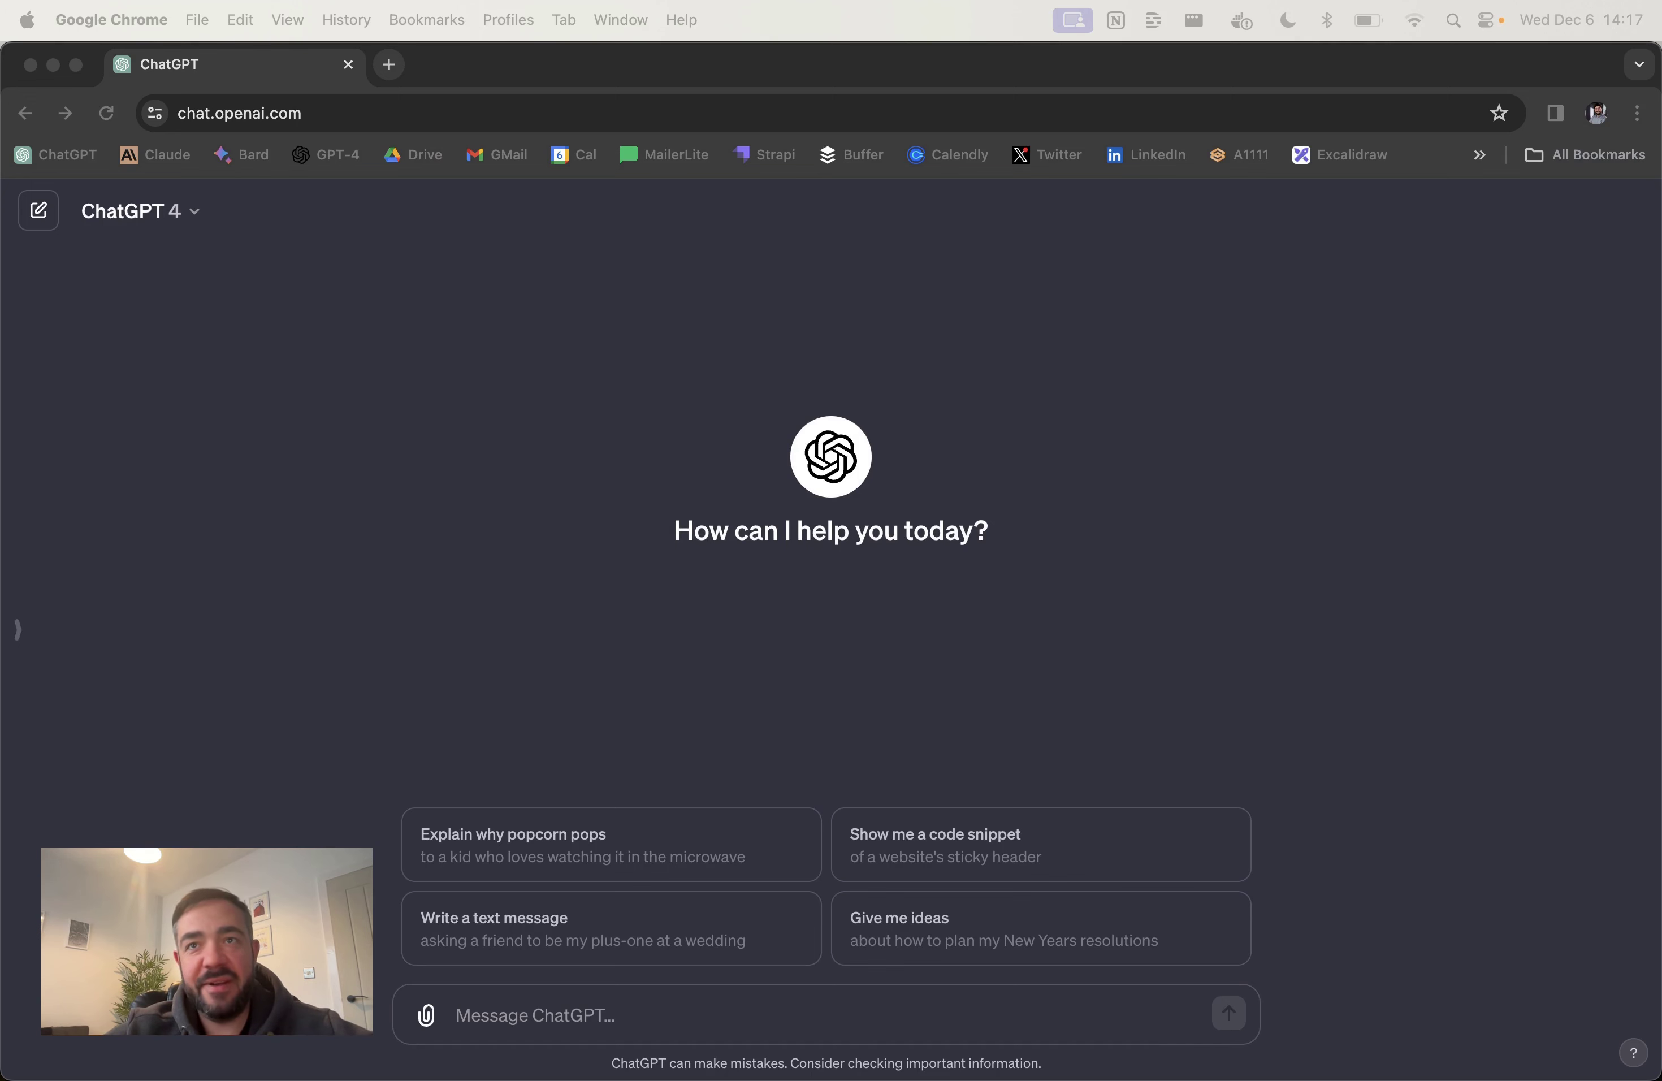
Step: Paste the 'Please look up {topic} and provide a Summary:' prompt into a new ChatGPT message
{"action": "left_click", "coordinate": [769, 1016]}
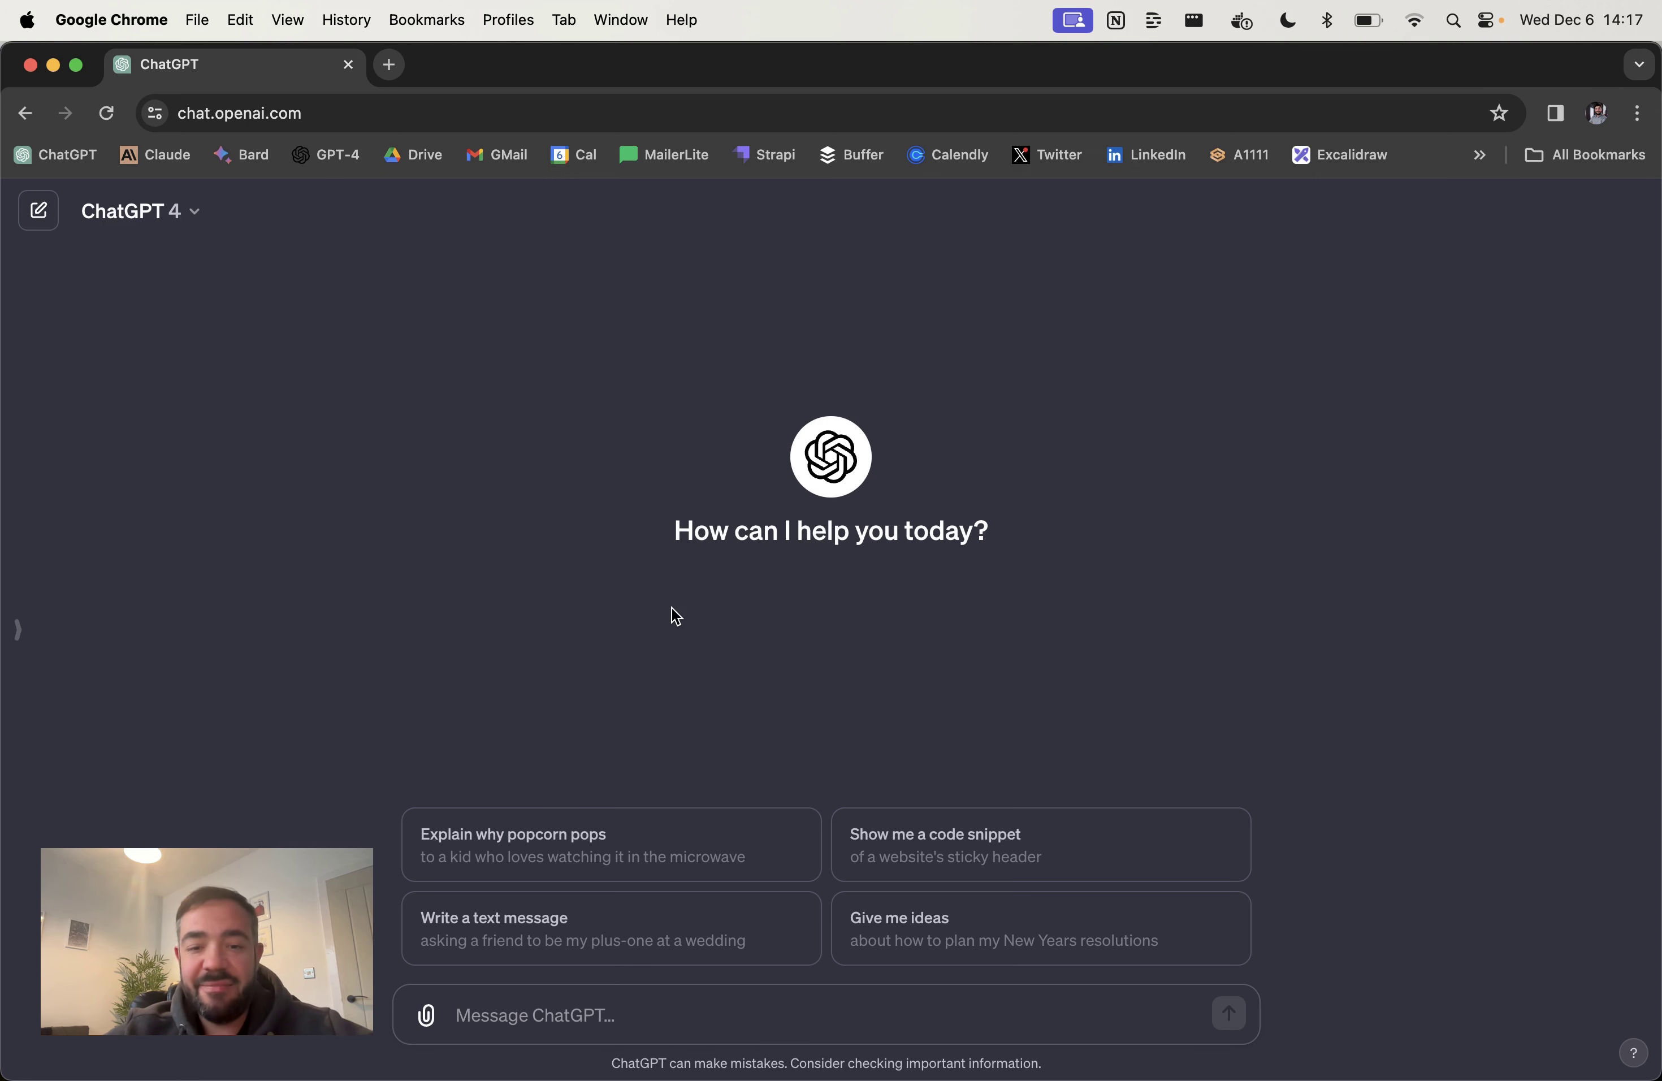
{"action": "type", "text": "Please look up {topic} and provide a Summary:"}
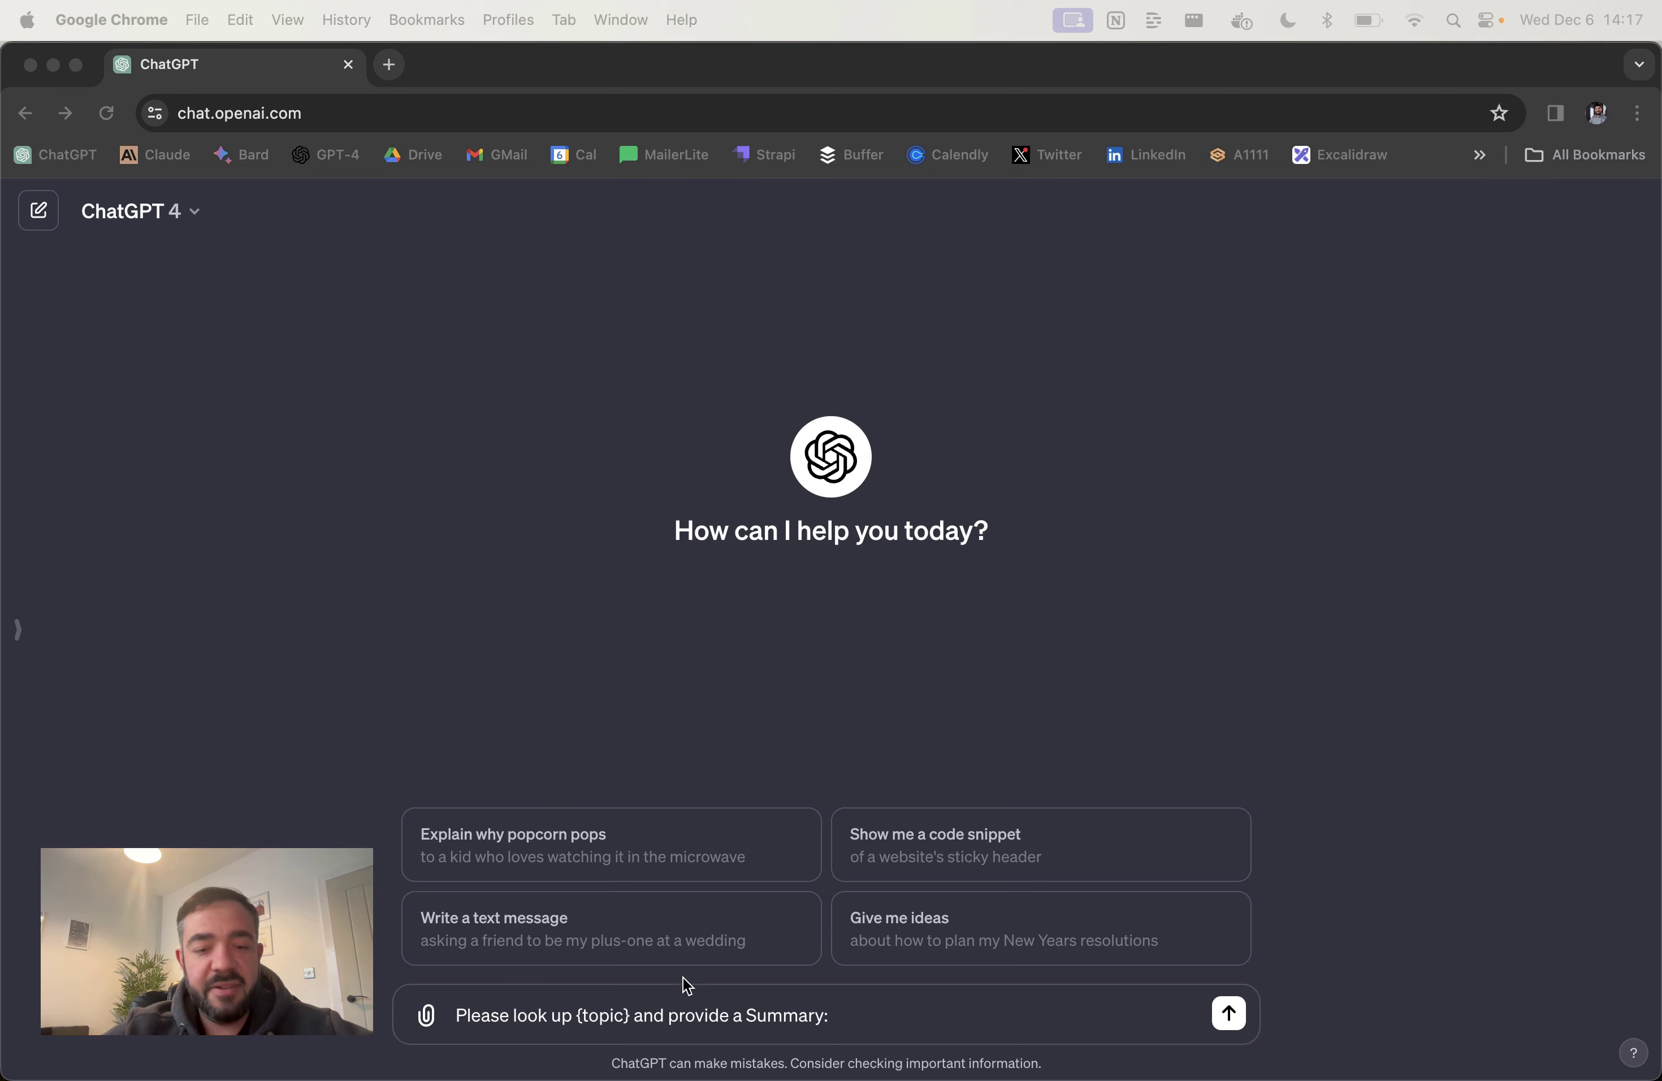
{"action": "left_click", "coordinate": [642, 1017]}
Step: Replace {topic} with the CausalImpact package description and send the question
{"action": "left_click", "coordinate": [577, 1016]}
{"action": "left_click_drag", "start_coordinate": [577, 1016], "coordinate": [634, 1016]}
{"action": "type", "text": "CausalImpact package by Google, for Bayesian structural time-series models"}
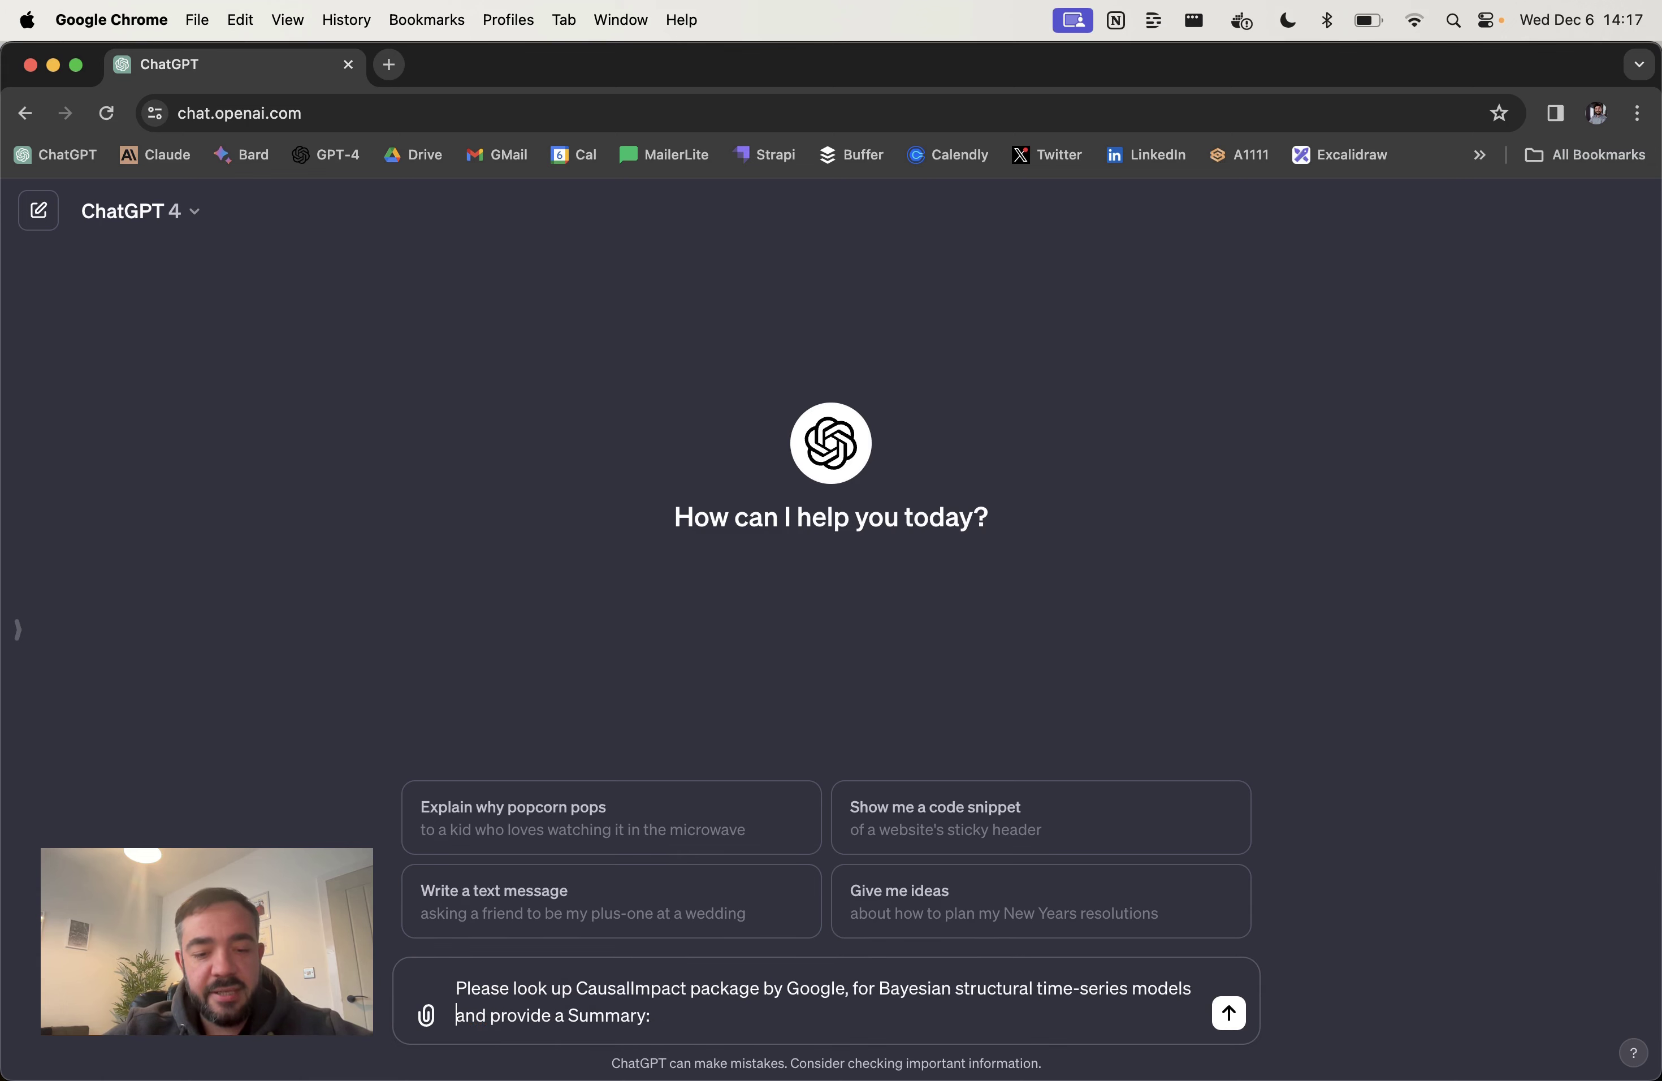
{"action": "key", "text": "Return"}
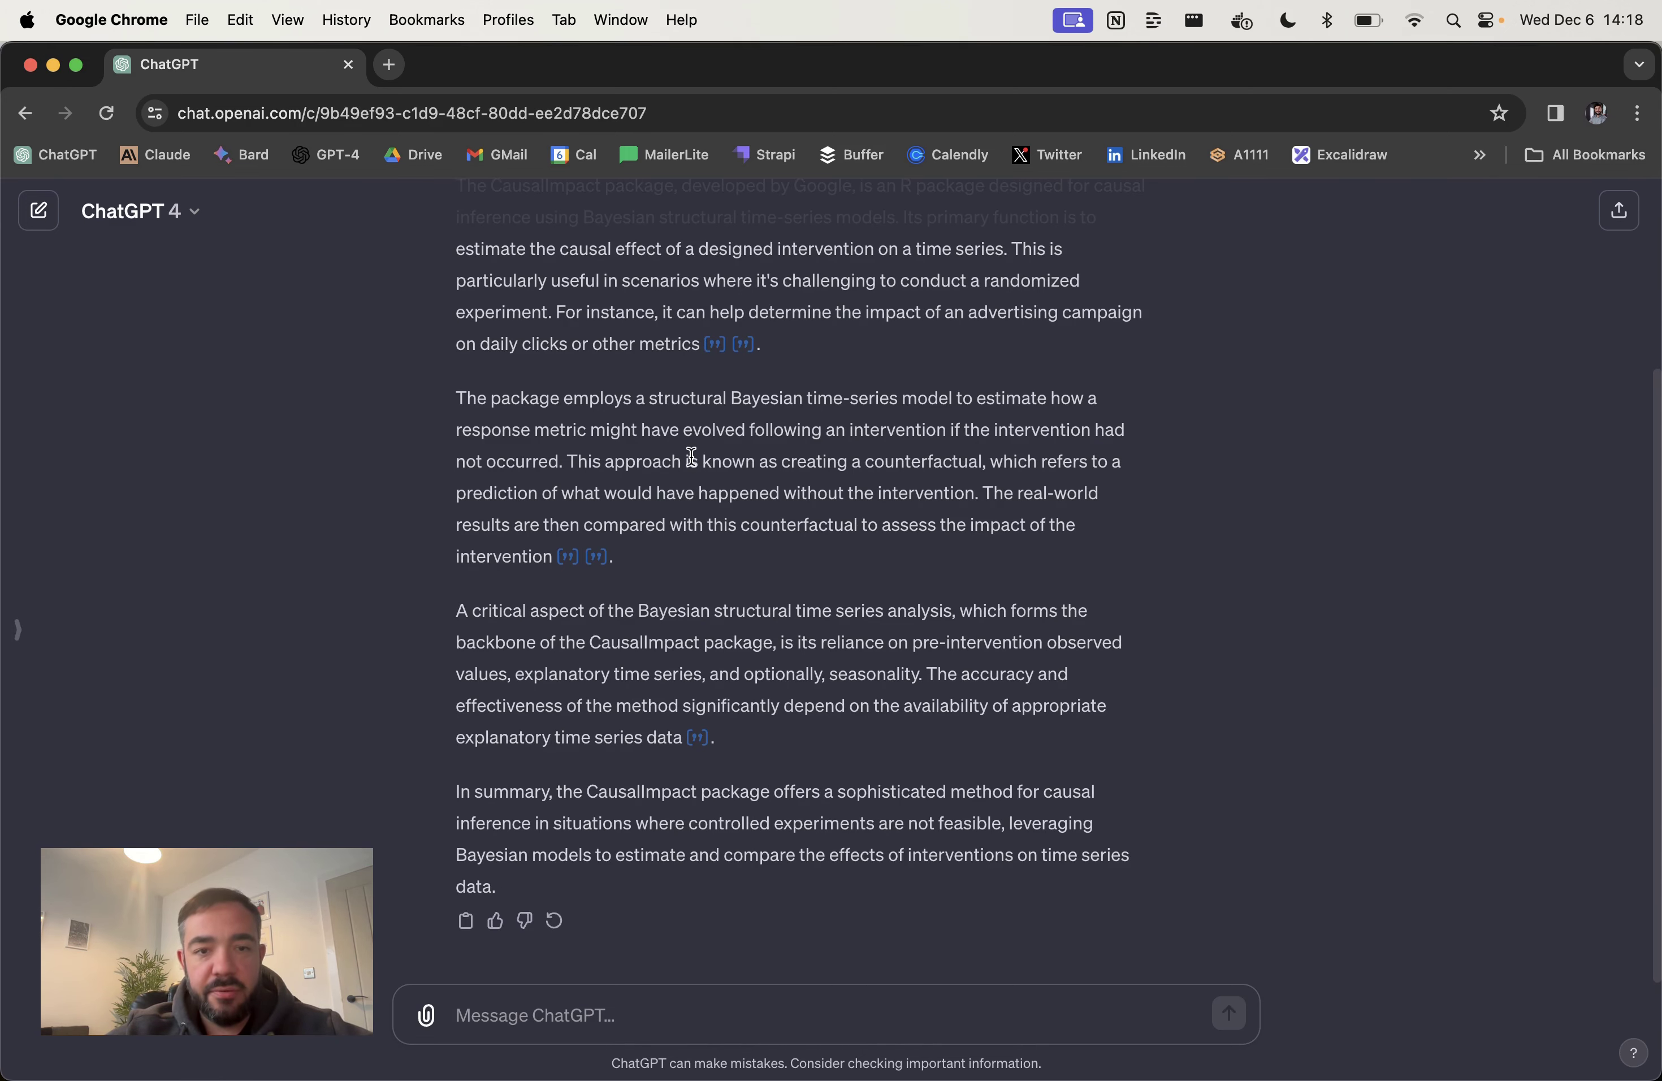
Step: Read through ChatGPT's four-paragraph CausalImpact summary
{"action": "scroll", "coordinate": [491, 337], "scroll_direction": "up", "scroll_amount": 5}
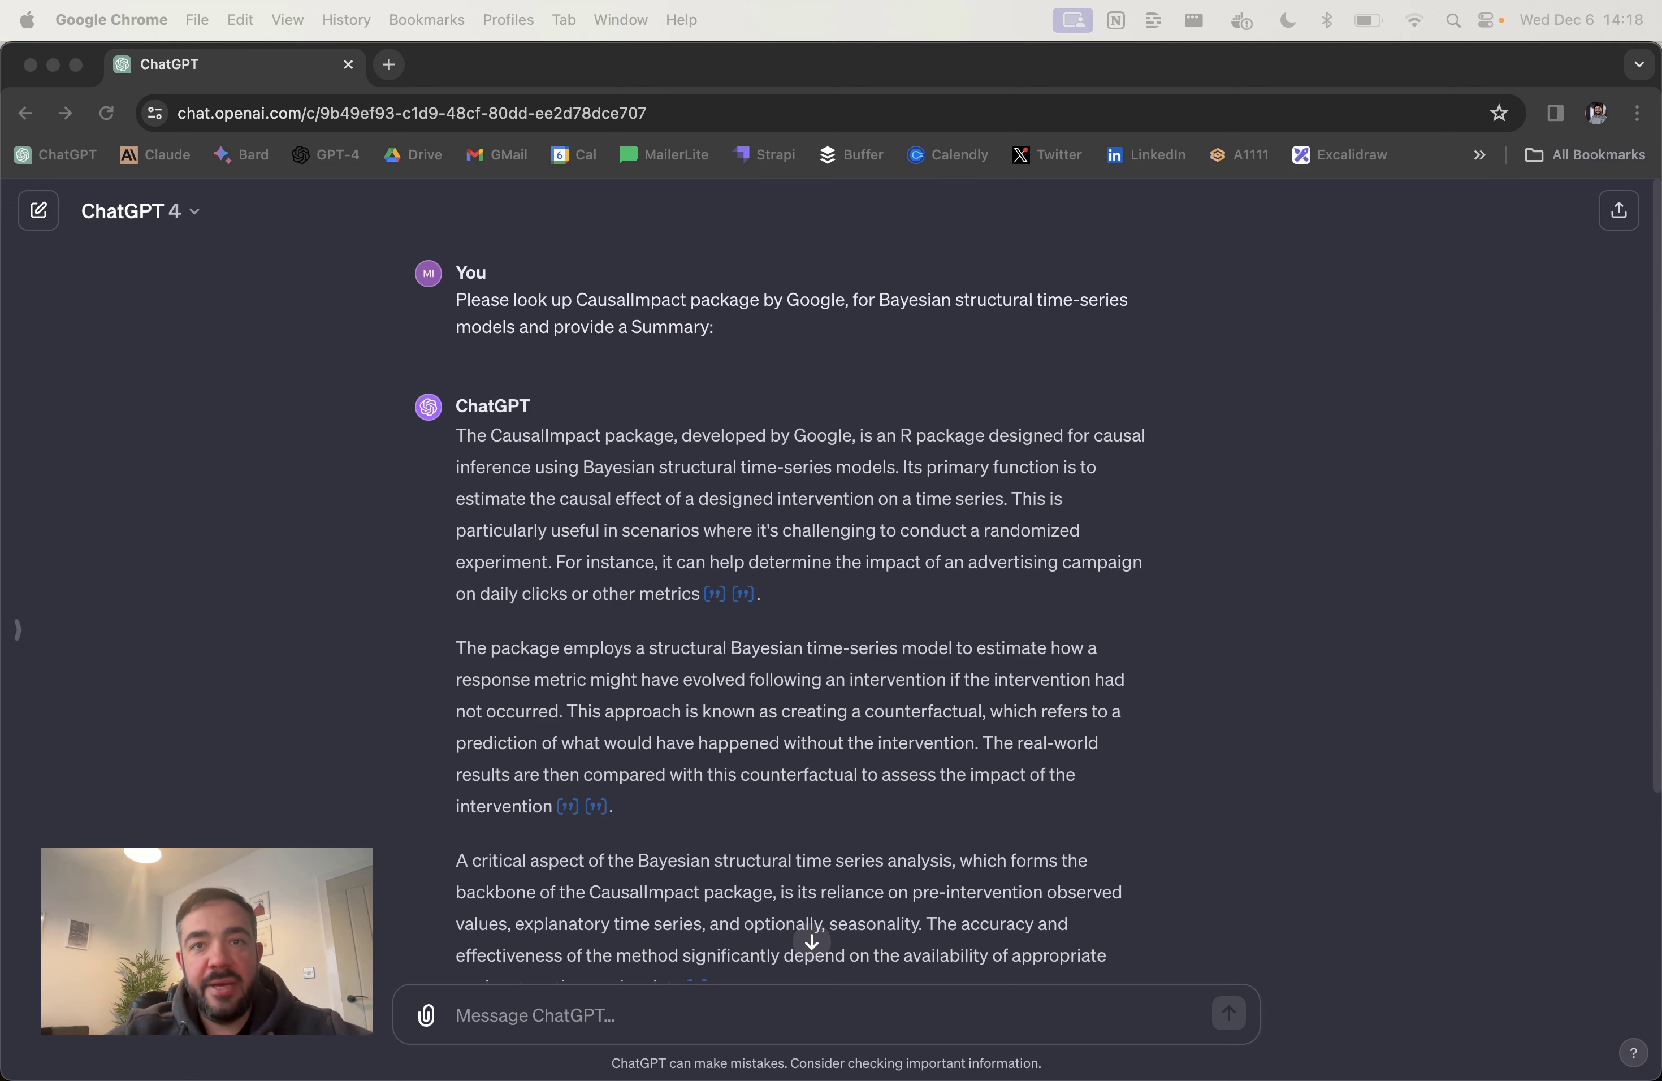
{"action": "scroll", "coordinate": [579, 622], "scroll_direction": "down", "scroll_amount": 4}
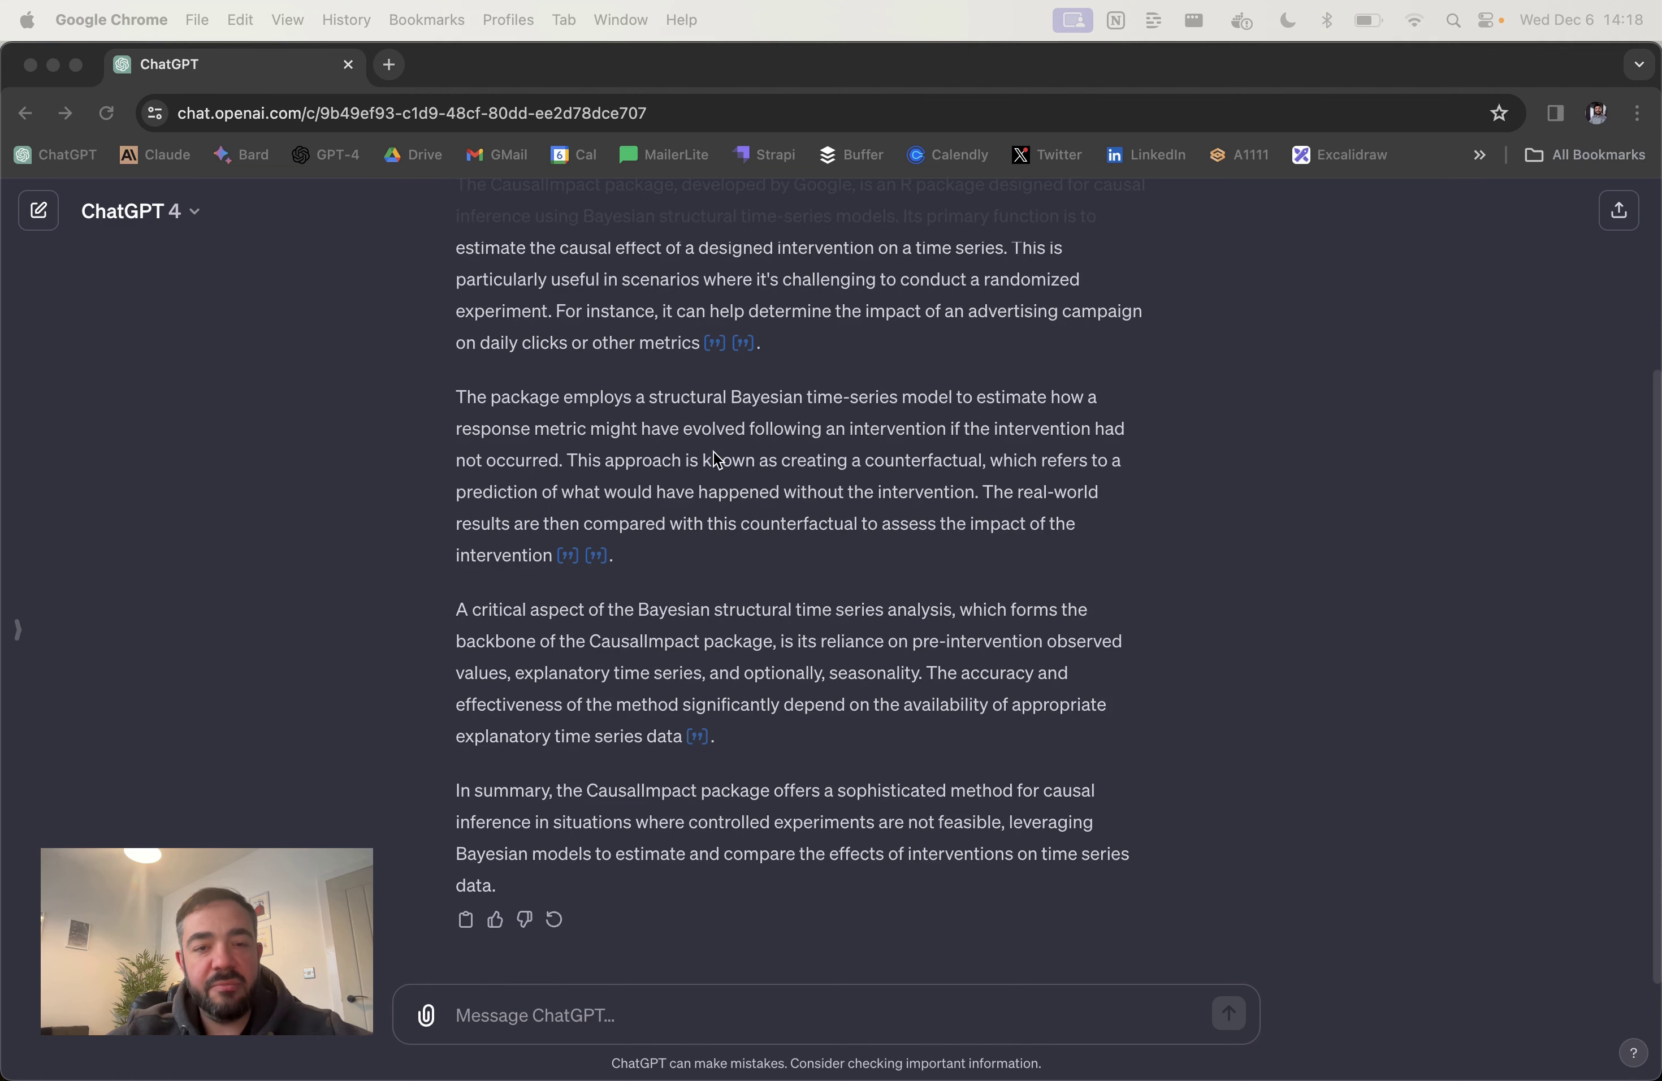
{"action": "scroll", "coordinate": [715, 460], "scroll_direction": "up", "scroll_amount": 4}
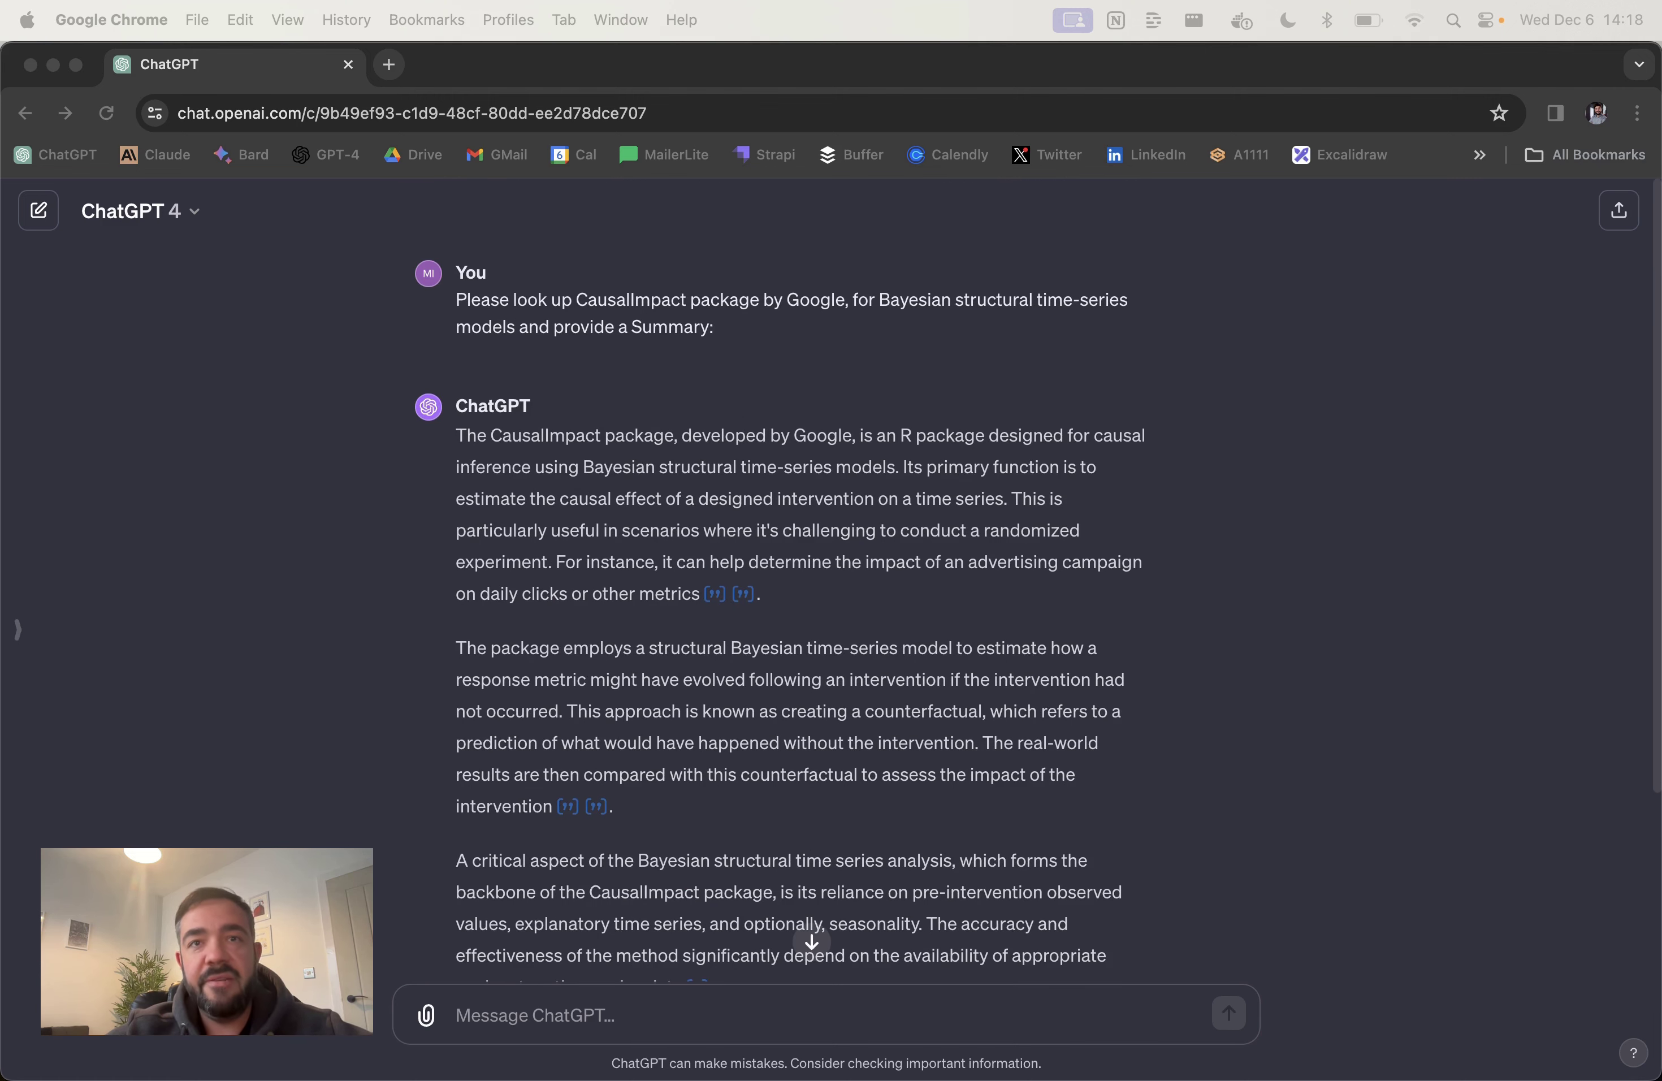
{"action": "scroll", "coordinate": [811, 631], "scroll_direction": "down", "scroll_amount": 4}
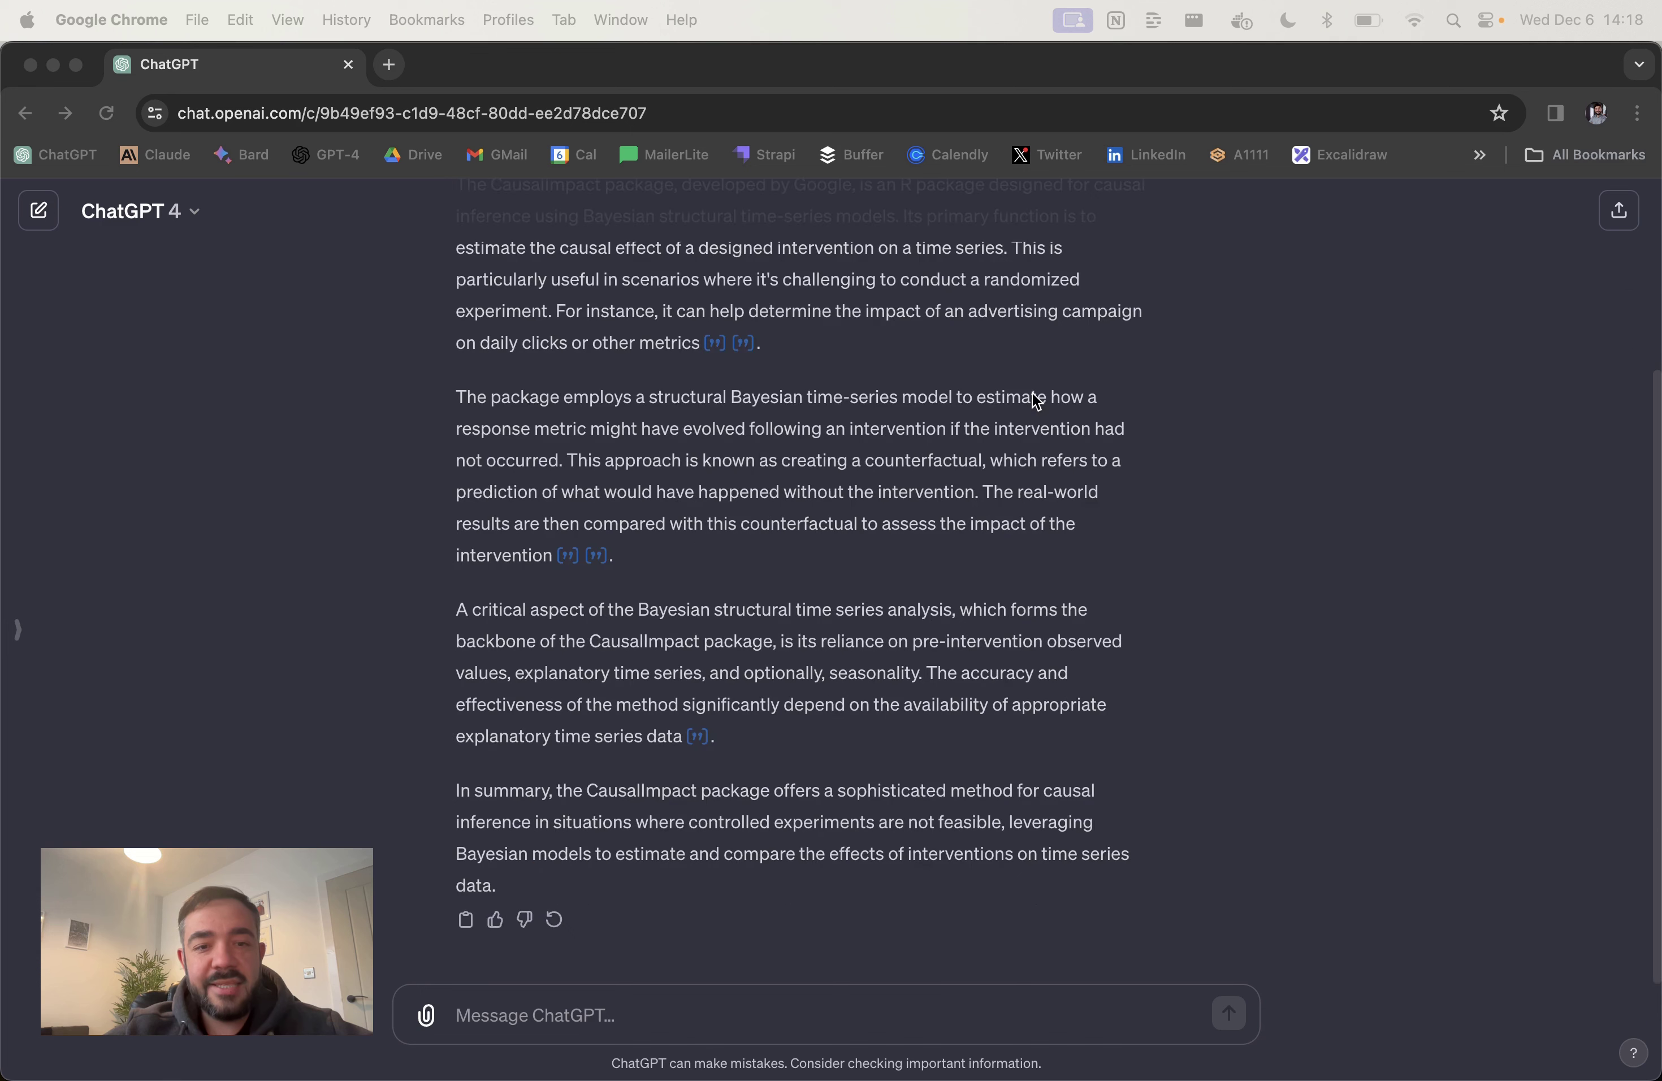
{"action": "left_click", "coordinate": [772, 1014]}
Step: Paste the ebook-outline template and fill its {topic} with the CausalImpact package description from the earlier question
{"action": "key", "text": "super+v"}
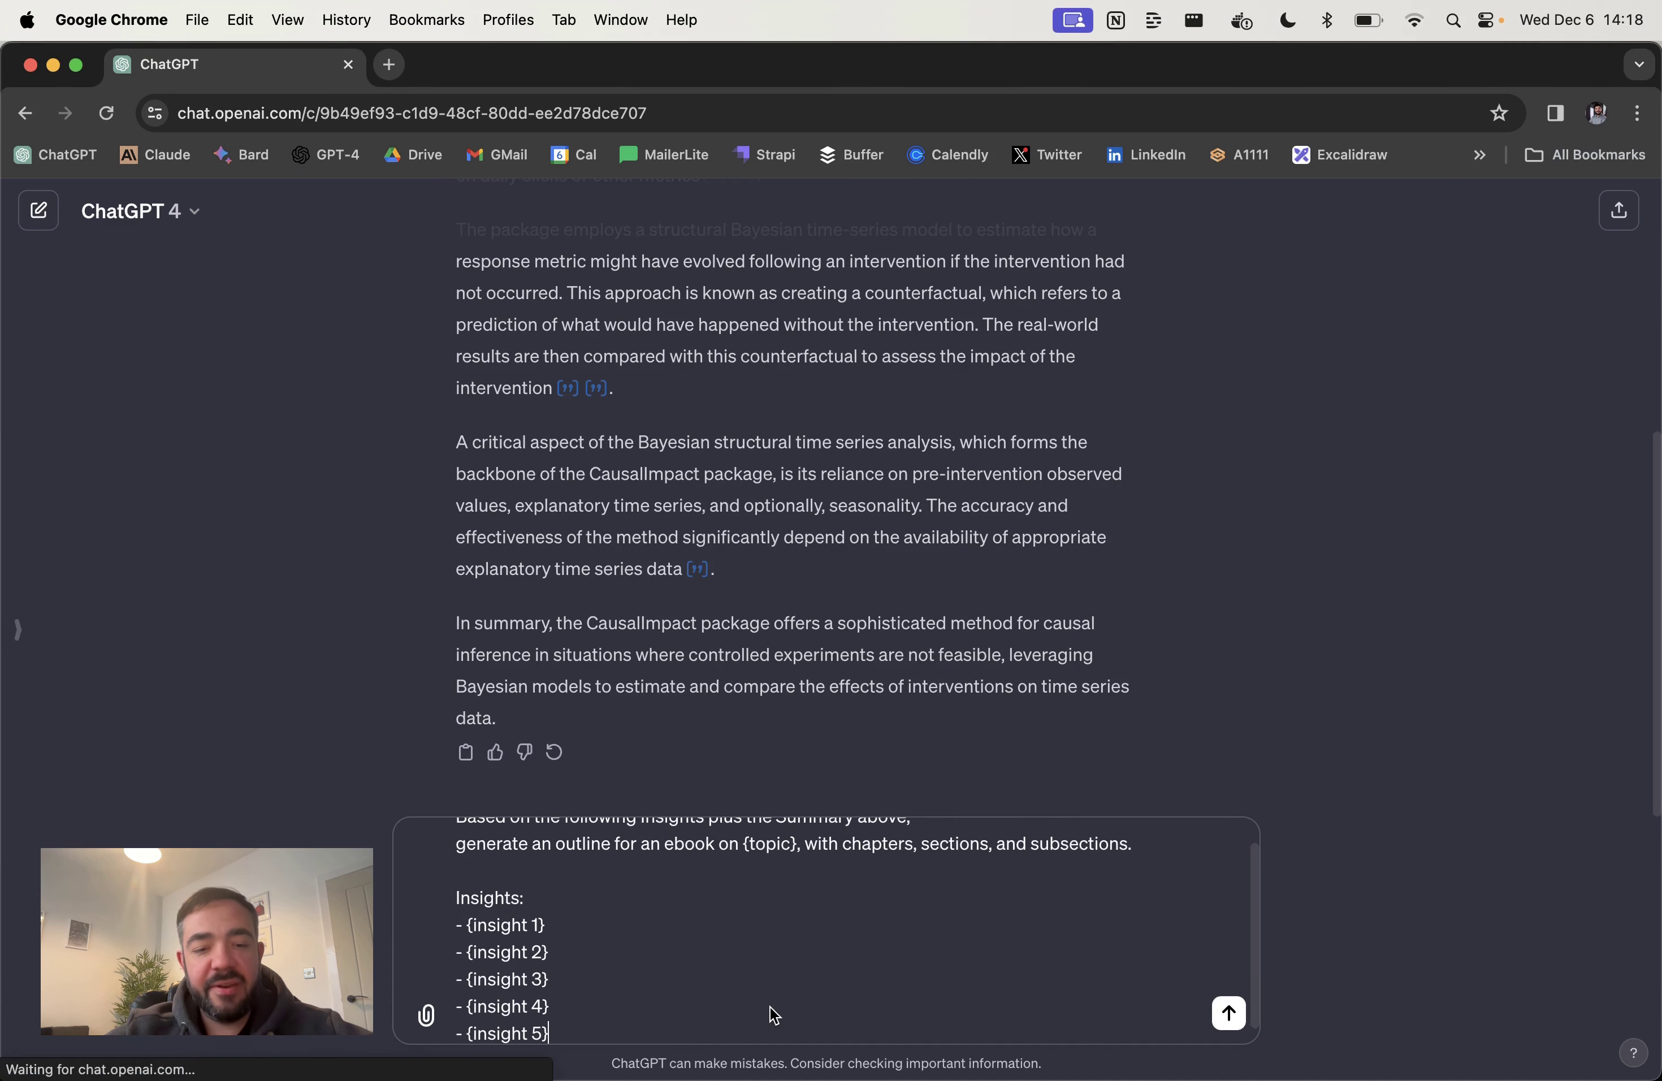
{"action": "scroll", "coordinate": [846, 861], "scroll_direction": "up", "scroll_amount": 1}
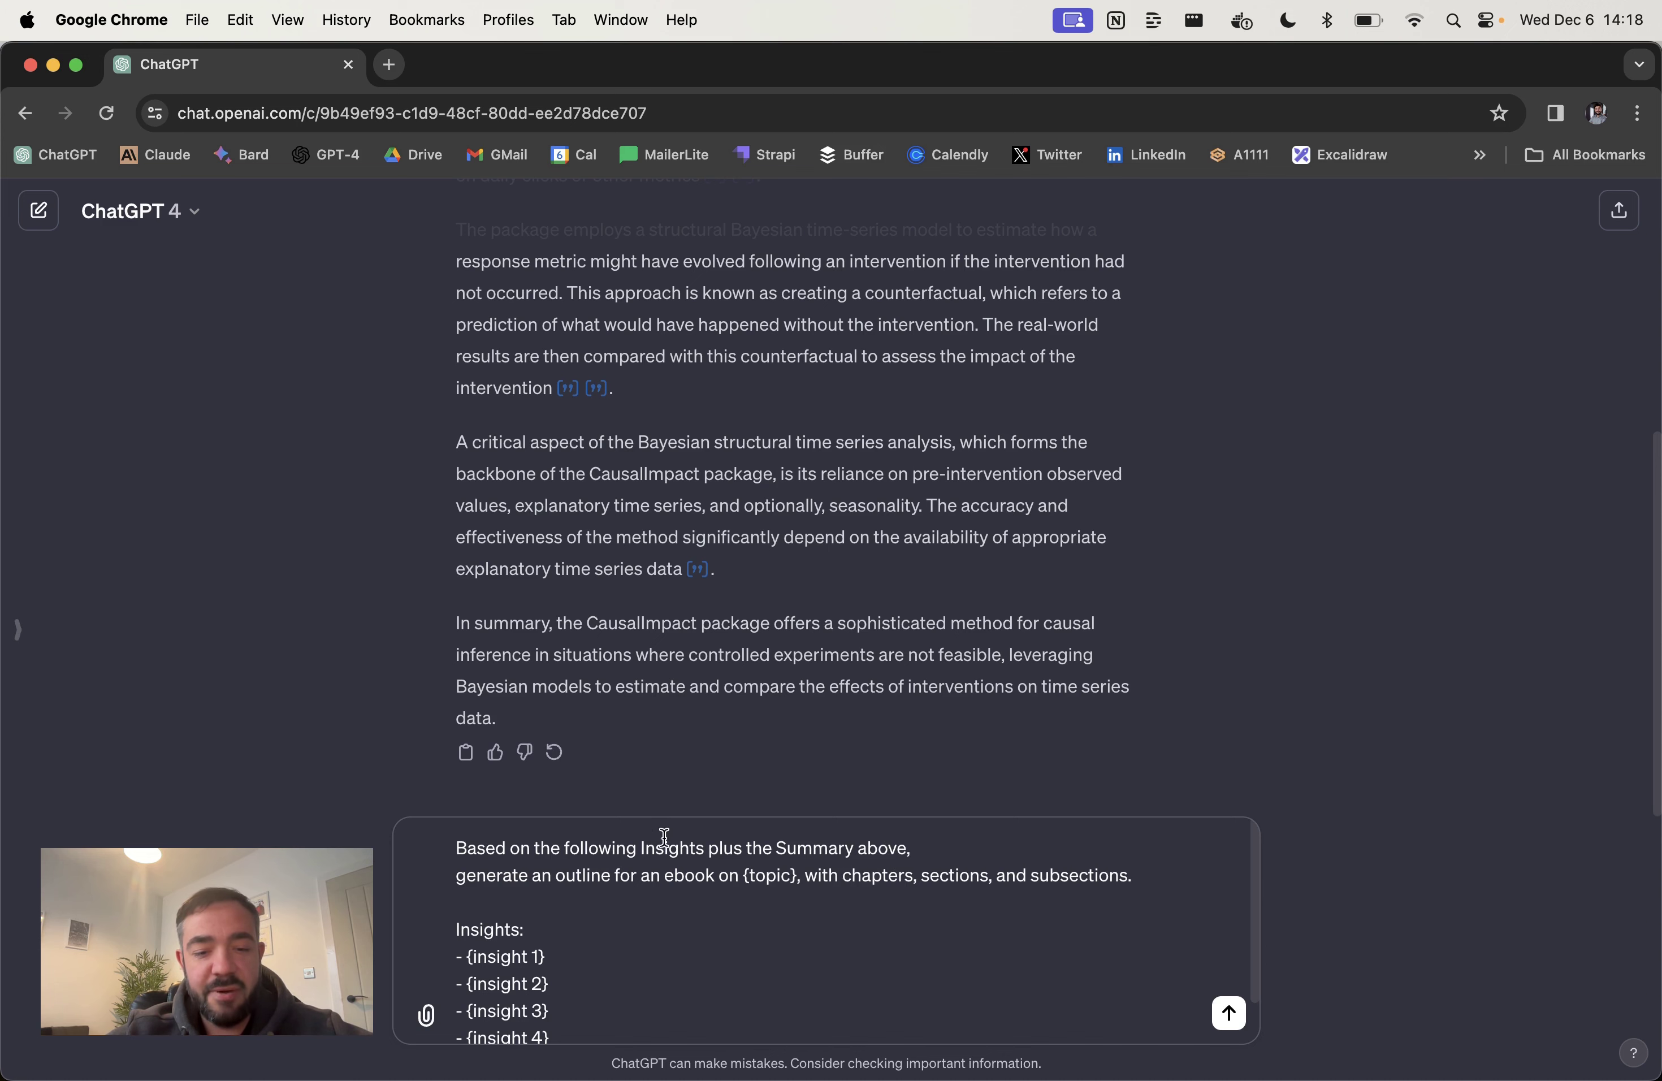
{"action": "scroll", "coordinate": [825, 441], "scroll_direction": "up", "scroll_amount": 5}
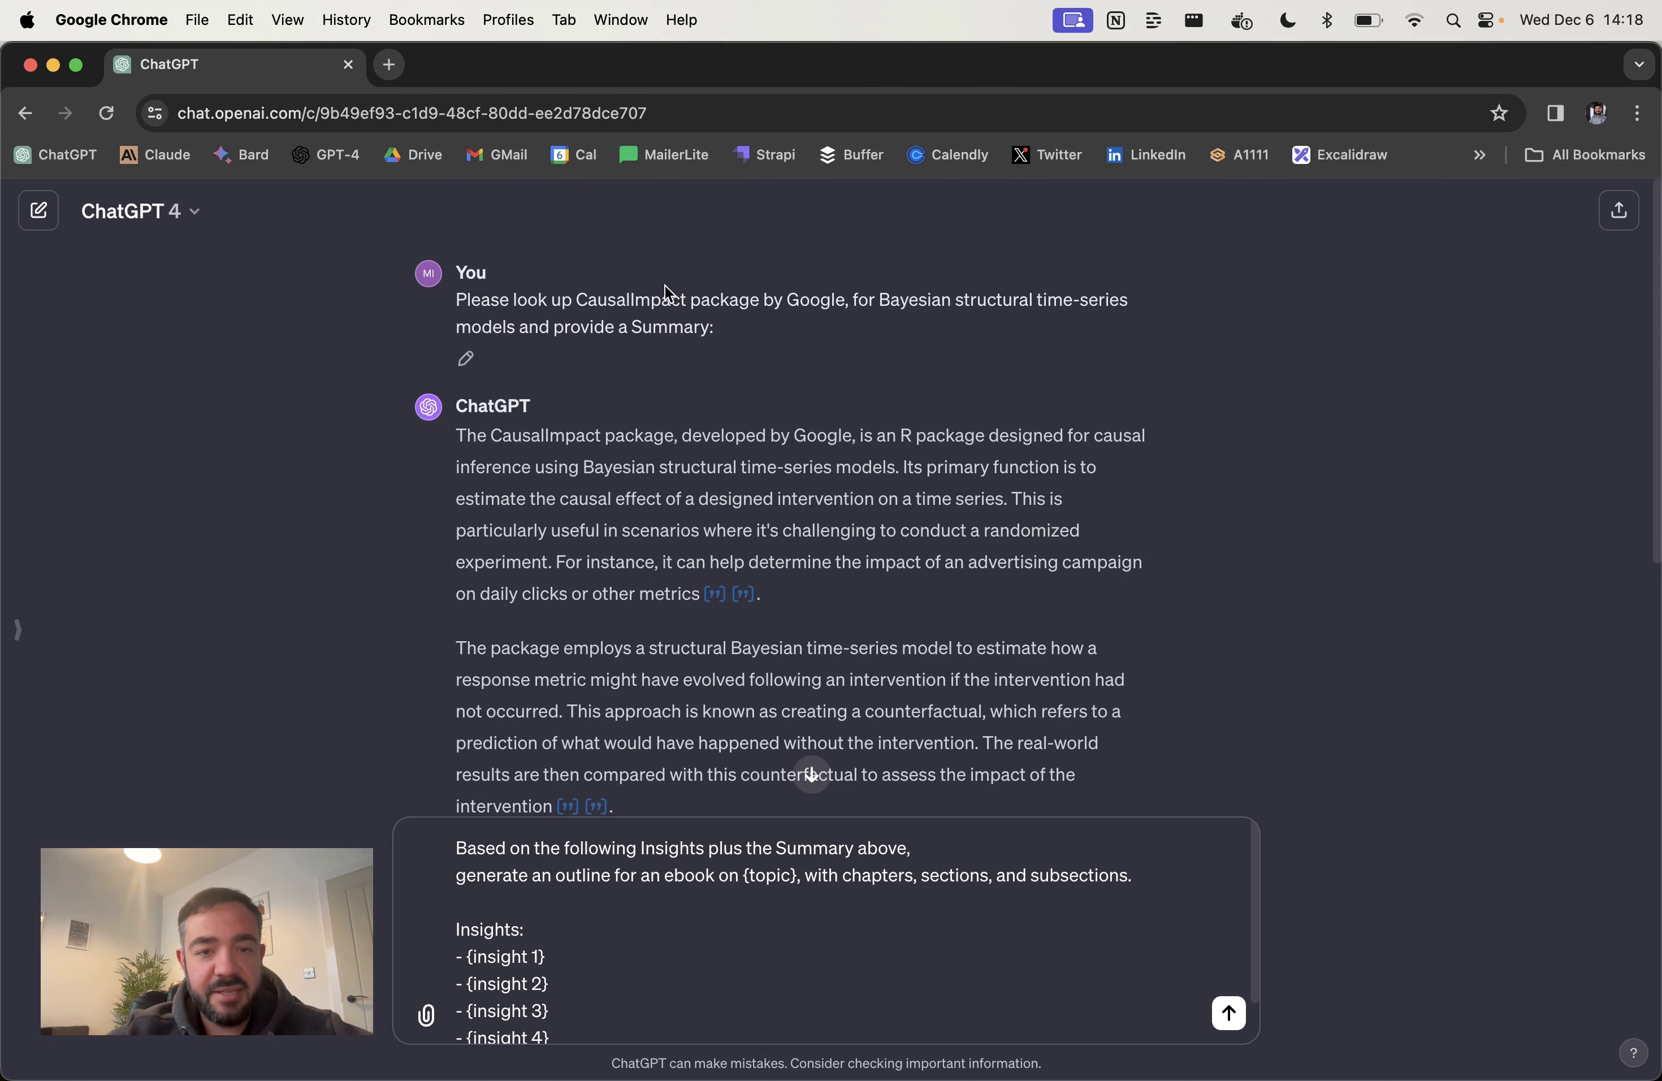
{"action": "left_click", "coordinate": [580, 302]}
{"action": "left_click_drag", "start_coordinate": [580, 302], "coordinate": [512, 327]}
{"action": "key", "text": "super+c"}
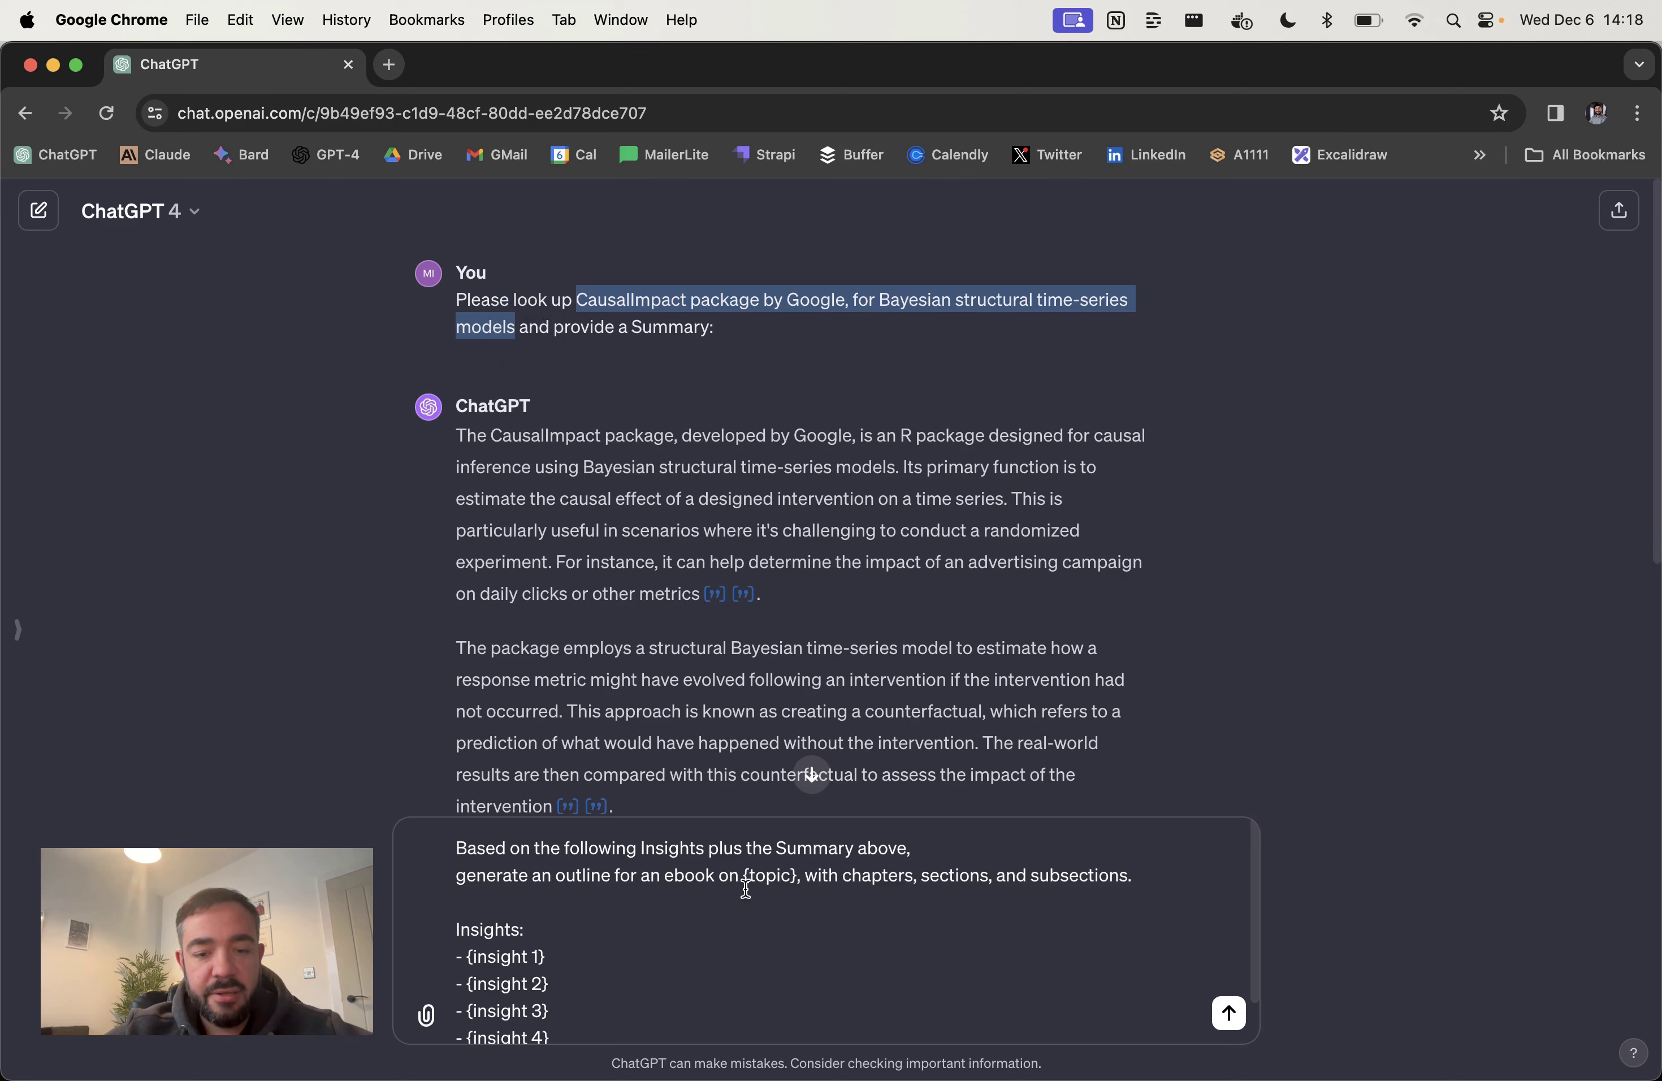
{"action": "left_click", "coordinate": [747, 884]}
{"action": "left_click_drag", "start_coordinate": [747, 883], "coordinate": [800, 883]}
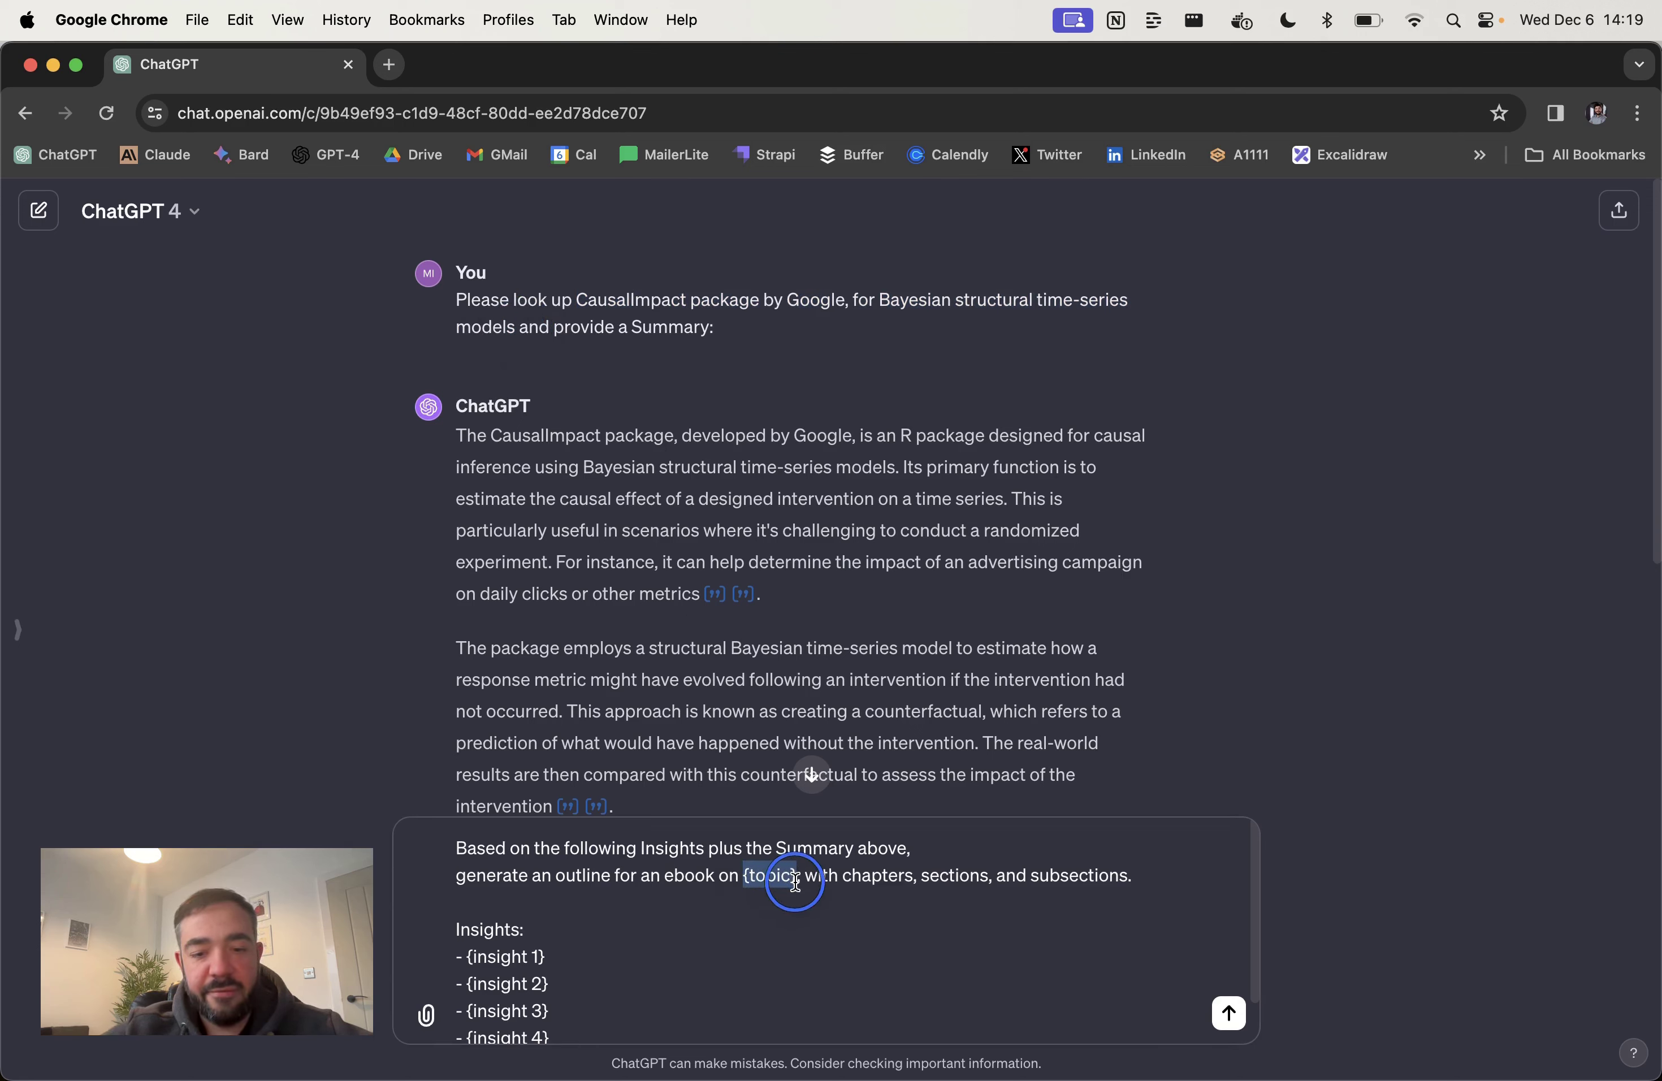
{"action": "key", "text": "super+v"}
{"action": "scroll", "coordinate": [804, 909], "scroll_direction": "down", "scroll_amount": 2}
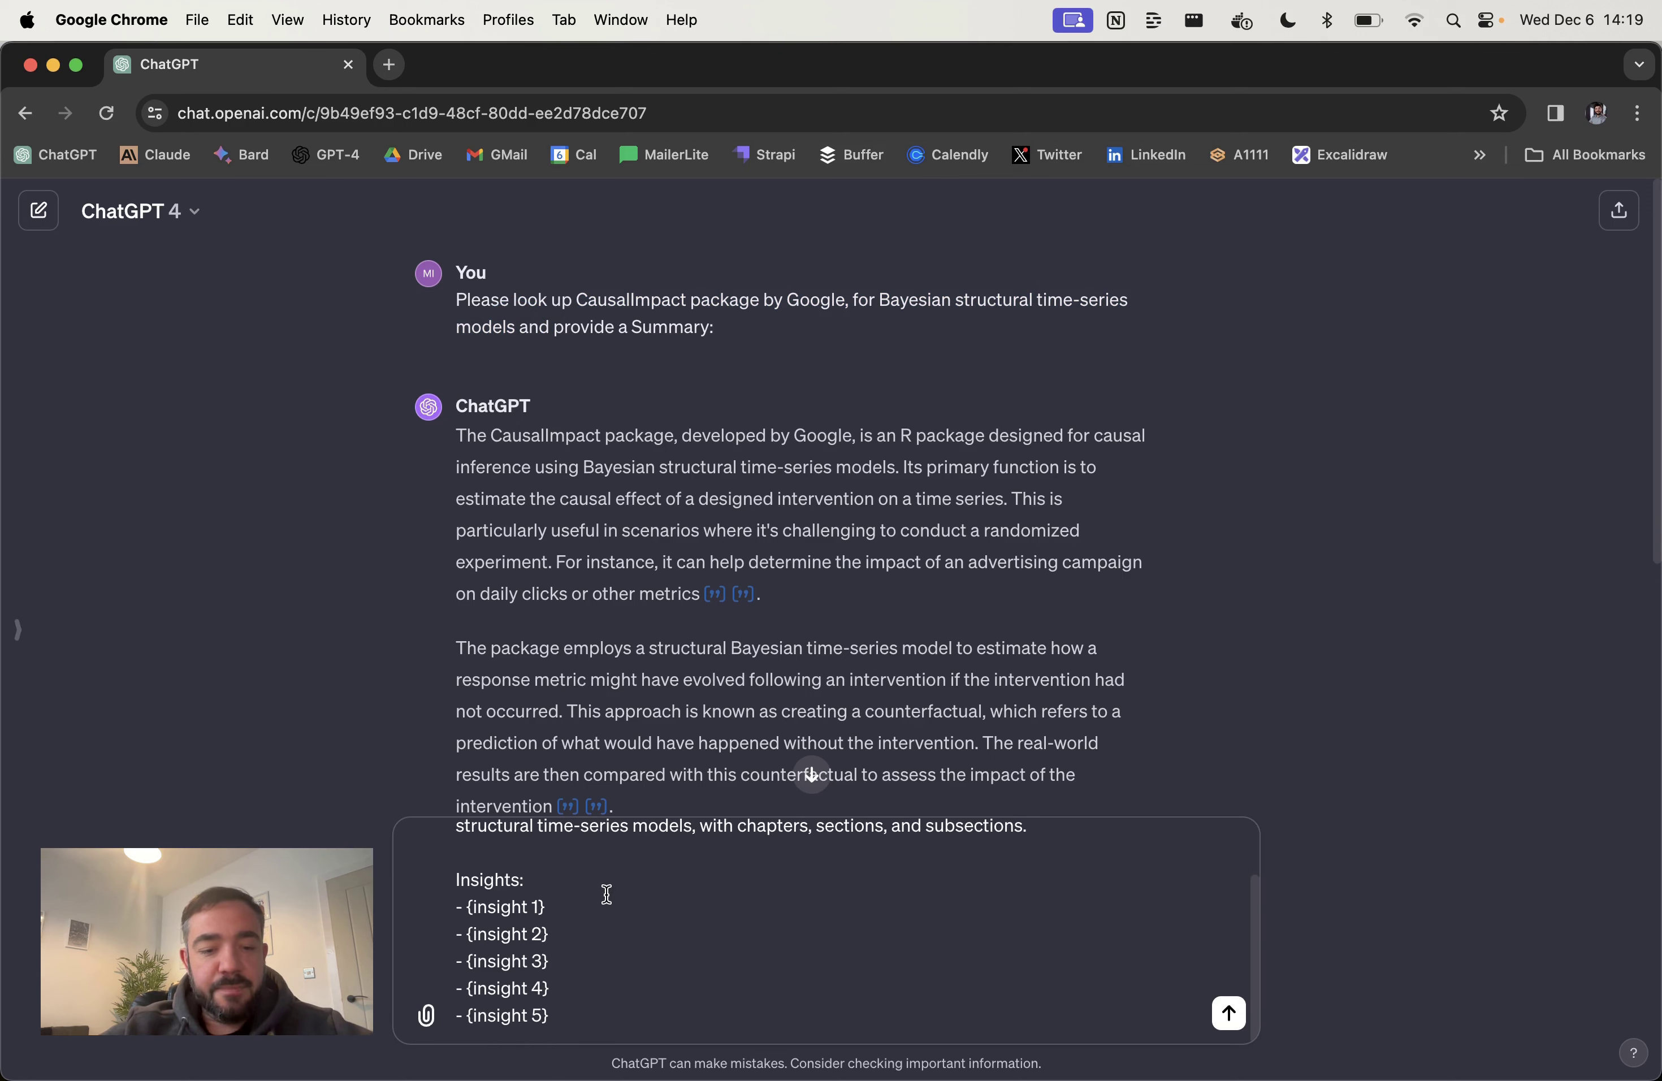
{"action": "left_click_drag", "start_coordinate": [561, 906], "coordinate": [463, 906]}
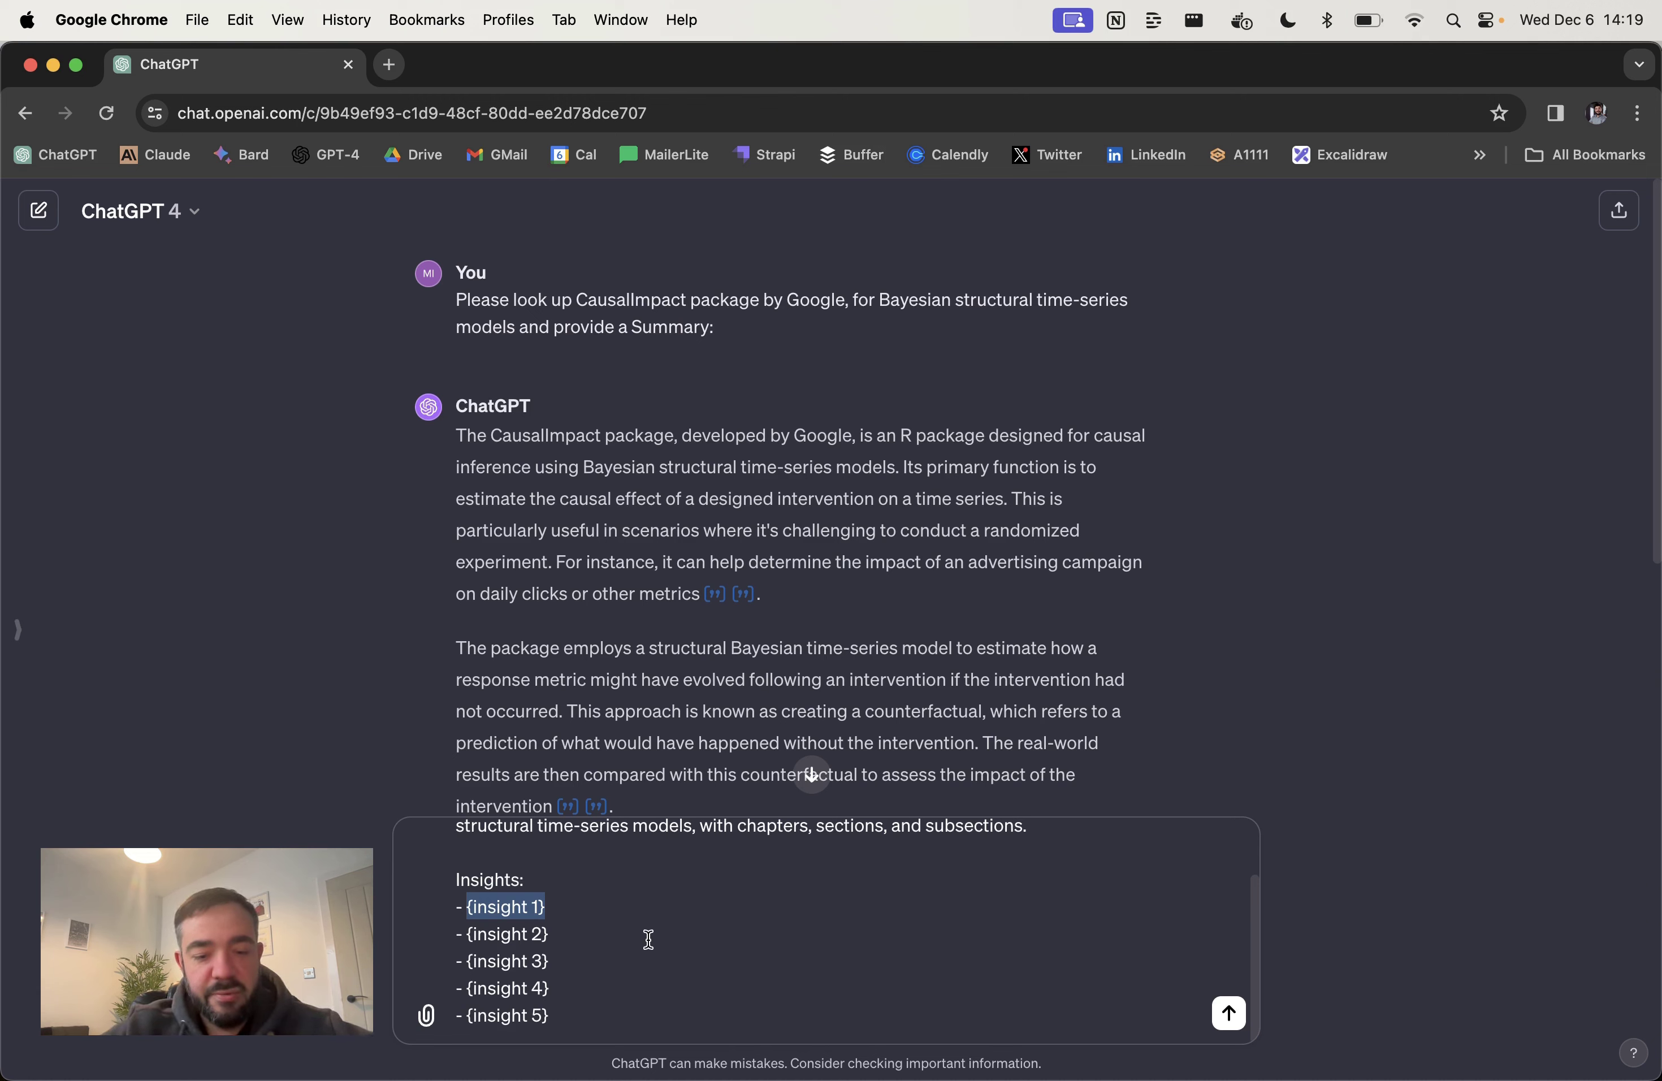
Step: Write the first two insights: iOS14/IDFA tracking loss and unreliable cross-channel credit
{"action": "type", "text": "This is a"}
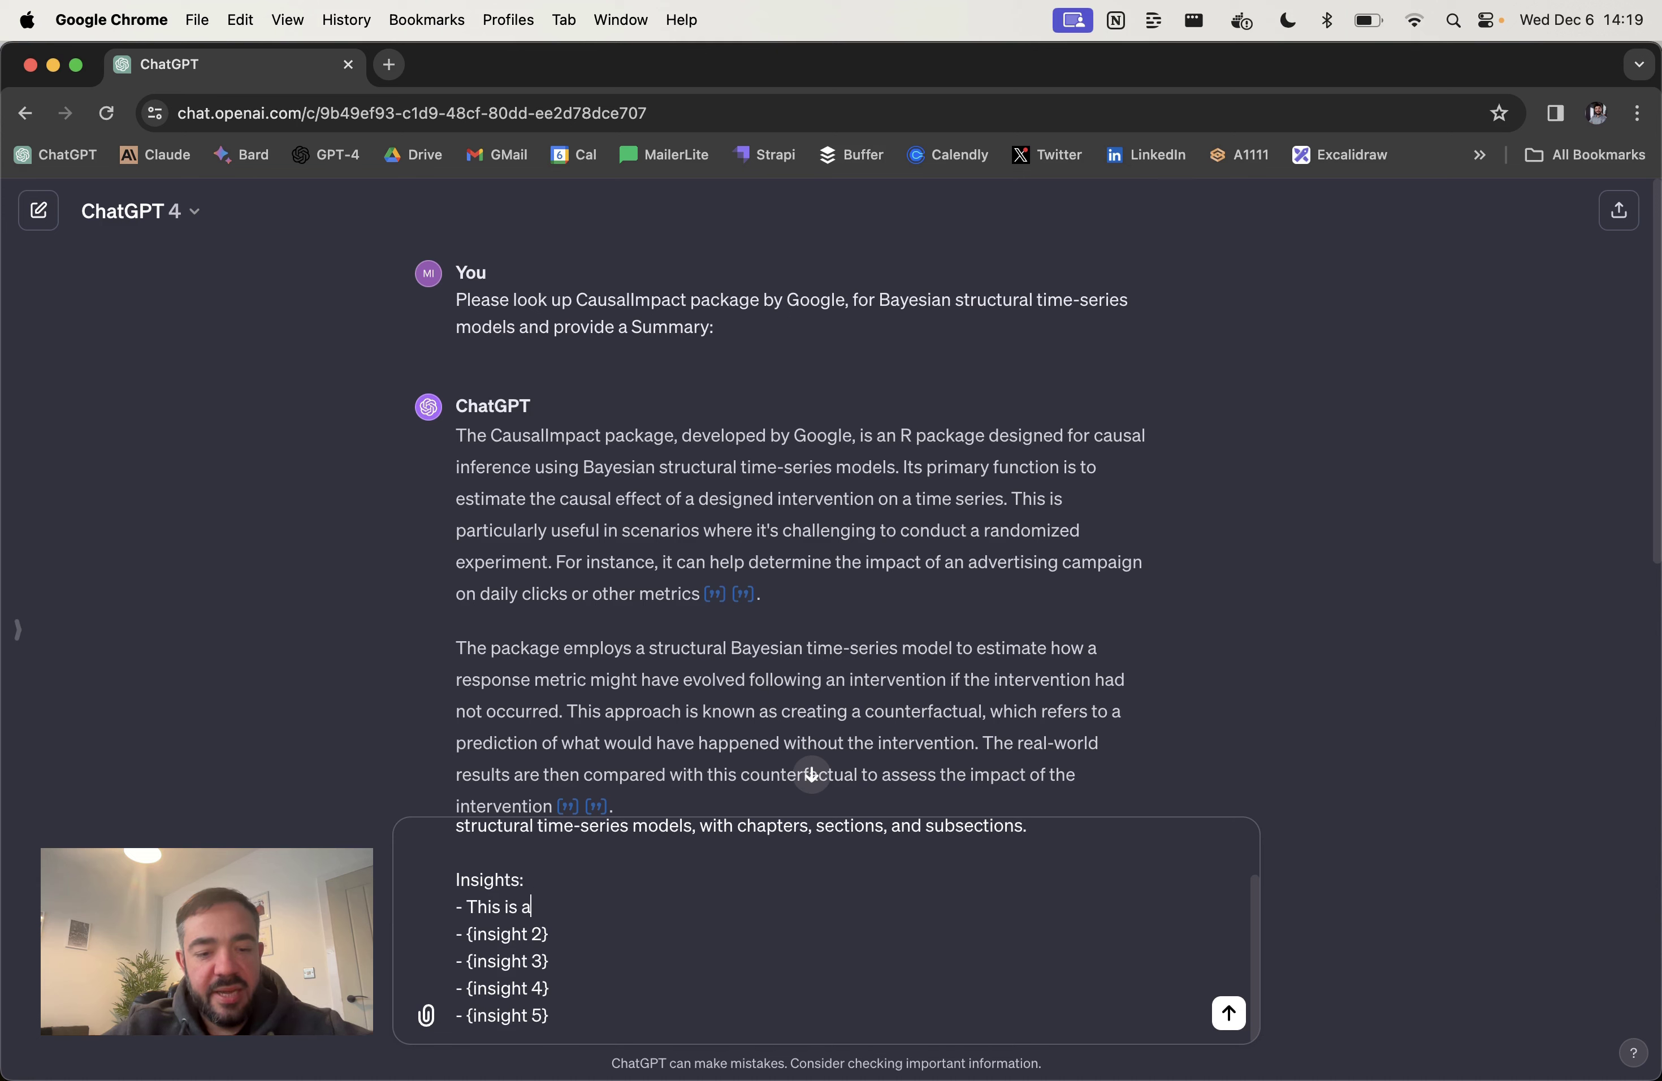
{"action": "type", "text": " particularly v"}
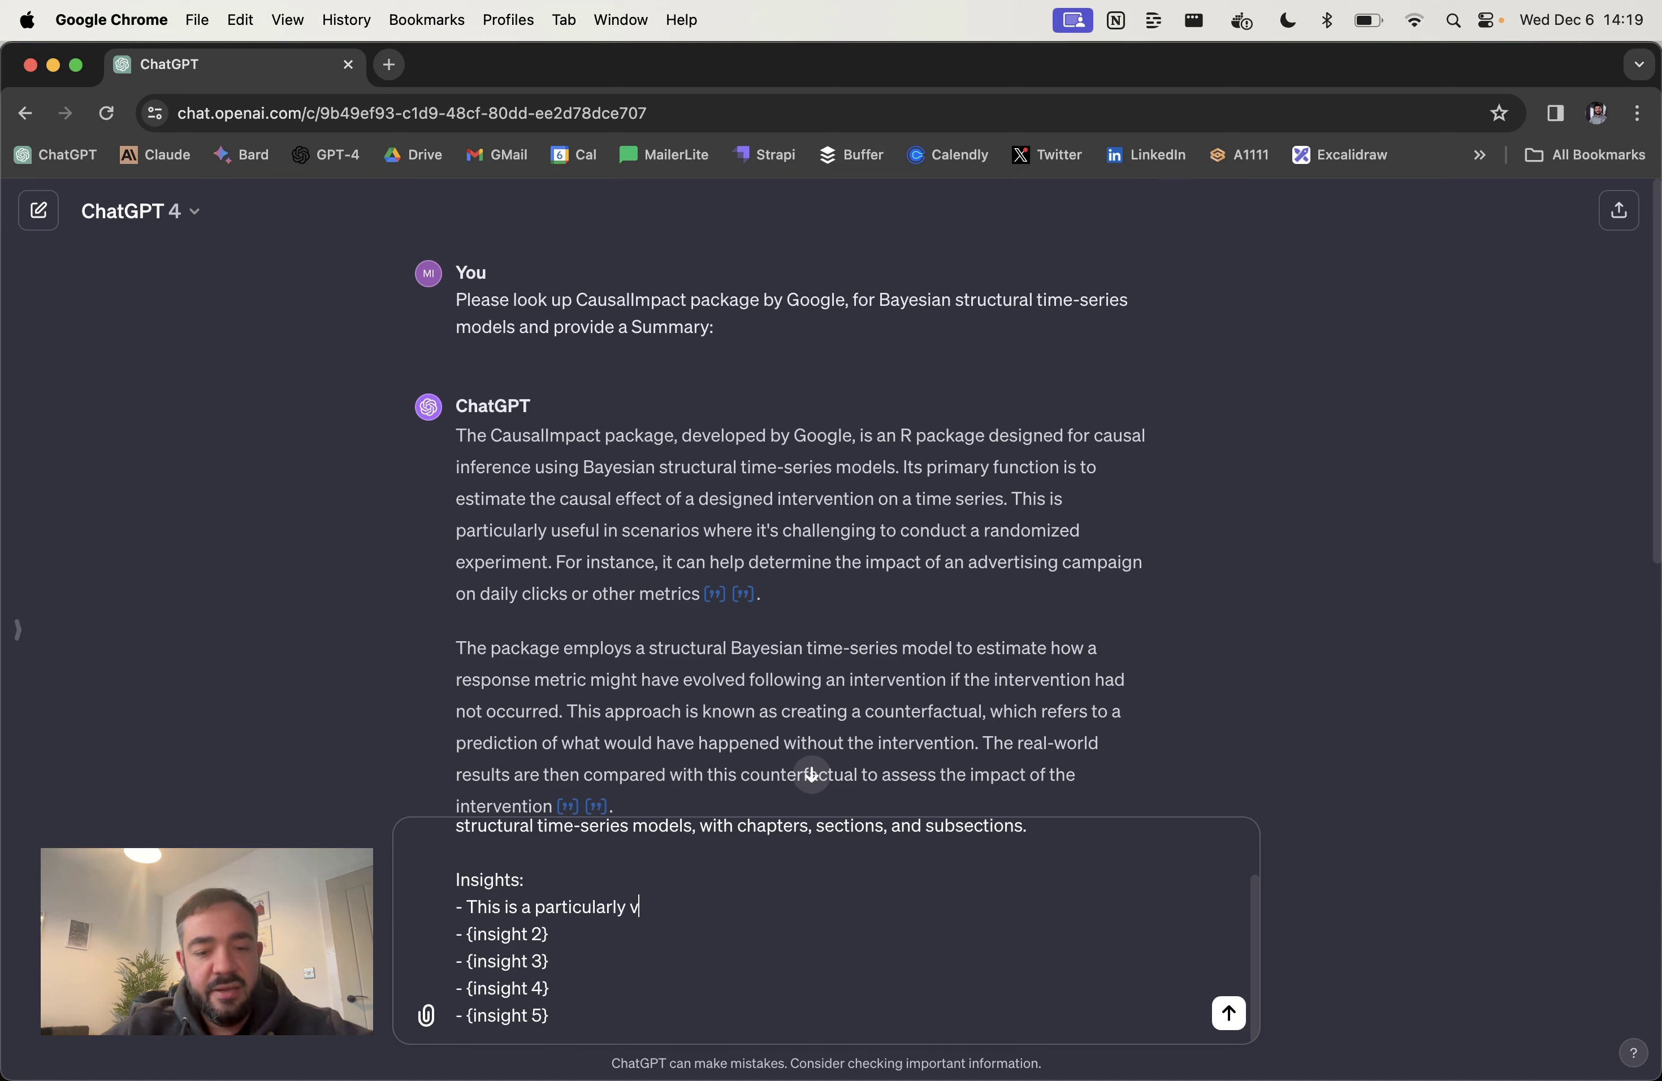
{"action": "type", "text": "aluable method "}
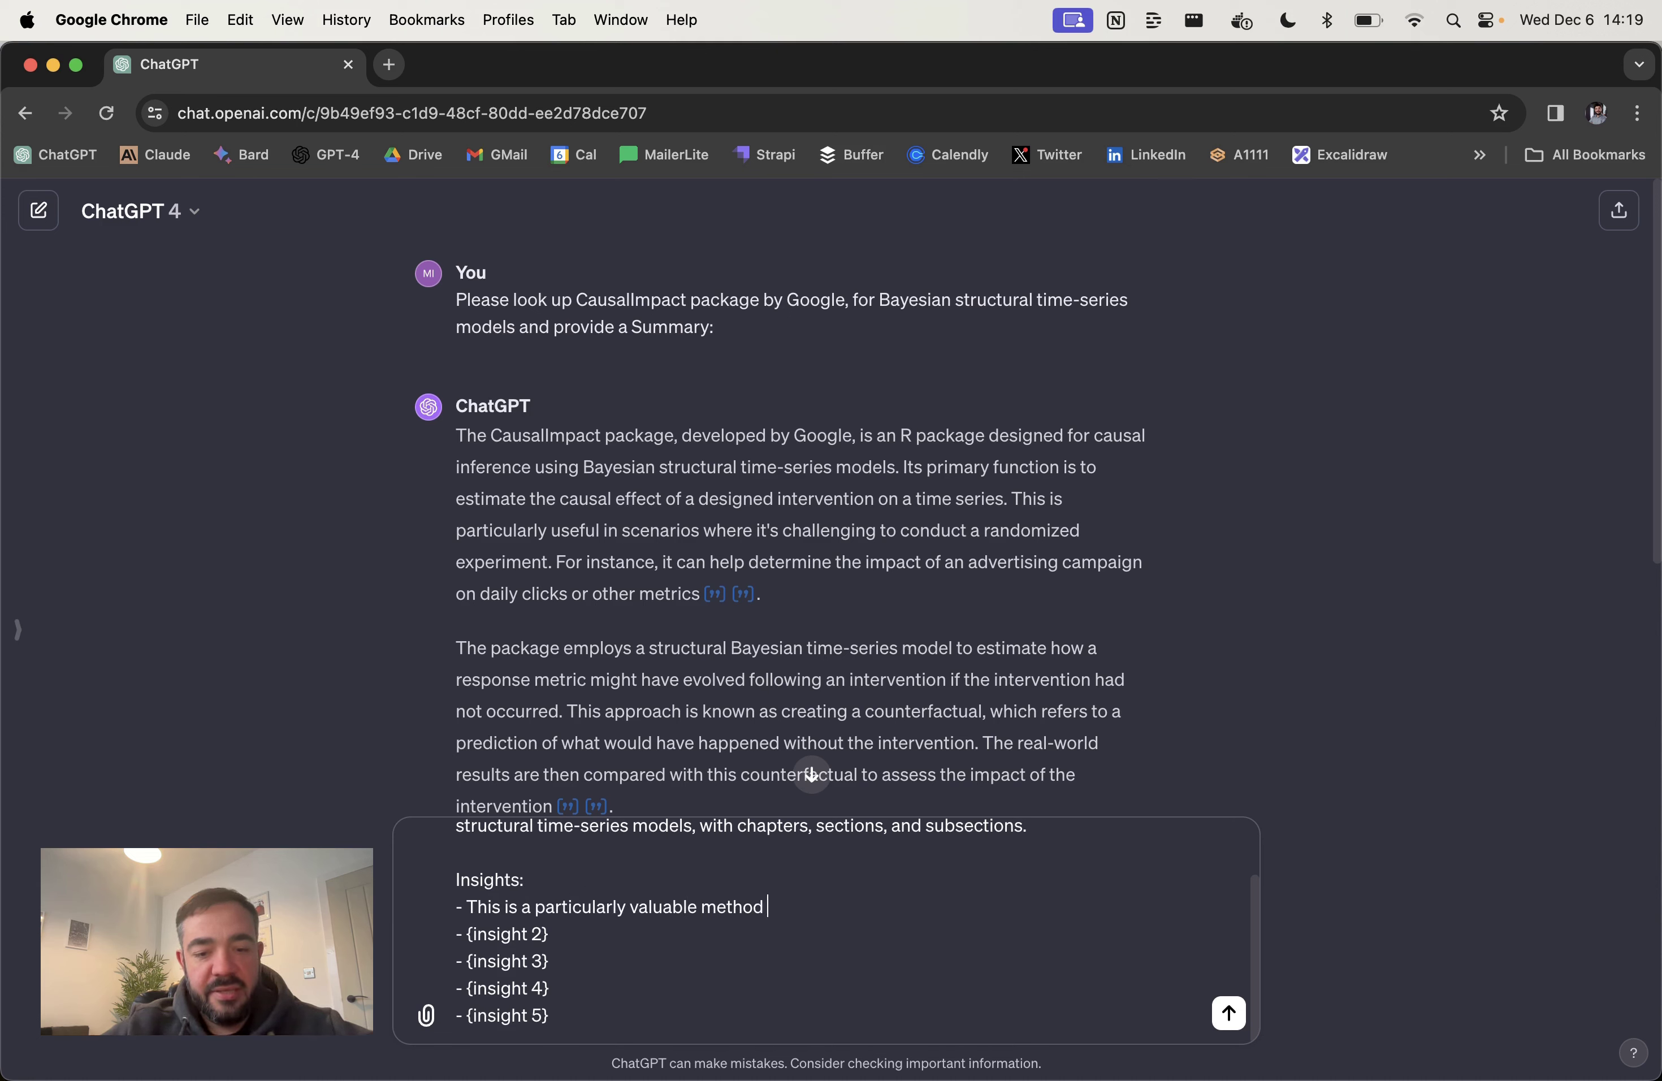
{"action": "type", "text": "since"}
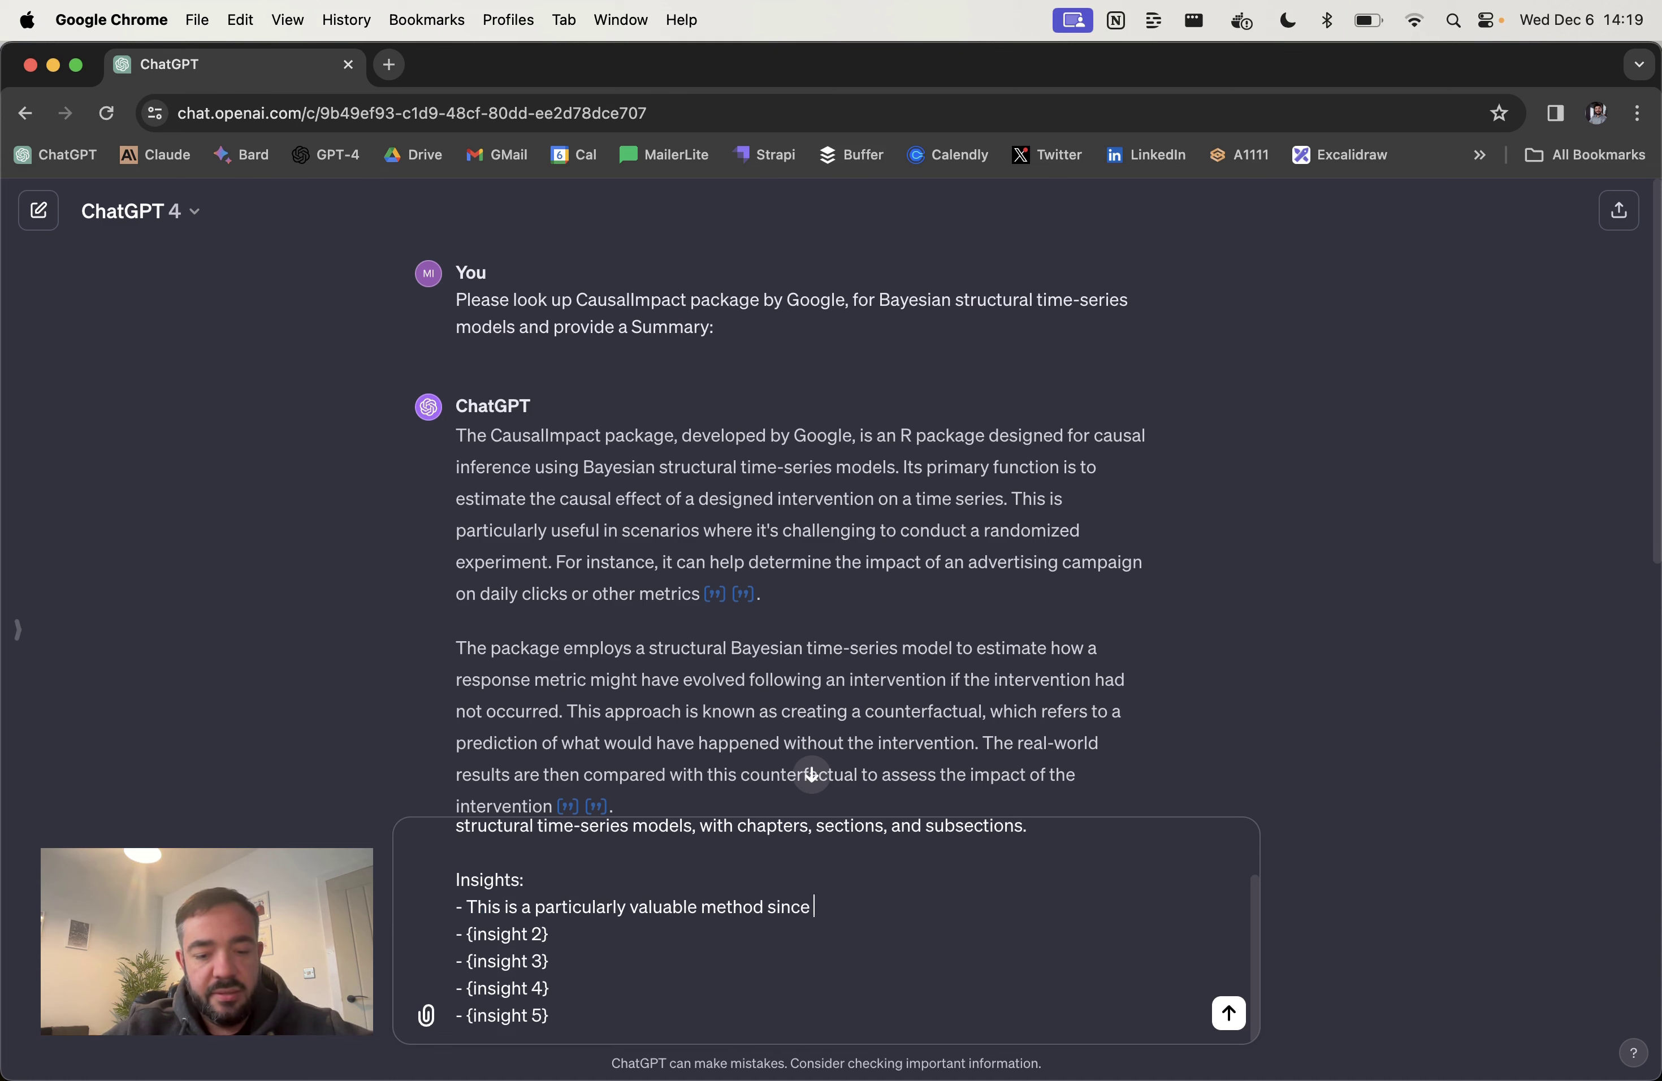
{"action": "type", "text": " iOS14 happe"}
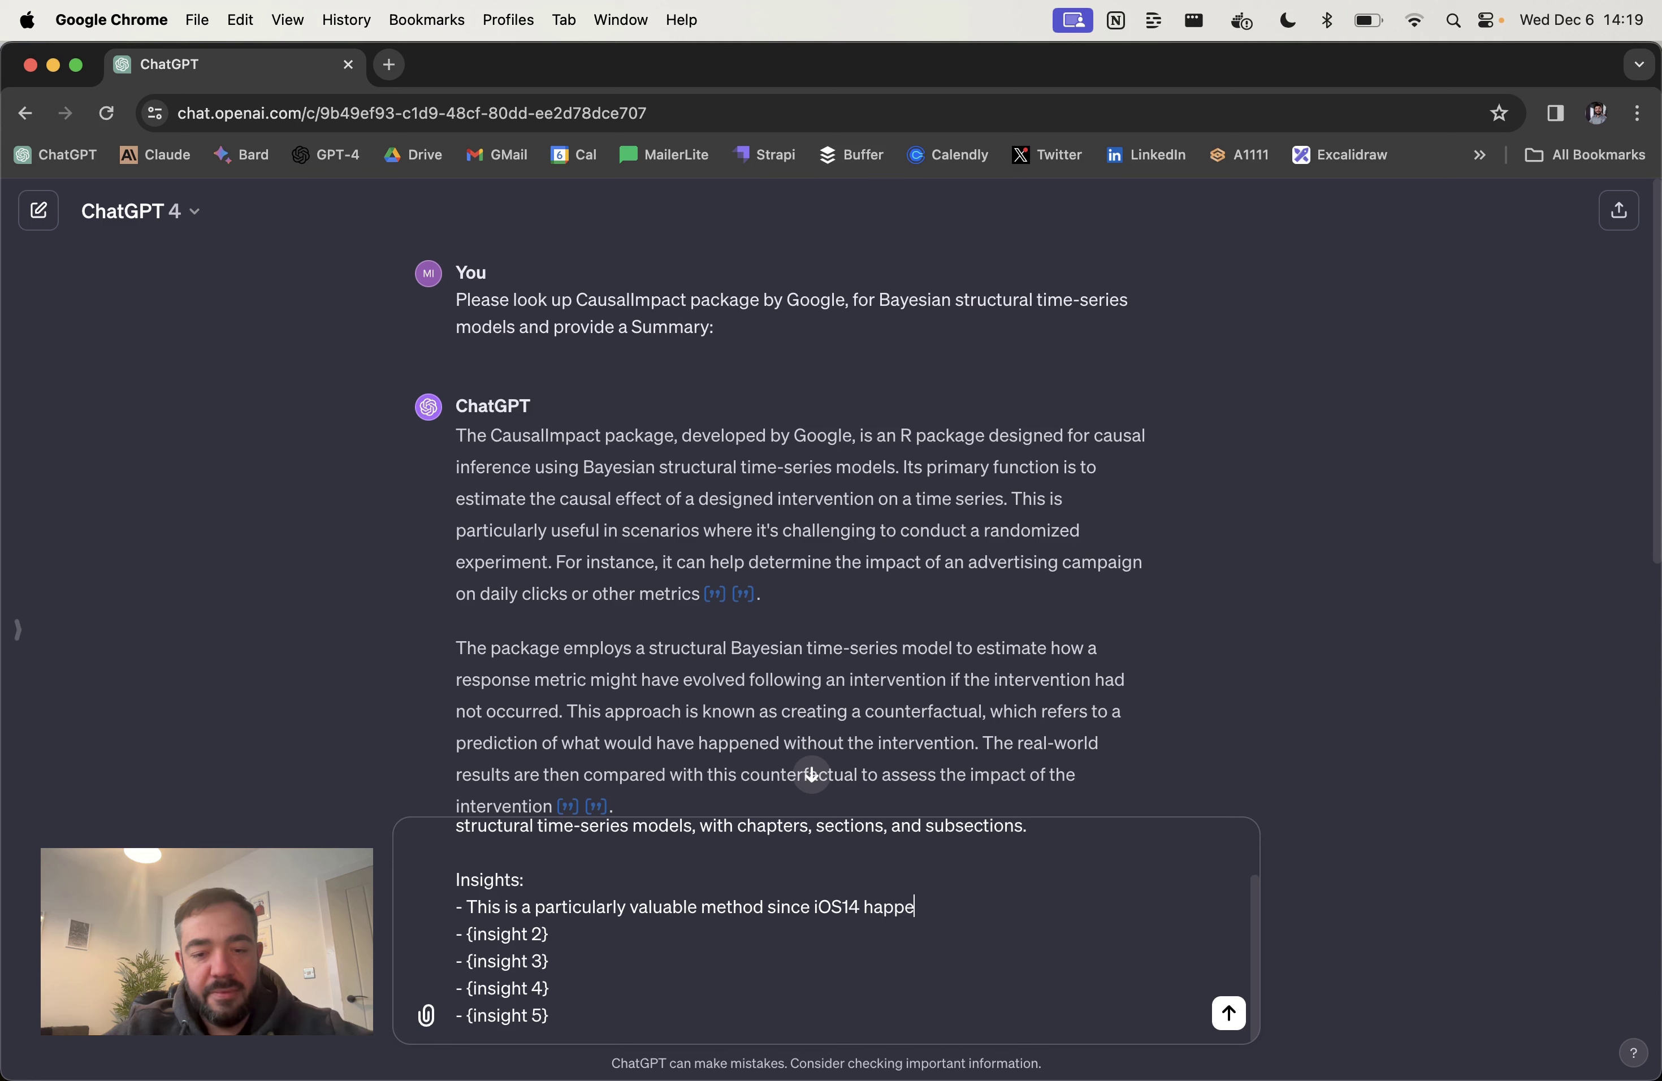
{"action": "type", "text": "ned and you c"}
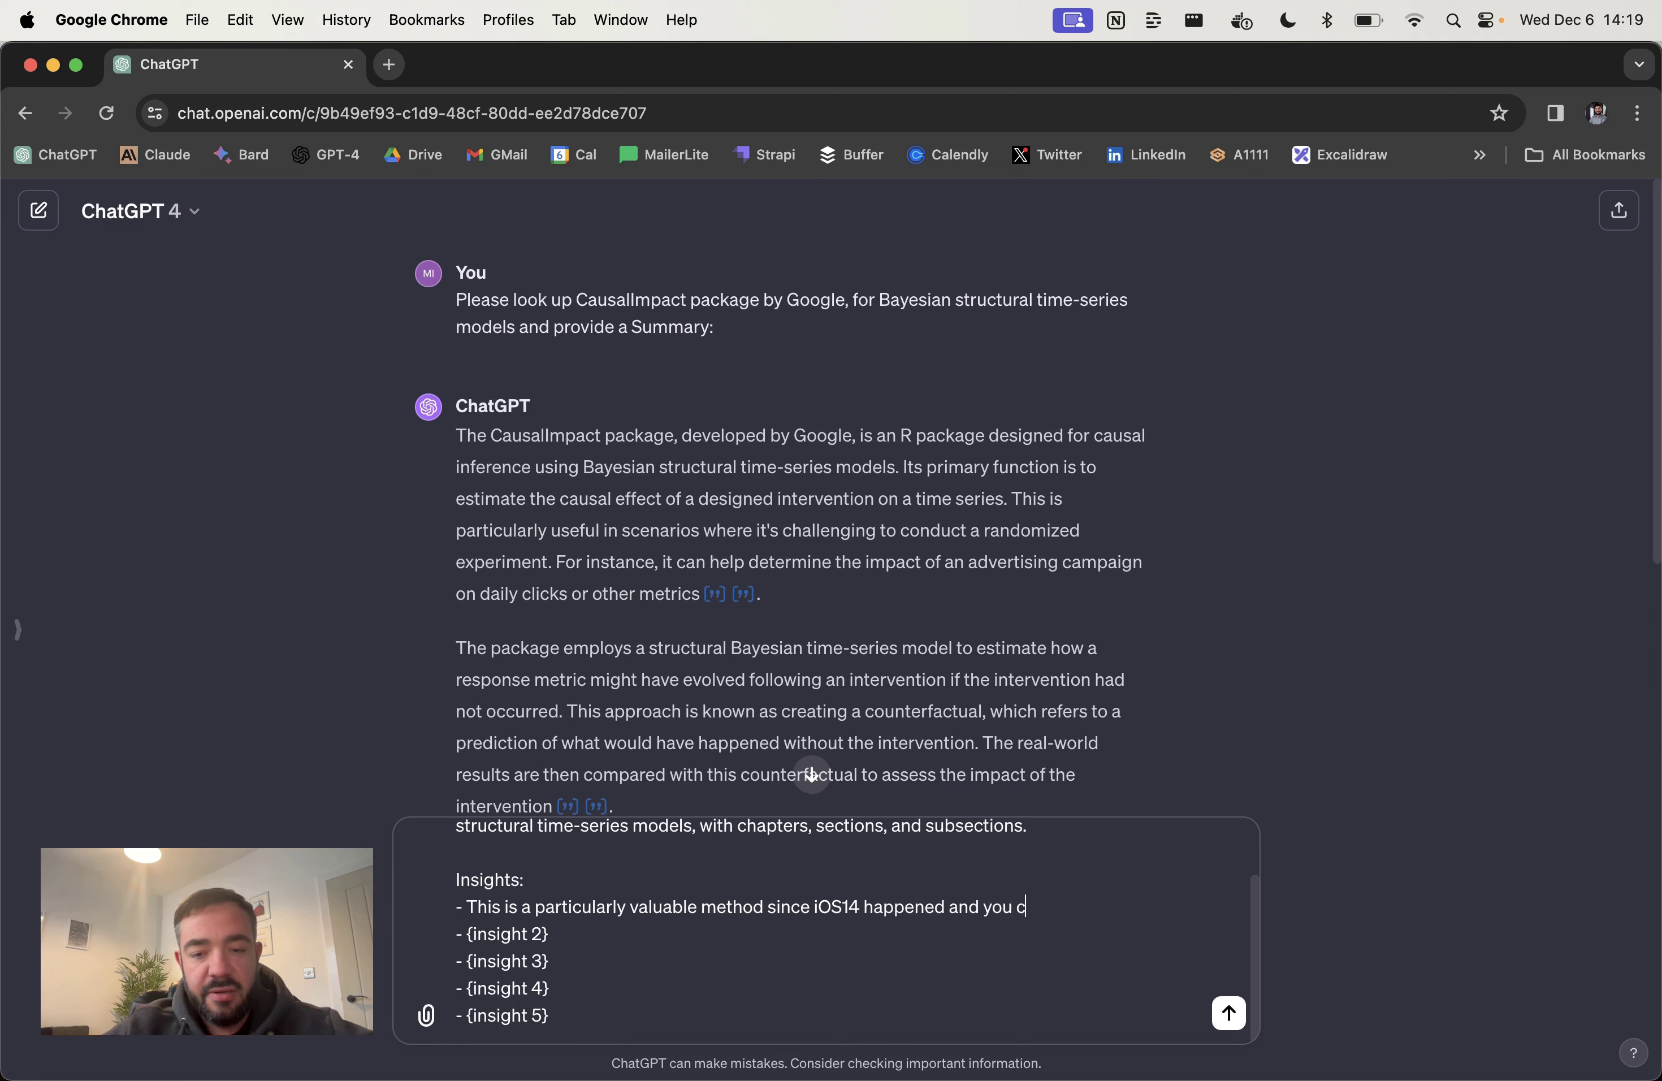
{"action": "type", "text": "an no longer"}
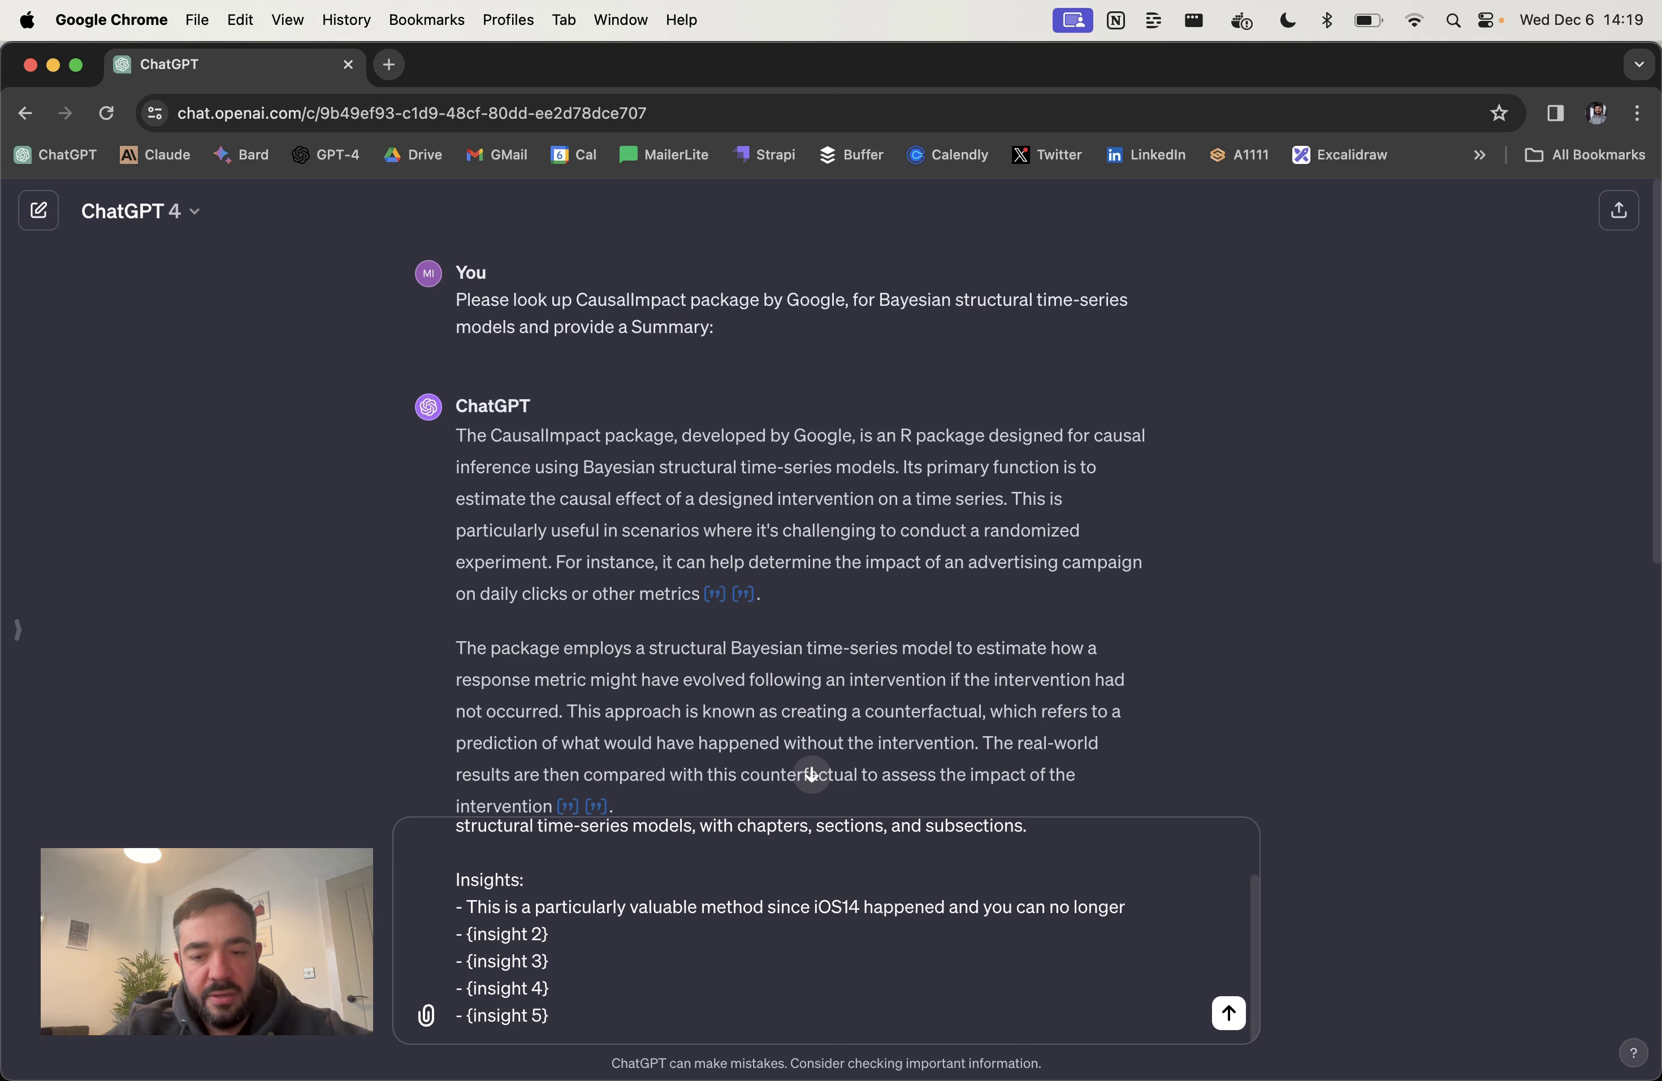
{"action": "type", "text": " deterministicall"}
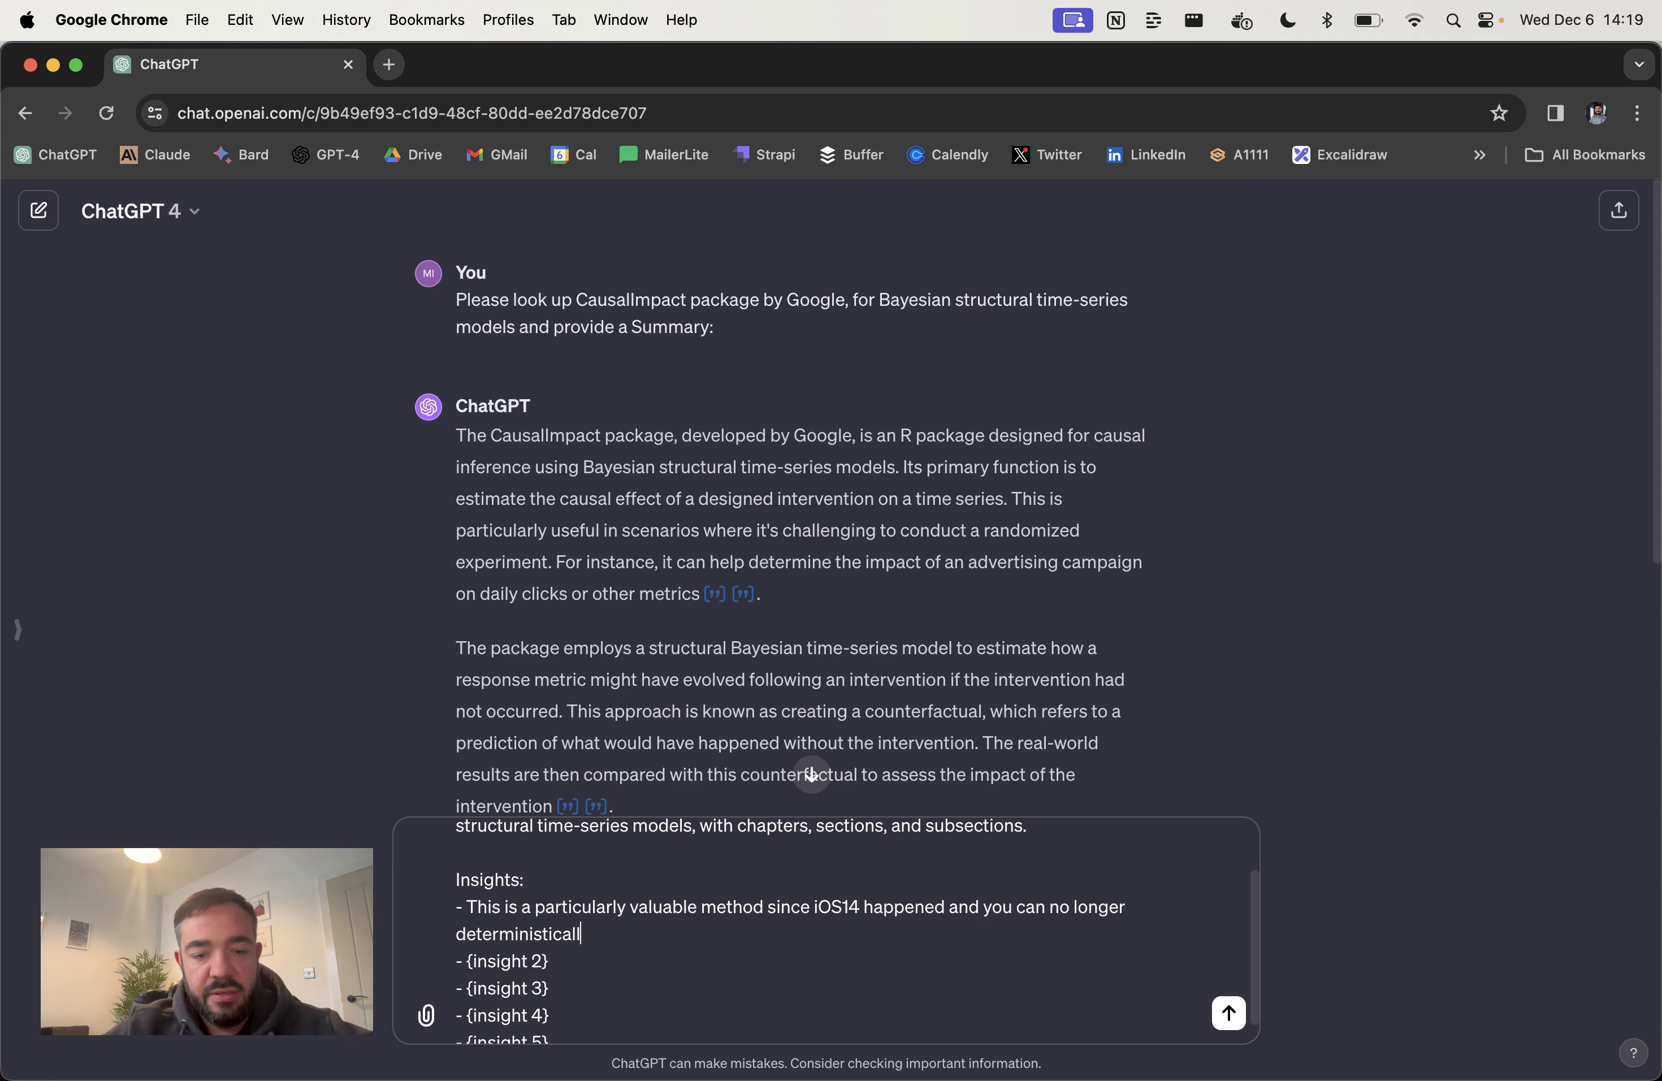
{"action": "type", "text": "y track use"}
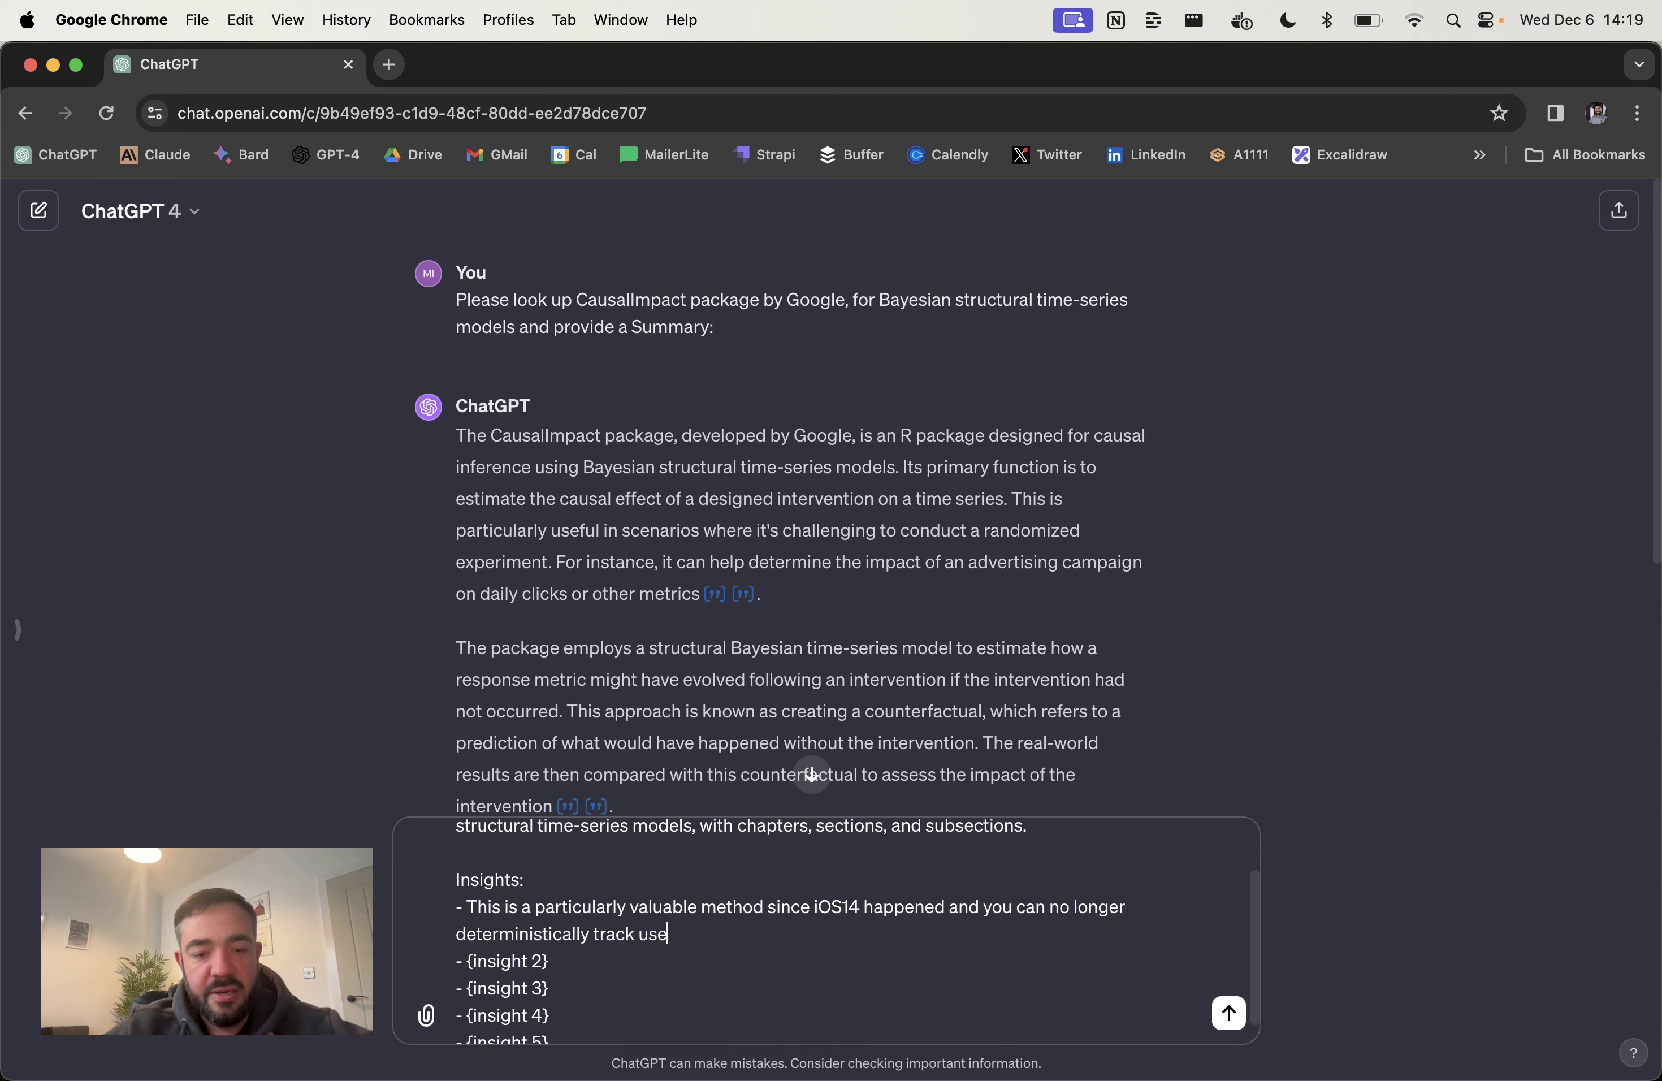
{"action": "type", "text": "rs based on t"}
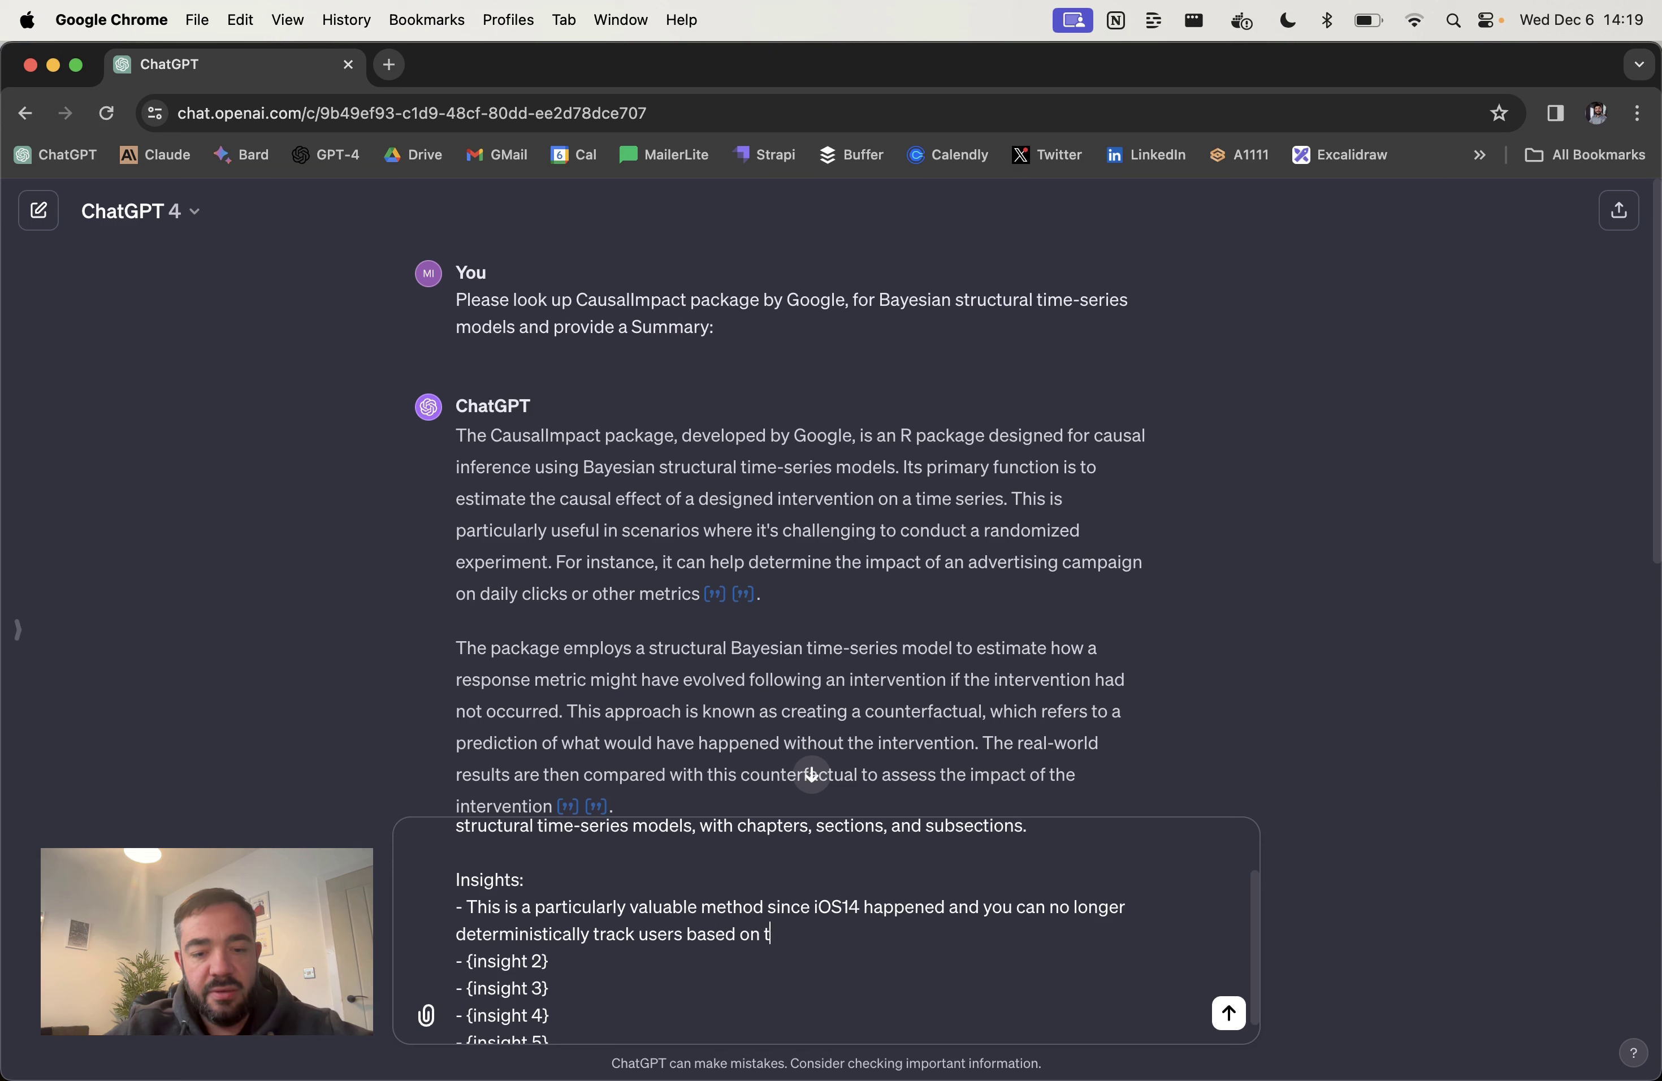
{"action": "type", "text": "he IDF"}
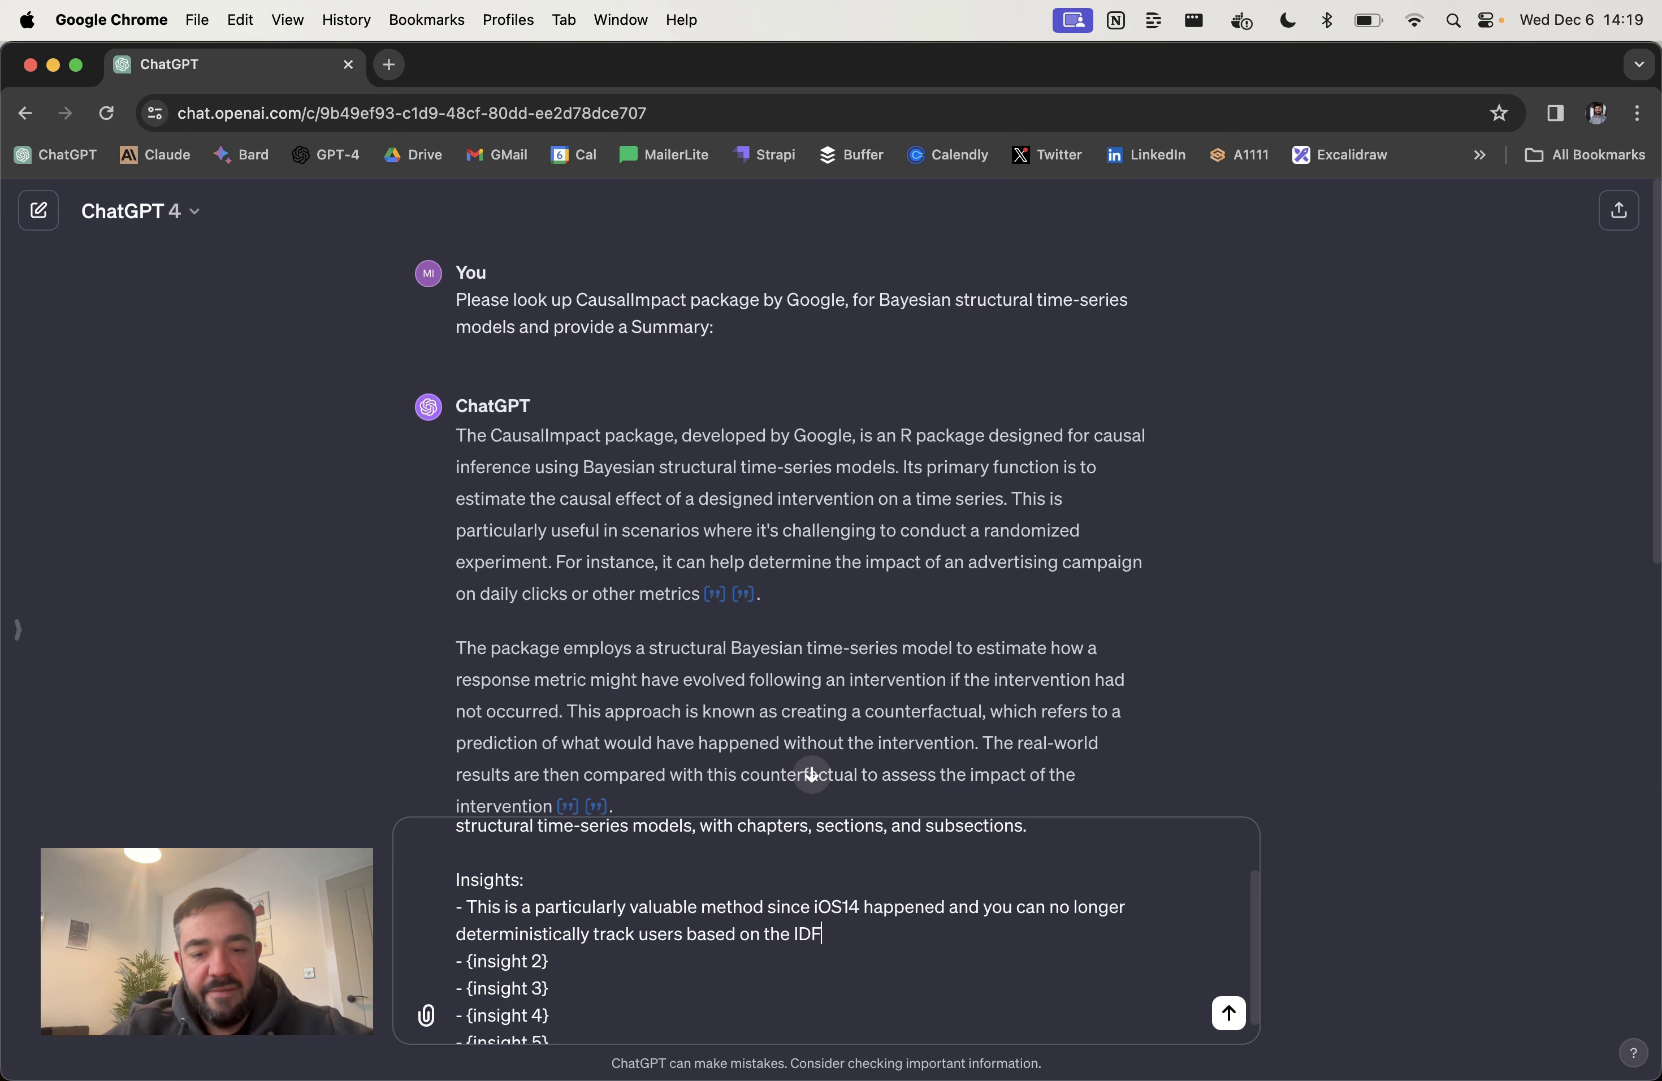
{"action": "type", "text": "A (a unique i"}
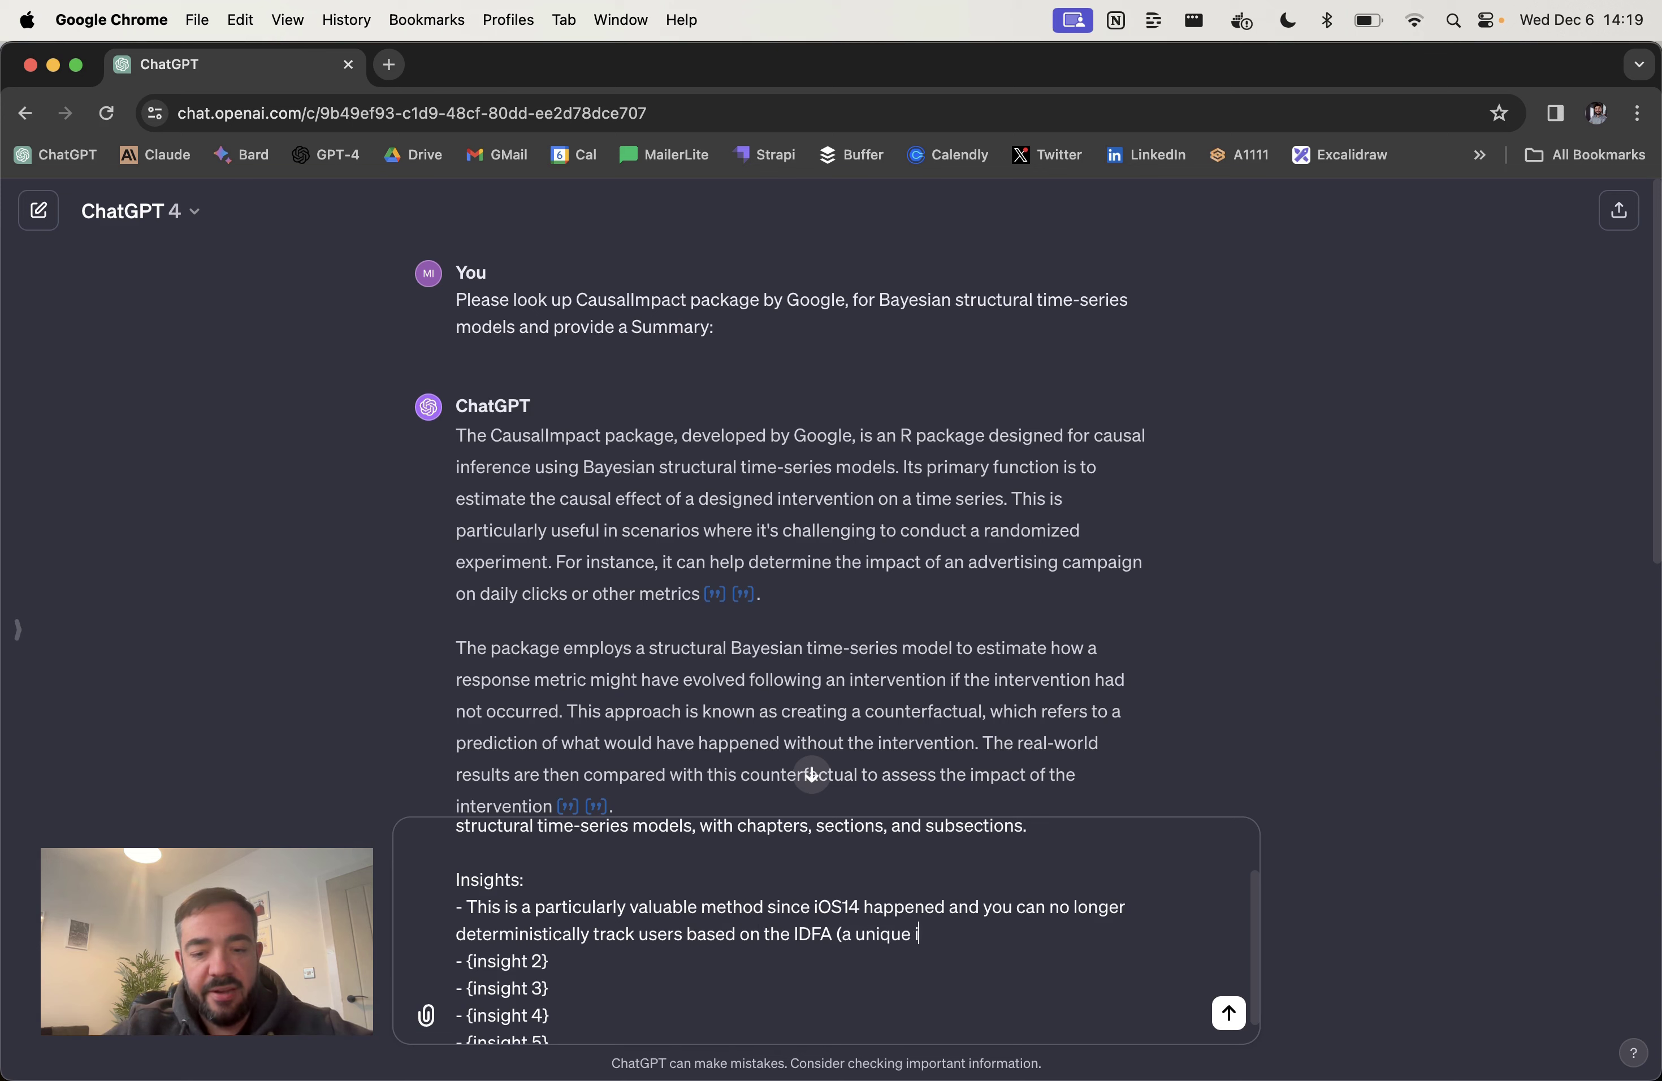
{"action": "type", "text": "dentifier)"}
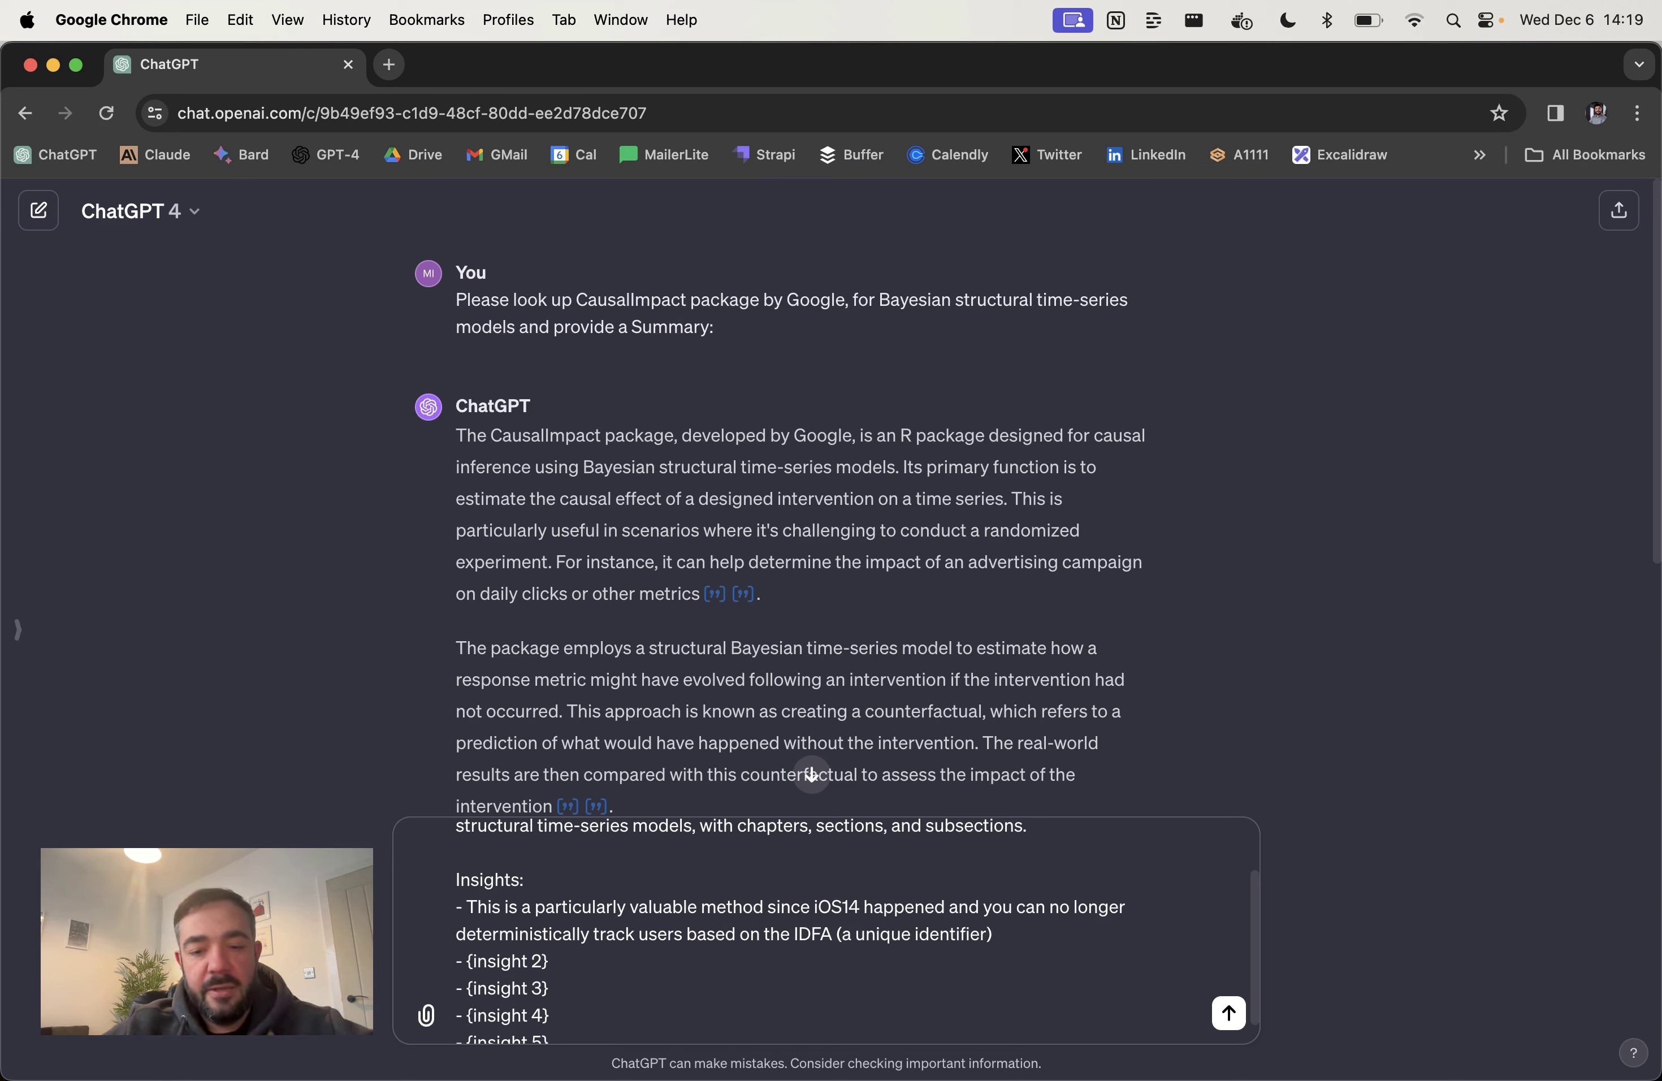
{"action": "type", "text": " across mobile apps"}
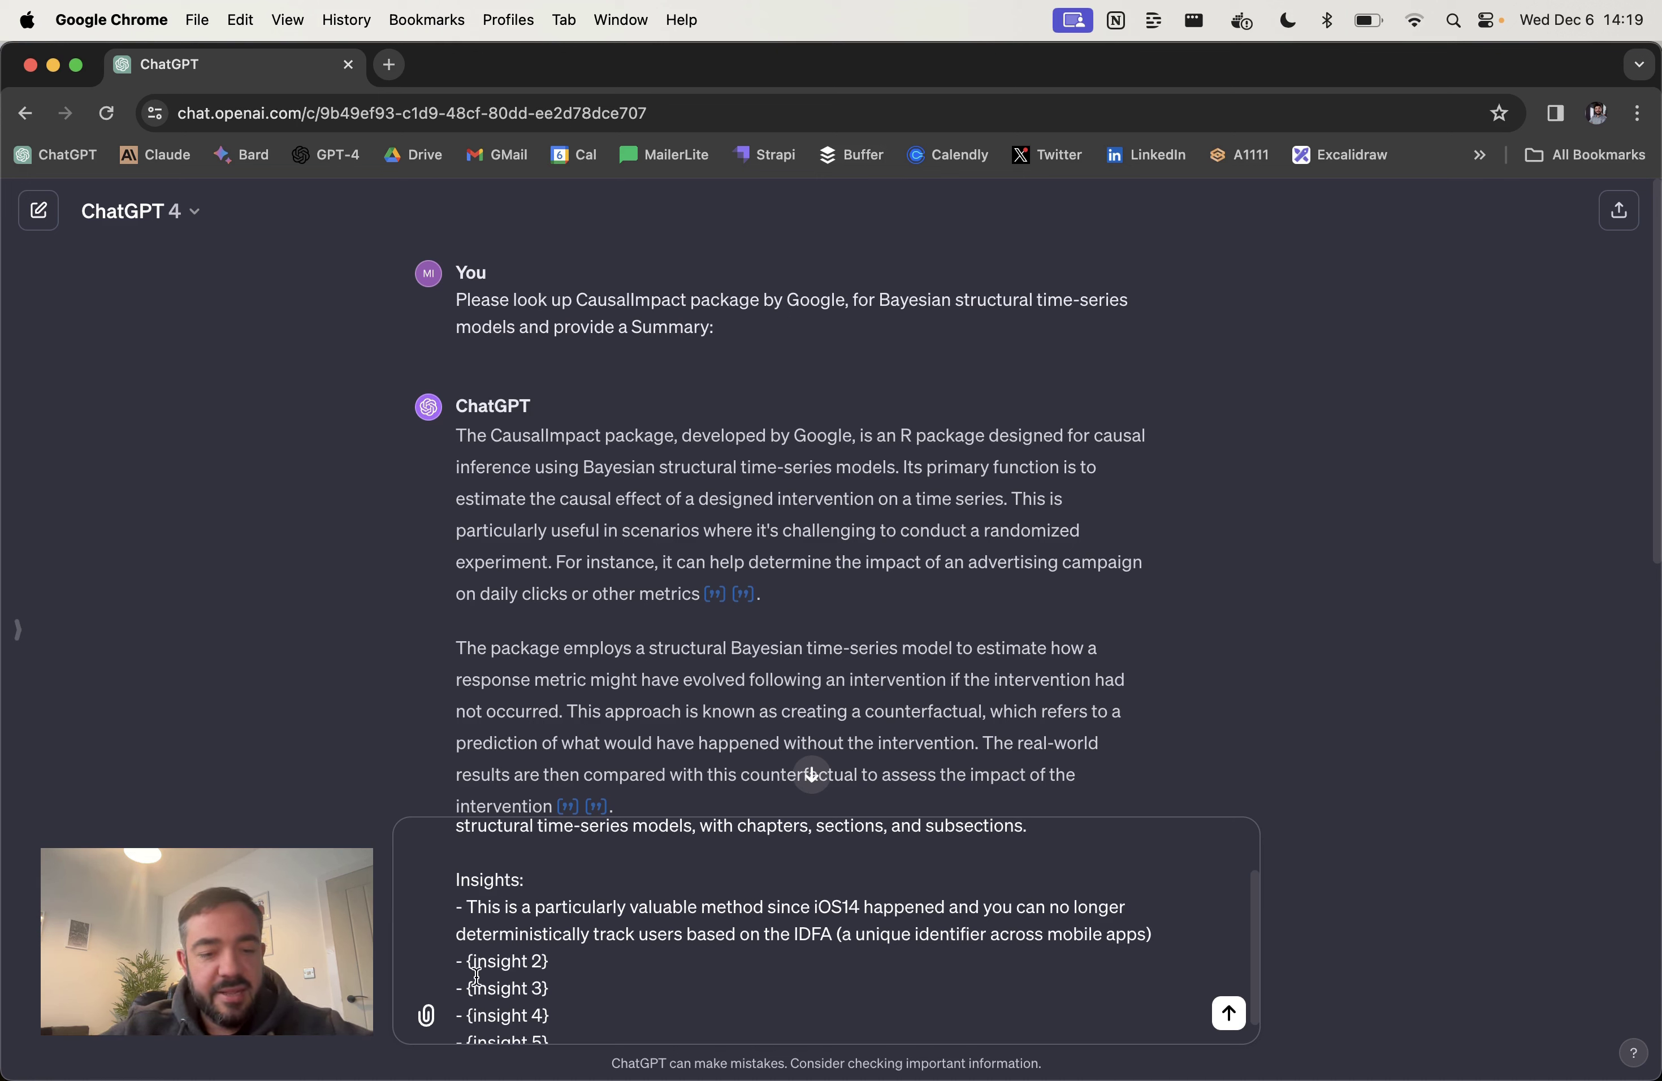
{"action": "left_click", "coordinate": [466, 961], "text": "shift"}
{"action": "key", "text": "BackSpace"}
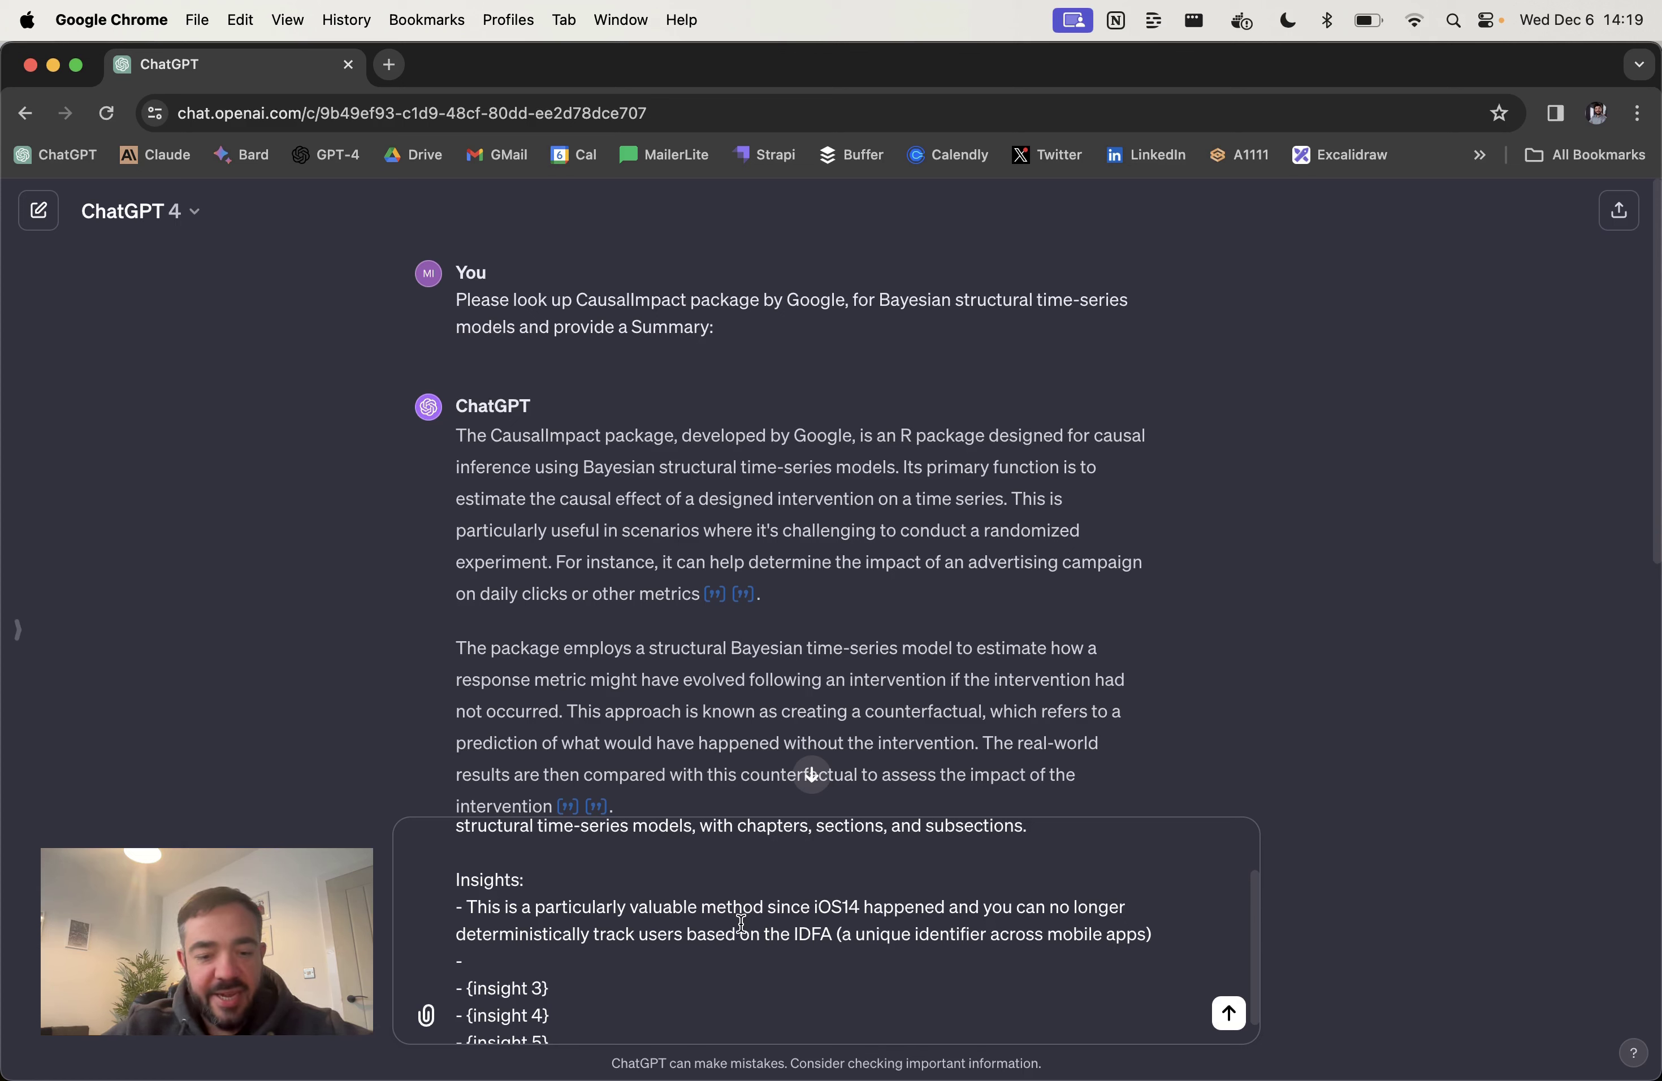
{"action": "type", "text": "This method can b"}
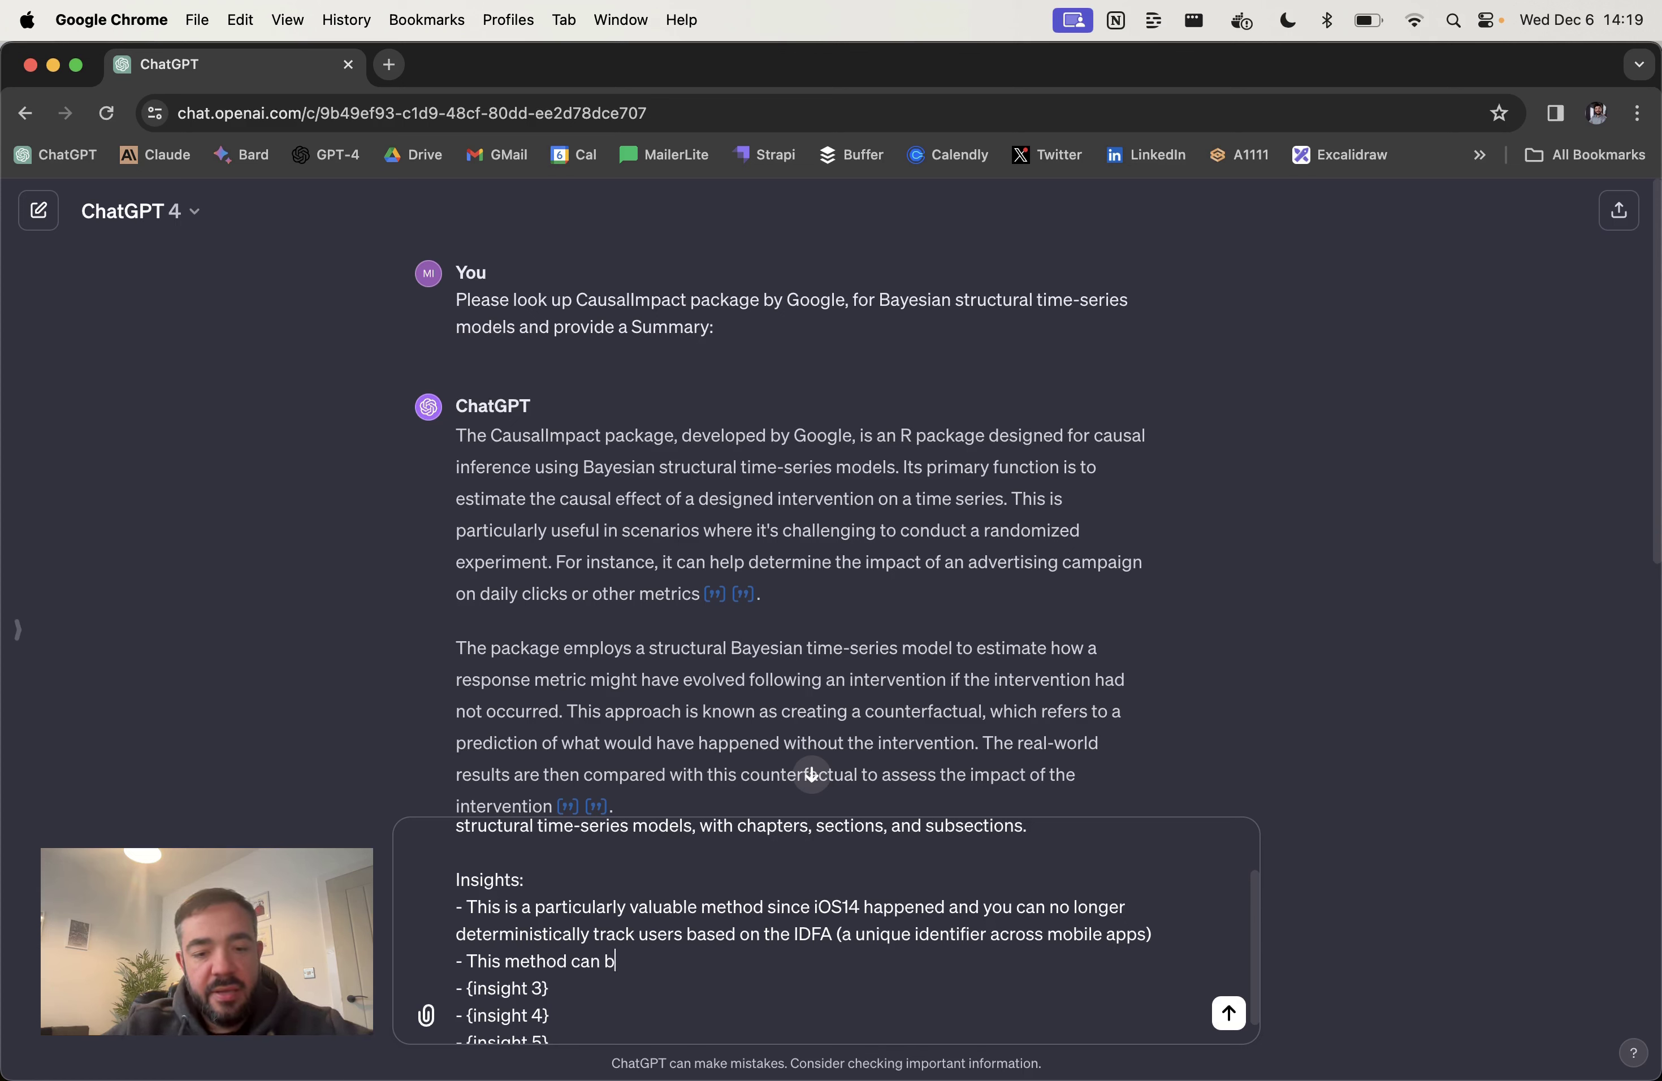
{"action": "type", "text": "e unreliable when dealing w"}
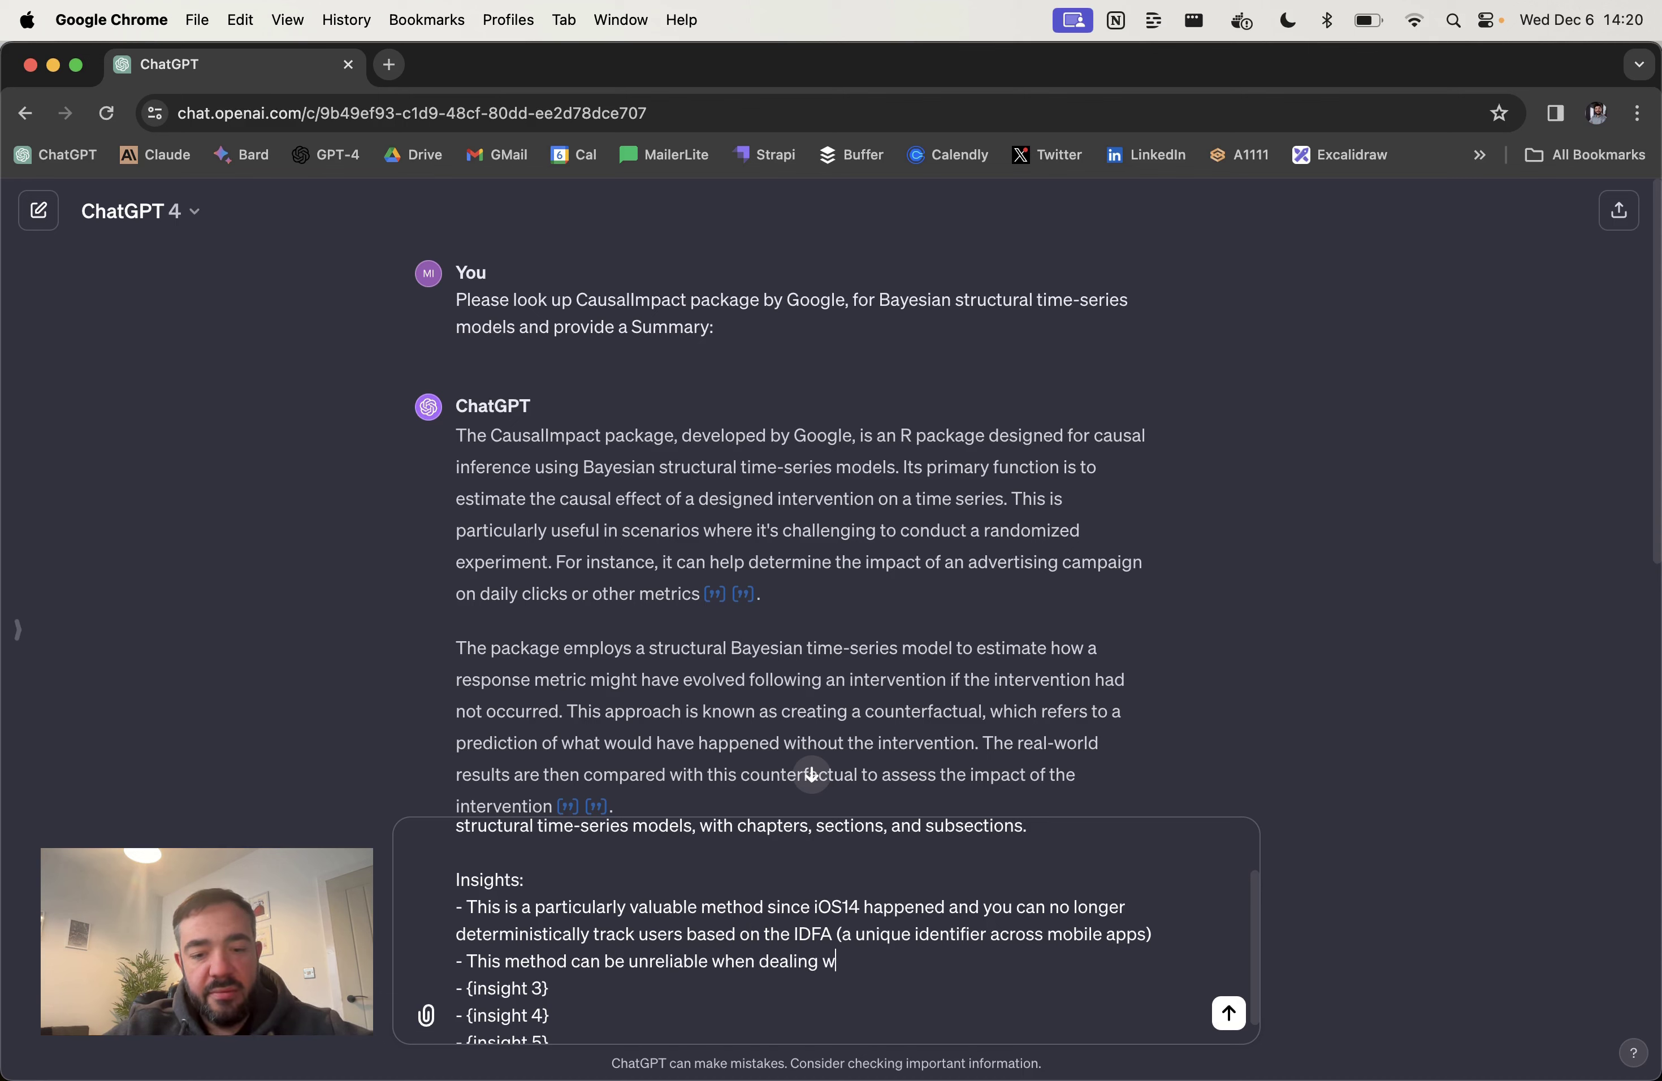
{"action": "type", "text": "ith cross "}
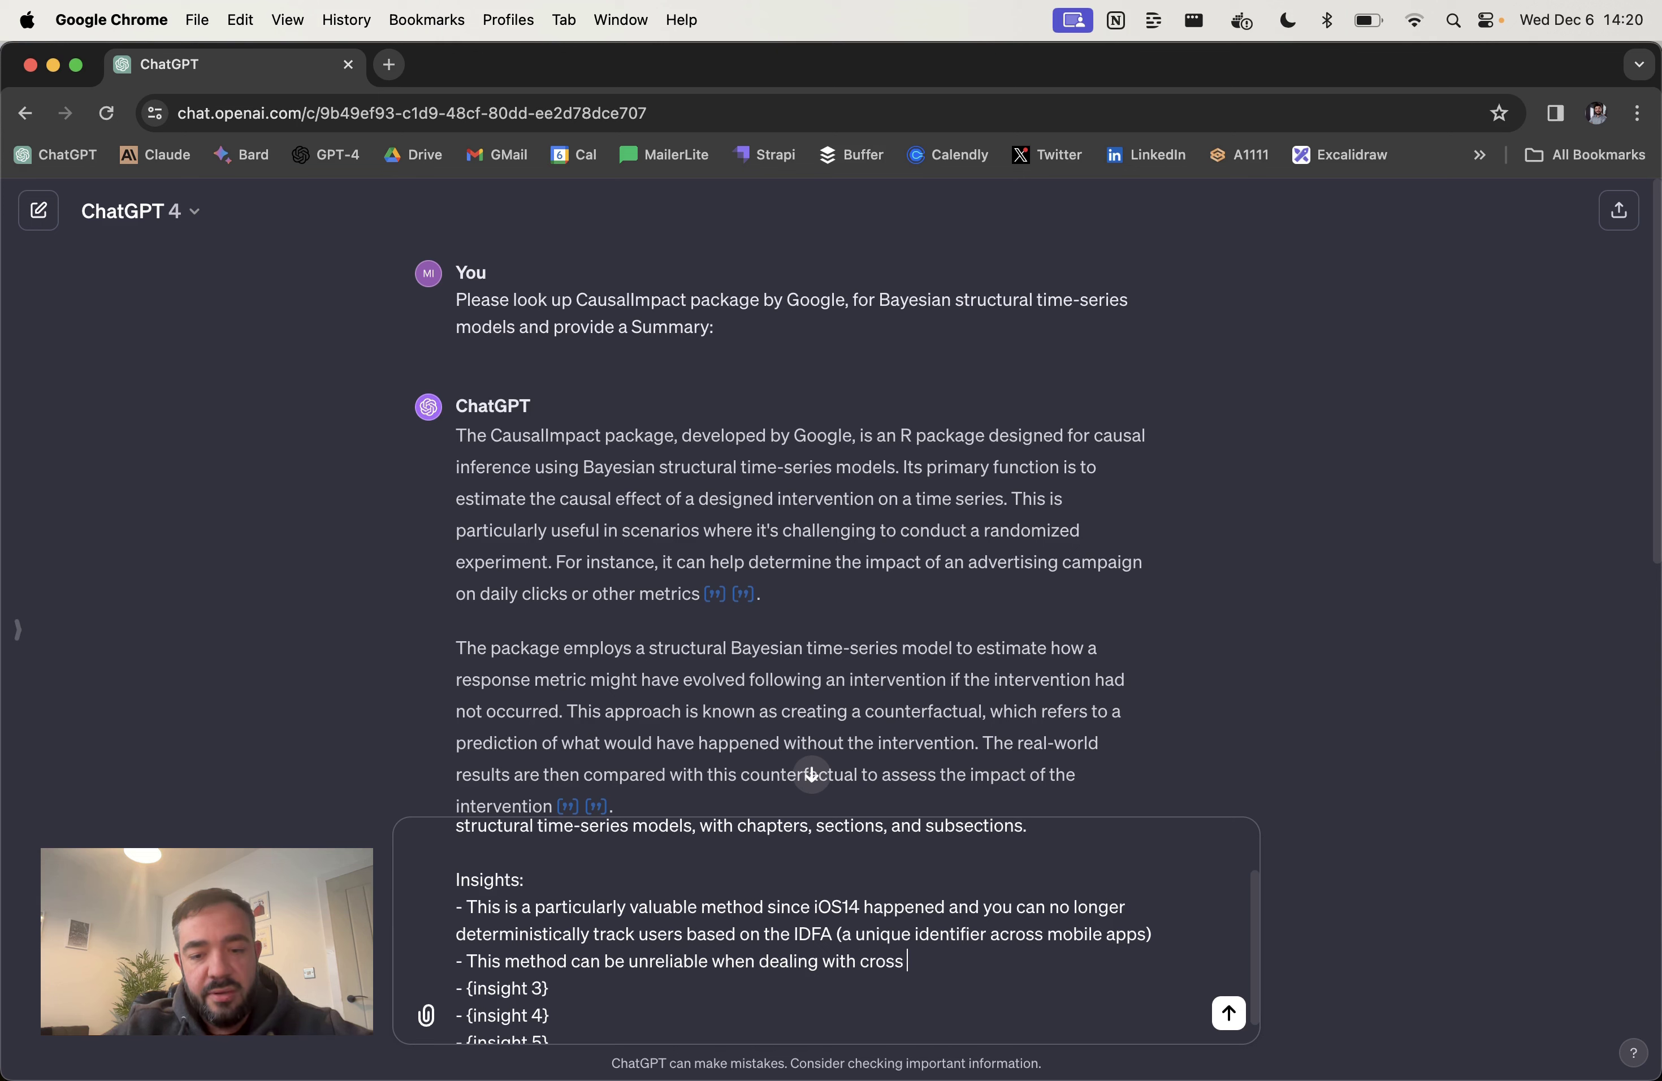
{"action": "type", "text": "channel events, becau"}
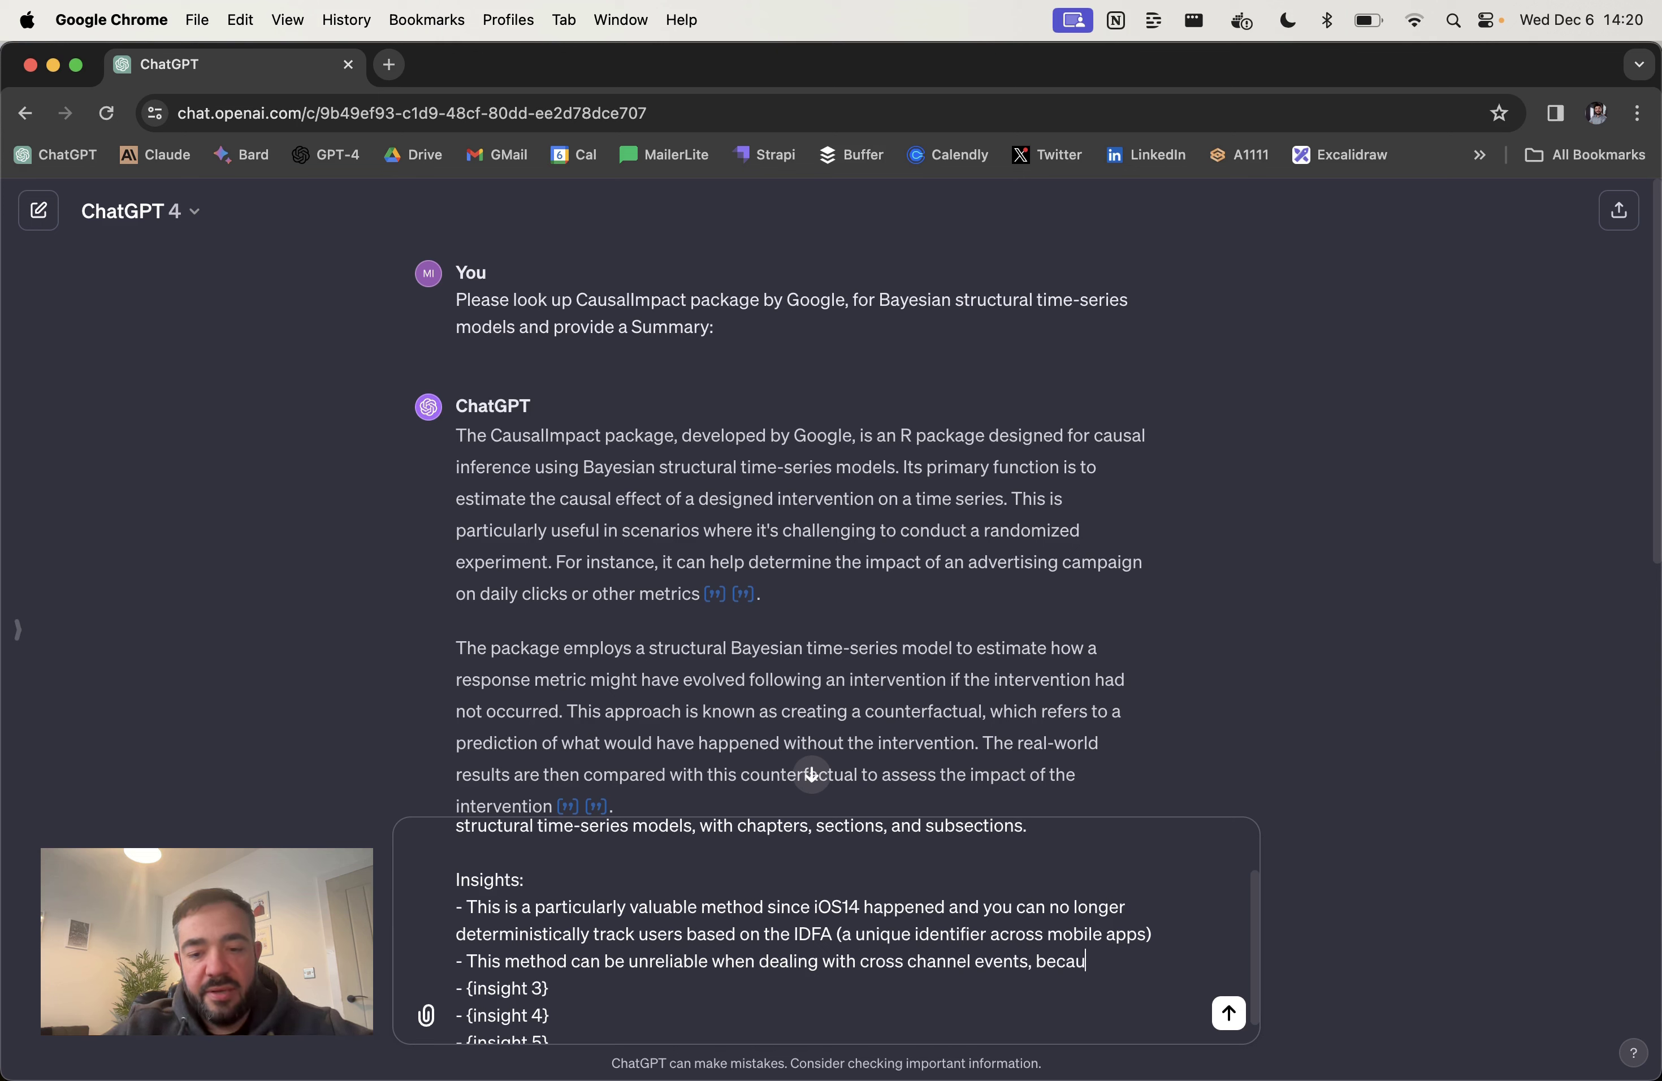
{"action": "type", "text": "se it mig"}
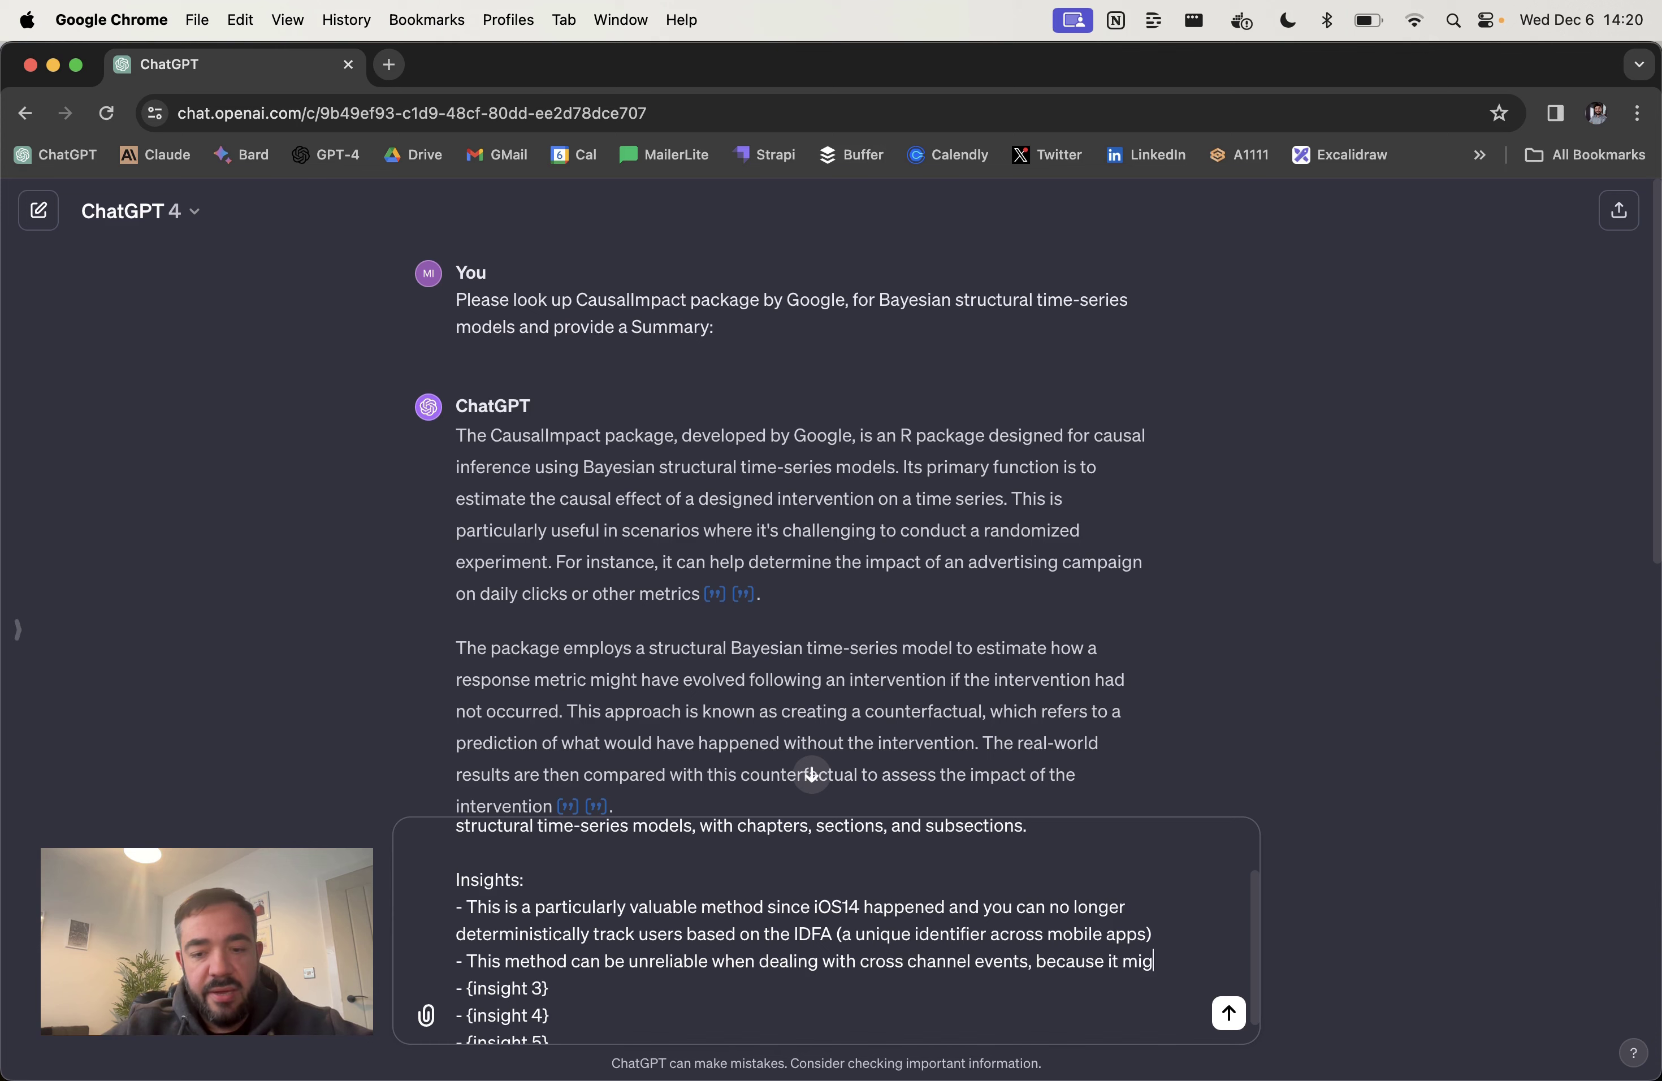
{"action": "type", "text": "ht give overlappi"}
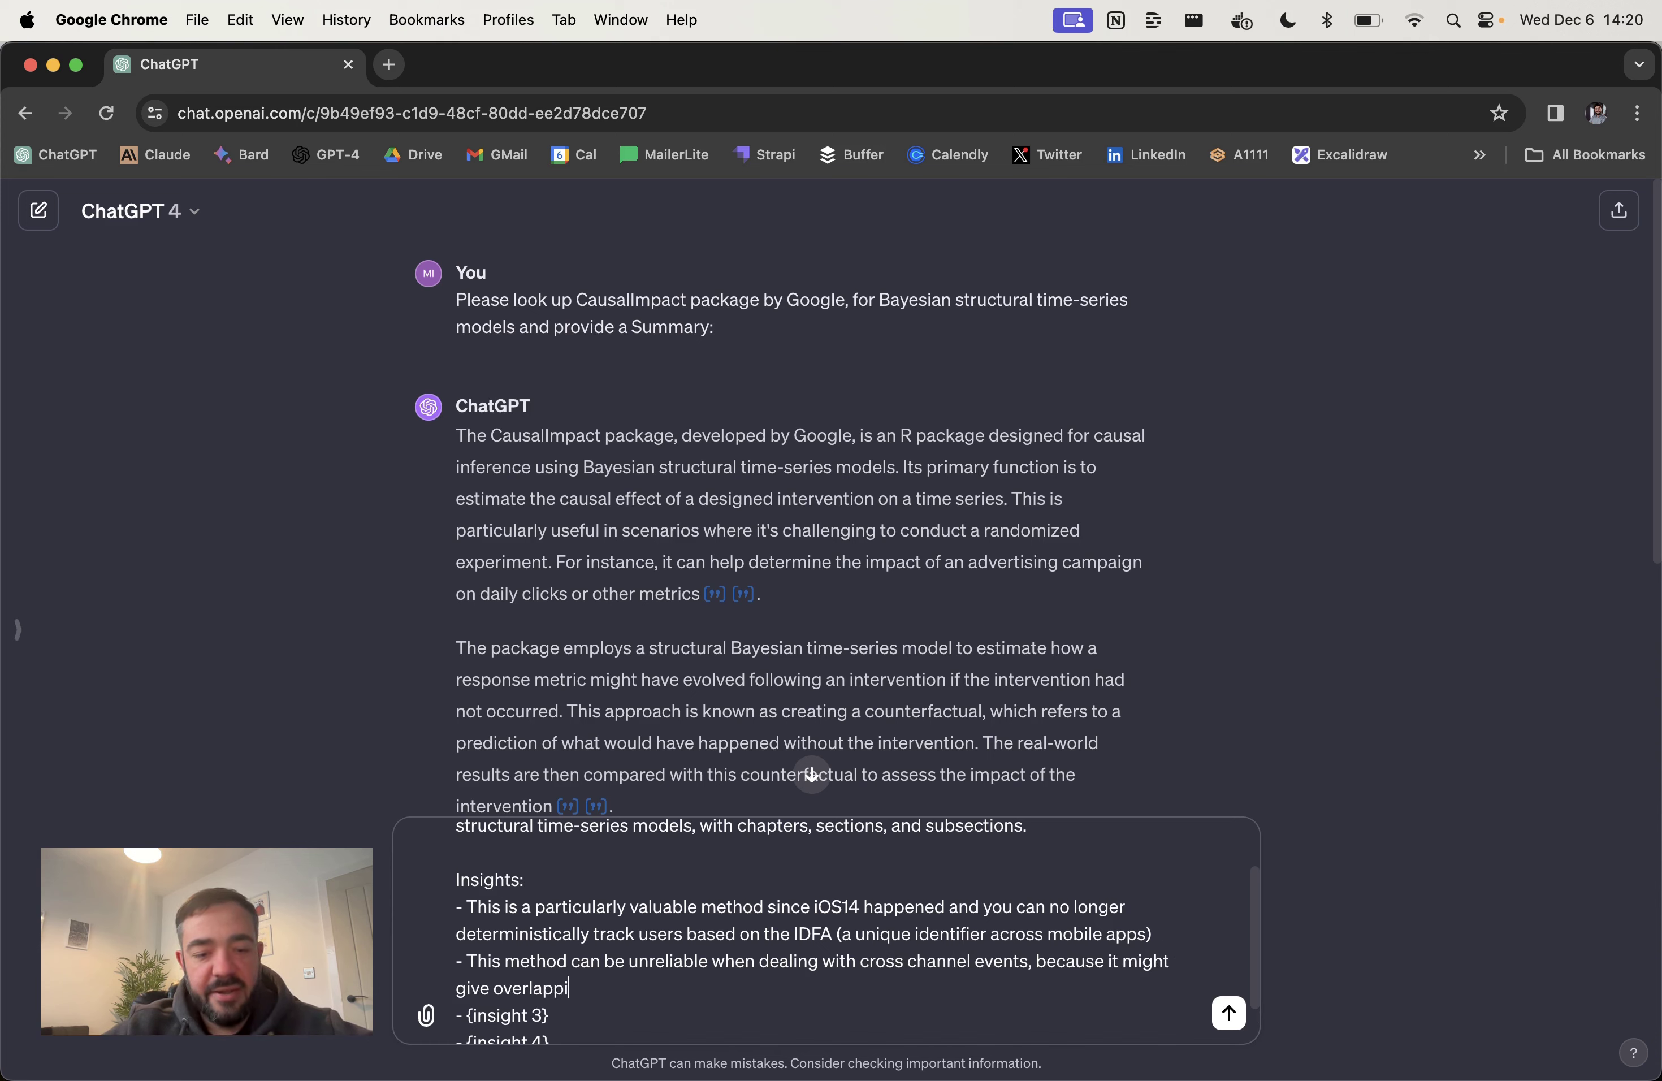
{"action": "type", "text": "ng credit to multiple channels."}
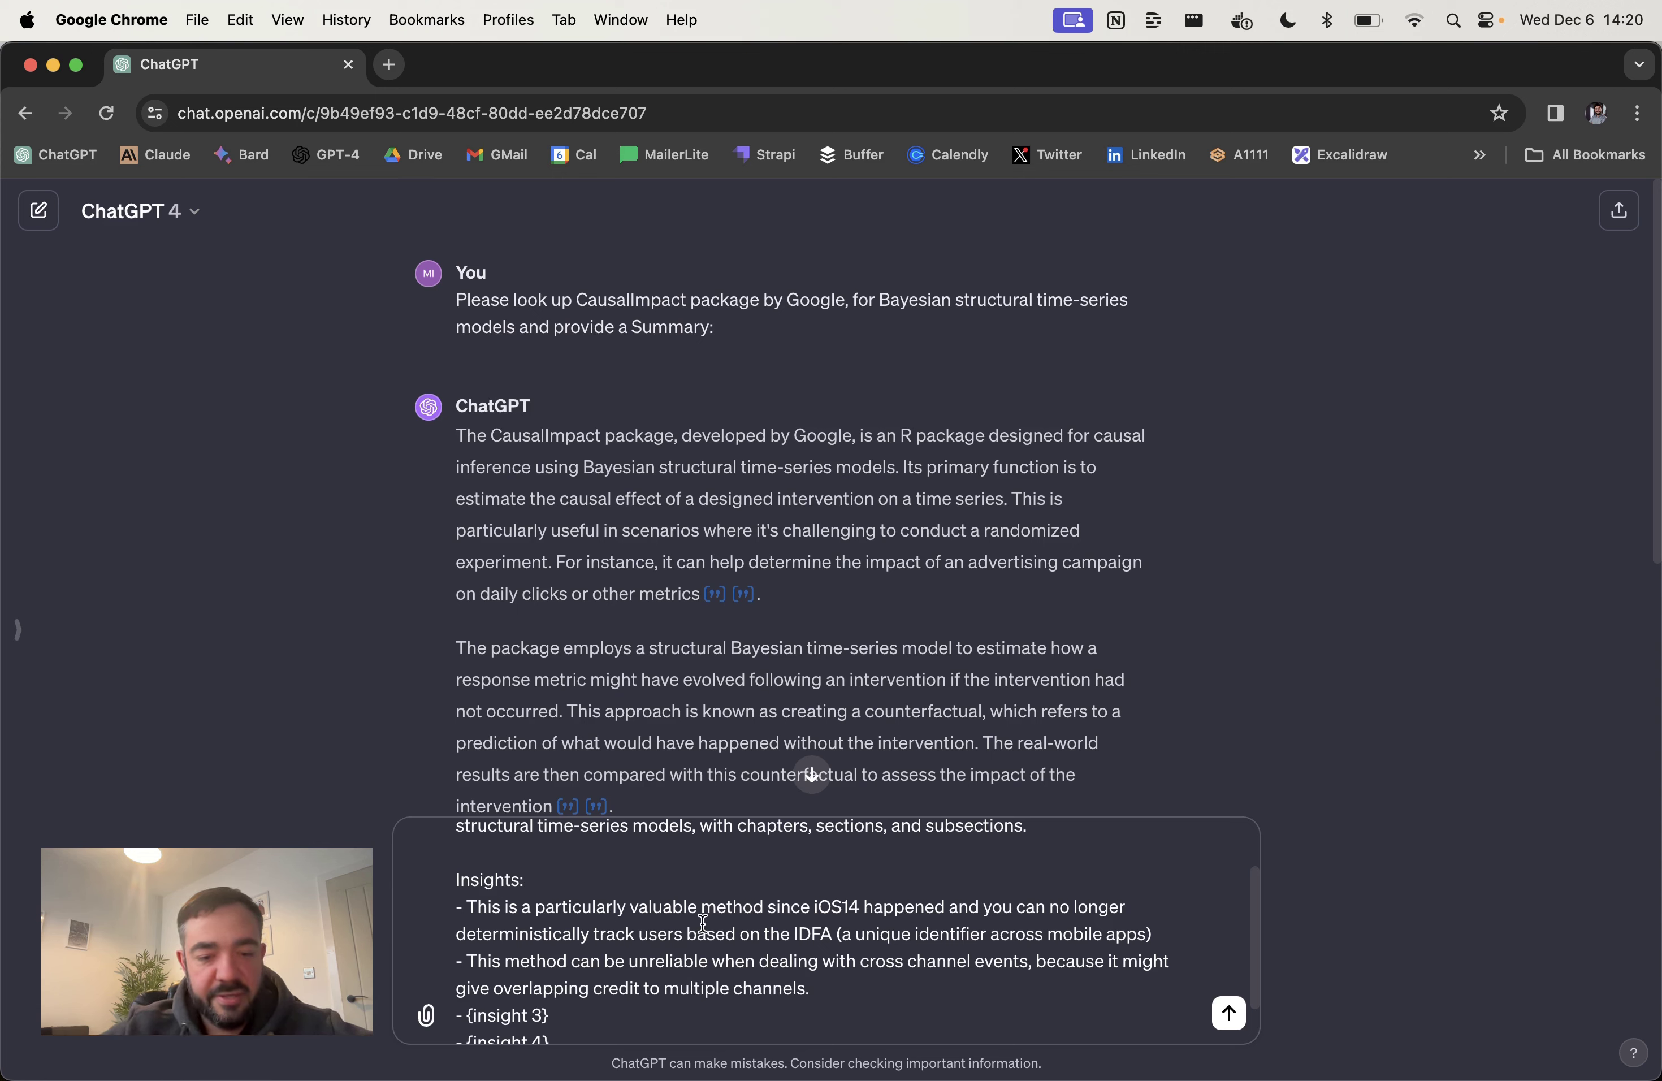
Step: Write the third insight about nonsensical results, like Facebook ads driving negative revenue
{"action": "scroll", "coordinate": [703, 922], "scroll_direction": "down", "scroll_amount": 2}
{"action": "left_click_drag", "start_coordinate": [550, 961], "coordinate": [465, 960]}
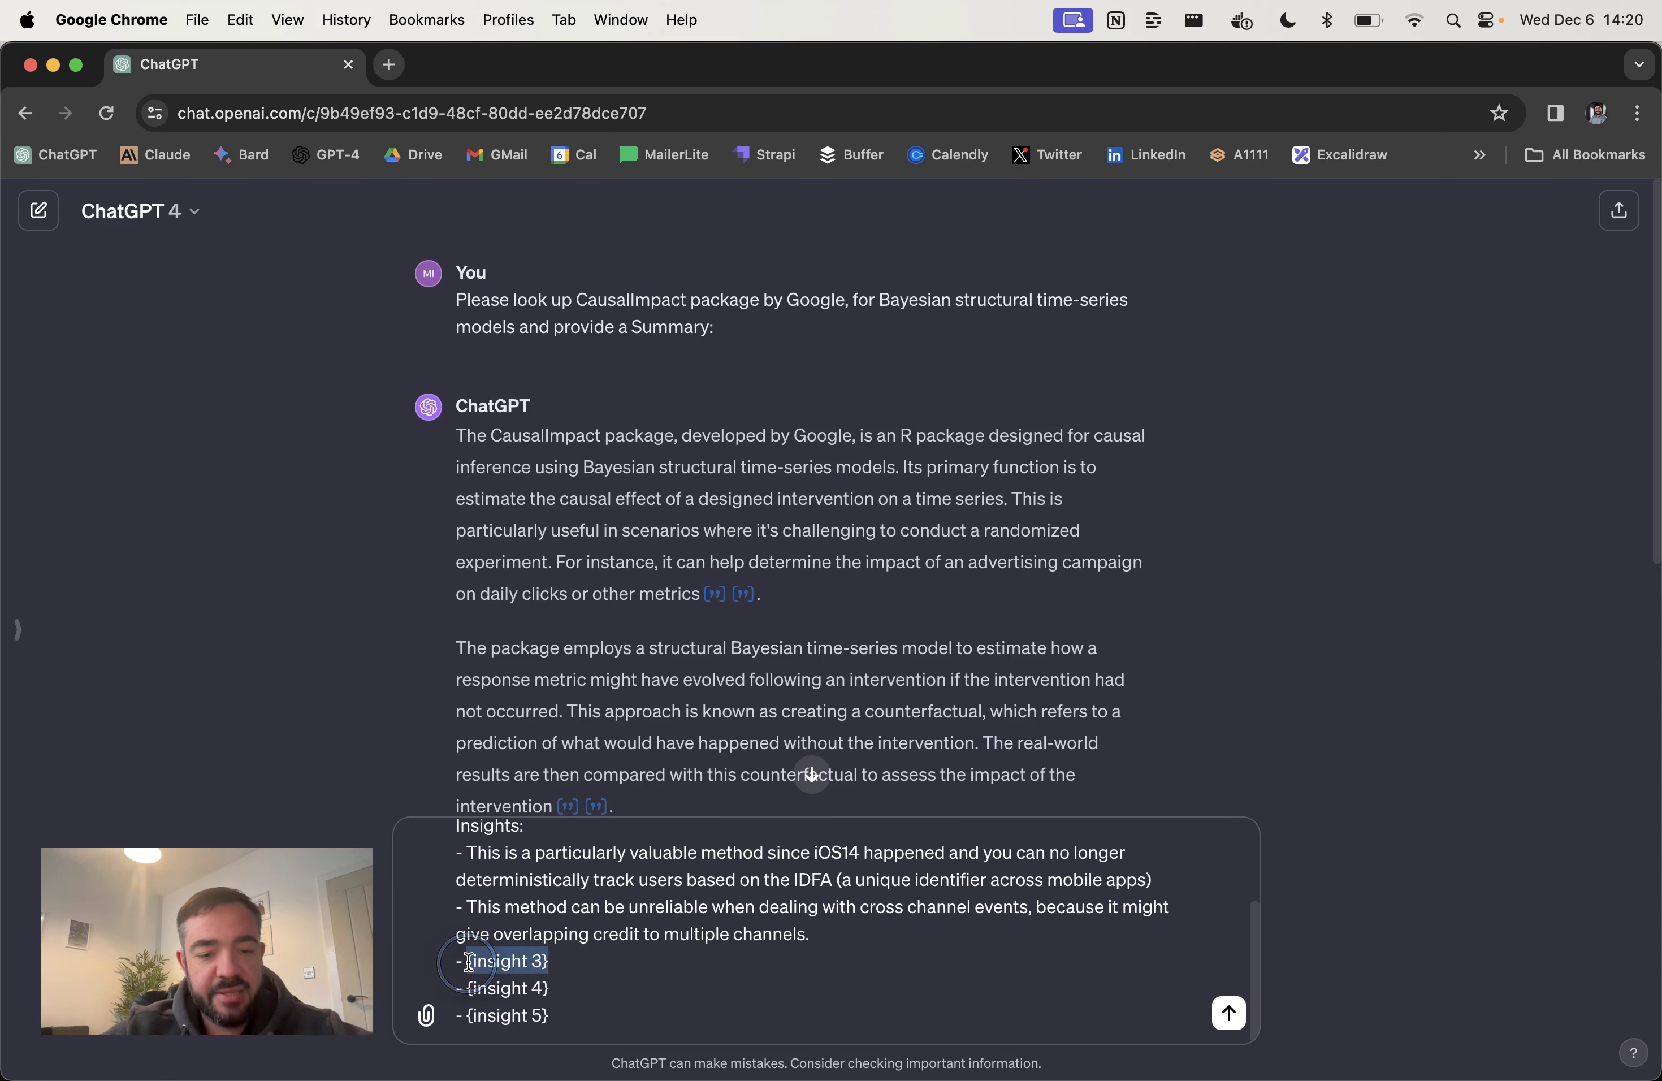
{"action": "type", "text": "Sometimes this"}
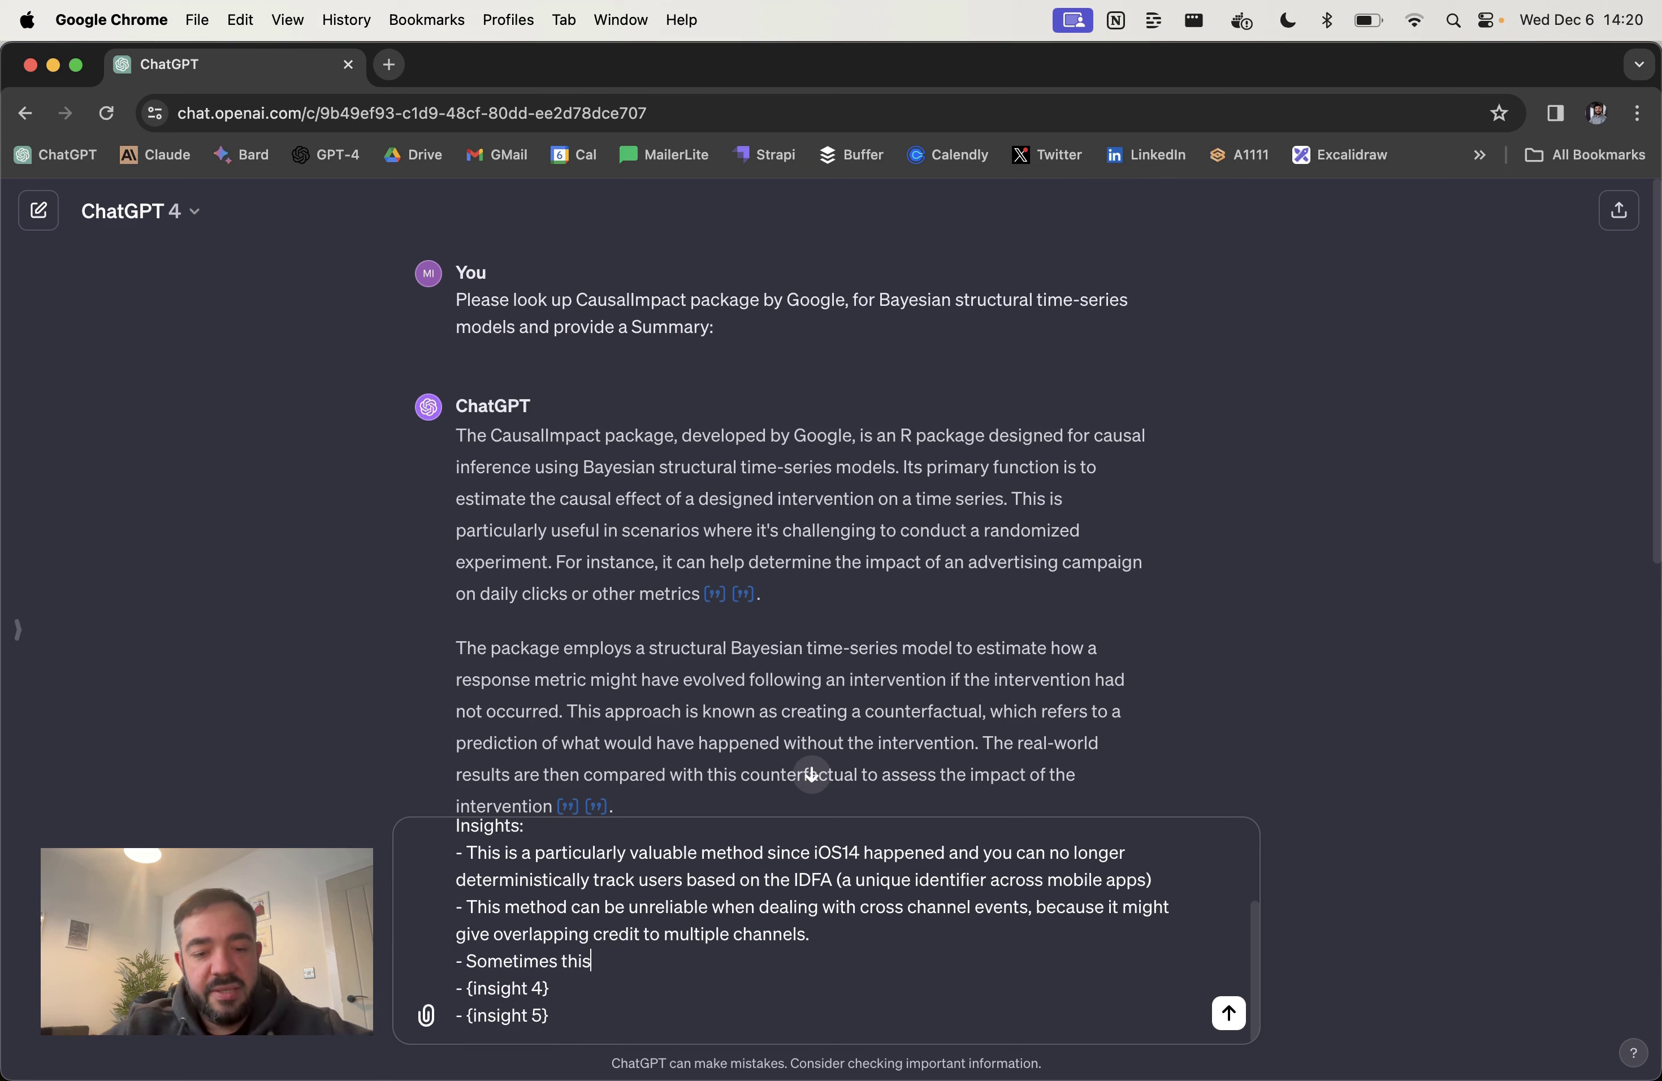
{"action": "type", "text": " gives nonsensi"}
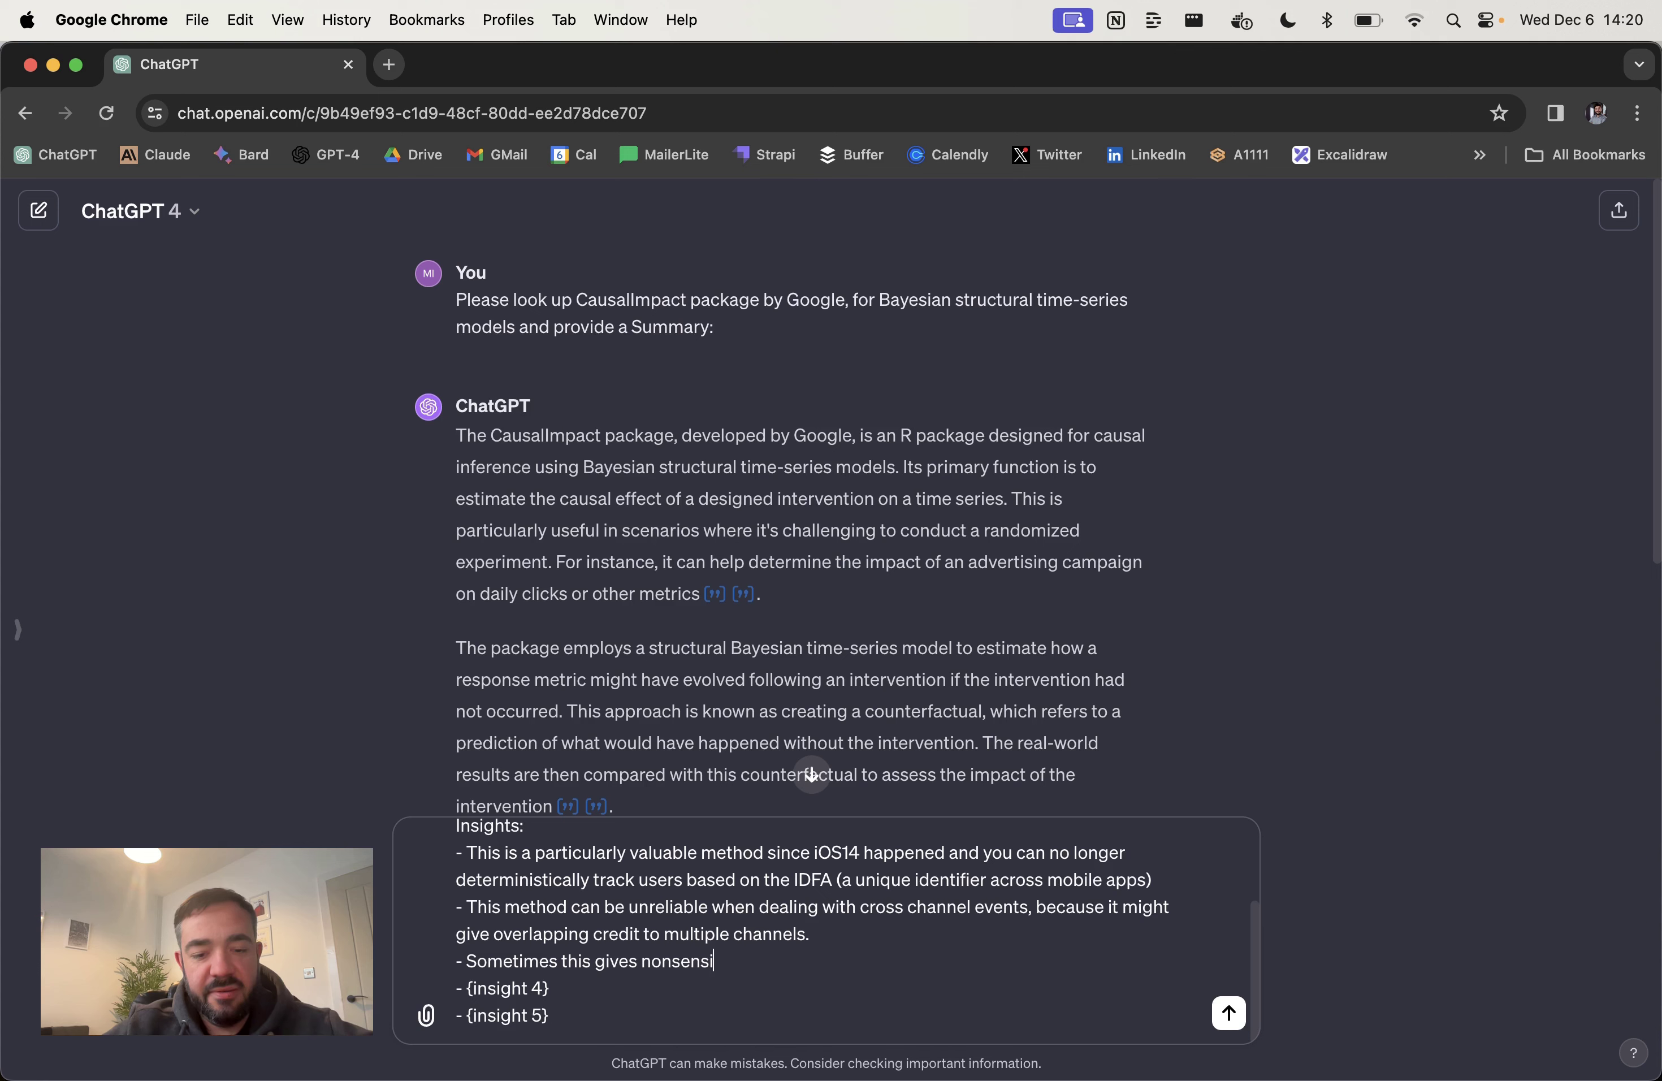
{"action": "type", "text": "cal results, for "}
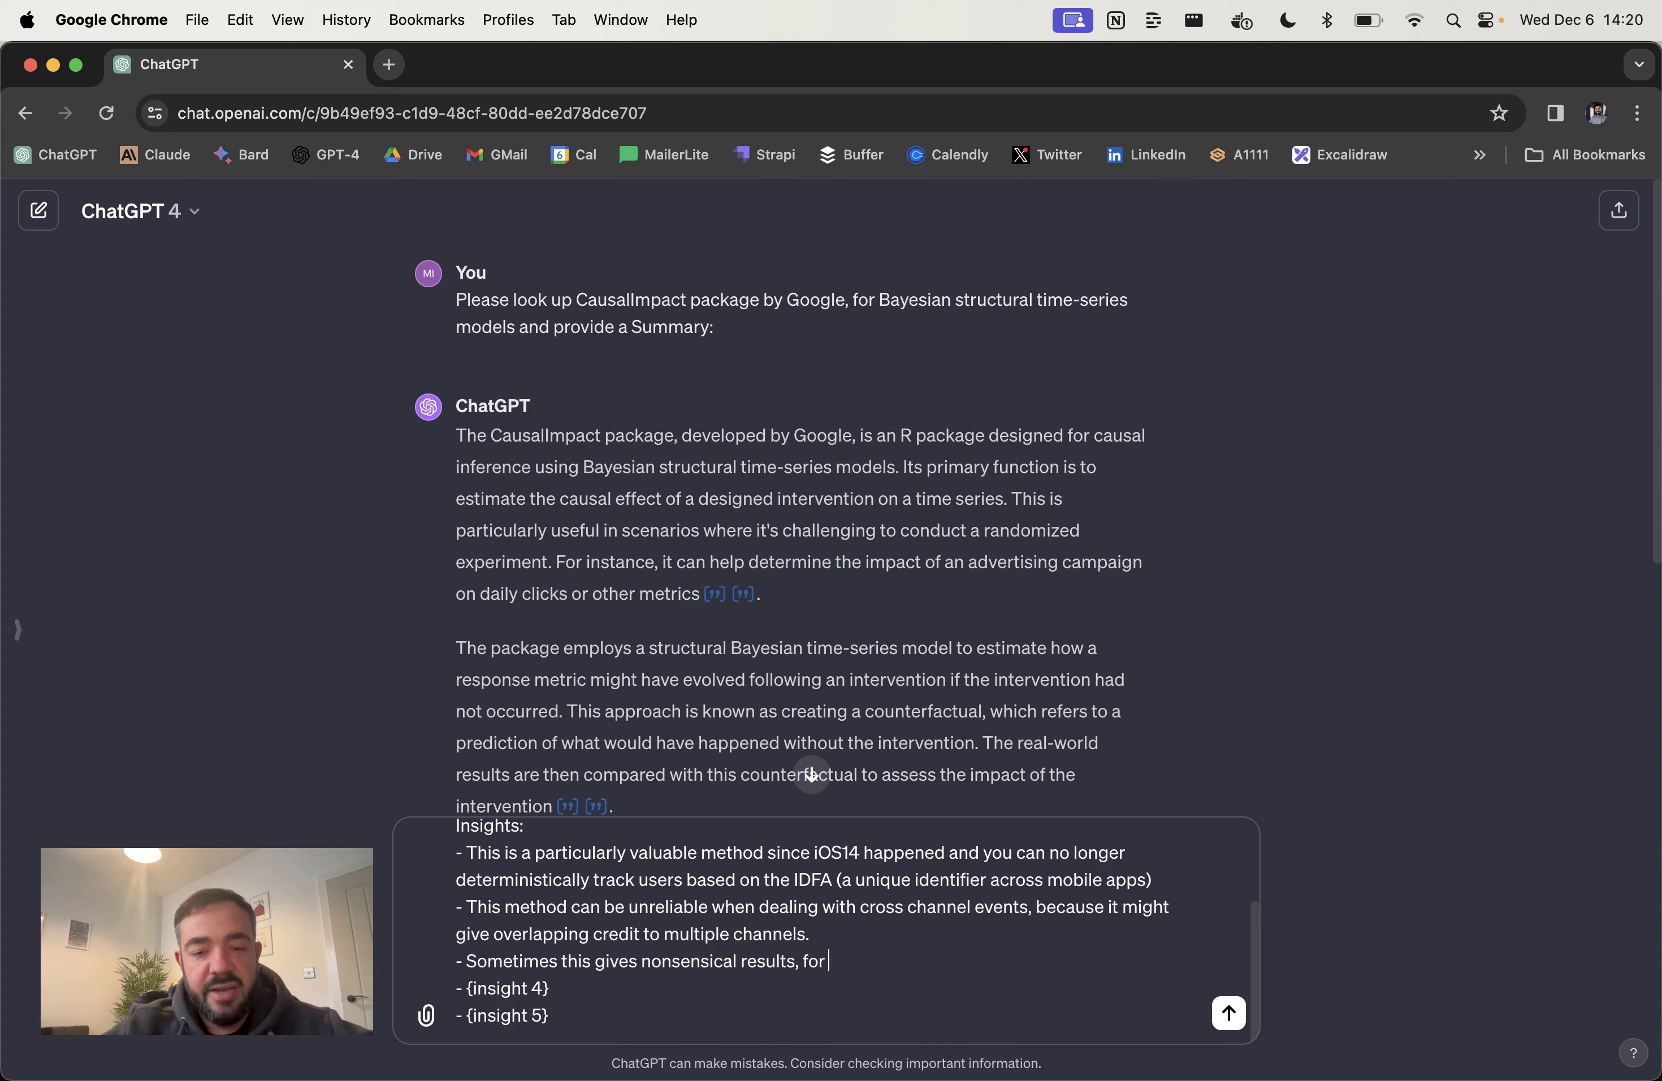
{"action": "type", "text": "example it m"}
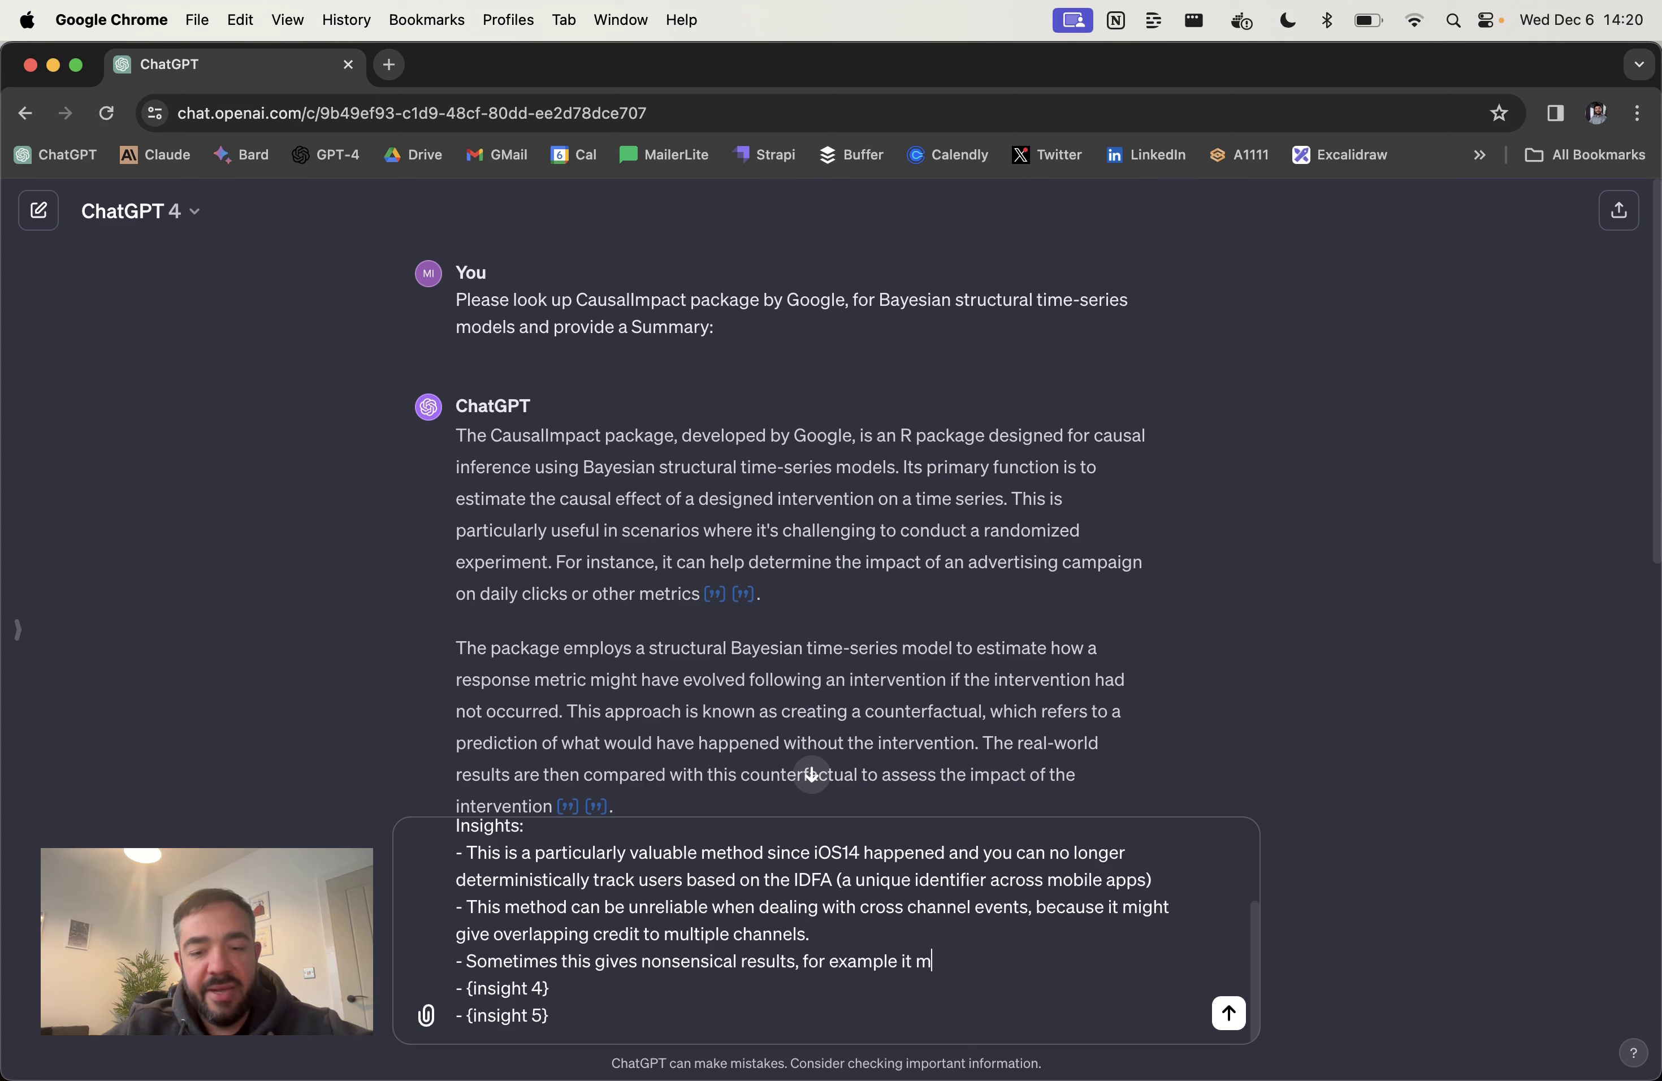
{"action": "type", "text": "ight say that y"}
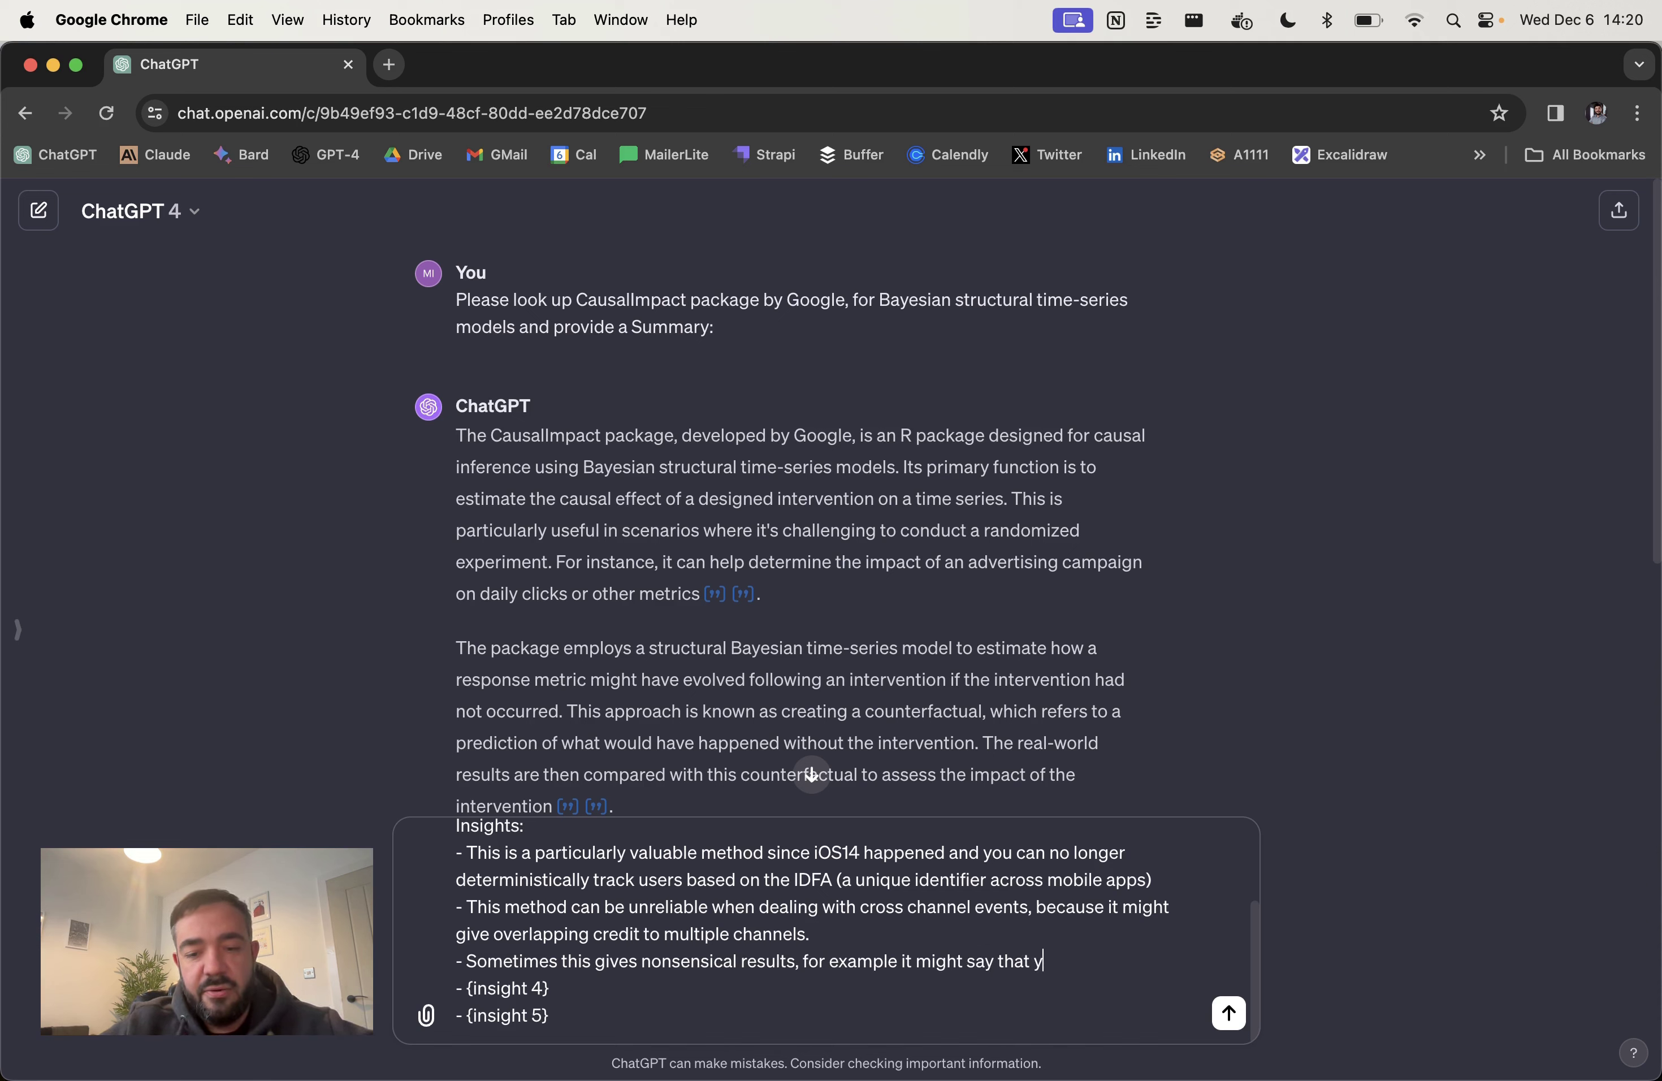
{"action": "type", "text": "our Facebookas"}
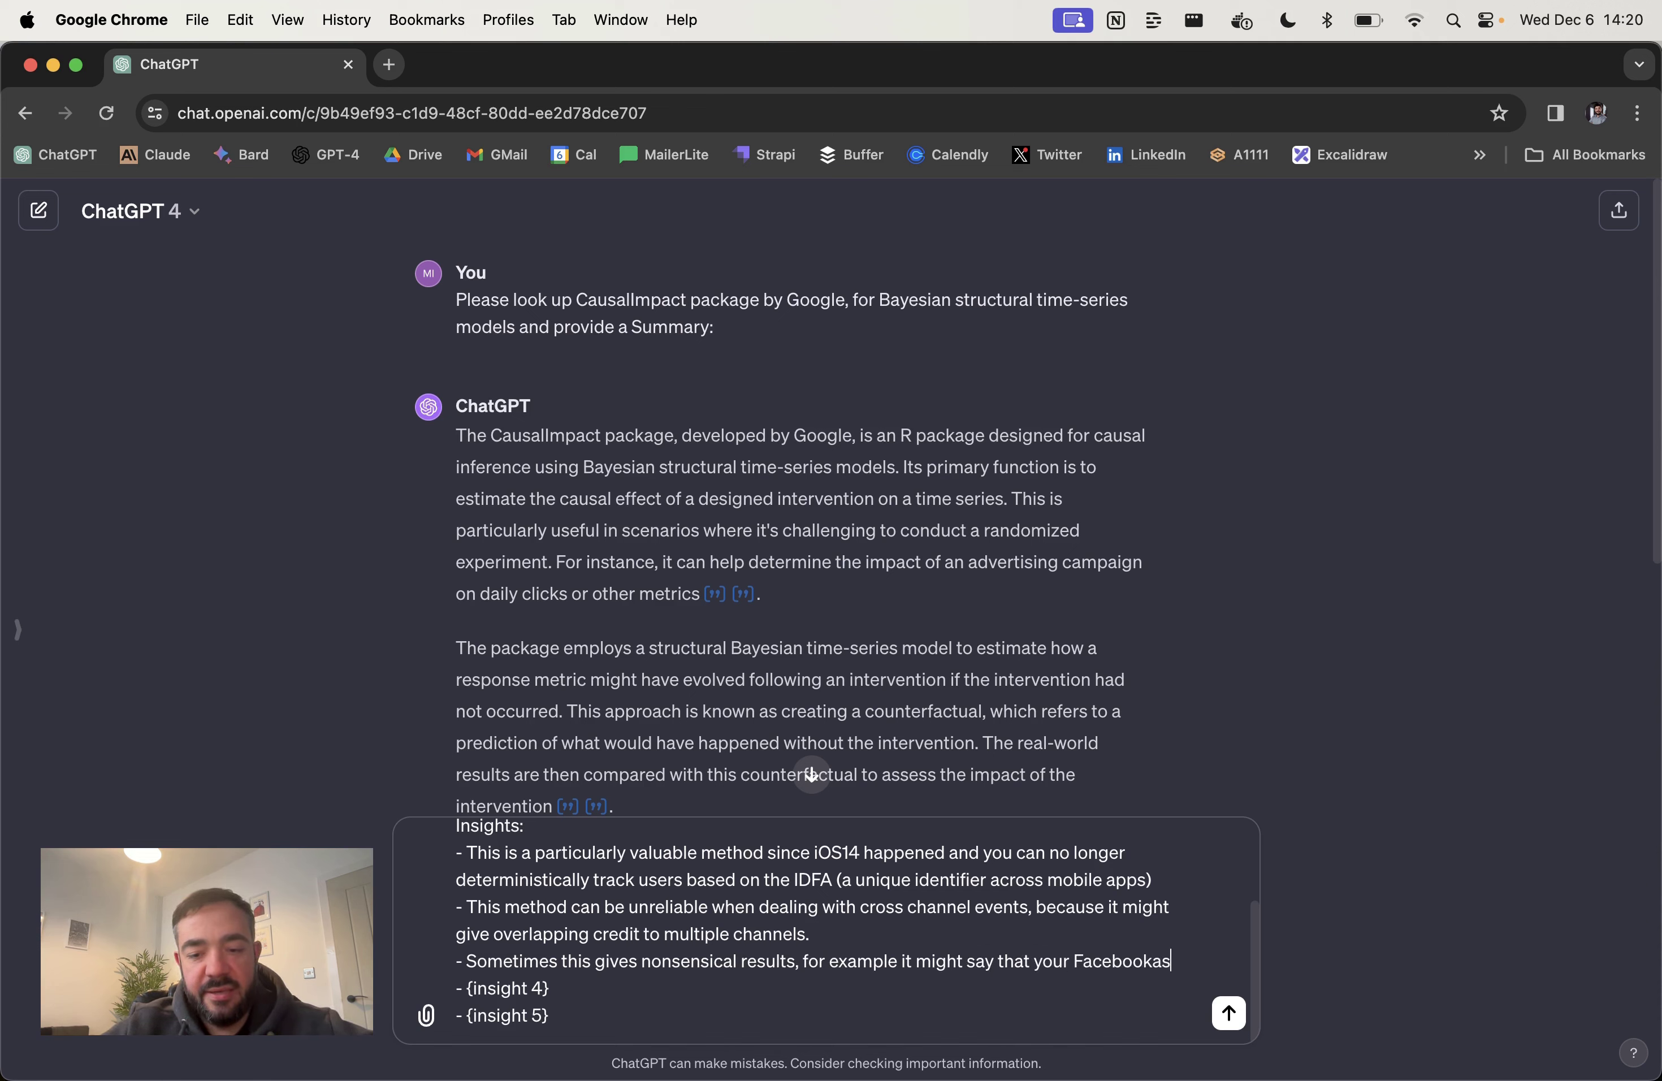
{"action": "key", "text": "BackSpace"}
{"action": "key", "text": "BackSpace"}
{"action": "type", "text": "ads drove "}
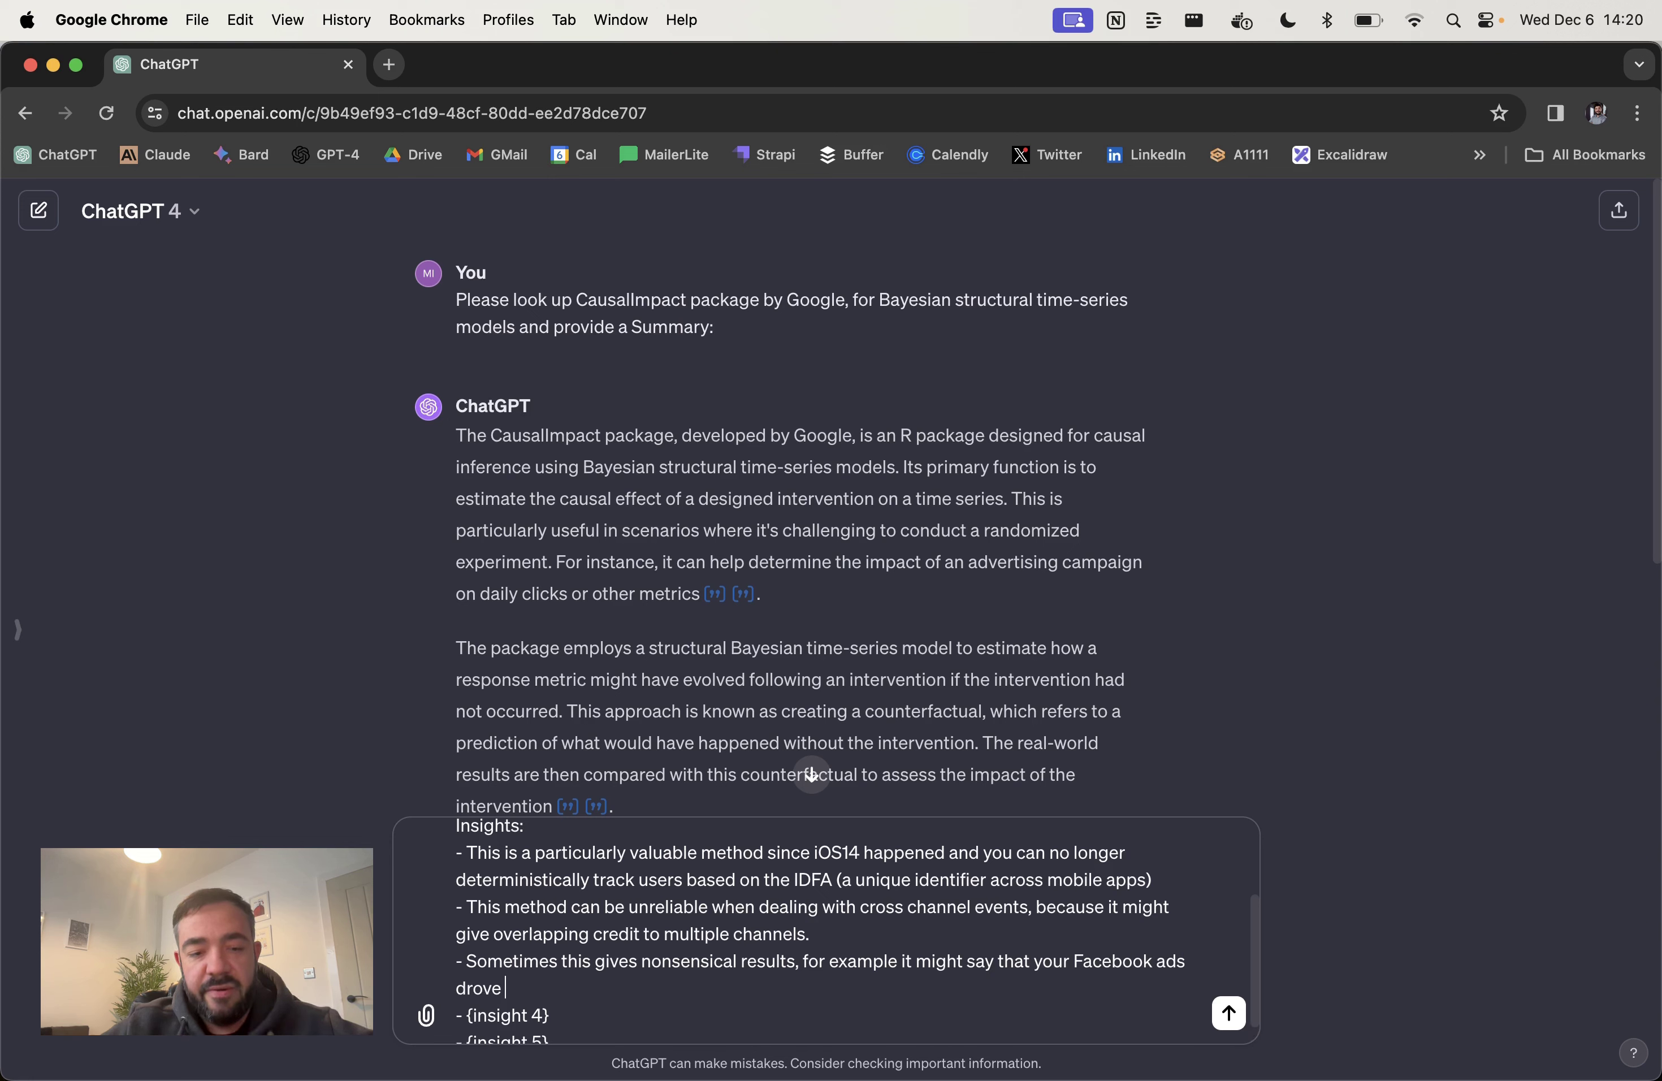
{"action": "type", "text": "negative revenue, "}
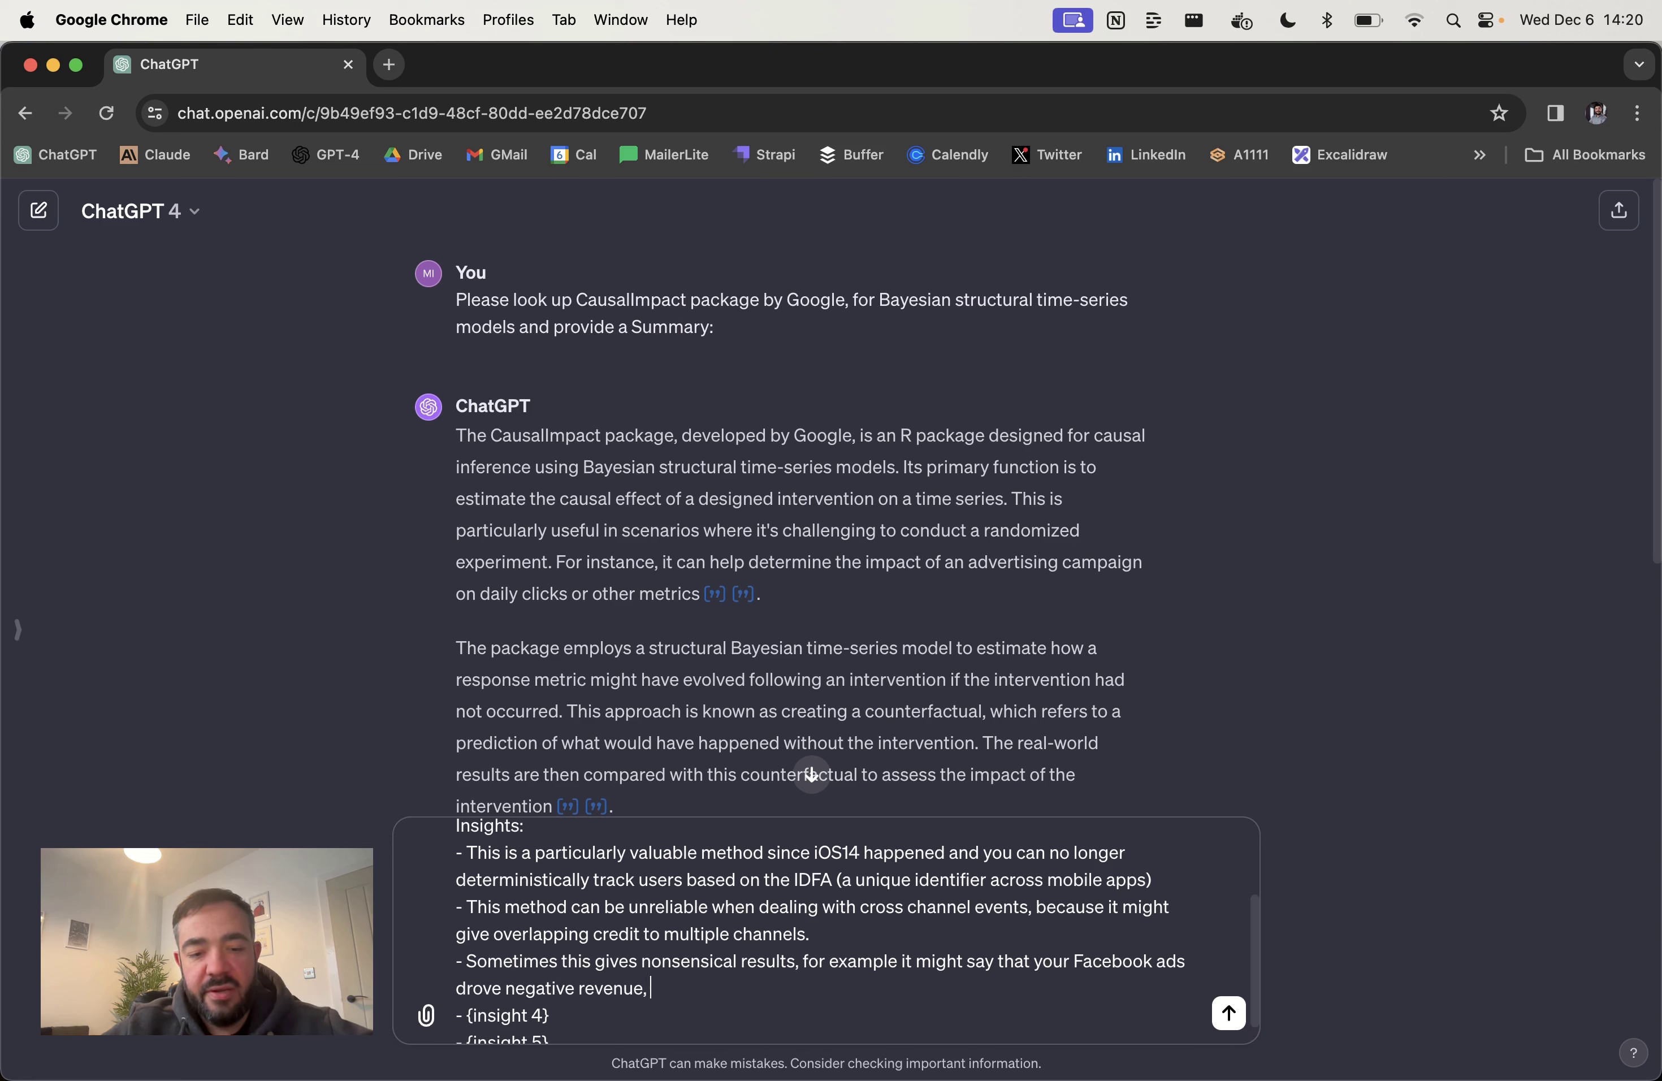
{"action": "type", "text": "when theyt's "}
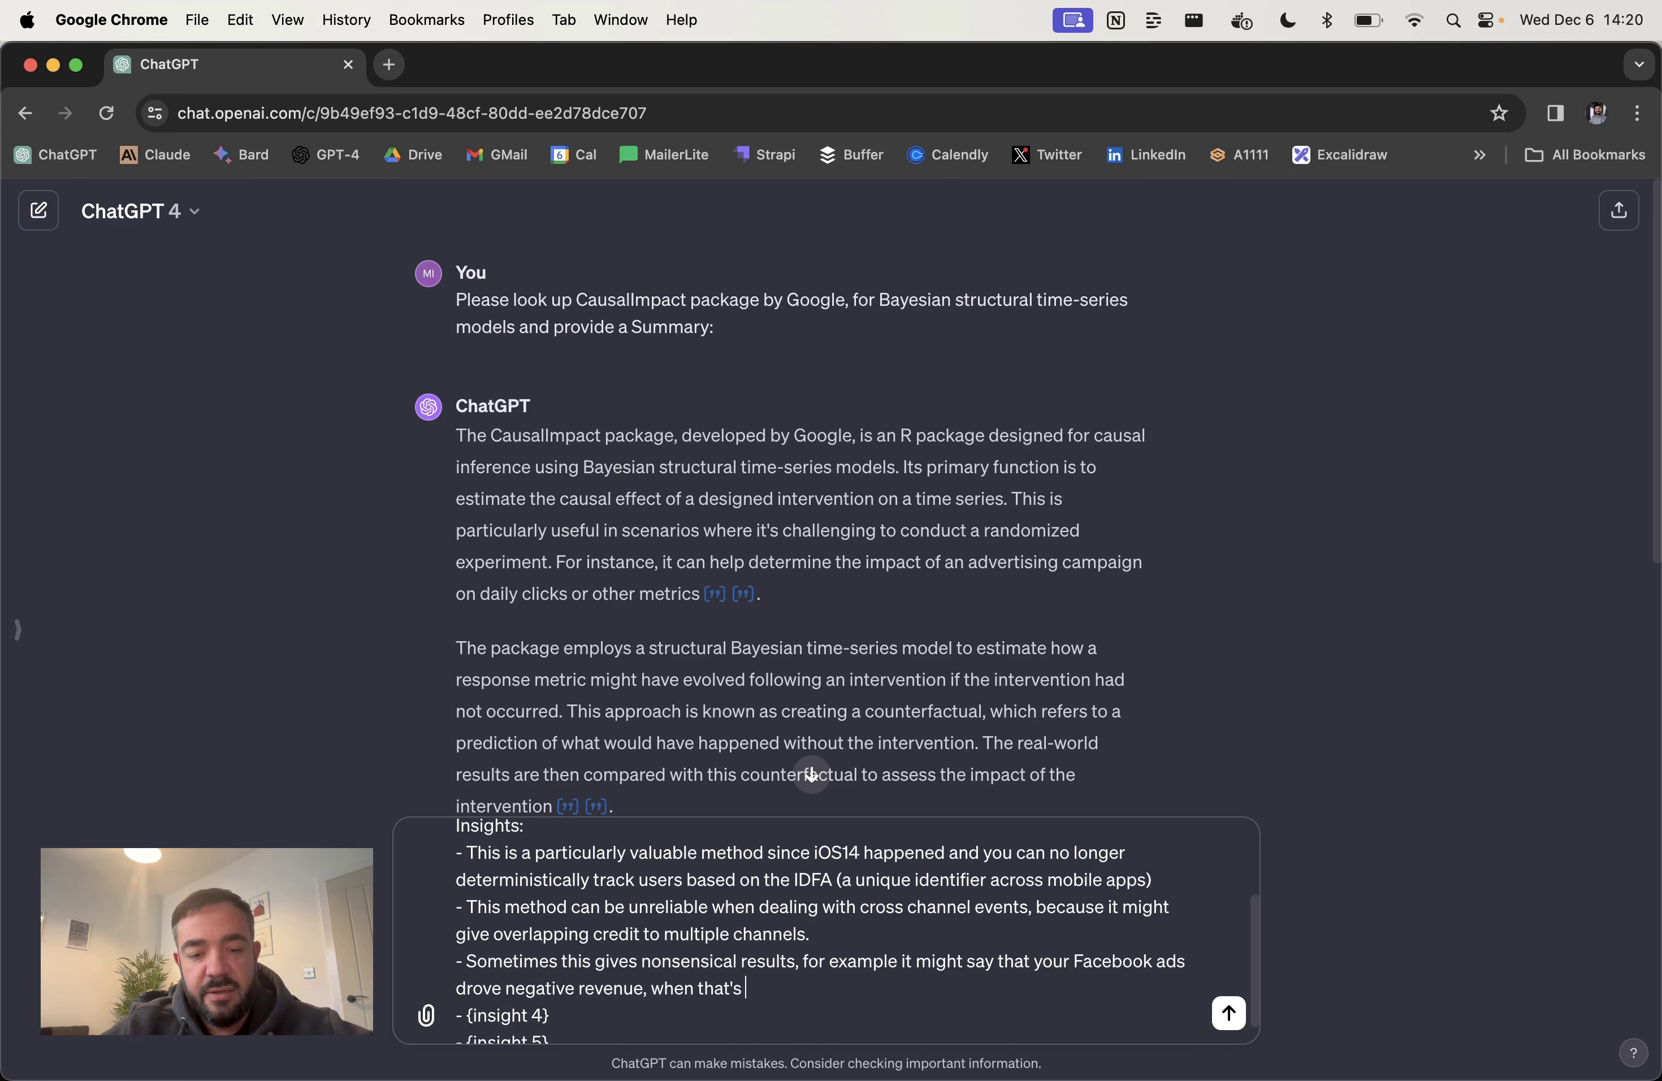
{"action": "type", "text": "probably not possi"}
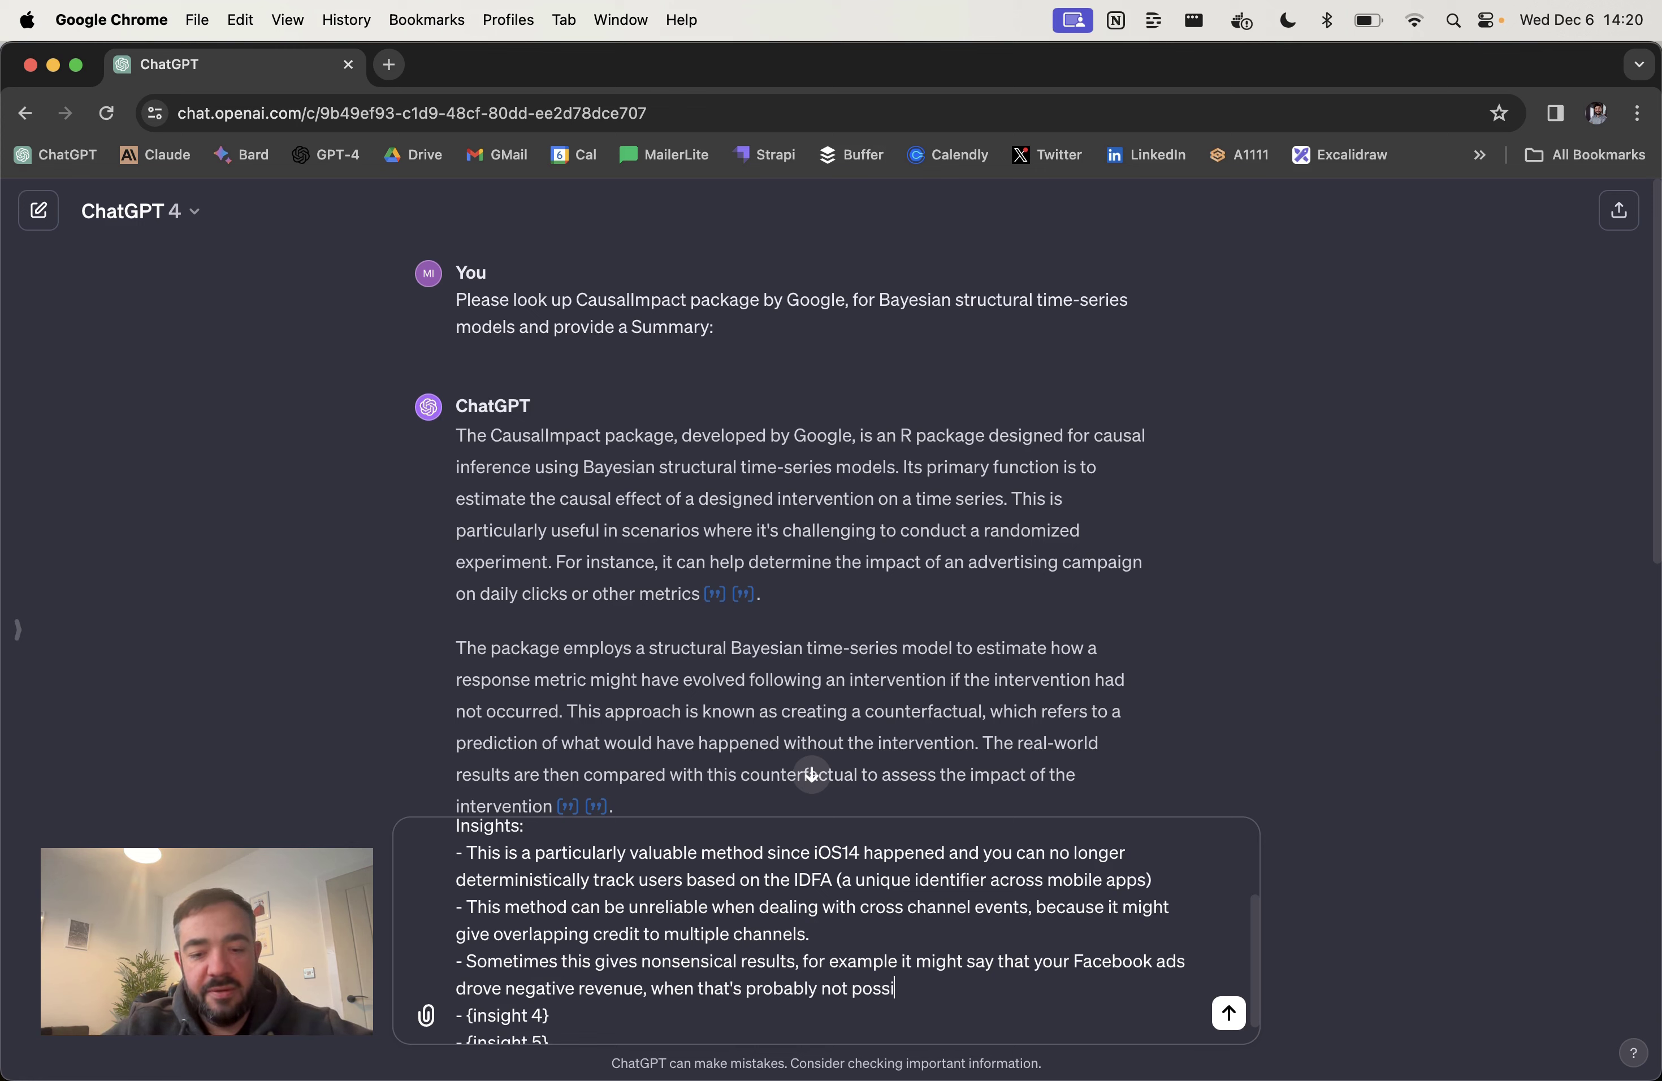
{"action": "type", "text": "ble unless you "}
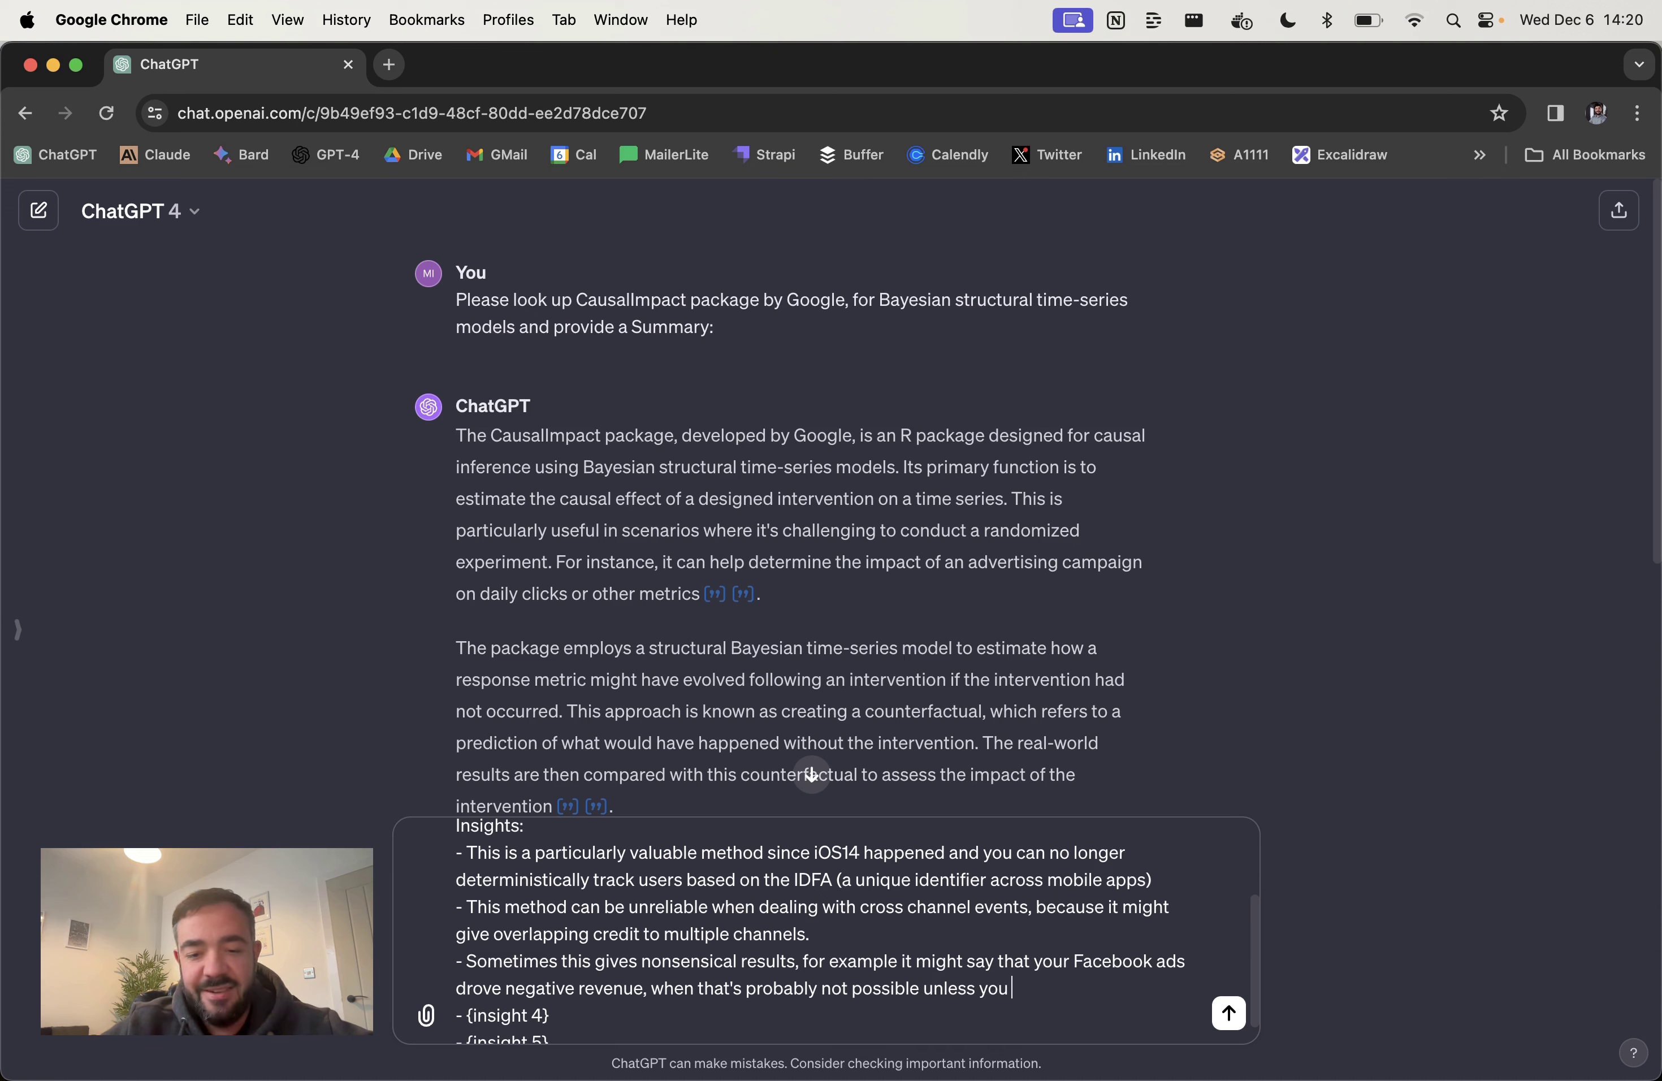
{"action": "type", "text": "did a terrible job"}
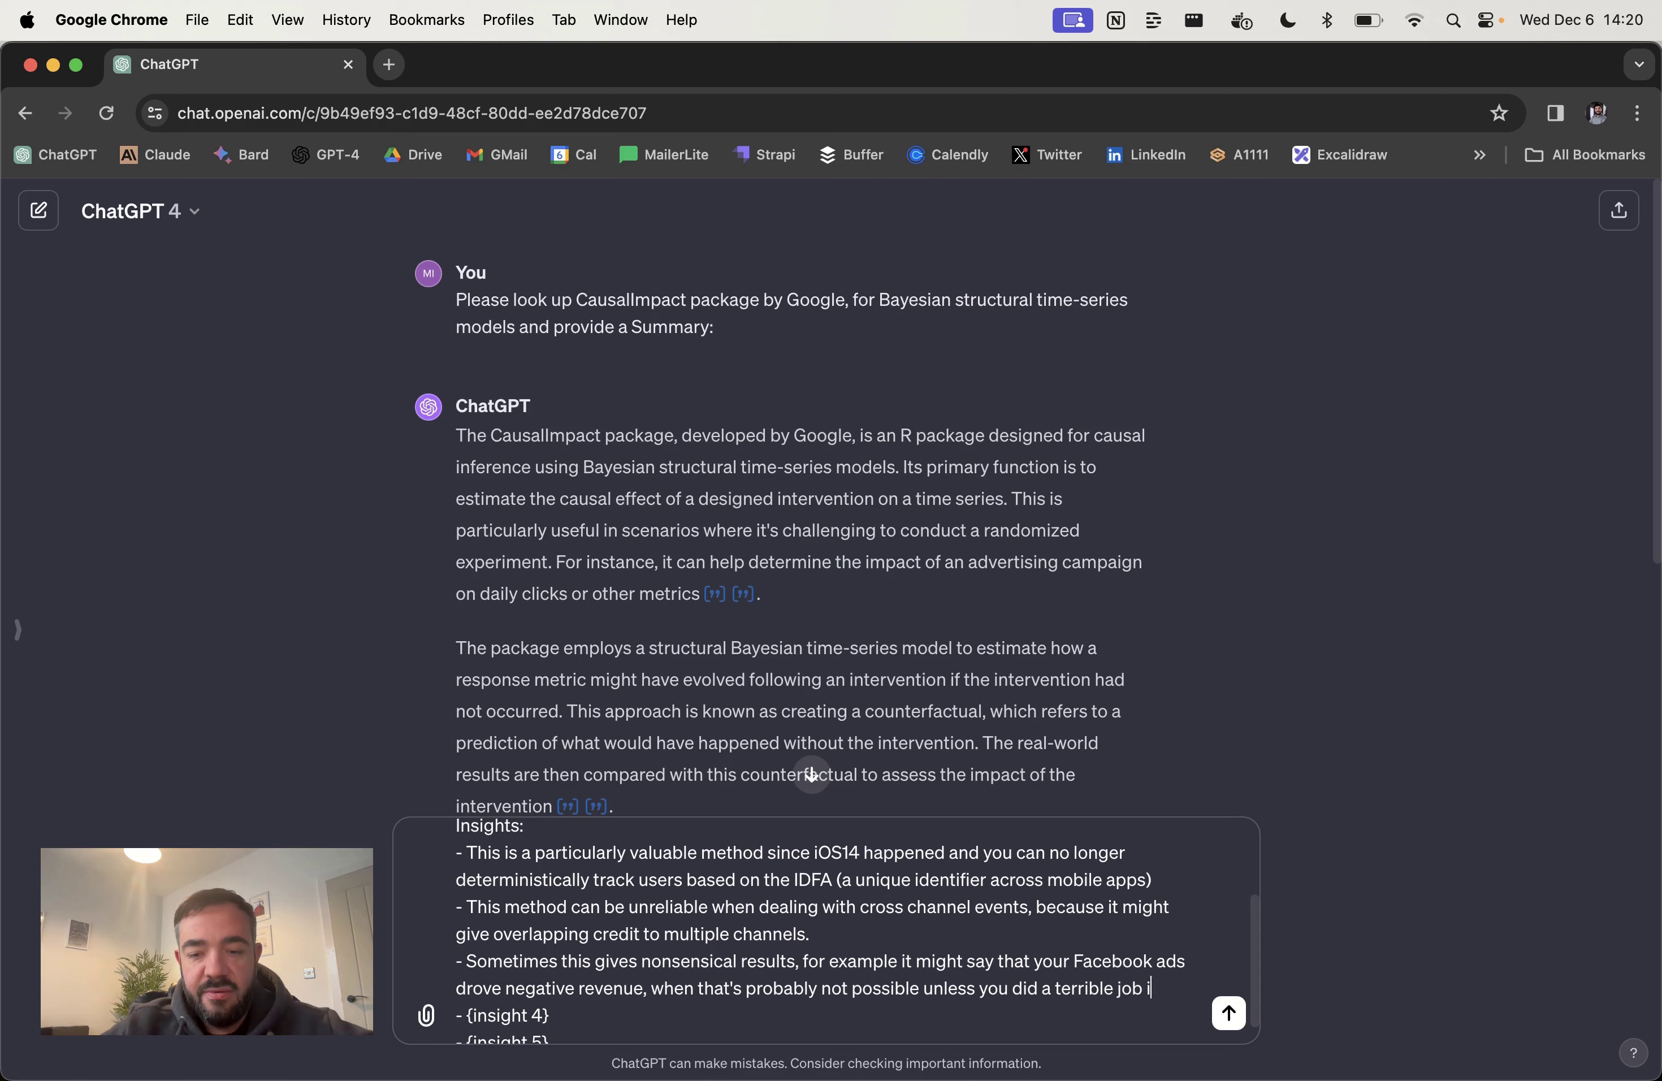
{"action": "type", "text": " with the creati"}
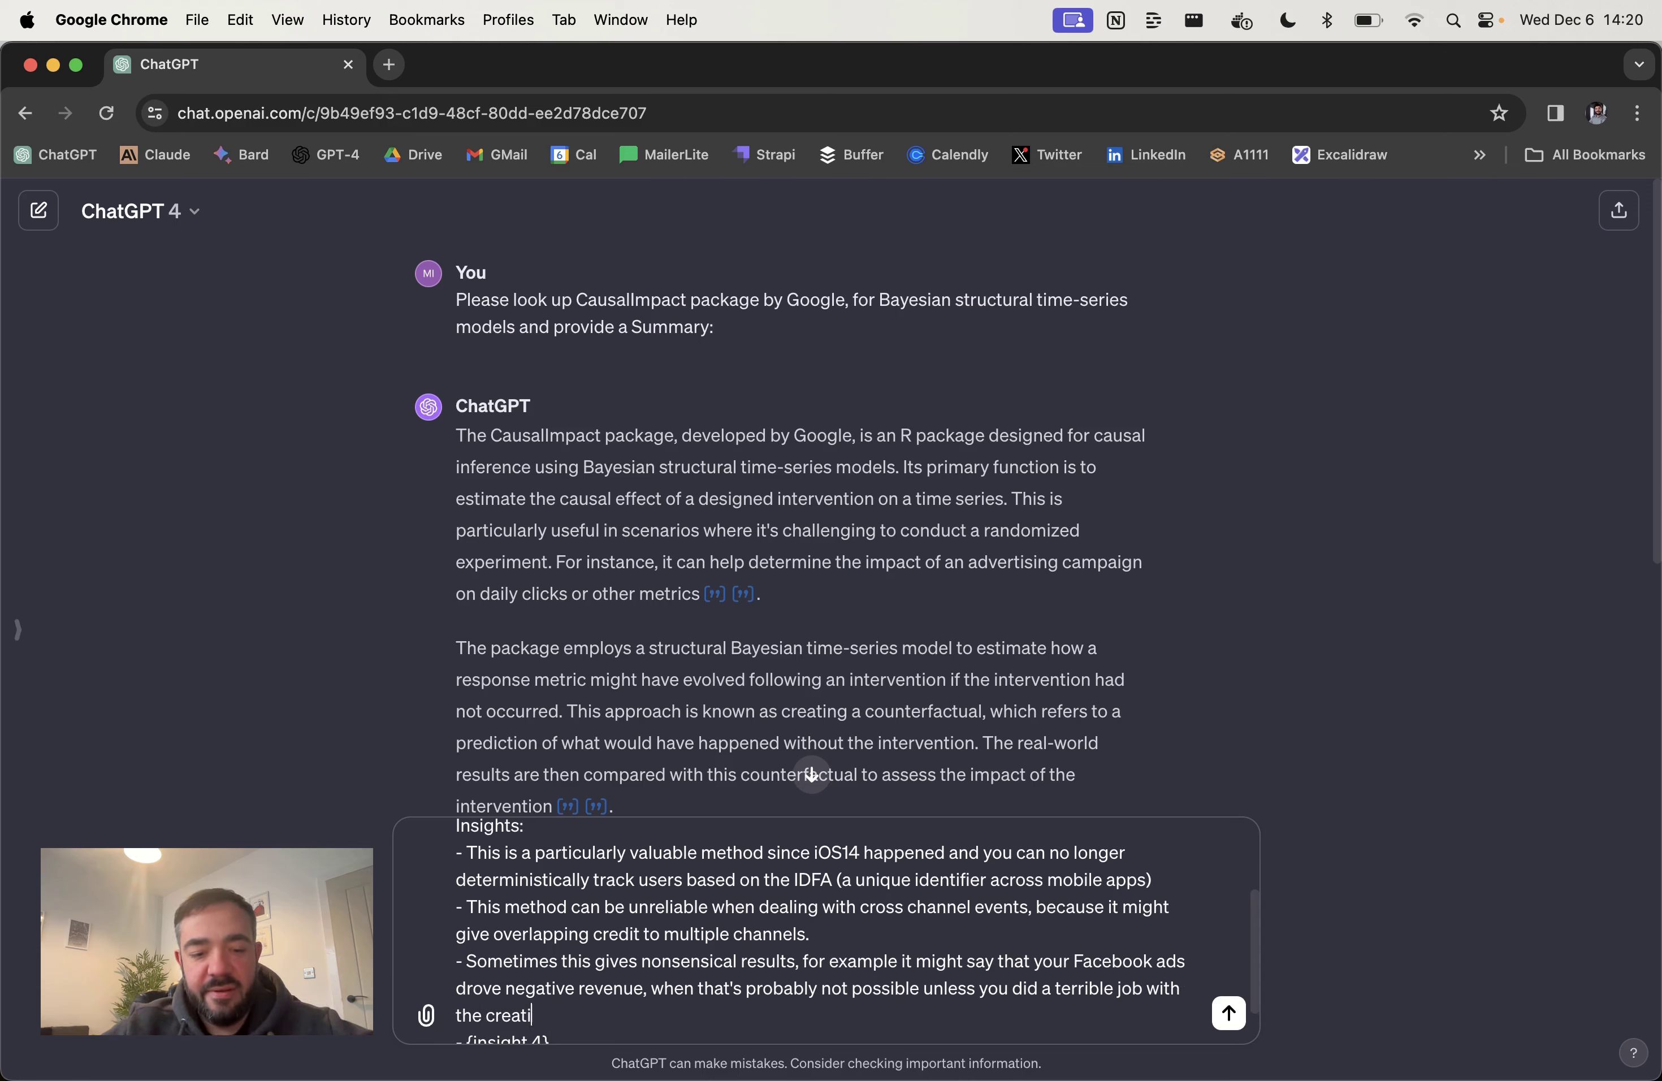
{"action": "type", "text": "ve."}
Step: Delete the leftover {insight 4} and {insight 5} placeholder lines
{"action": "scroll", "coordinate": [635, 923], "scroll_direction": "down", "scroll_amount": 2}
{"action": "left_click_drag", "start_coordinate": [563, 1015], "coordinate": [427, 995]}
{"action": "key", "text": "BackSpace"}
{"action": "key", "text": "BackSpace"}
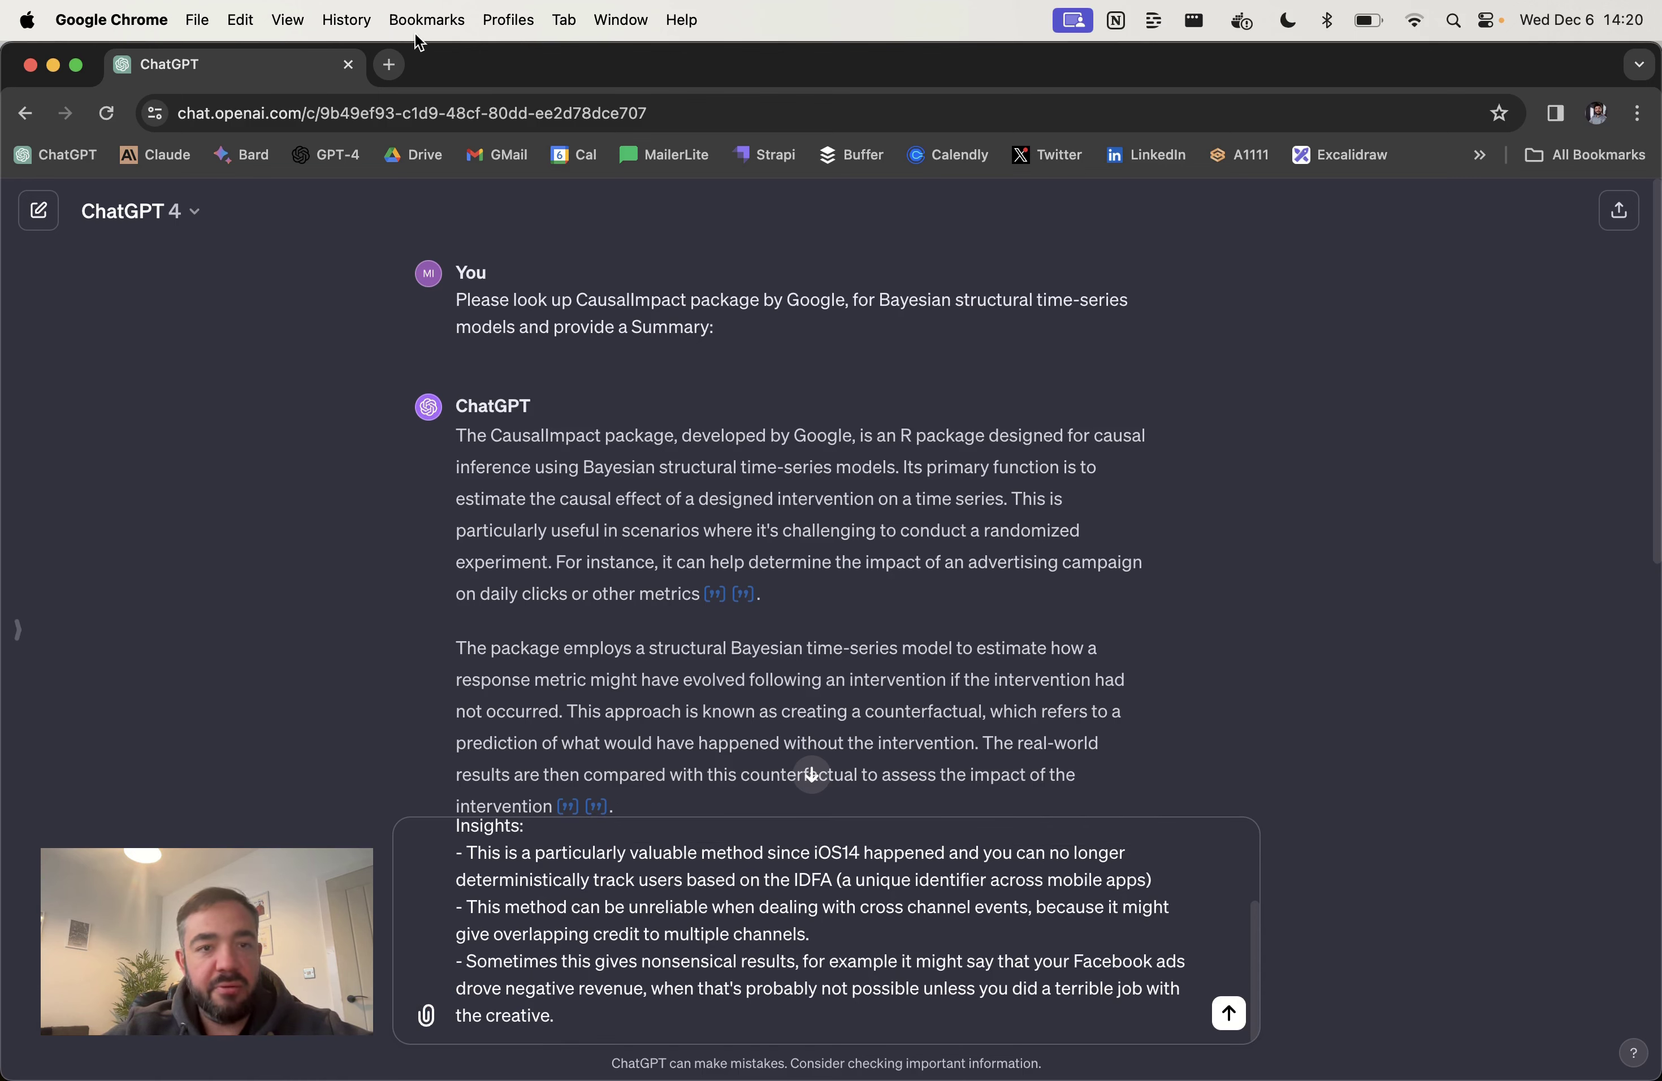
{"action": "left_click", "coordinate": [390, 65]}
Step: Search Google for 'causalinference case study marketing' and browse the Medium results
{"action": "type", "text": "causalinference"}
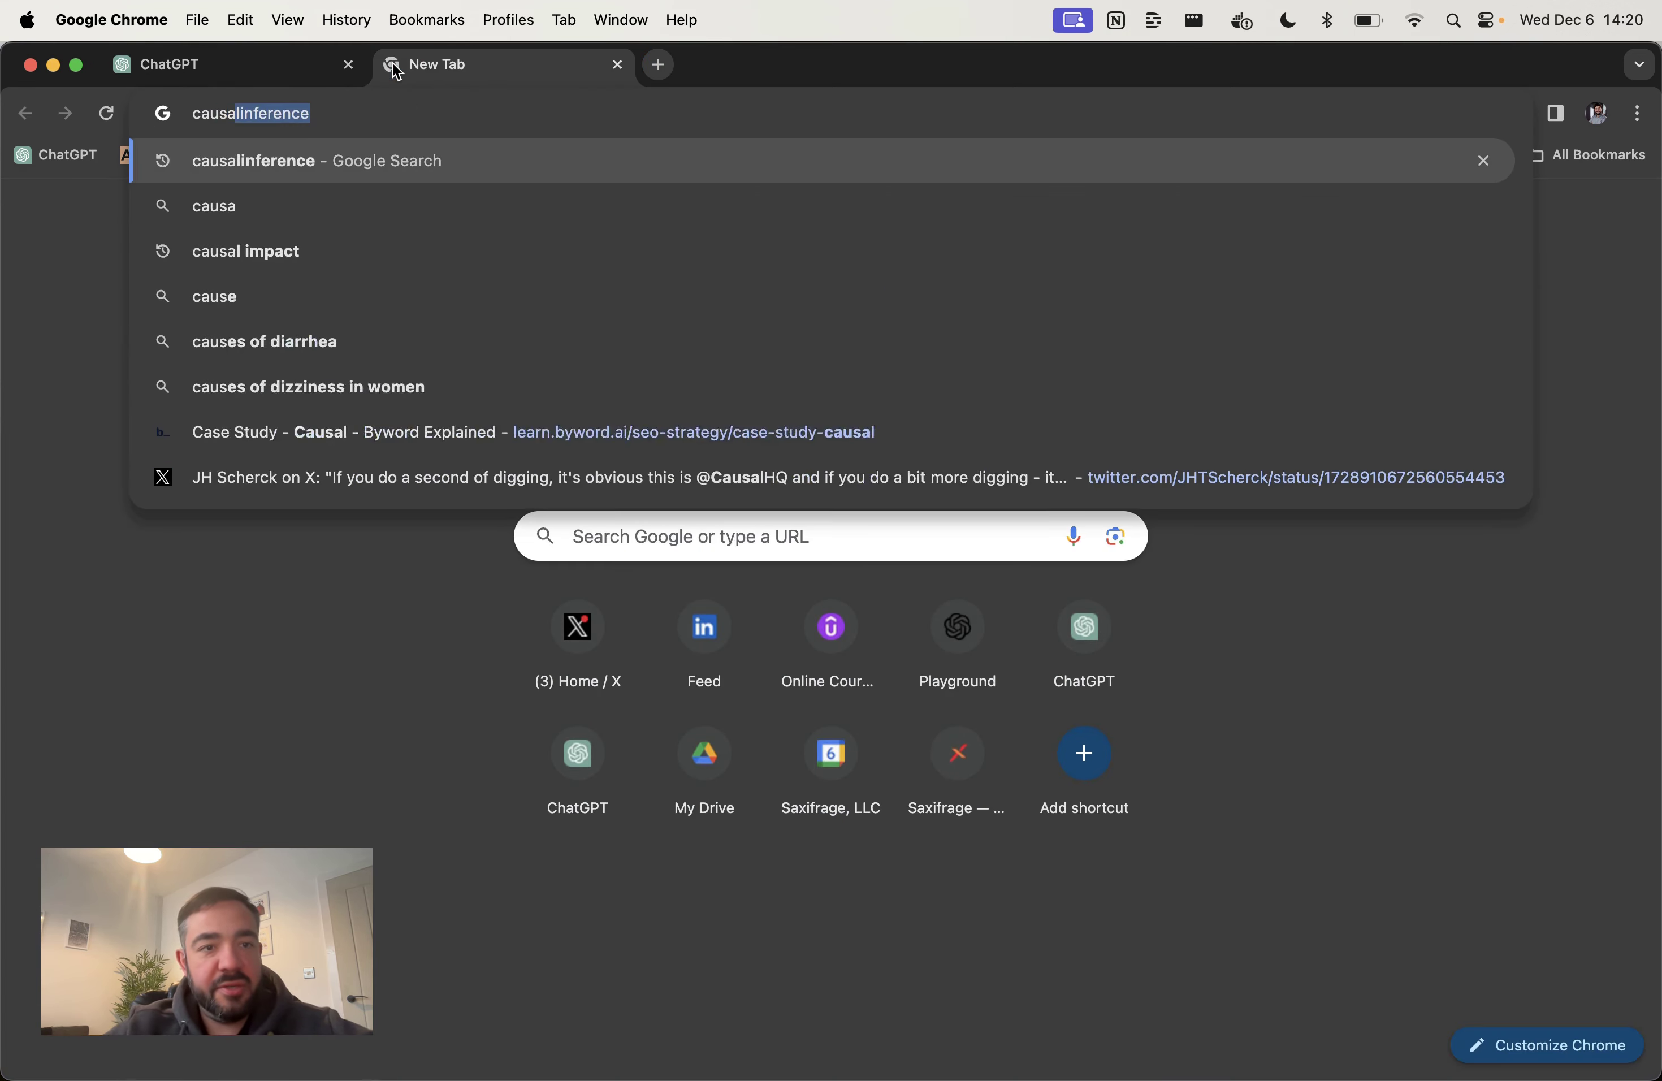
{"action": "key", "text": "Return"}
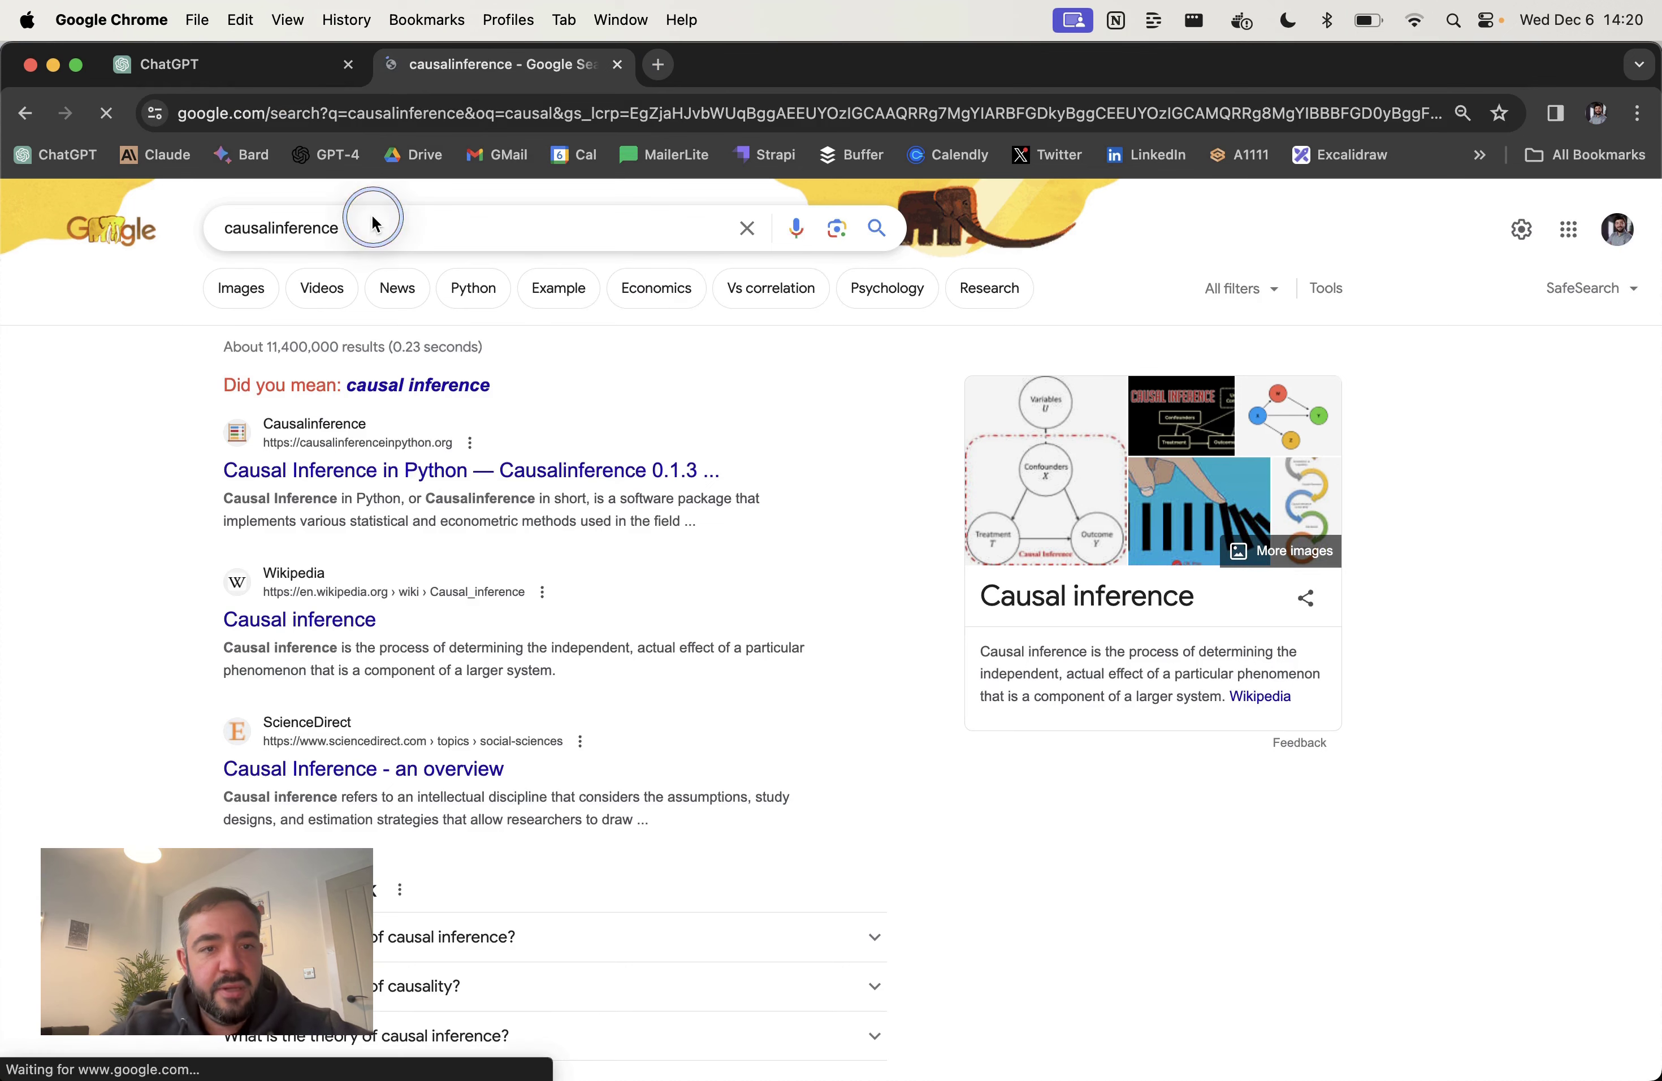
{"action": "left_click", "coordinate": [371, 227]}
{"action": "type", "text": "case study"}
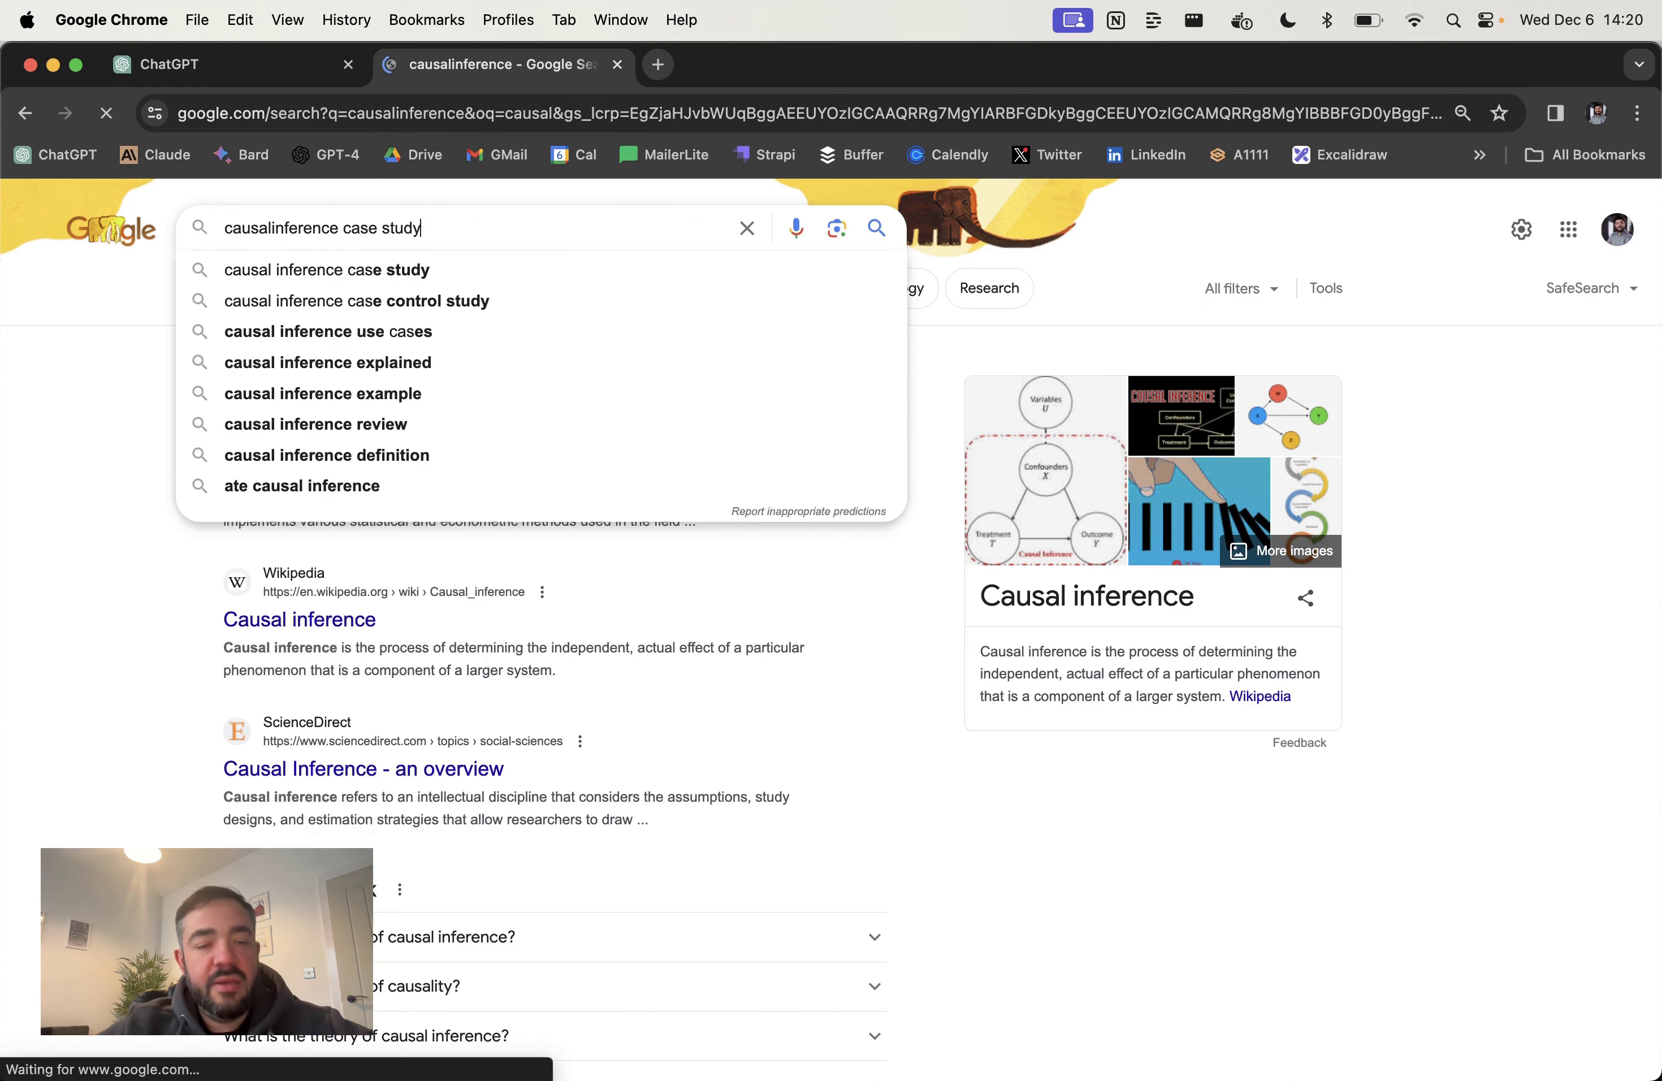
{"action": "key", "text": "Return"}
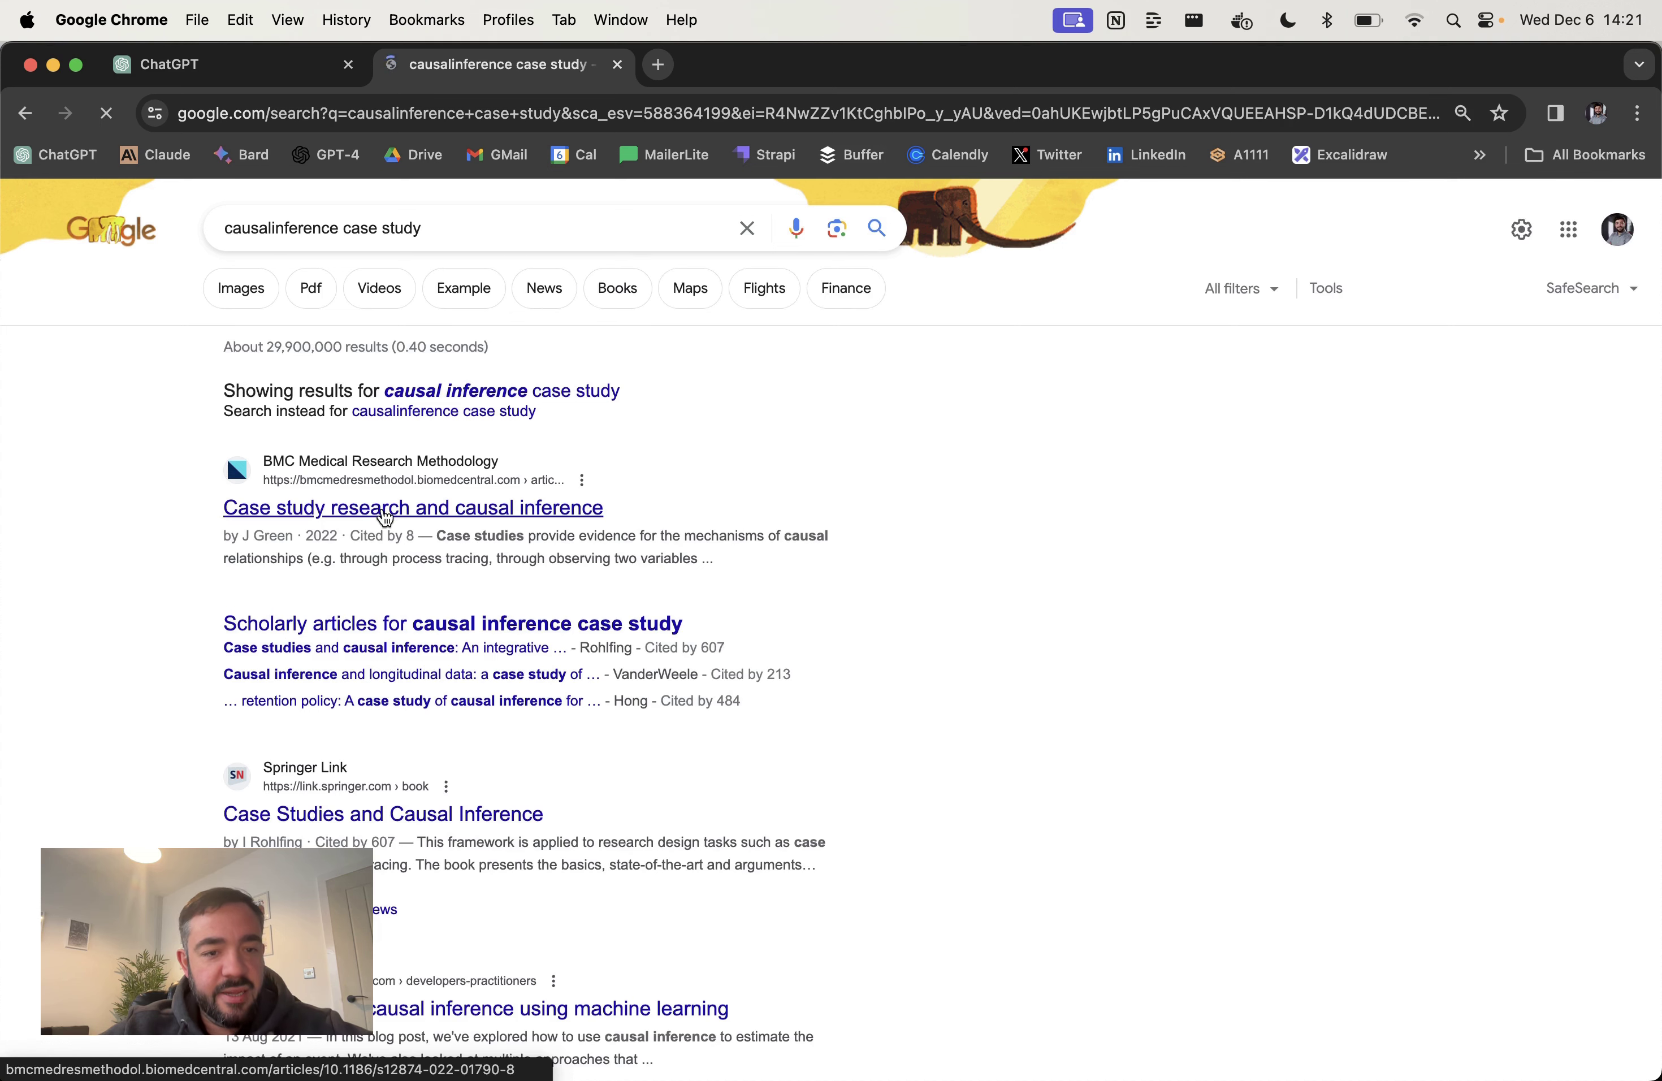
{"action": "key", "text": "super+bracketleft"}
{"action": "left_click", "coordinate": [364, 228]}
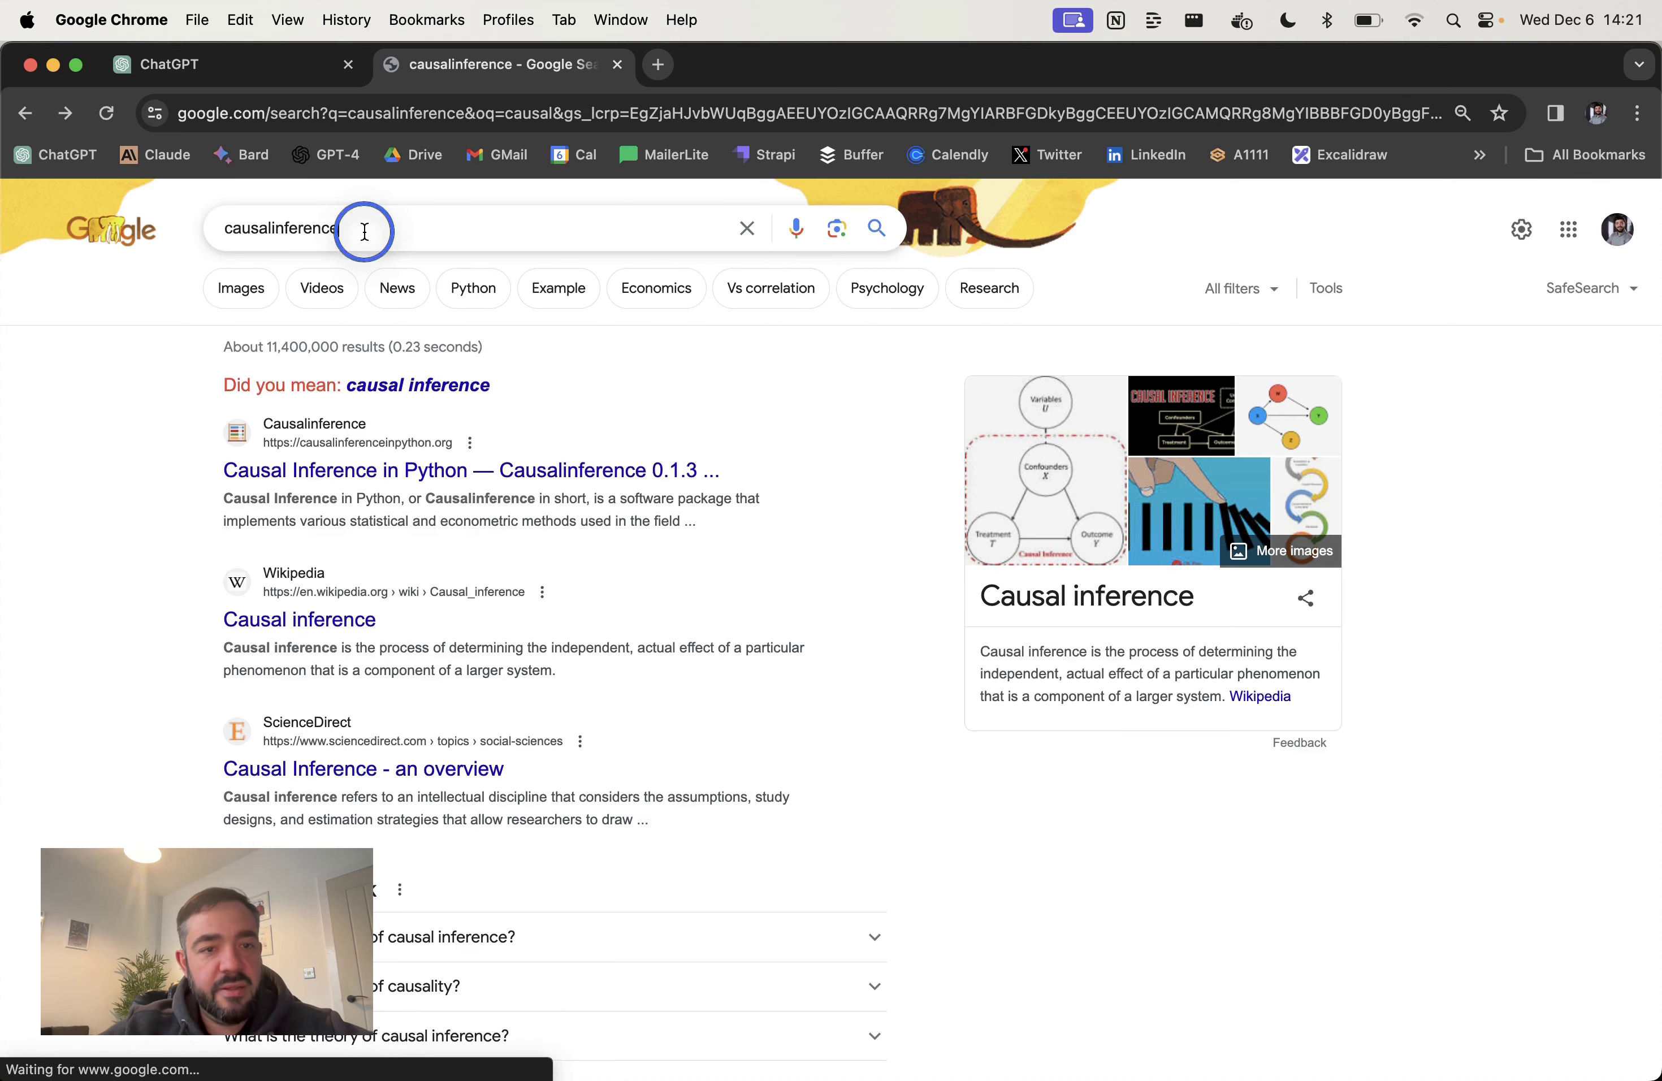
{"action": "type", "text": "case study marketing"}
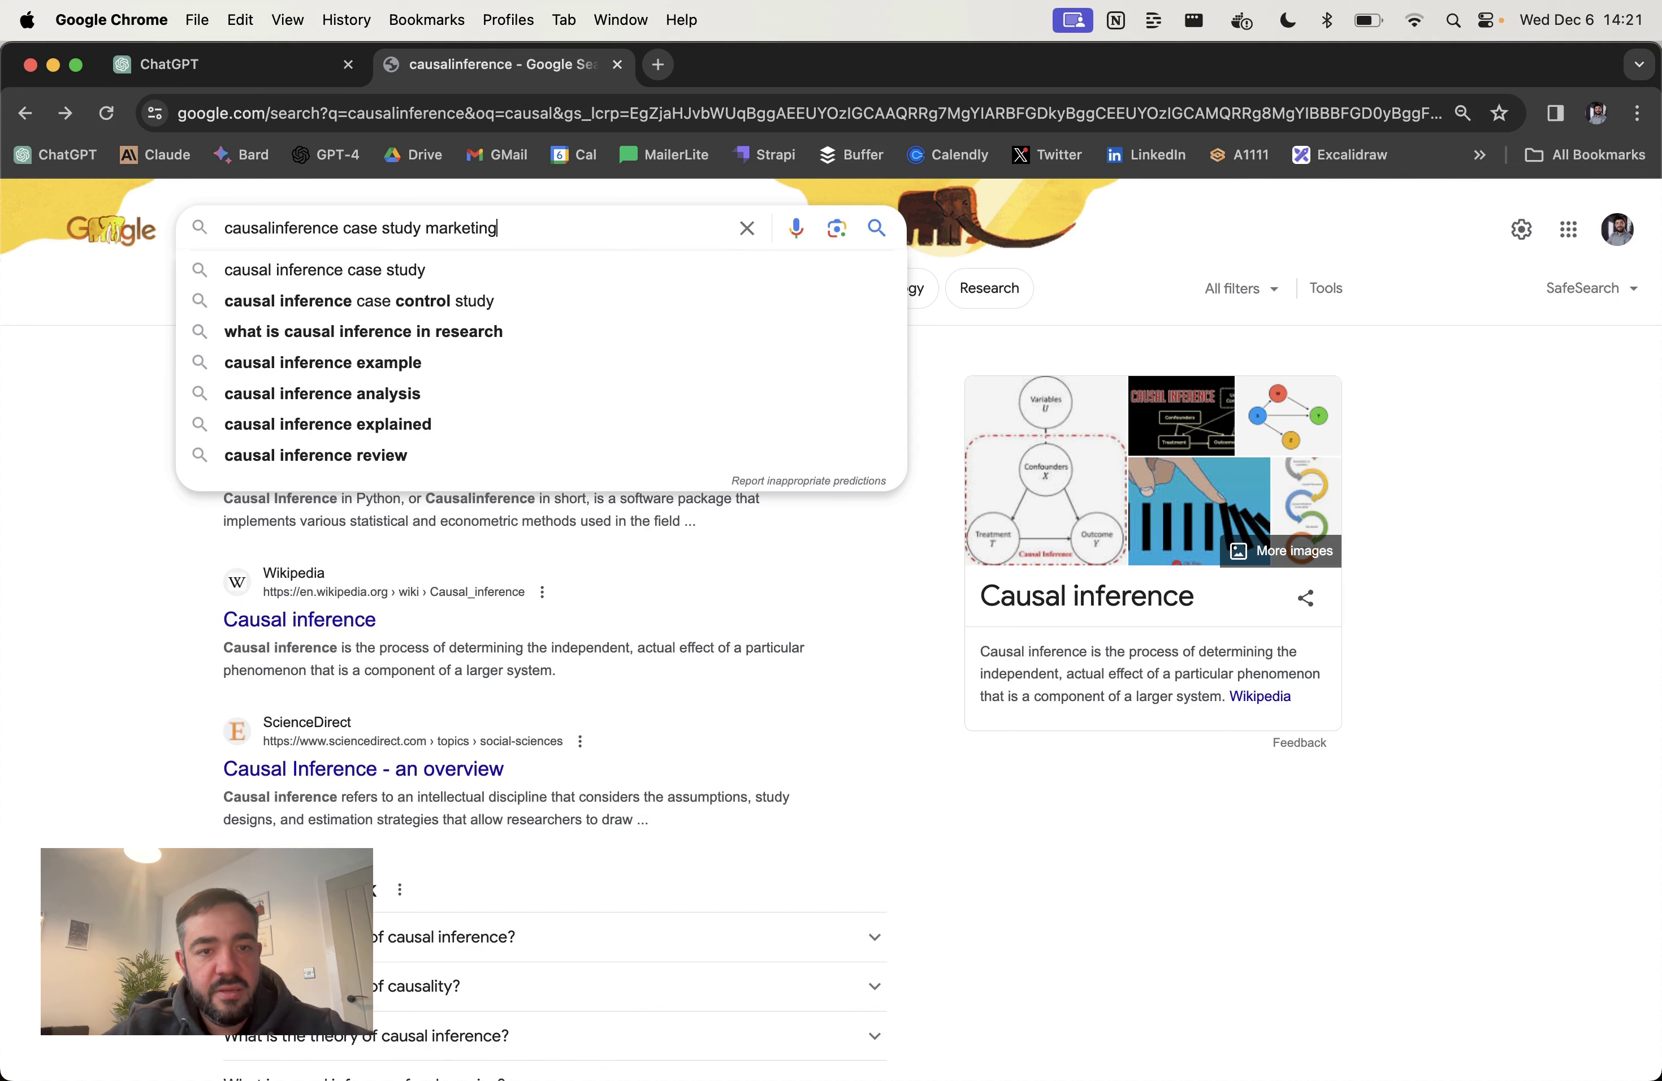
{"action": "key", "text": "Return"}
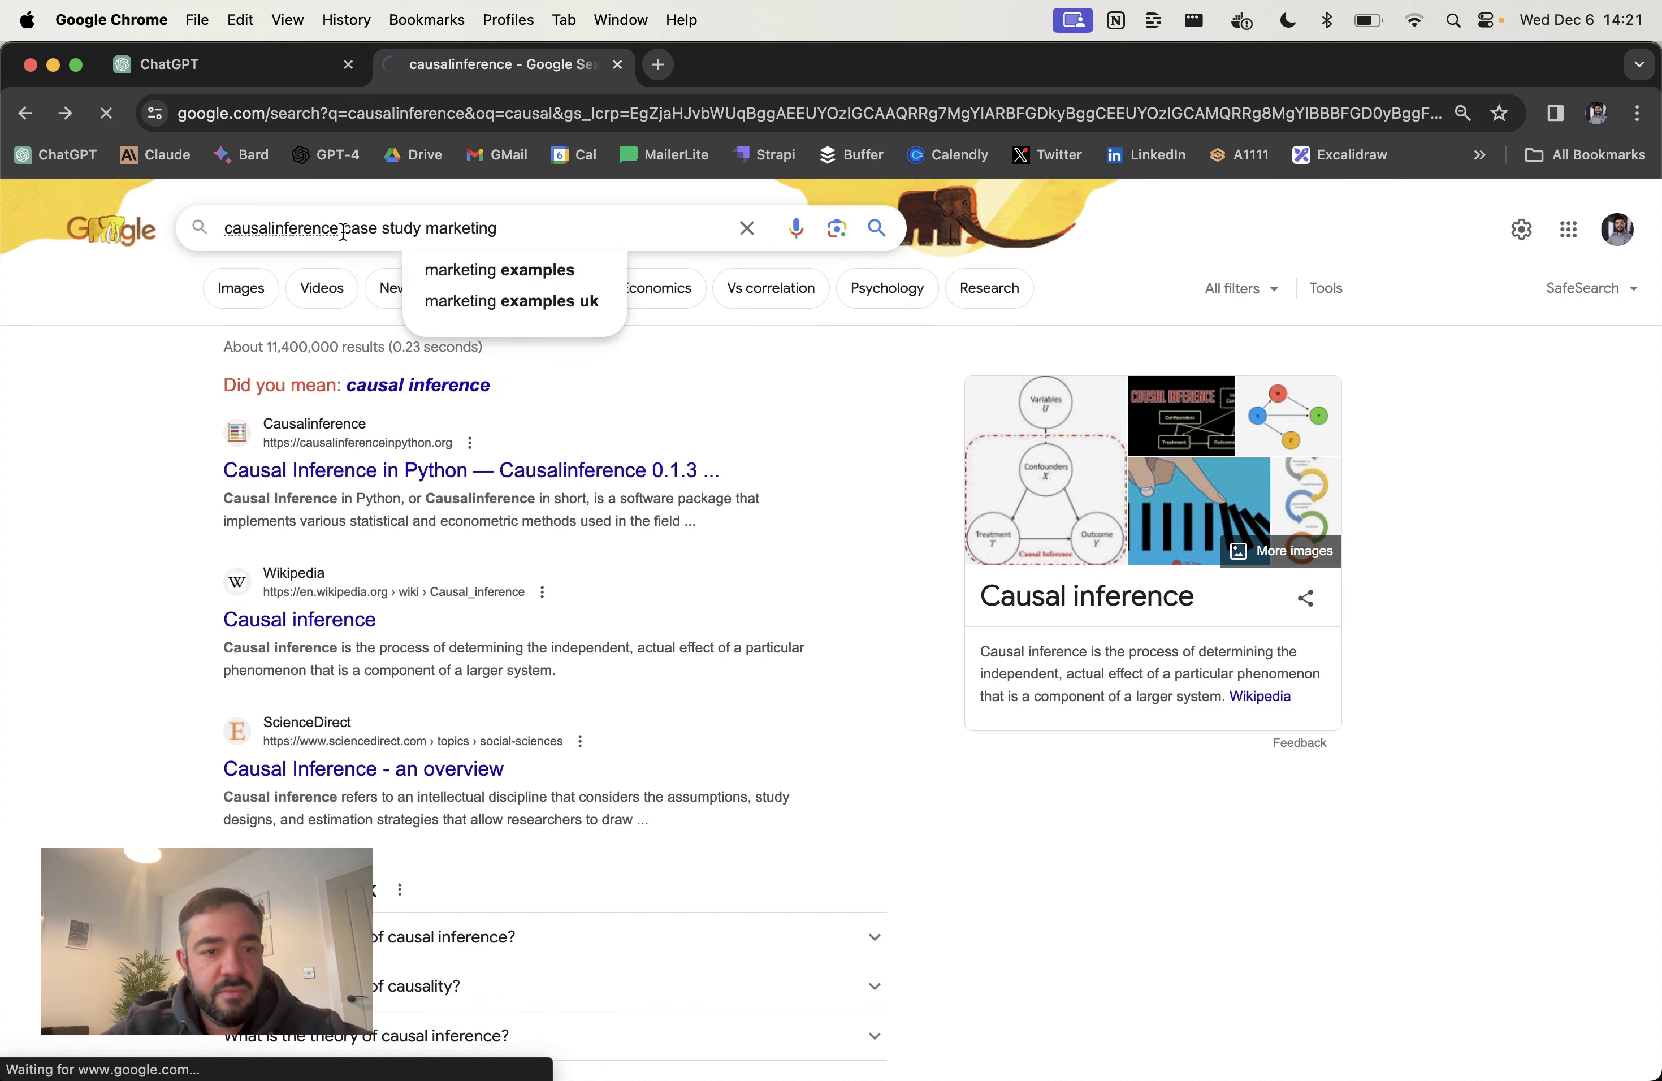
{"action": "scroll", "coordinate": [209, 651], "scroll_direction": "down", "scroll_amount": 5}
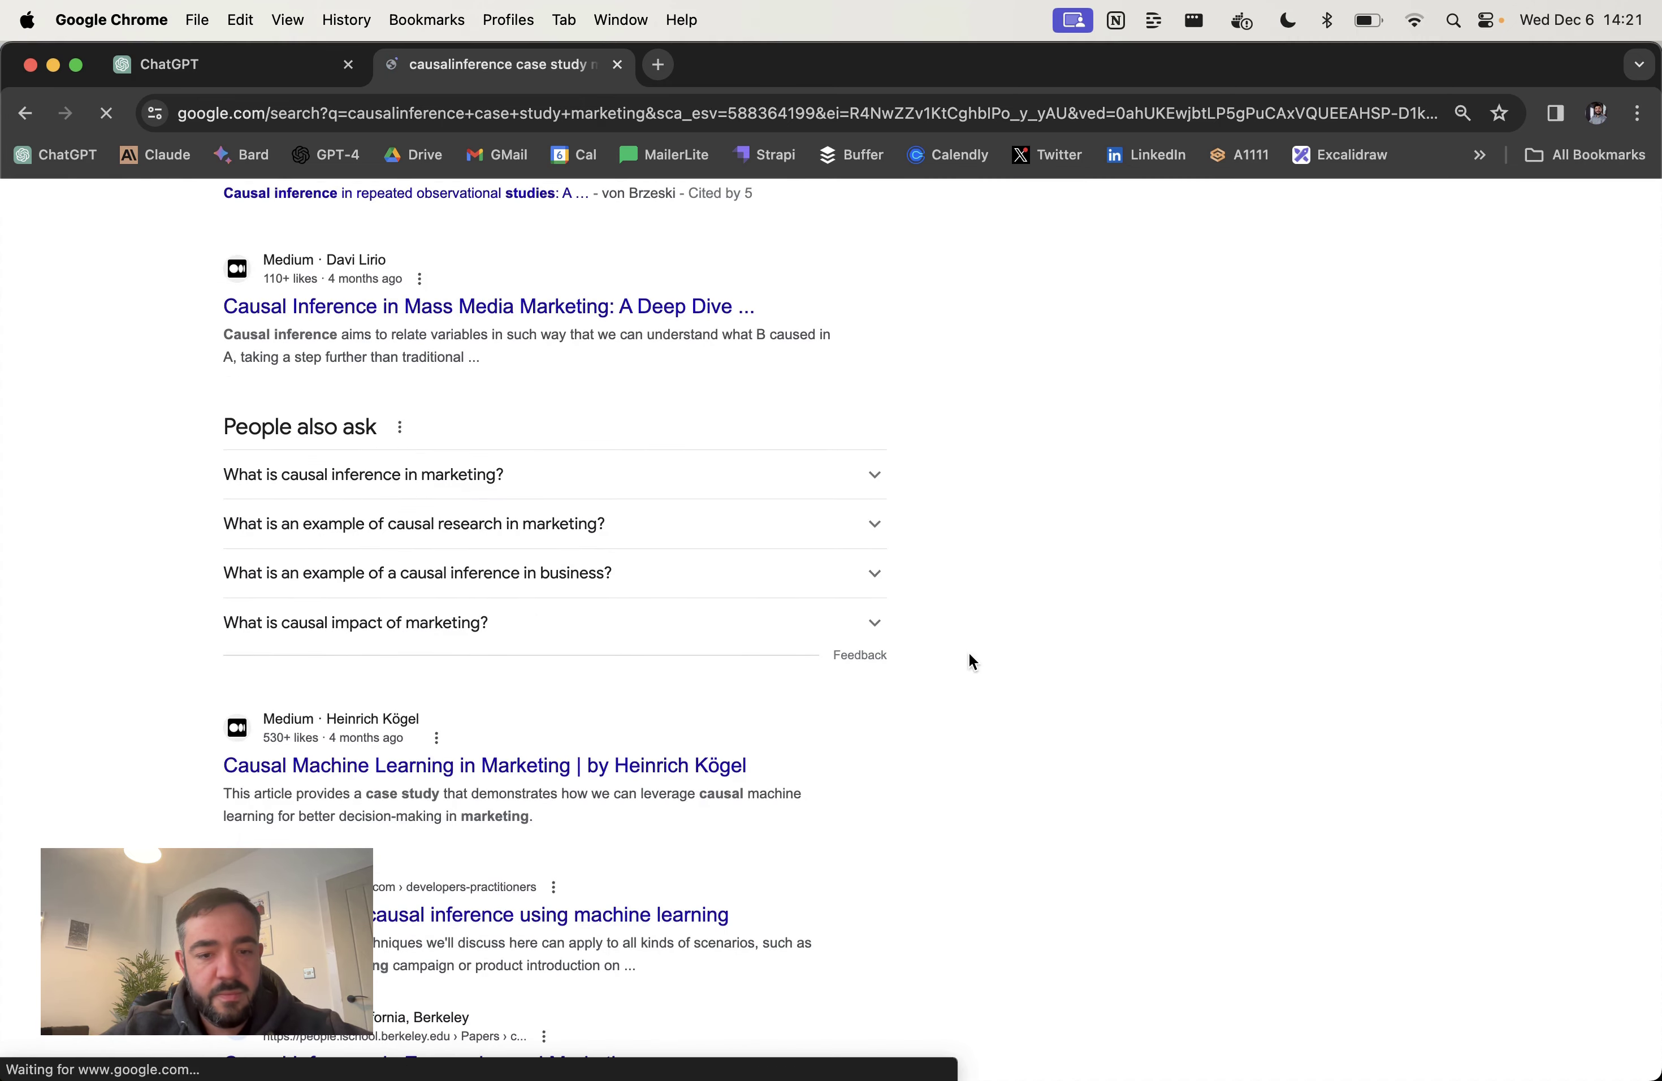
{"action": "scroll", "coordinate": [753, 752], "scroll_direction": "down", "scroll_amount": 5}
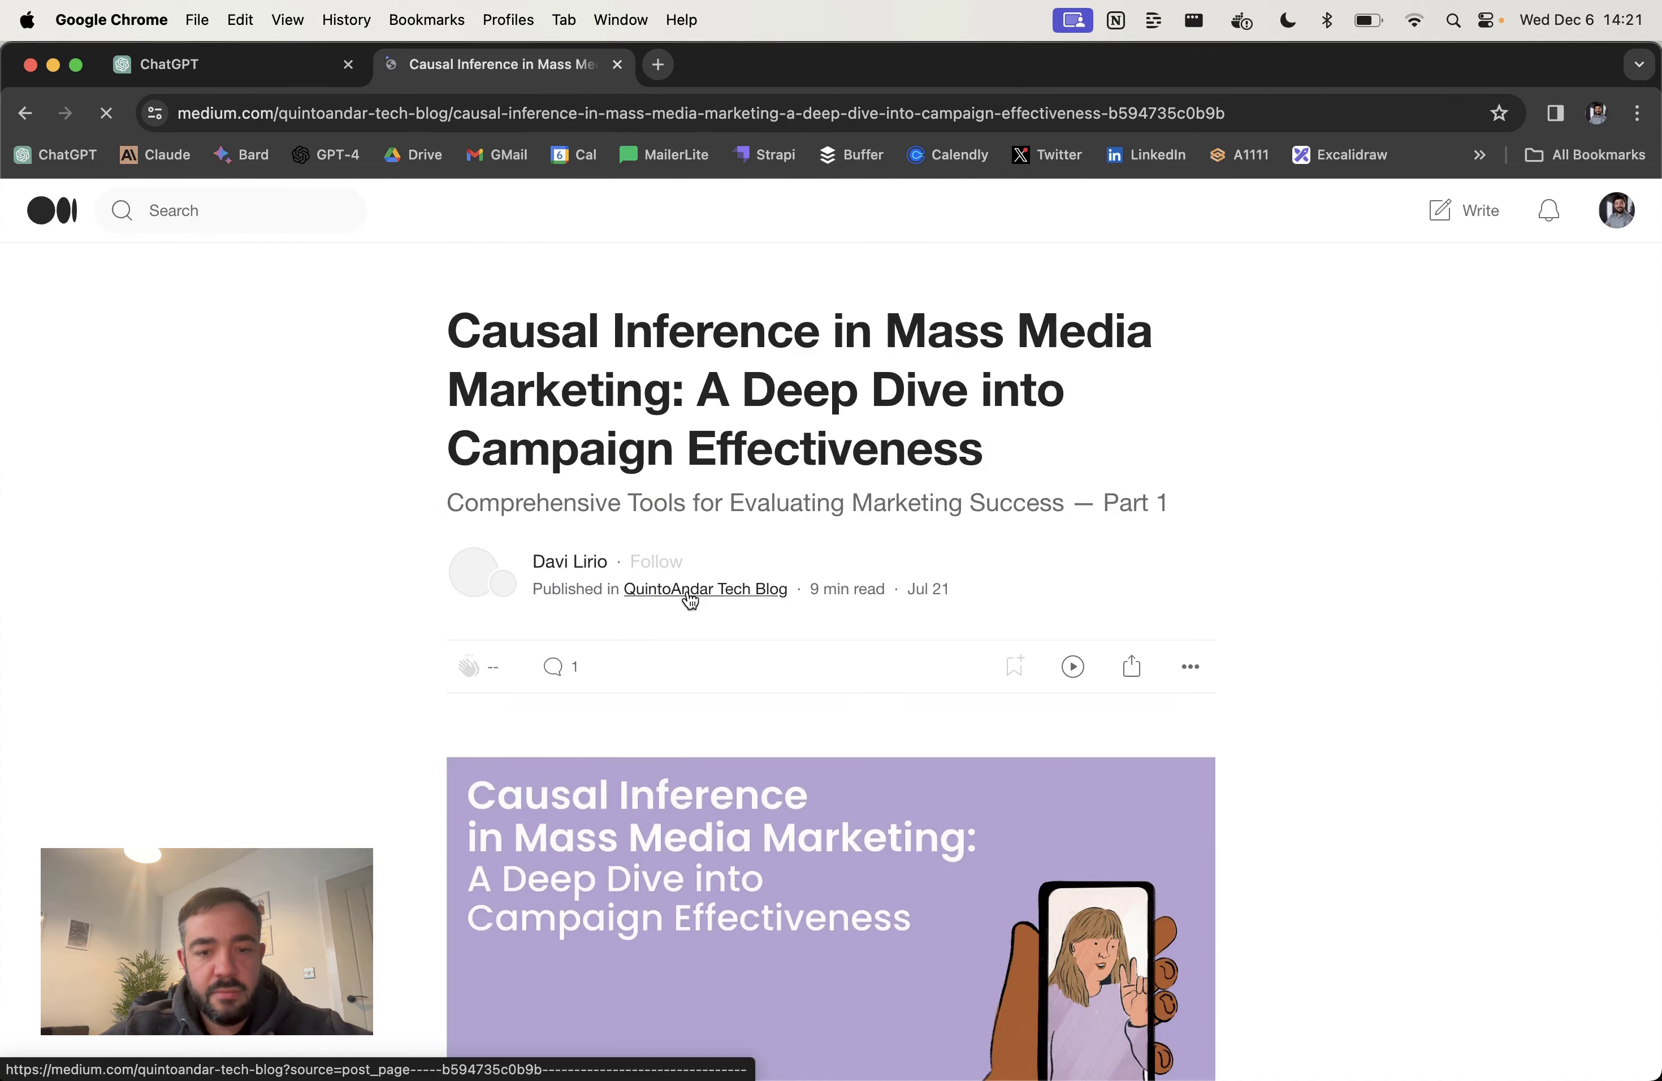
Step: Scroll through the Medium article on causal inference in mass media marketing
{"action": "scroll", "coordinate": [688, 597], "scroll_direction": "down", "scroll_amount": 12}
{"action": "scroll", "coordinate": [688, 591], "scroll_direction": "down", "scroll_amount": 15}
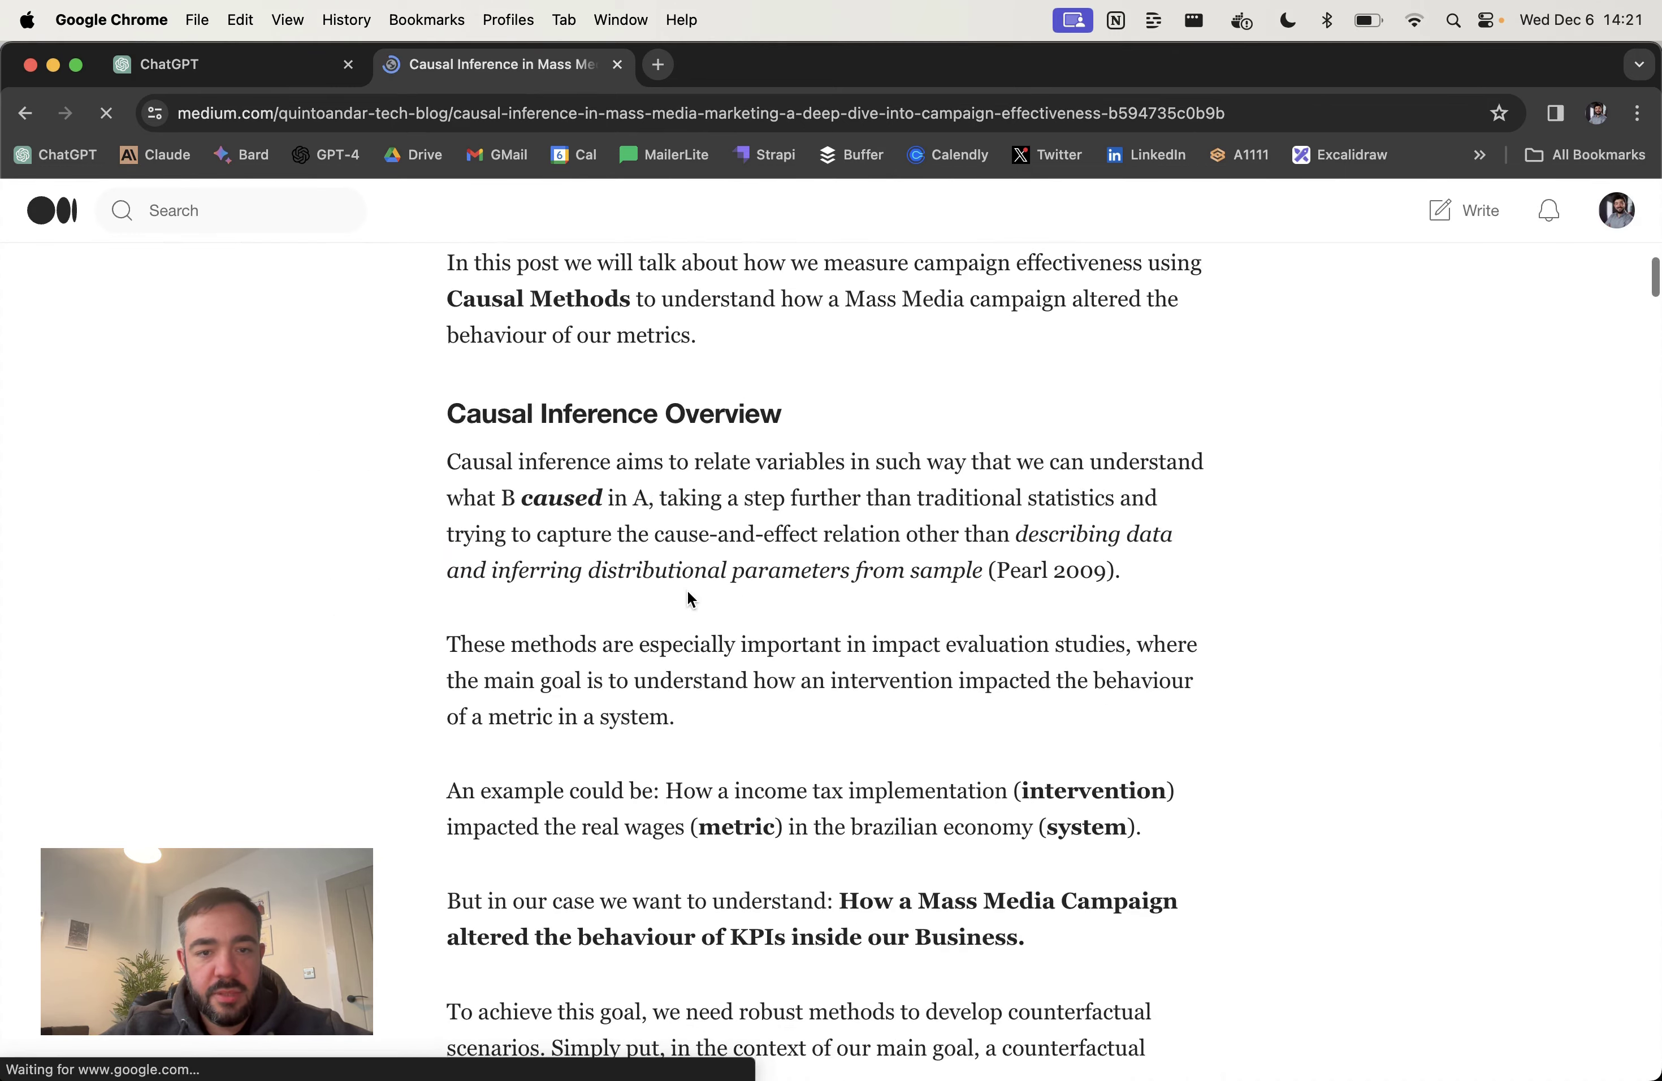
{"action": "scroll", "coordinate": [687, 590], "scroll_direction": "down", "scroll_amount": 12}
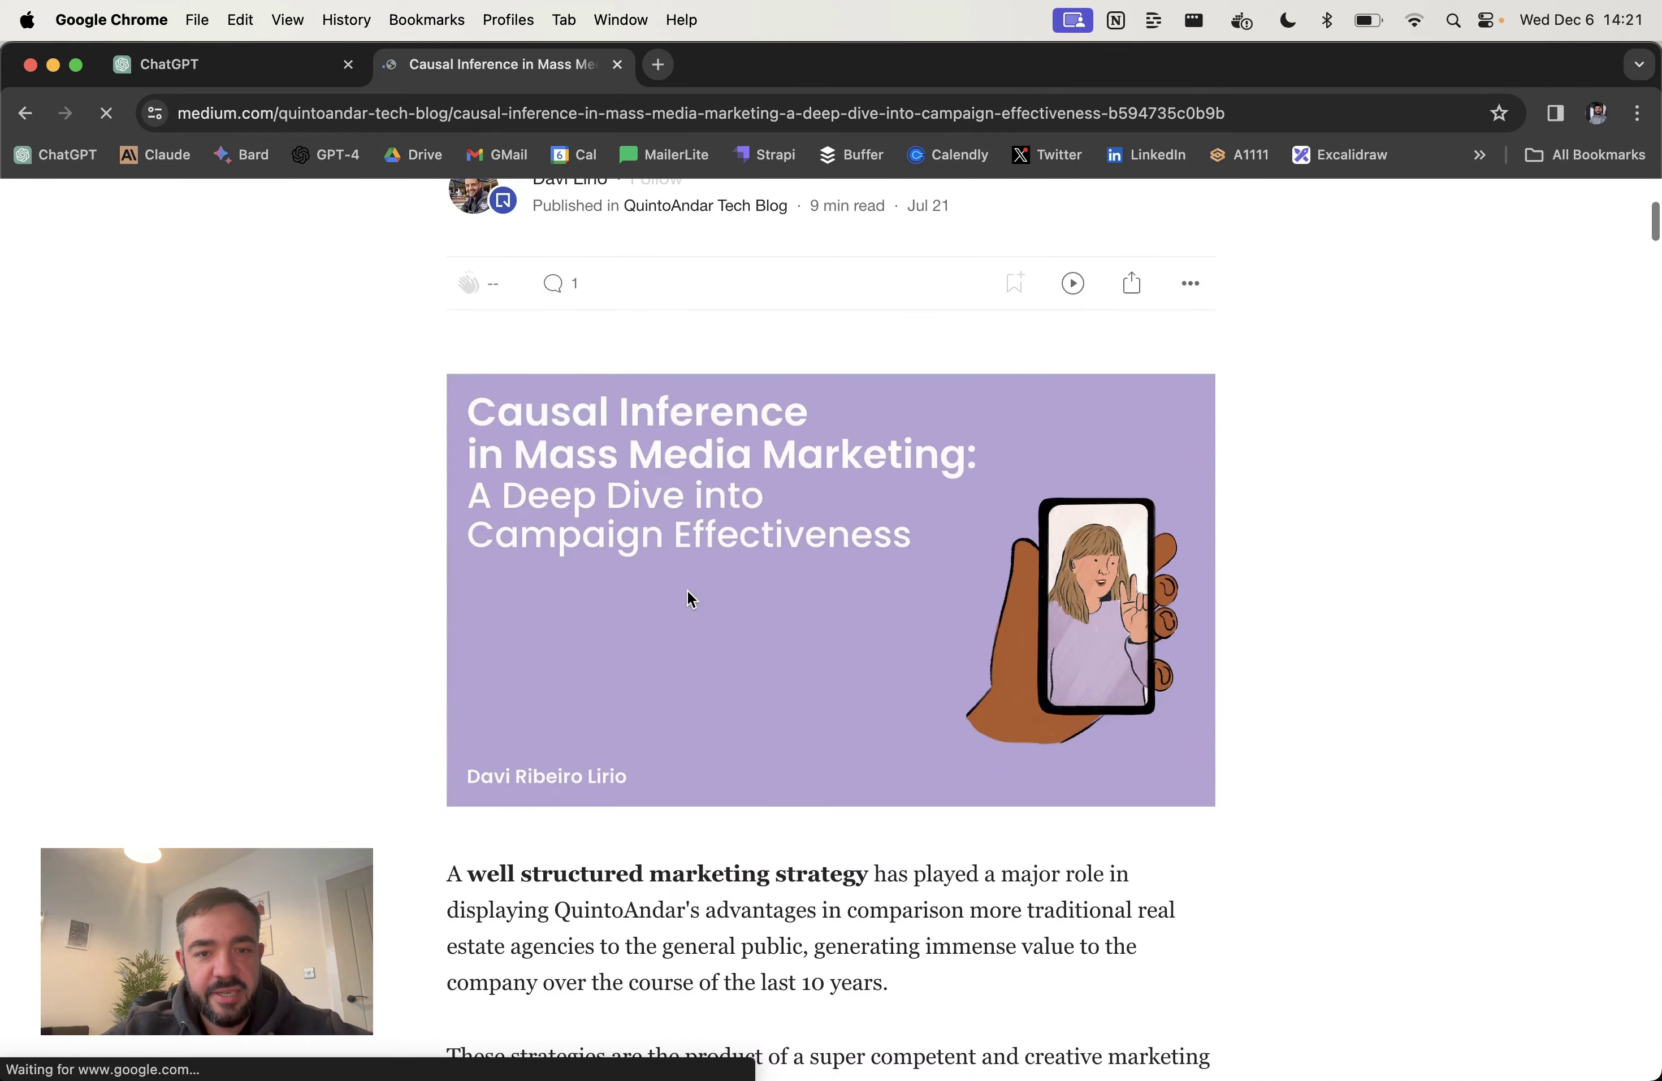
{"action": "scroll", "coordinate": [687, 590], "scroll_direction": "down", "scroll_amount": 18}
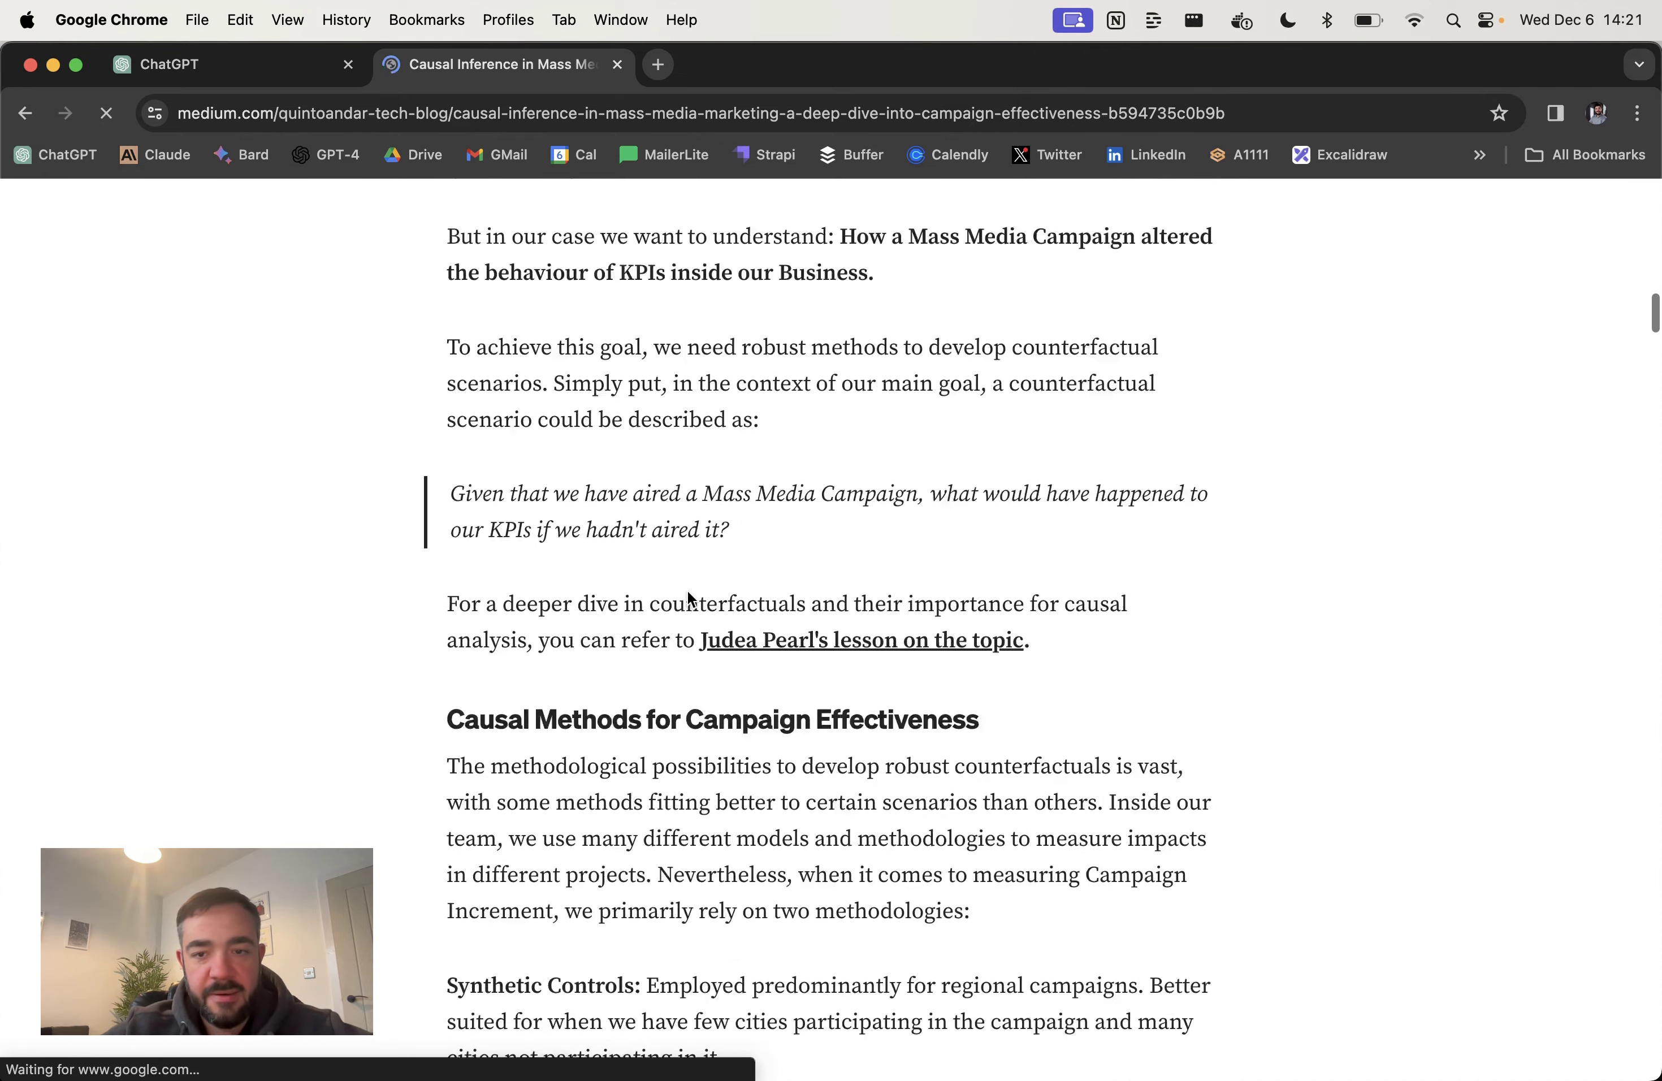
{"action": "scroll", "coordinate": [688, 593], "scroll_direction": "down", "scroll_amount": 20}
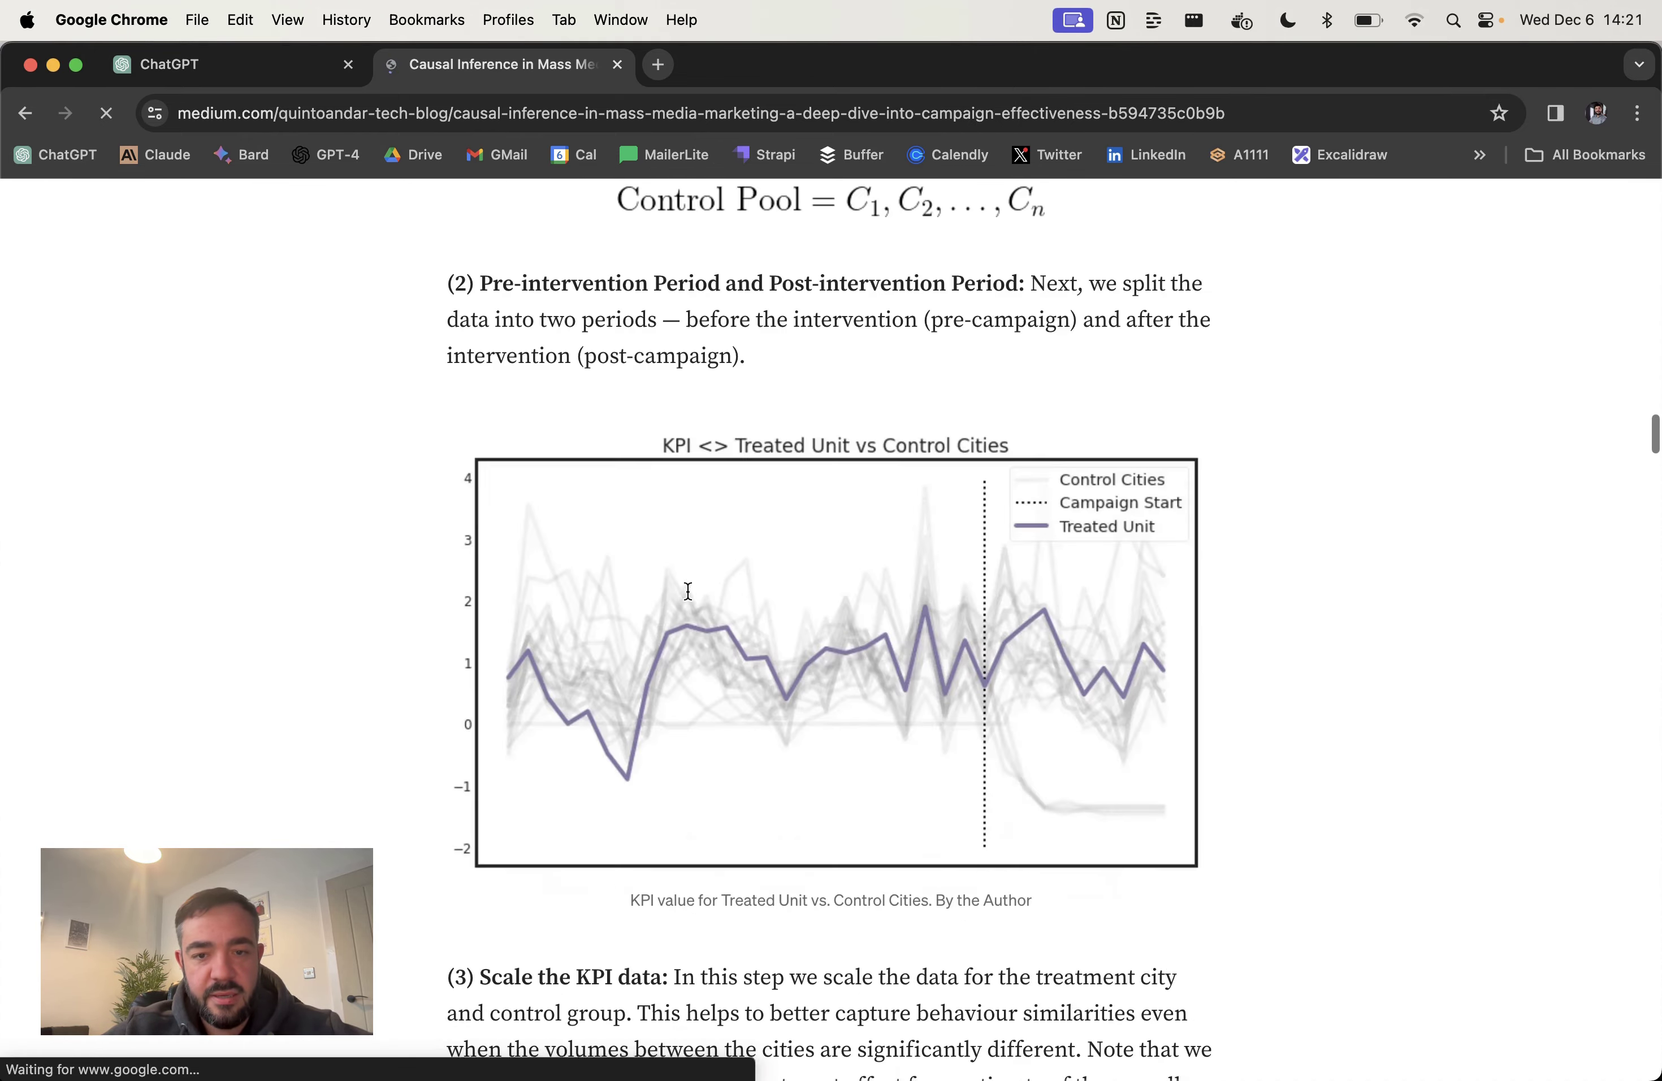
{"action": "scroll", "coordinate": [689, 593], "scroll_direction": "down", "scroll_amount": 20}
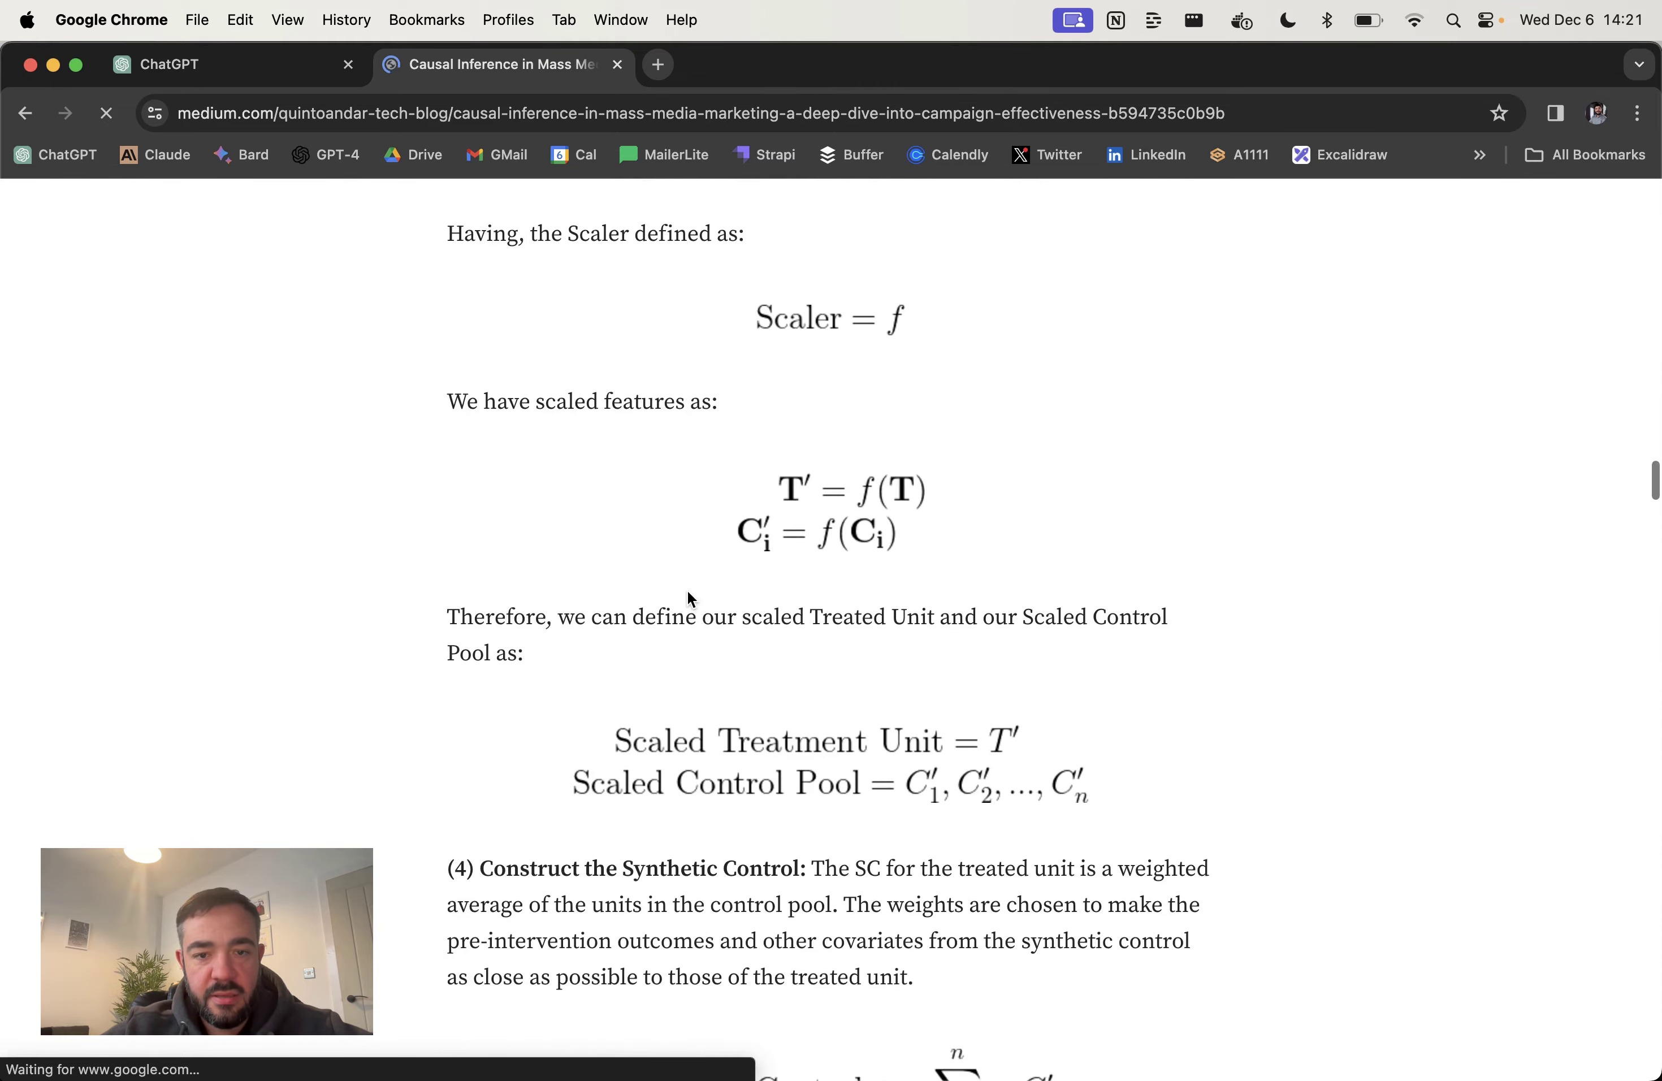
{"action": "scroll", "coordinate": [688, 593], "scroll_direction": "down", "scroll_amount": 20}
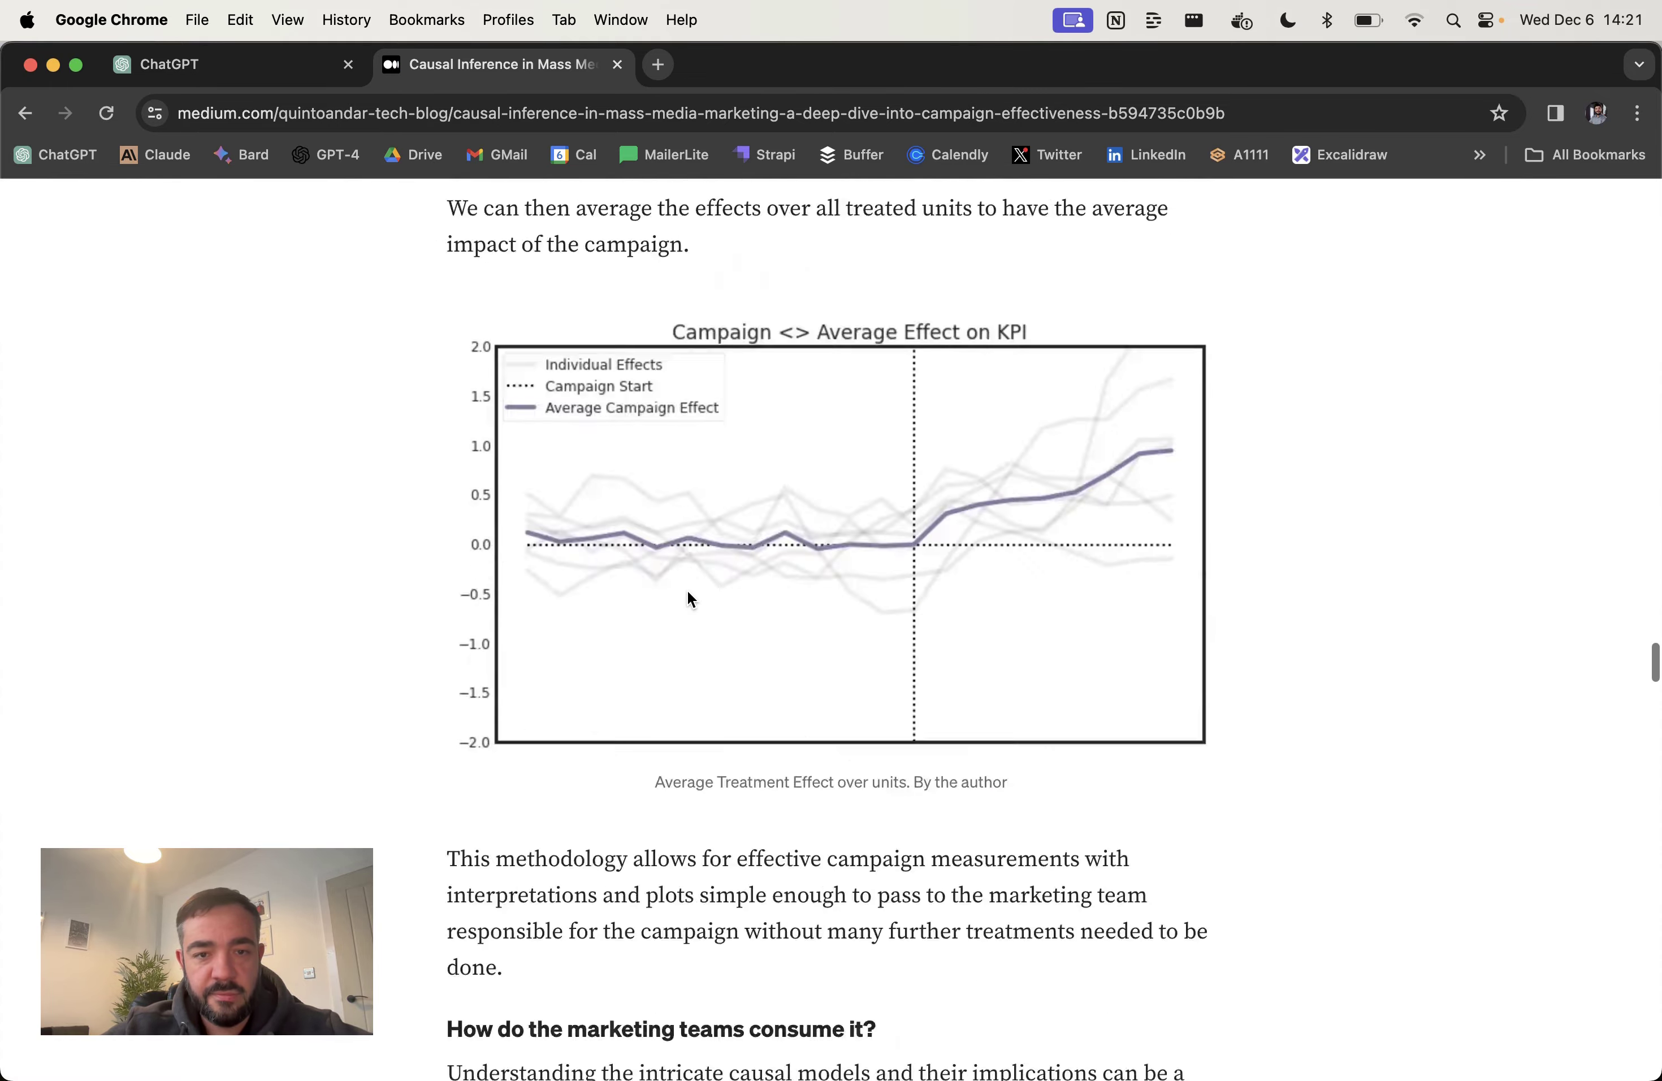
{"action": "scroll", "coordinate": [688, 598], "scroll_direction": "down", "scroll_amount": 20}
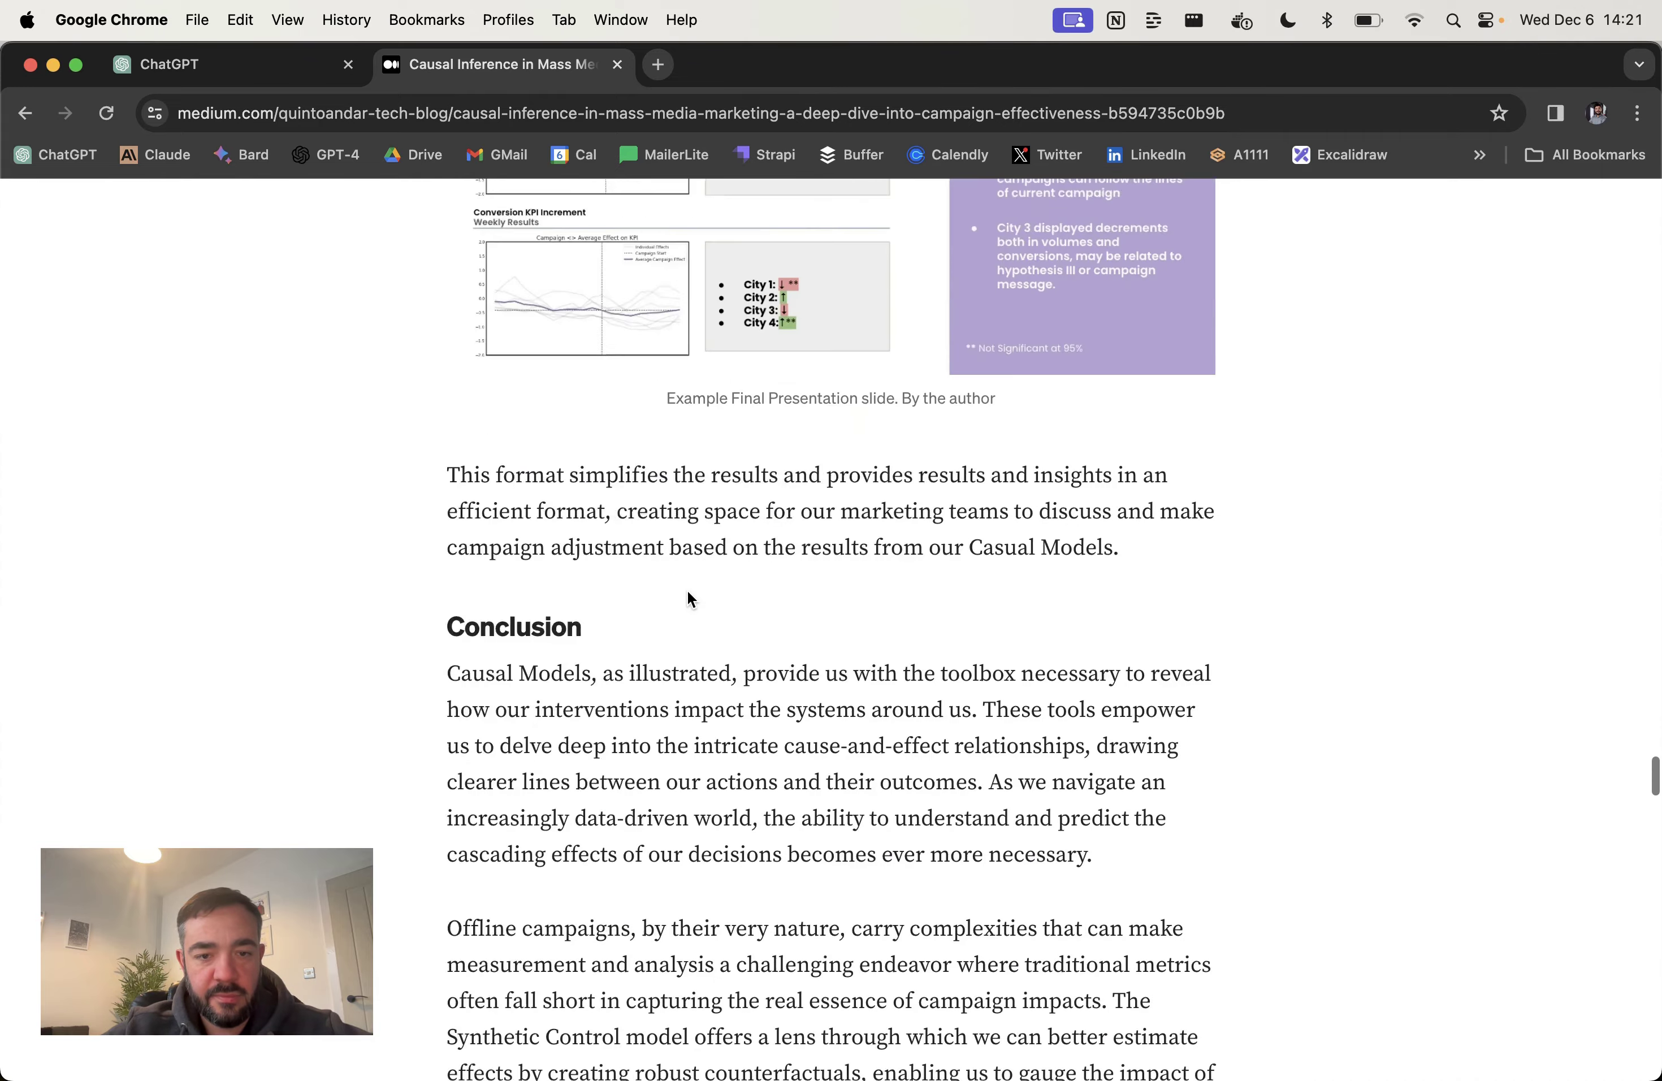
{"action": "scroll", "coordinate": [688, 598], "scroll_direction": "down", "scroll_amount": 10}
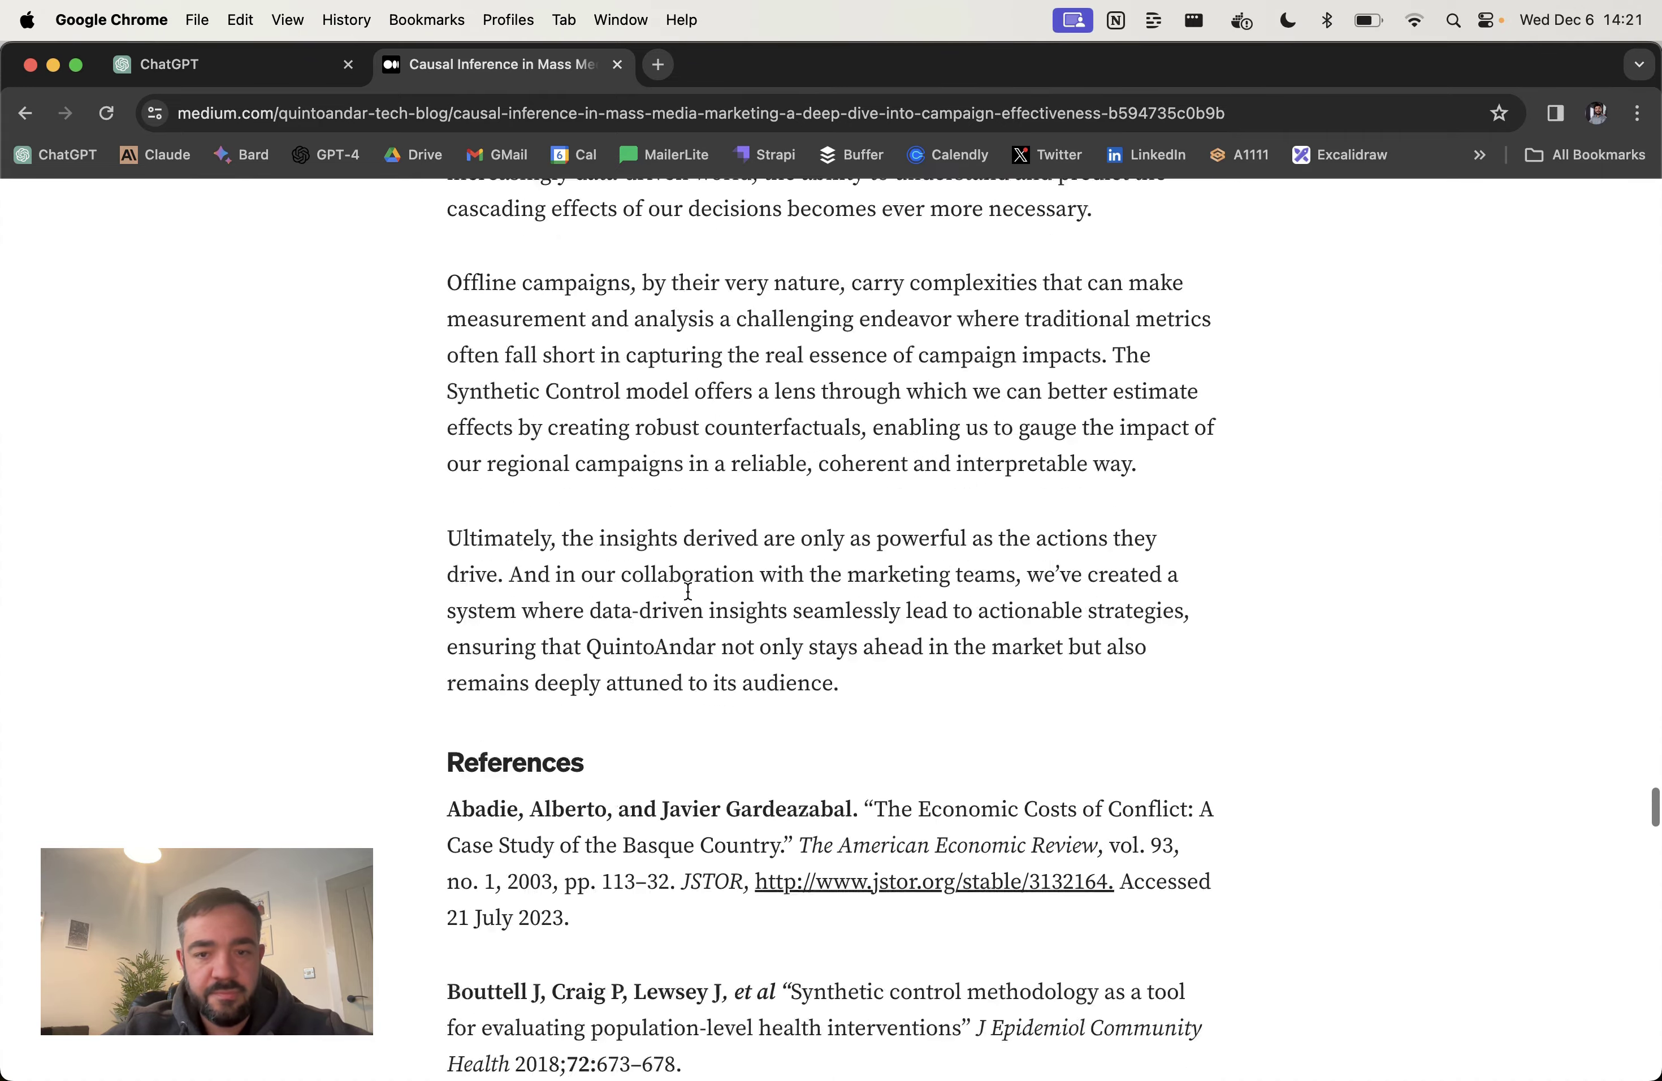
{"action": "scroll", "coordinate": [624, 660], "scroll_direction": "up", "scroll_amount": 20}
{"action": "scroll", "coordinate": [625, 660], "scroll_direction": "up", "scroll_amount": 3}
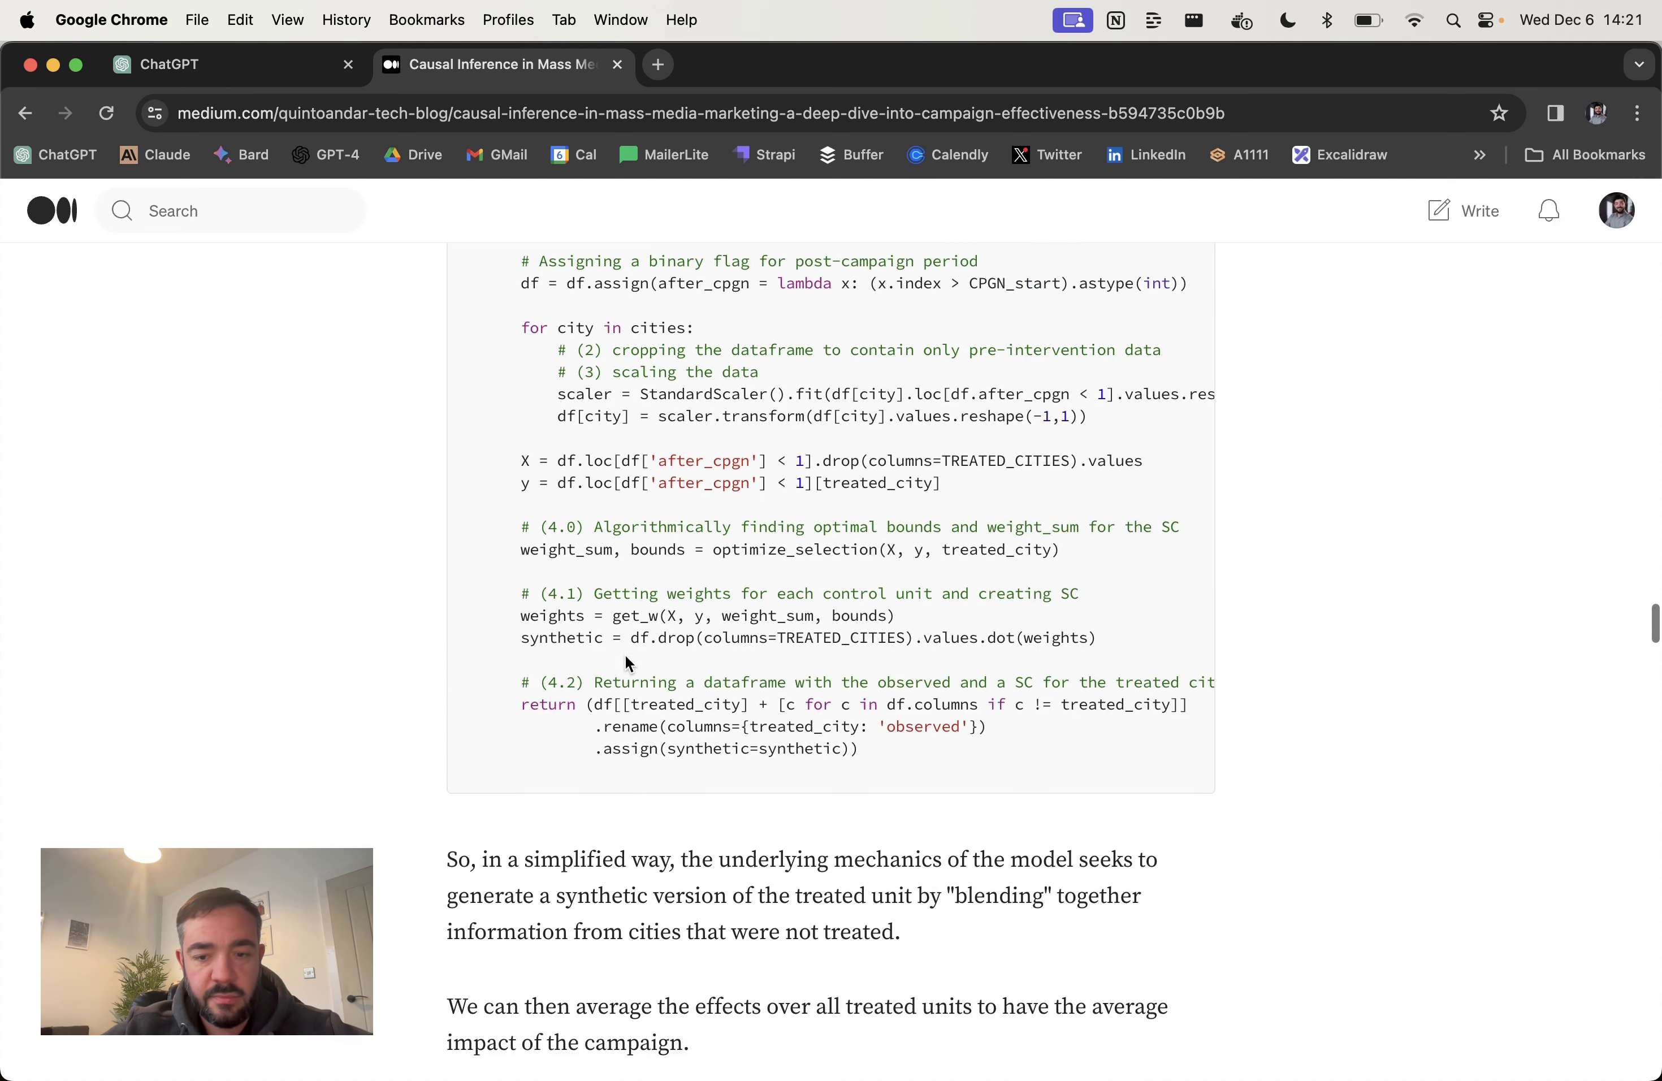
{"action": "scroll", "coordinate": [627, 659], "scroll_direction": "up", "scroll_amount": 20}
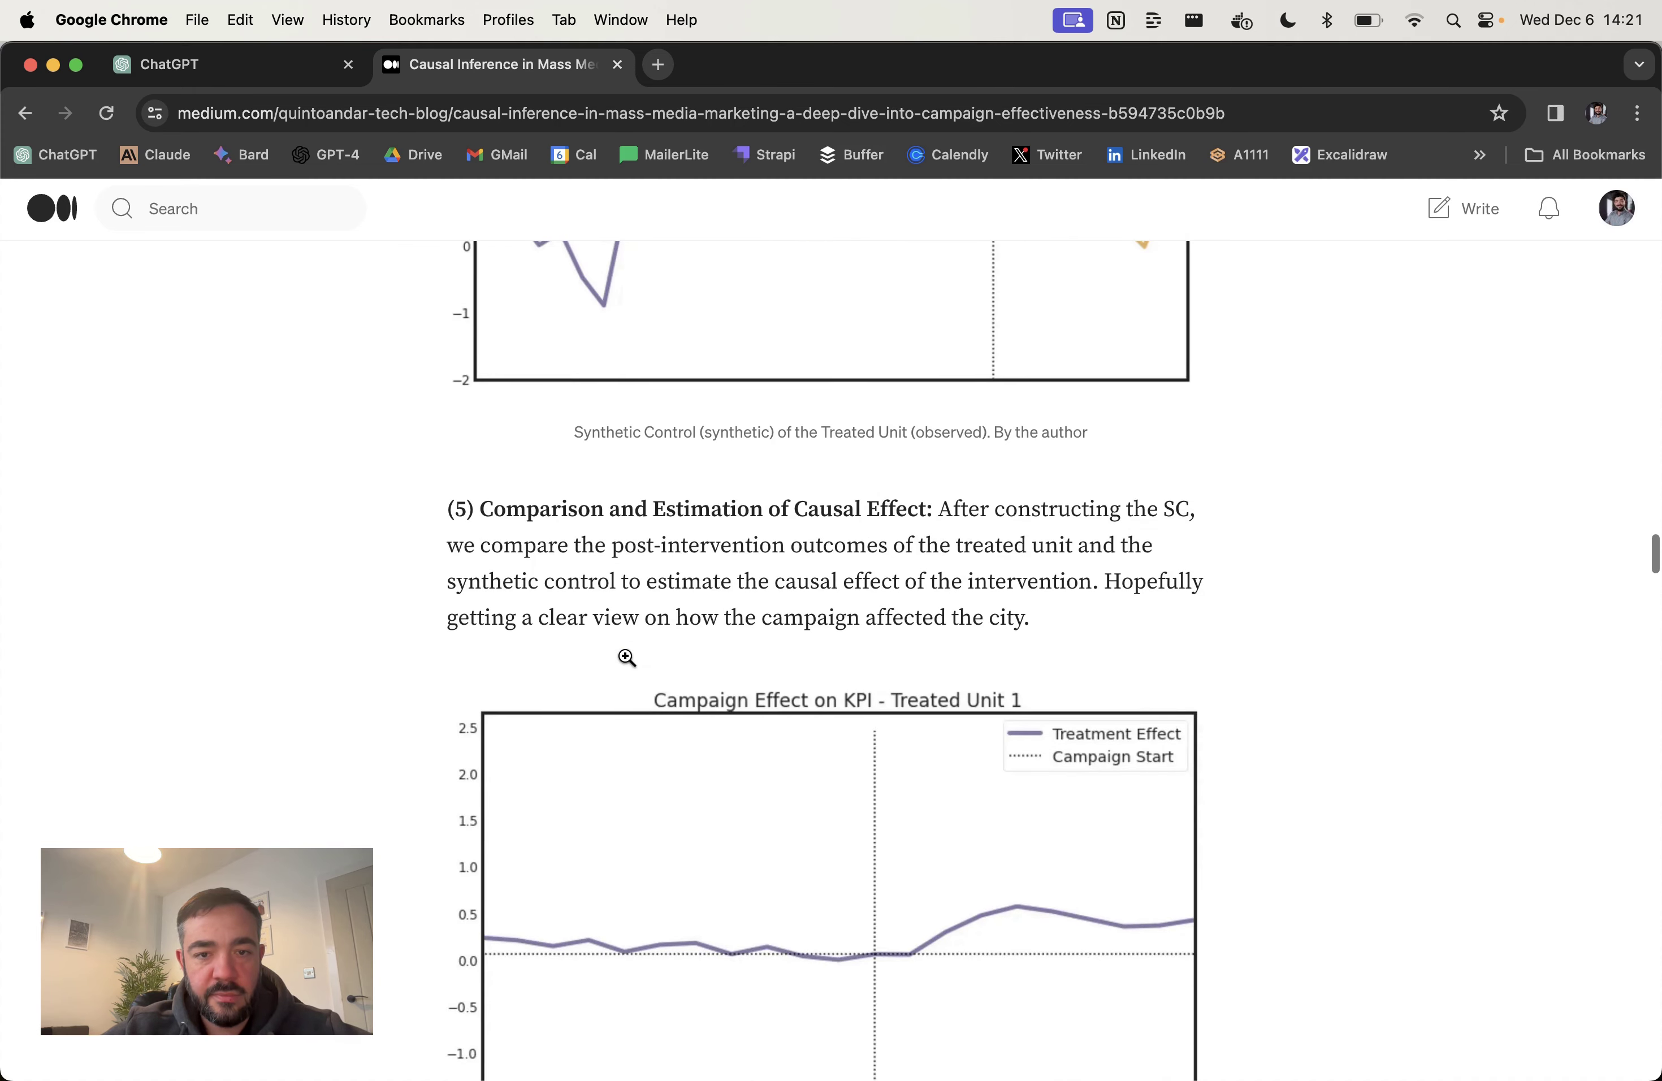
Step: Copy the article's Campaign <> Average Effect on KPI chart image
{"action": "scroll", "coordinate": [627, 662], "scroll_direction": "down", "scroll_amount": 2}
{"action": "scroll", "coordinate": [626, 657], "scroll_direction": "down", "scroll_amount": 13}
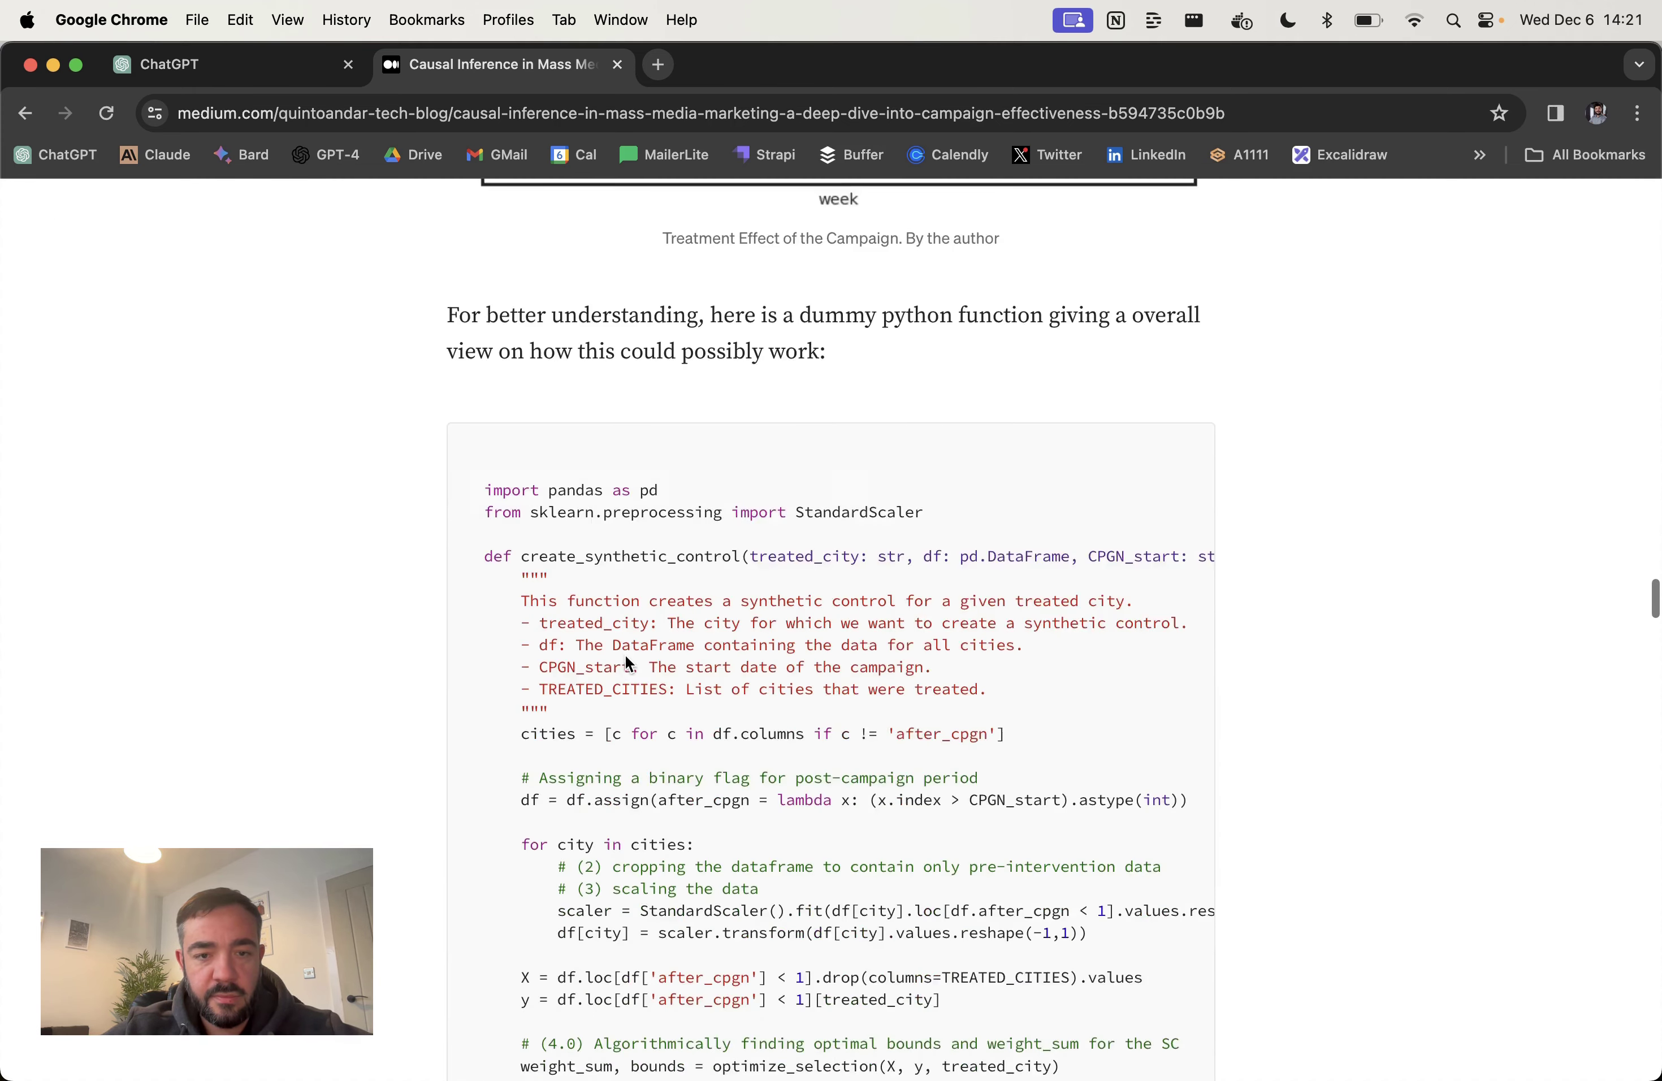
{"action": "scroll", "coordinate": [704, 570], "scroll_direction": "down", "scroll_amount": 15}
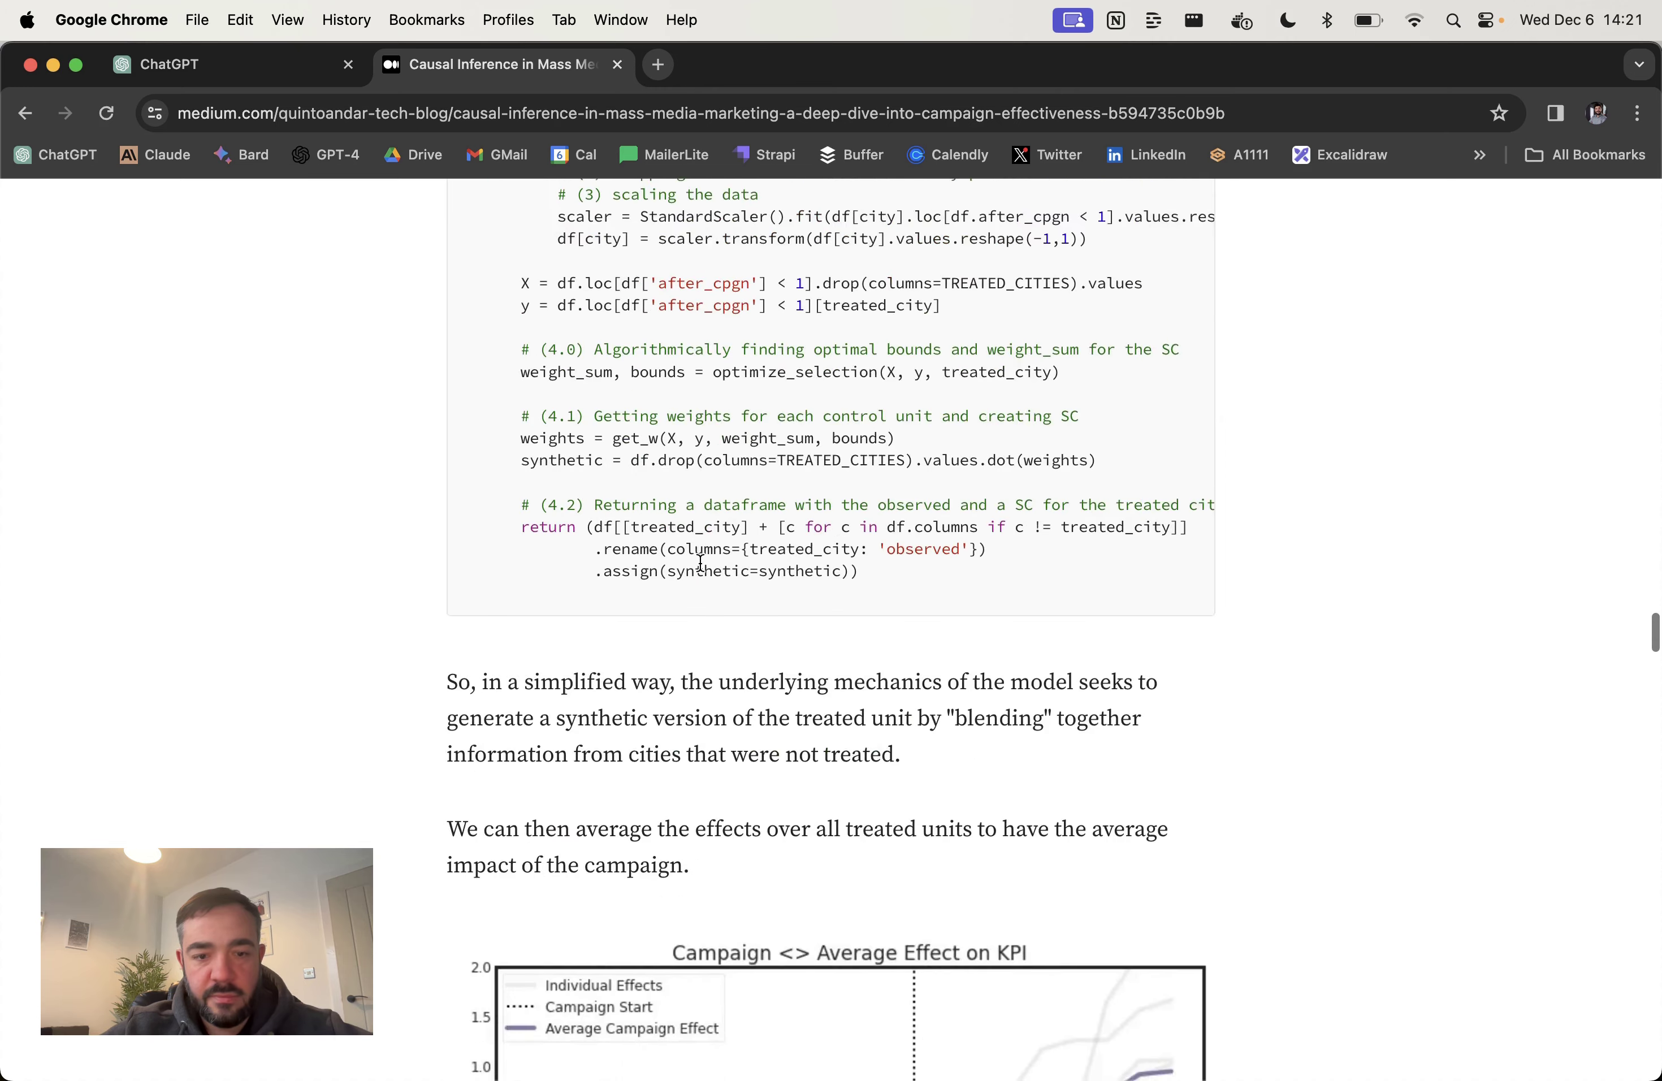
{"action": "scroll", "coordinate": [805, 670], "scroll_direction": "down", "scroll_amount": 5}
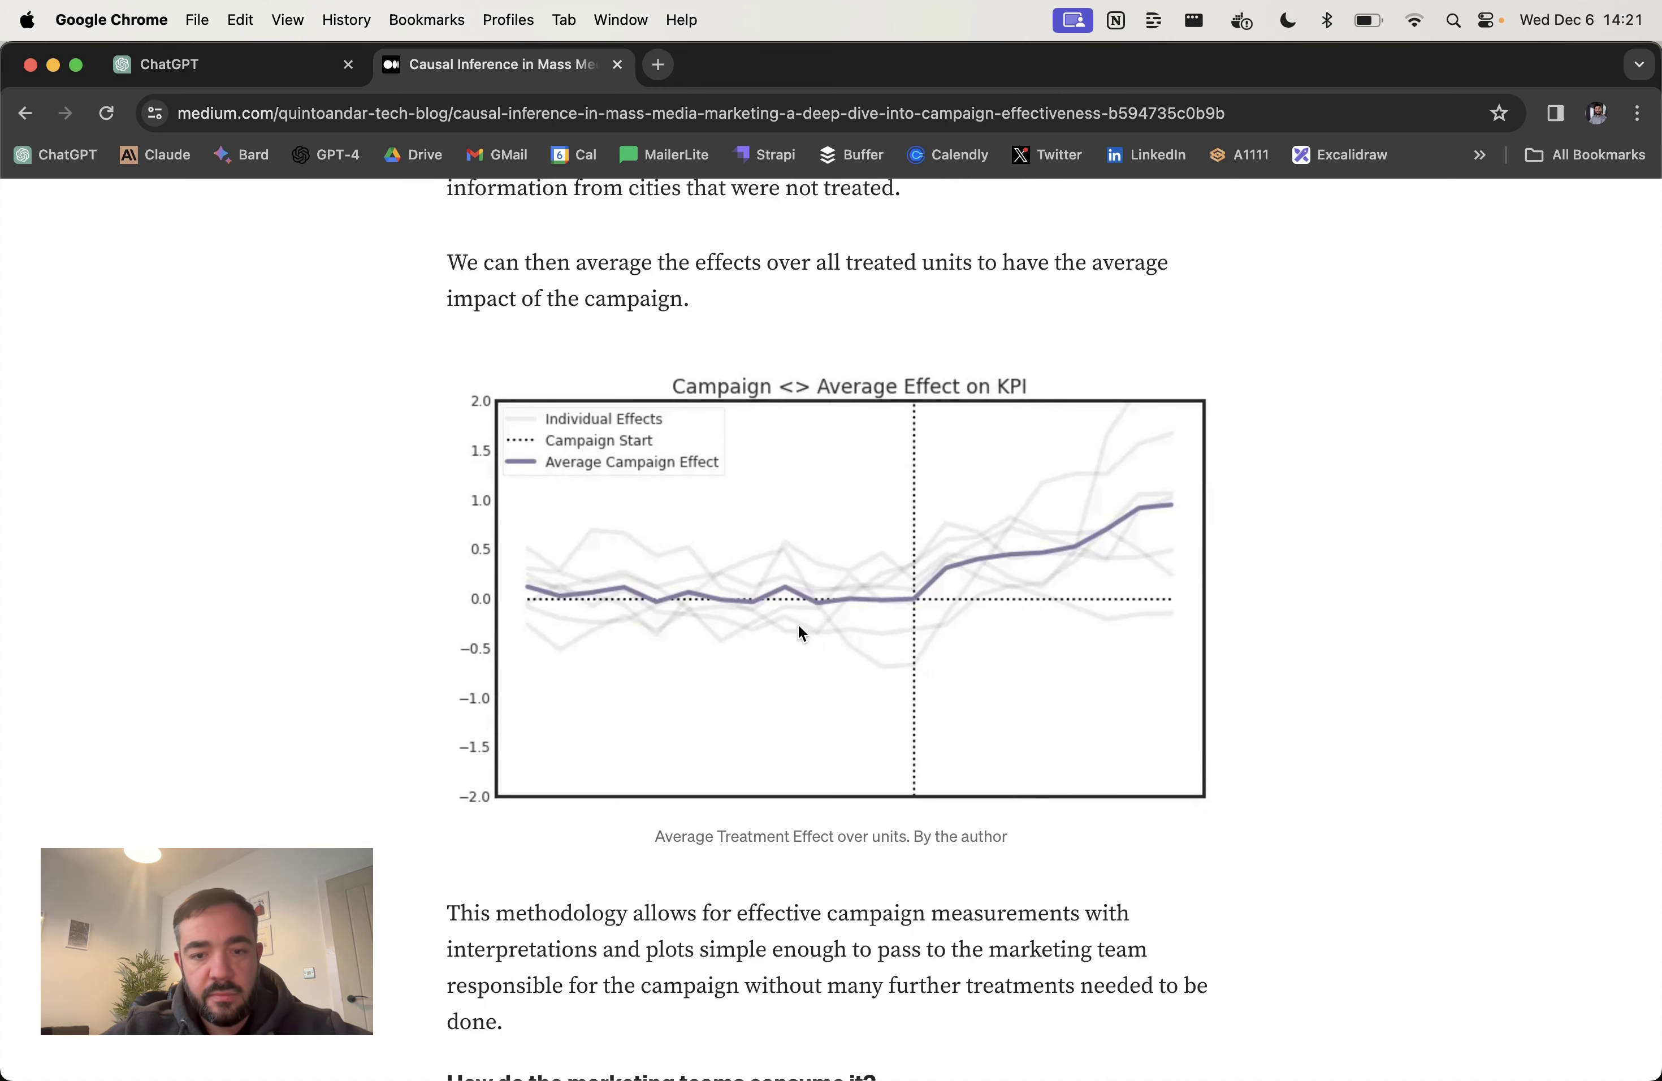
{"action": "right_click", "coordinate": [800, 631]}
{"action": "left_click", "coordinate": [856, 688]}
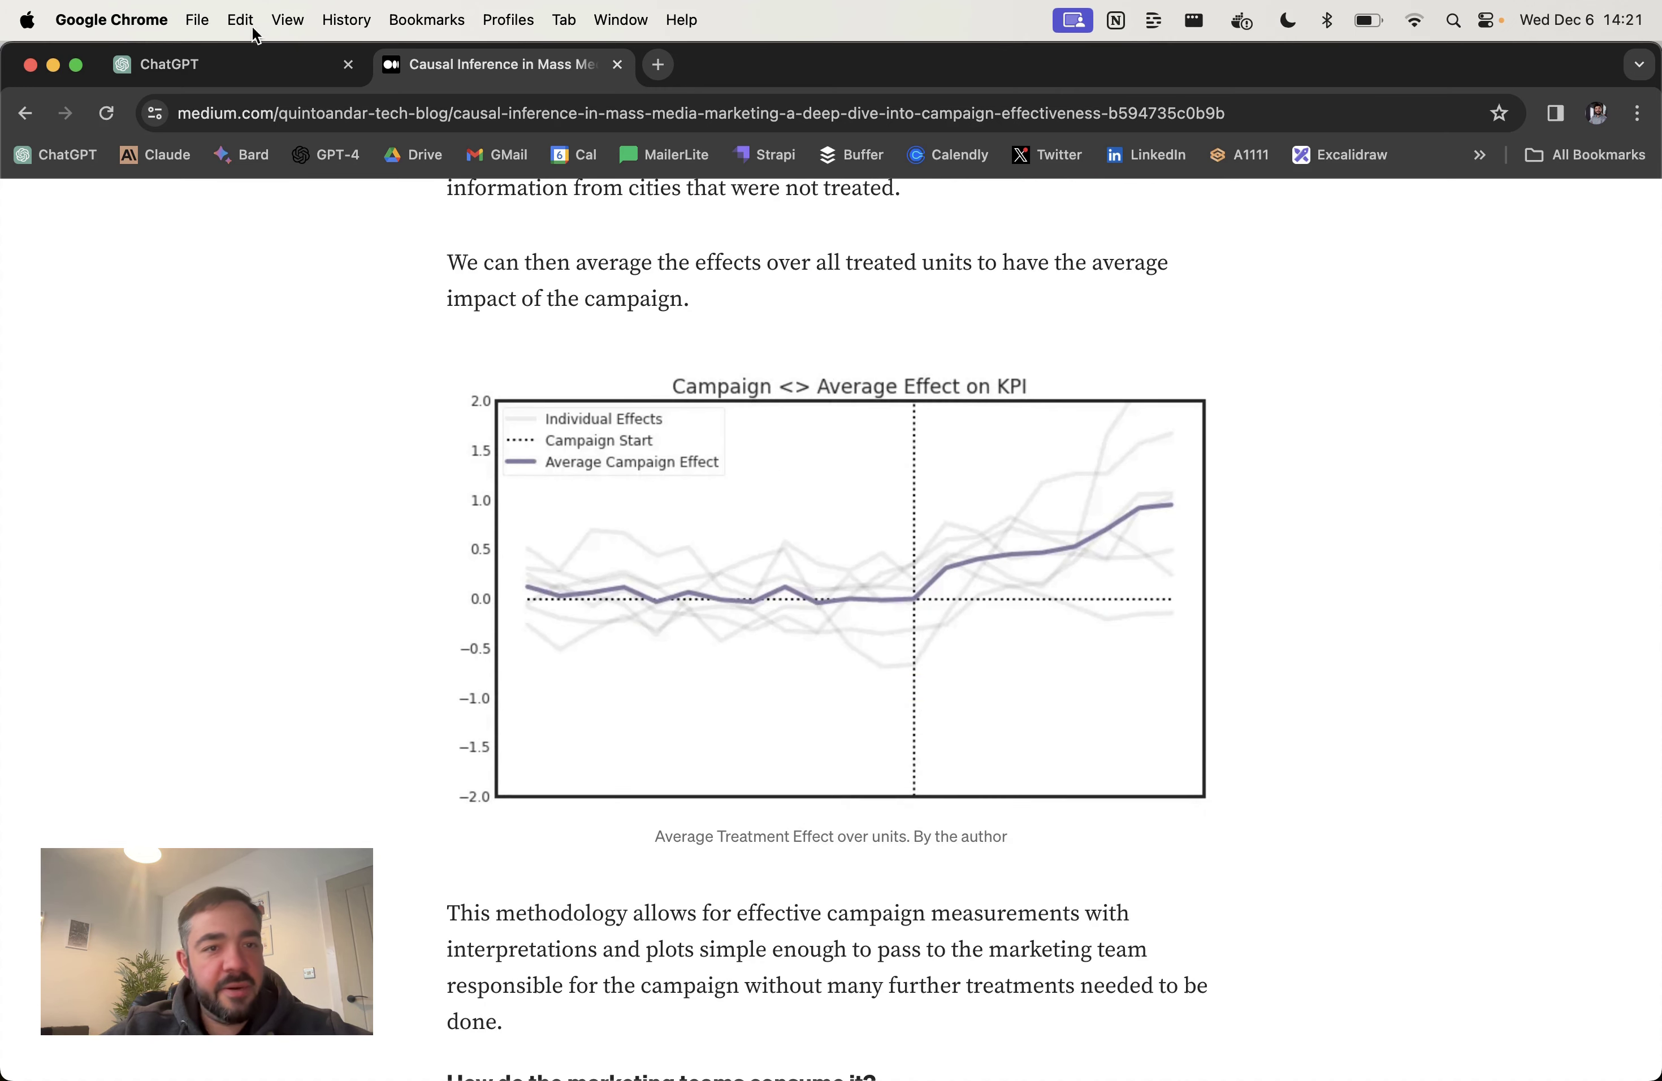
Step: Attach the copied chart to the ChatGPT message and start a bullet describing the image
{"action": "left_click", "coordinate": [256, 67]}
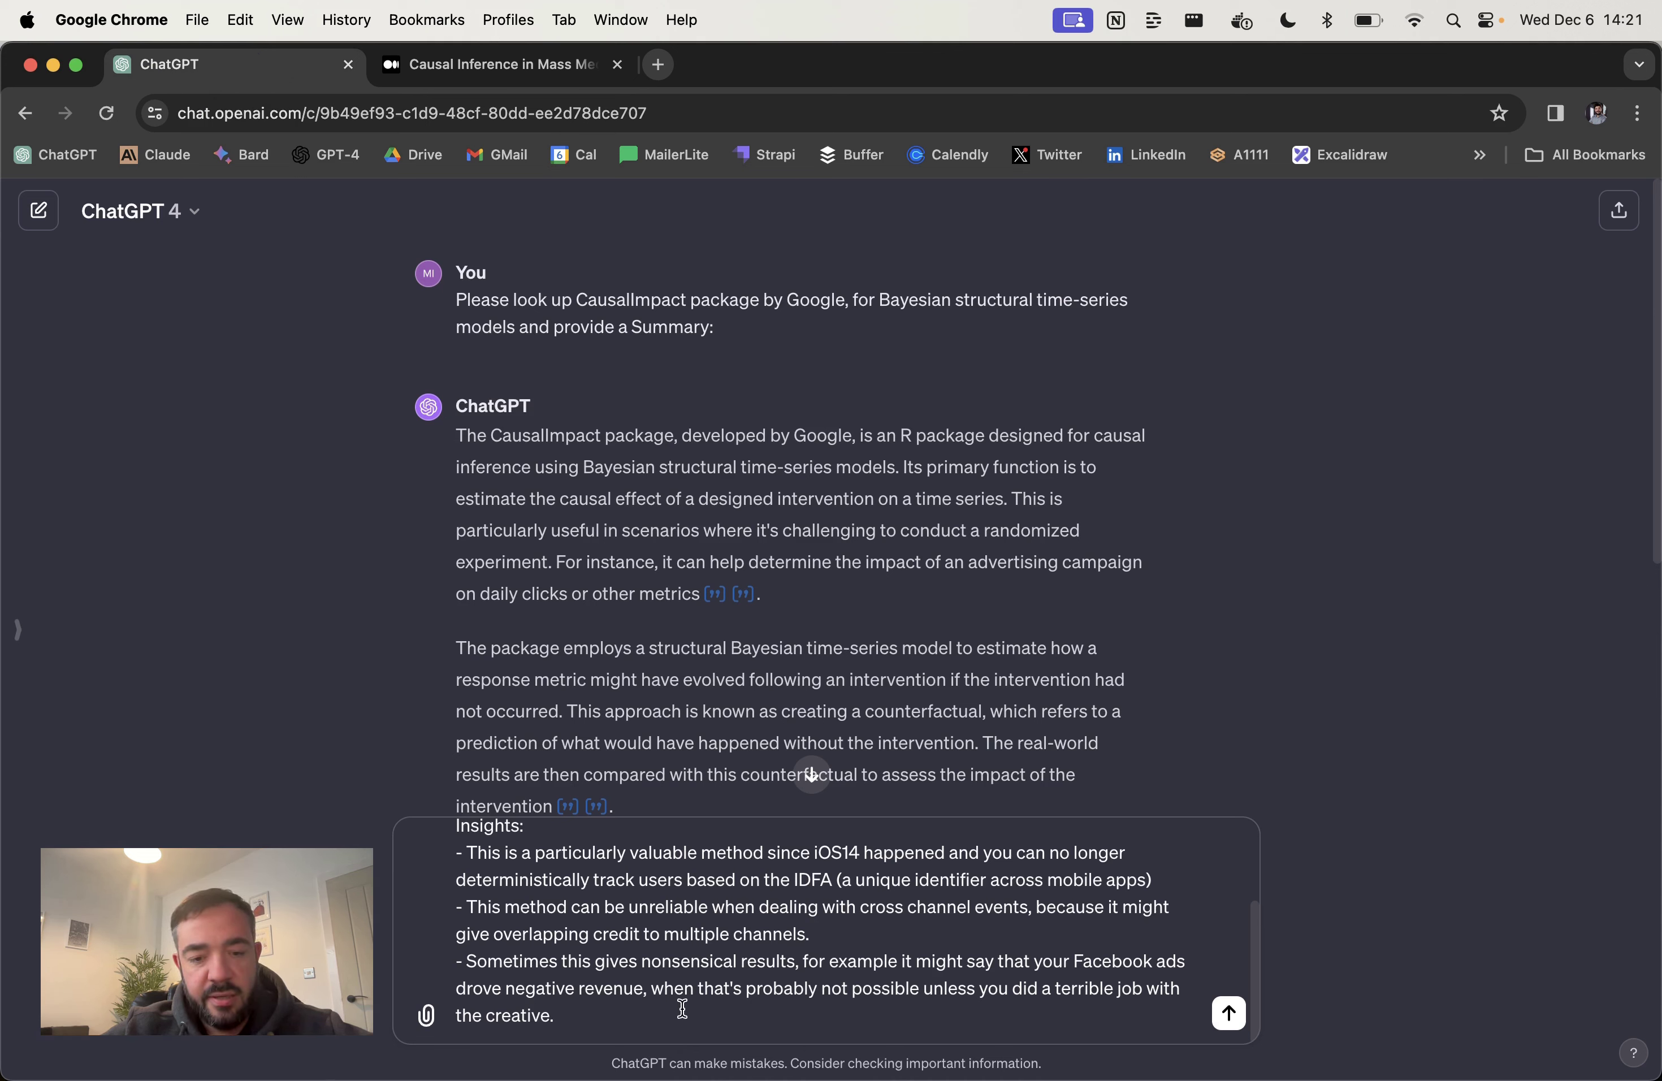
{"action": "key", "text": "super+v"}
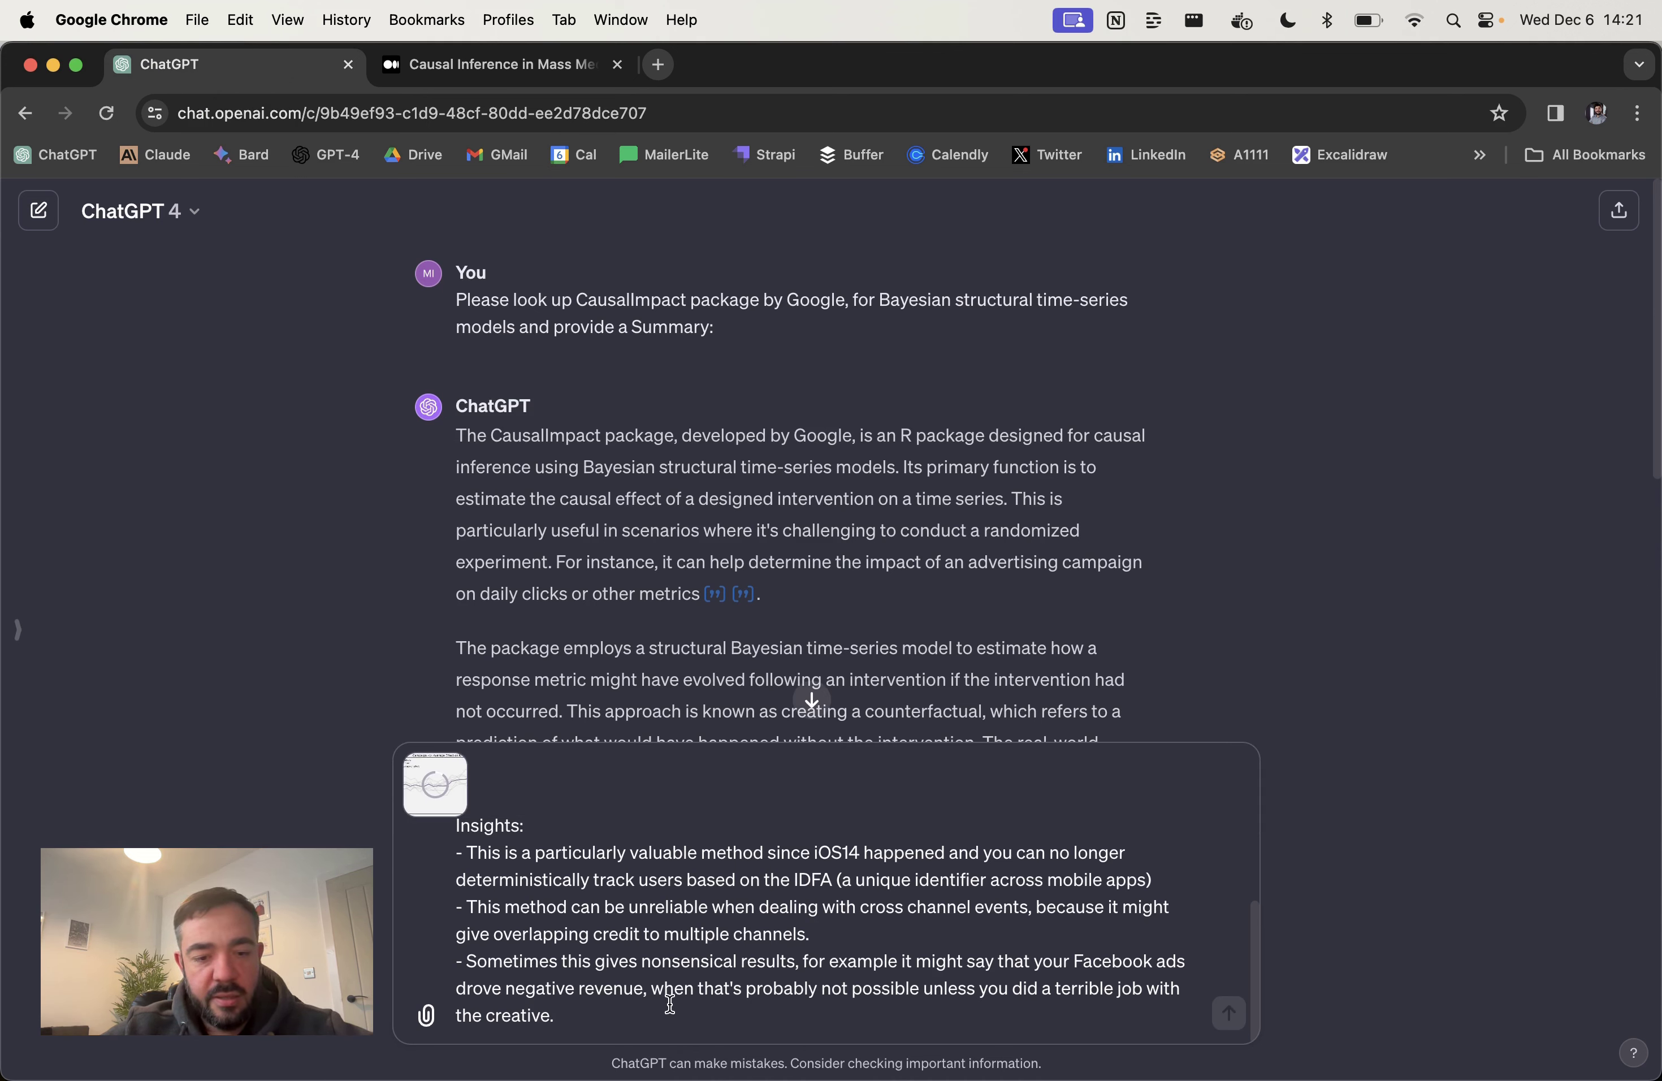
{"action": "key", "text": "shift+Return"}
{"action": "type", "text": "- there "}
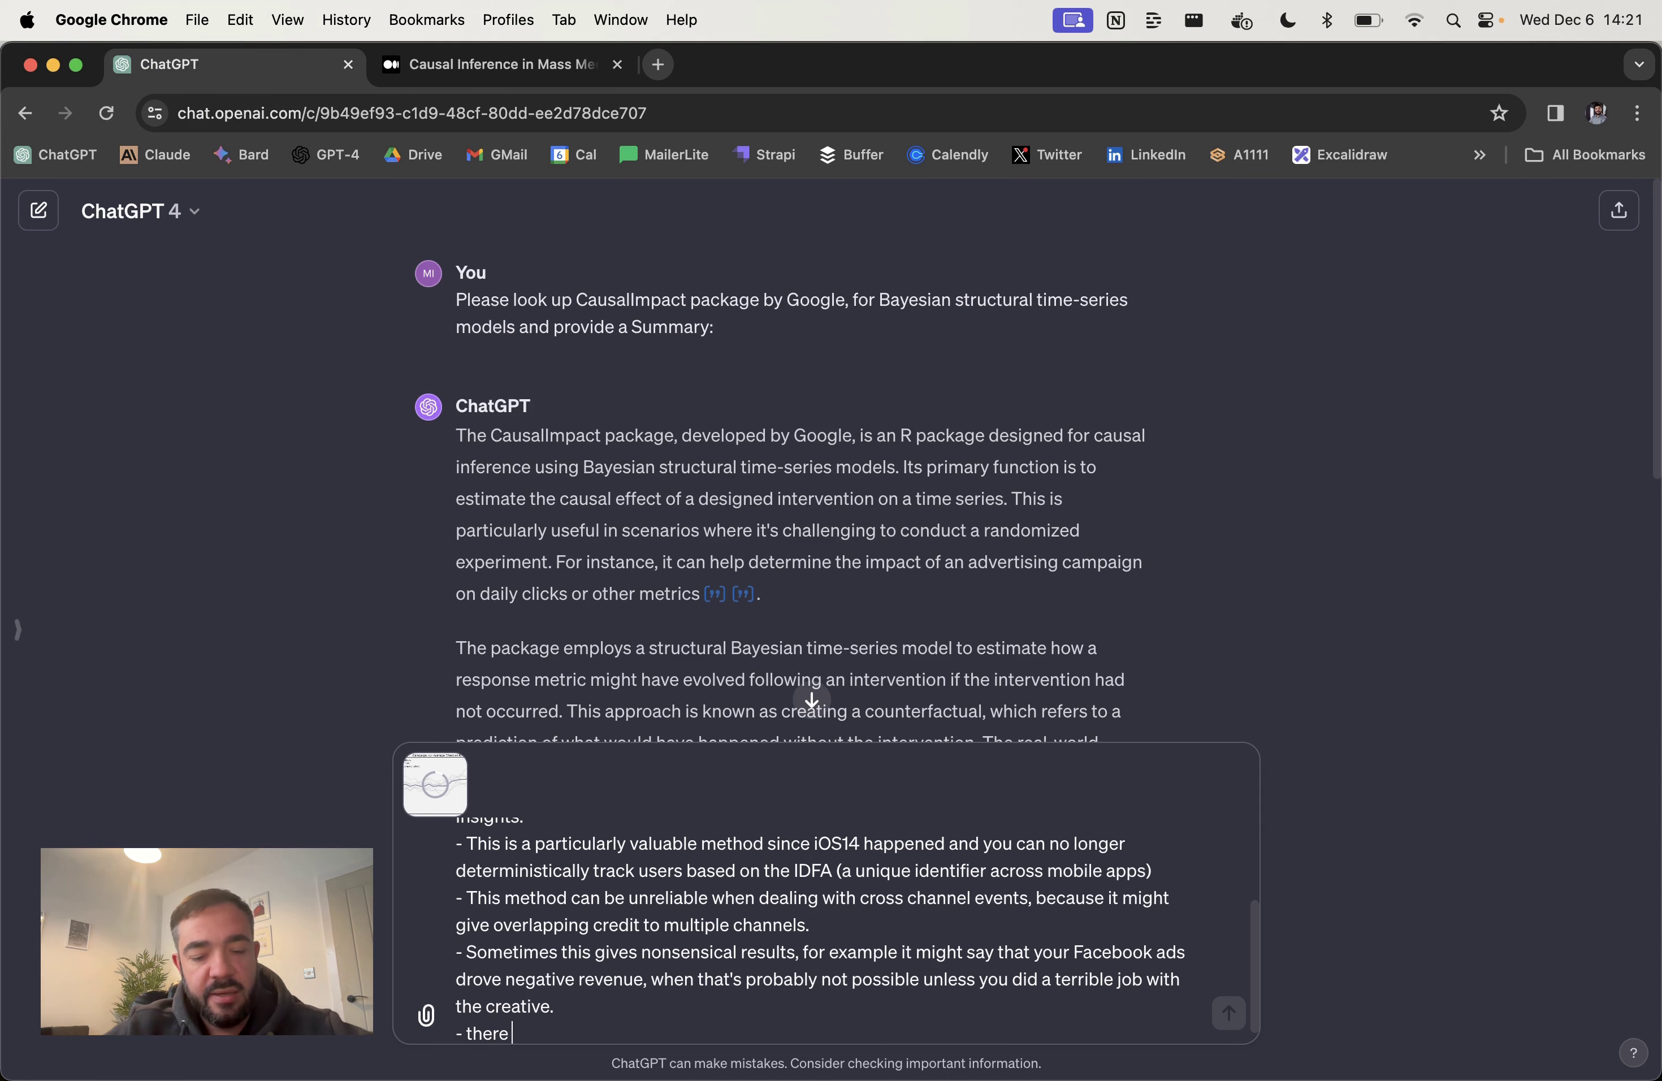
{"action": "type", "text": "is an image of a causal impact analysis"}
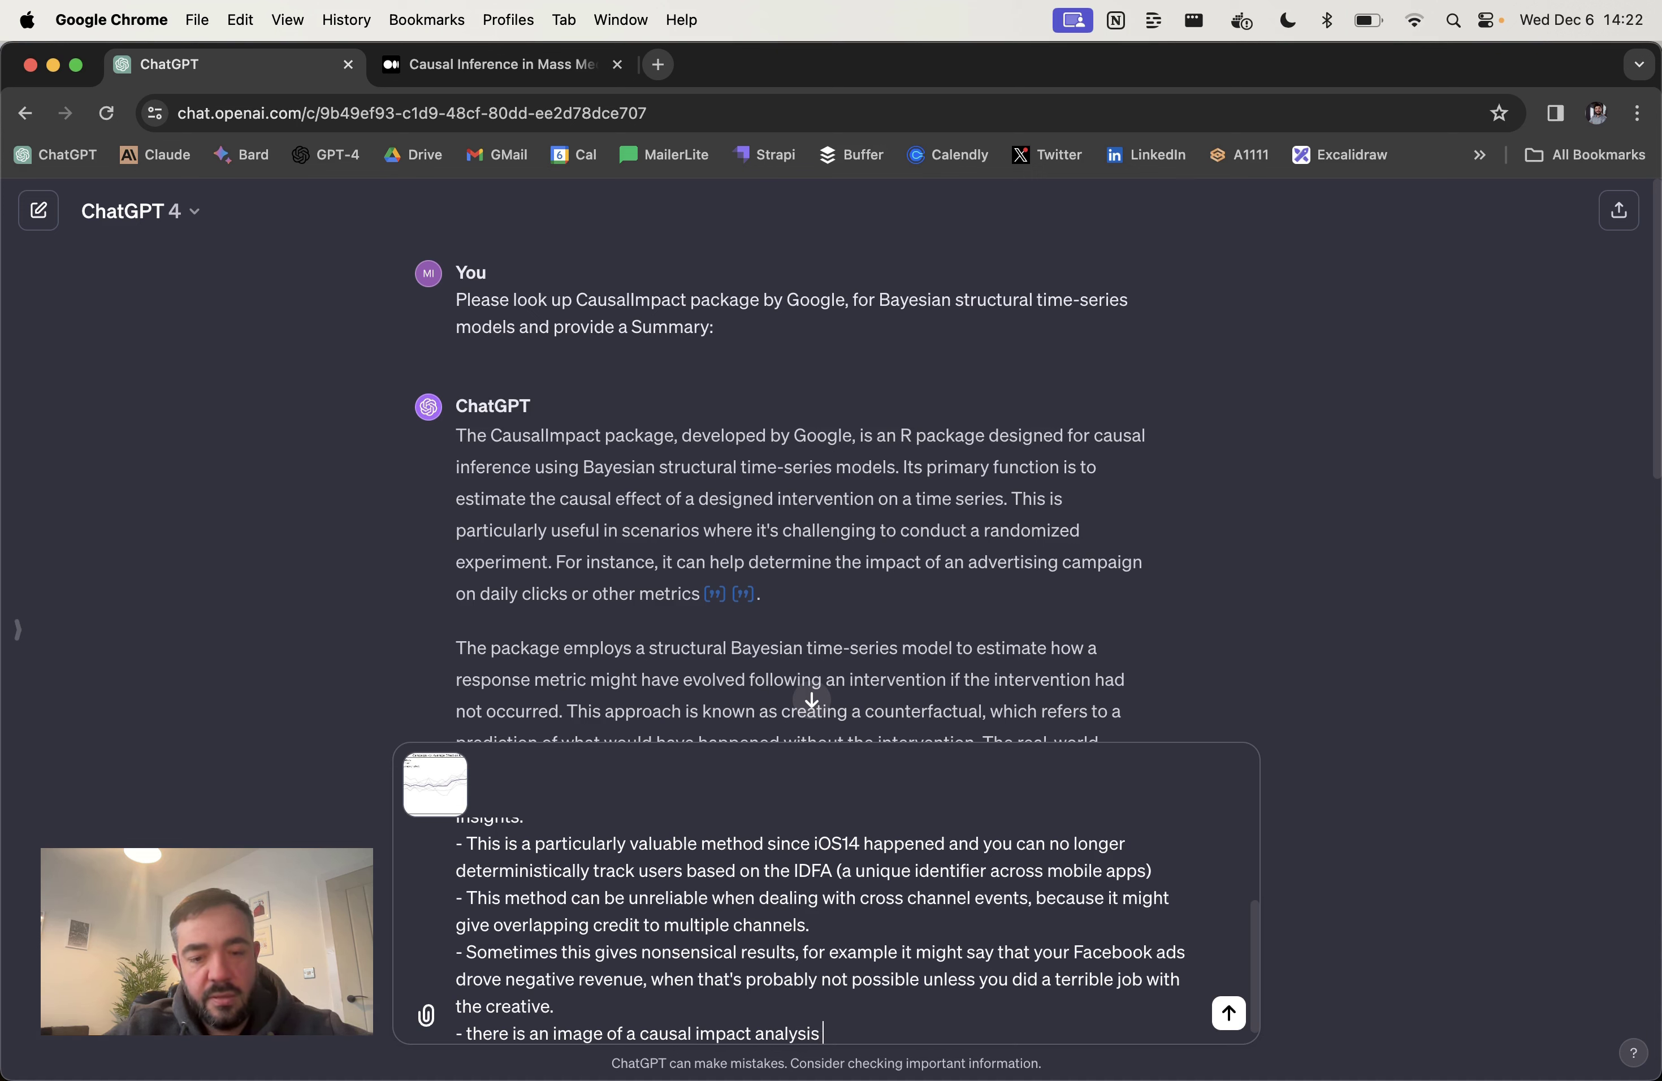
{"action": "type", "text": " provided ab"}
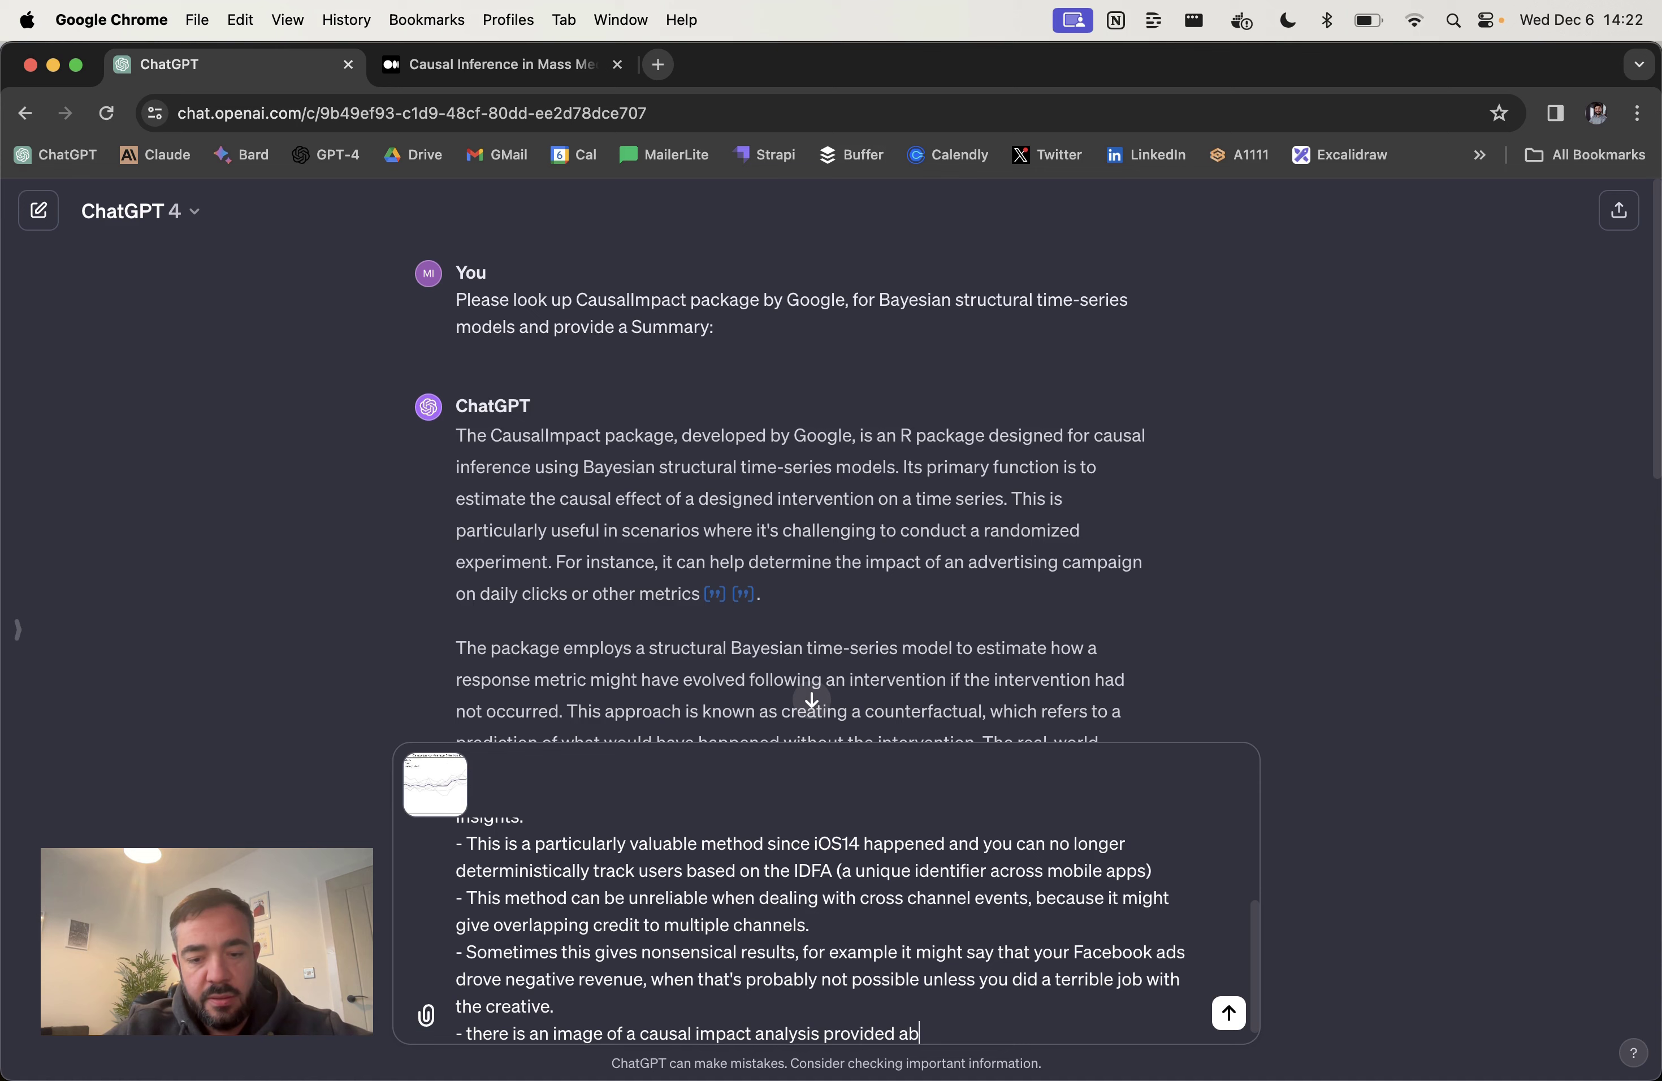
{"action": "type", "text": "ove from the"}
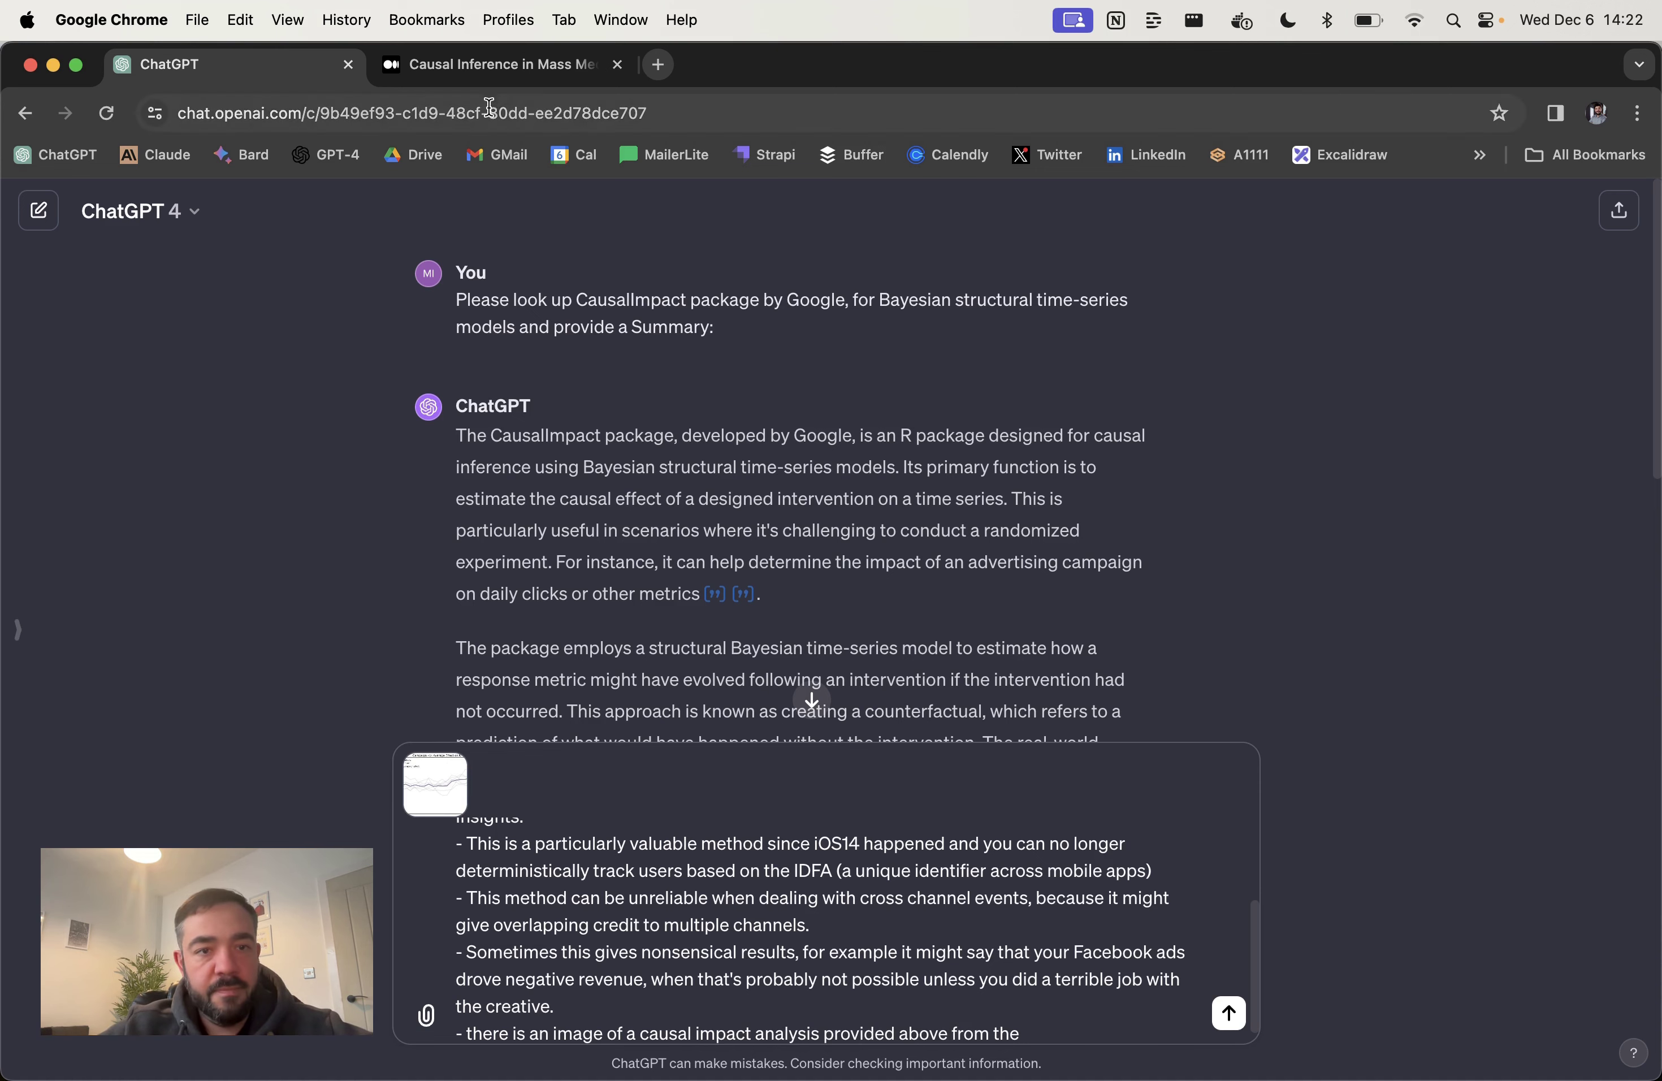
Step: Finish the bullet with the Medium blog post URL and send the outline prompt
{"action": "left_click", "coordinate": [491, 65]}
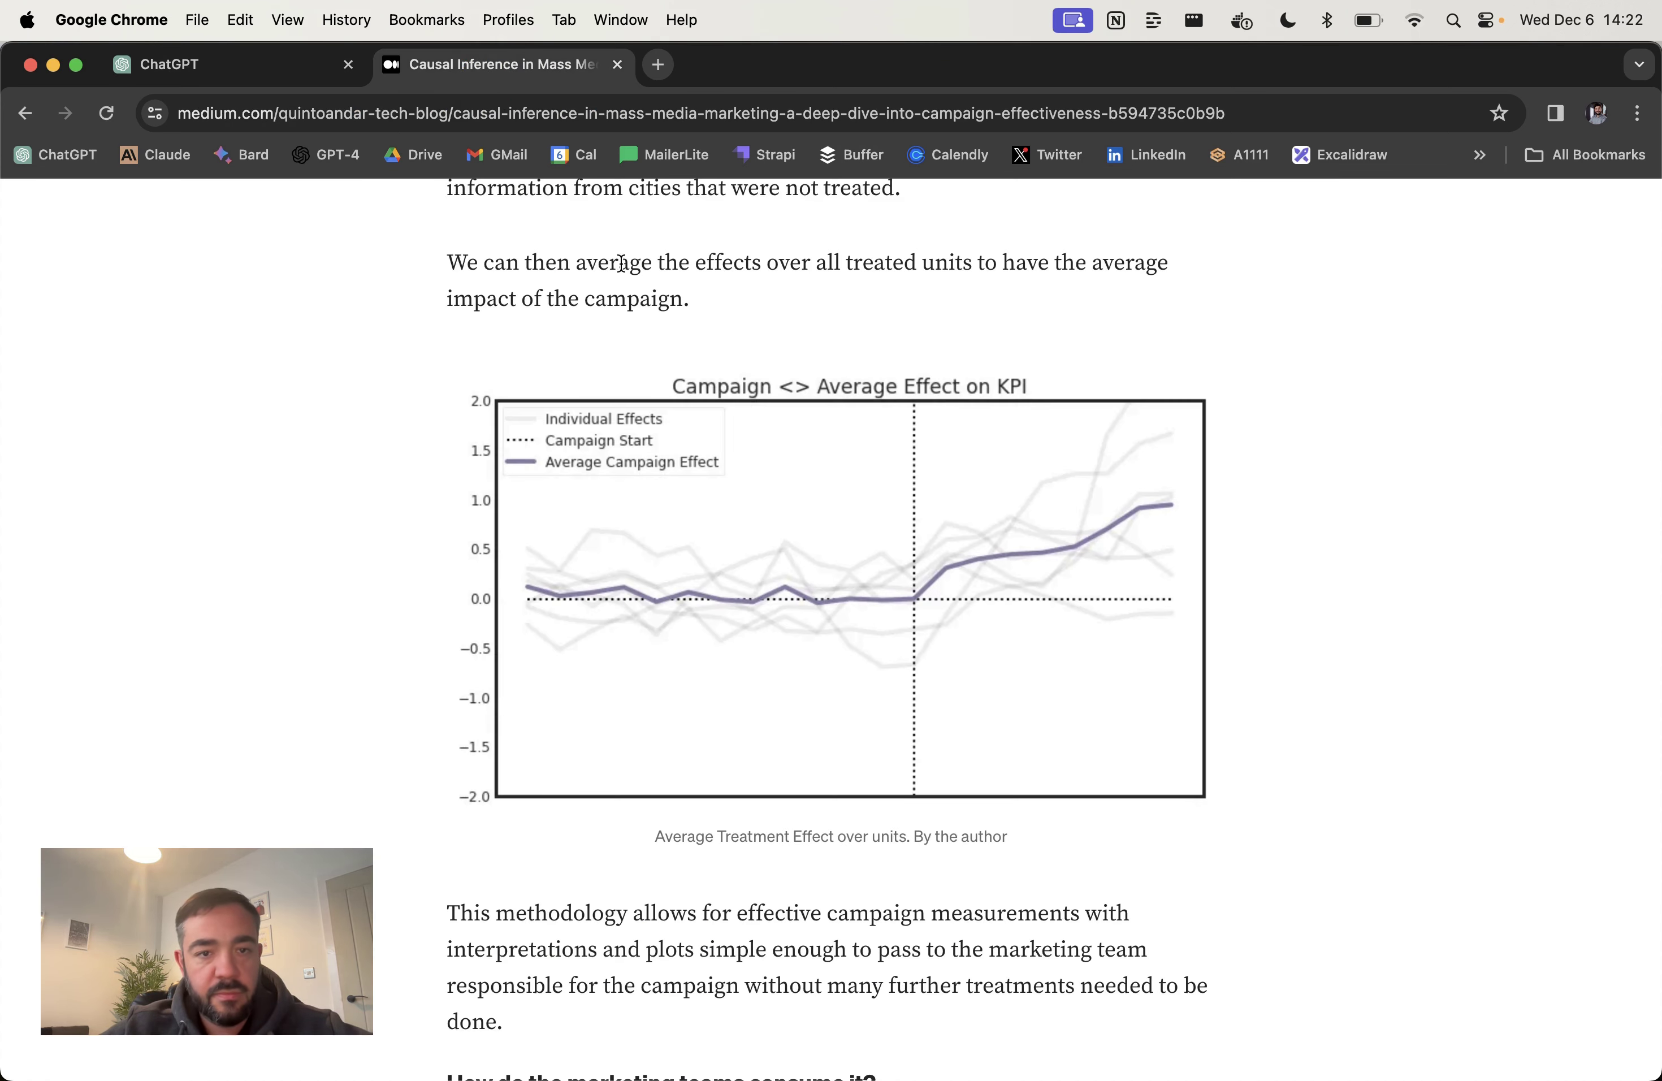
{"action": "left_click", "coordinate": [448, 105]}
{"action": "key", "text": "super+c"}
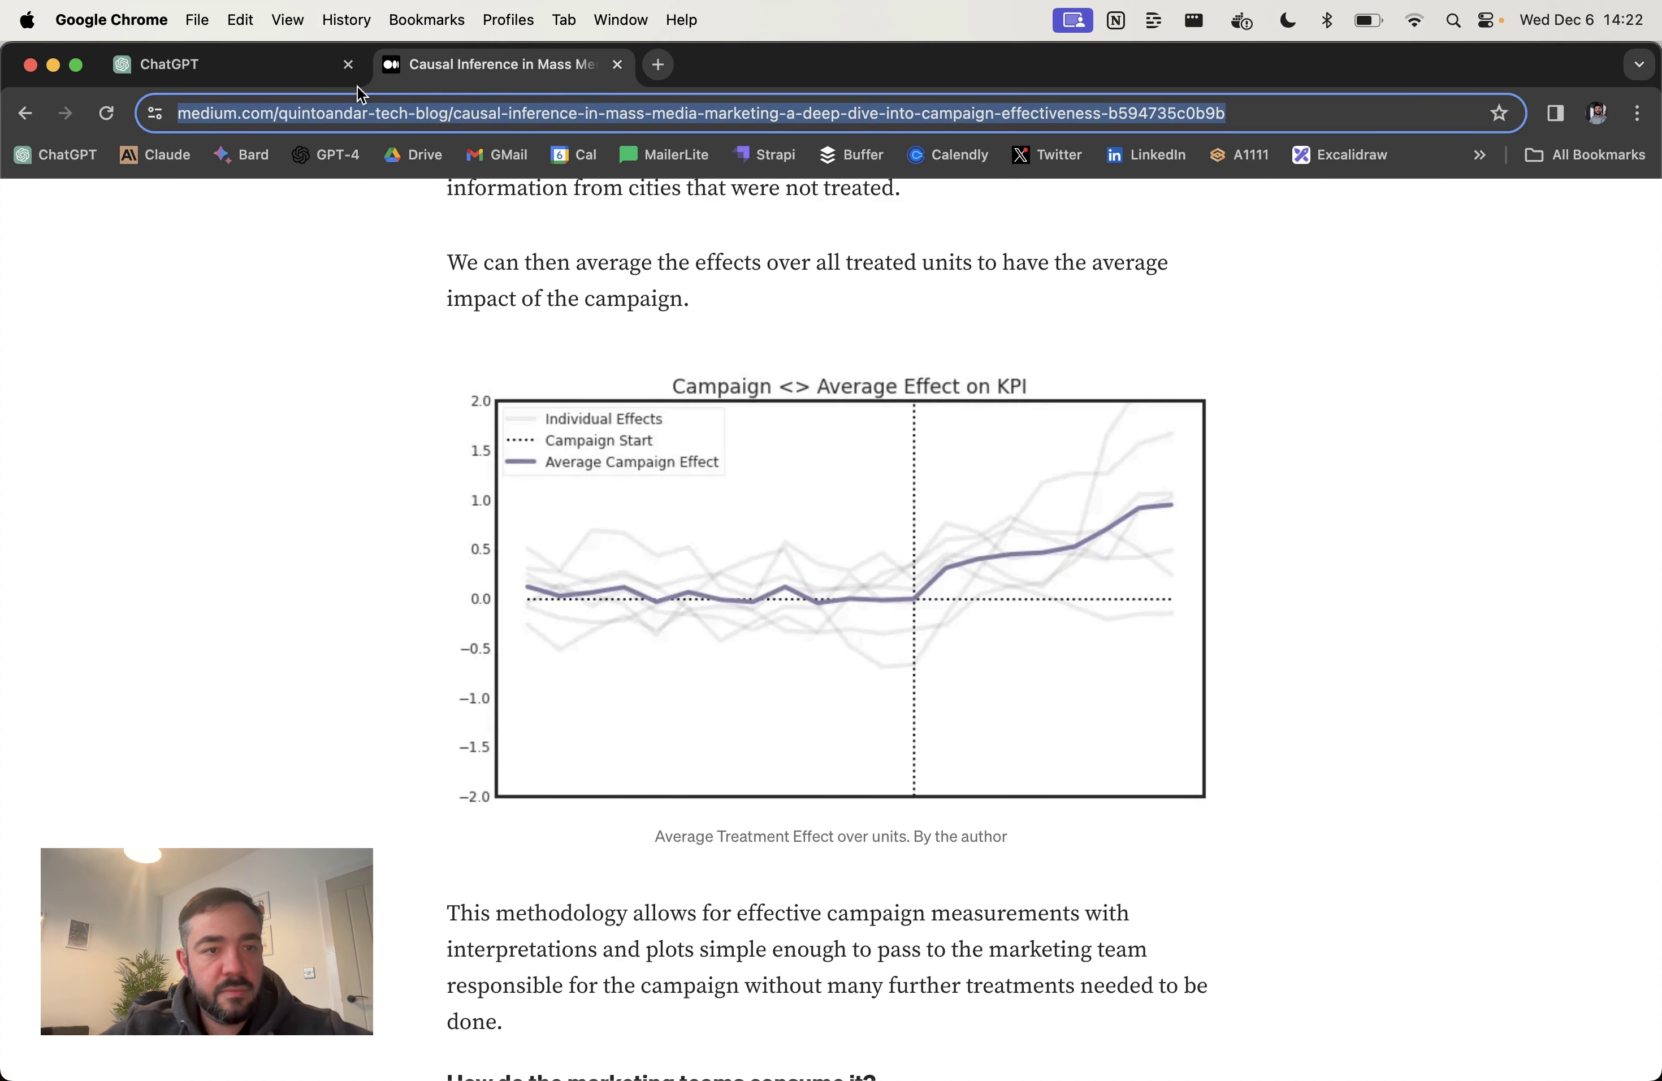
{"action": "left_click", "coordinate": [265, 71]}
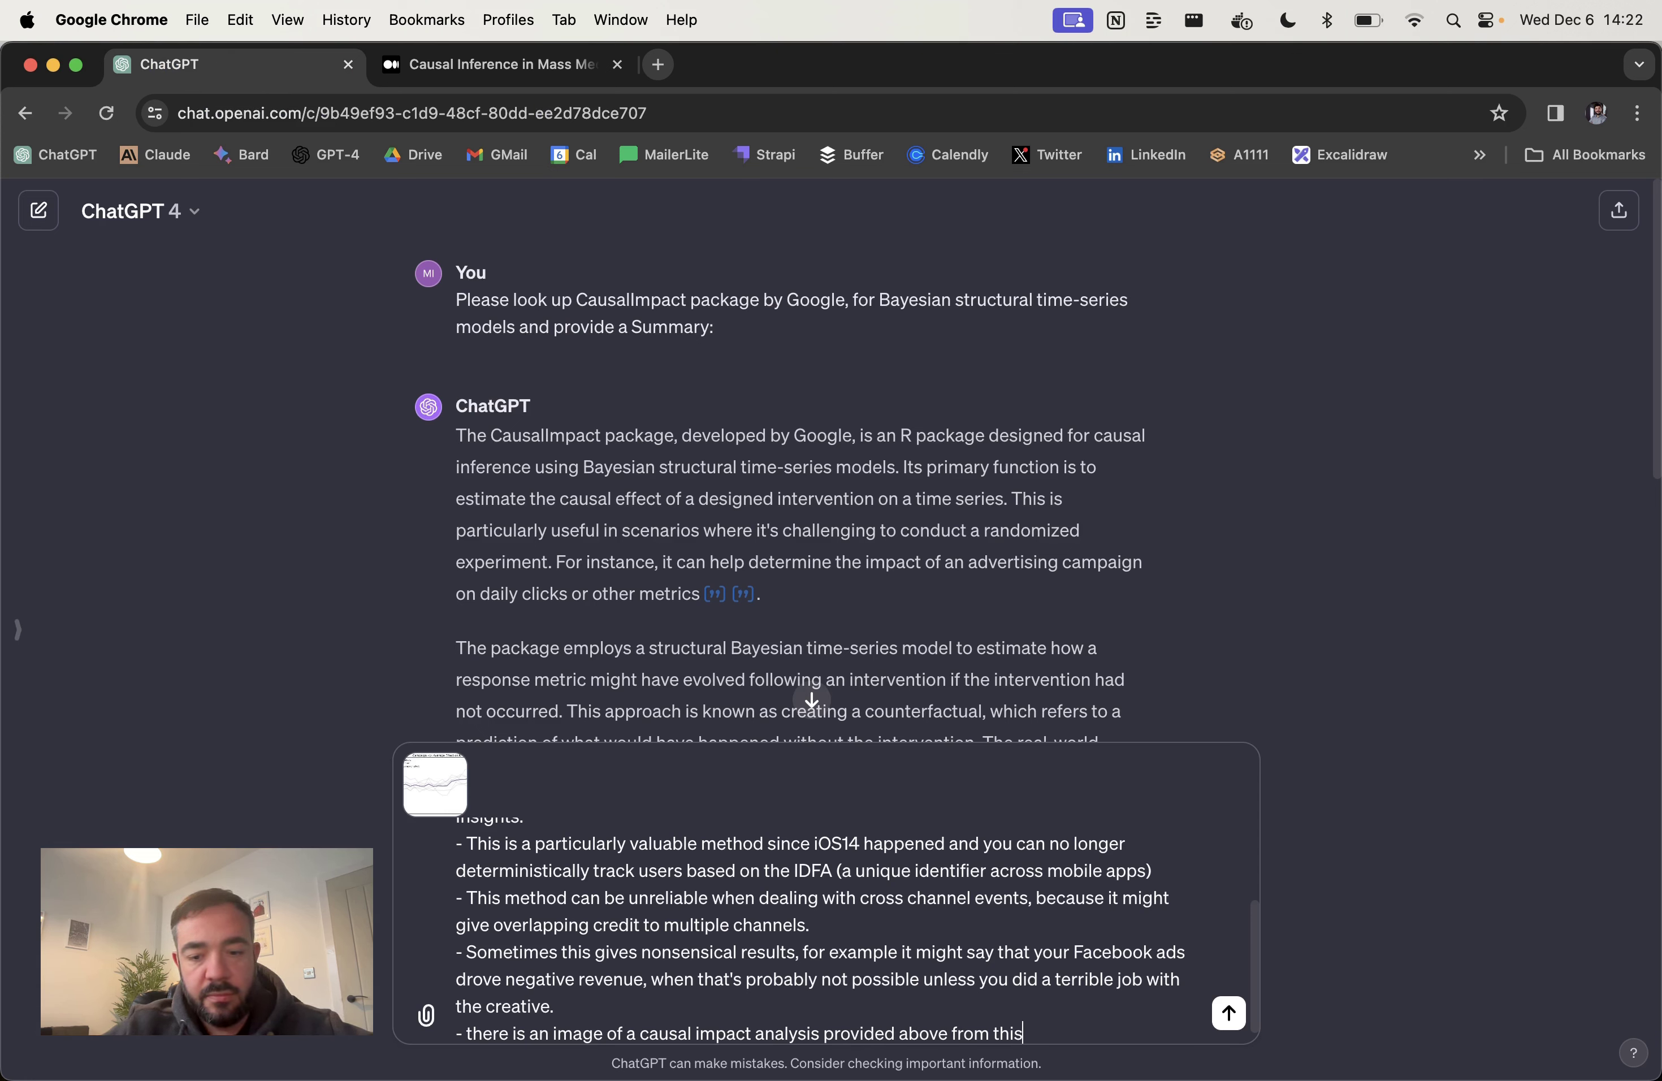
{"action": "type", "text": "blog post:"}
{"action": "key", "text": "super+v"}
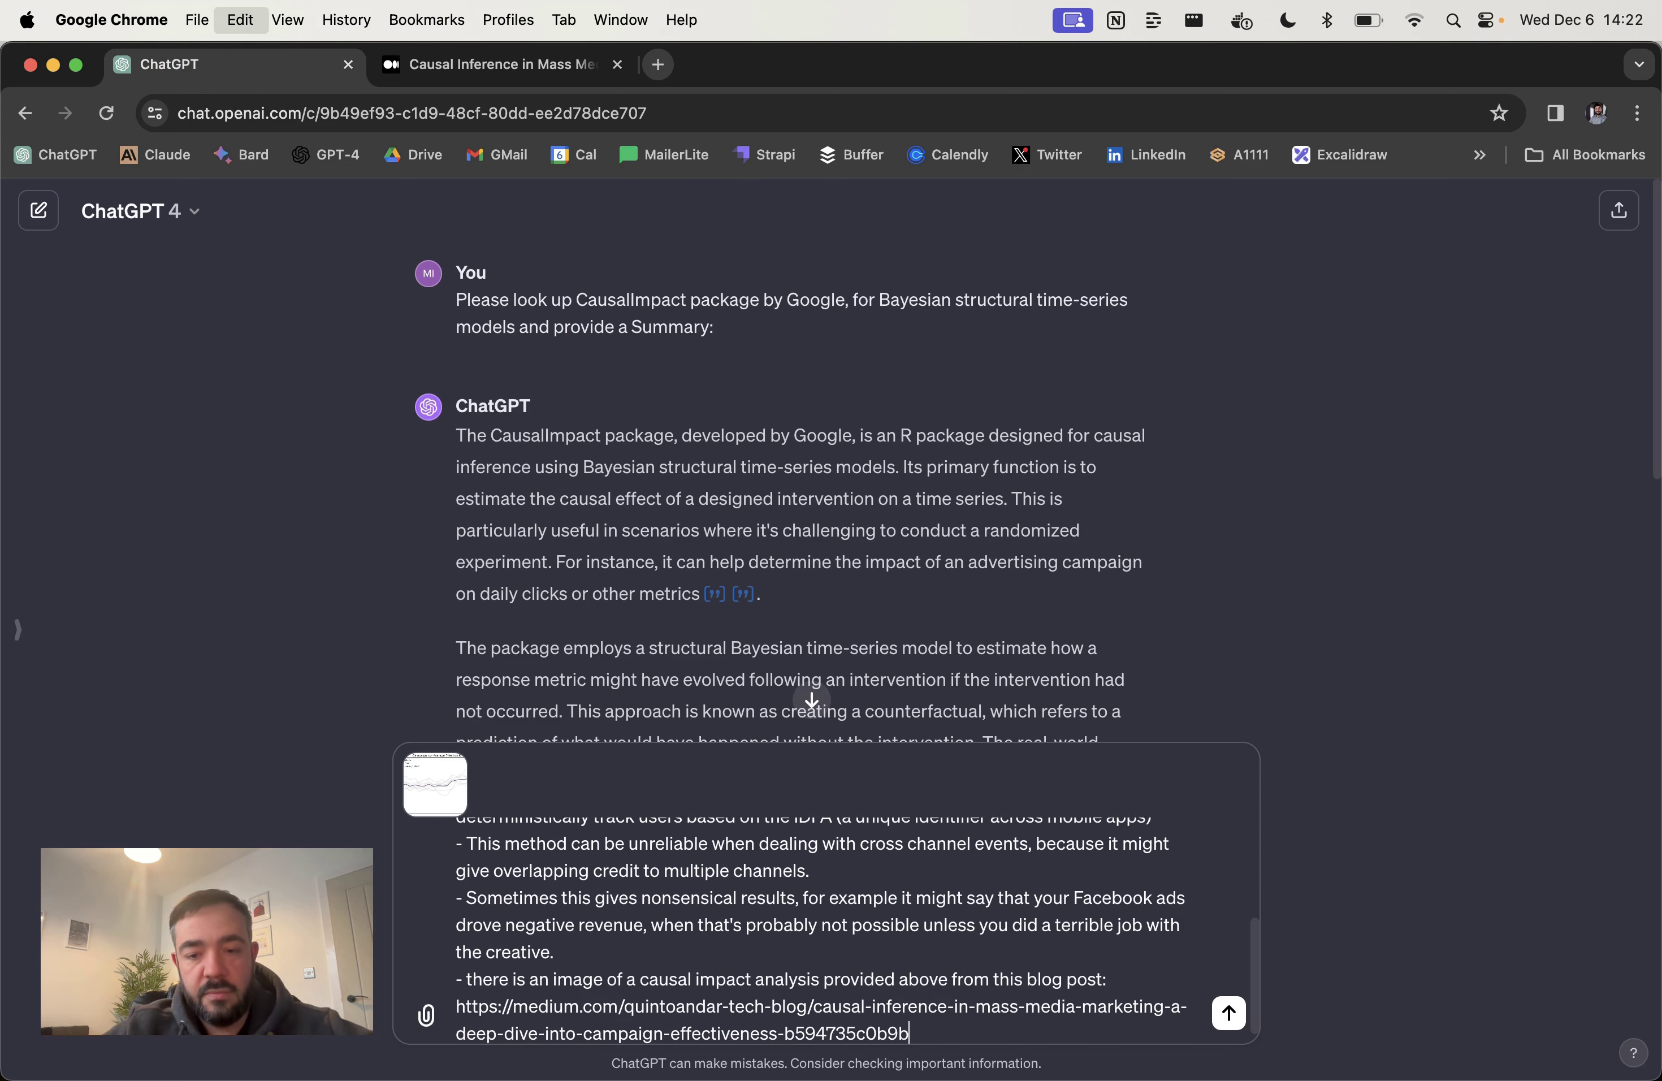
{"action": "scroll", "coordinate": [955, 951], "scroll_direction": "down", "scroll_amount": 1}
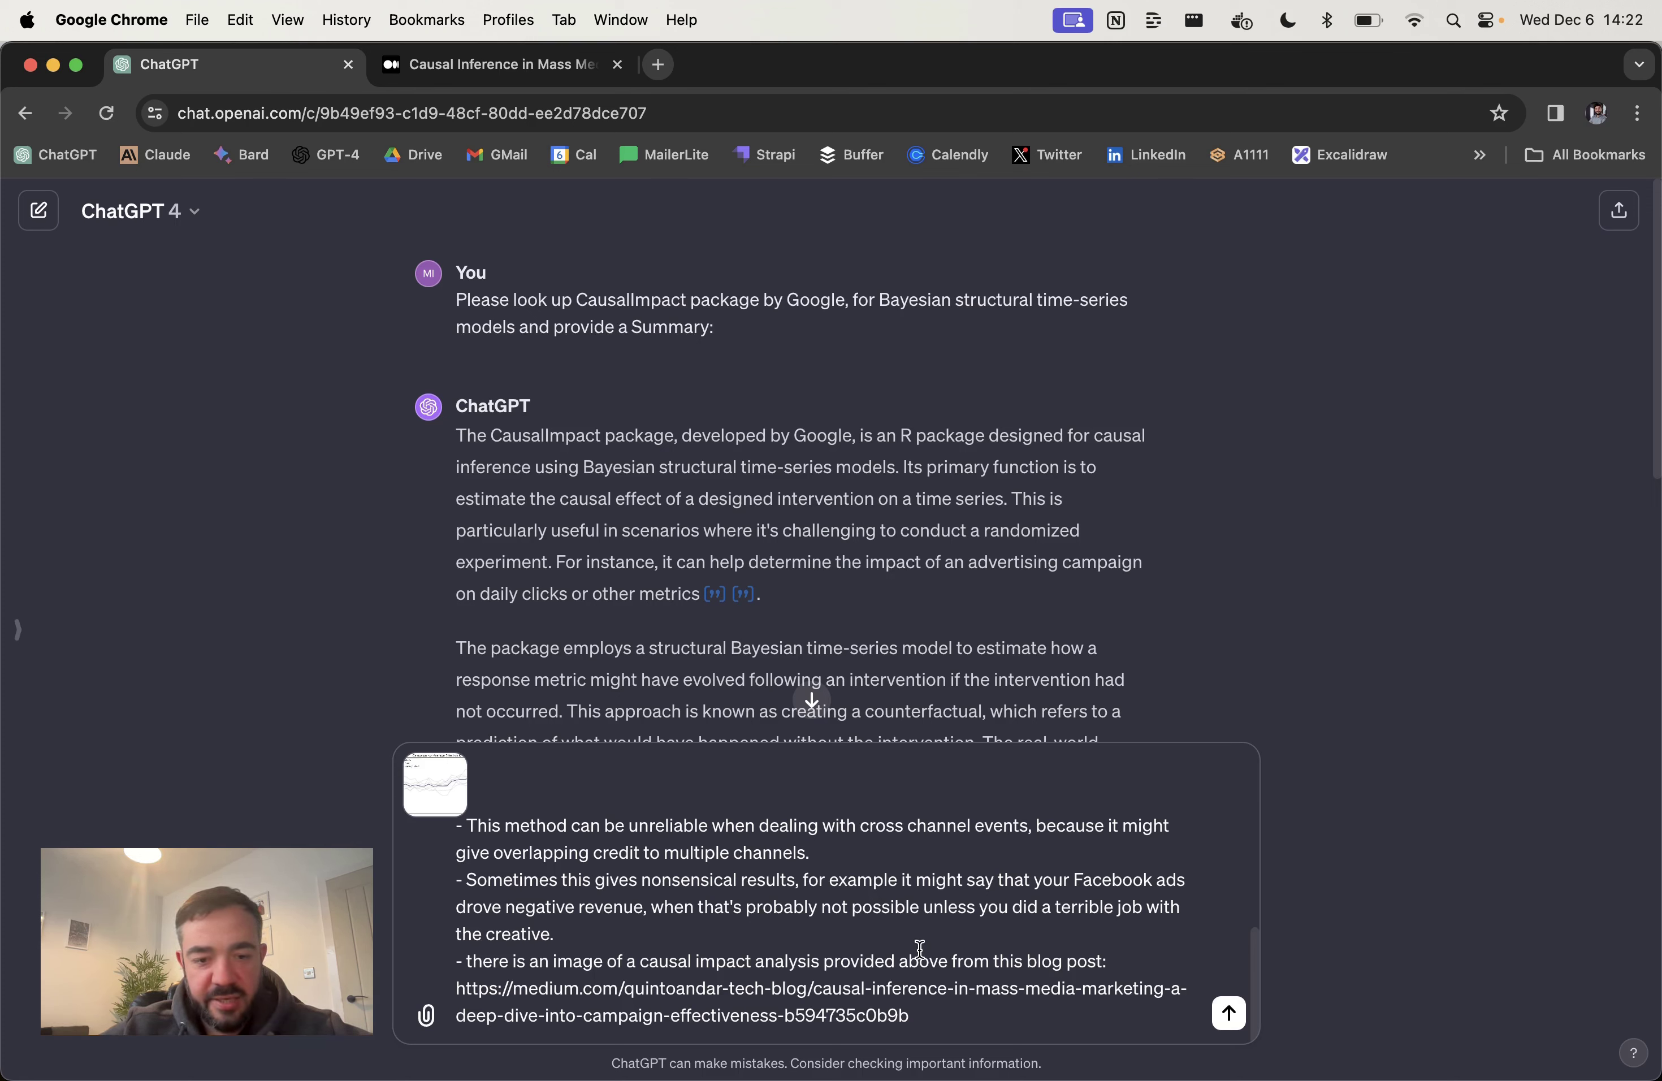
{"action": "key", "text": "Return"}
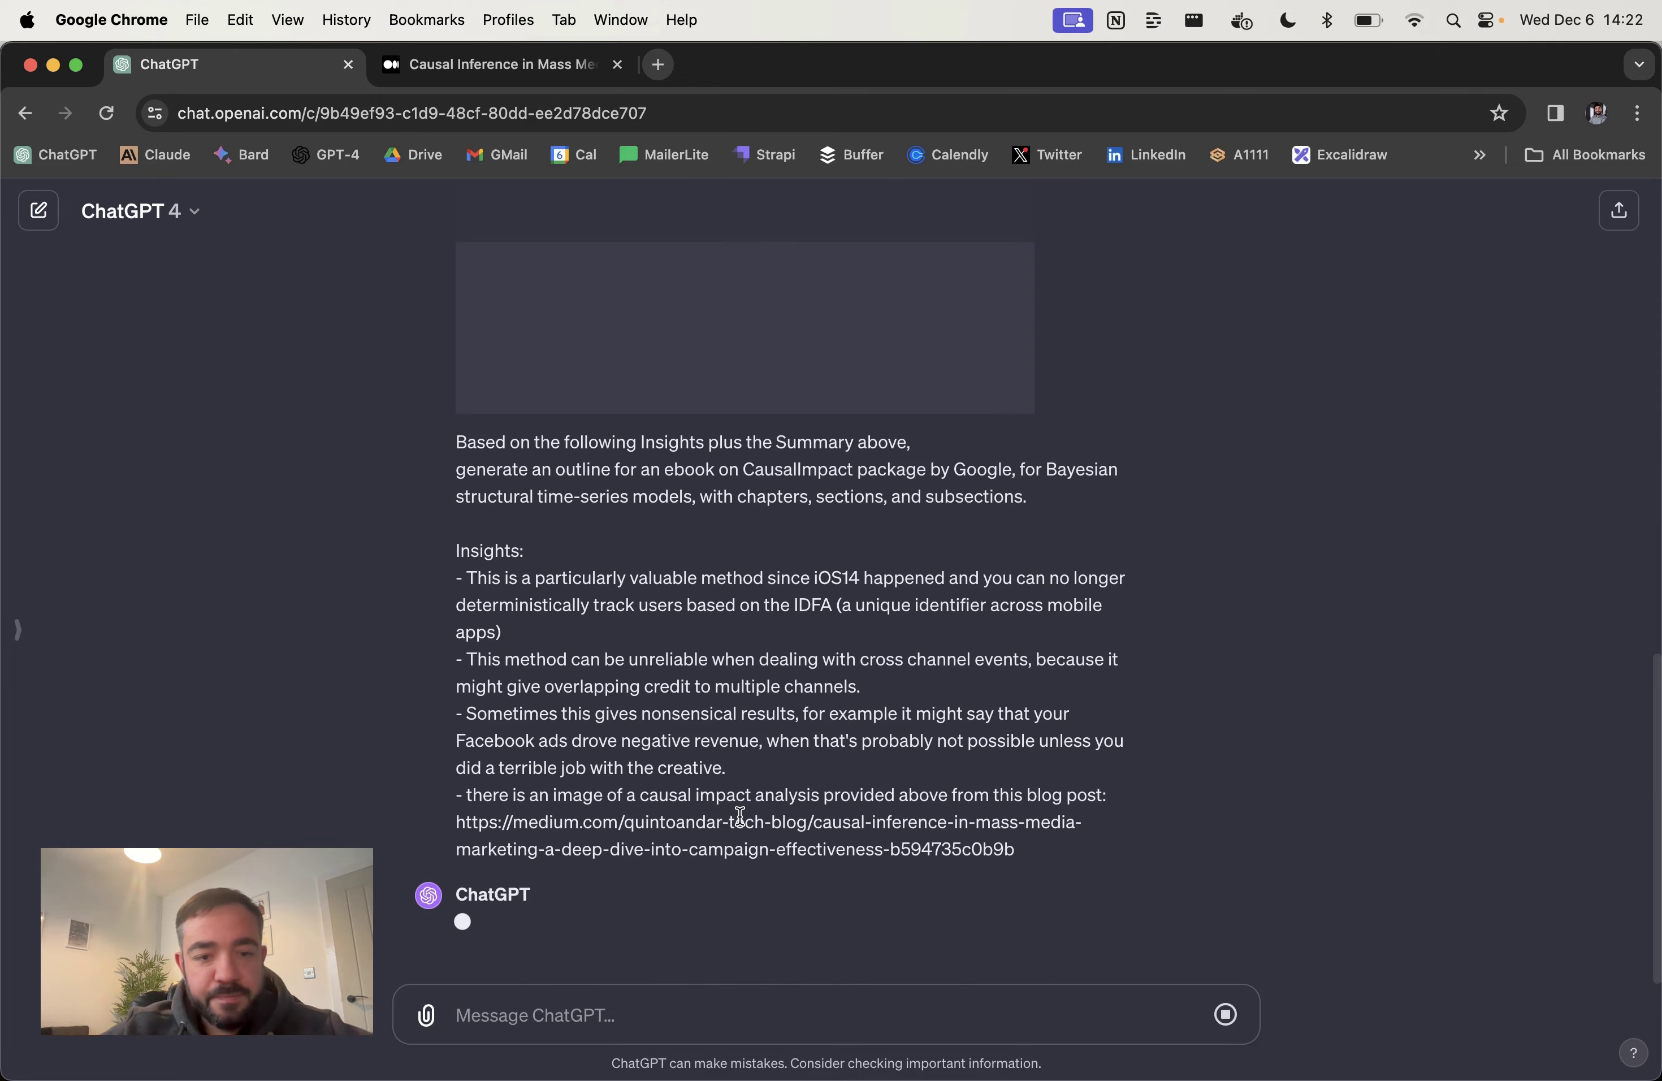
Step: Scroll through the streaming seven-chapter outline, with the chart case study in Subsection 3.3.2
{"action": "scroll", "coordinate": [552, 502], "scroll_direction": "up", "scroll_amount": 3}
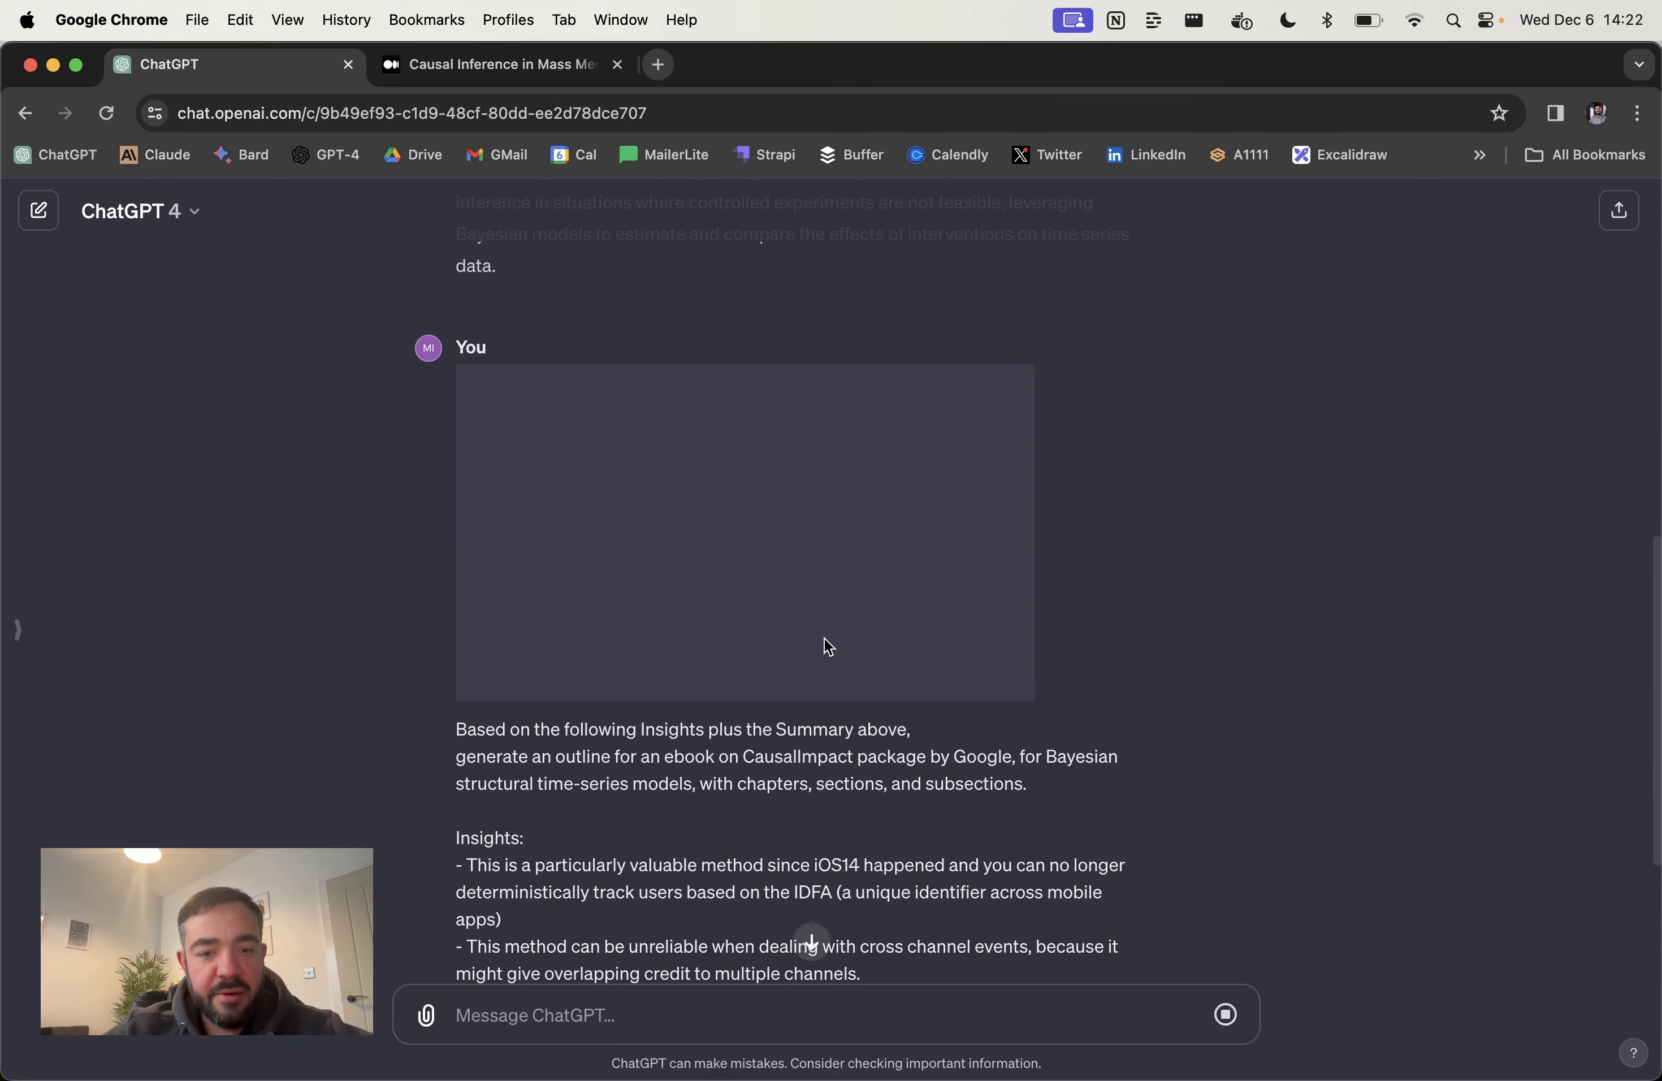
{"action": "scroll", "coordinate": [823, 637], "scroll_direction": "down", "scroll_amount": 3}
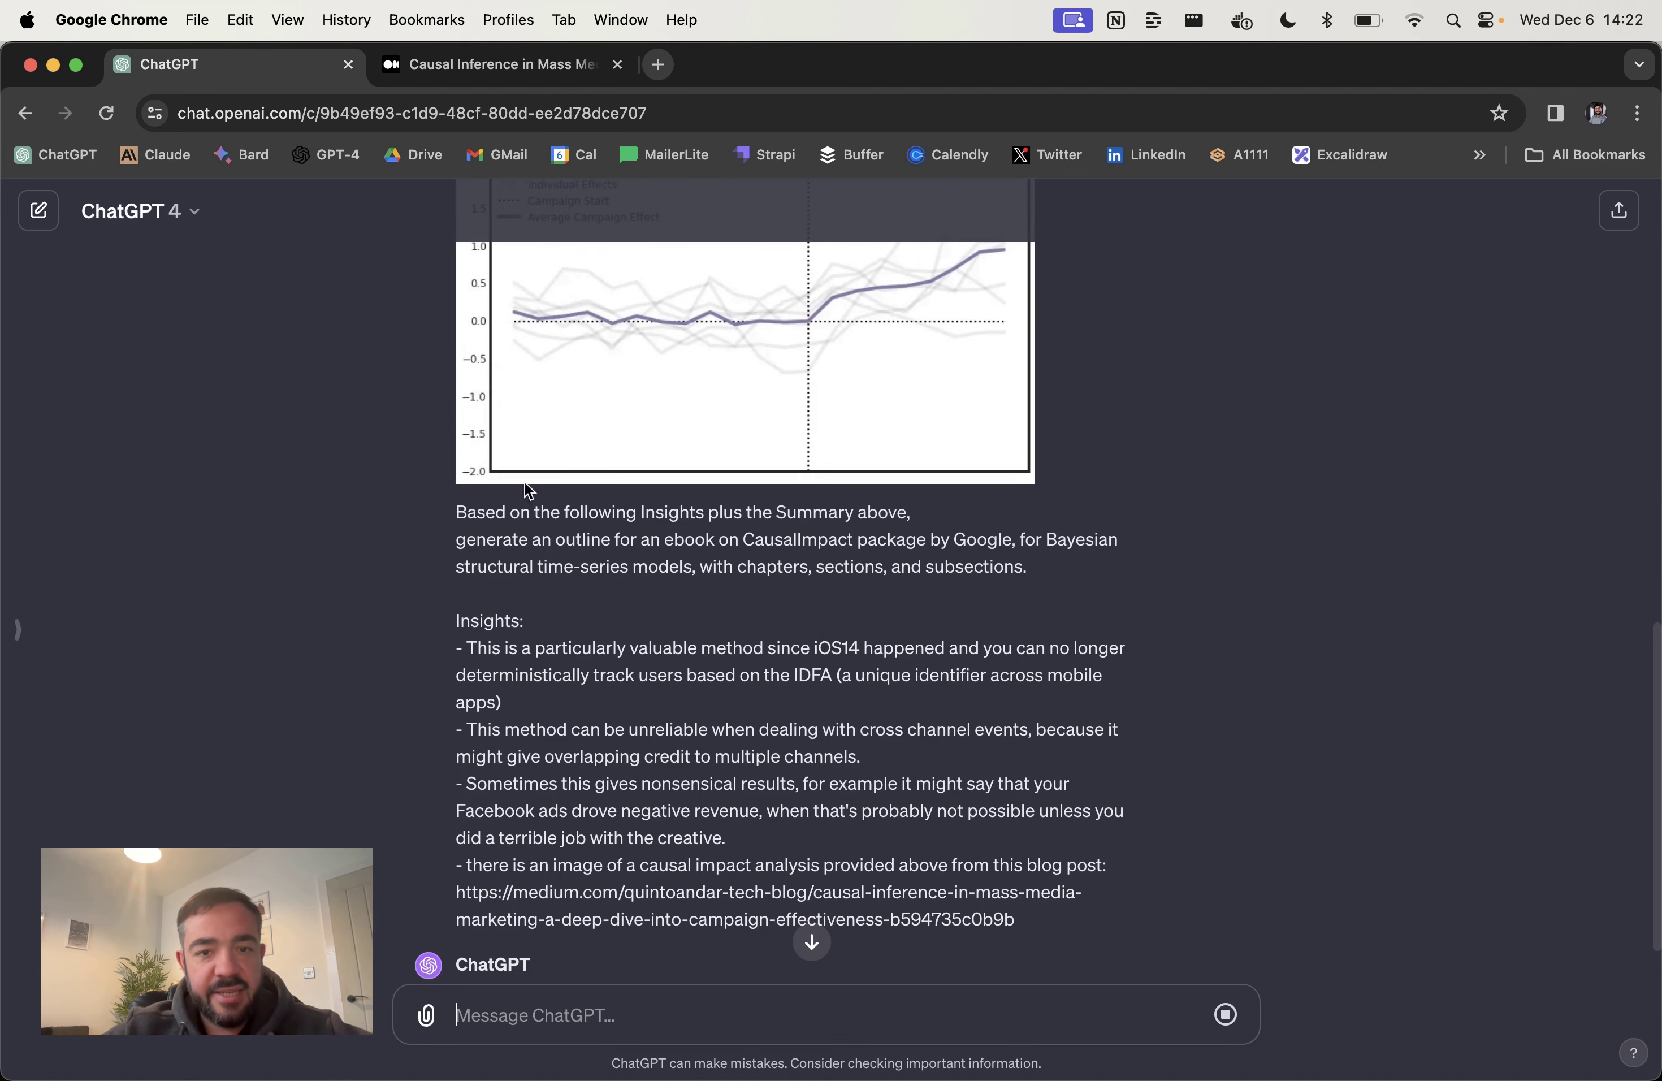
{"action": "scroll", "coordinate": [623, 705], "scroll_direction": "up", "scroll_amount": 3}
{"action": "scroll", "coordinate": [753, 702], "scroll_direction": "down", "scroll_amount": 4}
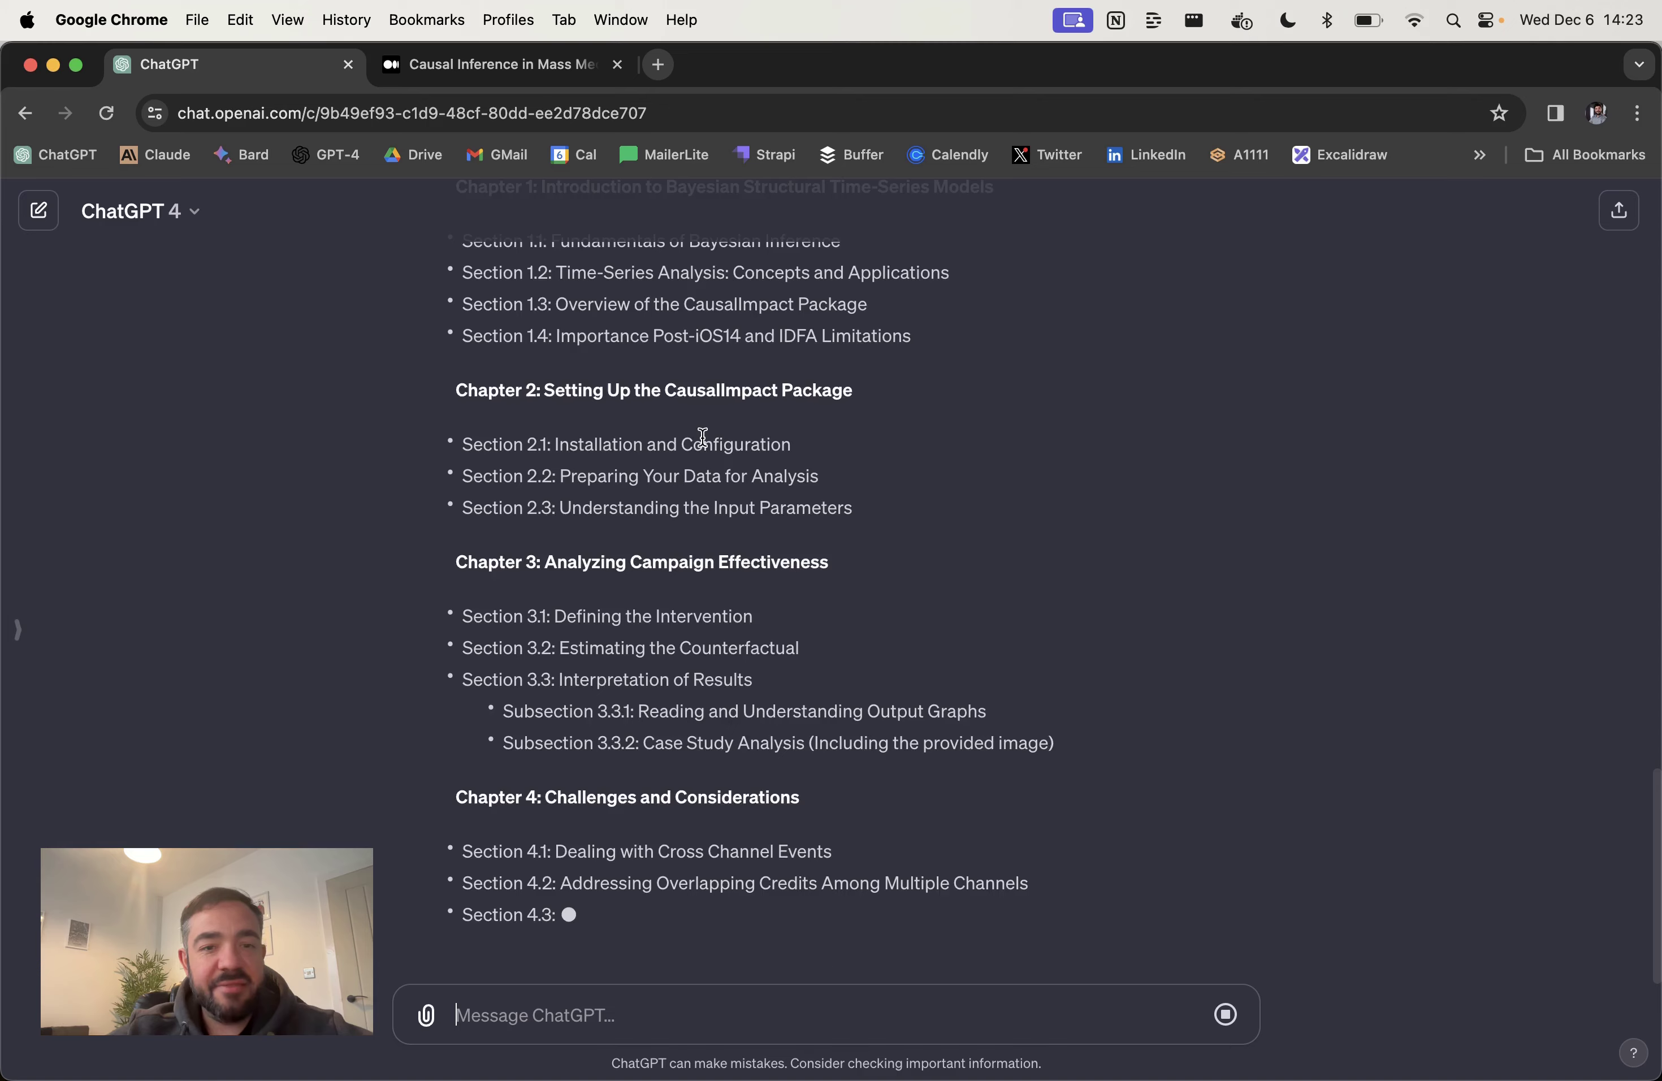
{"action": "scroll", "coordinate": [703, 436], "scroll_direction": "up", "scroll_amount": 3}
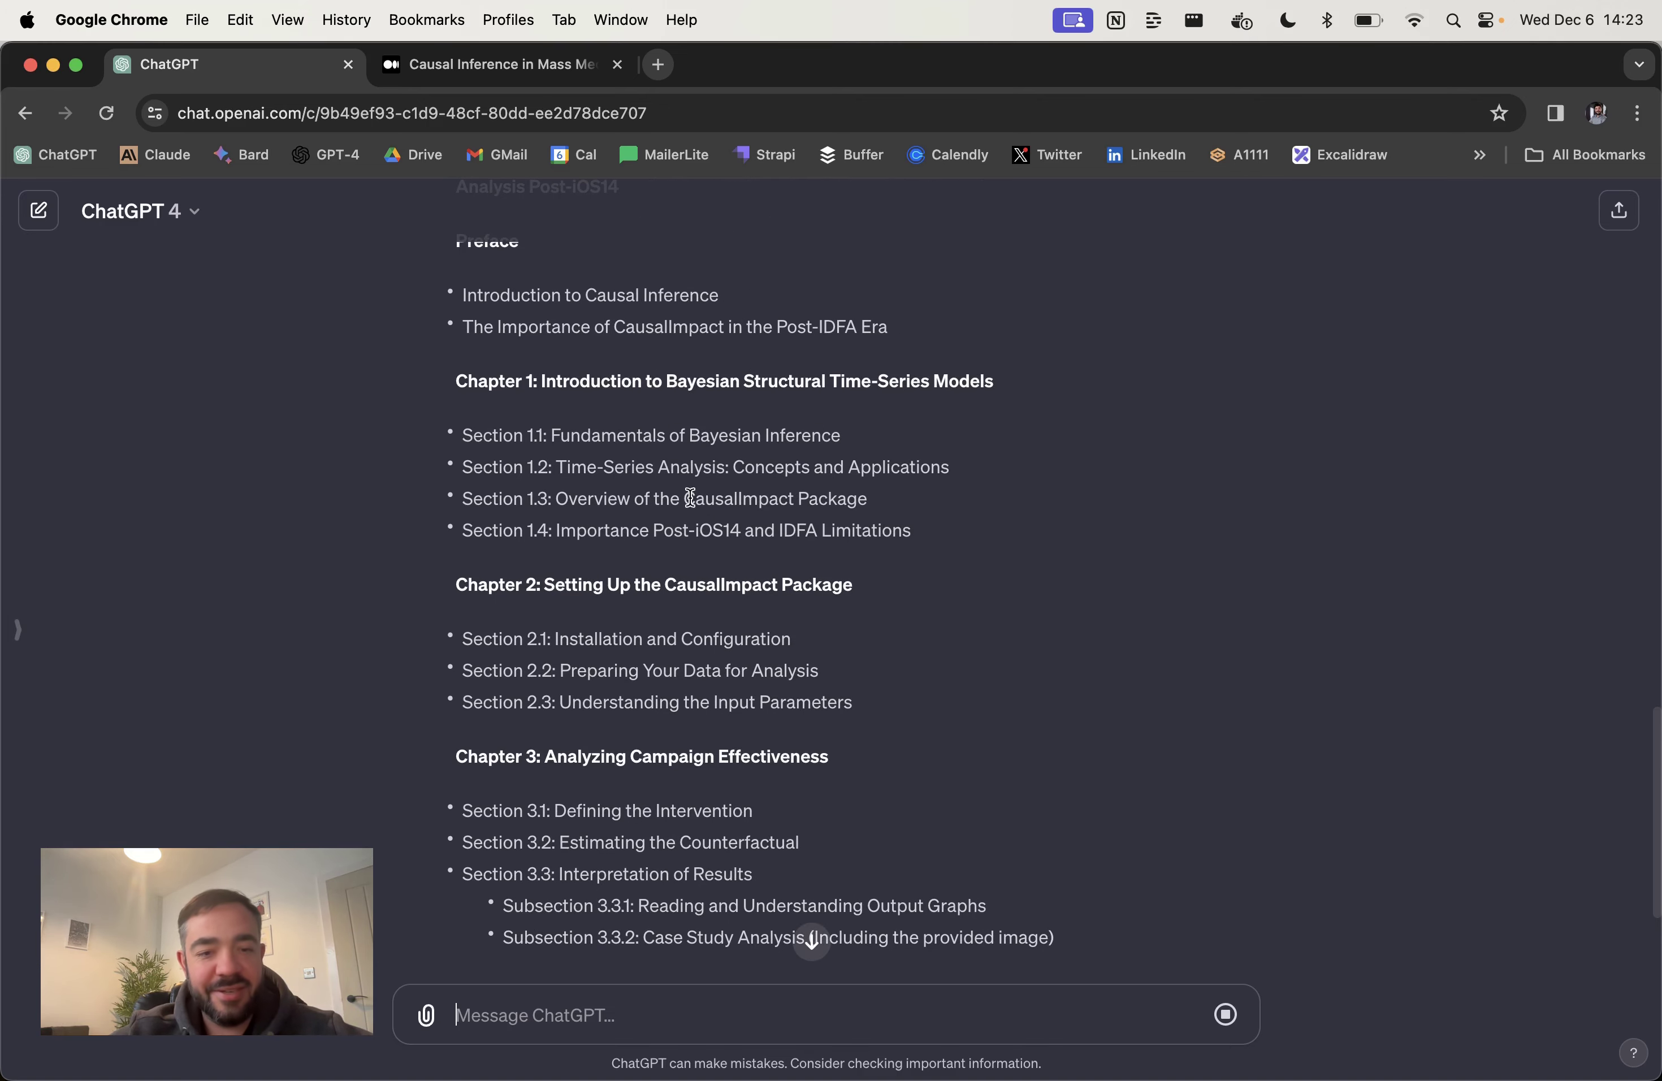
{"action": "scroll", "coordinate": [824, 667], "scroll_direction": "down", "scroll_amount": 4}
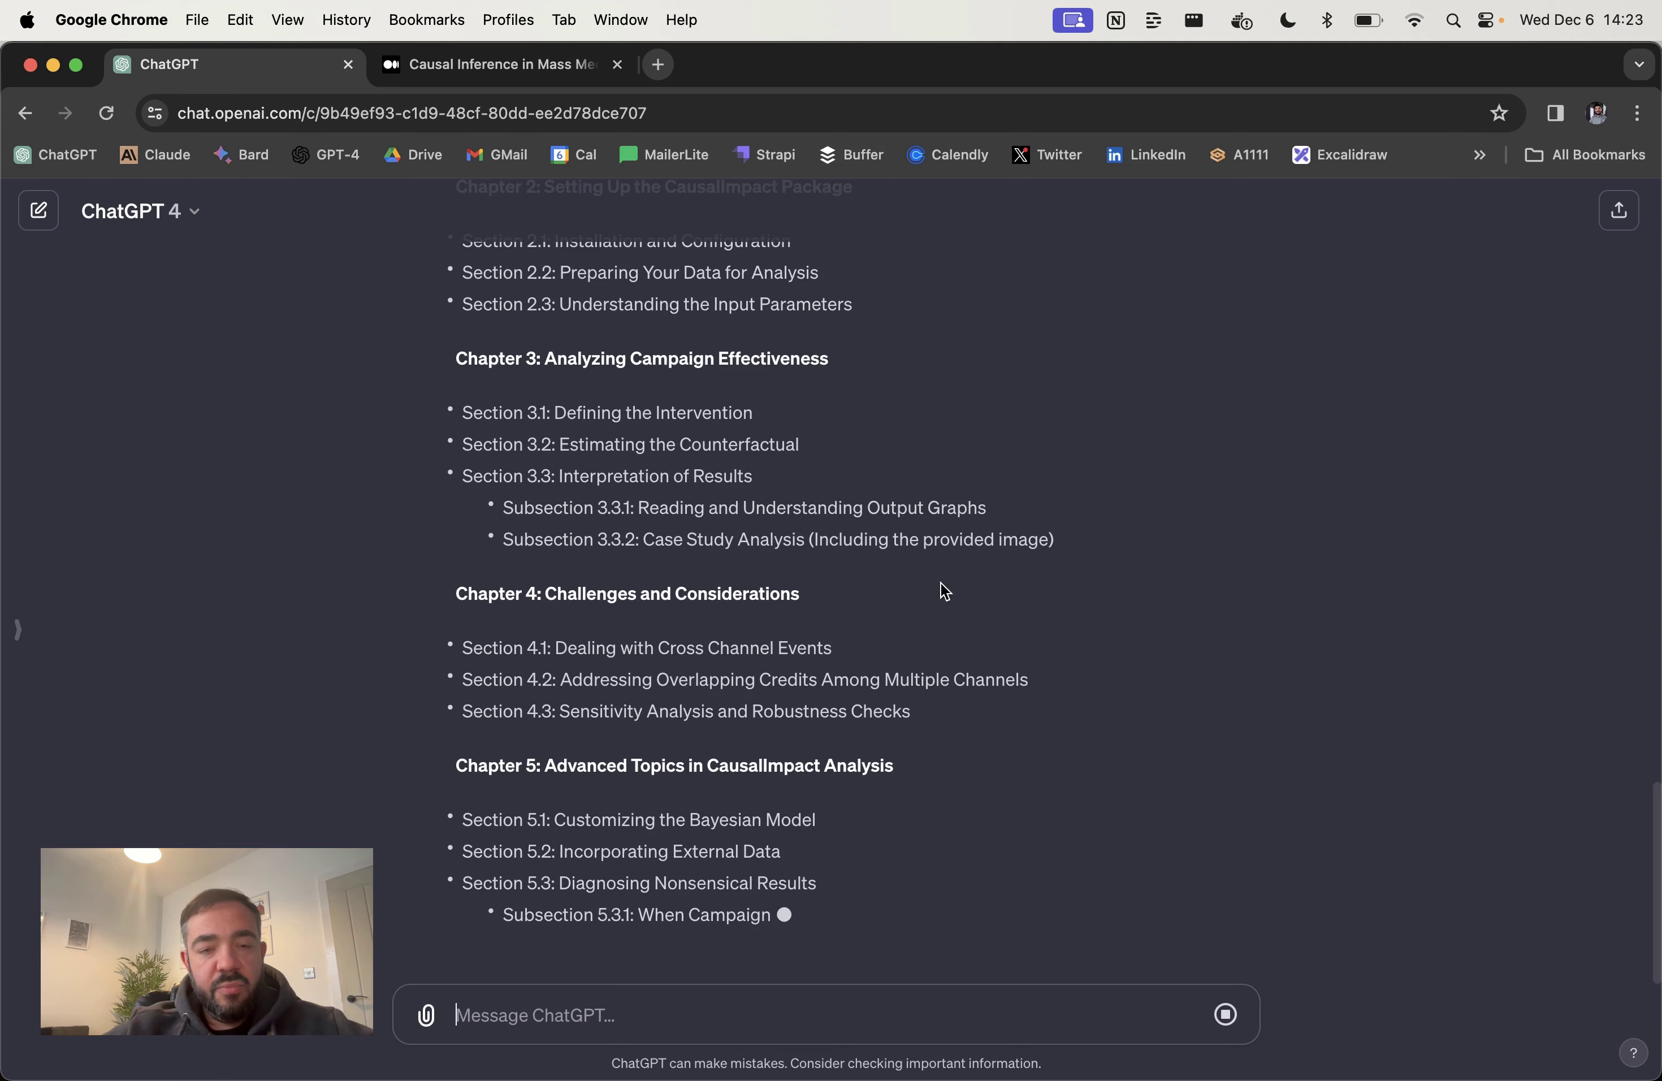
{"action": "scroll", "coordinate": [716, 435], "scroll_direction": "up", "scroll_amount": 2}
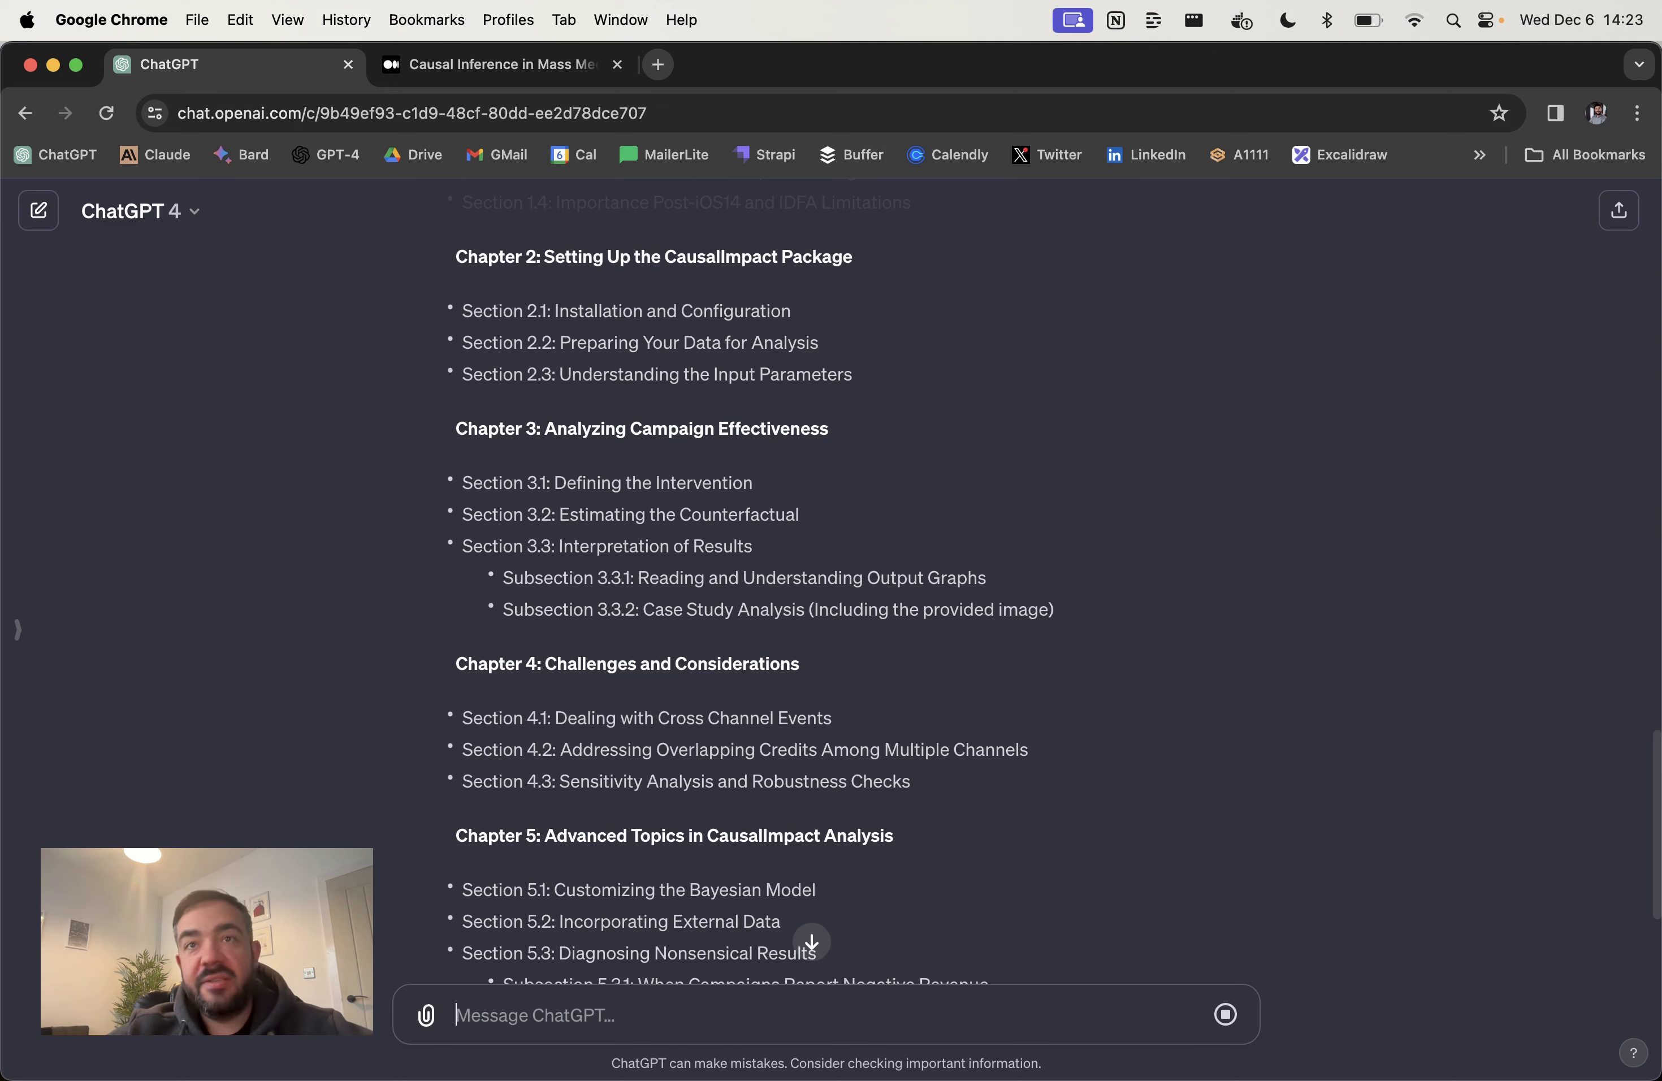
{"action": "scroll", "coordinate": [848, 586], "scroll_direction": "down", "scroll_amount": 5}
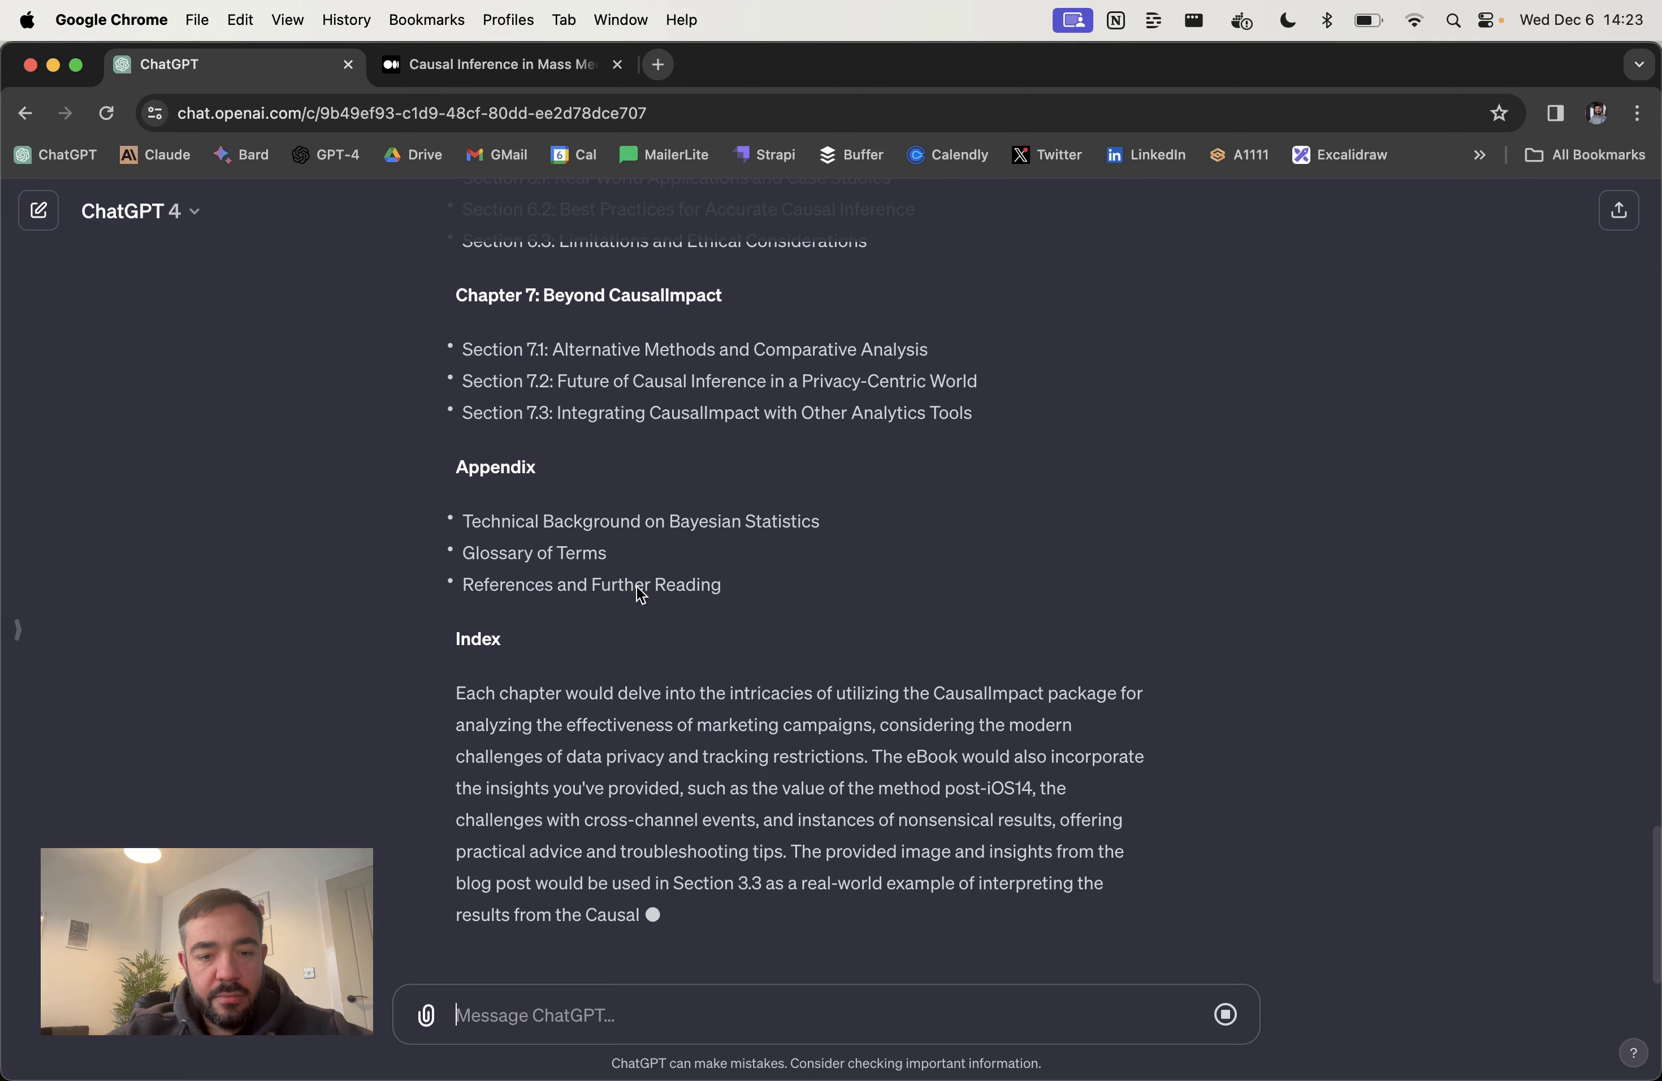
{"action": "scroll", "coordinate": [636, 585], "scroll_direction": "up", "scroll_amount": 15}
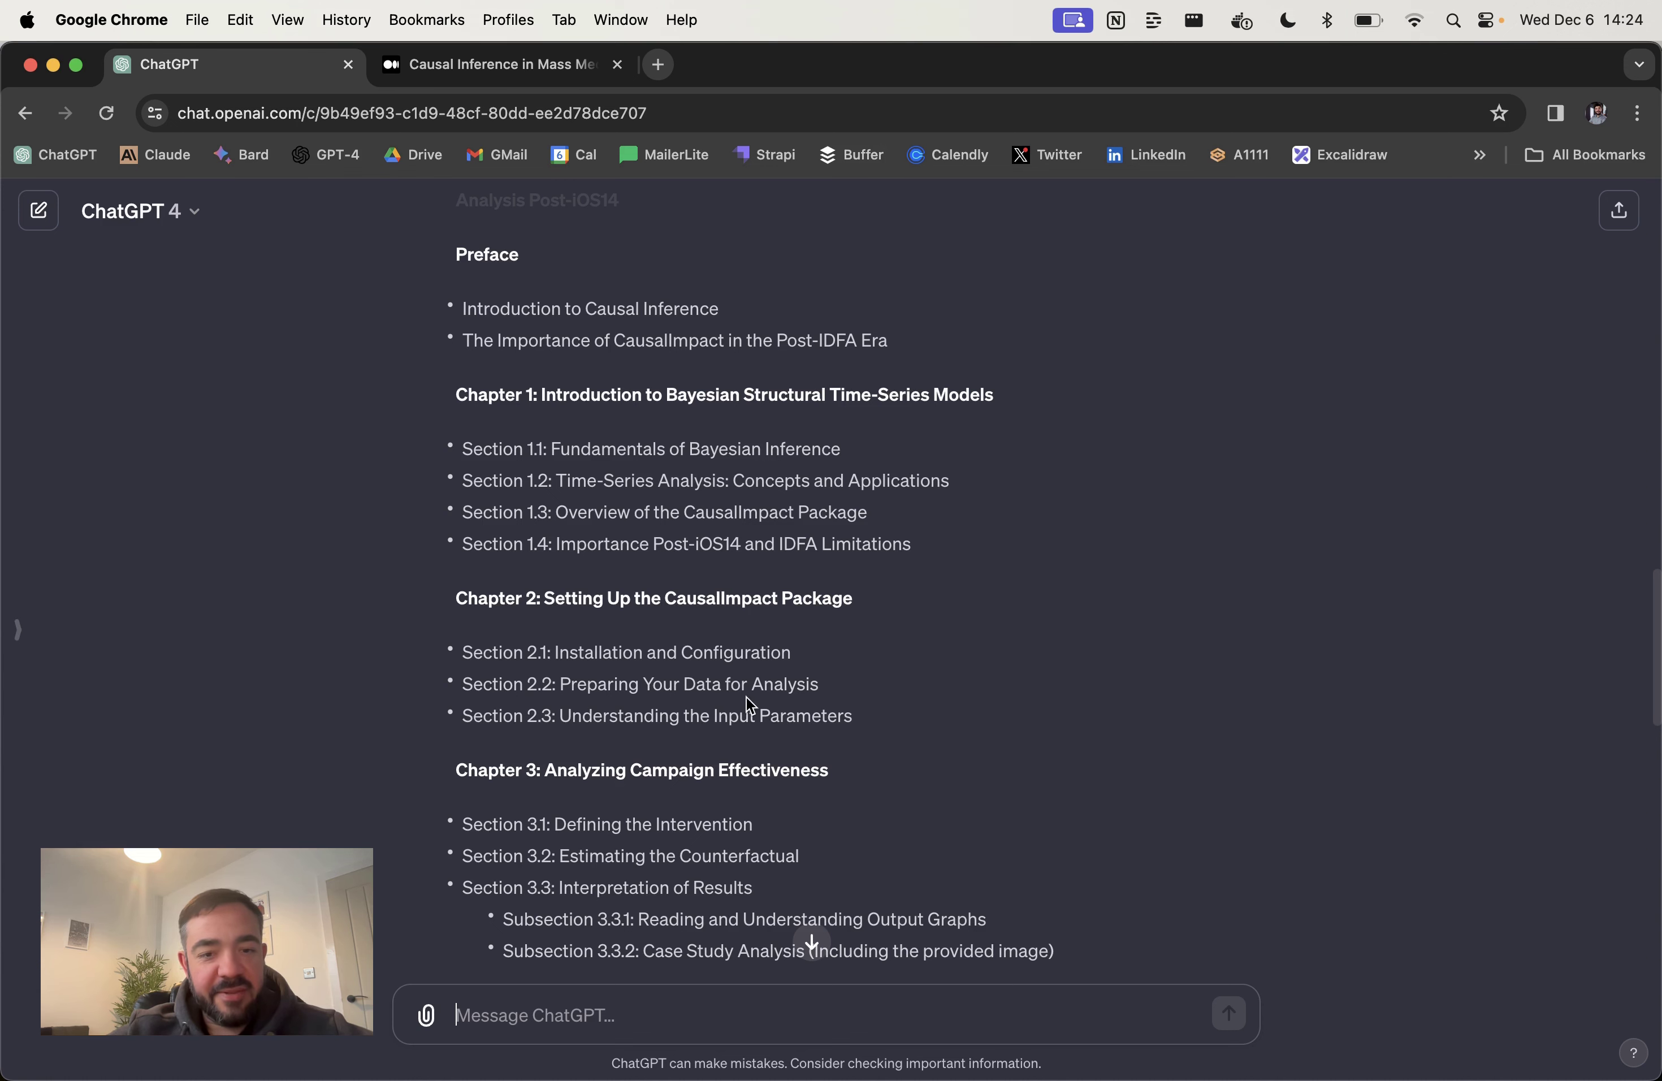
{"action": "scroll", "coordinate": [749, 703], "scroll_direction": "down", "scroll_amount": 3}
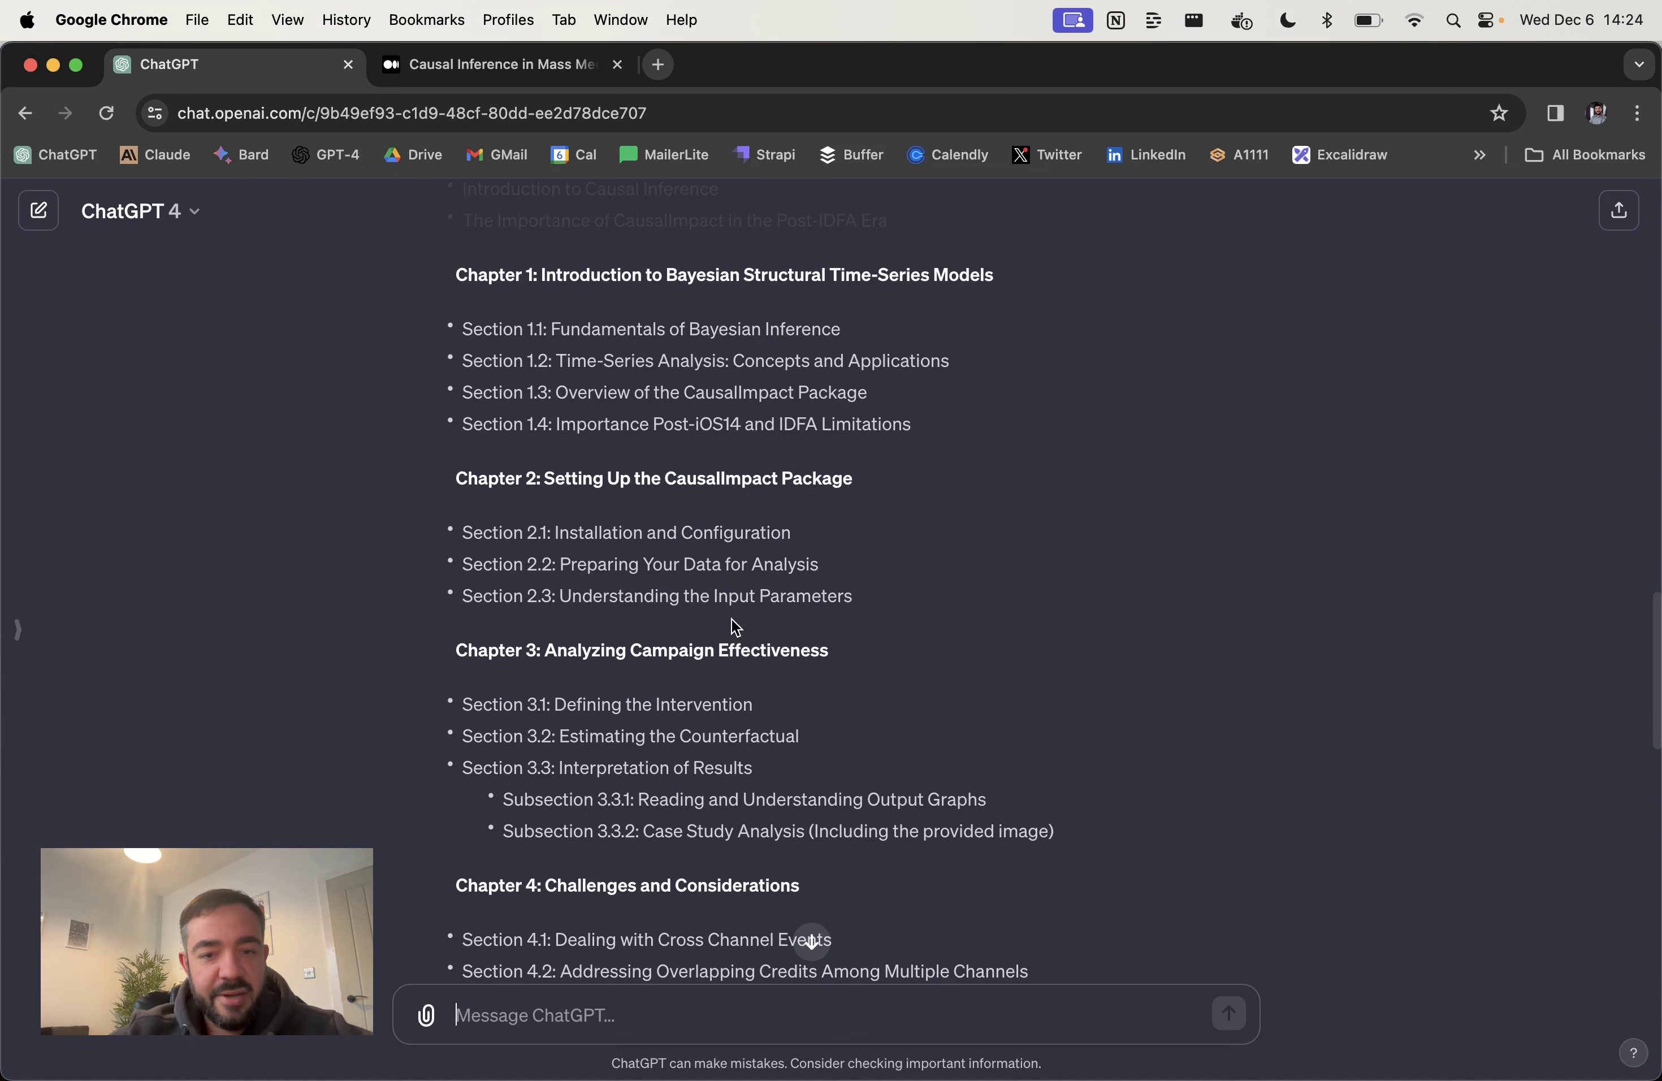
{"action": "scroll", "coordinate": [744, 653], "scroll_direction": "down", "scroll_amount": 5}
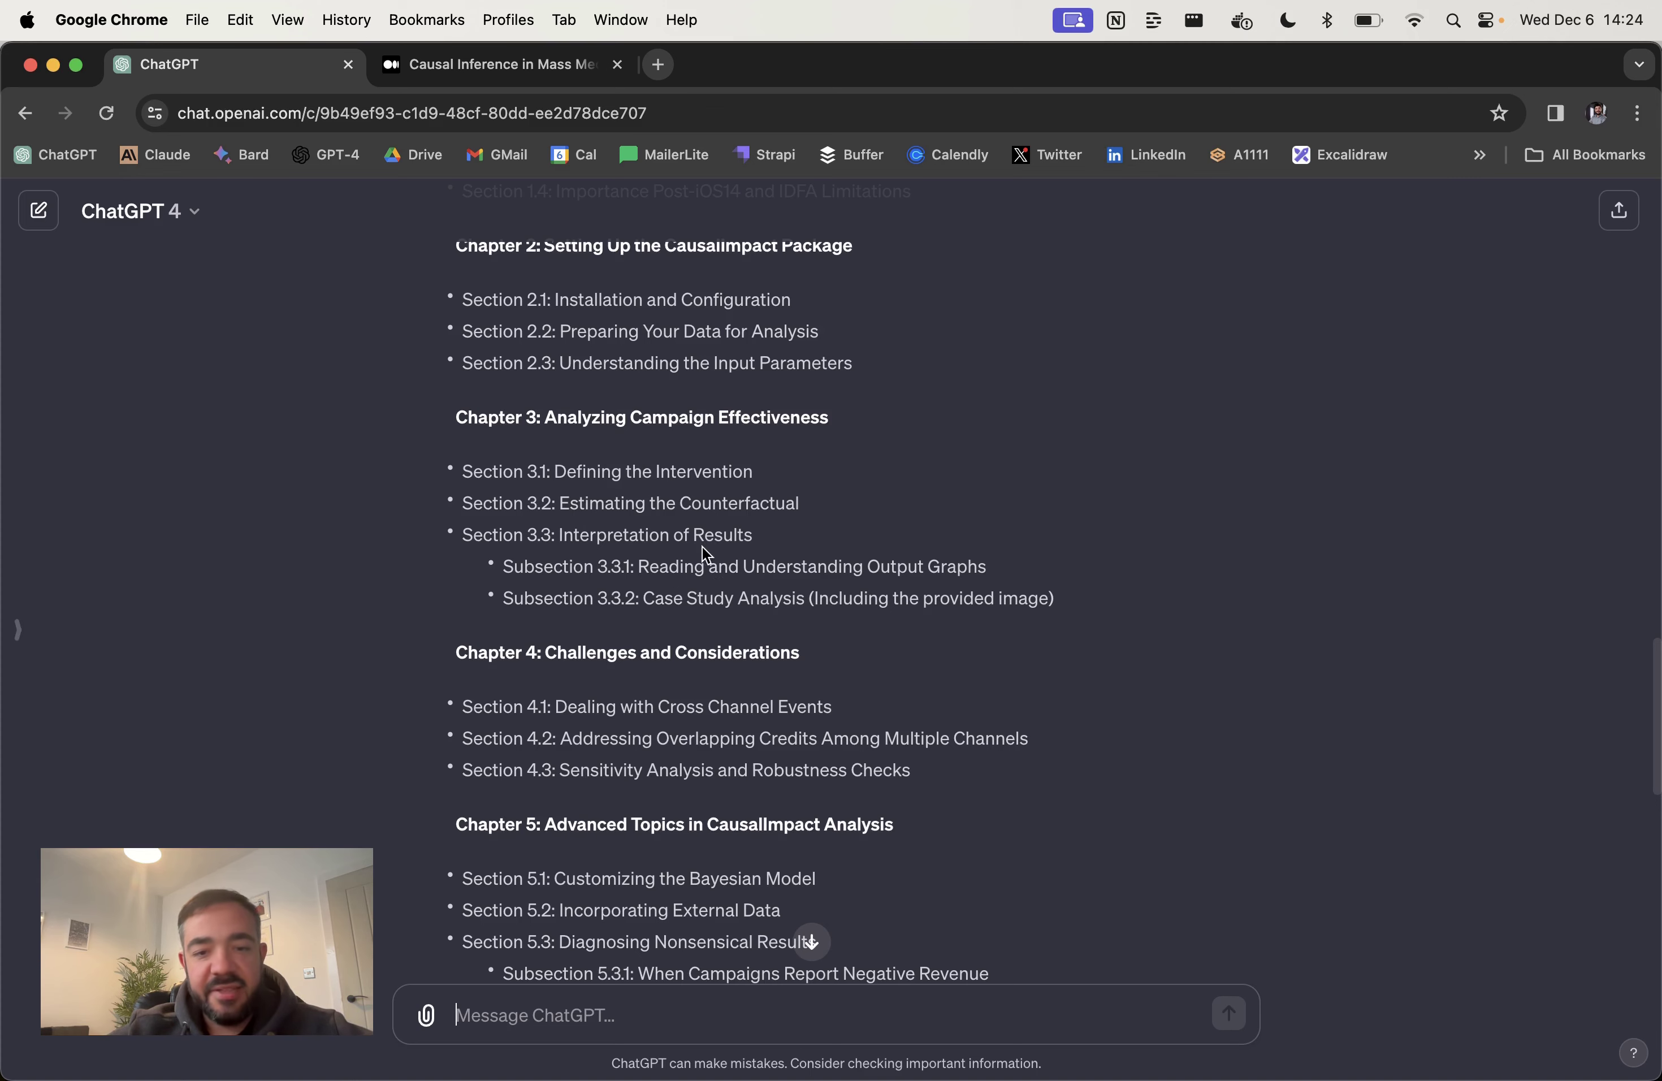
{"action": "scroll", "coordinate": [813, 467], "scroll_direction": "up", "scroll_amount": 20}
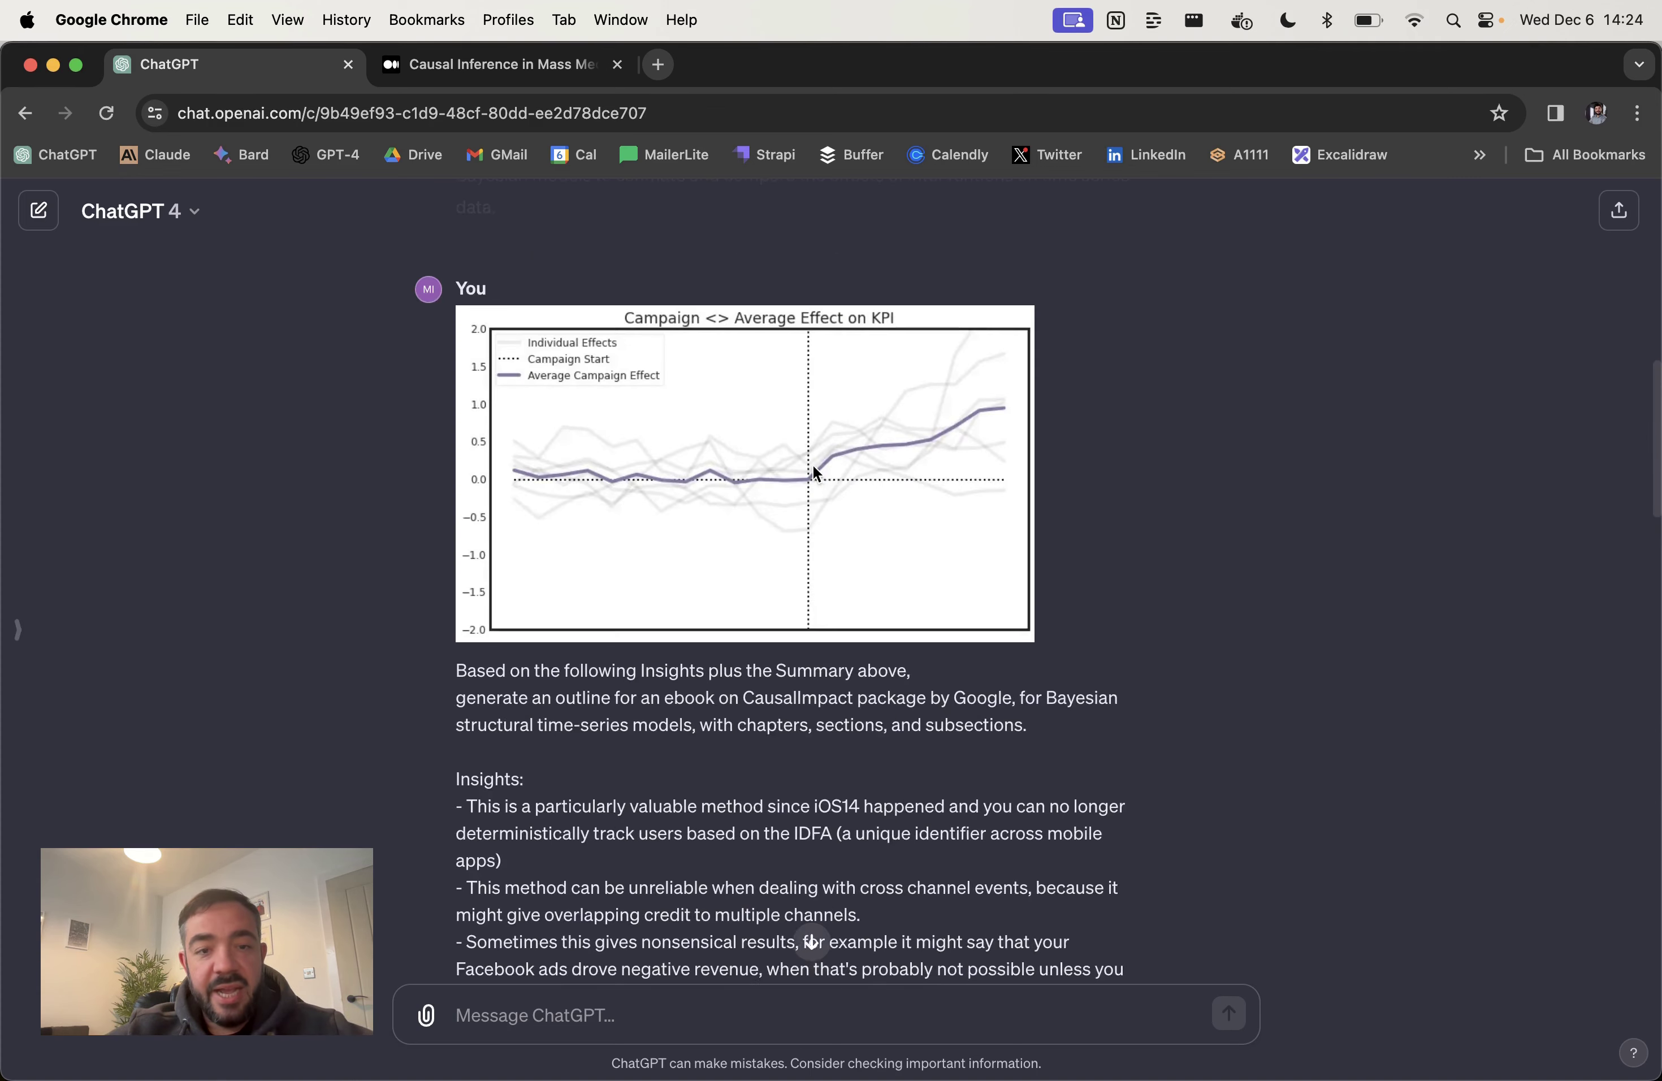
{"action": "scroll", "coordinate": [733, 439], "scroll_direction": "down", "scroll_amount": 20}
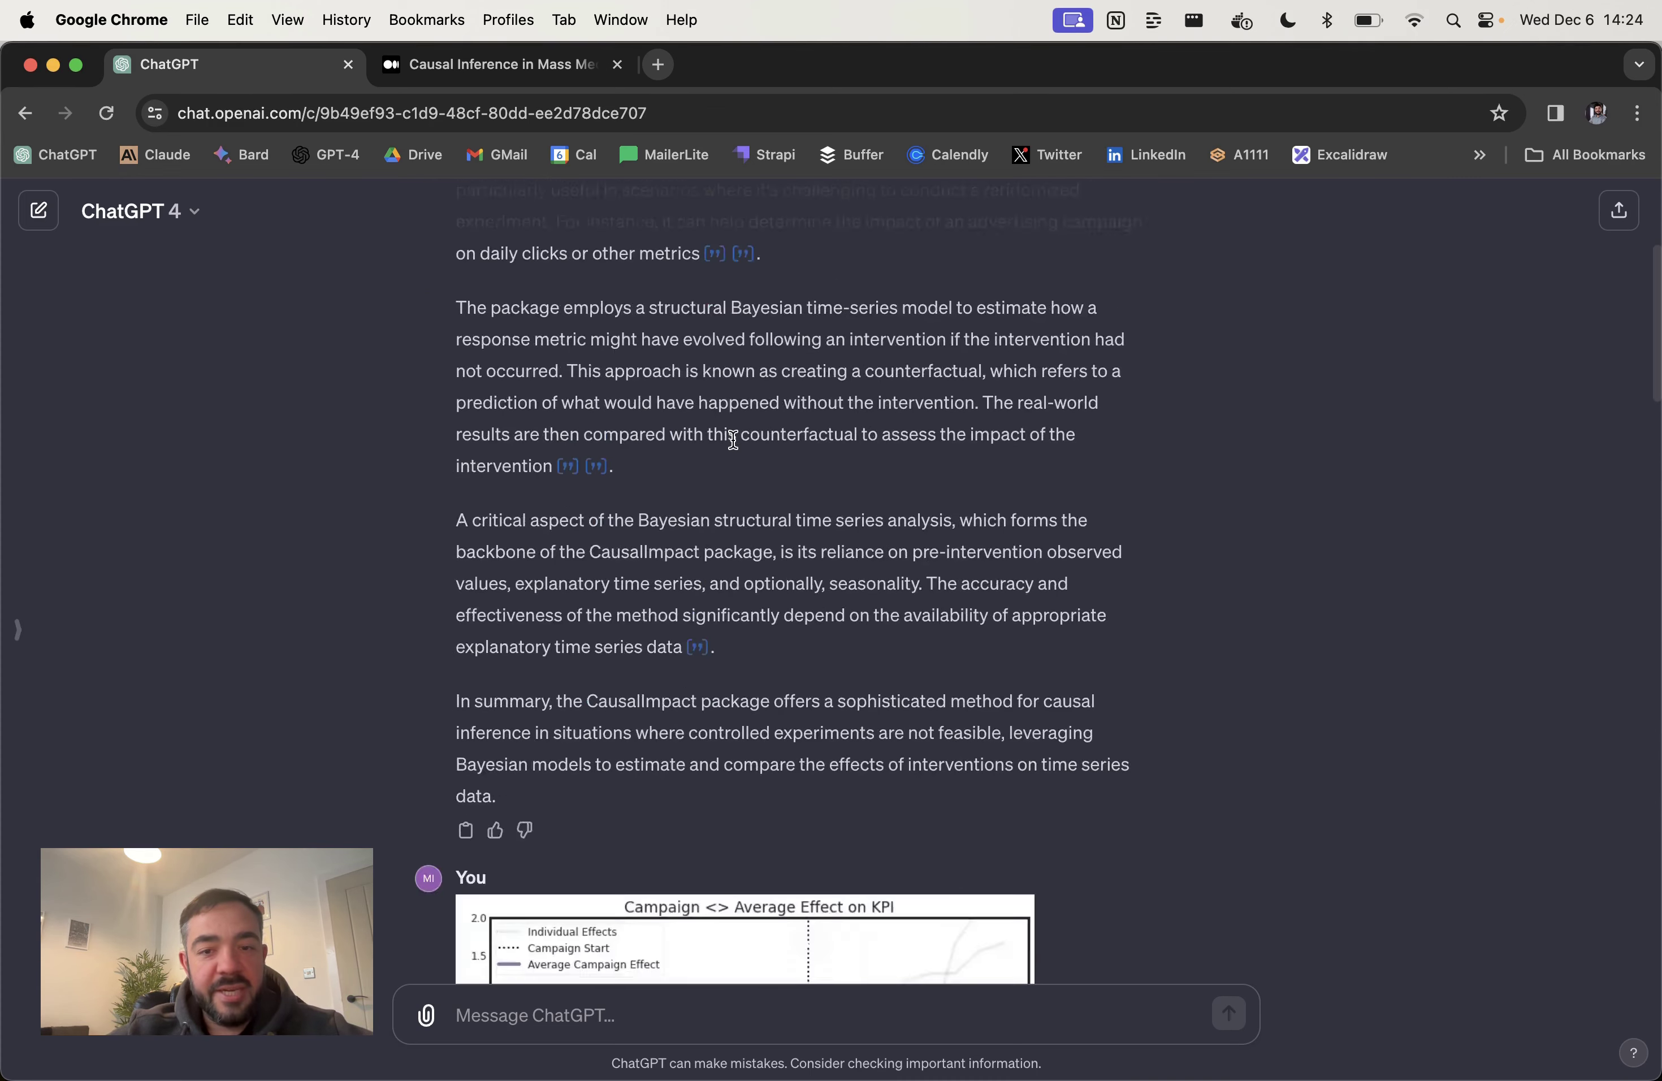
{"action": "scroll", "coordinate": [733, 439], "scroll_direction": "down", "scroll_amount": 7}
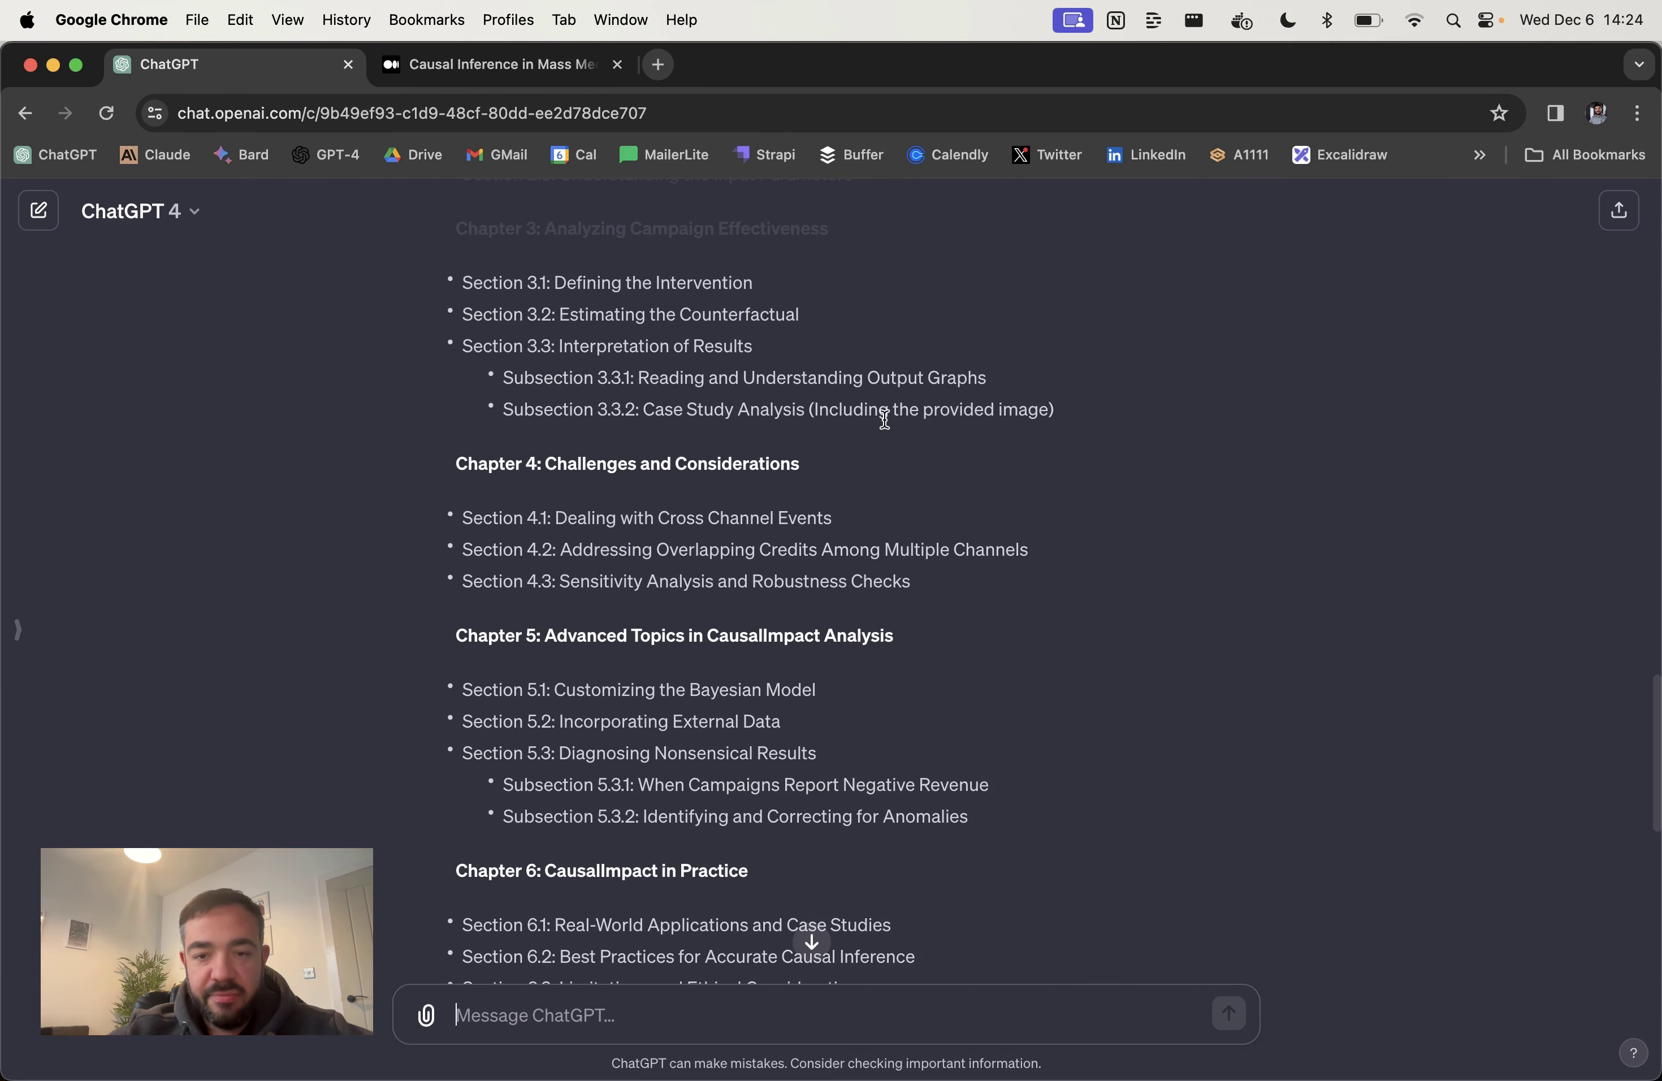
{"action": "left_click_drag", "start_coordinate": [1081, 407], "coordinate": [842, 416]}
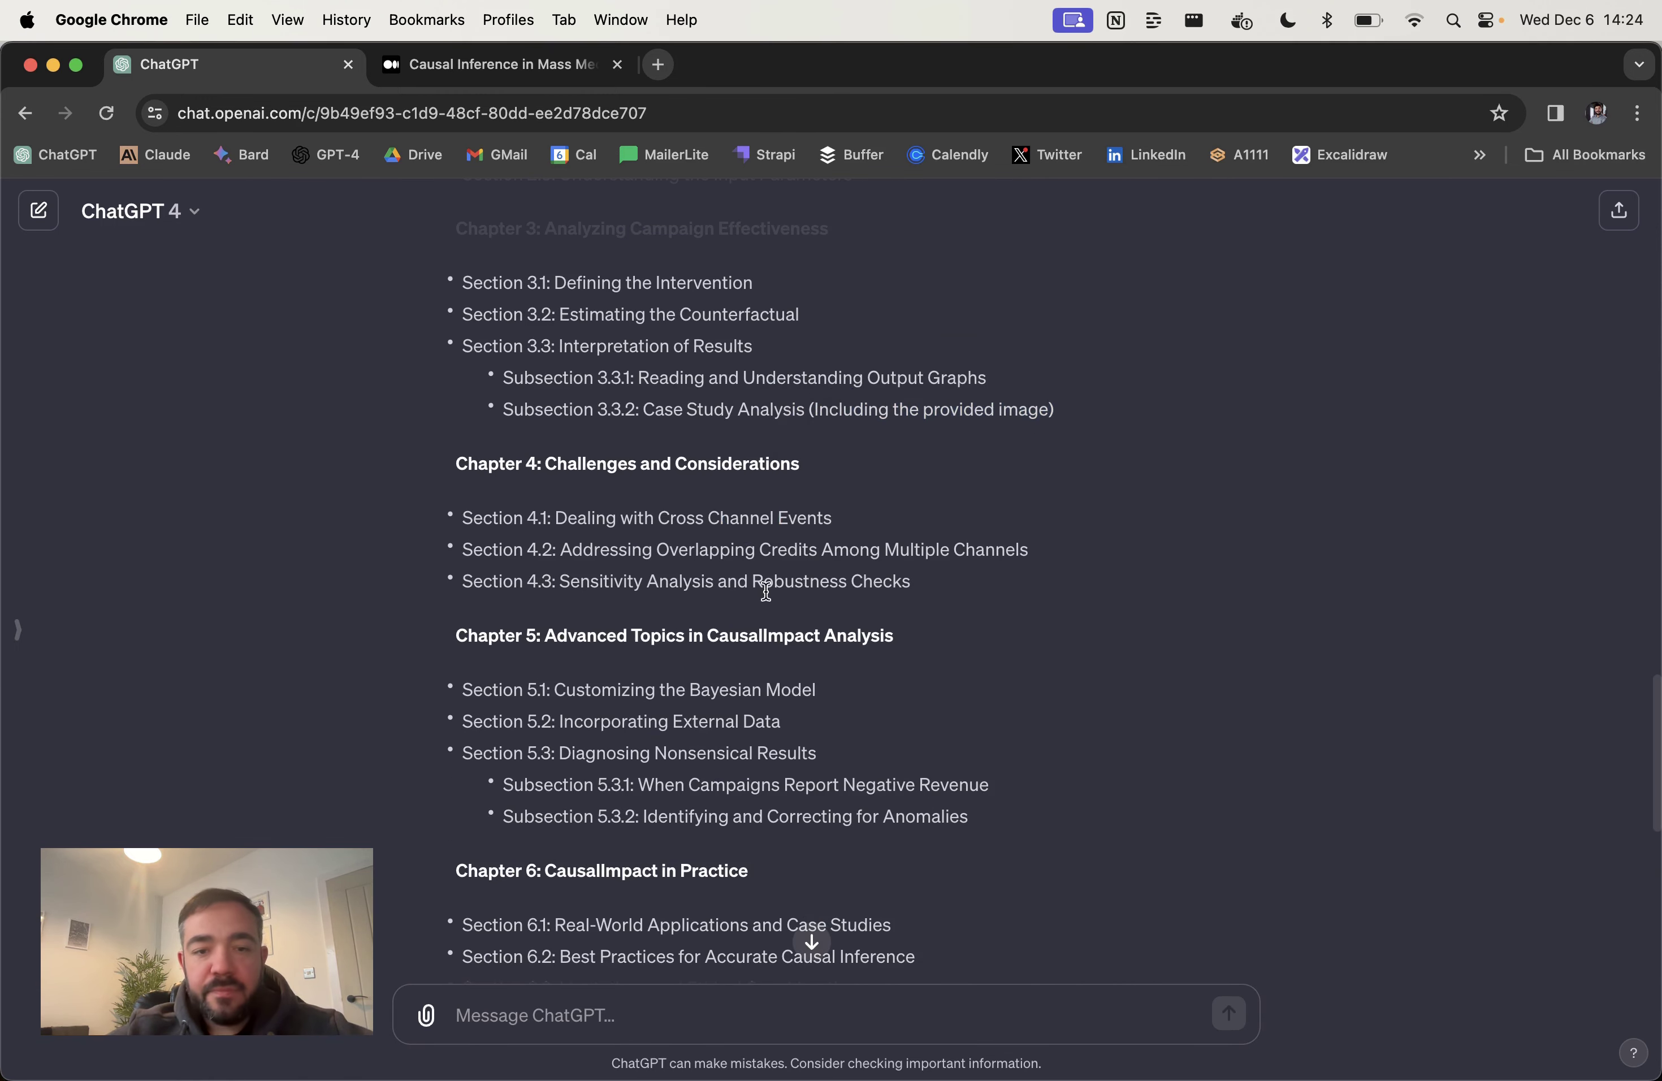
{"action": "scroll", "coordinate": [766, 592], "scroll_direction": "down", "scroll_amount": 5}
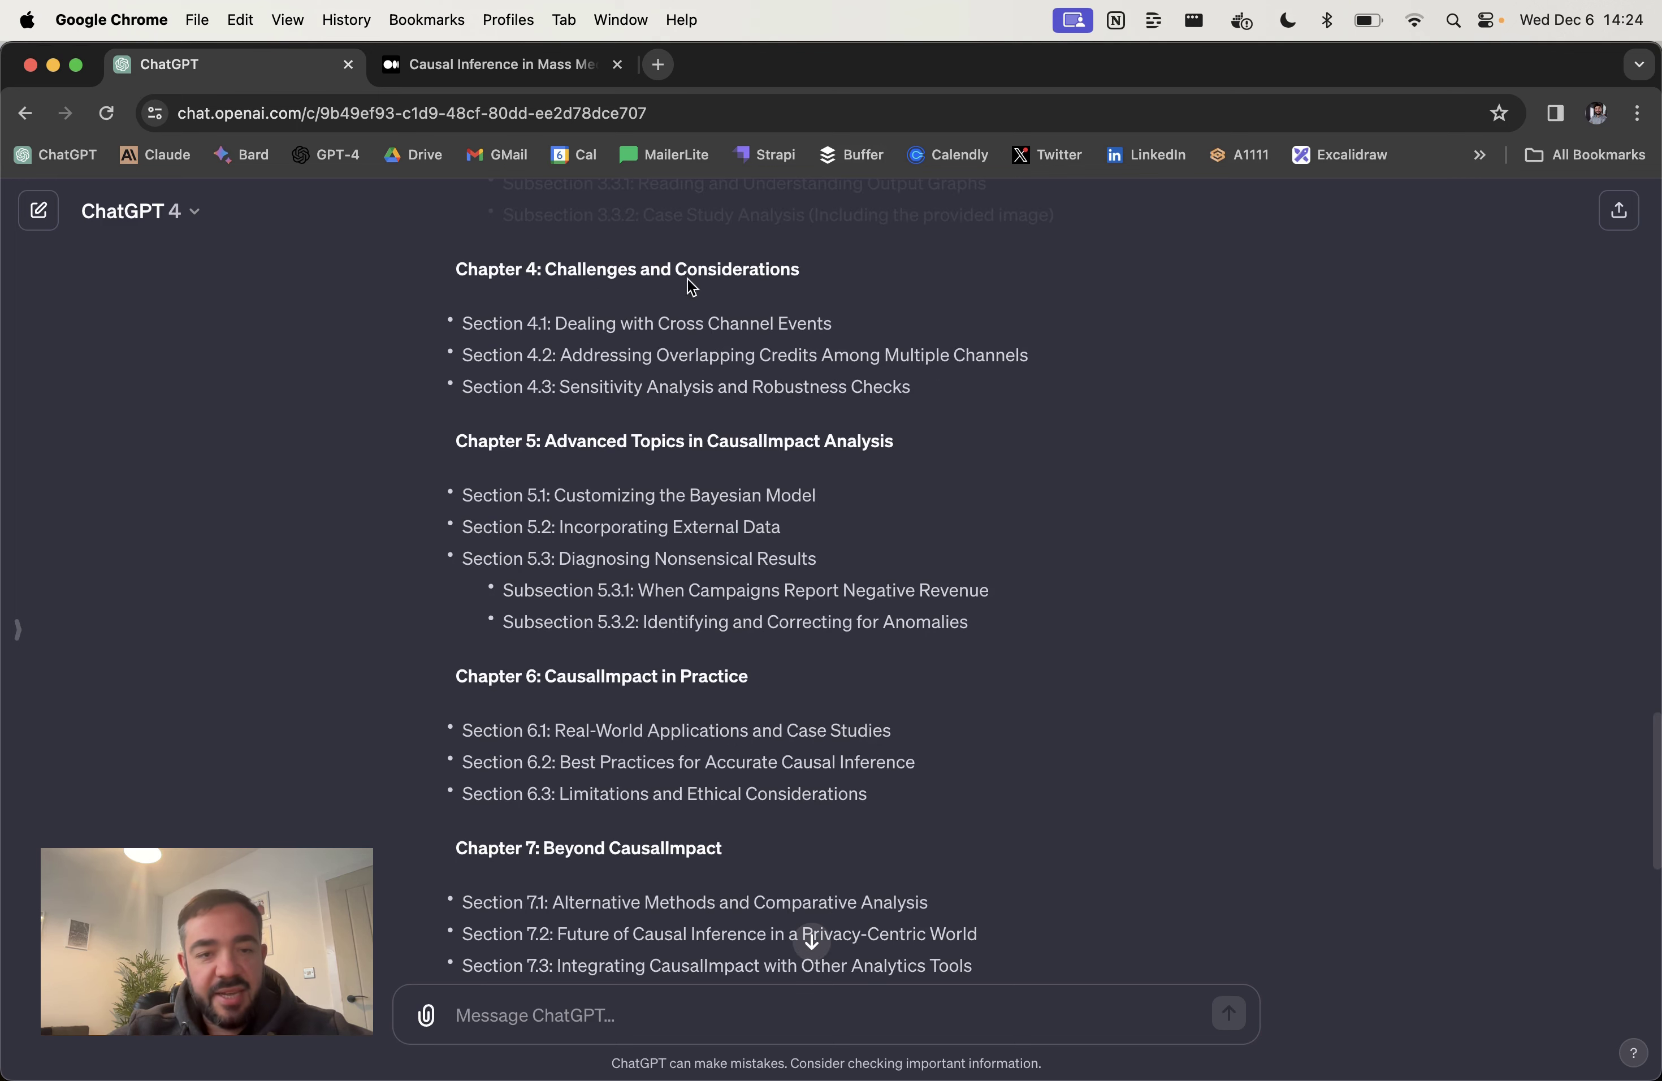
{"action": "scroll", "coordinate": [777, 552], "scroll_direction": "down", "scroll_amount": 3}
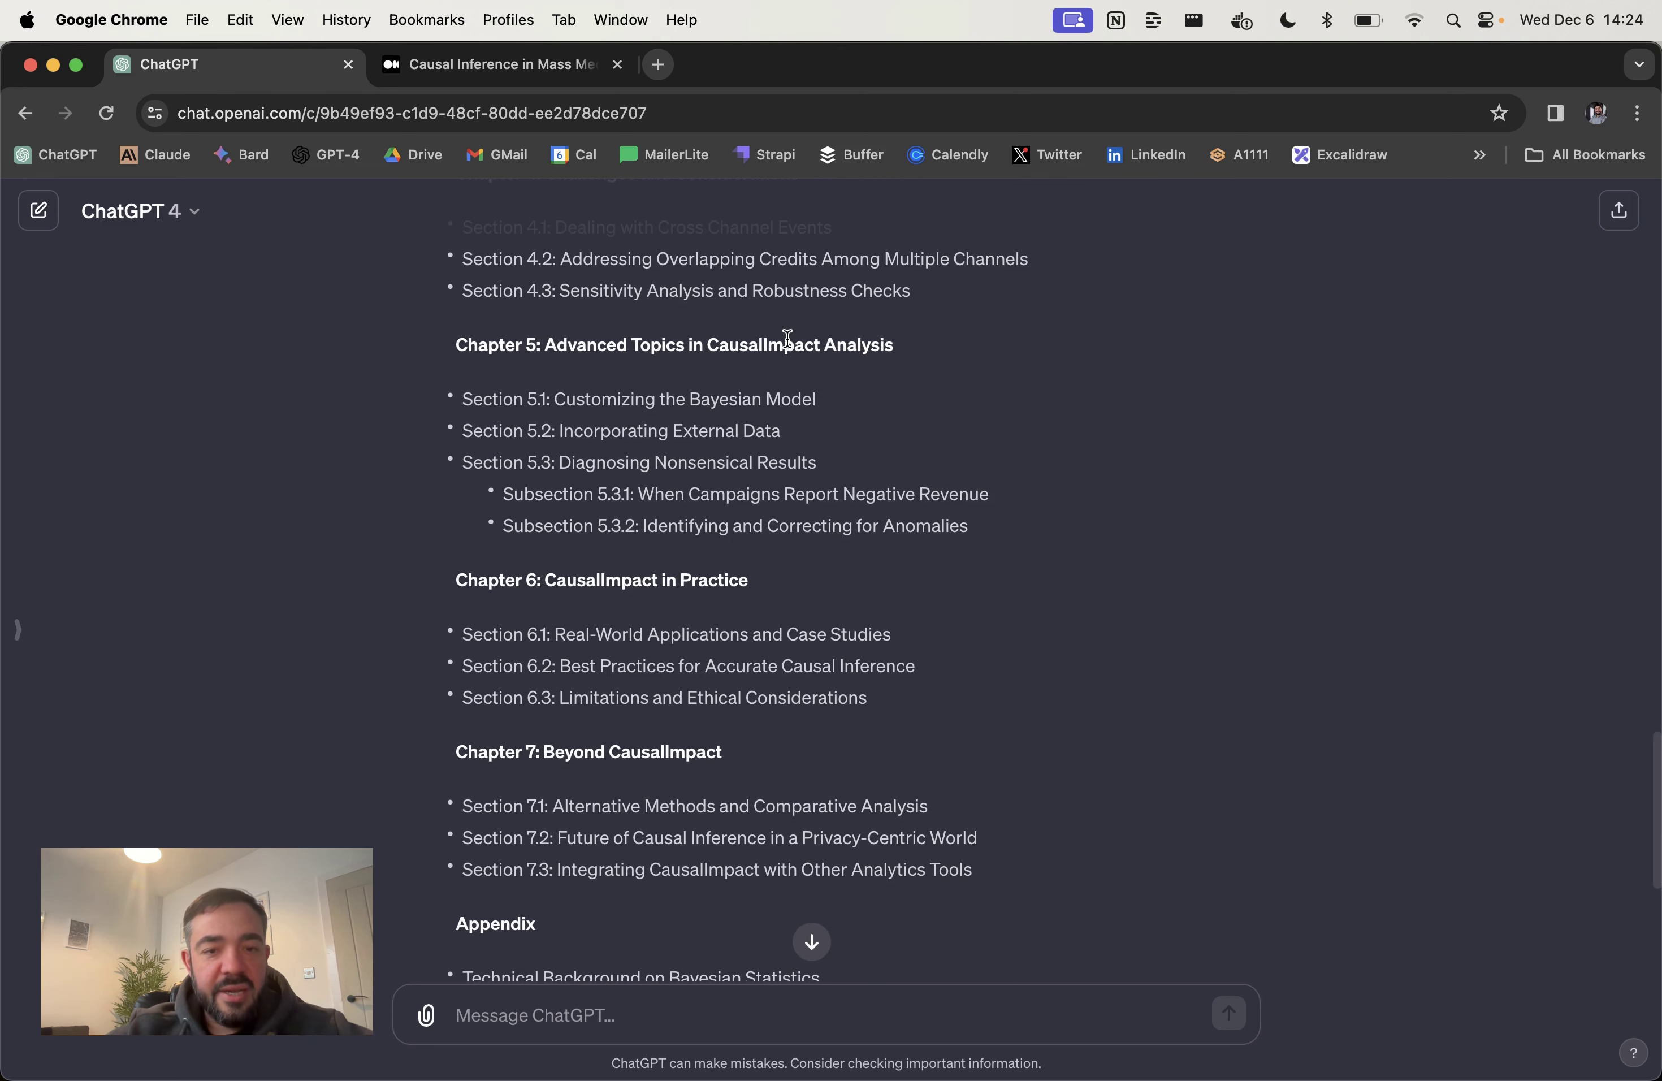
{"action": "scroll", "coordinate": [770, 625], "scroll_direction": "down", "scroll_amount": 12}
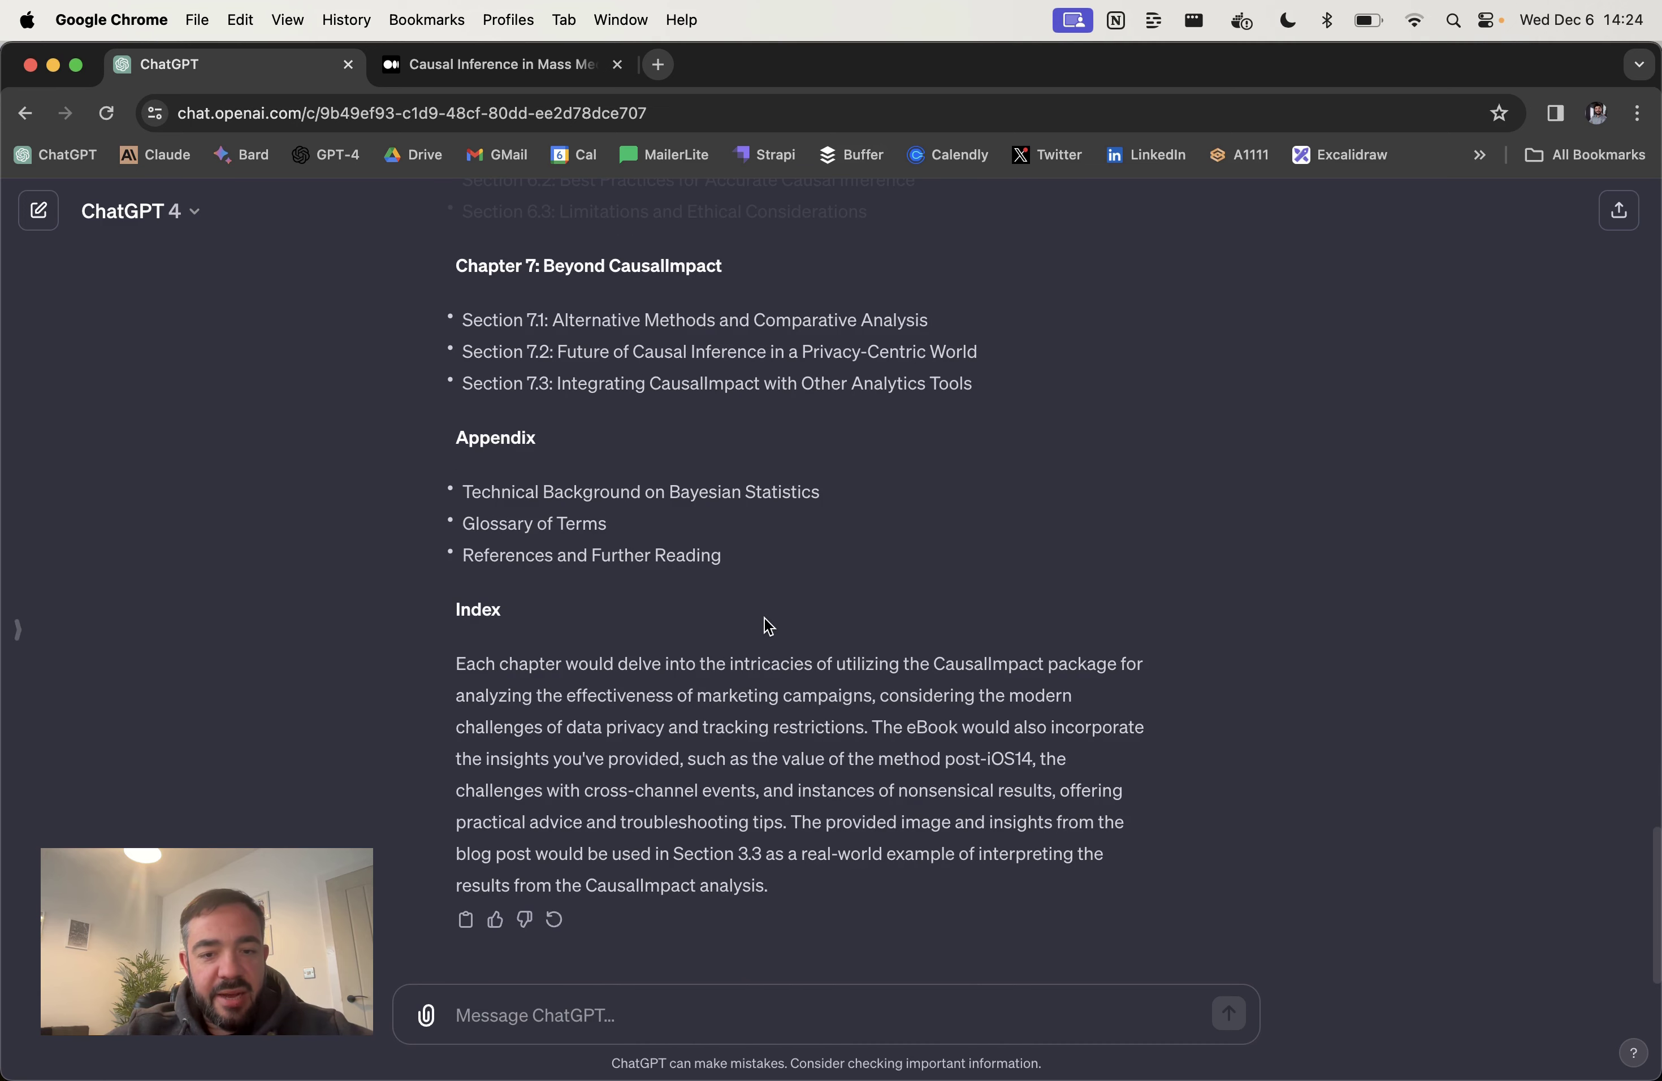
Step: Ask ChatGPT to add a tutorial section with code for a CausalImpact analysis of an SEO tactic
{"action": "type", "text": "add a tutorial"}
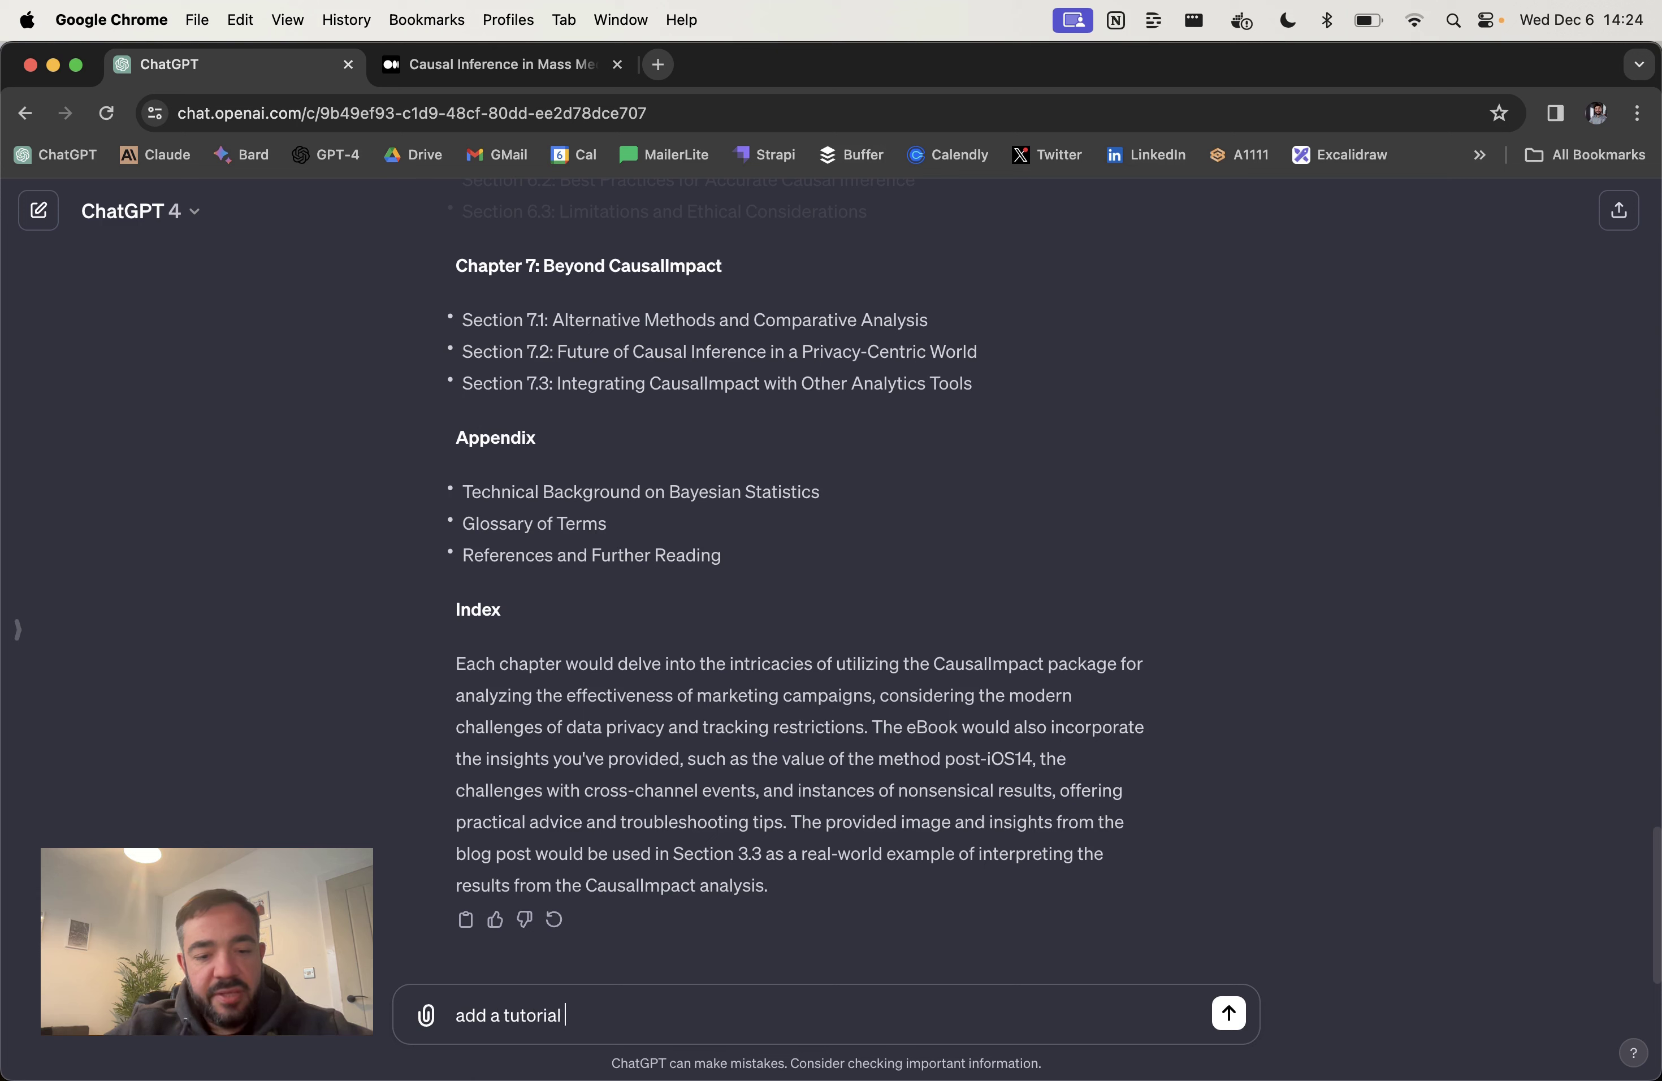
{"action": "type", "text": " section where we'll provid"}
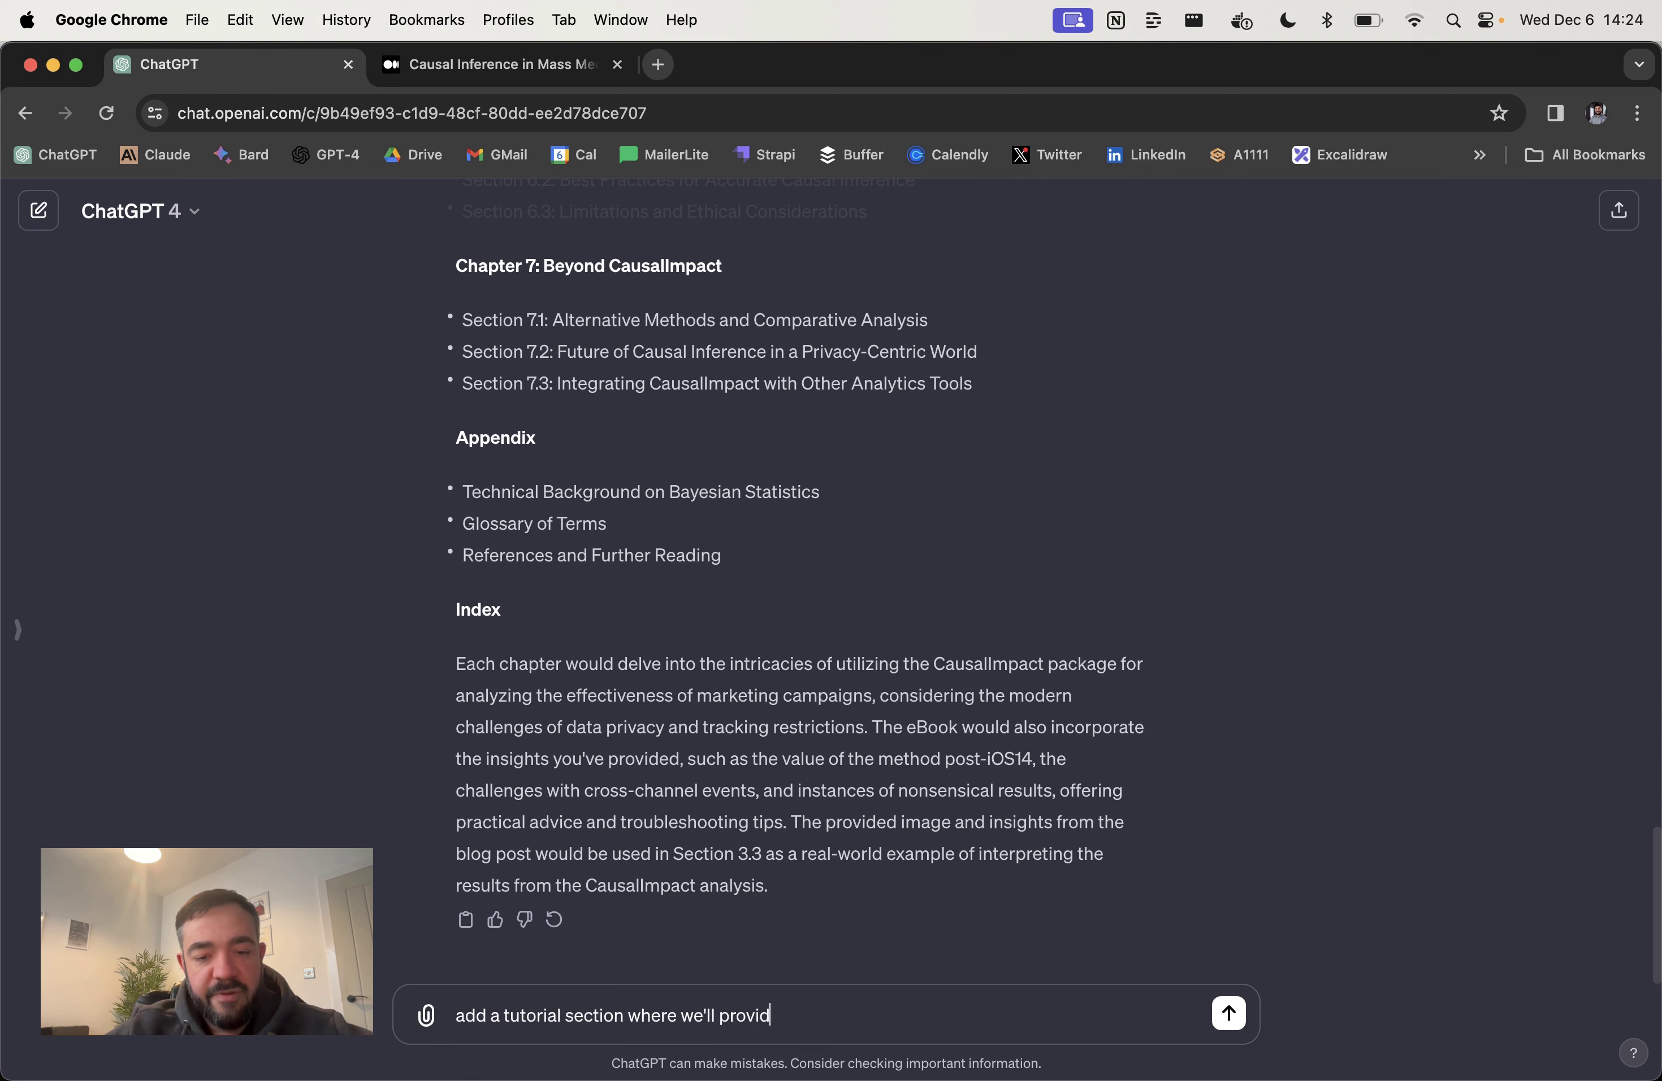
{"action": "type", "text": "e the code to run to"}
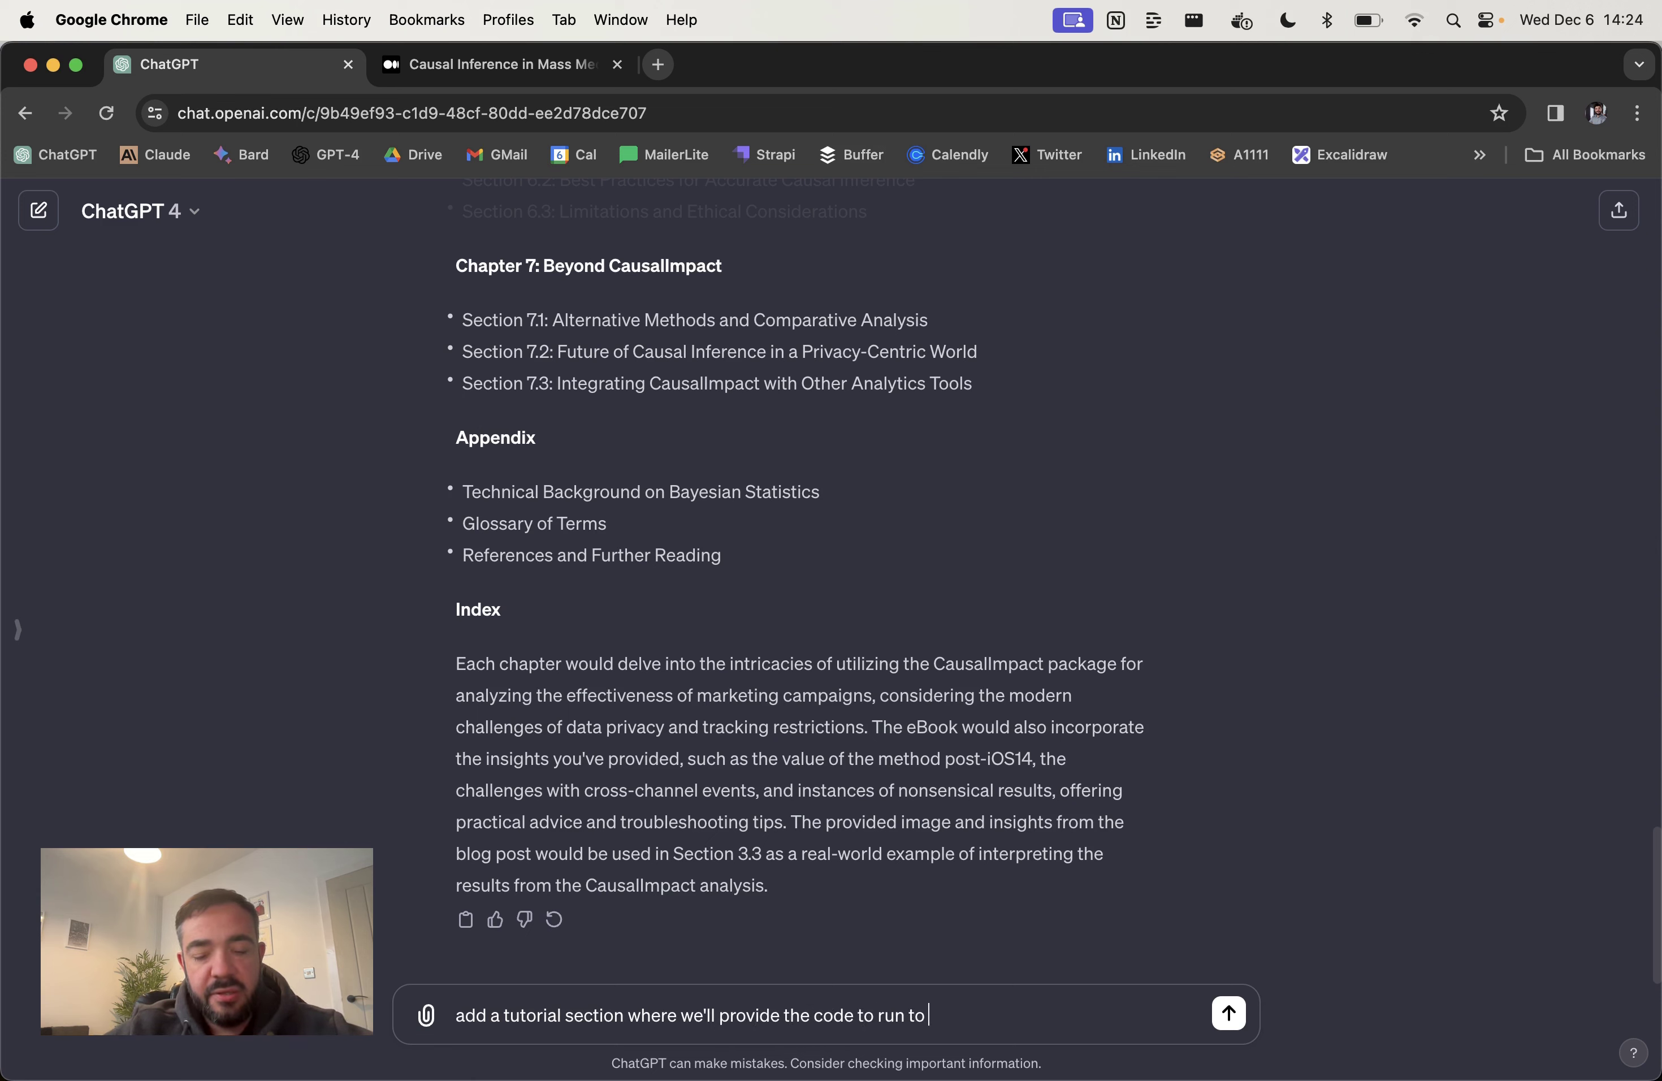
{"action": "type", "text": " do a cau"}
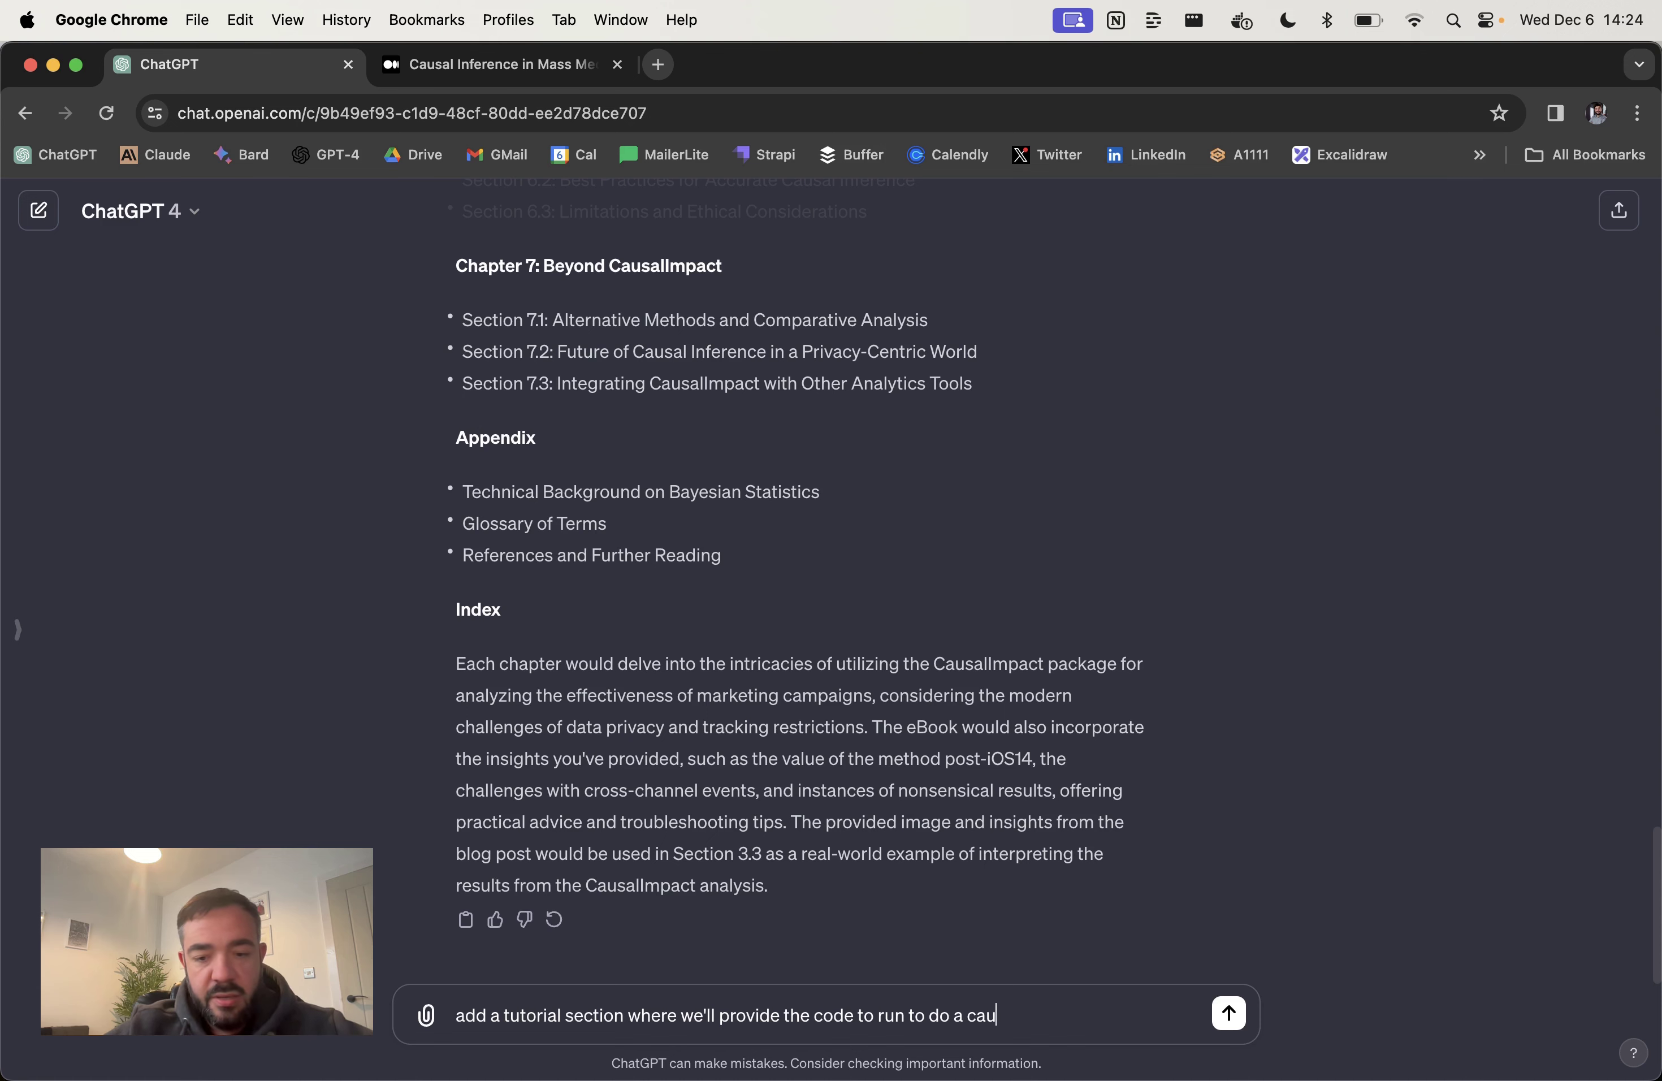
{"action": "type", "text": "salimpact analysi"}
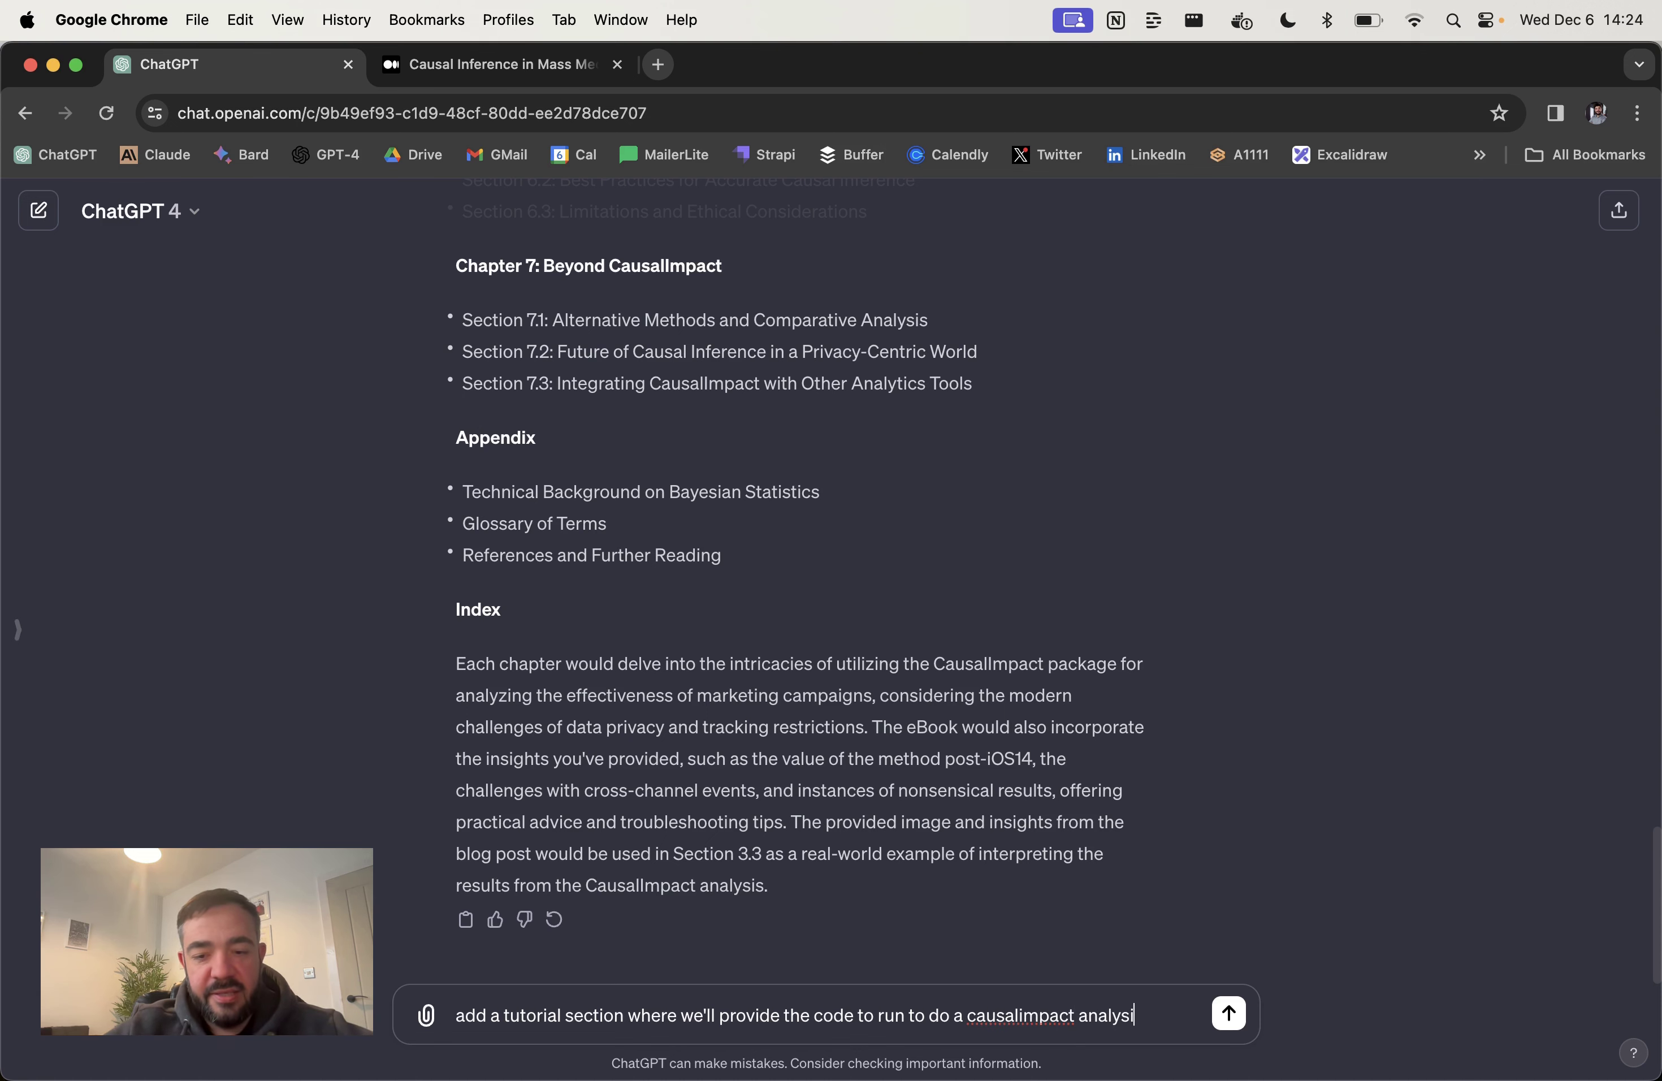
{"action": "type", "text": "s on an SEOP"}
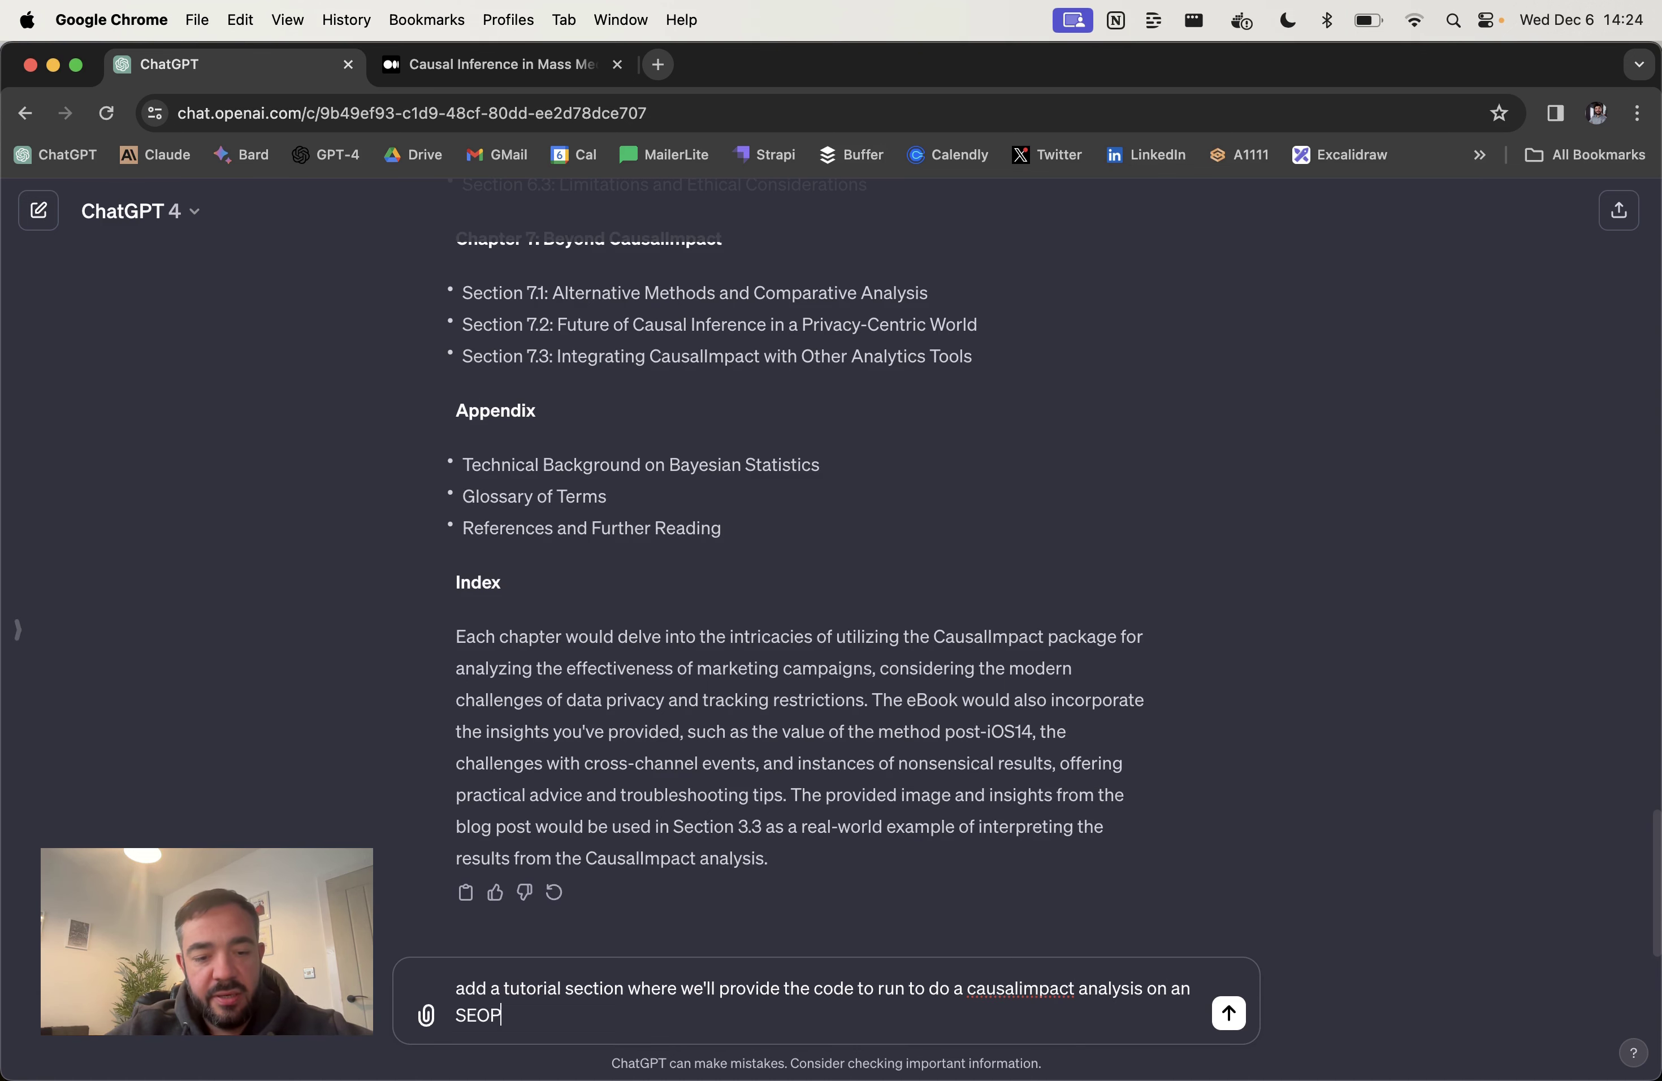
{"action": "key", "text": "BackSpace"}
{"action": "type", "text": "ch"}
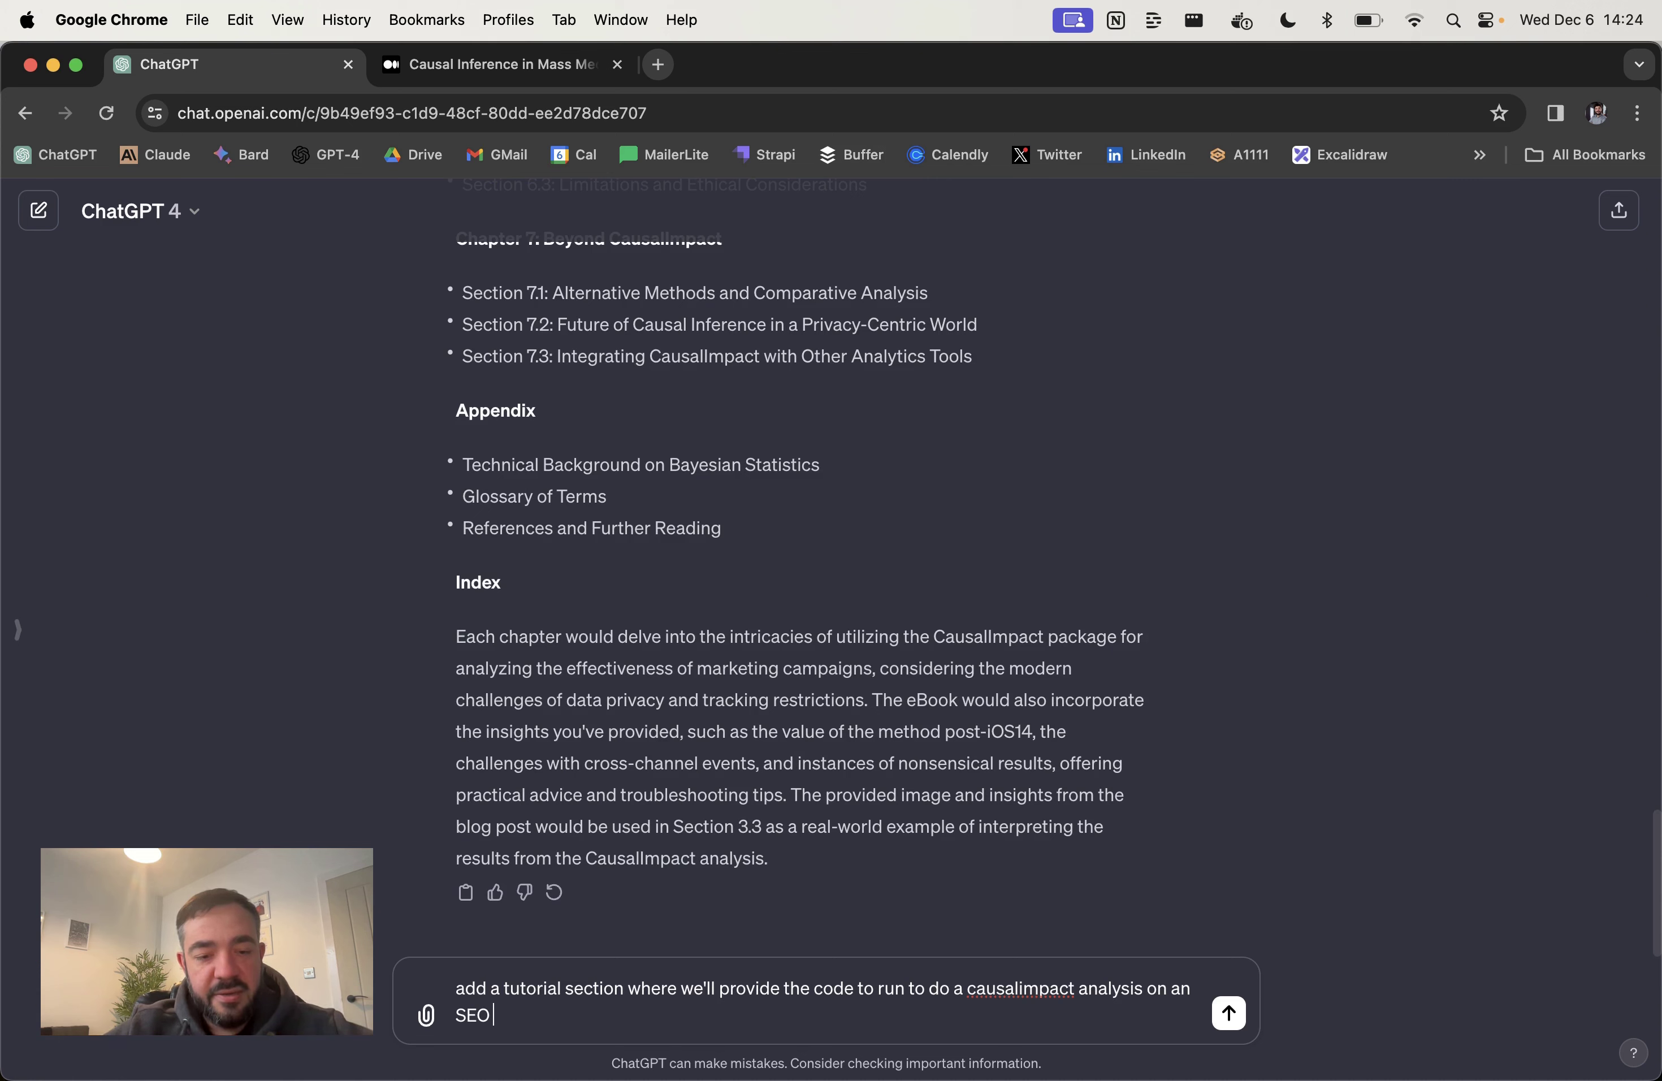
{"action": "type", "text": " tactic"}
{"action": "key", "text": "Return"}
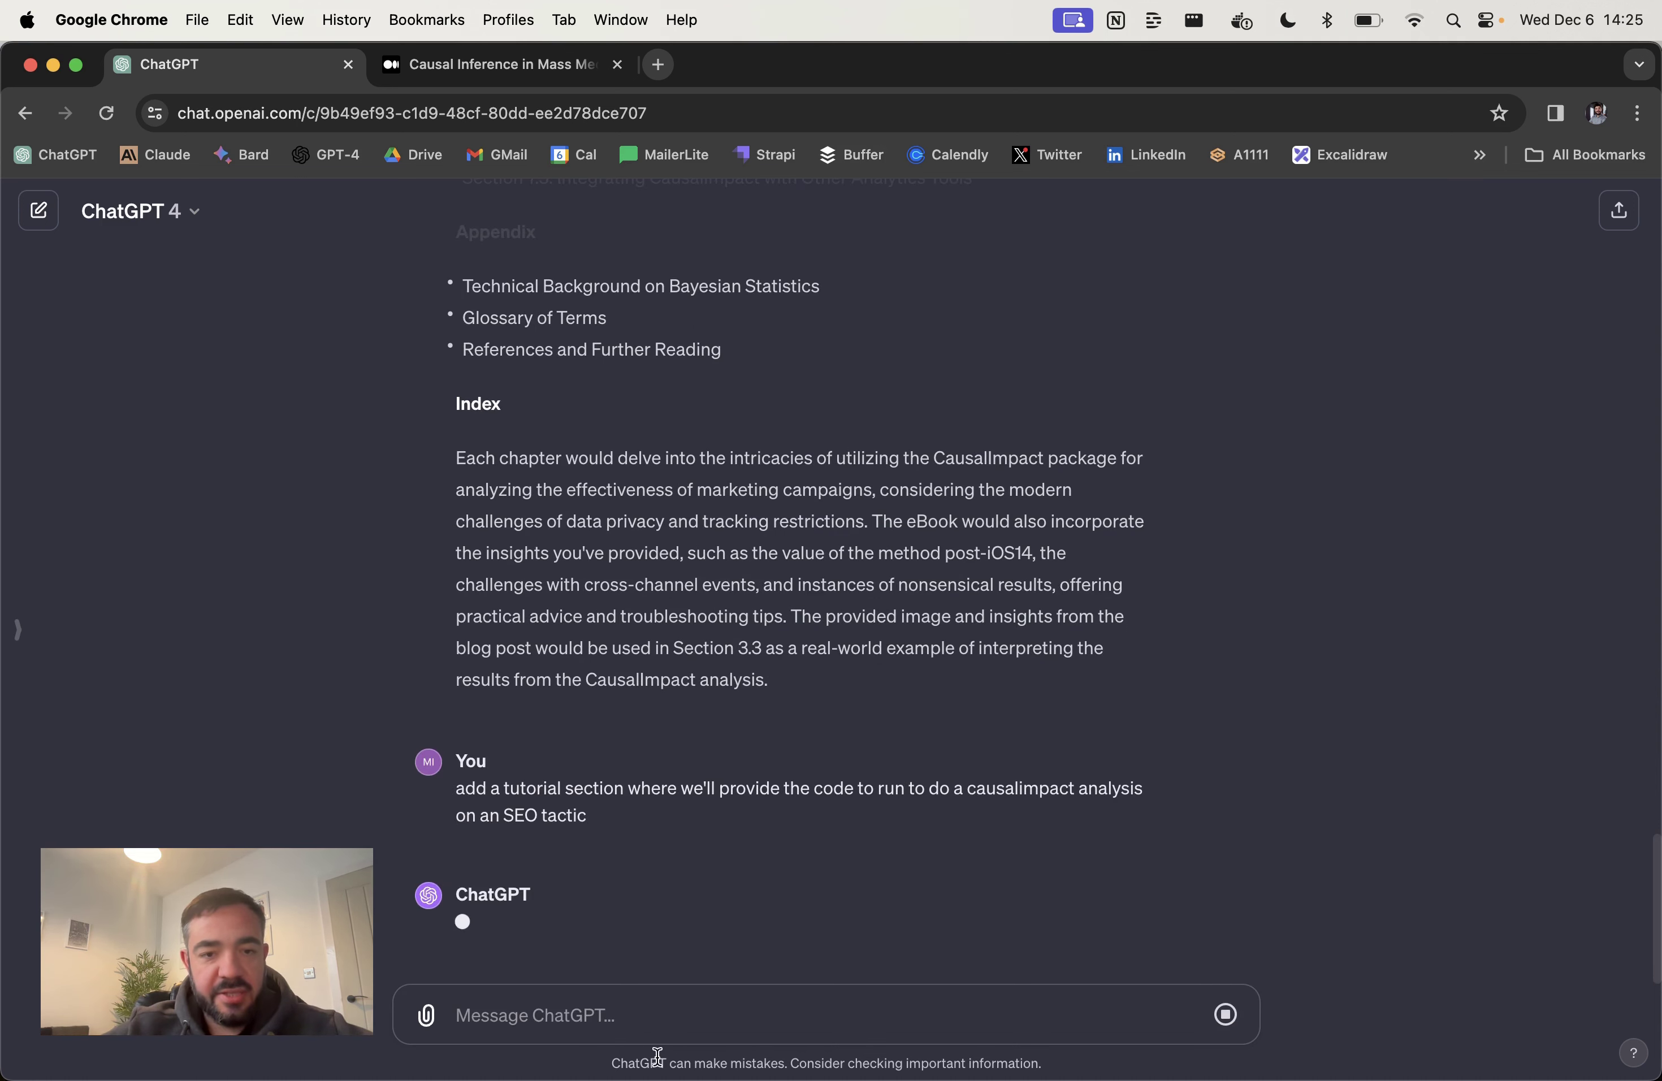
Step: Follow the expanded outline and paste 'Generate 10 very creative Title options:' into the message box
{"action": "scroll", "coordinate": [554, 251], "scroll_direction": "up", "scroll_amount": 5}
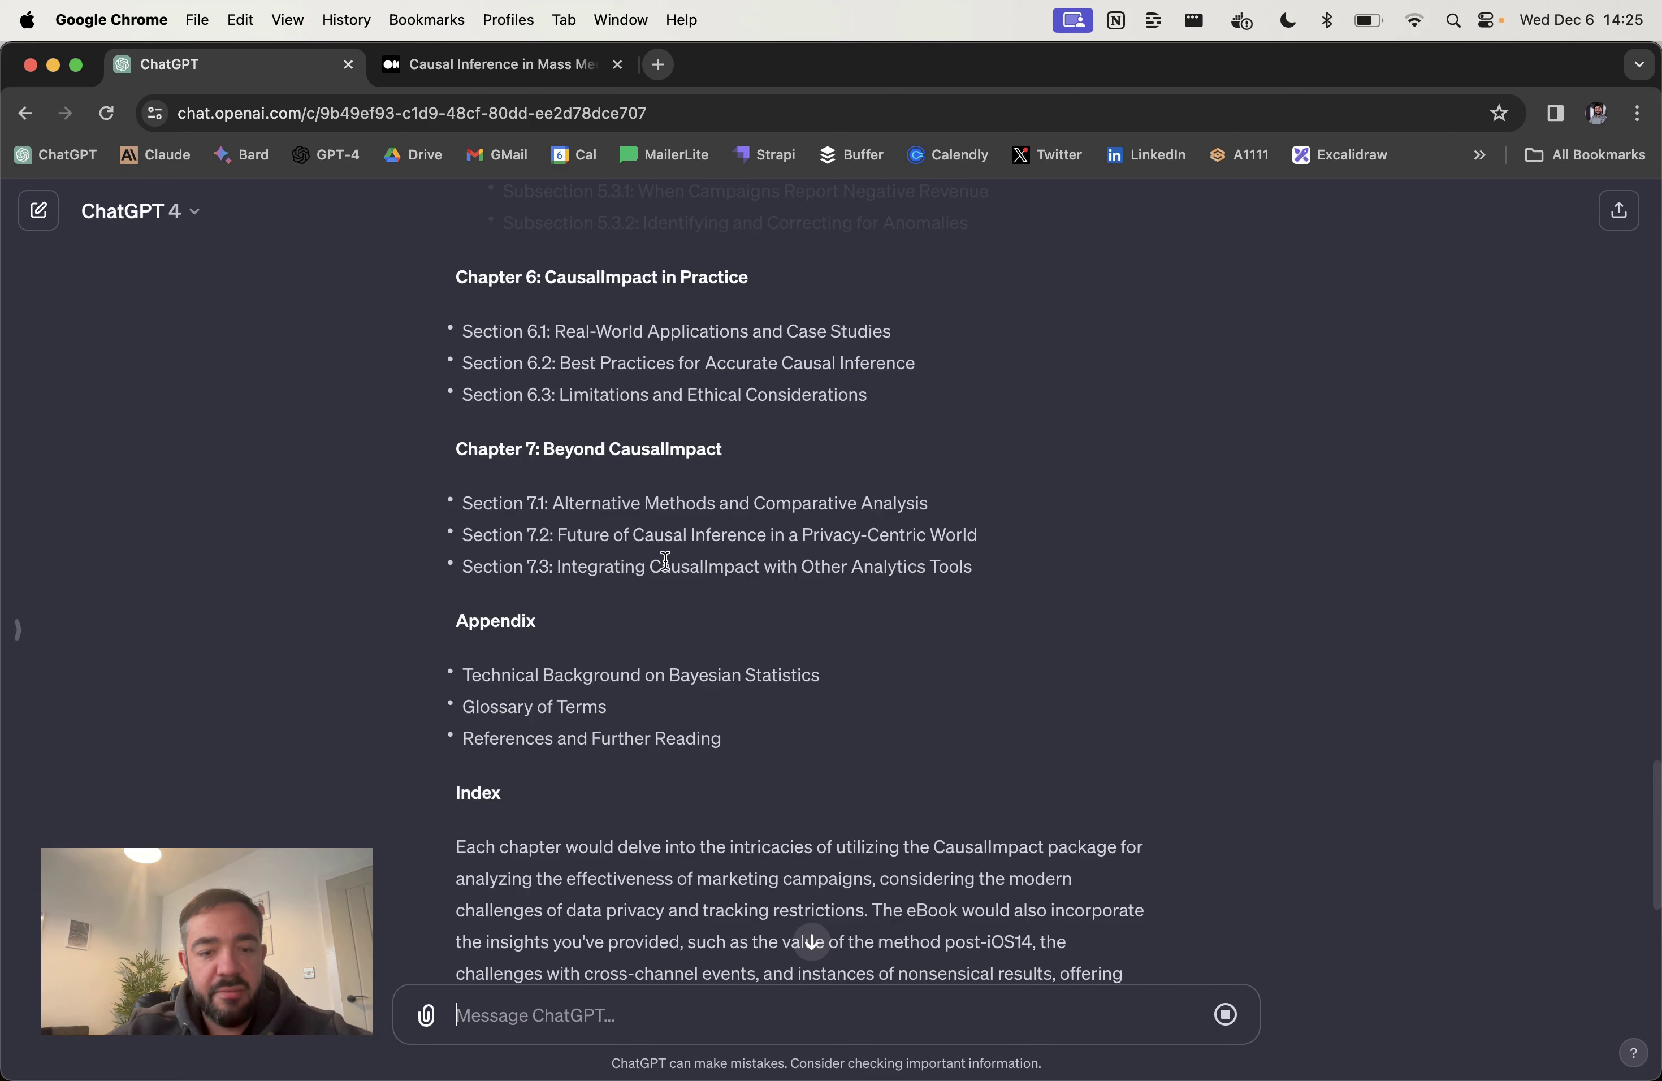
{"action": "scroll", "coordinate": [665, 560], "scroll_direction": "down", "scroll_amount": 3}
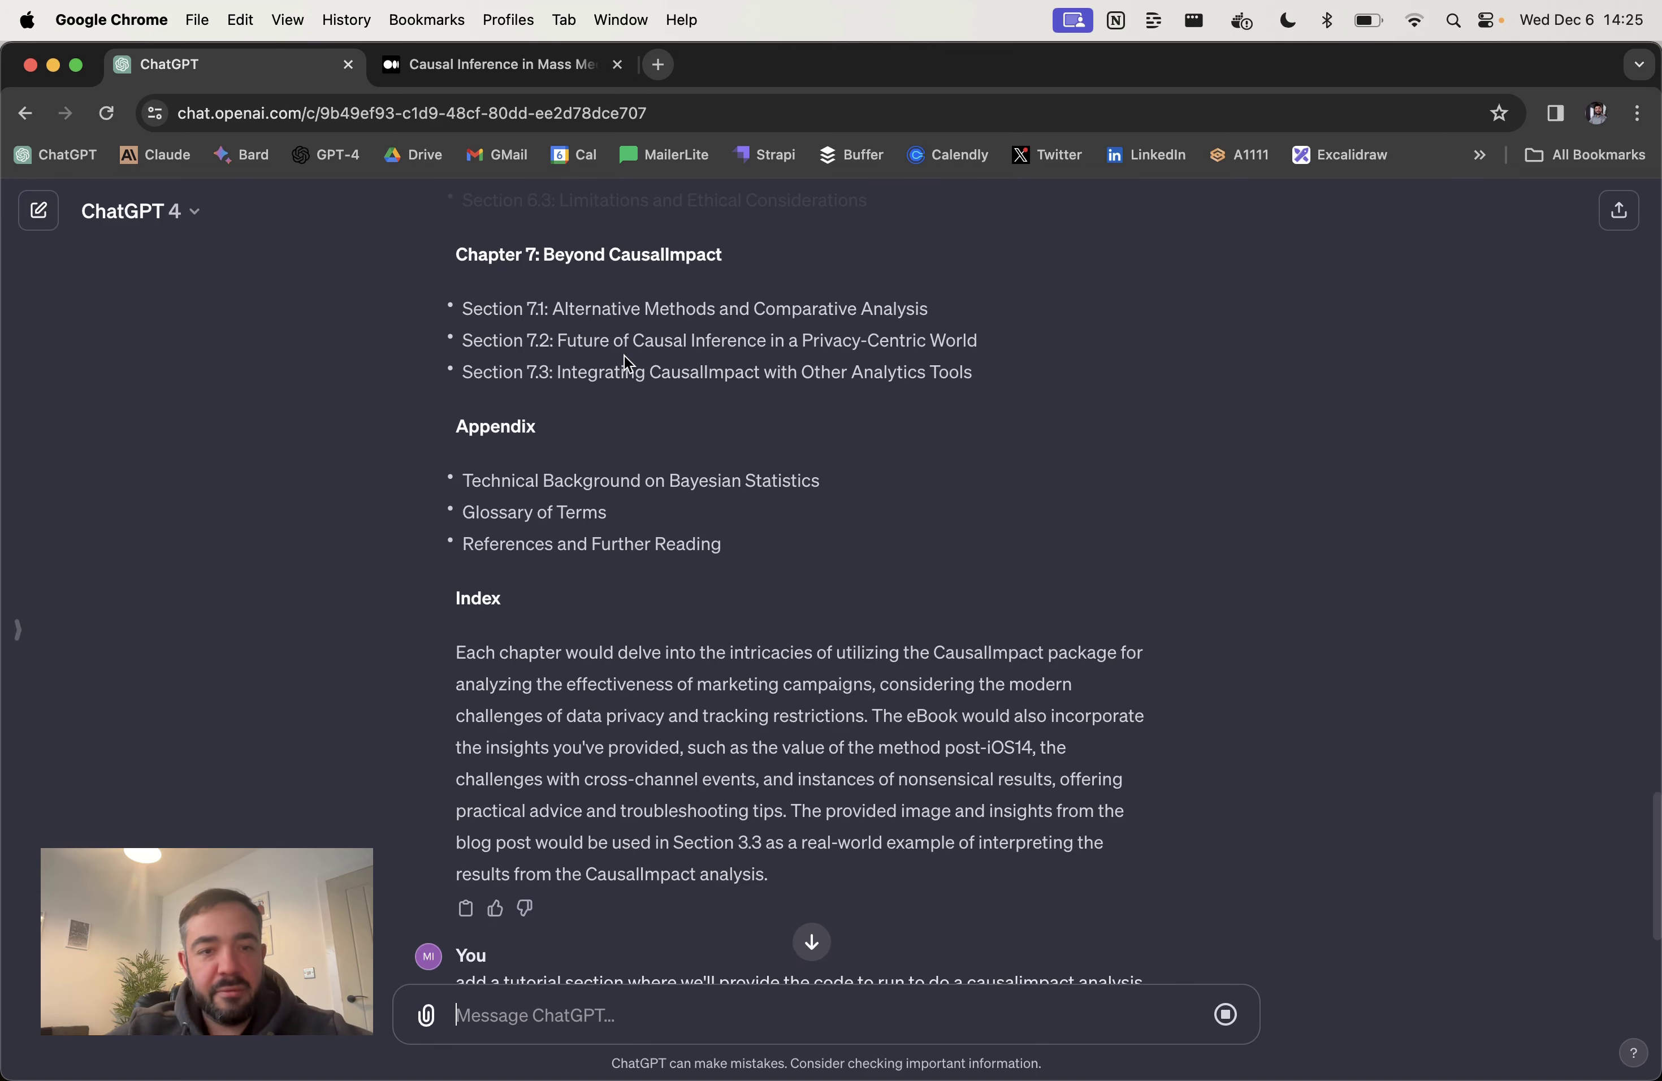
{"action": "scroll", "coordinate": [624, 355], "scroll_direction": "up", "scroll_amount": 4}
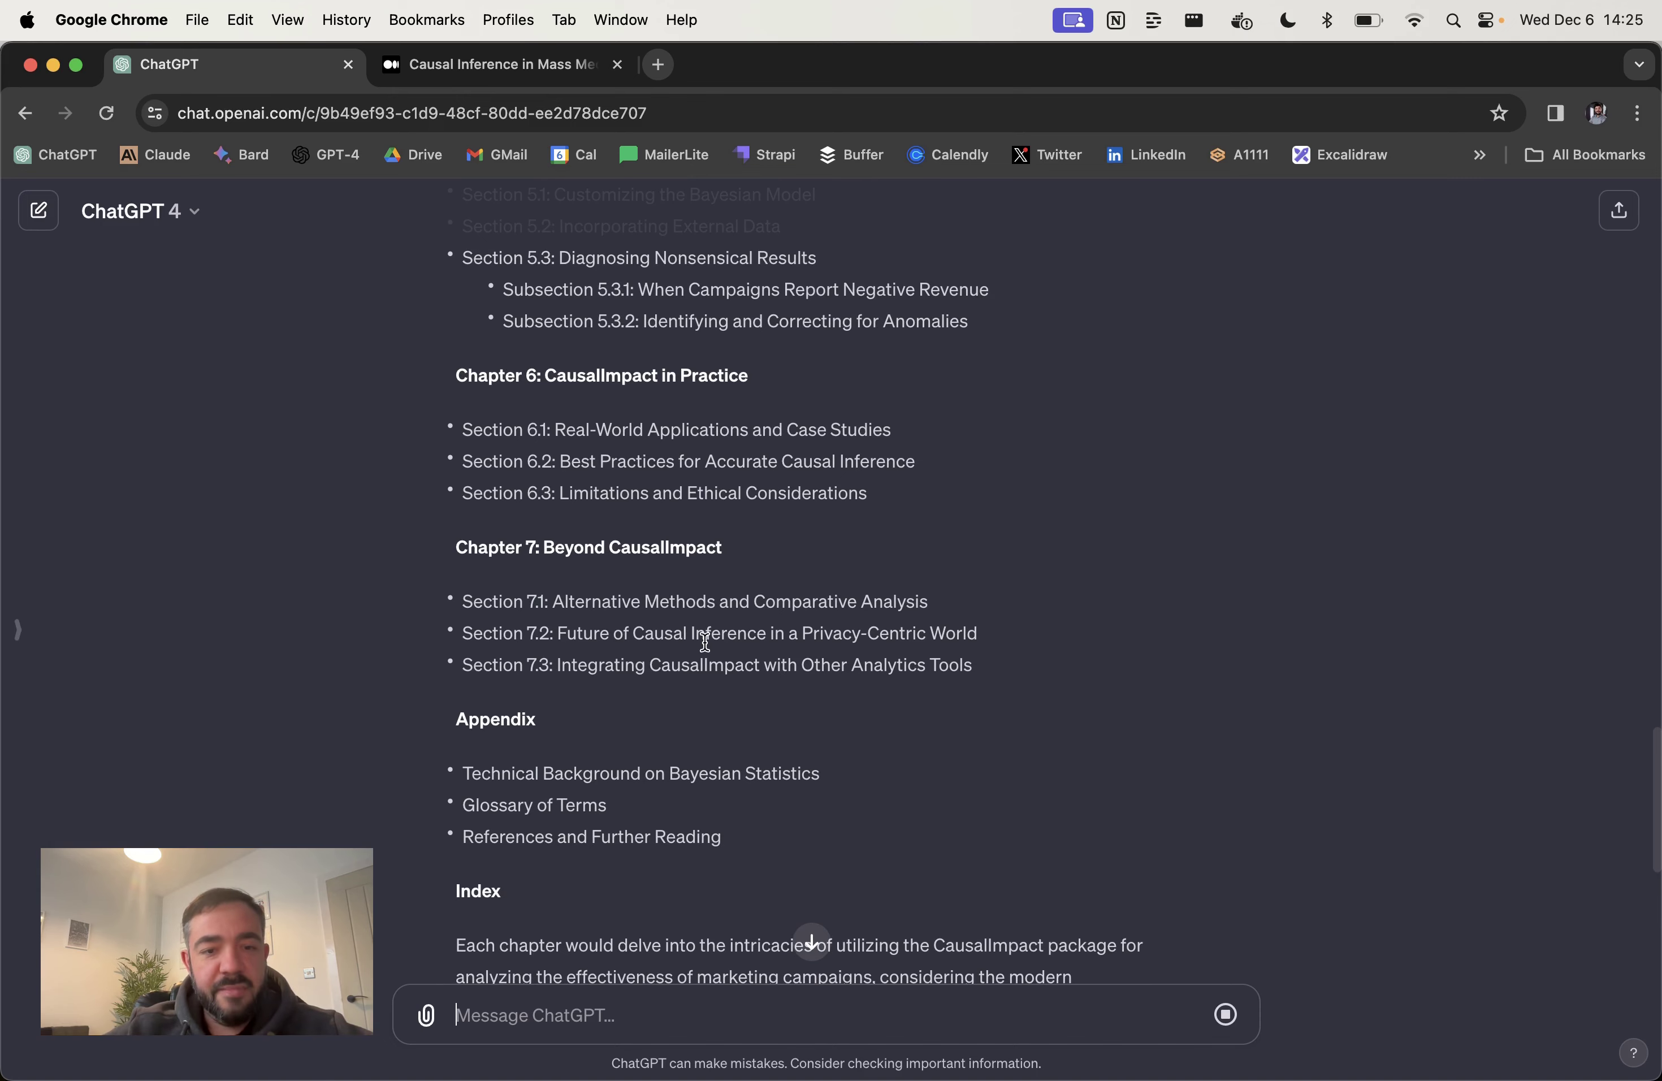
{"action": "scroll", "coordinate": [849, 580], "scroll_direction": "down", "scroll_amount": 10}
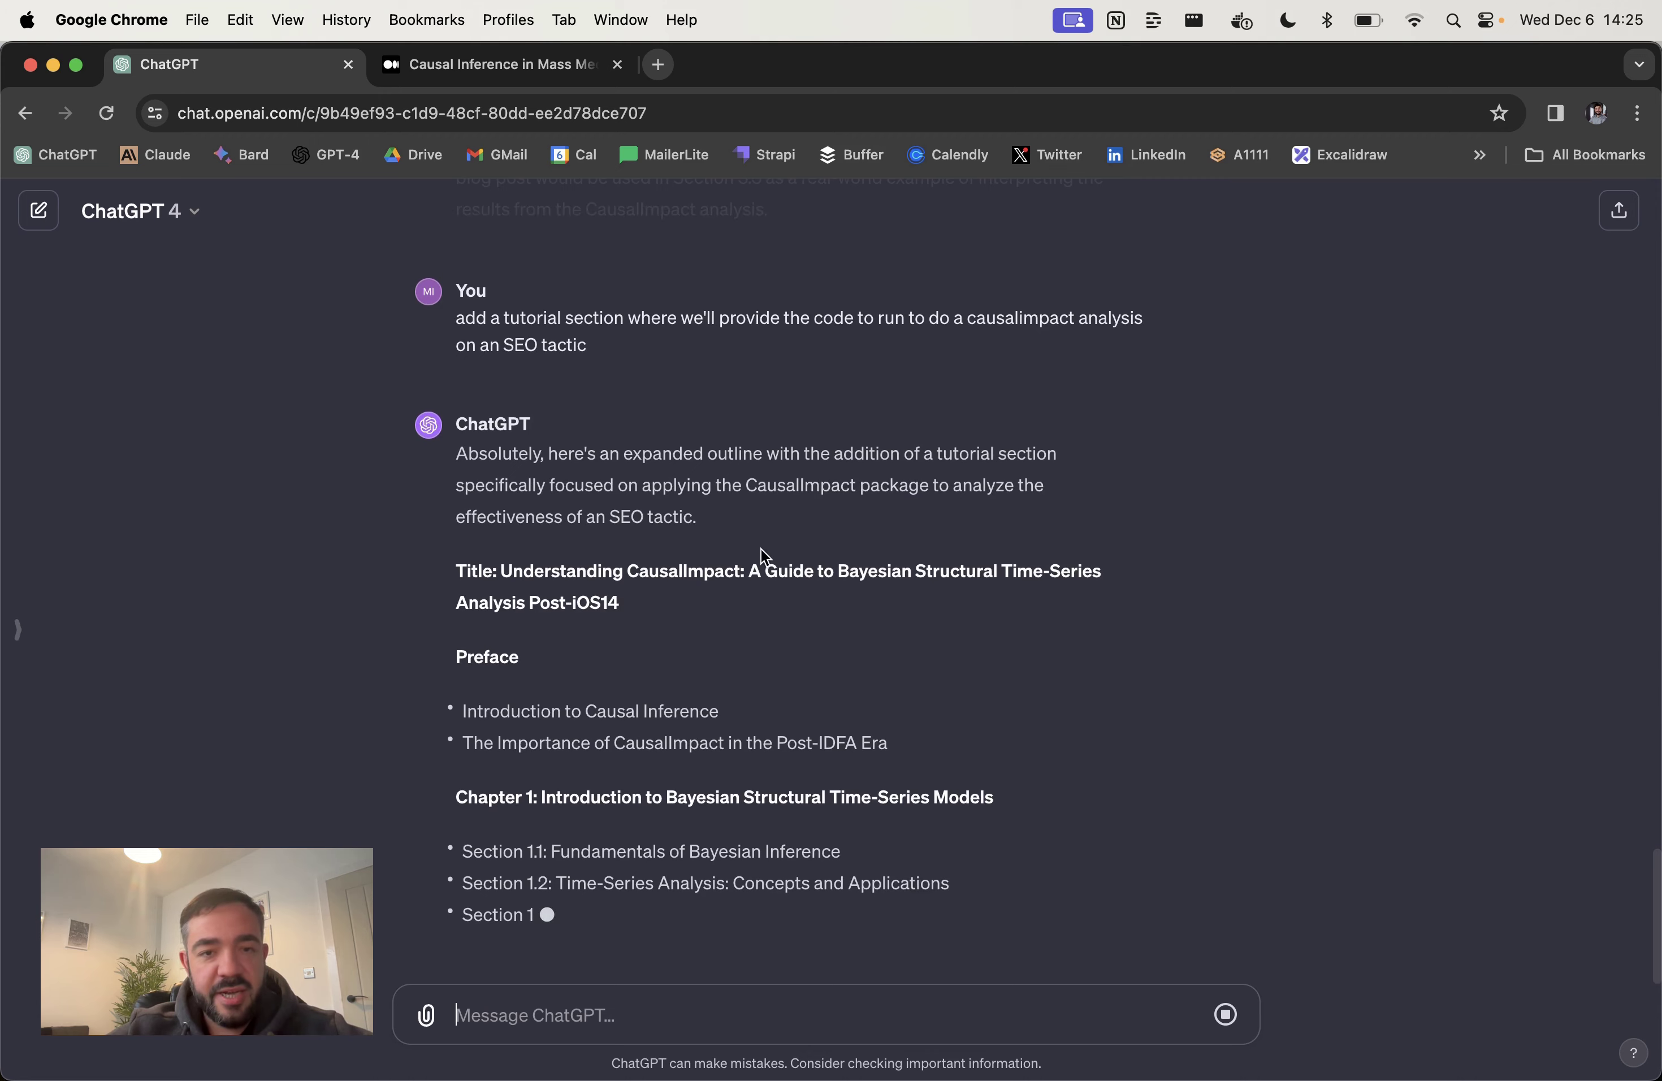
{"action": "scroll", "coordinate": [753, 464], "scroll_direction": "up", "scroll_amount": 12}
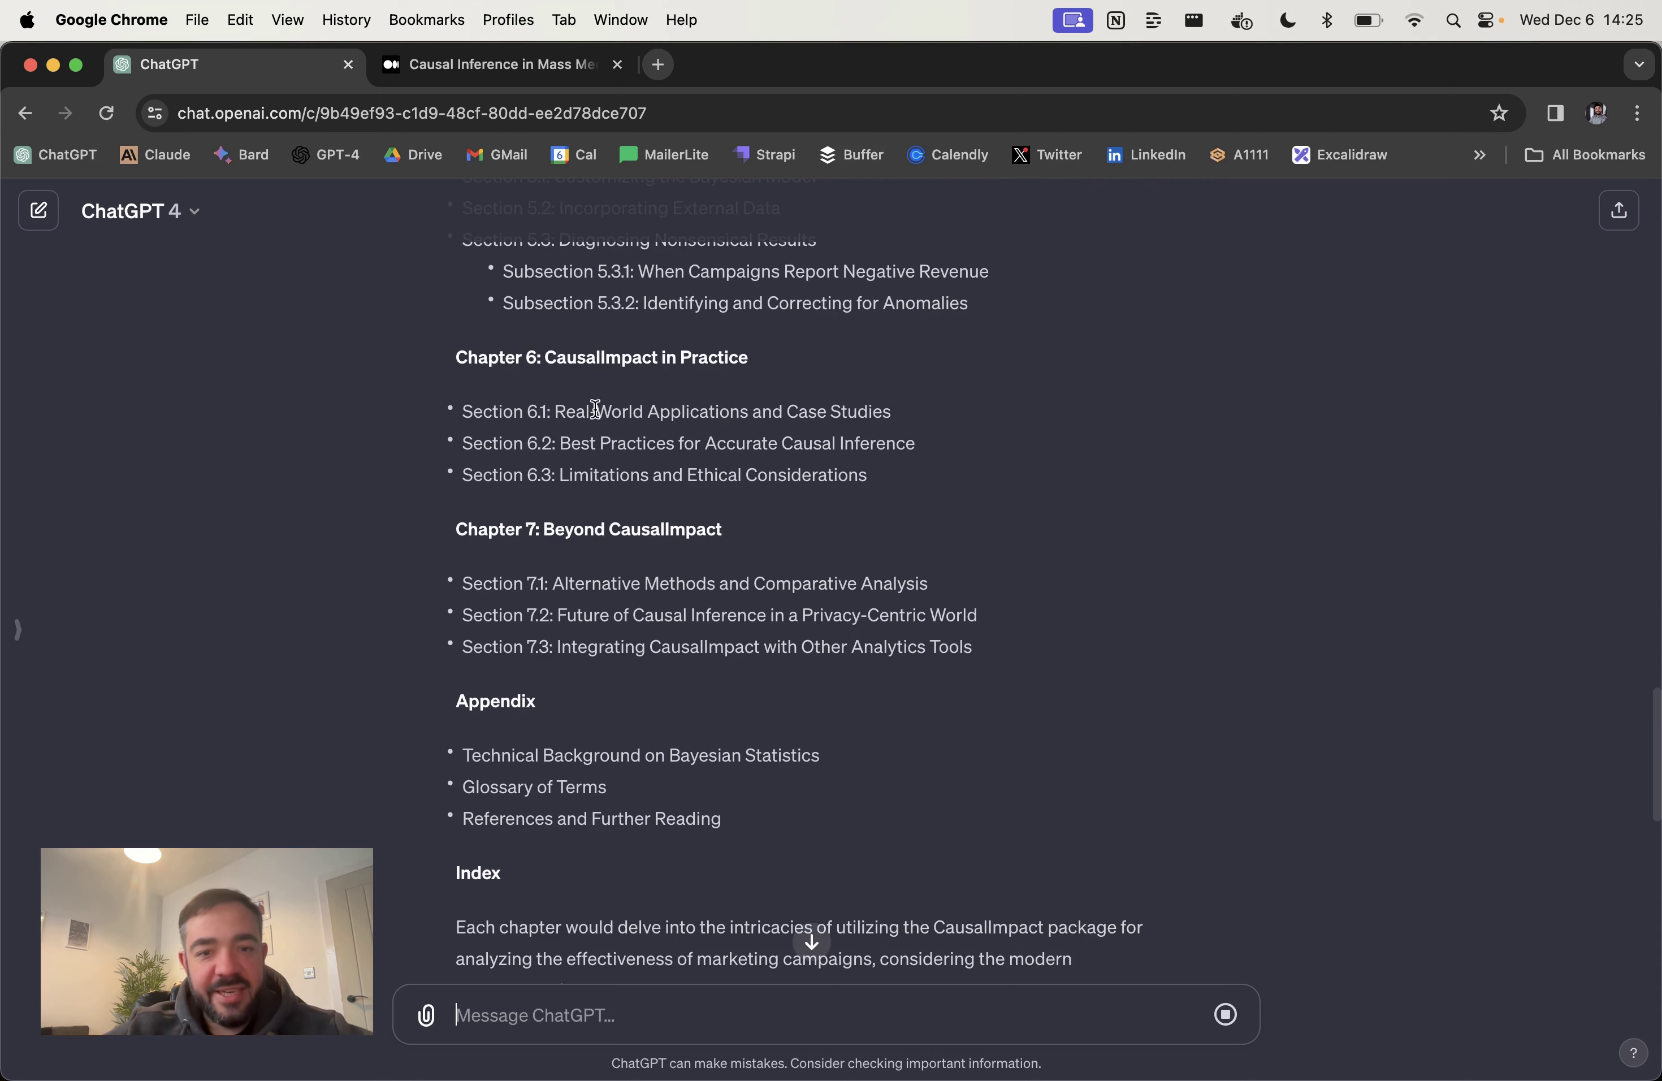
{"action": "scroll", "coordinate": [1090, 672], "scroll_direction": "up", "scroll_amount": 7}
{"action": "scroll", "coordinate": [1091, 672], "scroll_direction": "down", "scroll_amount": 15}
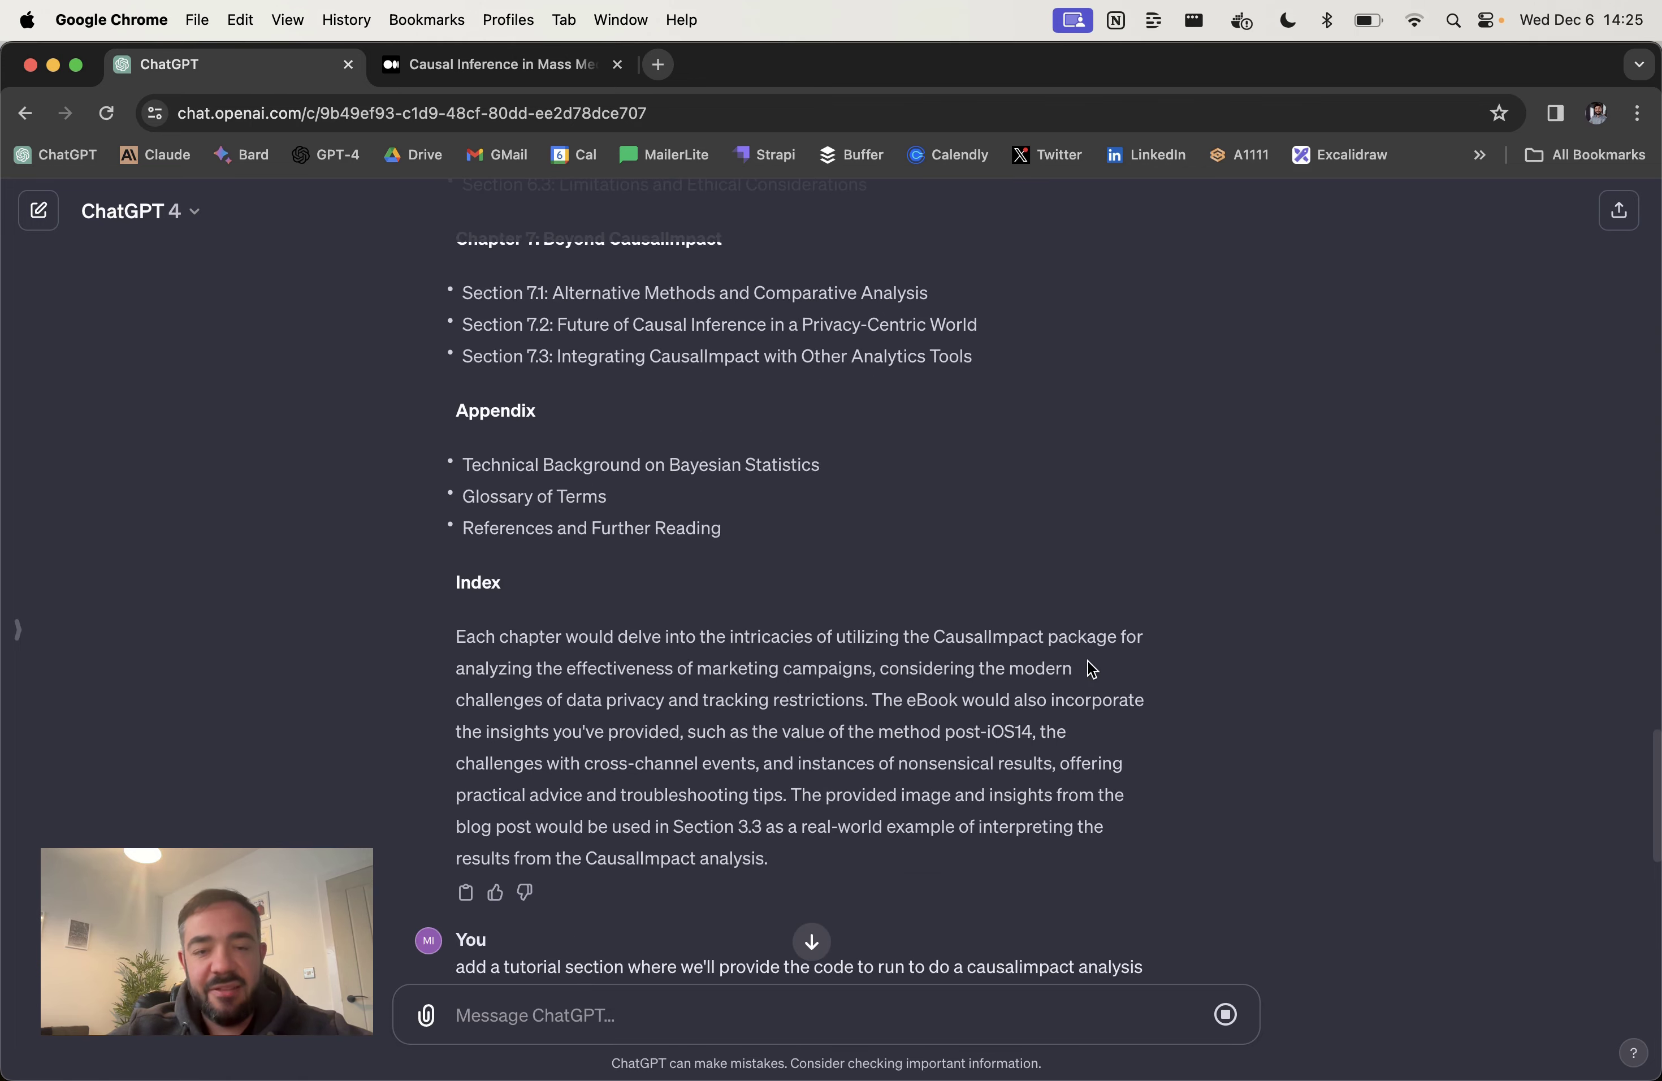
{"action": "scroll", "coordinate": [1091, 669], "scroll_direction": "down", "scroll_amount": 6}
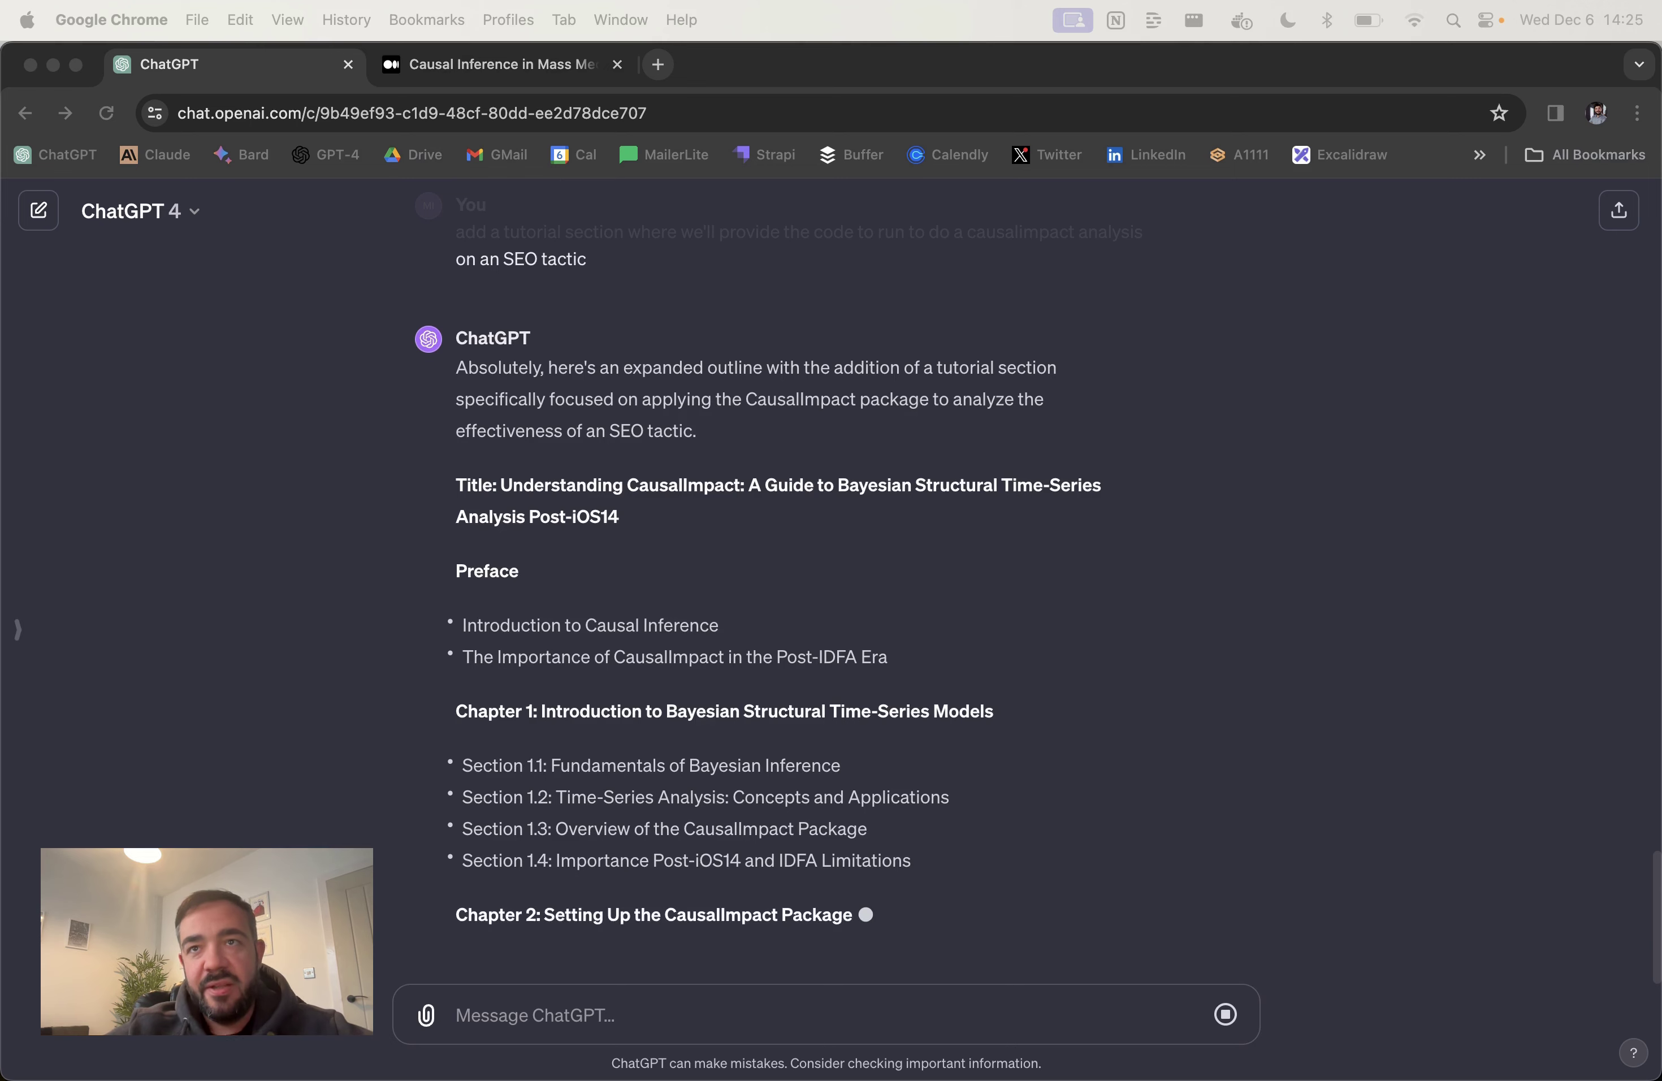
{"action": "left_click", "coordinate": [763, 1014]}
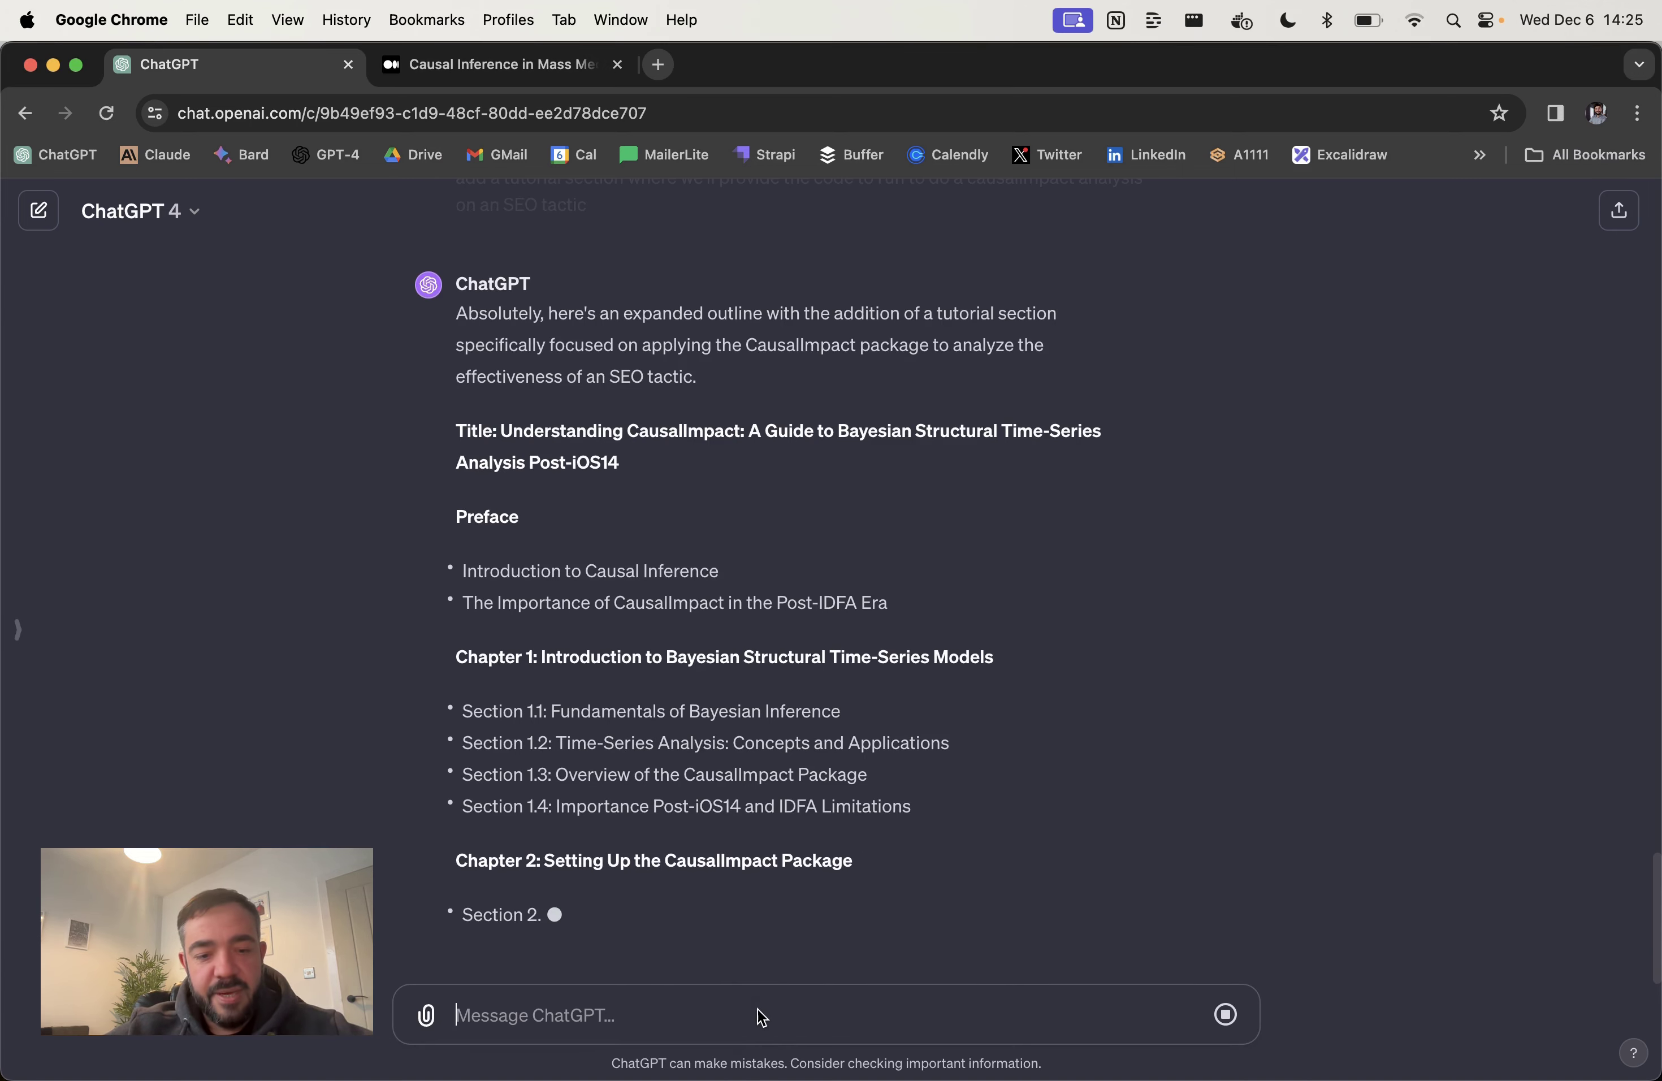
{"action": "type", "text": "Generate 10 very creative Title options"}
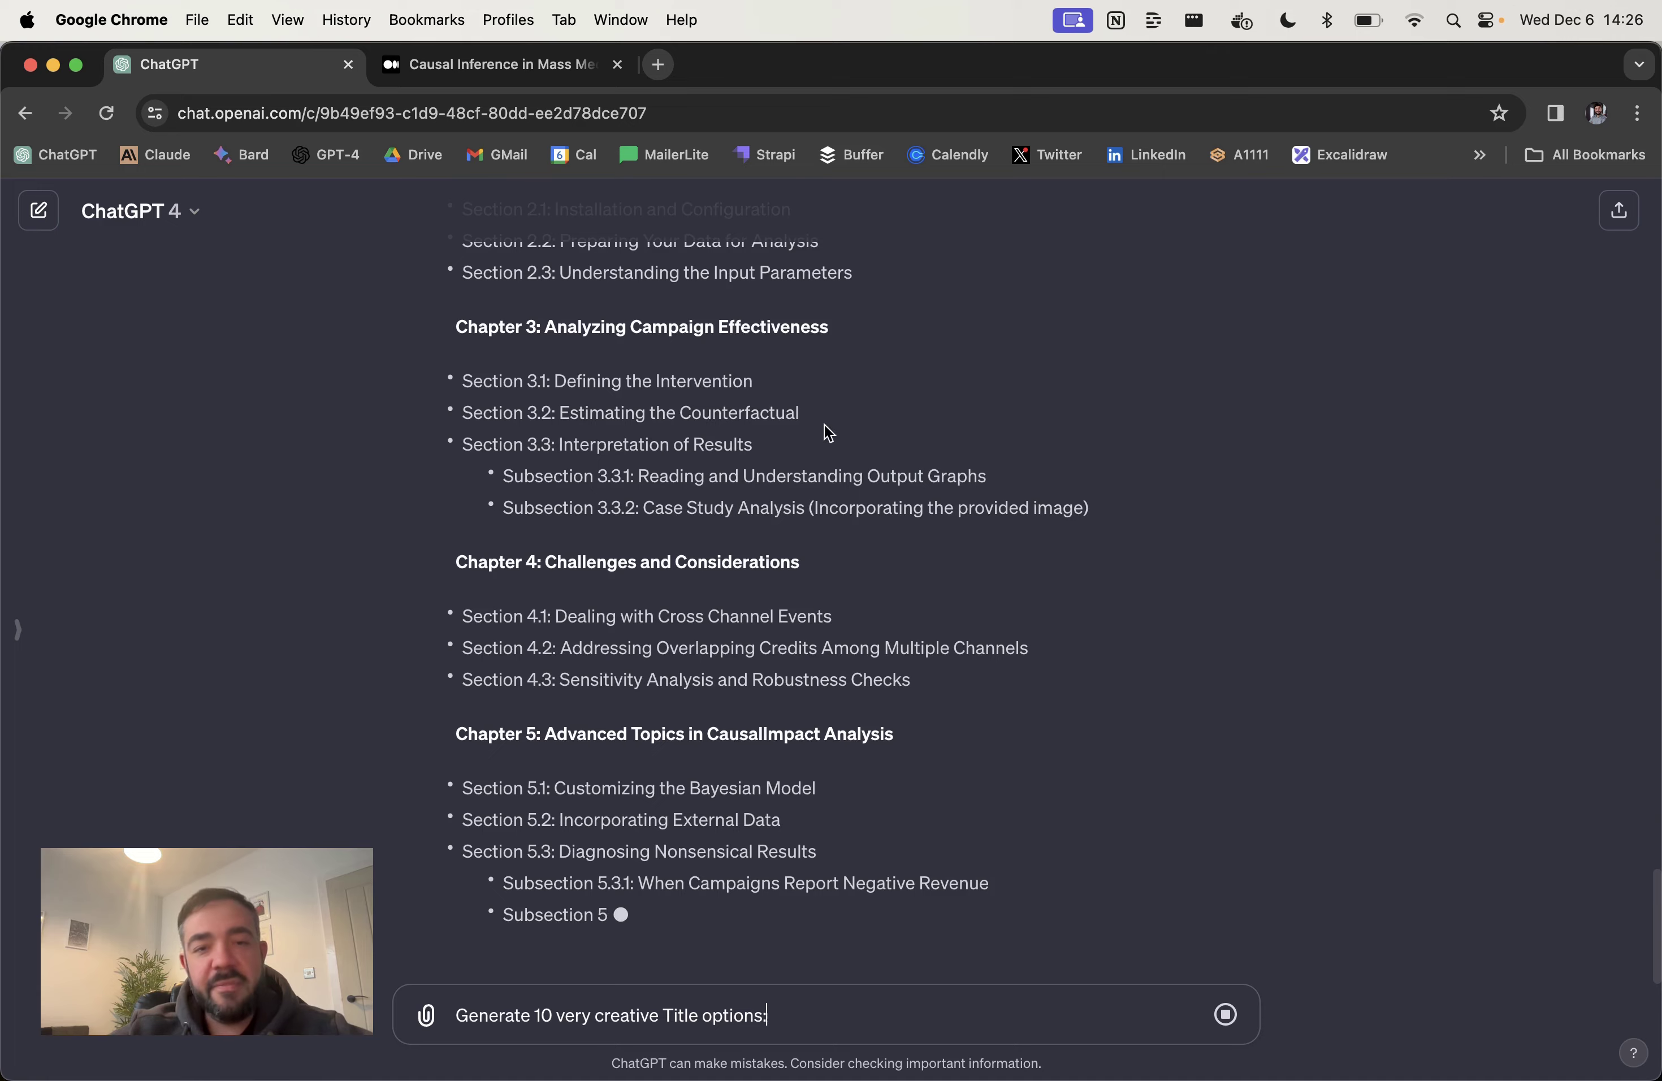
Step: Review the finished outline through Chapter 7, then send the request for 10 creative titles
{"action": "scroll", "coordinate": [823, 424], "scroll_direction": "up", "scroll_amount": 8}
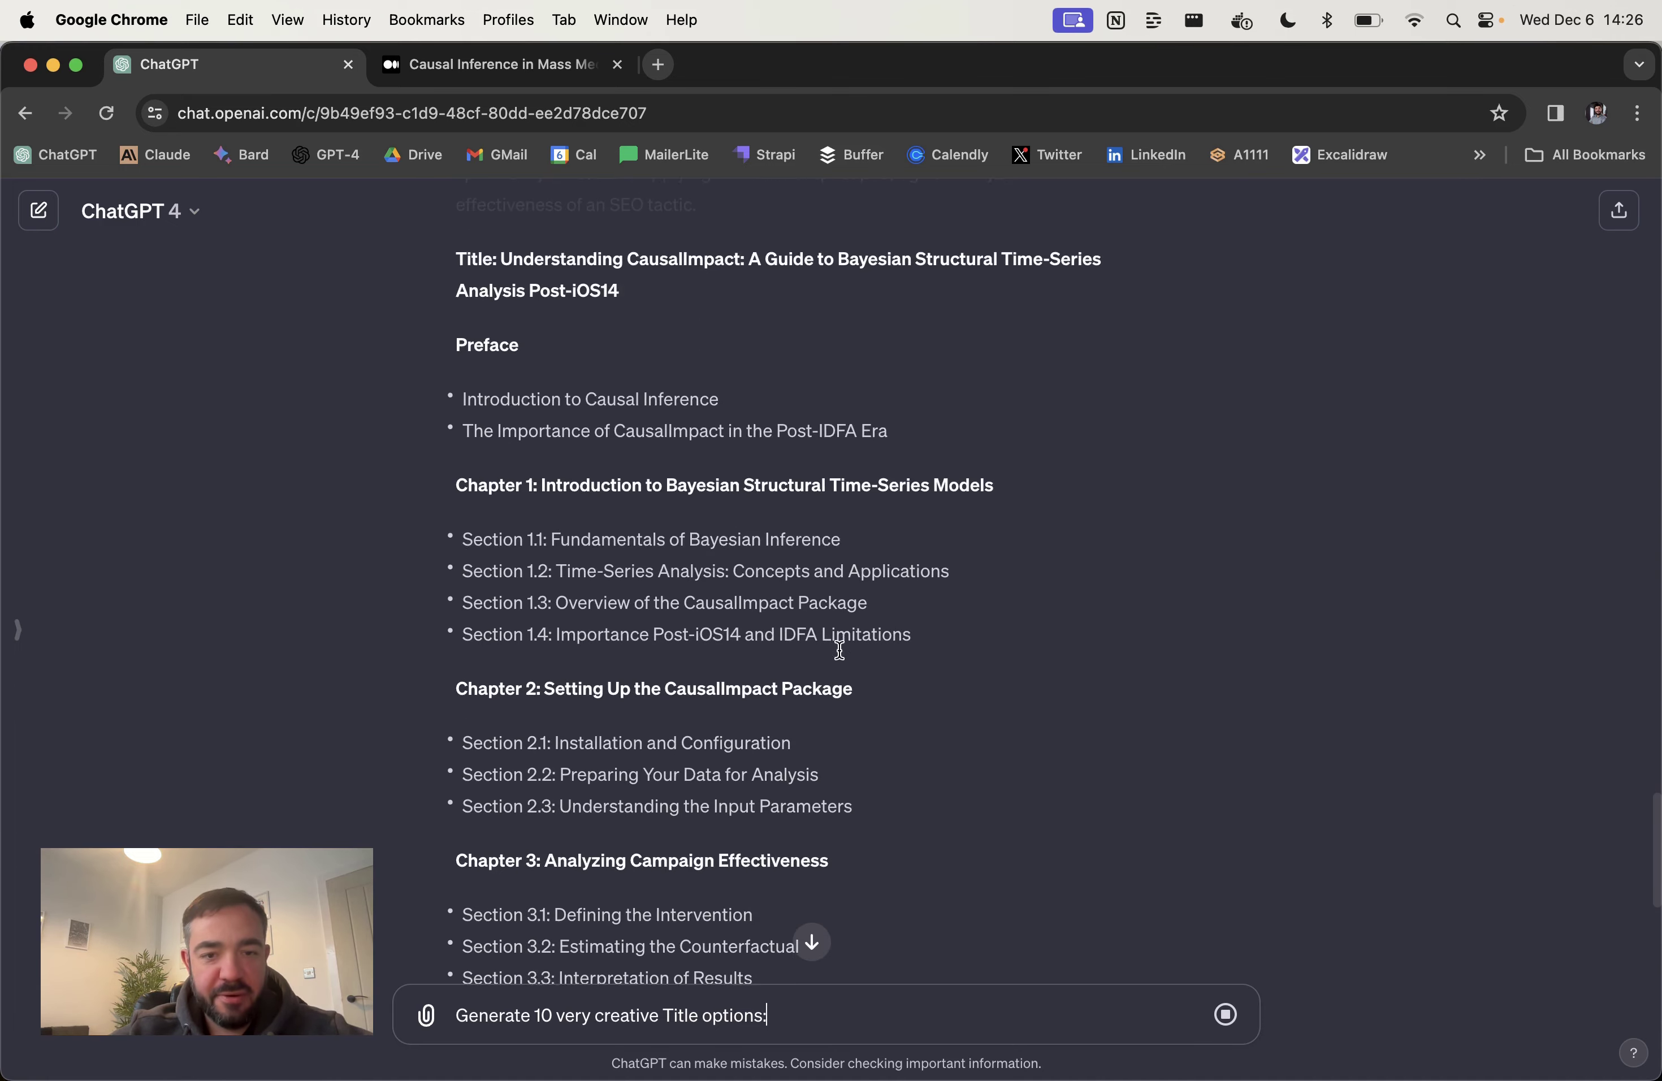
{"action": "scroll", "coordinate": [840, 653], "scroll_direction": "down", "scroll_amount": 2}
{"action": "scroll", "coordinate": [744, 695], "scroll_direction": "down", "scroll_amount": 6}
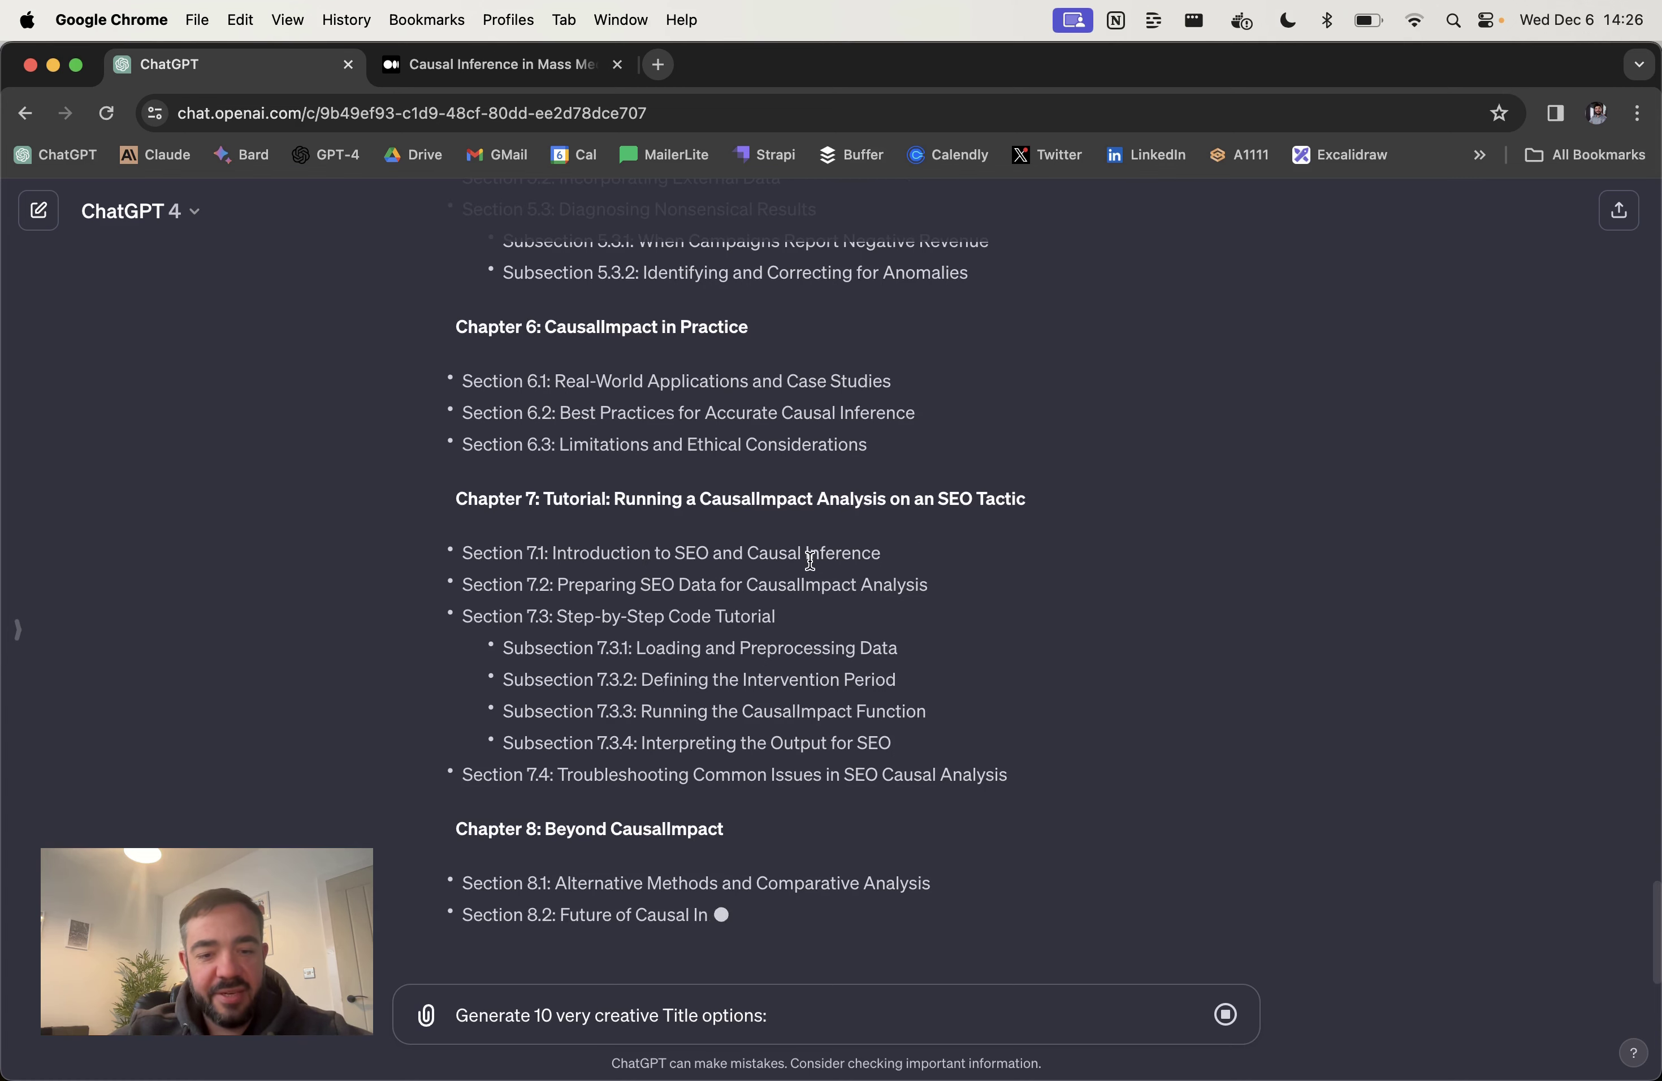
{"action": "scroll", "coordinate": [880, 540], "scroll_direction": "up", "scroll_amount": 1}
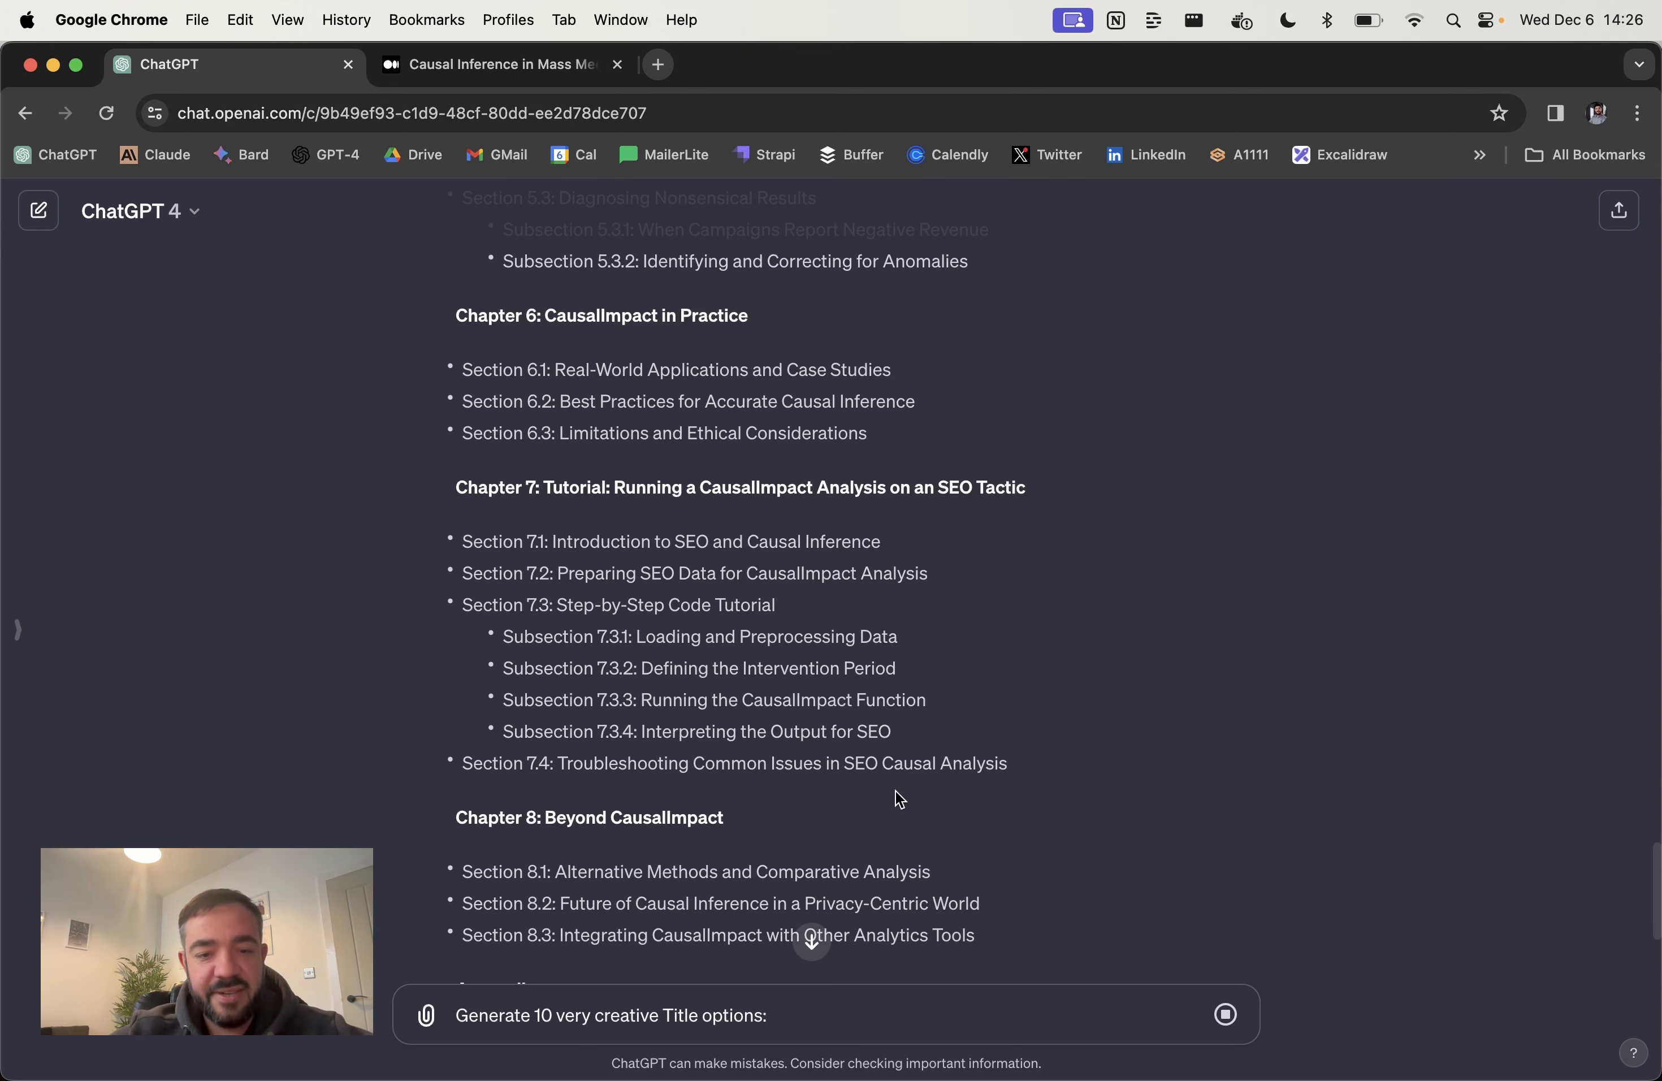
{"action": "scroll", "coordinate": [900, 800], "scroll_direction": "down", "scroll_amount": 3}
{"action": "scroll", "coordinate": [901, 800], "scroll_direction": "down", "scroll_amount": 3}
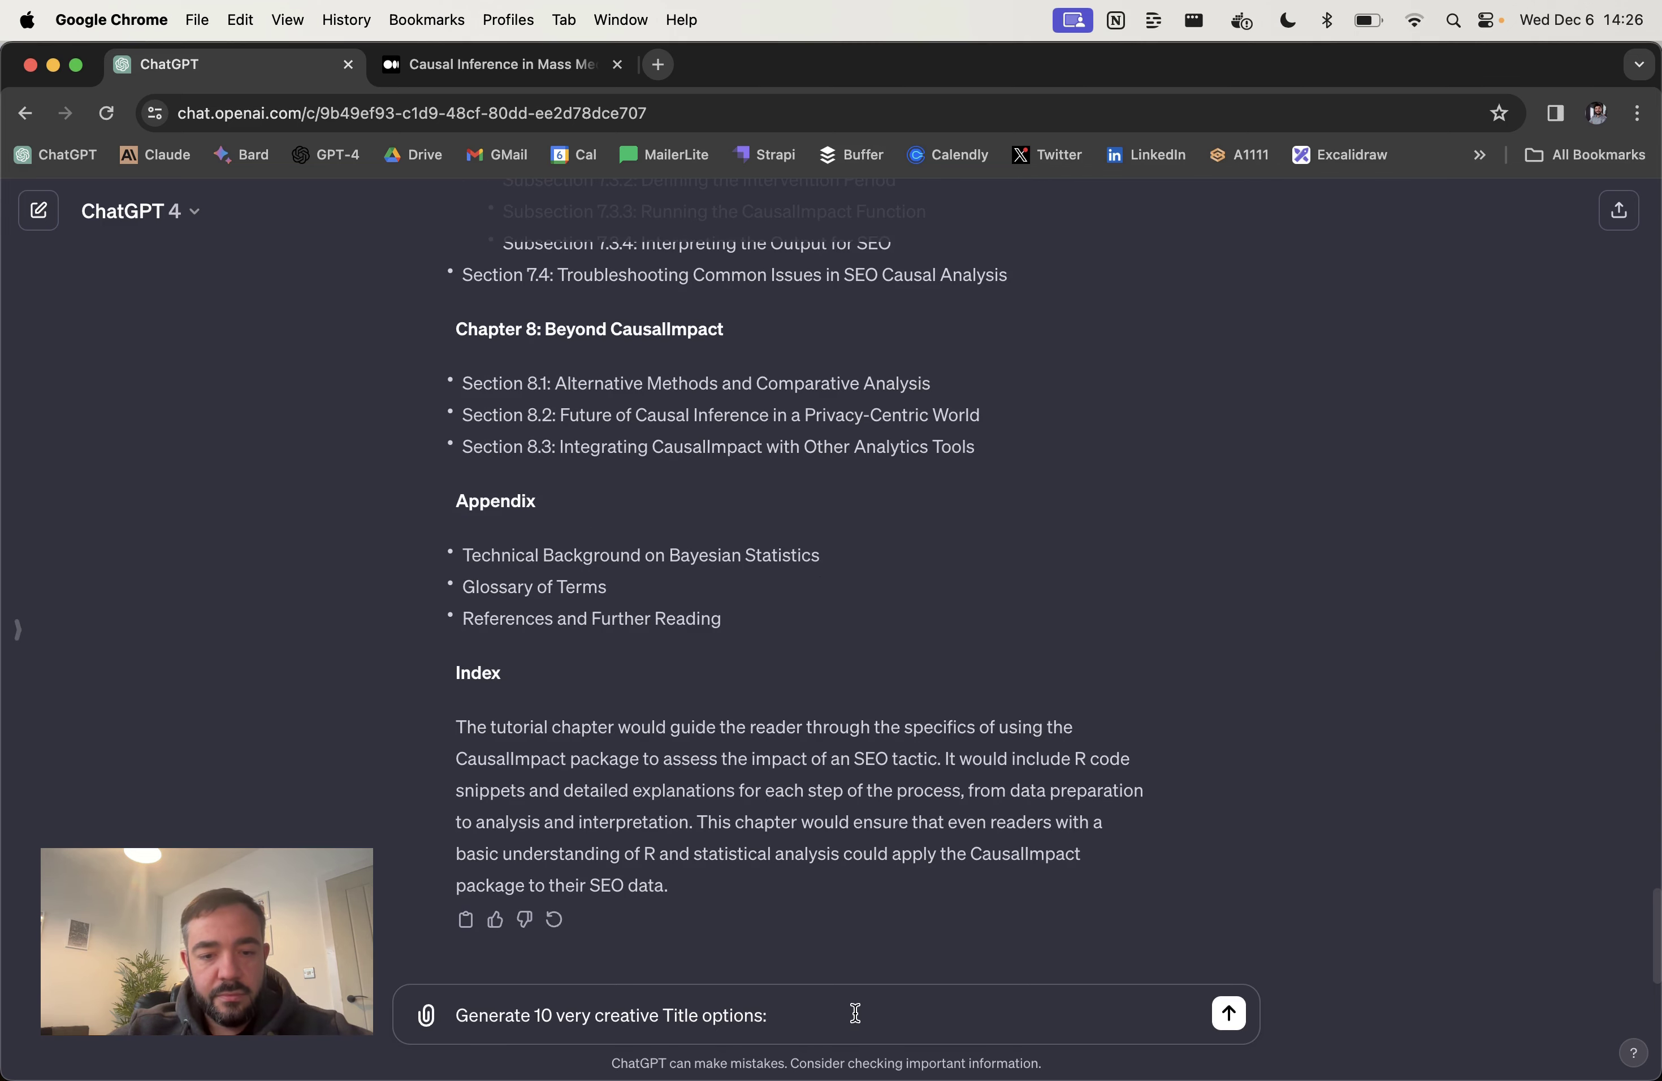
{"action": "key", "text": "Return"}
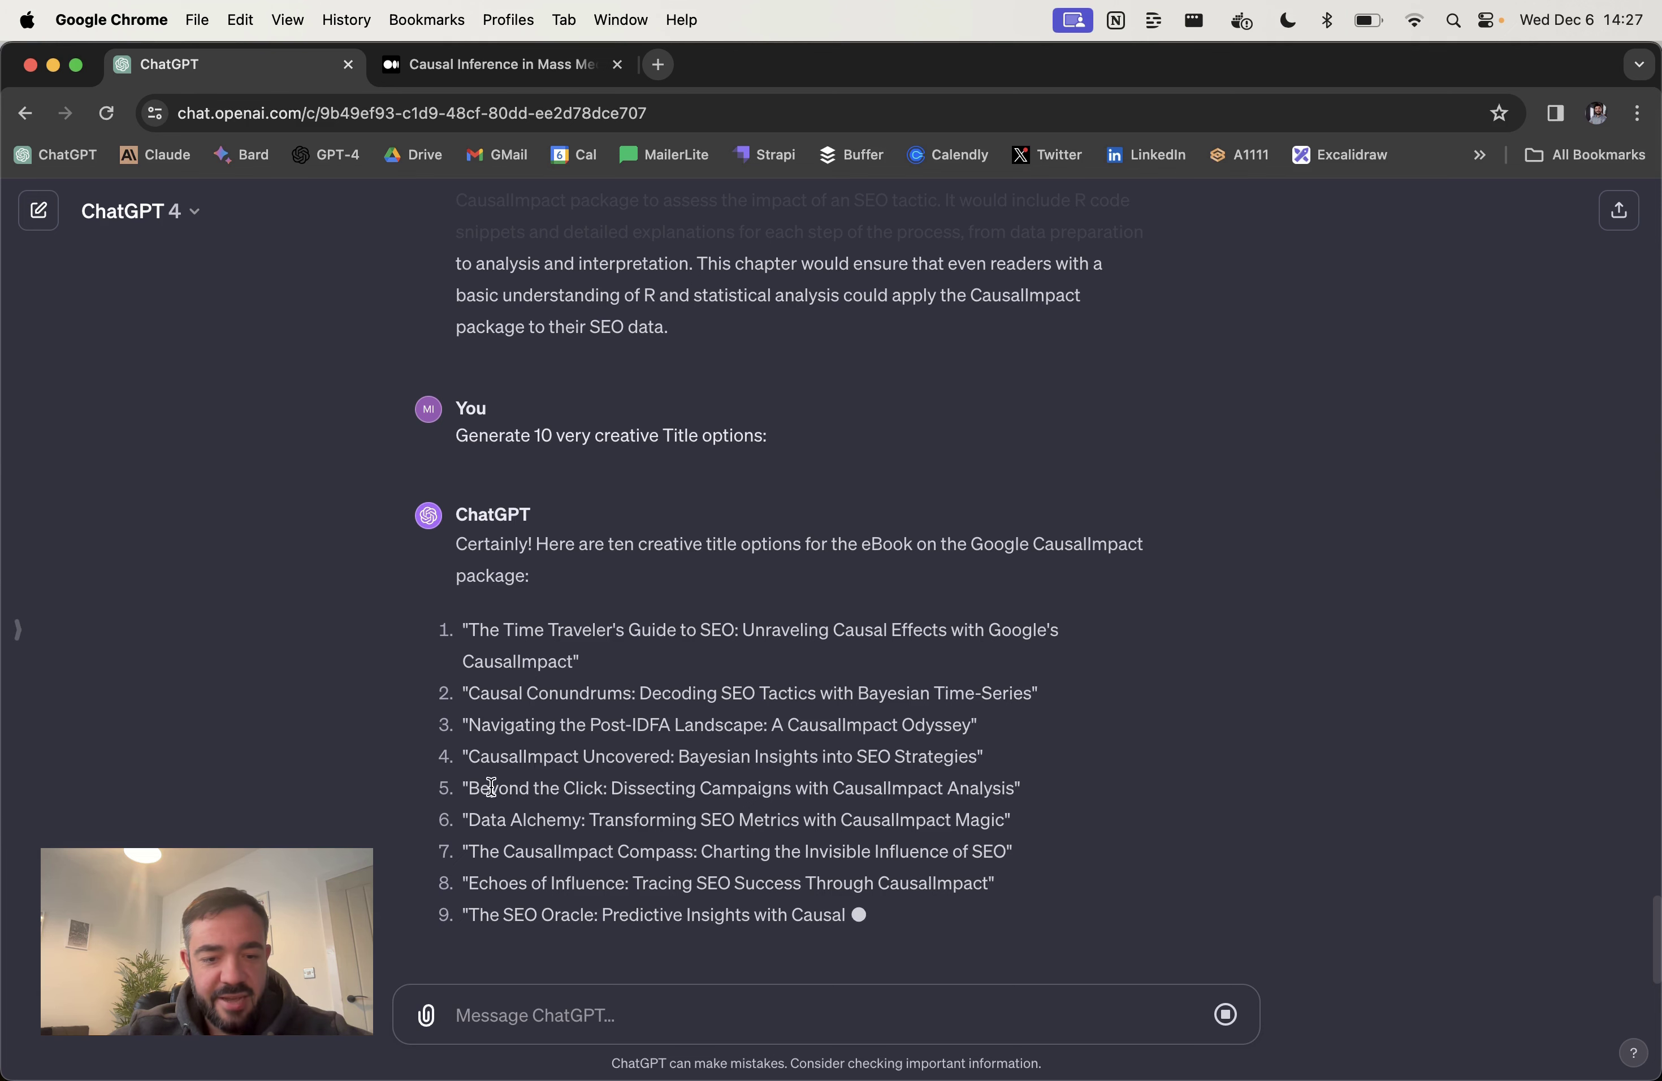
Step: Tell ChatGPT to acknowledge title option 5, 'Beyond the Click: Dissecting Campaigns with CausalImpact Analysis'
{"action": "left_click", "coordinate": [473, 786]}
{"action": "left_click_drag", "start_coordinate": [473, 787], "coordinate": [1015, 757]}
{"action": "key", "text": "super+c"}
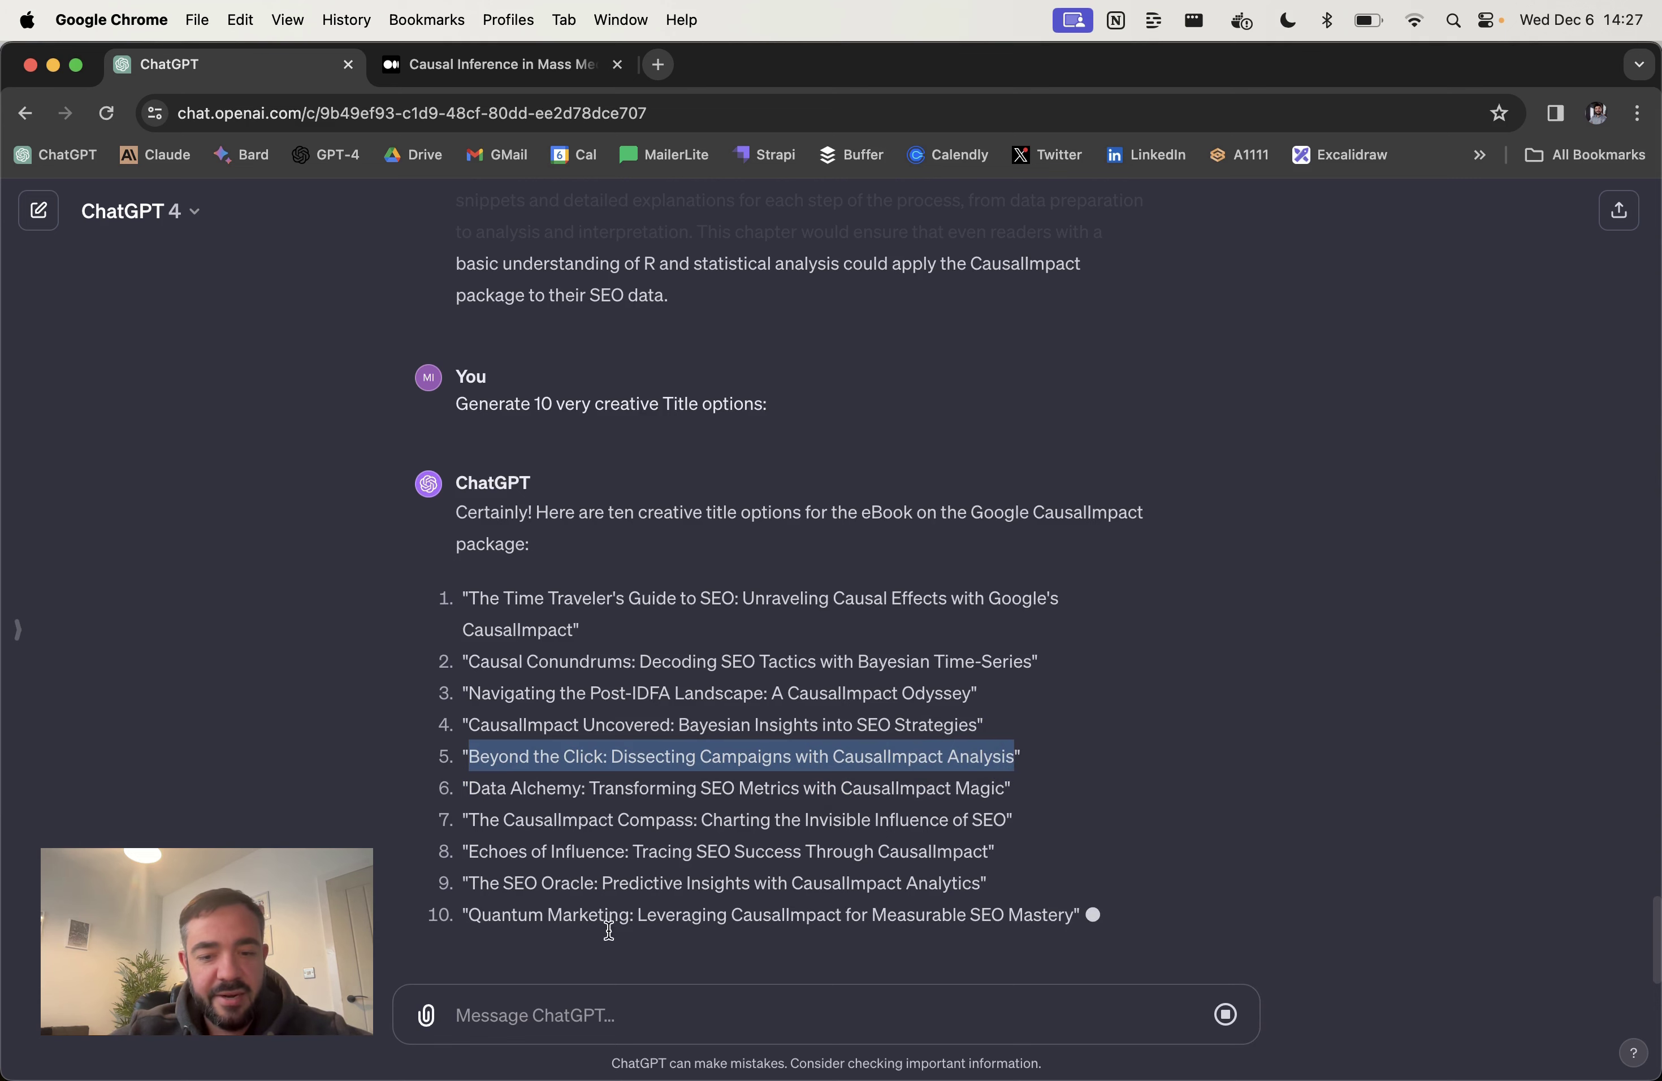
{"action": "left_click", "coordinate": [575, 1015]}
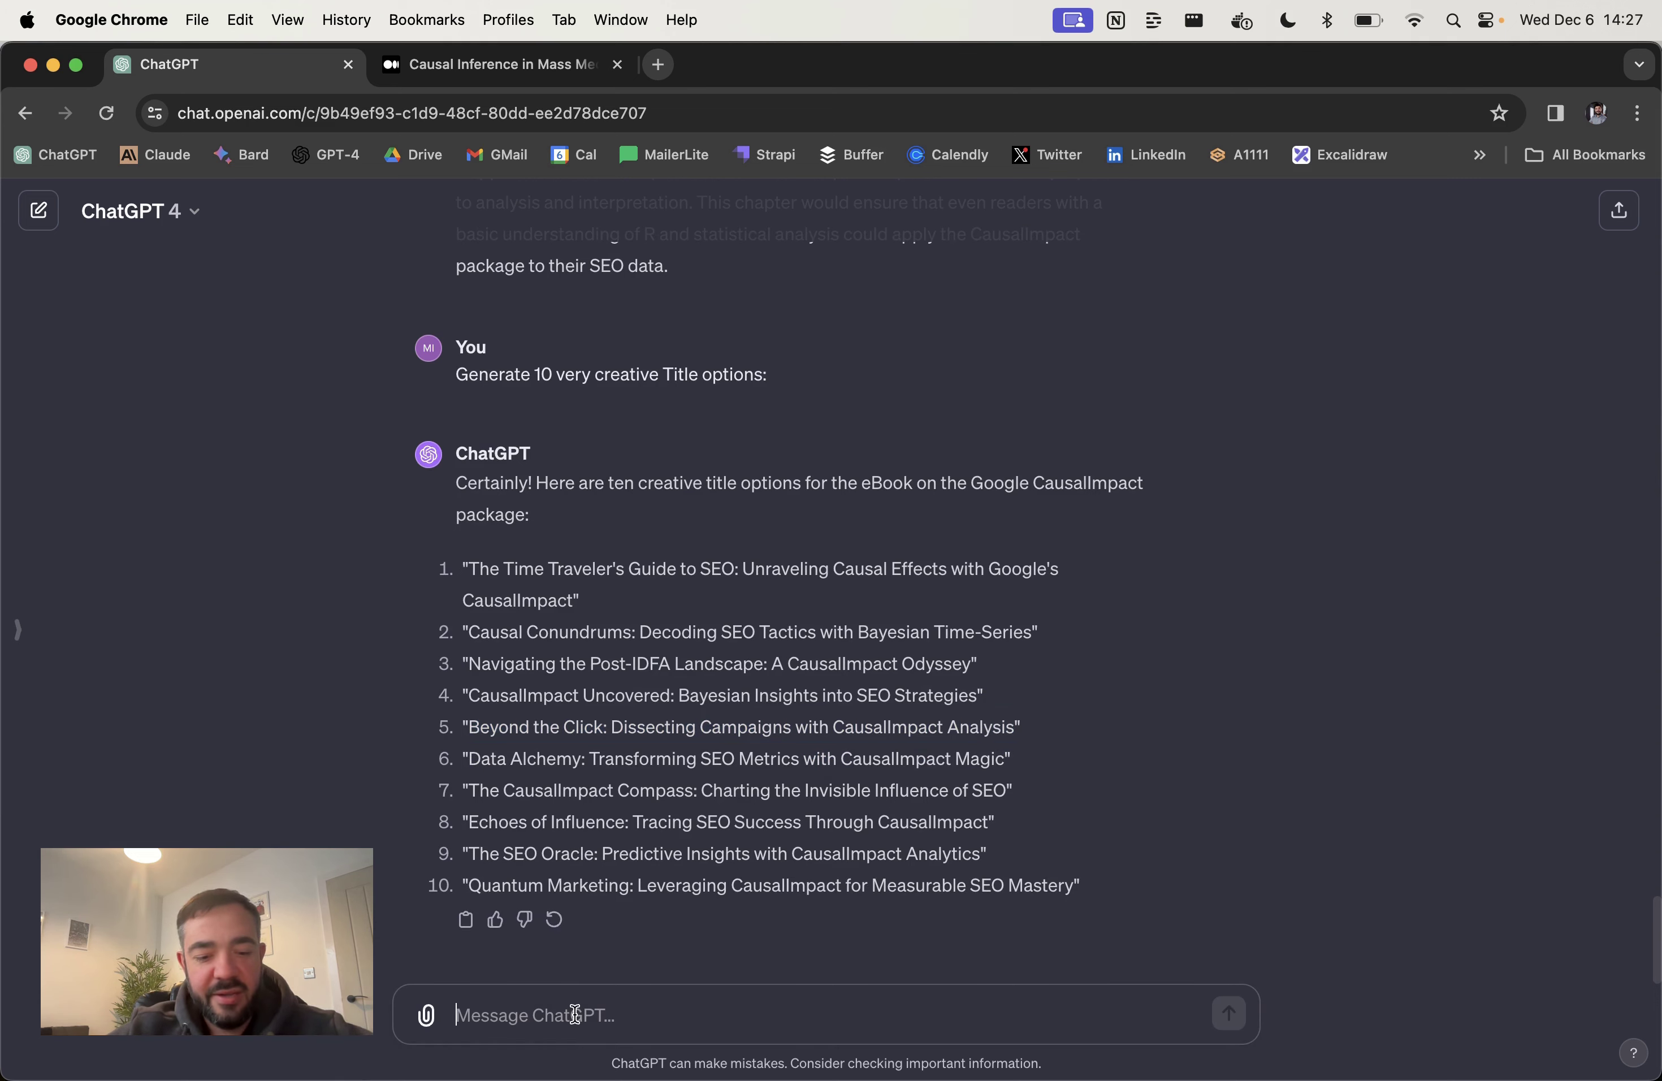
{"action": "type", "text": "We;re"}
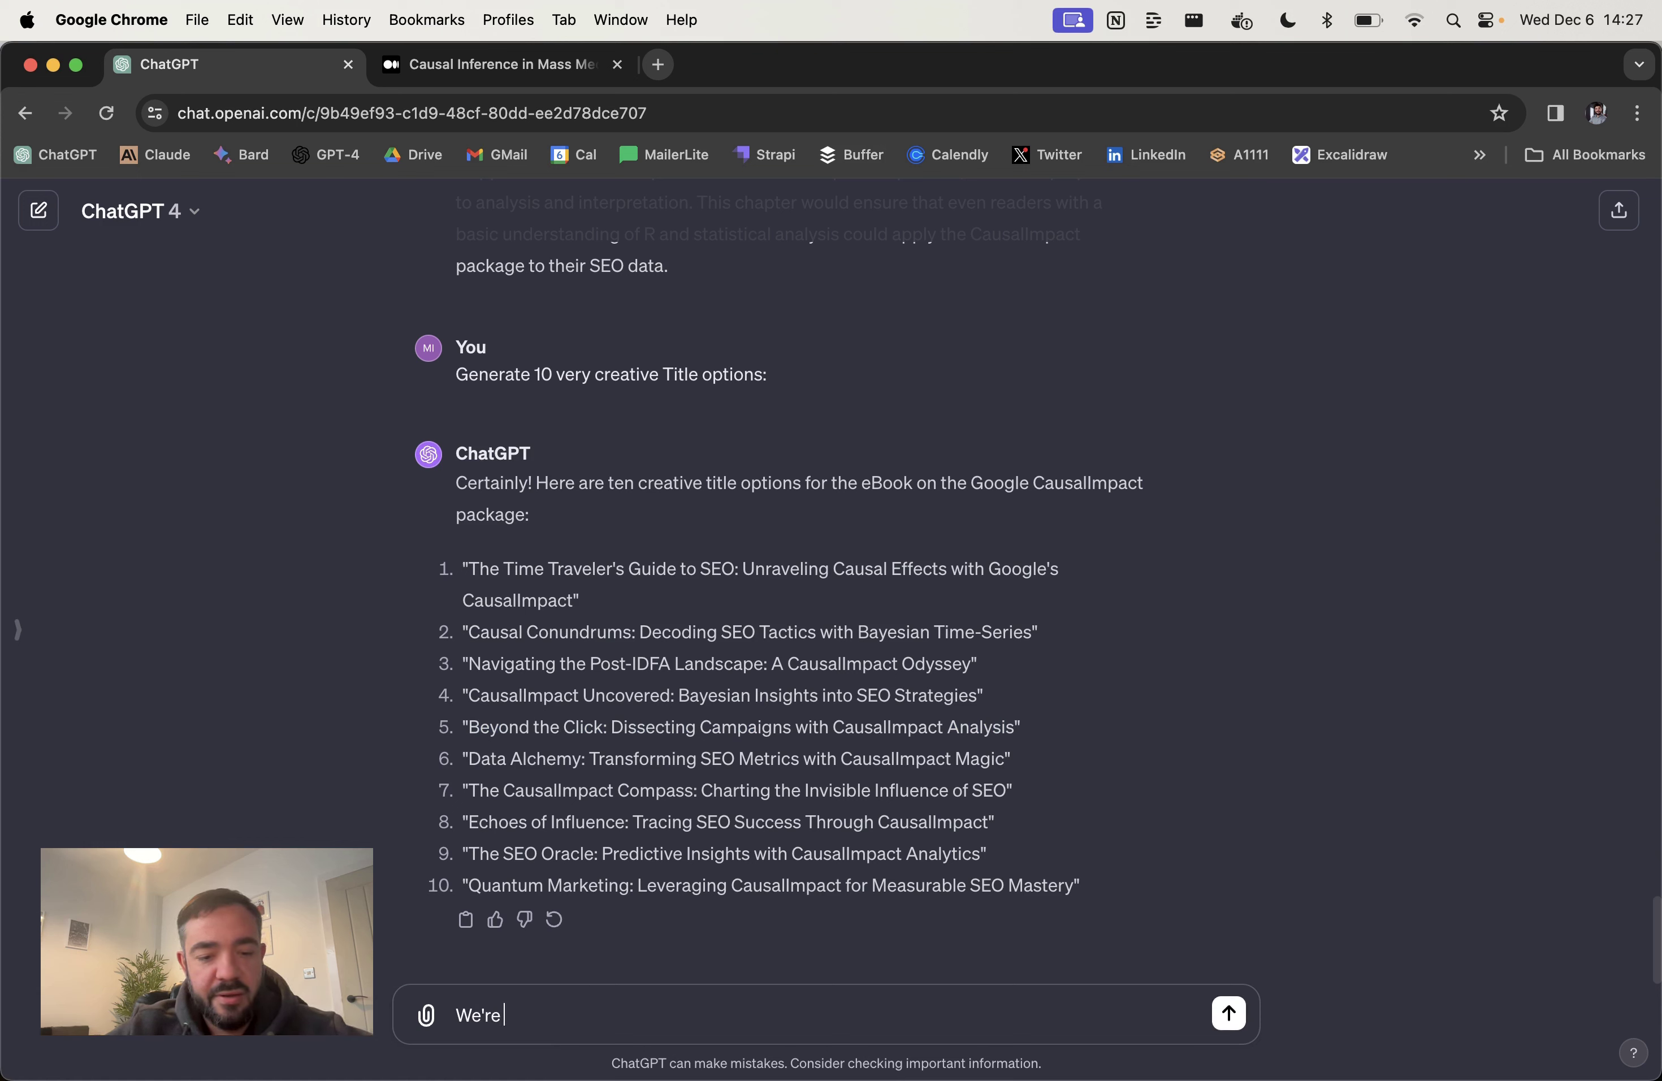
{"action": "type", "text": " going to go with"}
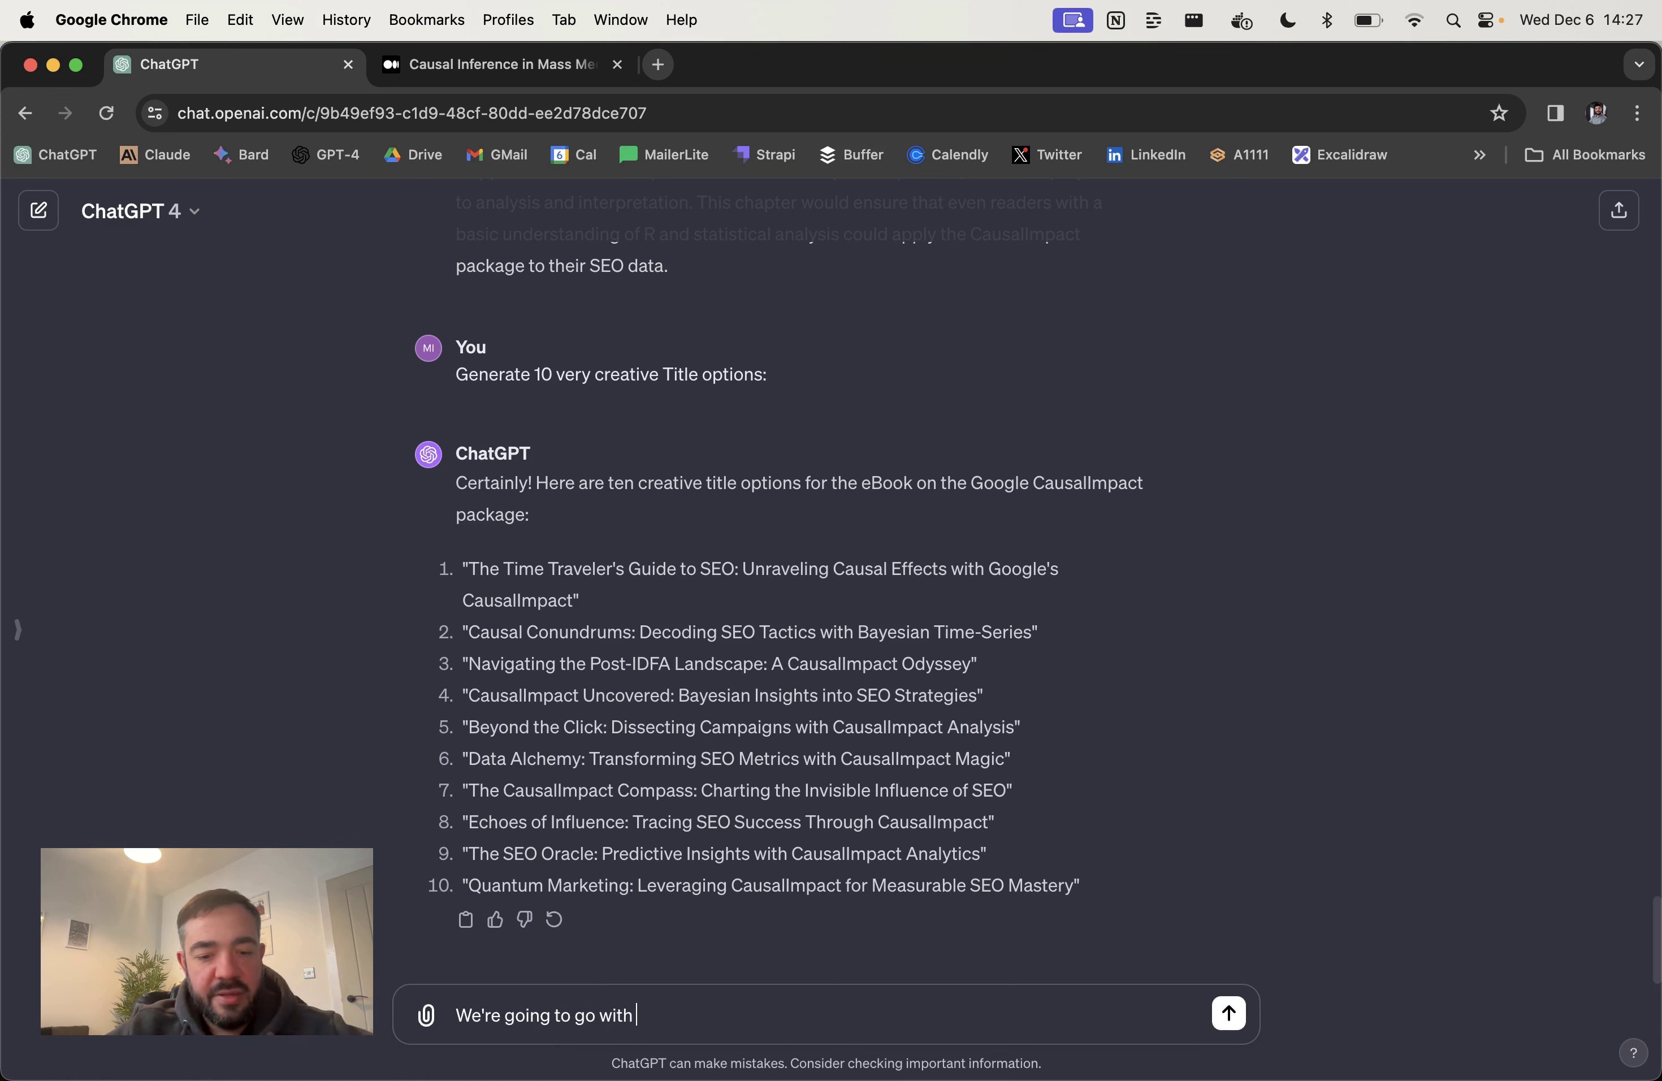
{"action": "type", "text": " this title:"}
{"action": "key", "text": "super+v"}
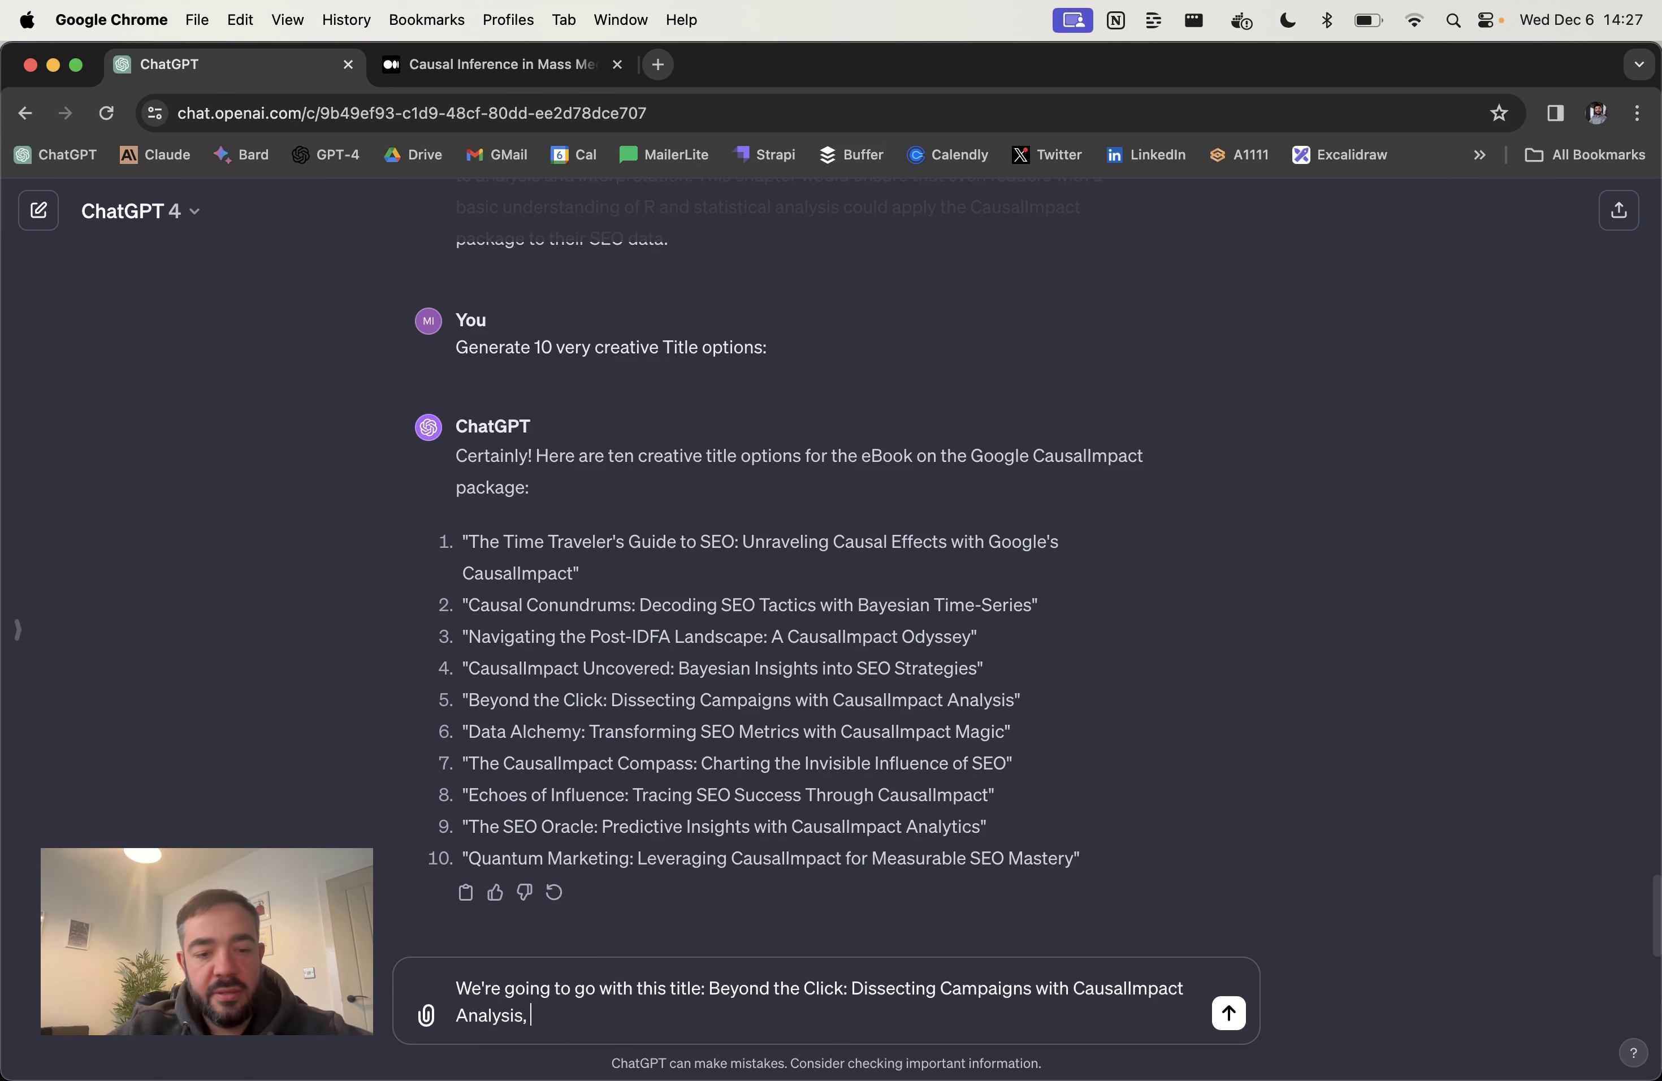
{"action": "type", "text": ", acknowled"}
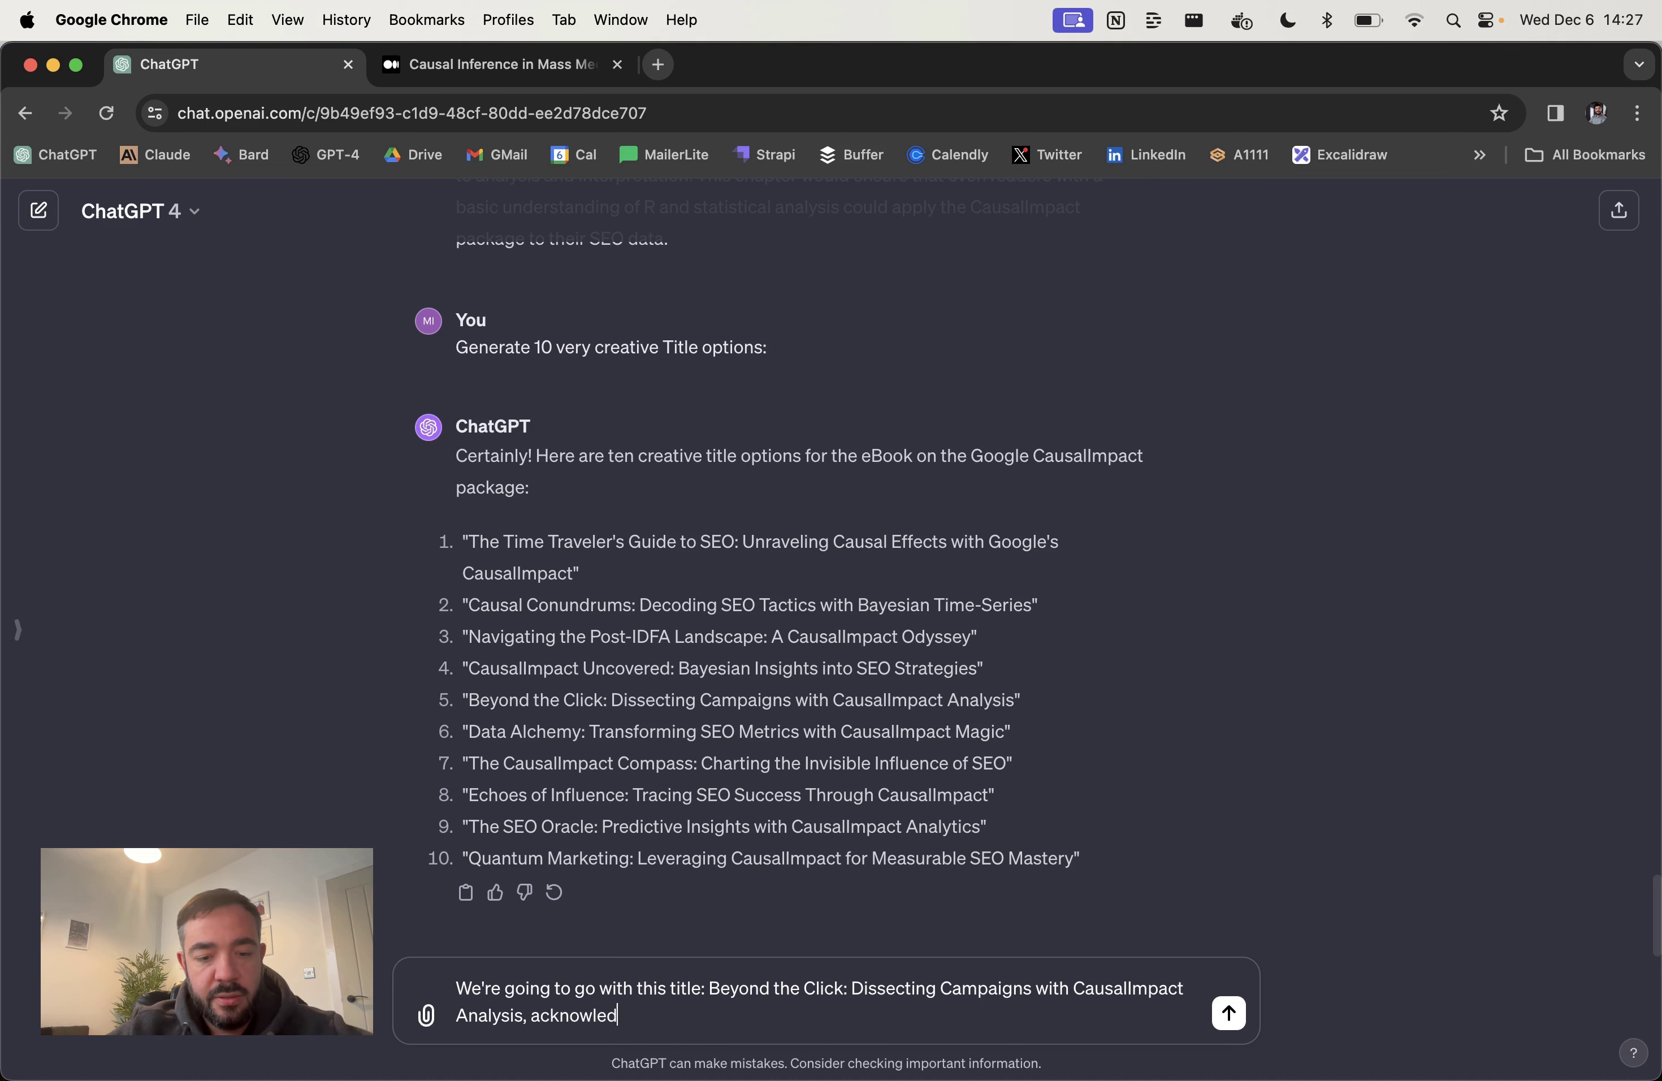
{"action": "type", "text": "ge"}
{"action": "key", "text": "Return"}
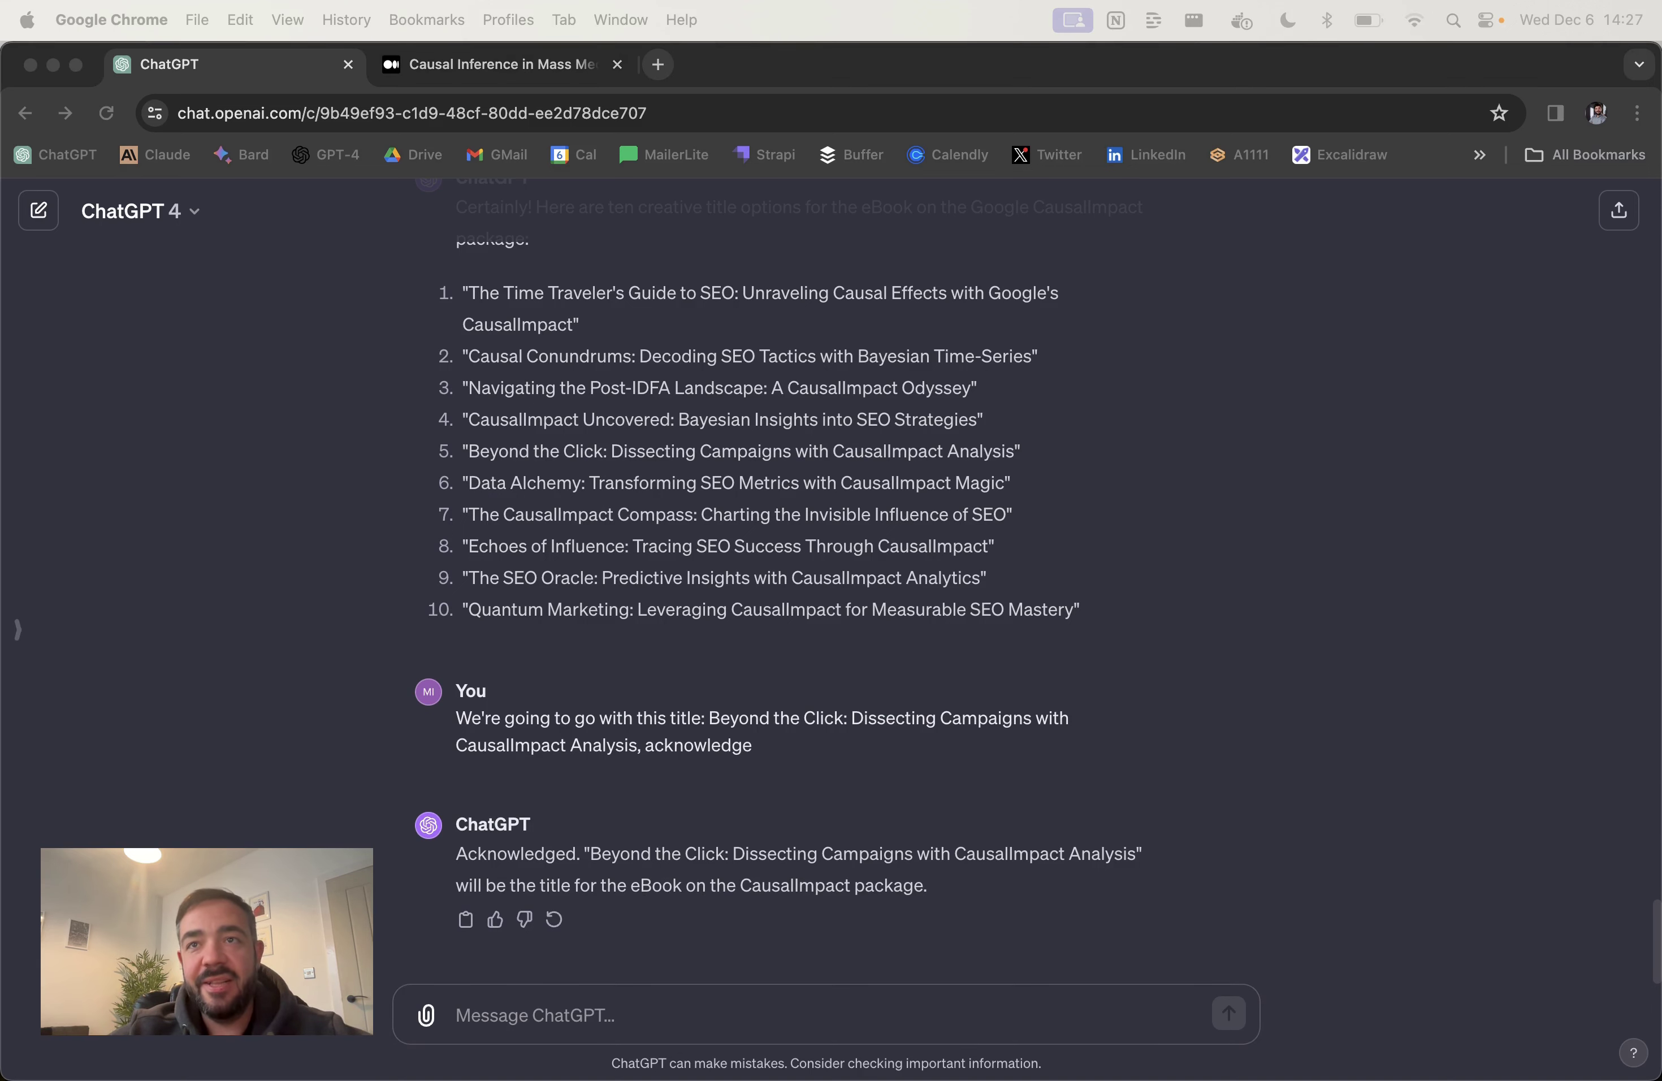
{"action": "key", "text": "Return"}
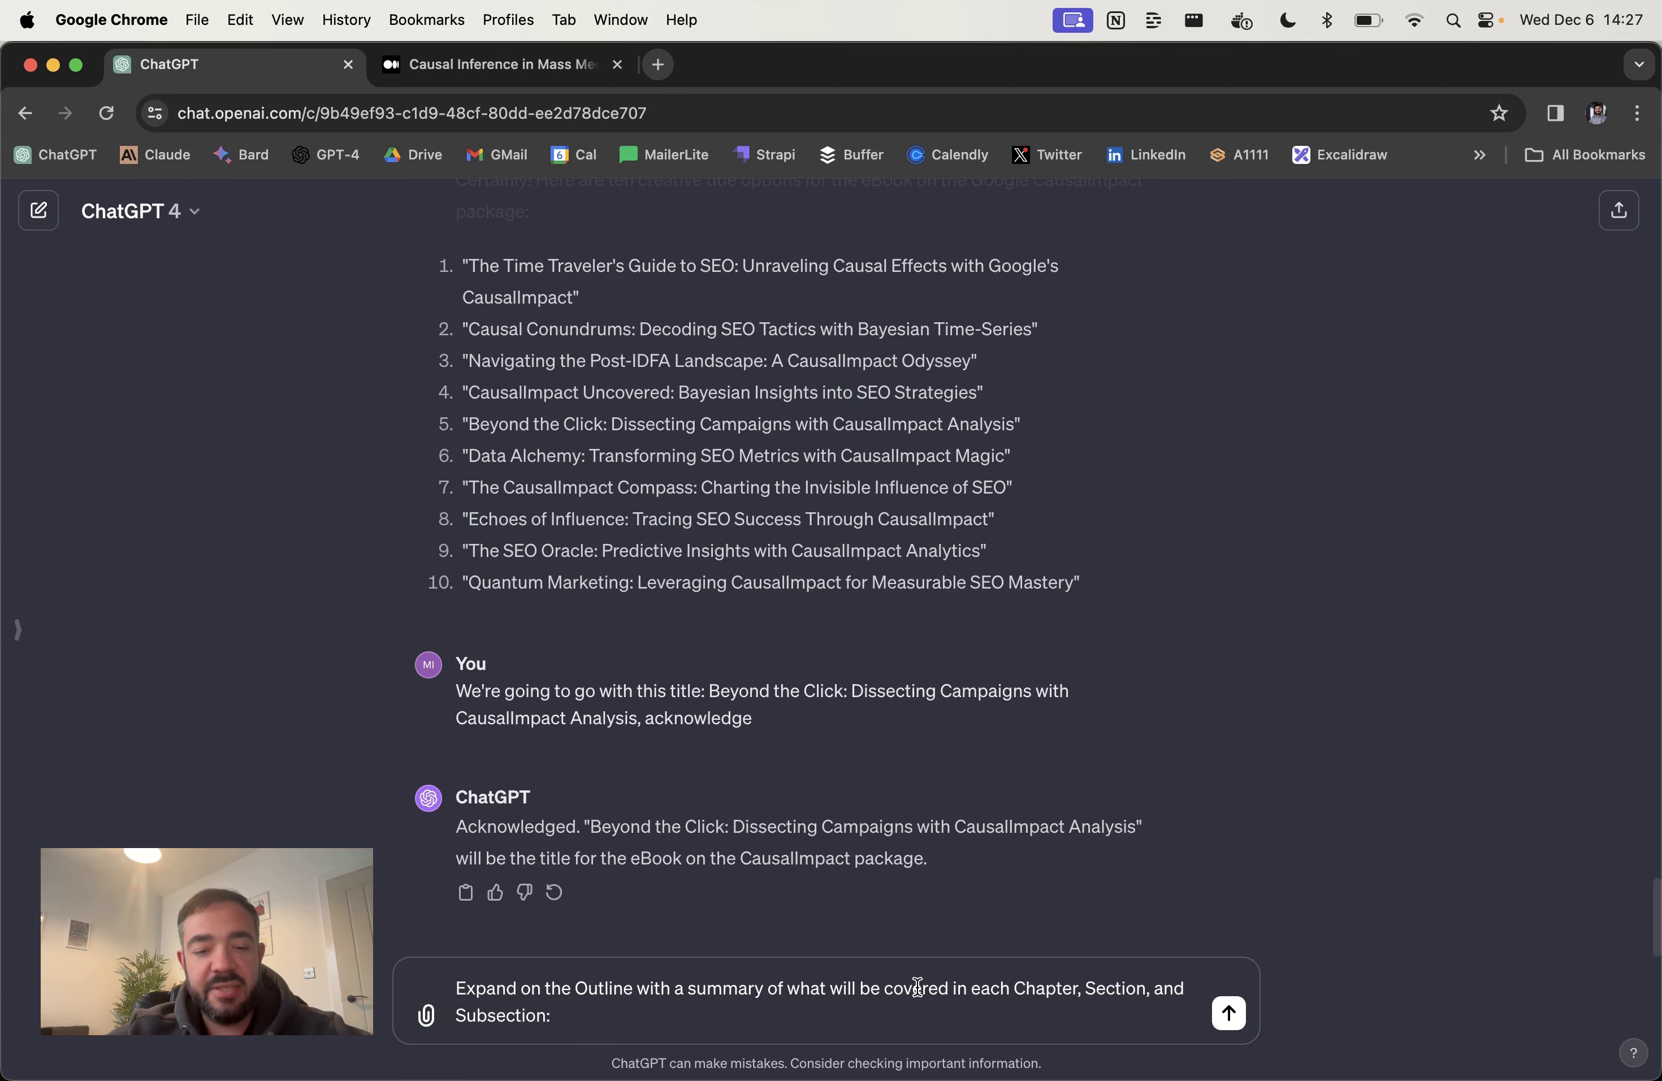
Step: Send the expand-the-outline prompt, regenerate it after the network error, and open OpenAI Playground
{"action": "key", "text": "Return"}
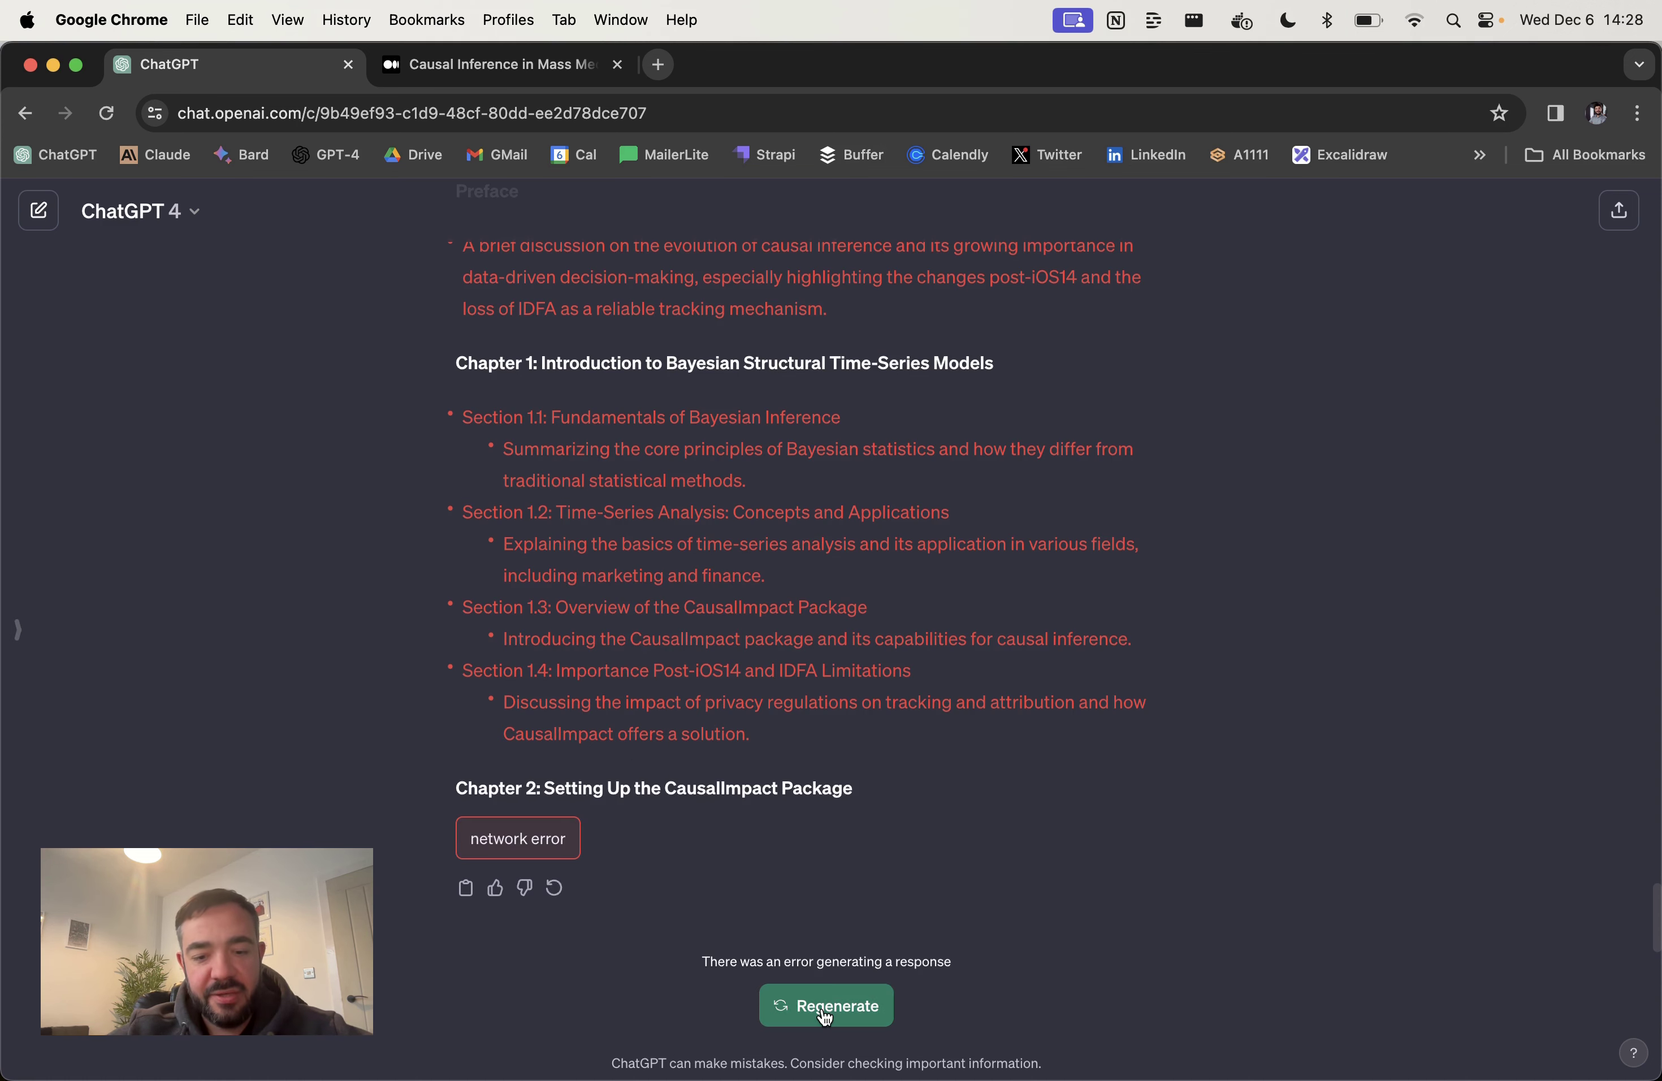
{"action": "left_click", "coordinate": [826, 1018]}
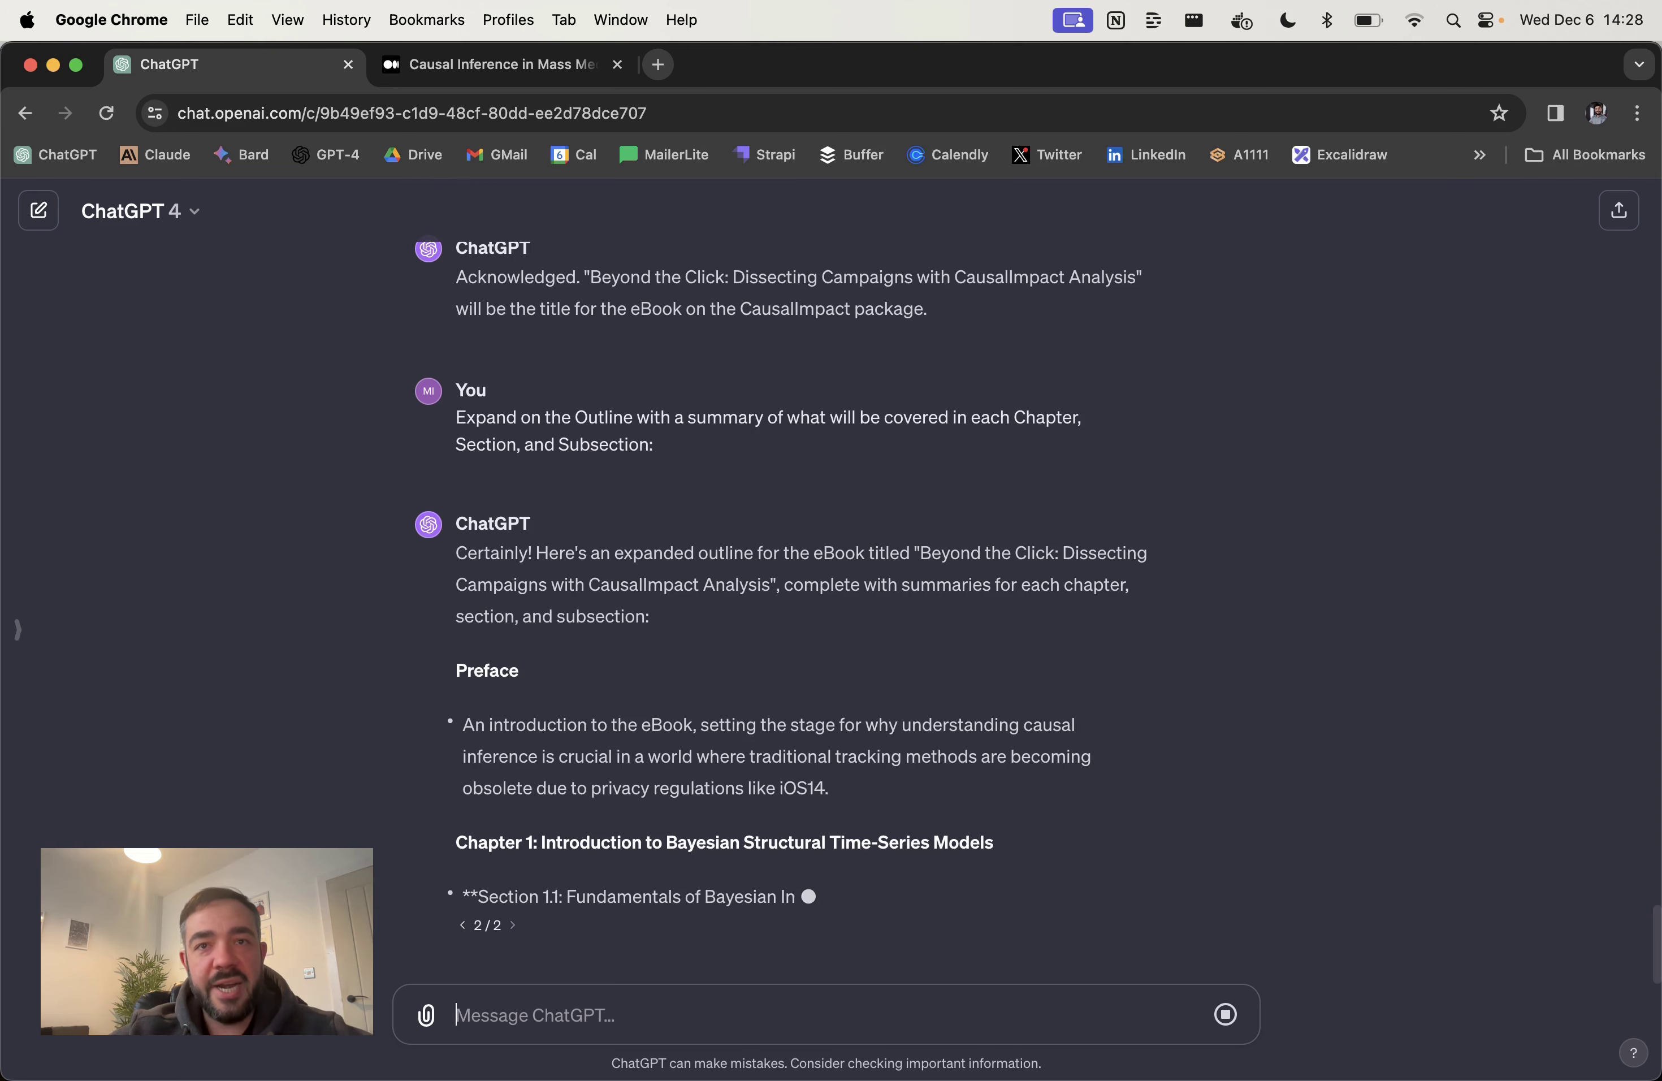
{"action": "left_click", "coordinate": [659, 64]}
{"action": "left_click", "coordinate": [325, 155]}
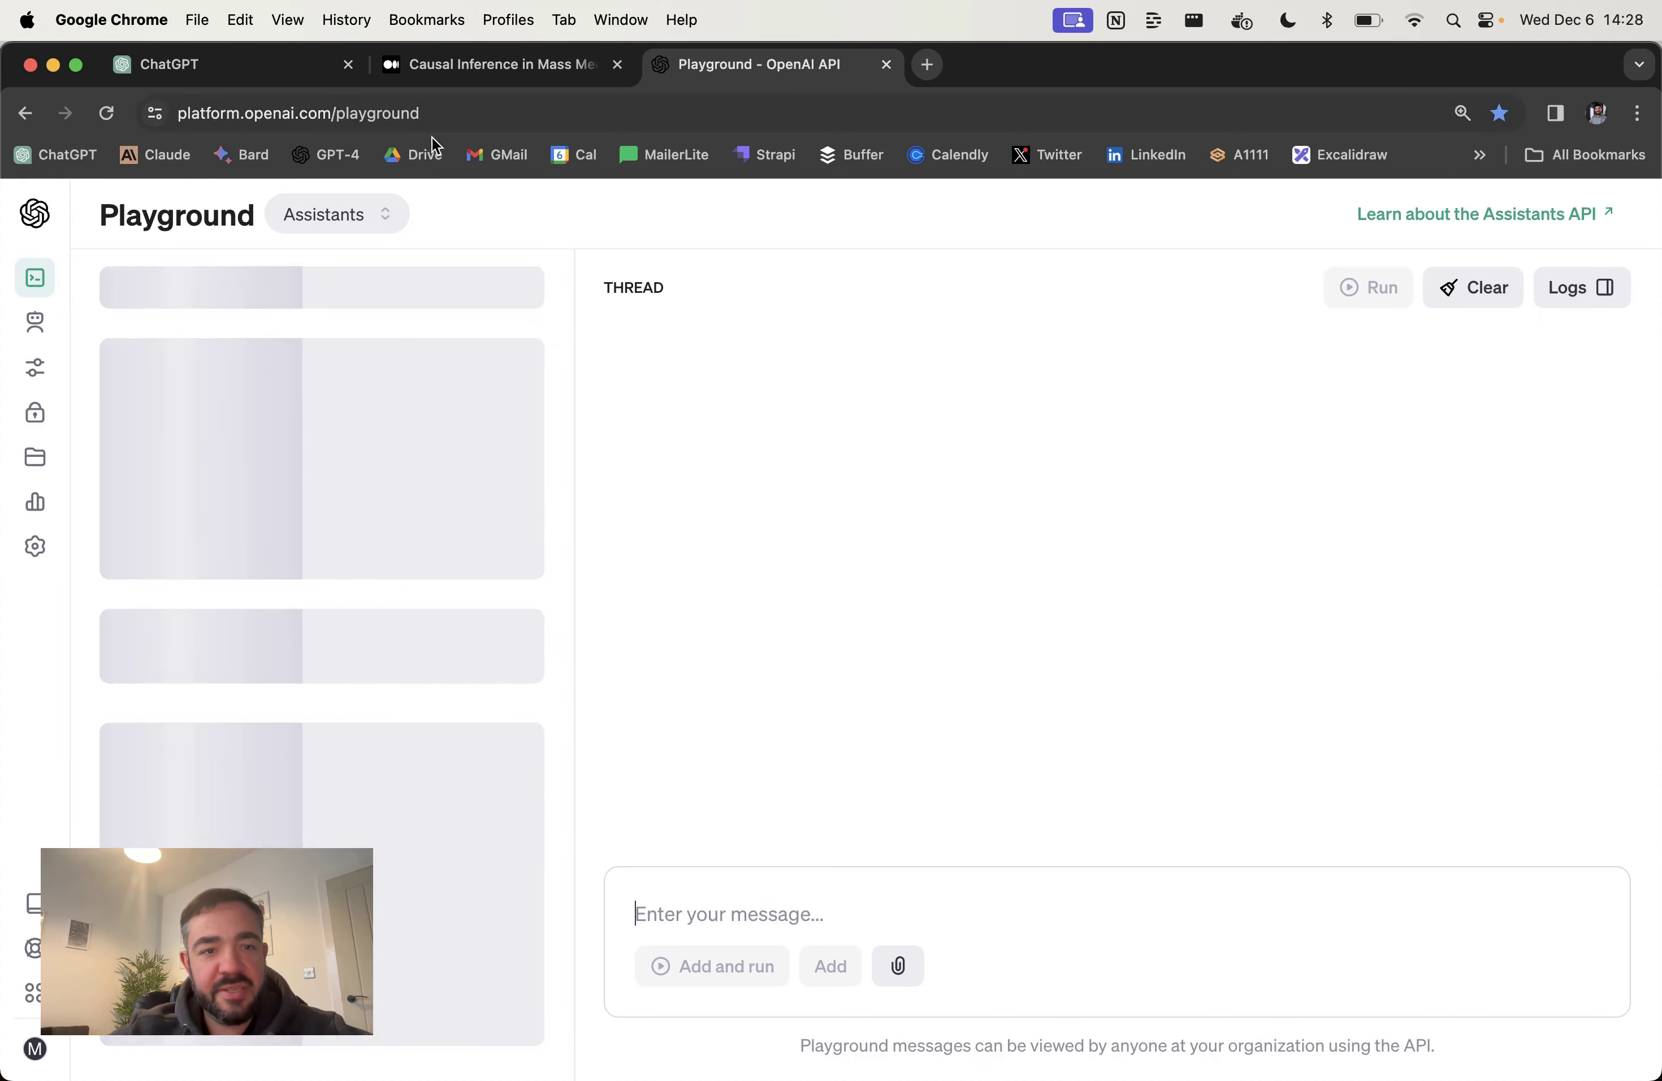
Step: Put the Playground in Chat mode with the gpt-4-1106-preview model, then open a blank tab
{"action": "left_click", "coordinate": [369, 219]}
{"action": "left_click", "coordinate": [325, 327]}
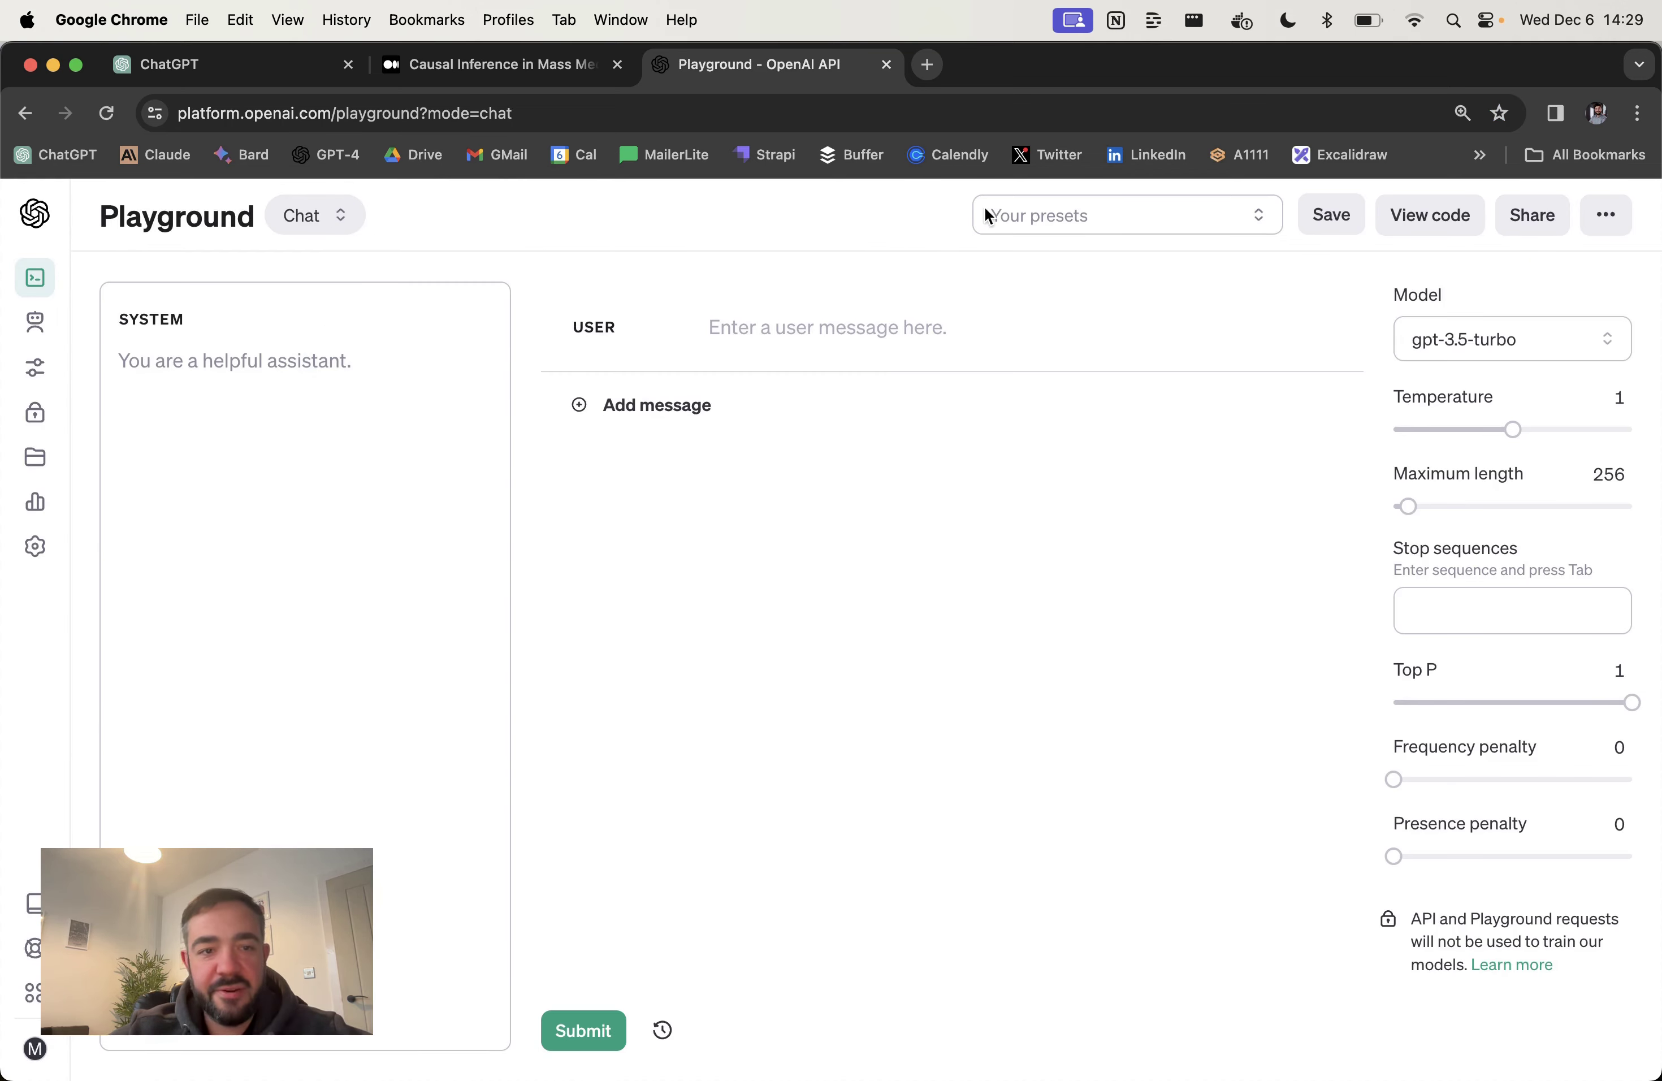
{"action": "left_click", "coordinate": [1447, 340]}
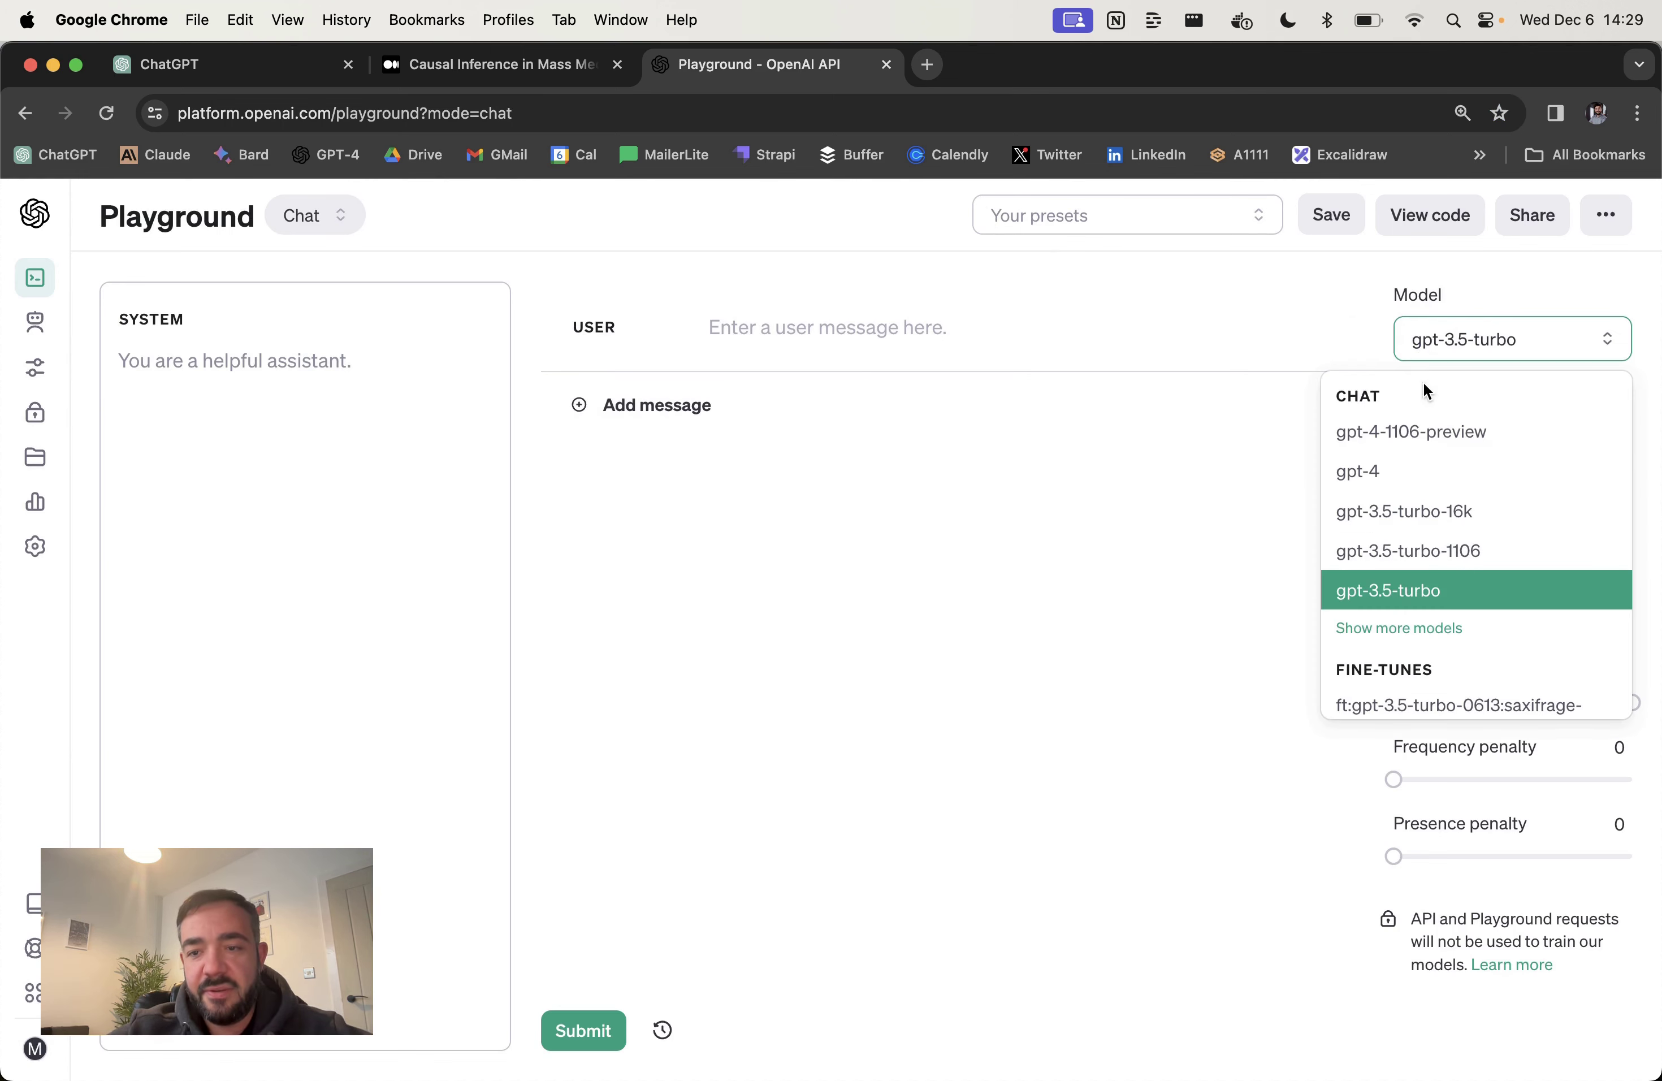
{"action": "left_click", "coordinate": [1402, 430]}
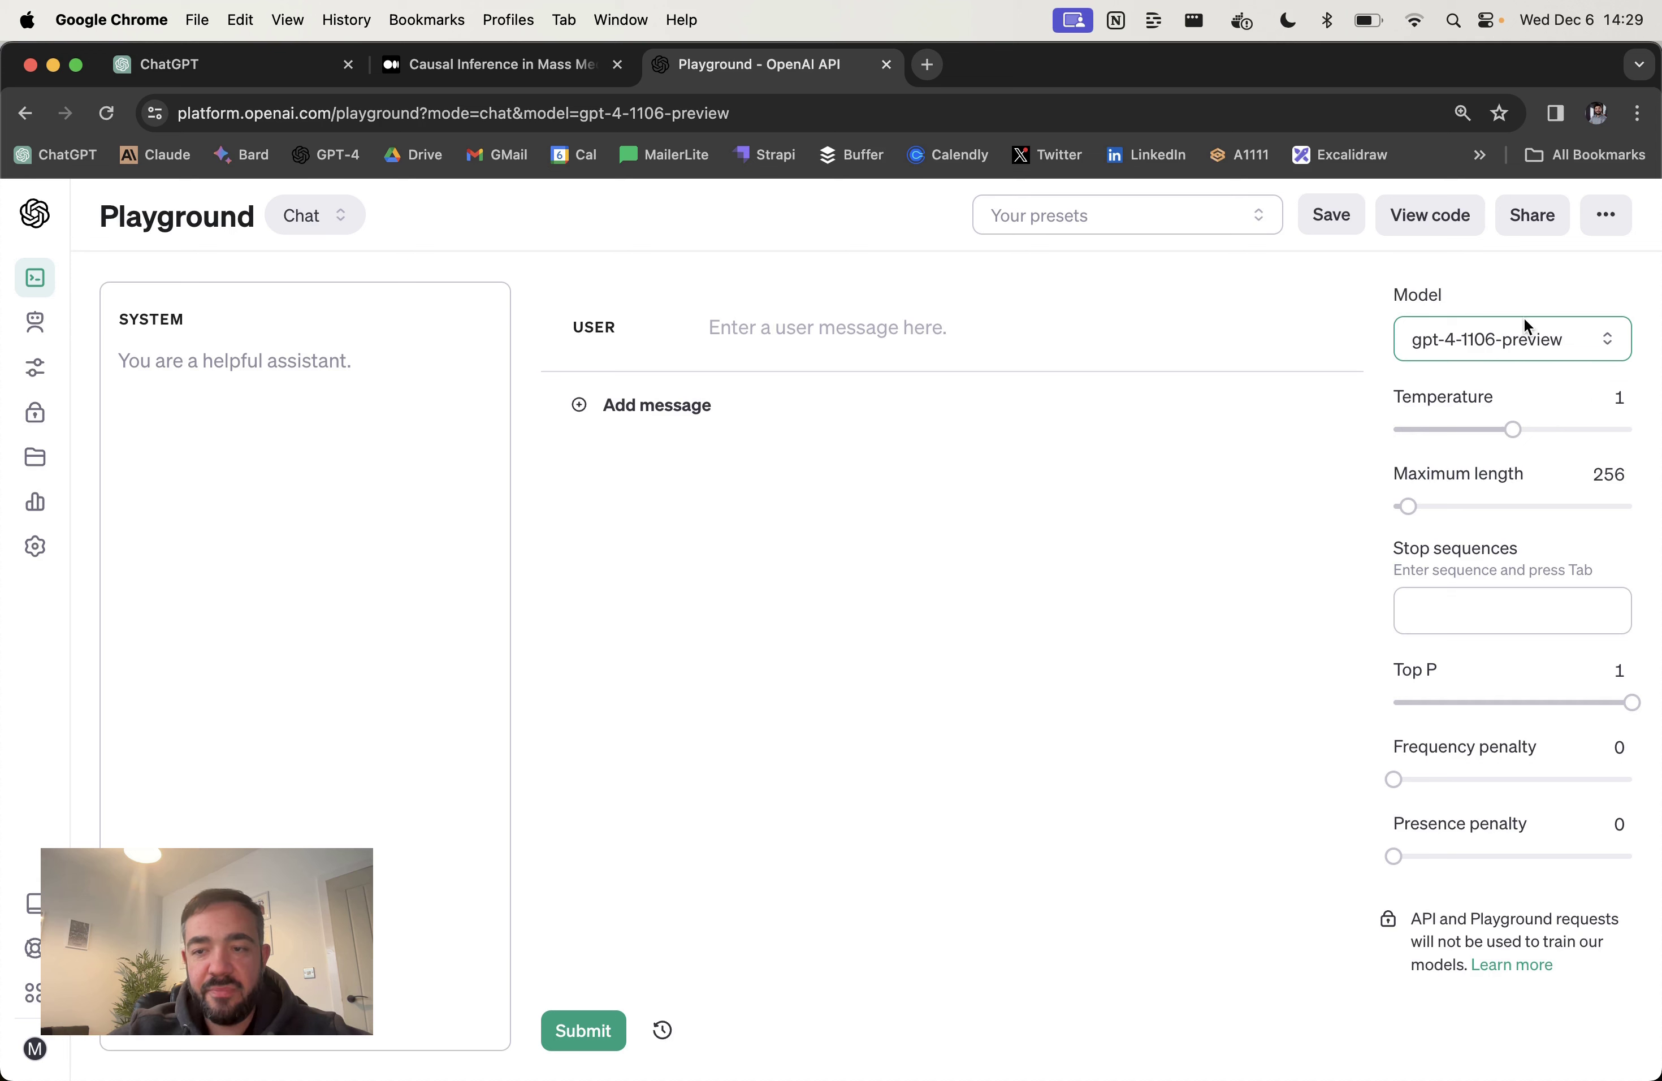
{"action": "left_click", "coordinate": [1504, 343]}
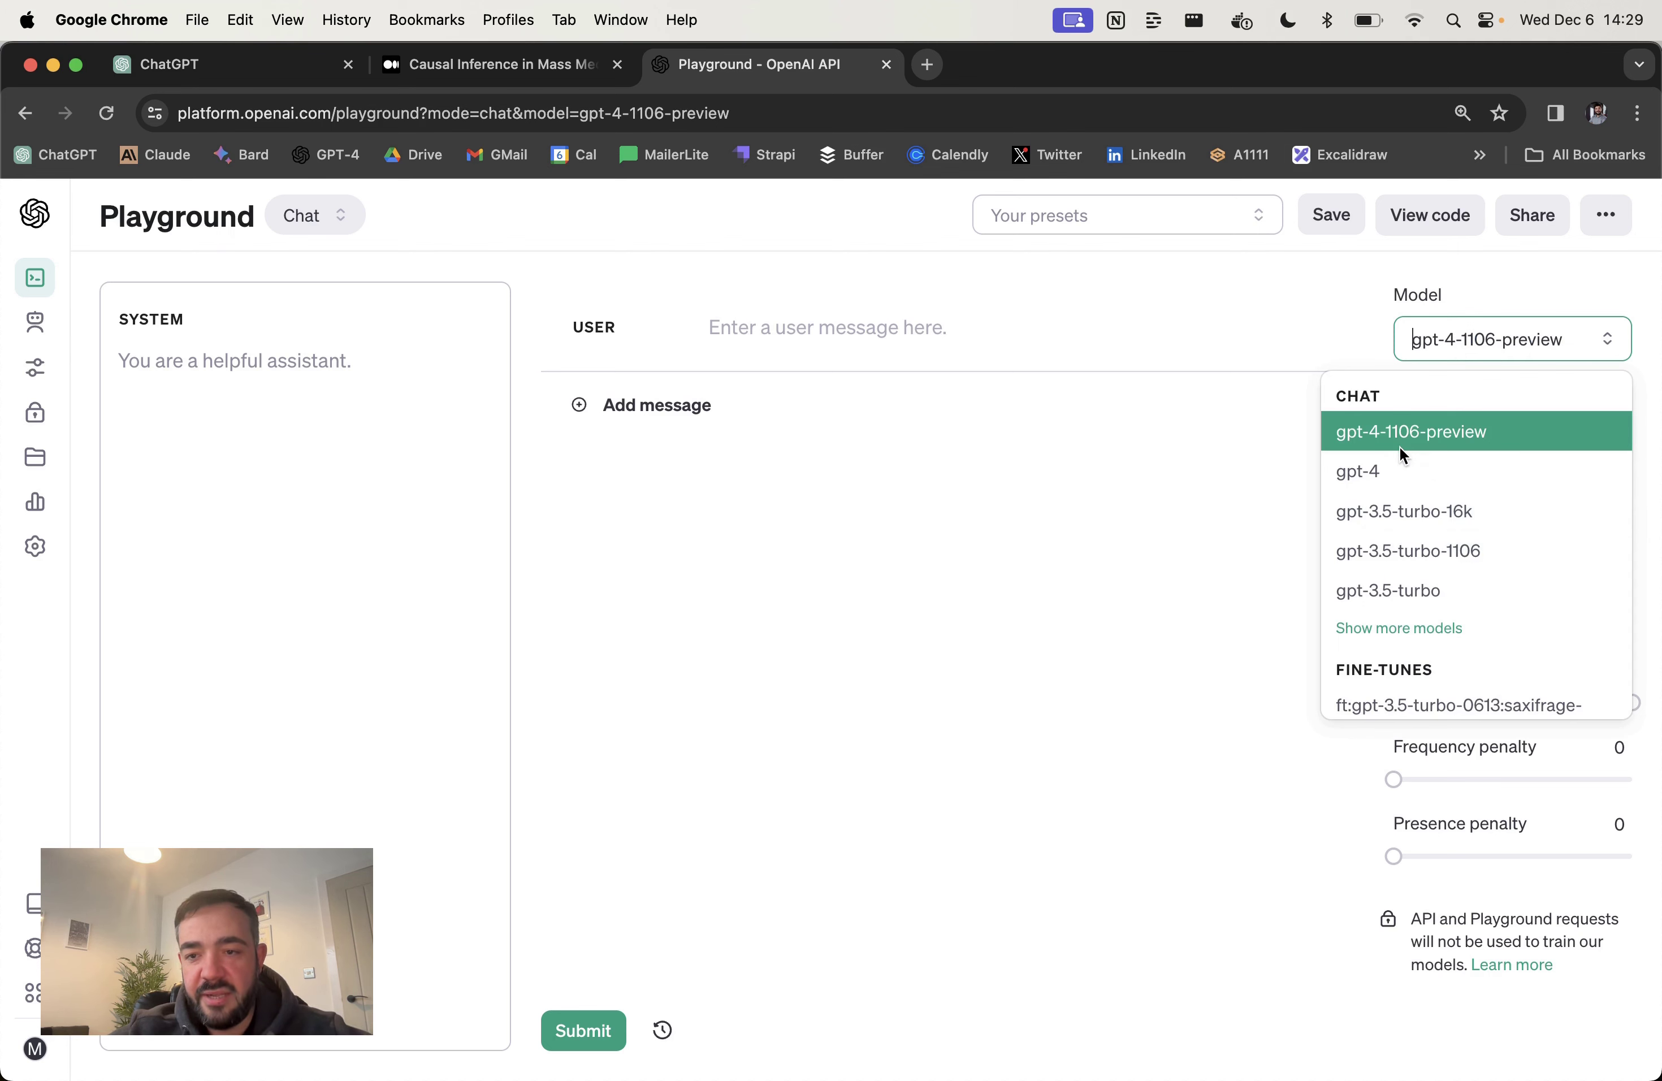
{"action": "left_click", "coordinate": [1476, 337]}
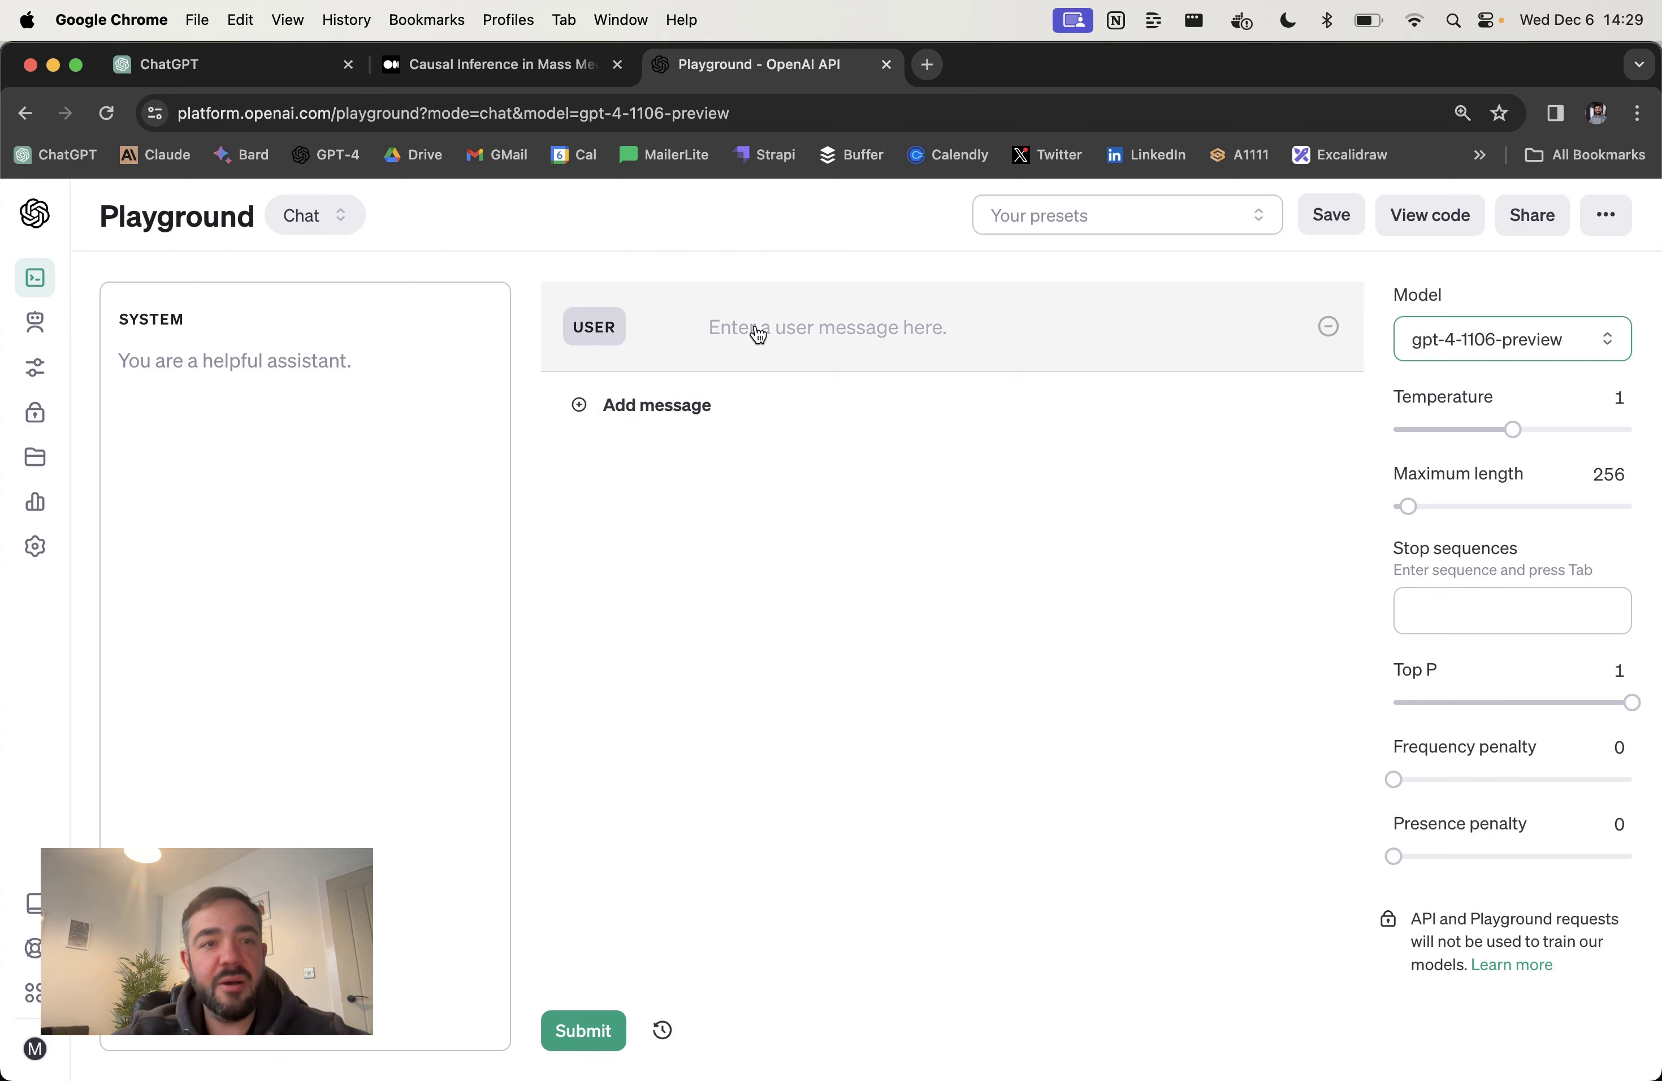
{"action": "left_click", "coordinate": [927, 64]}
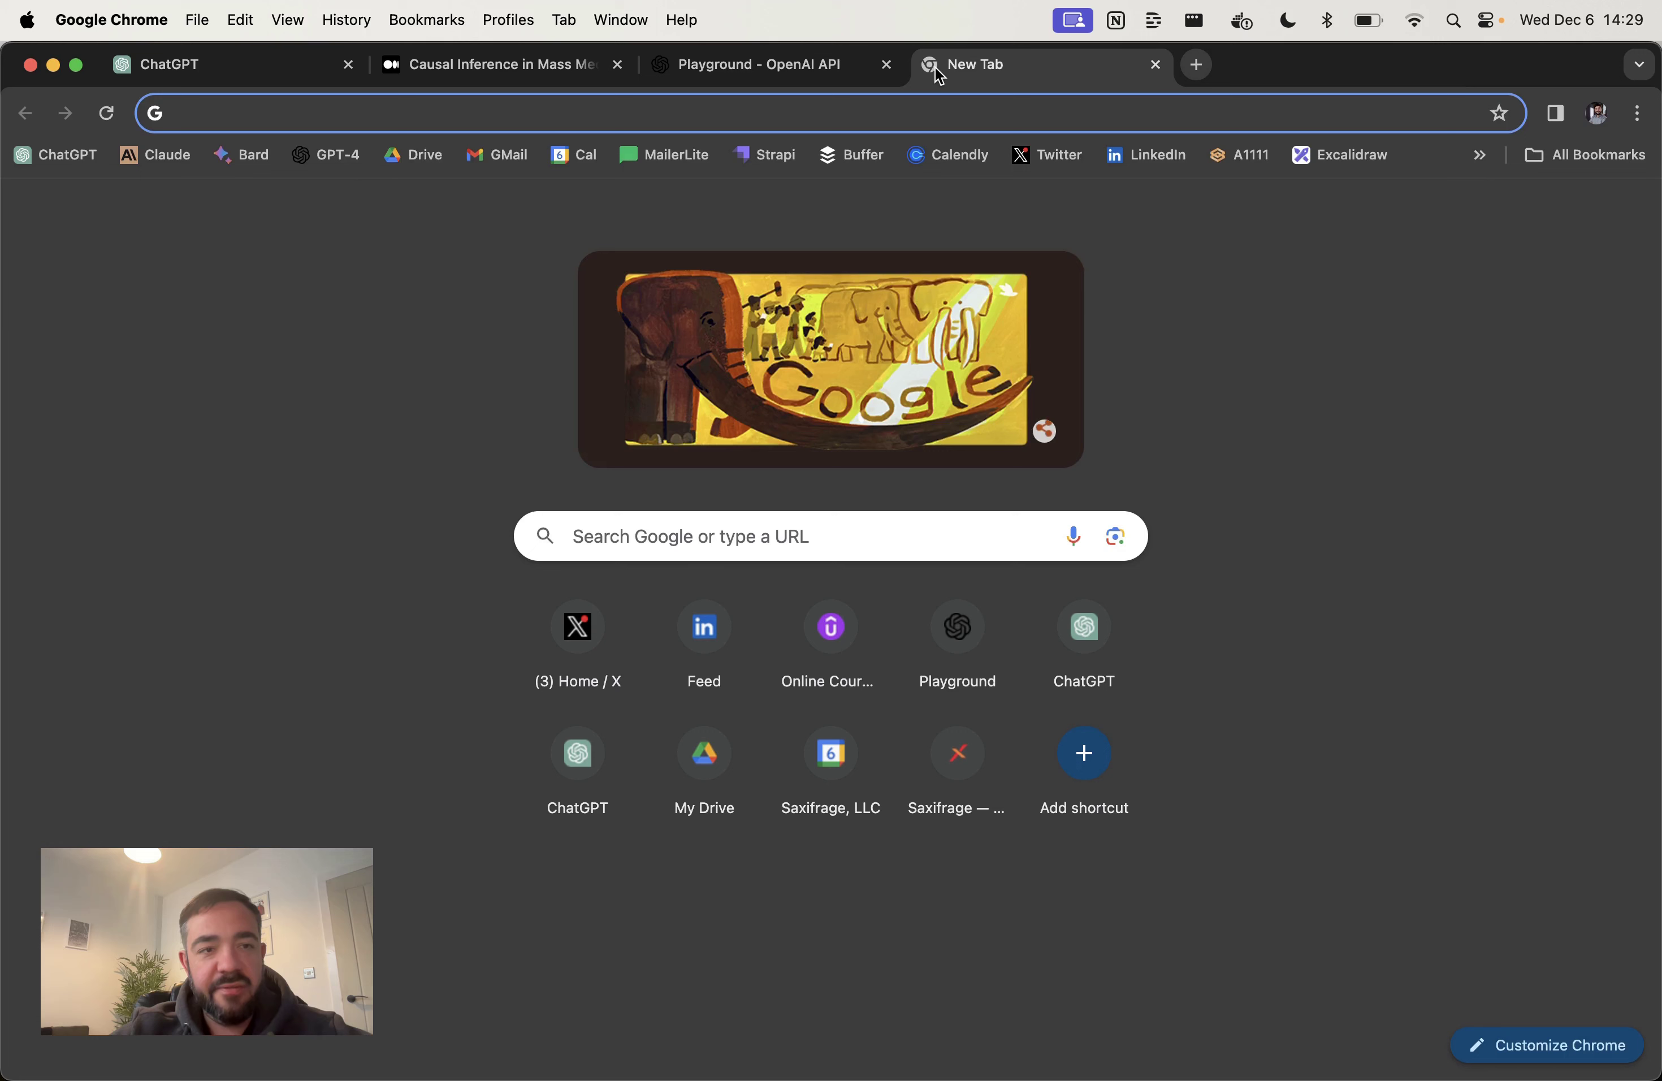
Step: Load claude.ai in the new tab for a fresh chat, then return to Playground's user message
{"action": "type", "text": "ca"}
{"action": "key", "text": "BackSpace"}
{"action": "key", "text": "BackSpace"}
{"action": "type", "text": "lau"}
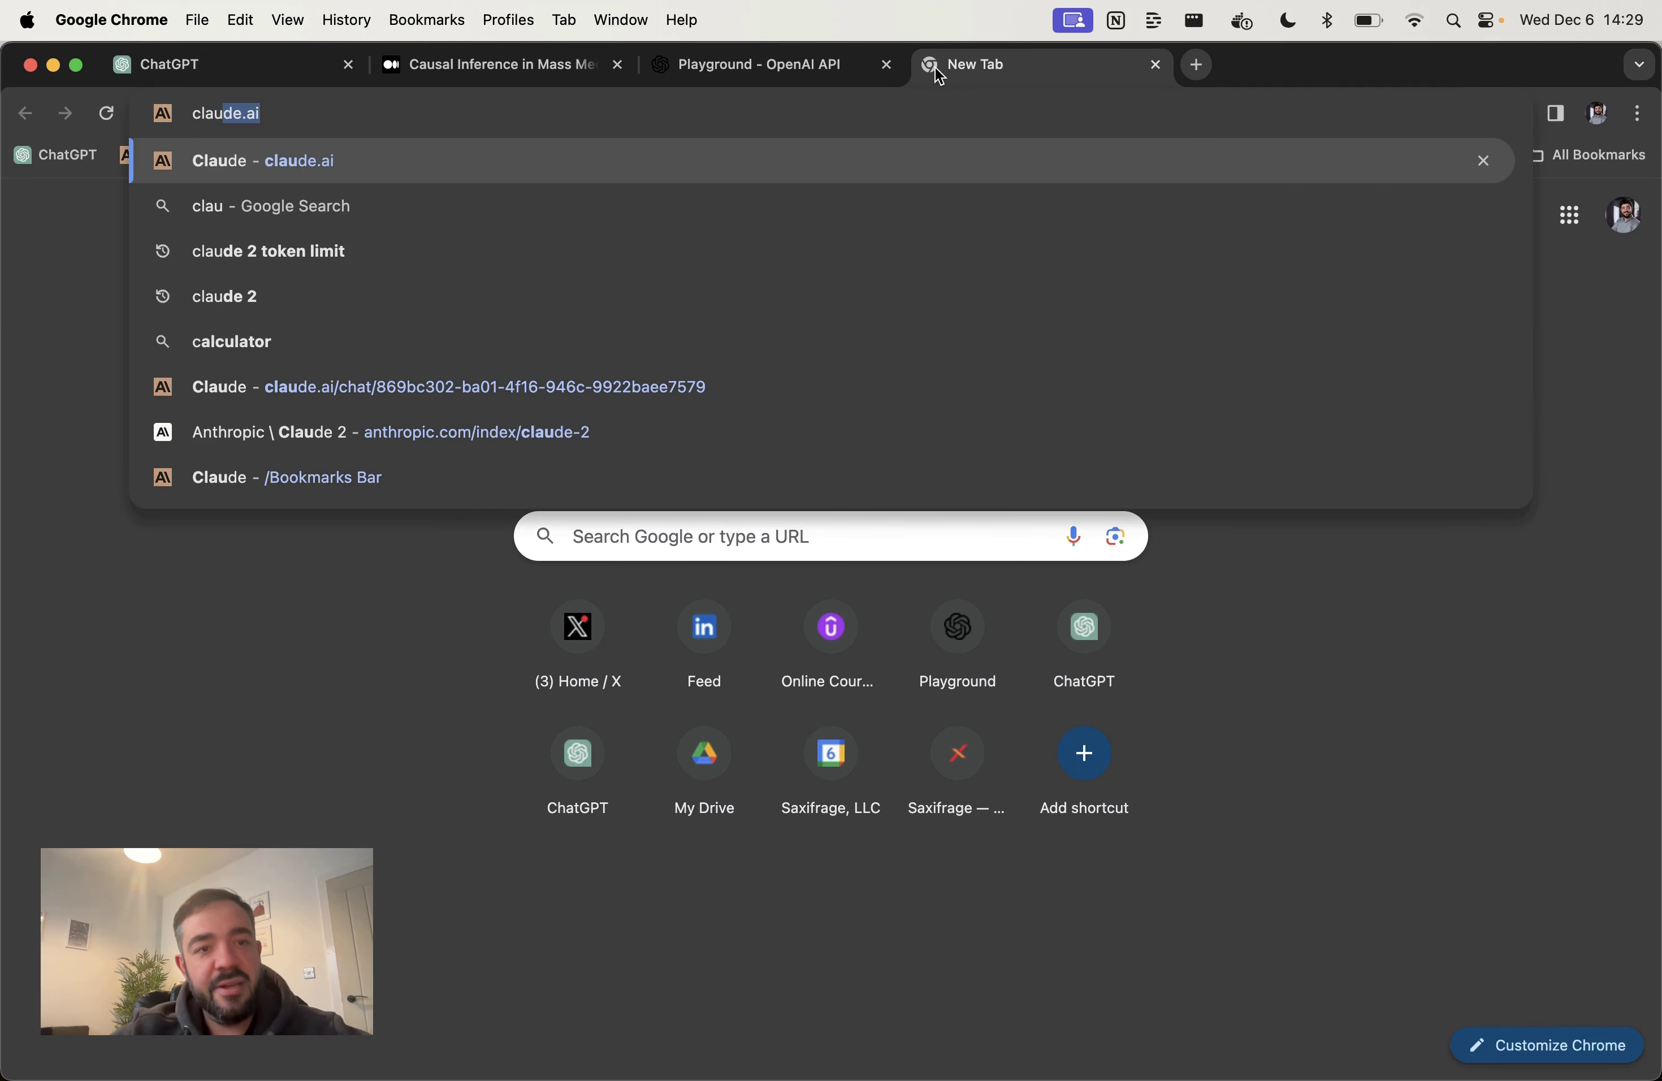
{"action": "key", "text": "Return"}
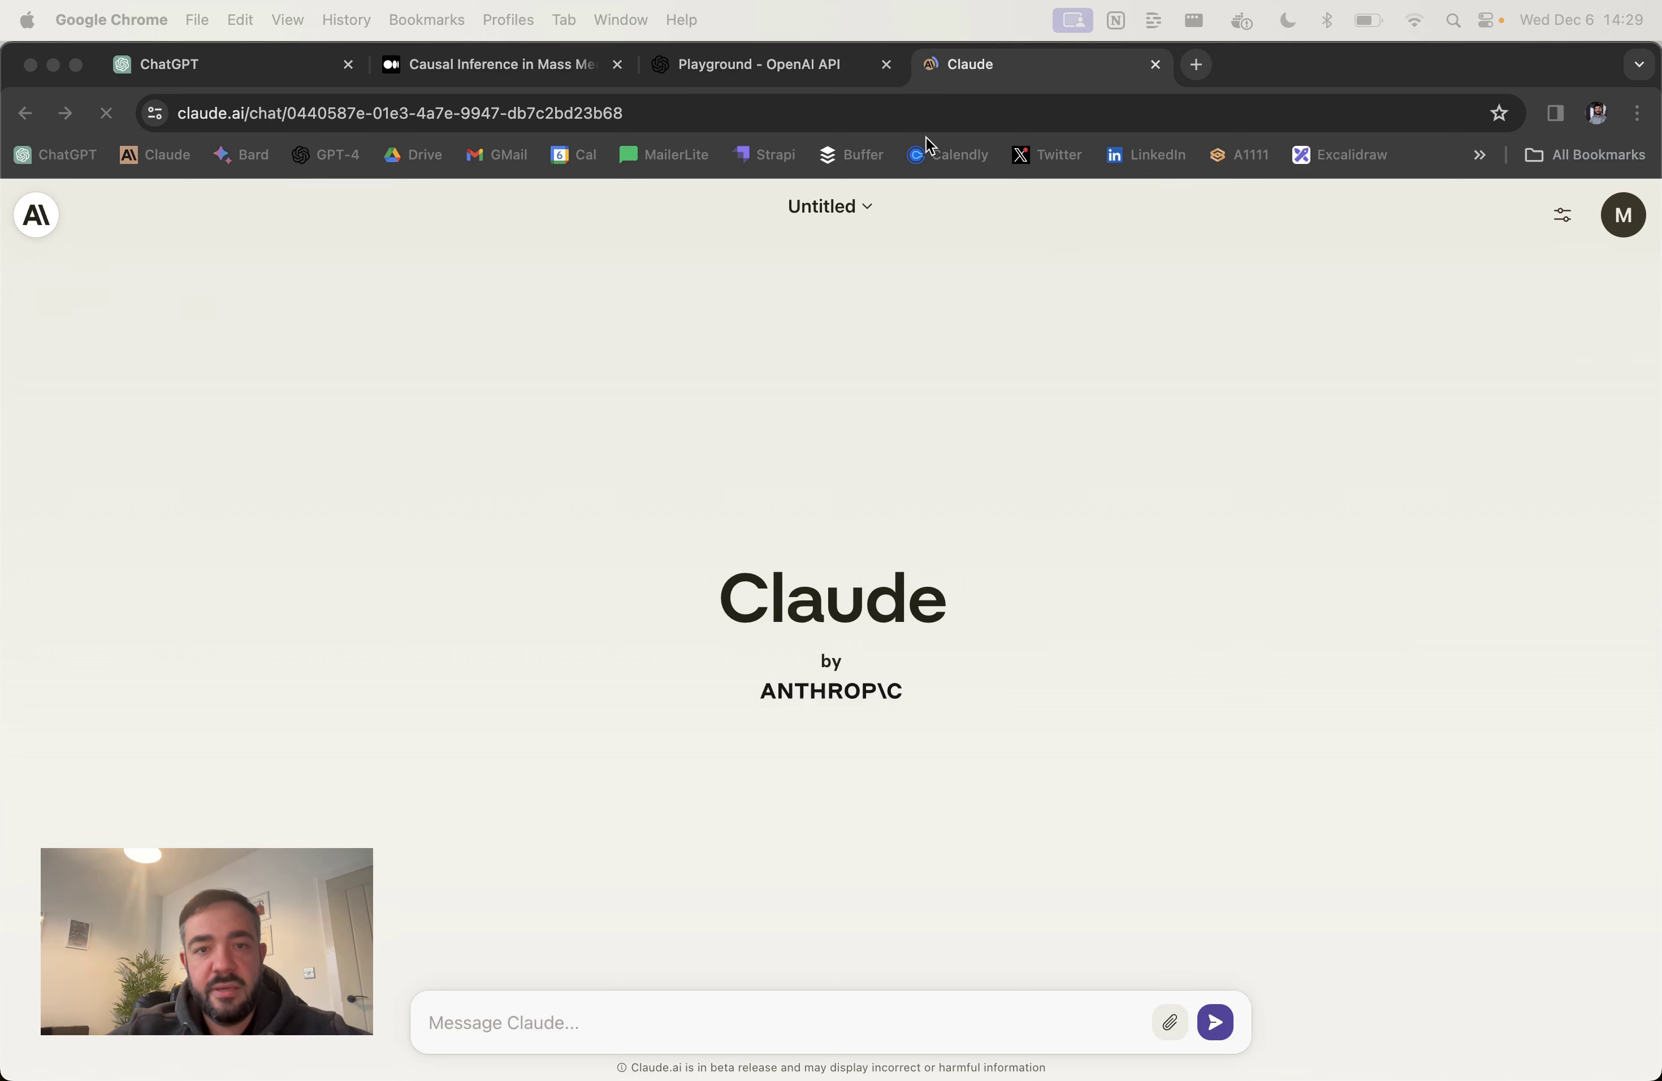
{"action": "left_click", "coordinate": [791, 66]}
{"action": "left_click", "coordinate": [739, 317]}
Step: Paste the ebook prompt template and replace {topic} with the CausalImpact package description from ChatGPT
{"action": "type", "text": "You are a world-renowned expert writing an ebook on {topic}. You will be given an outline and must write one section at a time, with a minimum of two paragraphs. You must include the insights I provide. Incorporate my feedback before continuing to the next section.  DO NOT MAKE UP STATISTICS OR QUOTES, ONLY USE WHAT I PROVIDED.  Here is the outline: {outline}  Here are insights to include: - {insight 1} - {insight 2} - {insight 3} - {insight 4} - {insight 5}"}
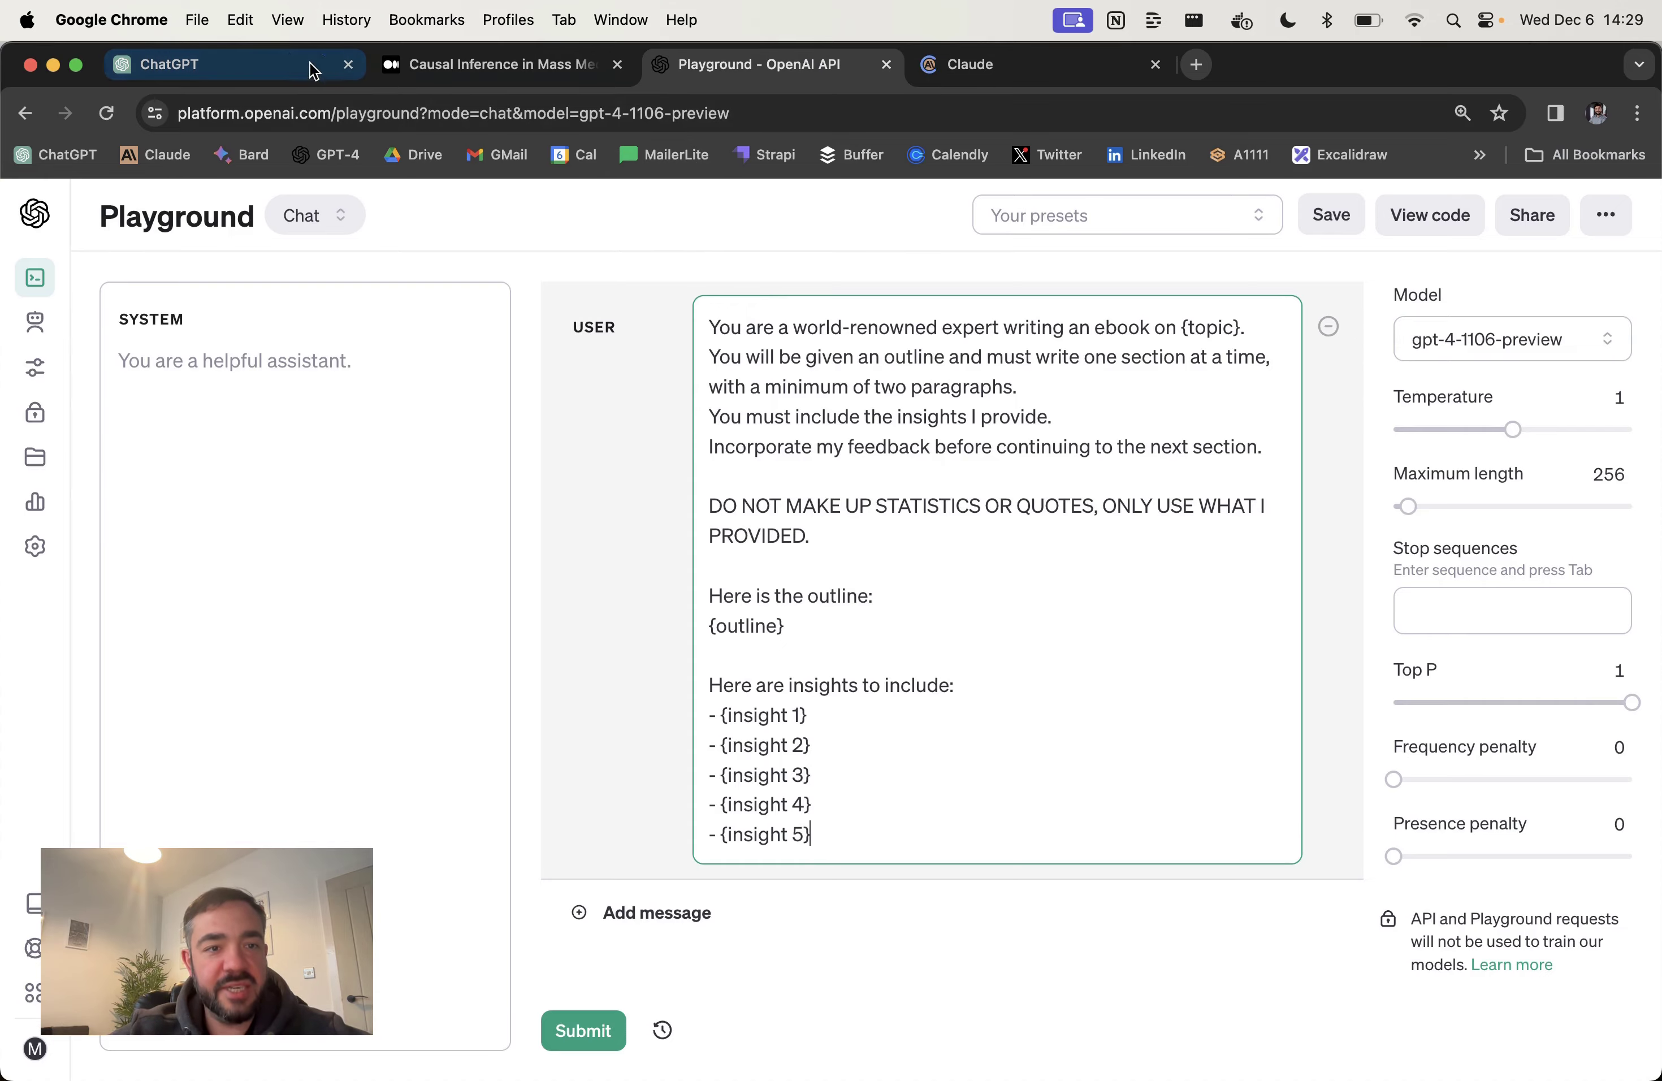
{"action": "left_click", "coordinate": [165, 64]}
{"action": "scroll", "coordinate": [753, 544], "scroll_direction": "up", "scroll_amount": 15}
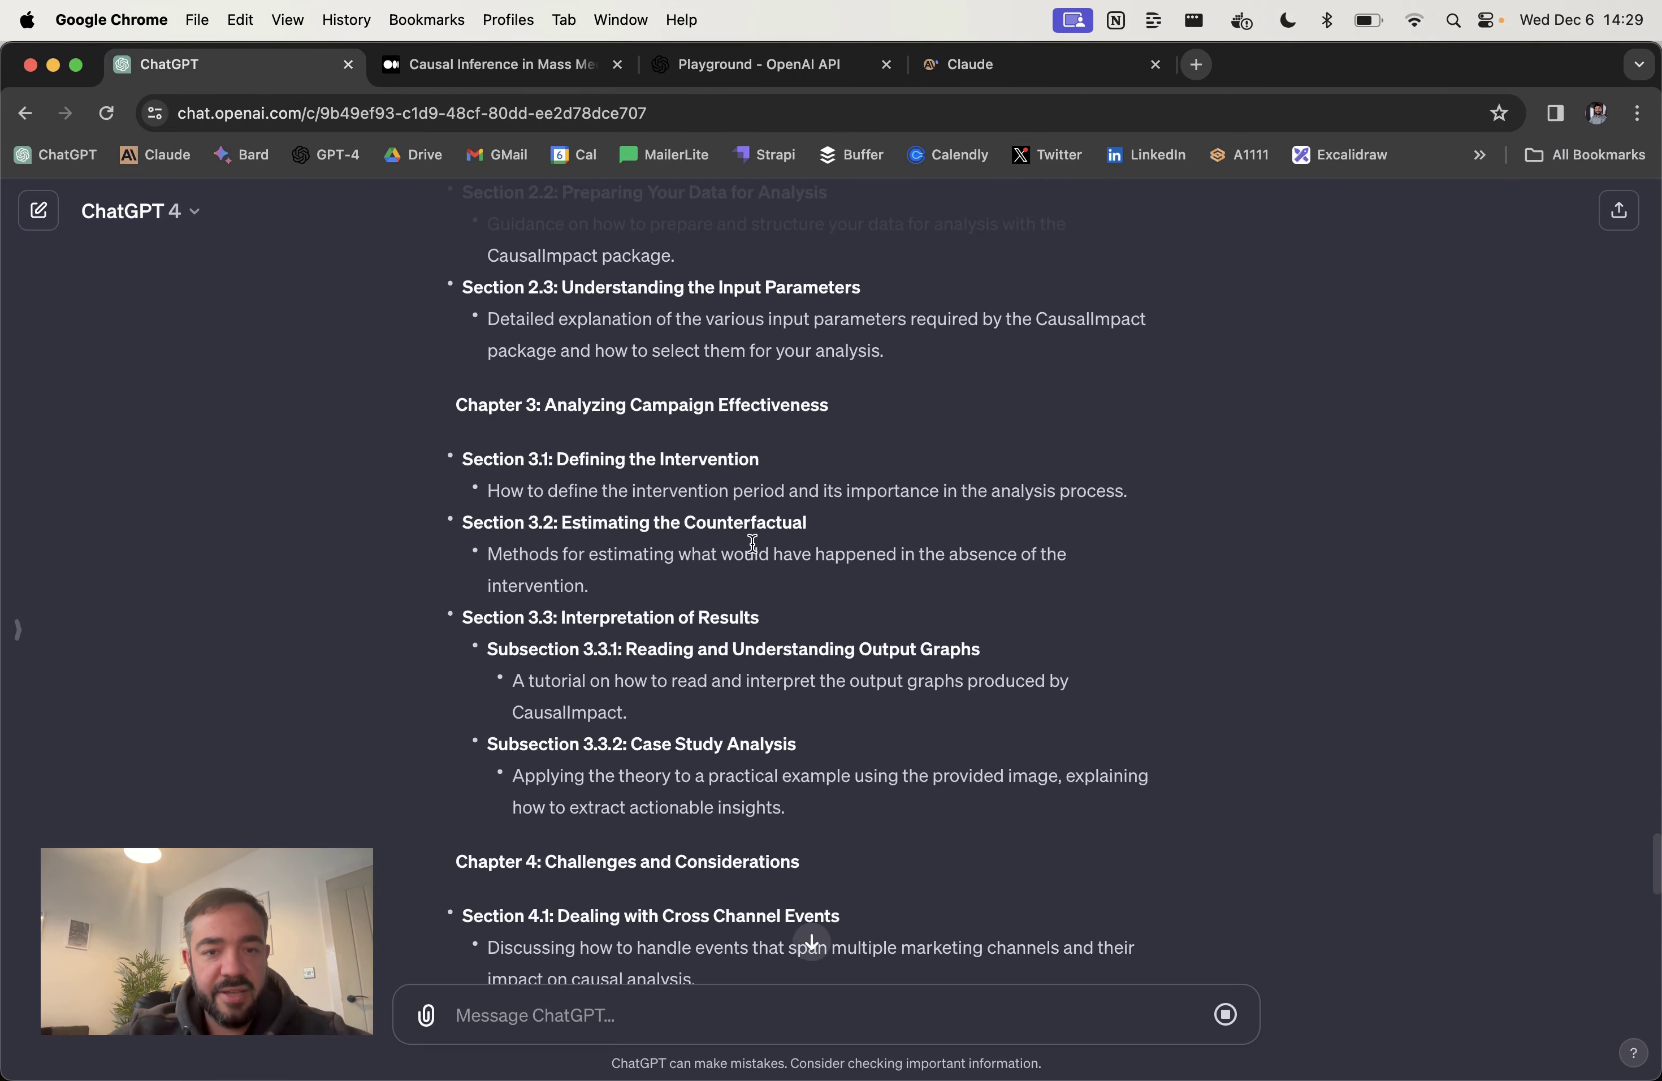
{"action": "scroll", "coordinate": [752, 543], "scroll_direction": "up", "scroll_amount": 20}
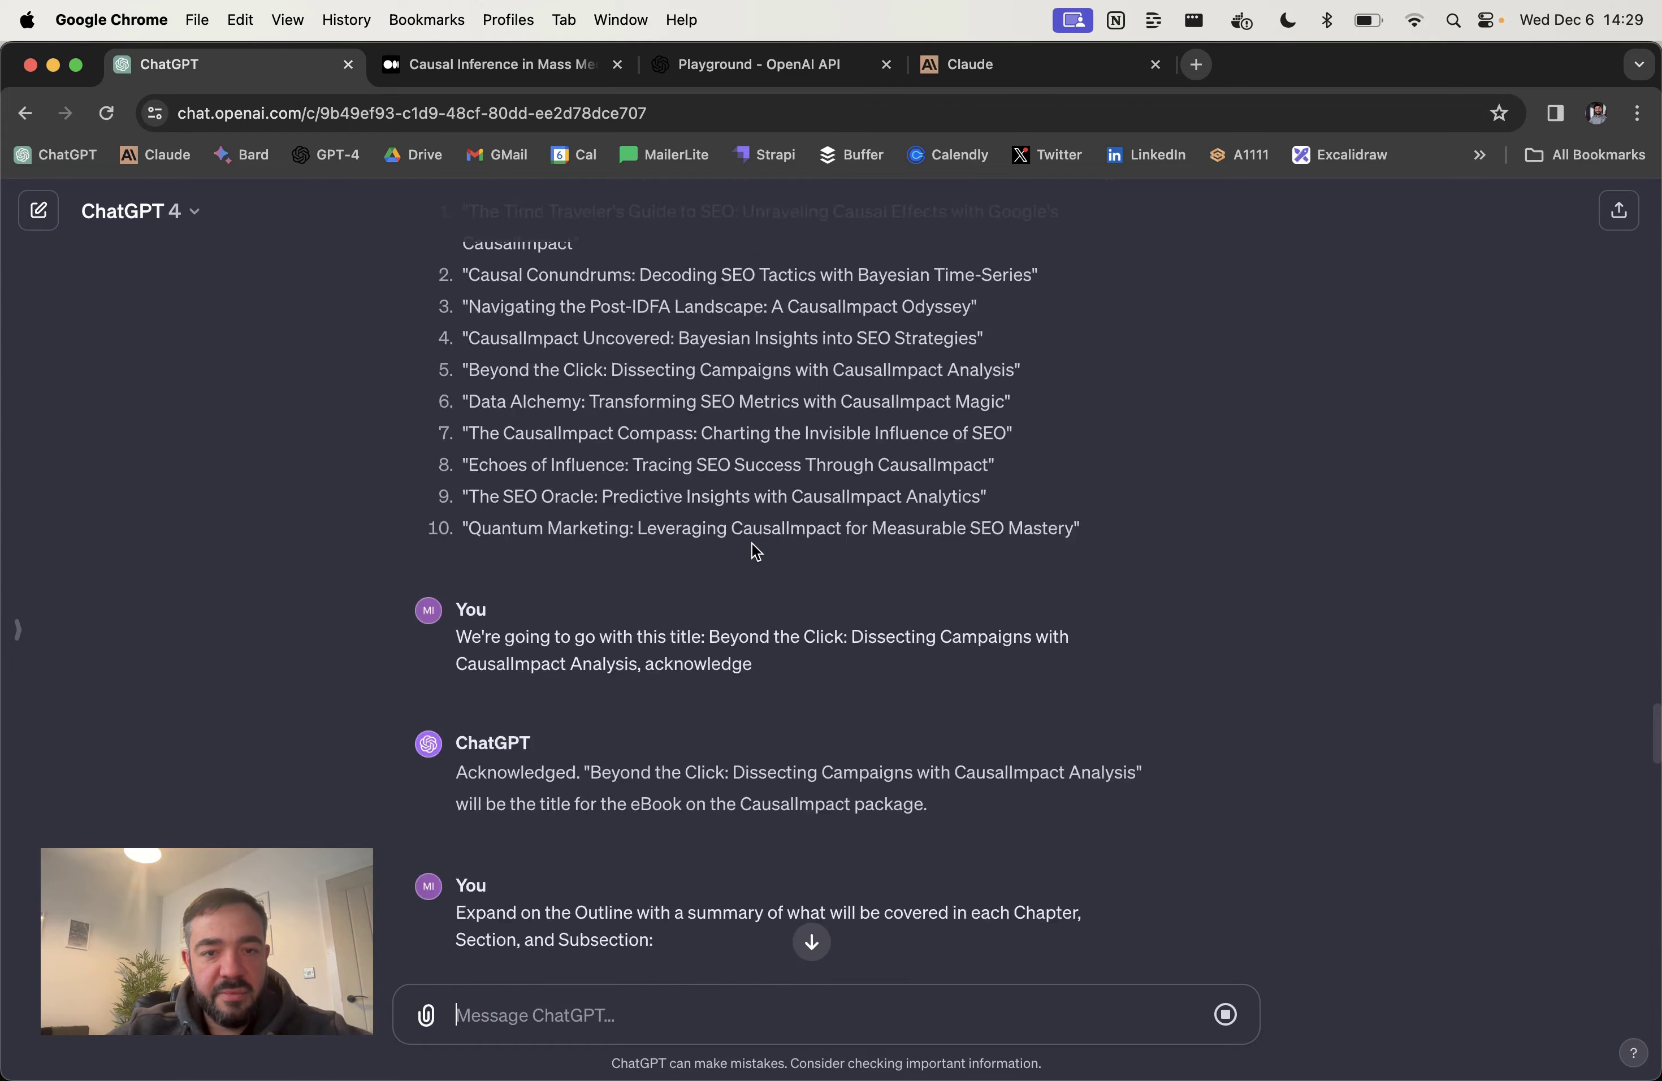
{"action": "scroll", "coordinate": [752, 543], "scroll_direction": "up", "scroll_amount": 20}
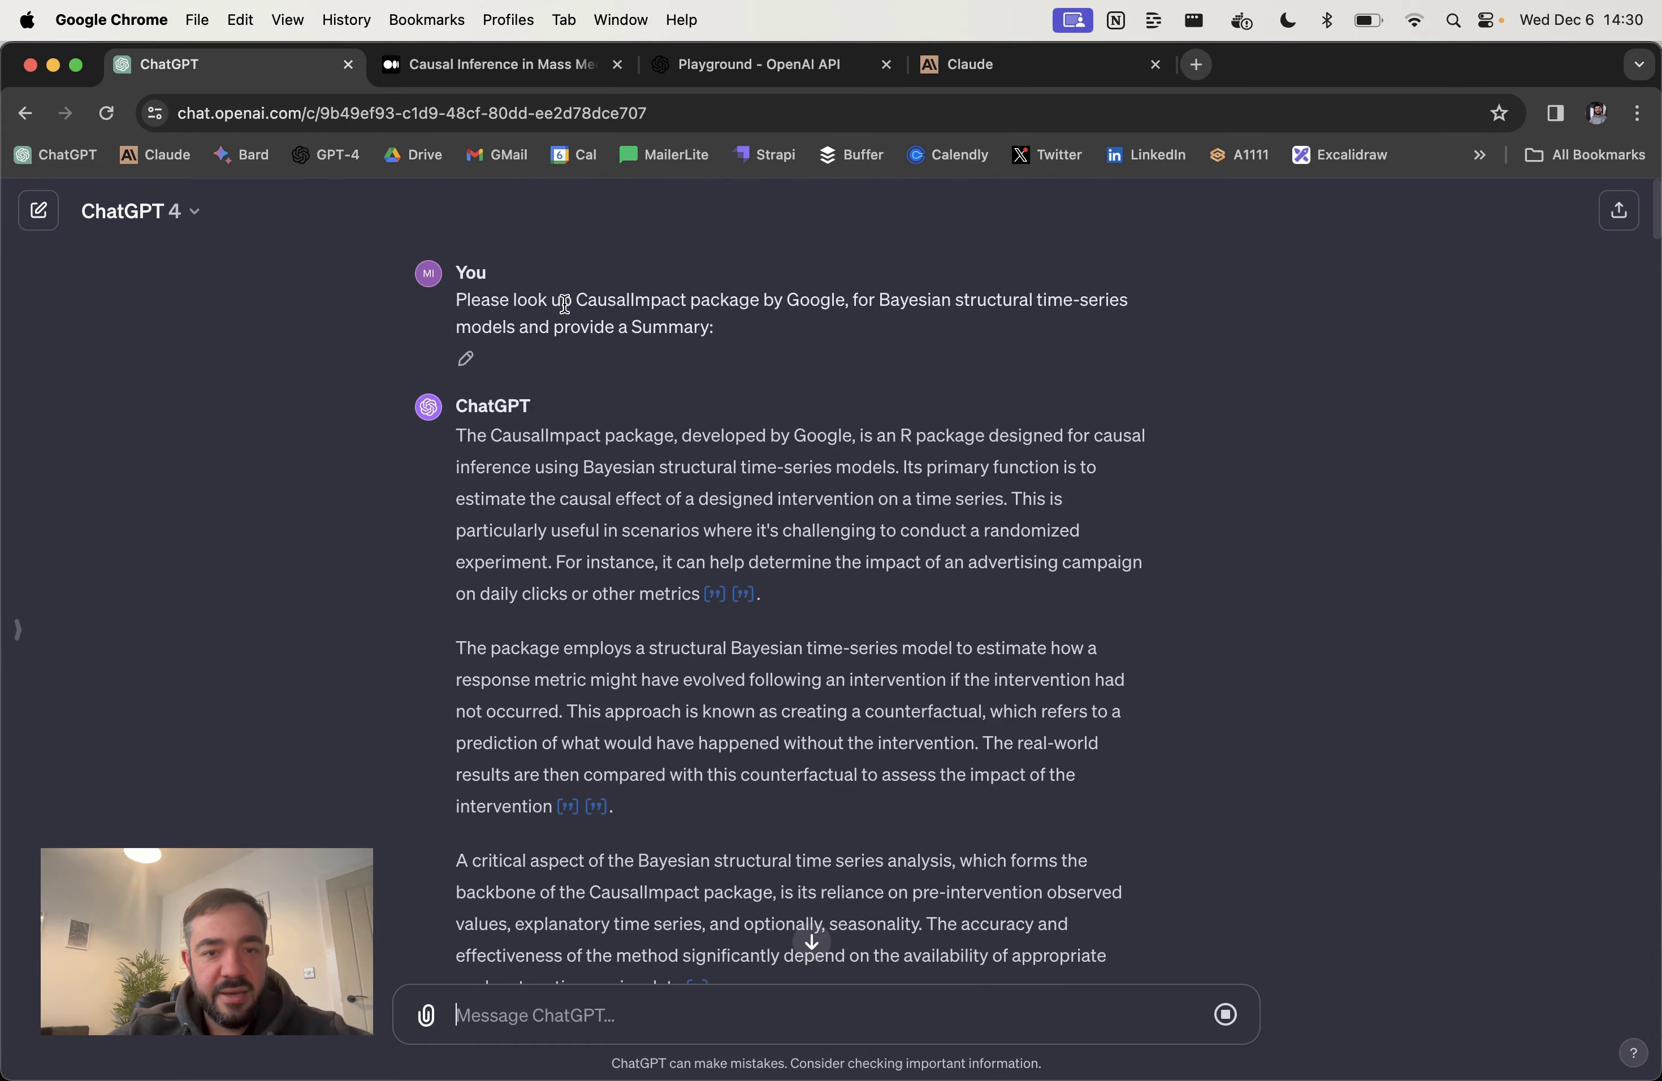
{"action": "left_click_drag", "start_coordinate": [578, 301], "coordinate": [513, 331]}
{"action": "key", "text": "super+c"}
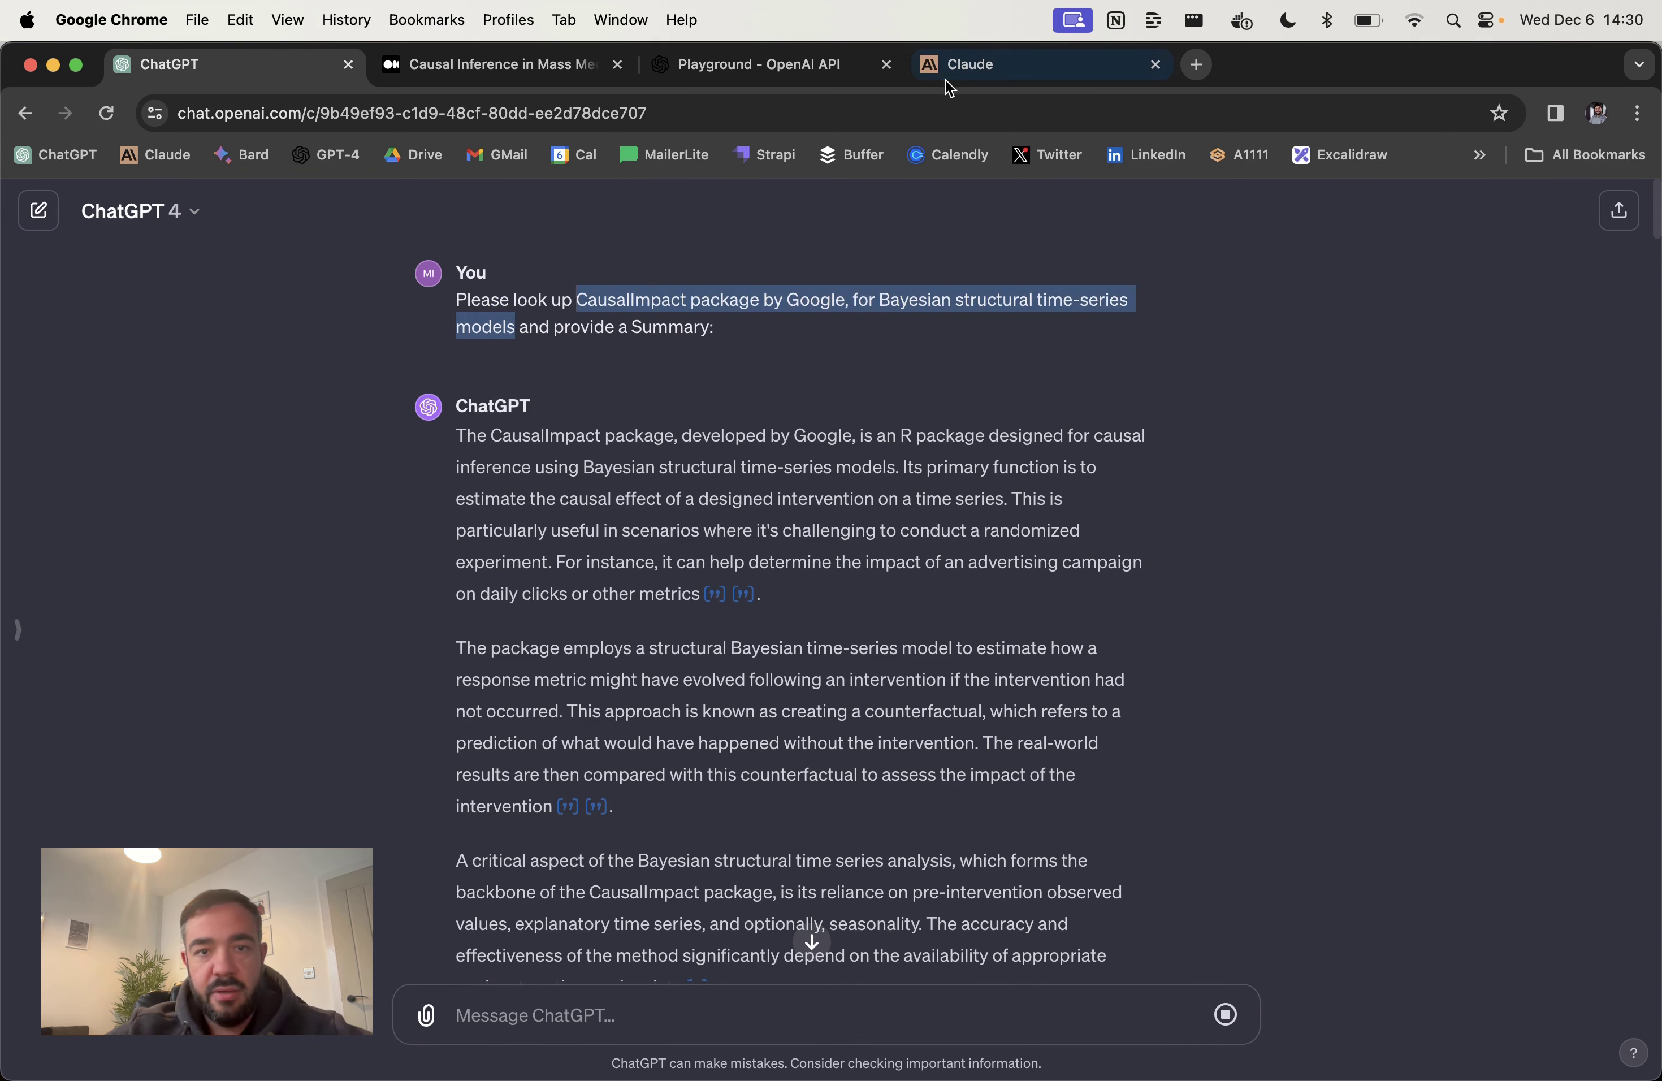
{"action": "left_click", "coordinate": [705, 63]}
{"action": "left_click", "coordinate": [896, 538]}
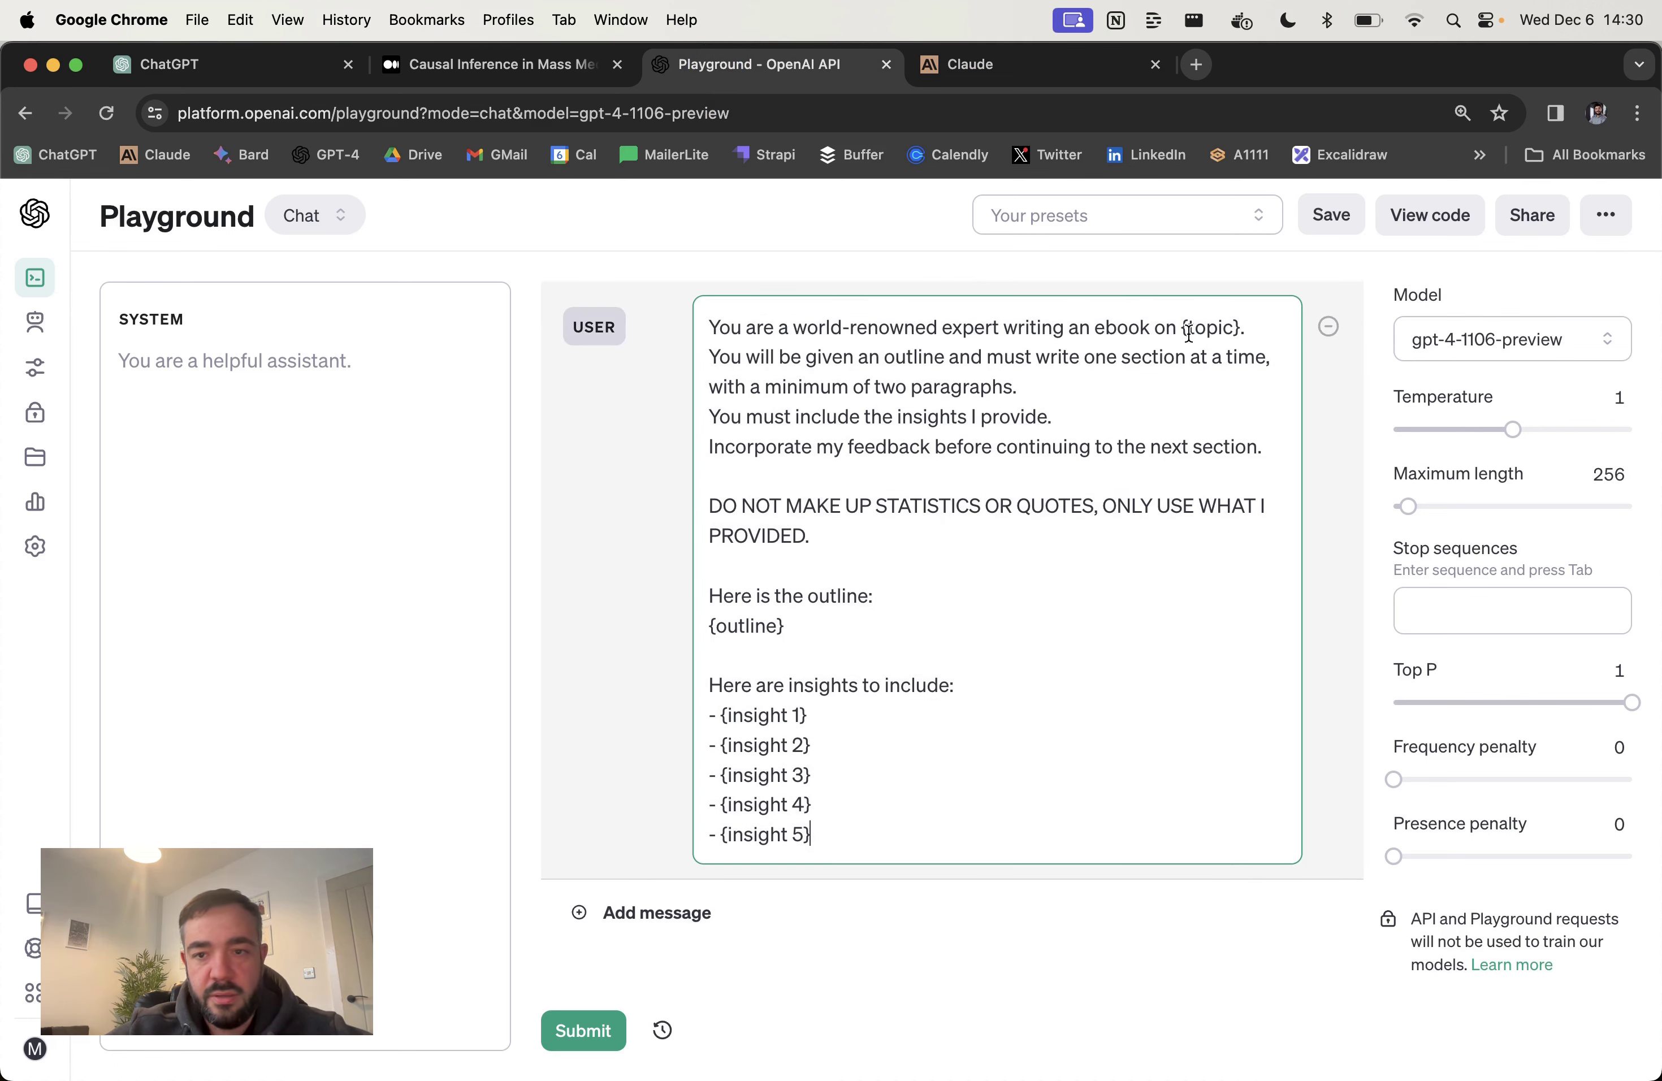
{"action": "left_click_drag", "start_coordinate": [1186, 330], "coordinate": [1239, 331]}
{"action": "key", "text": "super+v"}
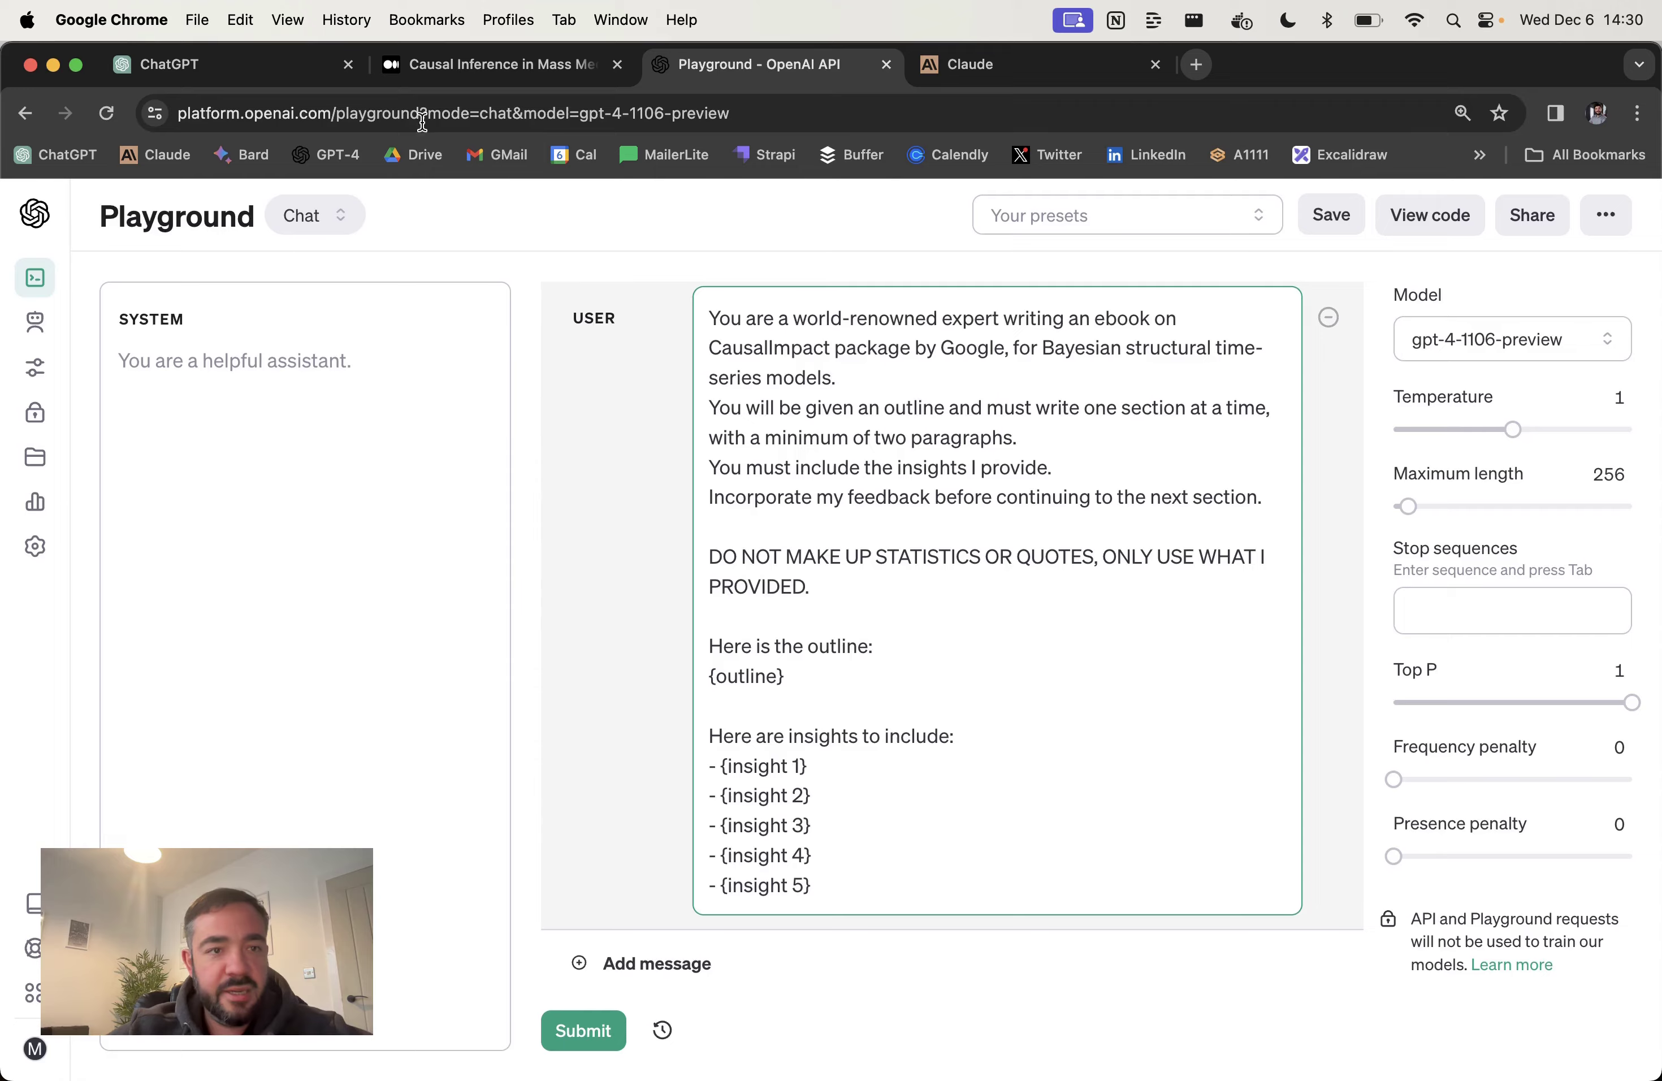
Step: Replace the {insight} placeholder lines with ChatGPT's four insights and the Medium blog URL
{"action": "left_click", "coordinate": [274, 70]}
{"action": "scroll", "coordinate": [896, 600], "scroll_direction": "down", "scroll_amount": 10}
{"action": "scroll", "coordinate": [897, 598], "scroll_direction": "down", "scroll_amount": 3}
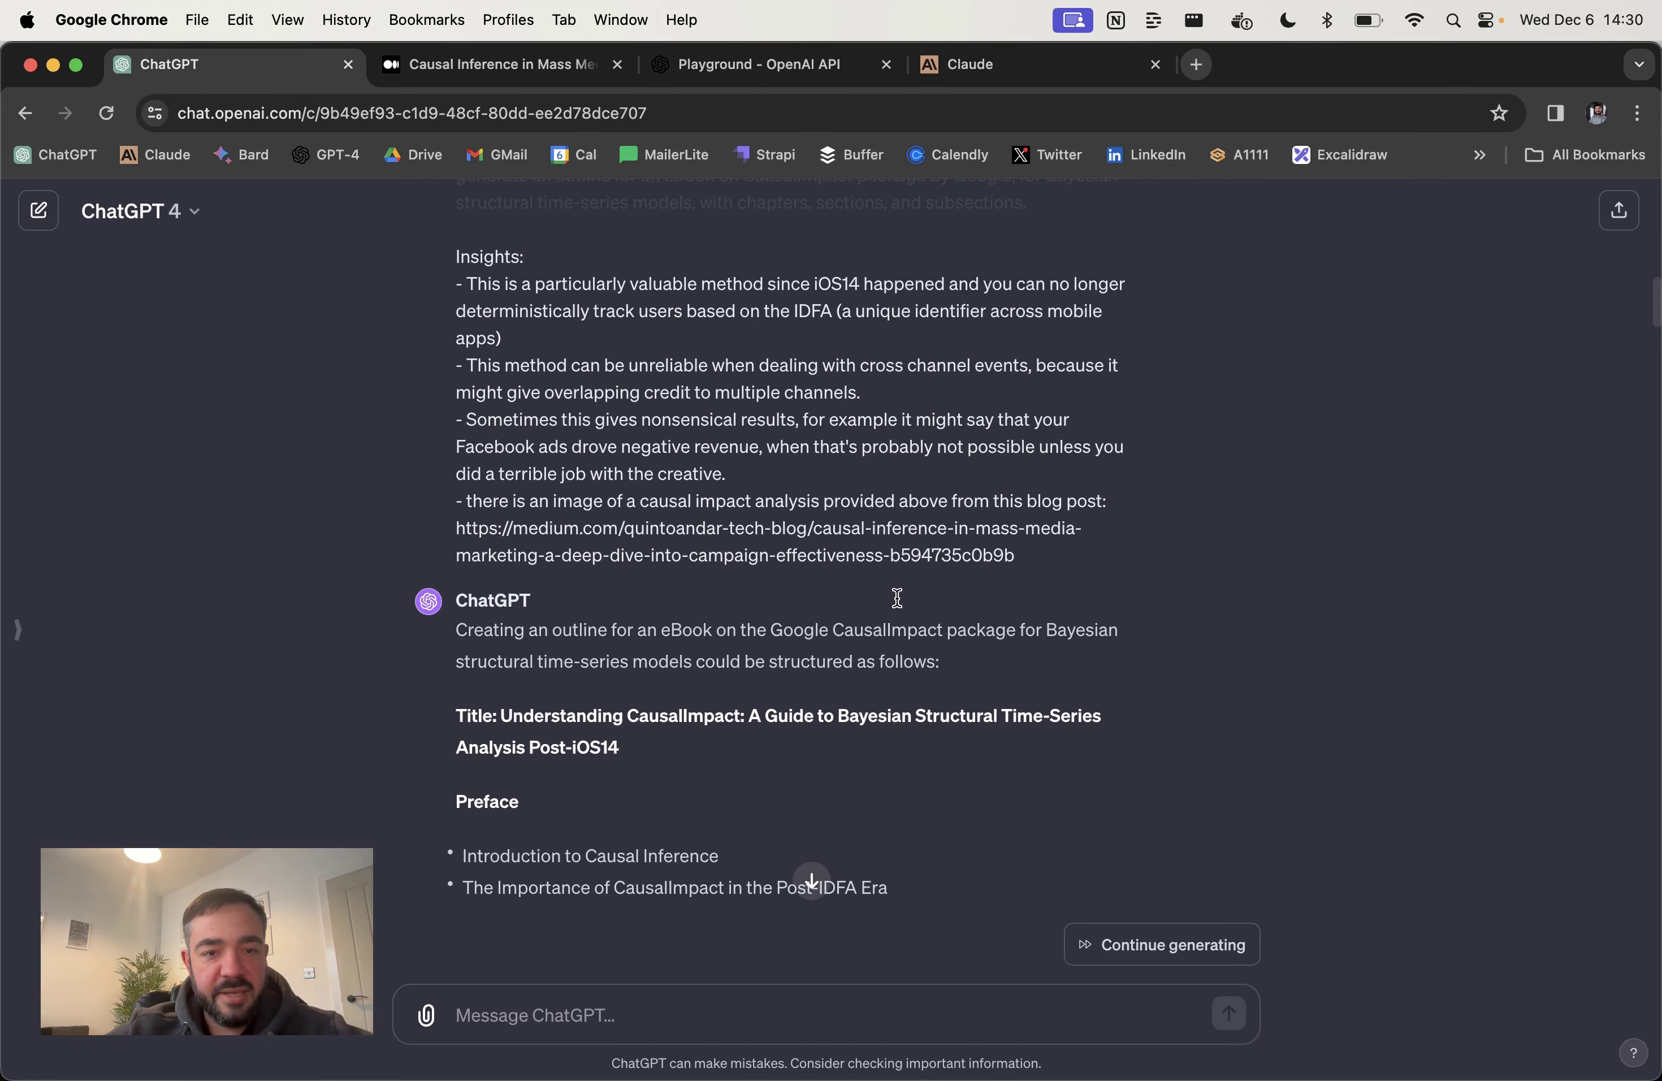
{"action": "scroll", "coordinate": [846, 601], "scroll_direction": "up", "scroll_amount": 3}
{"action": "left_click_drag", "start_coordinate": [457, 431], "coordinate": [1037, 732]}
{"action": "key", "text": "super+c"}
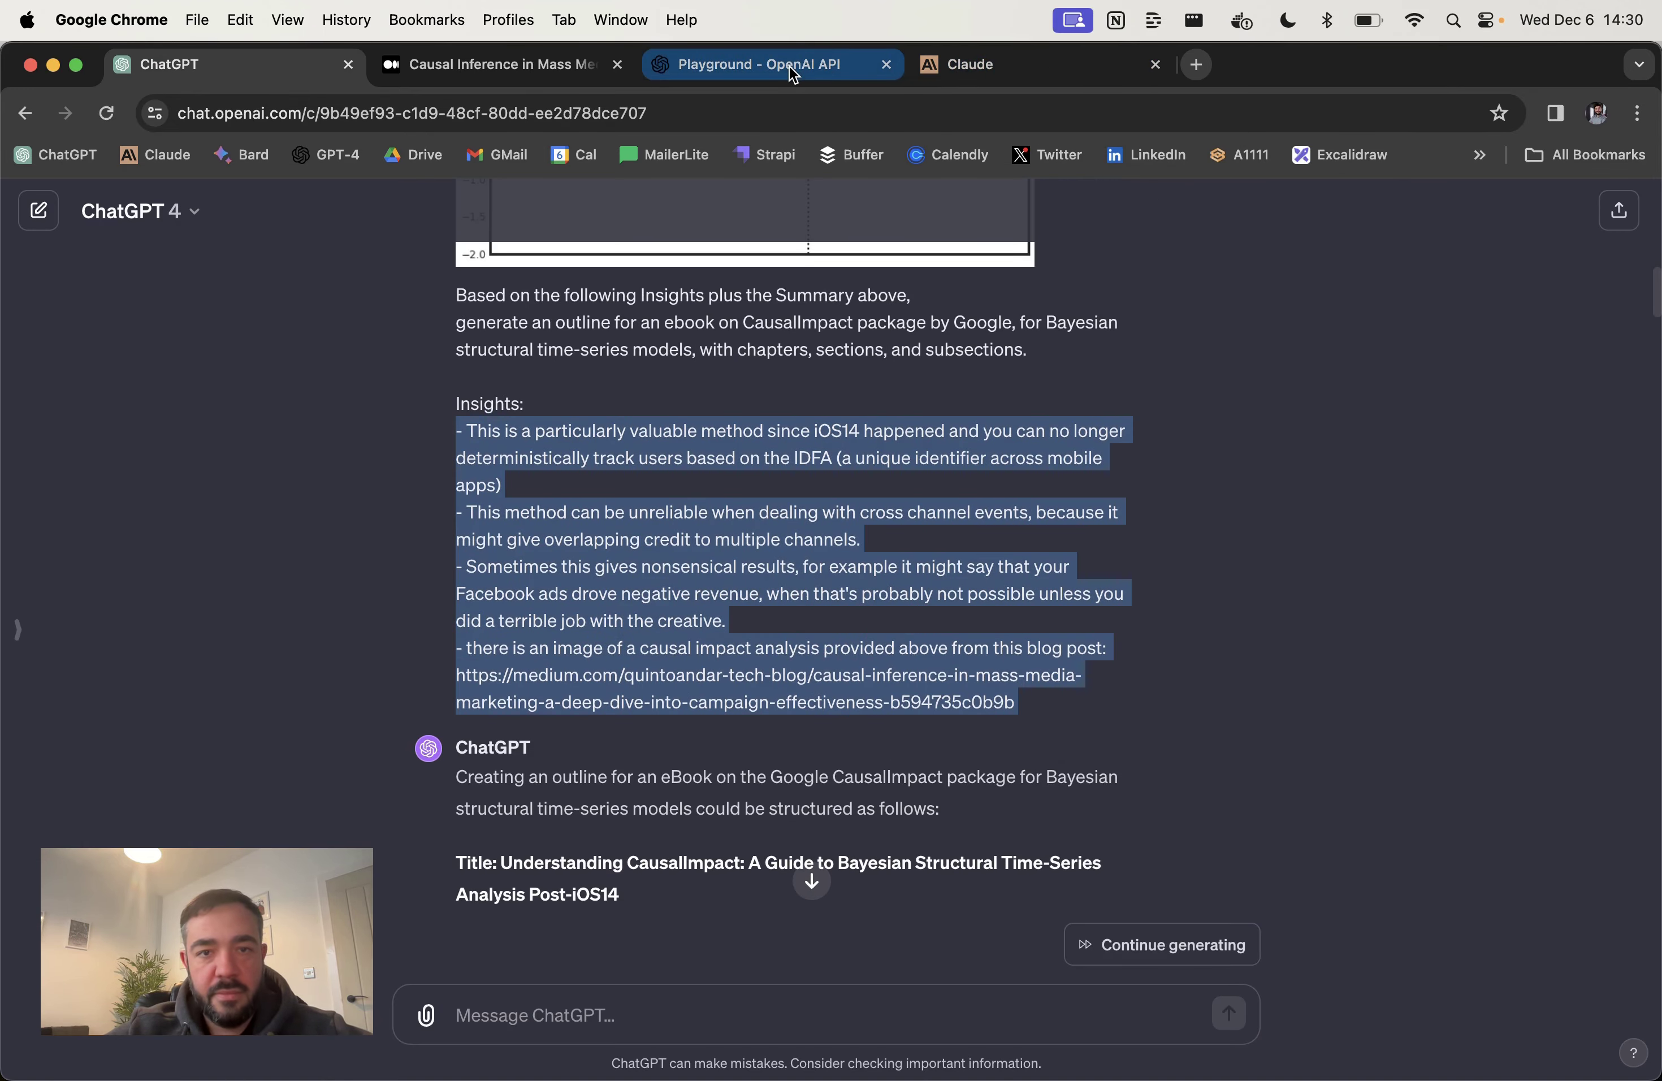
{"action": "left_click", "coordinate": [744, 64]}
{"action": "left_click_drag", "start_coordinate": [839, 886], "coordinate": [653, 770]}
{"action": "key", "text": "super+v"}
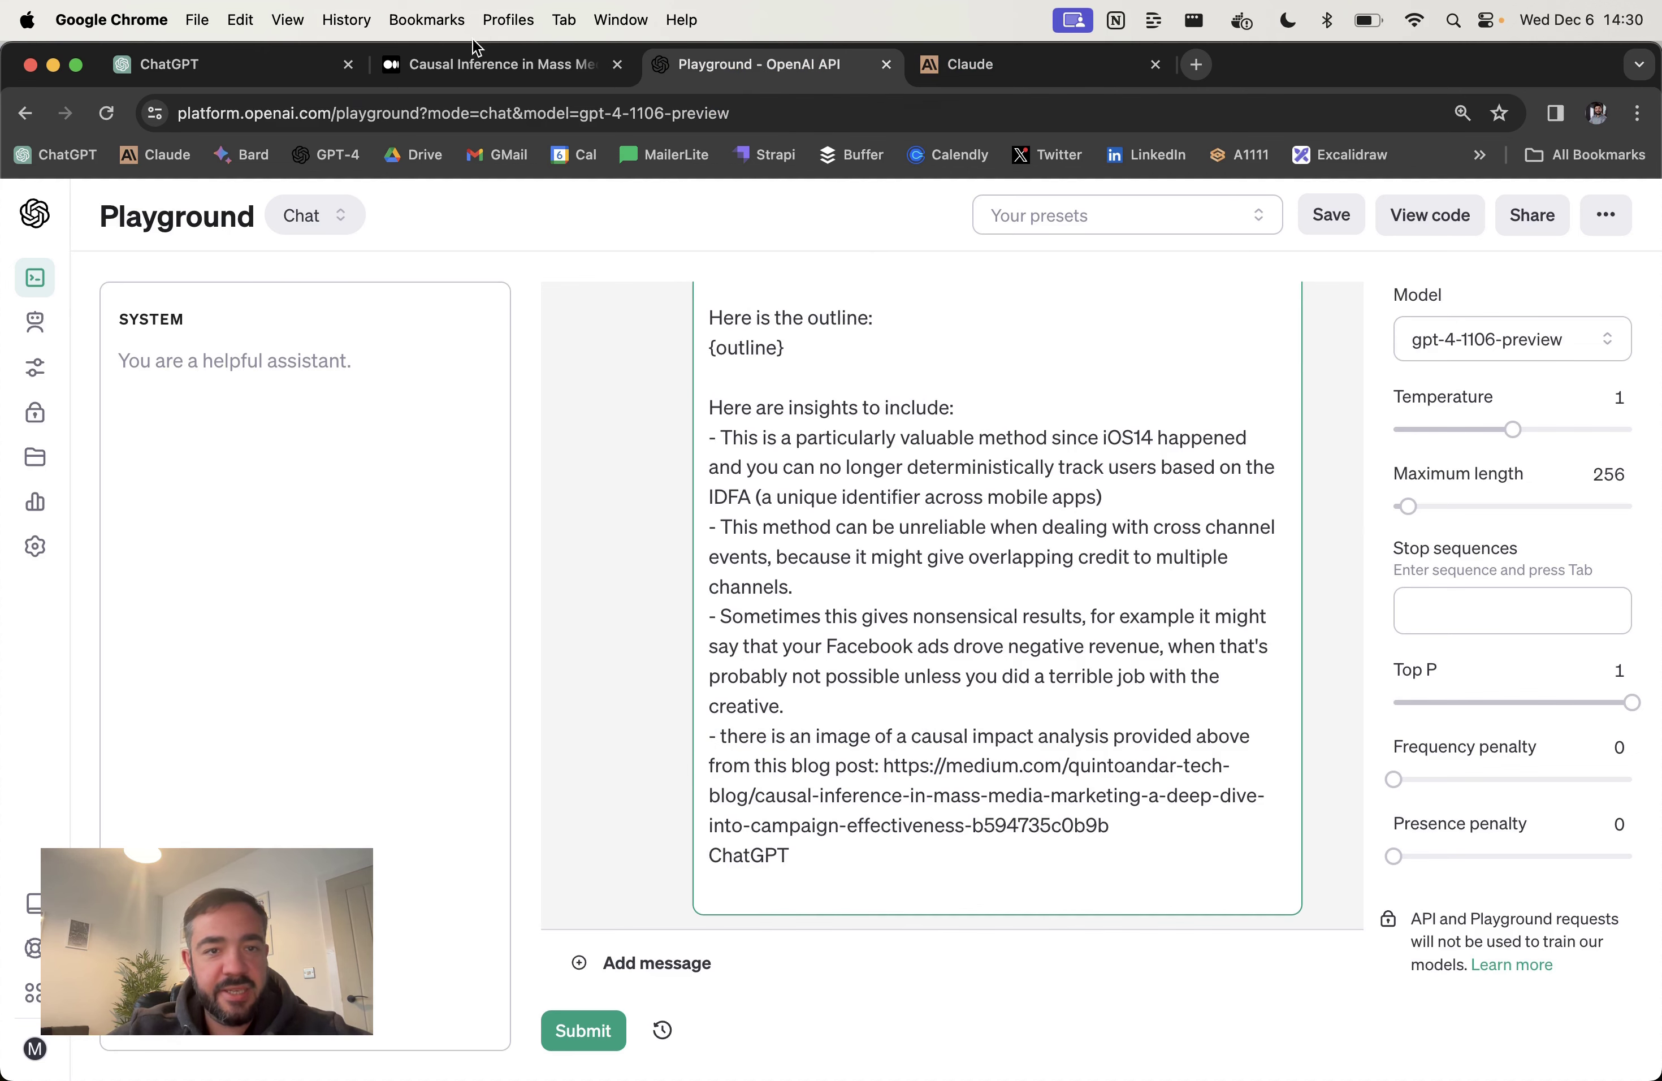
Step: Continue generating ChatGPT's outline past Chapter 7 and select the 'Beyond the Click' ebook title
{"action": "left_click", "coordinate": [195, 70]}
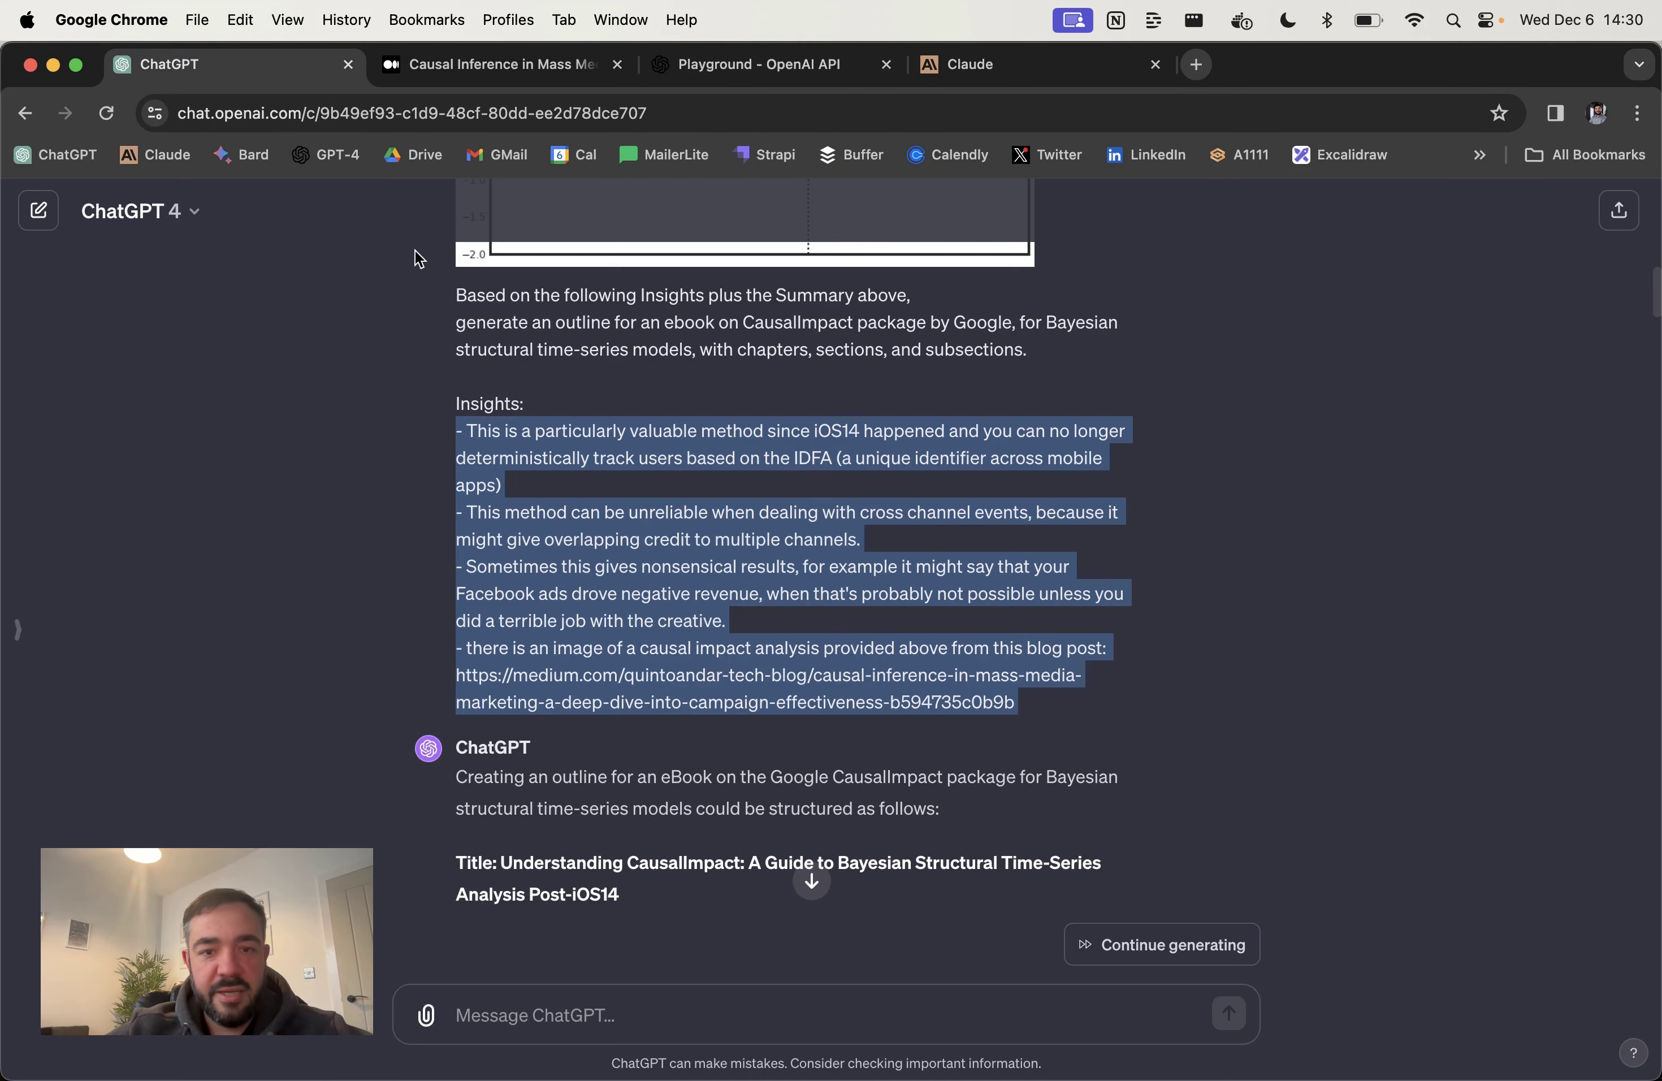
{"action": "left_click", "coordinate": [742, 583]}
{"action": "scroll", "coordinate": [703, 520], "scroll_direction": "down", "scroll_amount": 10}
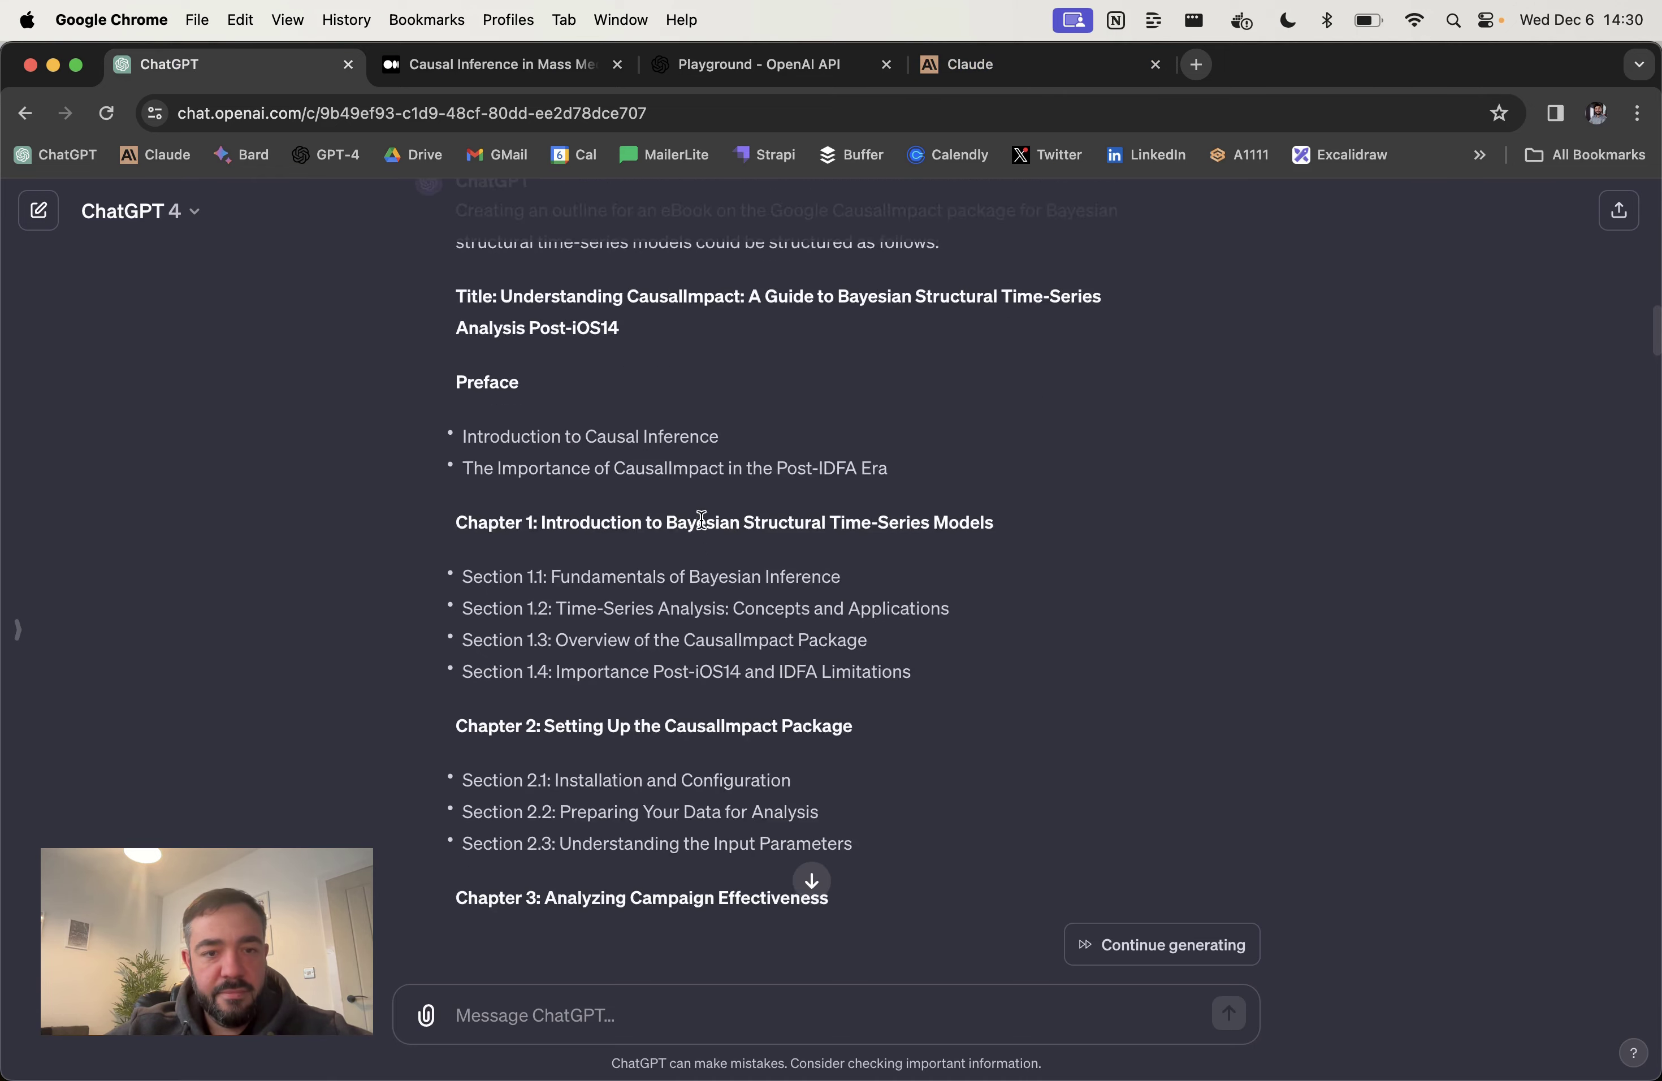
{"action": "scroll", "coordinate": [702, 520], "scroll_direction": "down", "scroll_amount": 15}
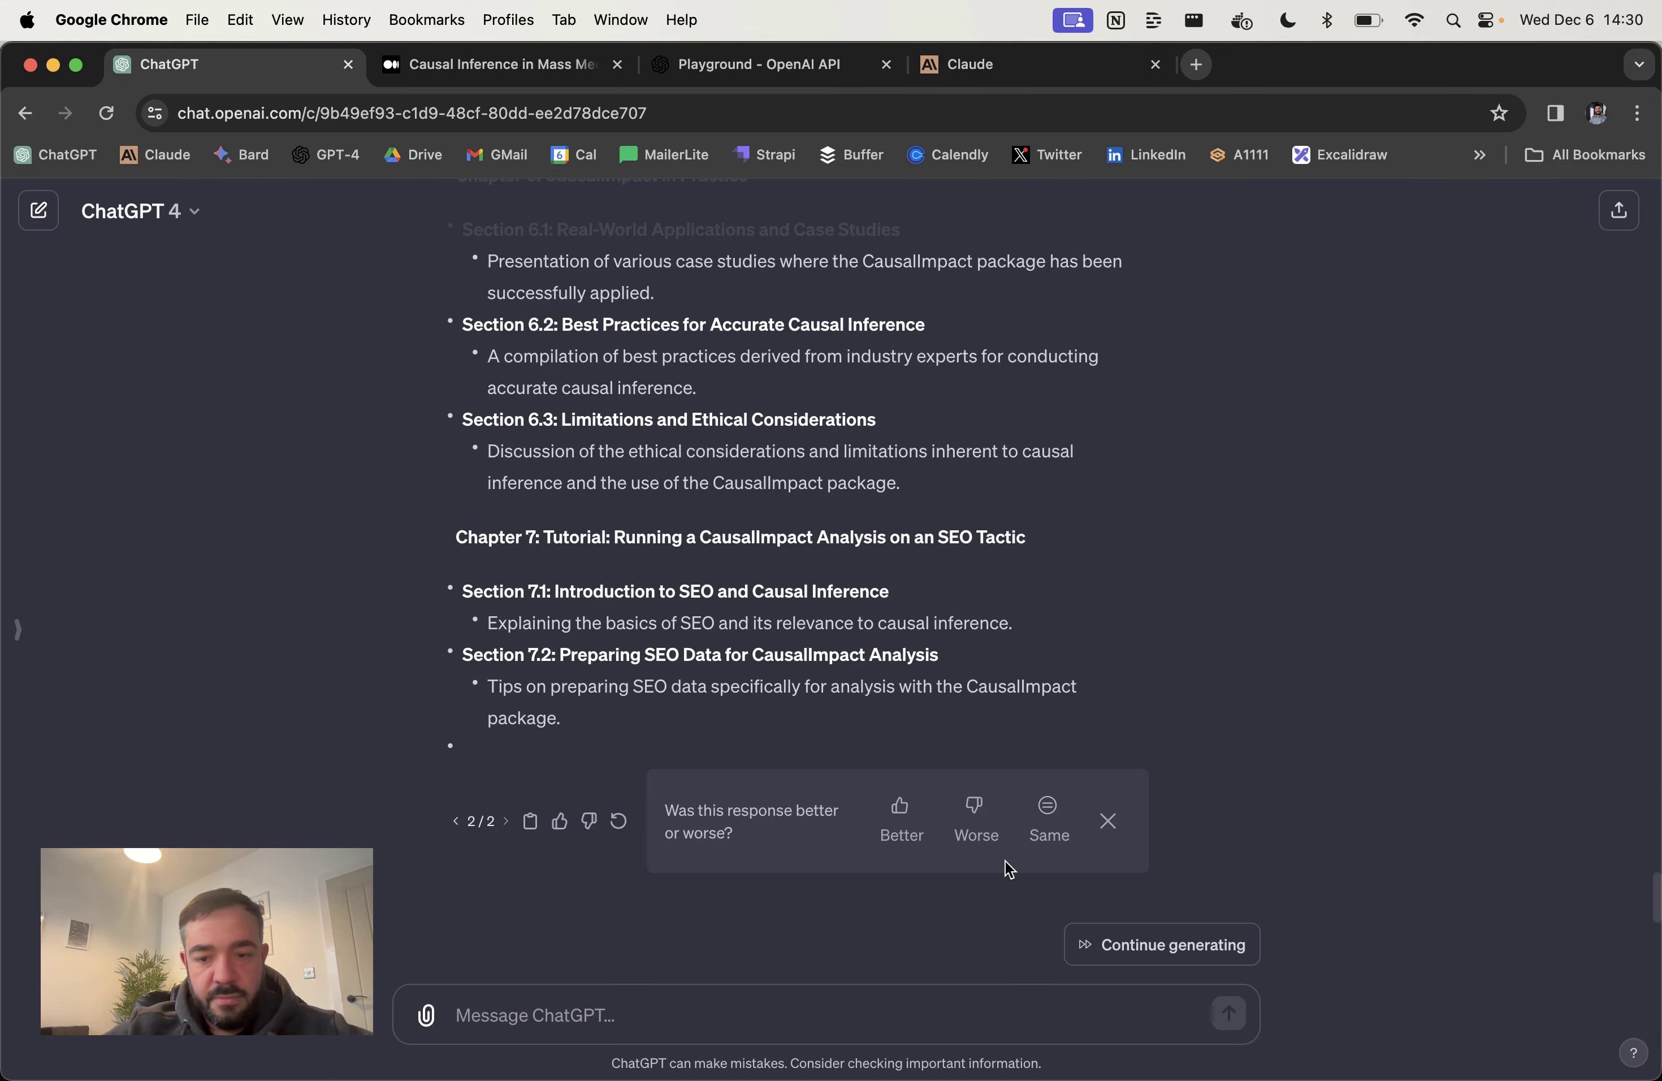
{"action": "left_click", "coordinate": [1095, 944]}
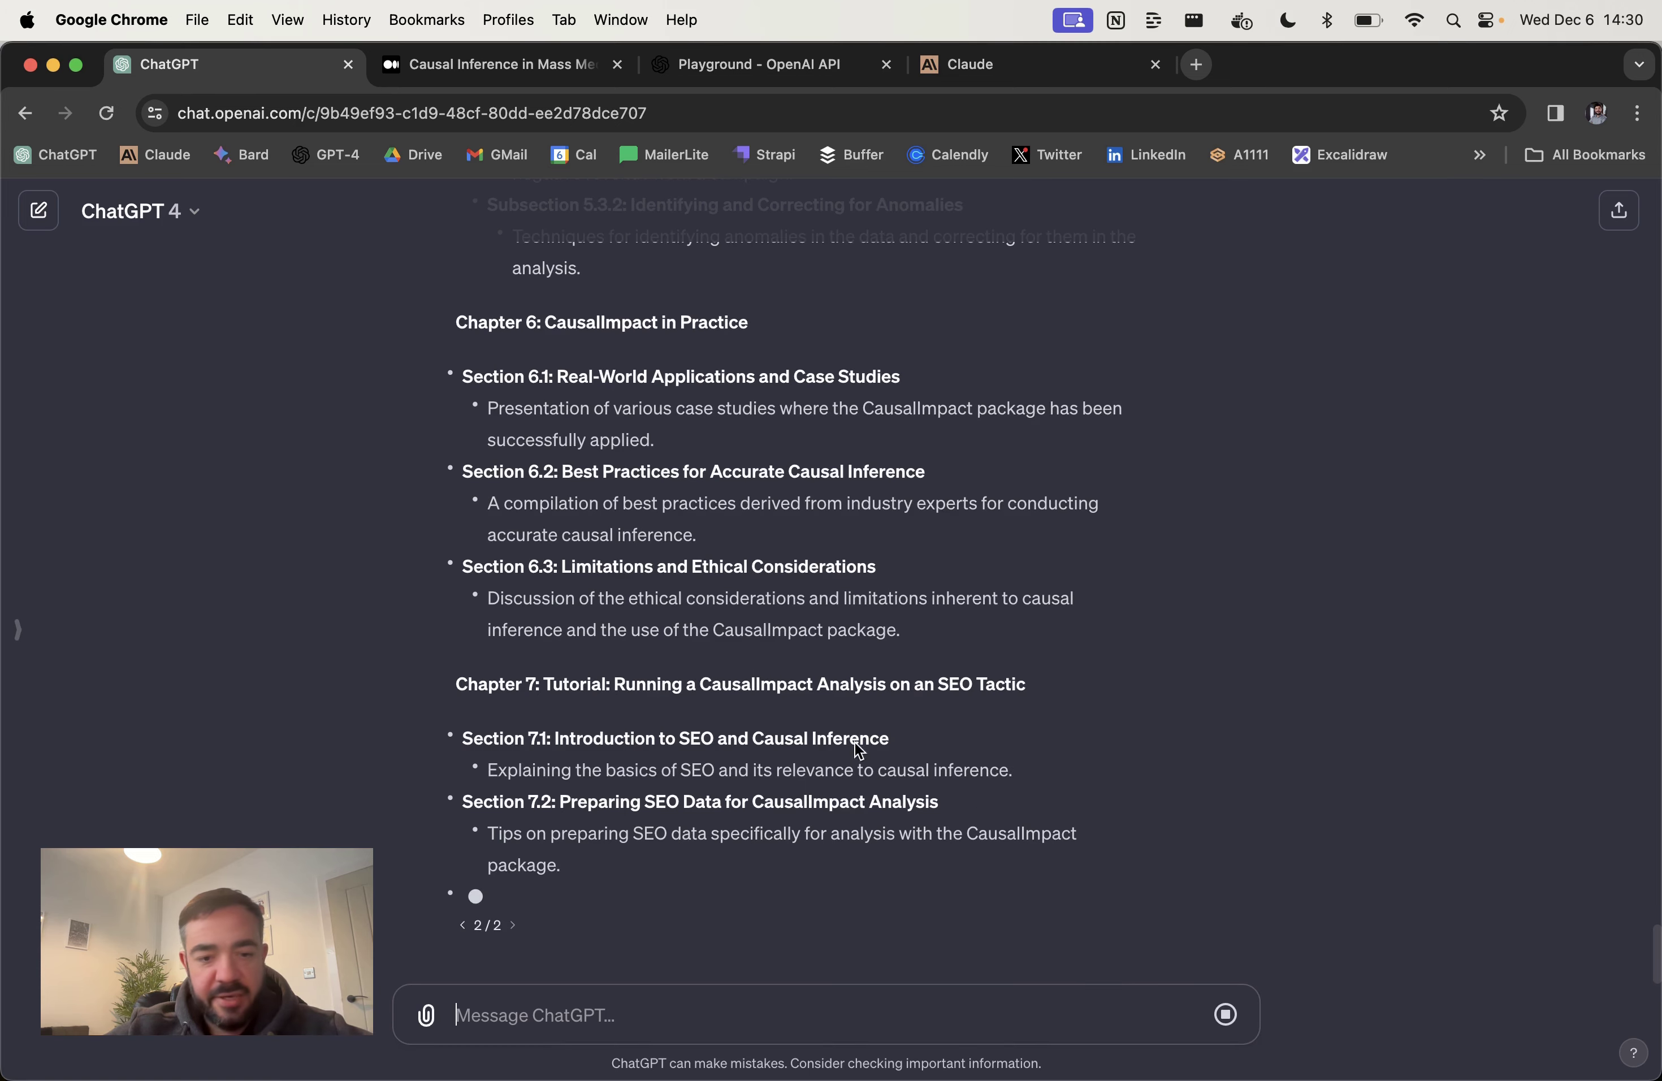
{"action": "scroll", "coordinate": [859, 751], "scroll_direction": "up", "scroll_amount": 15}
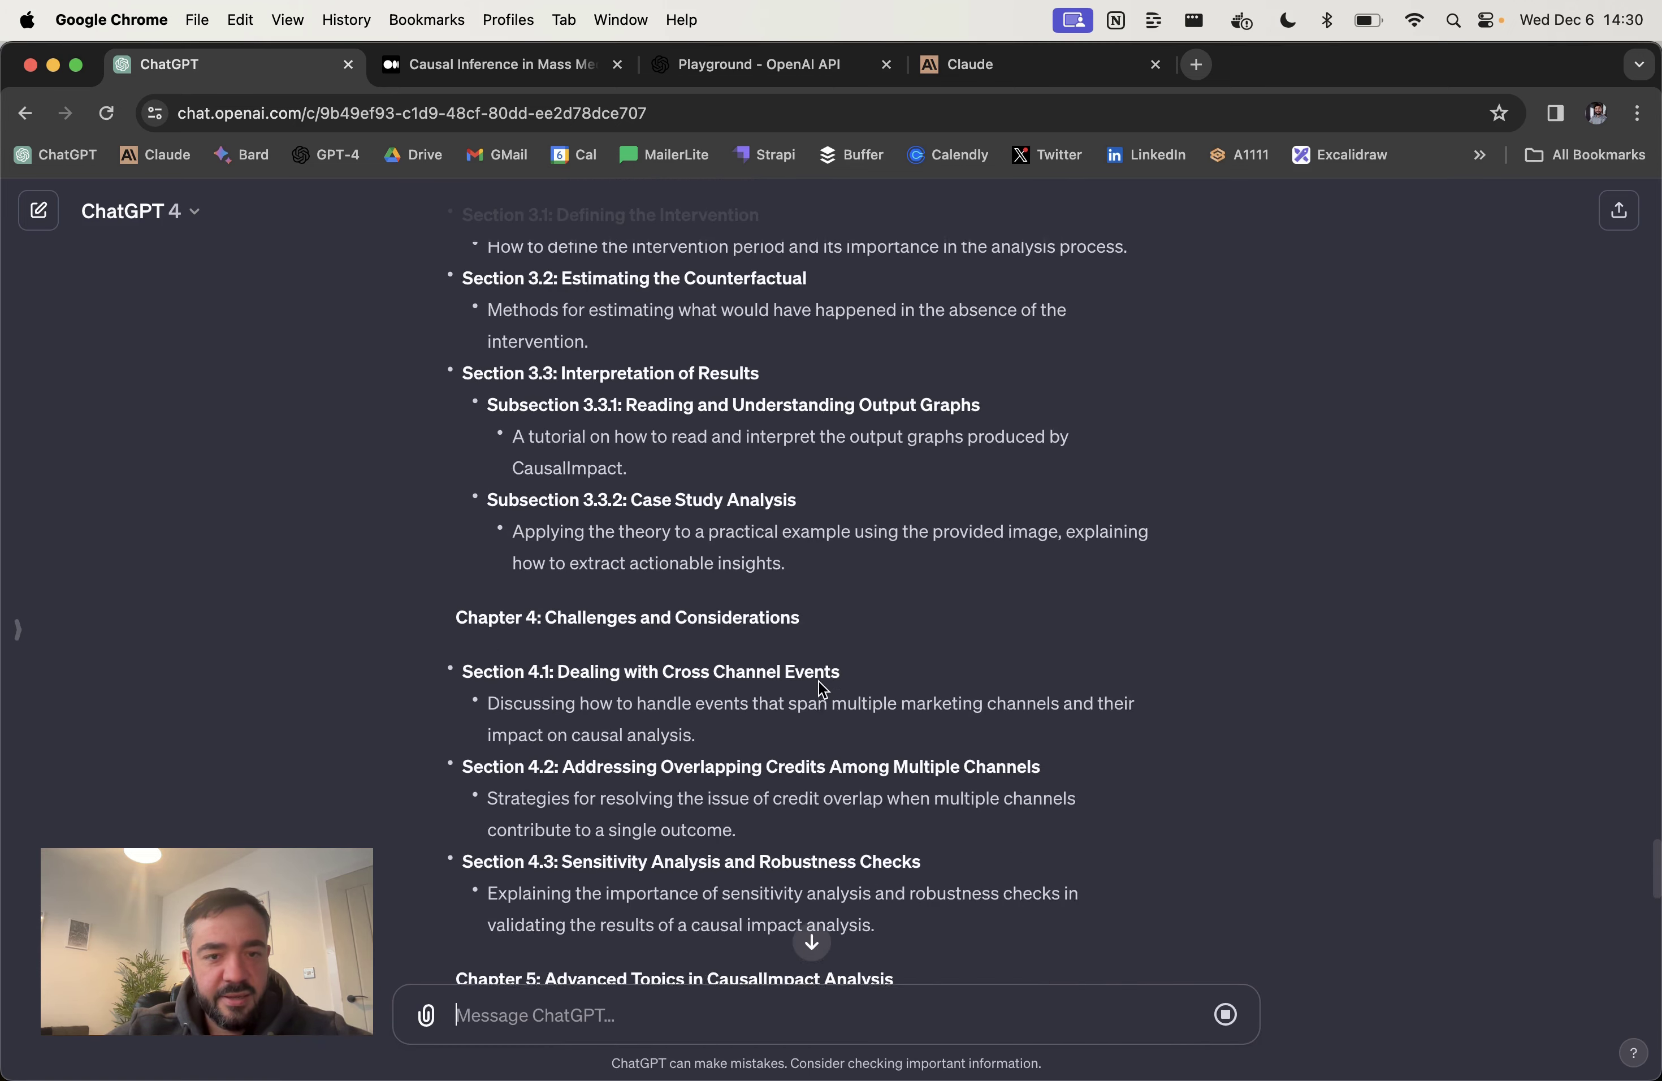
{"action": "scroll", "coordinate": [821, 686], "scroll_direction": "up", "scroll_amount": 20}
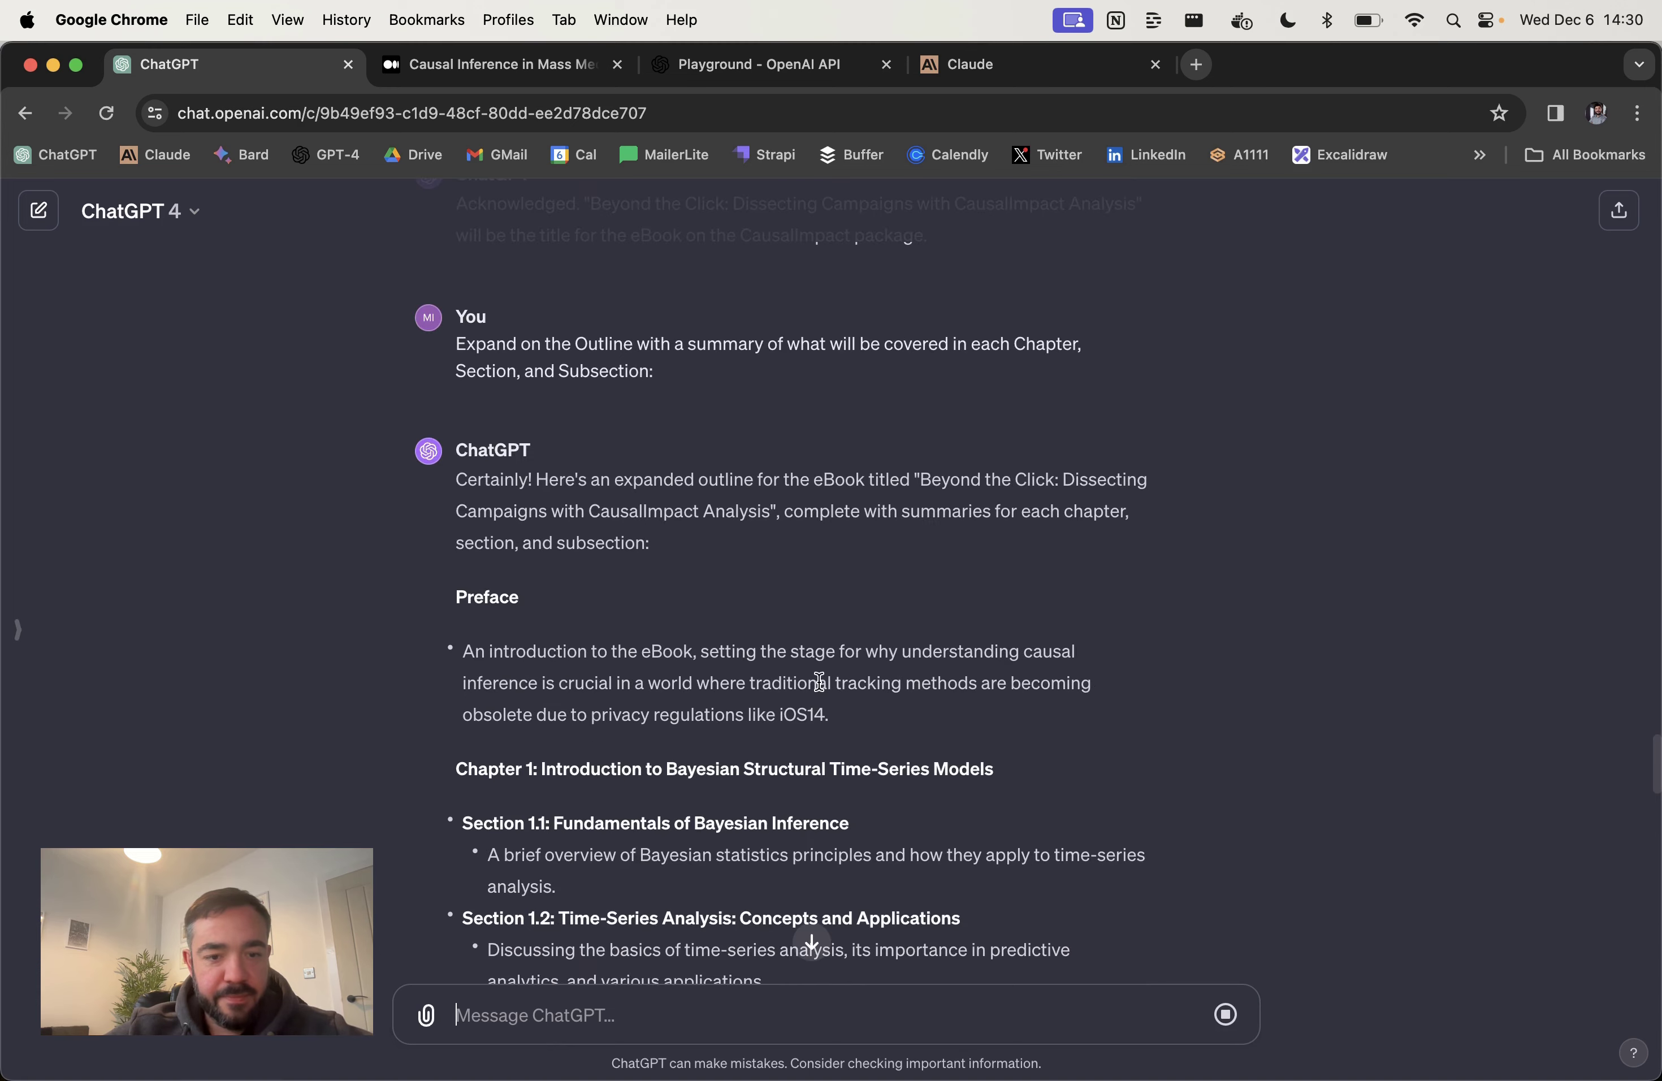
{"action": "scroll", "coordinate": [822, 685], "scroll_direction": "down", "scroll_amount": 3}
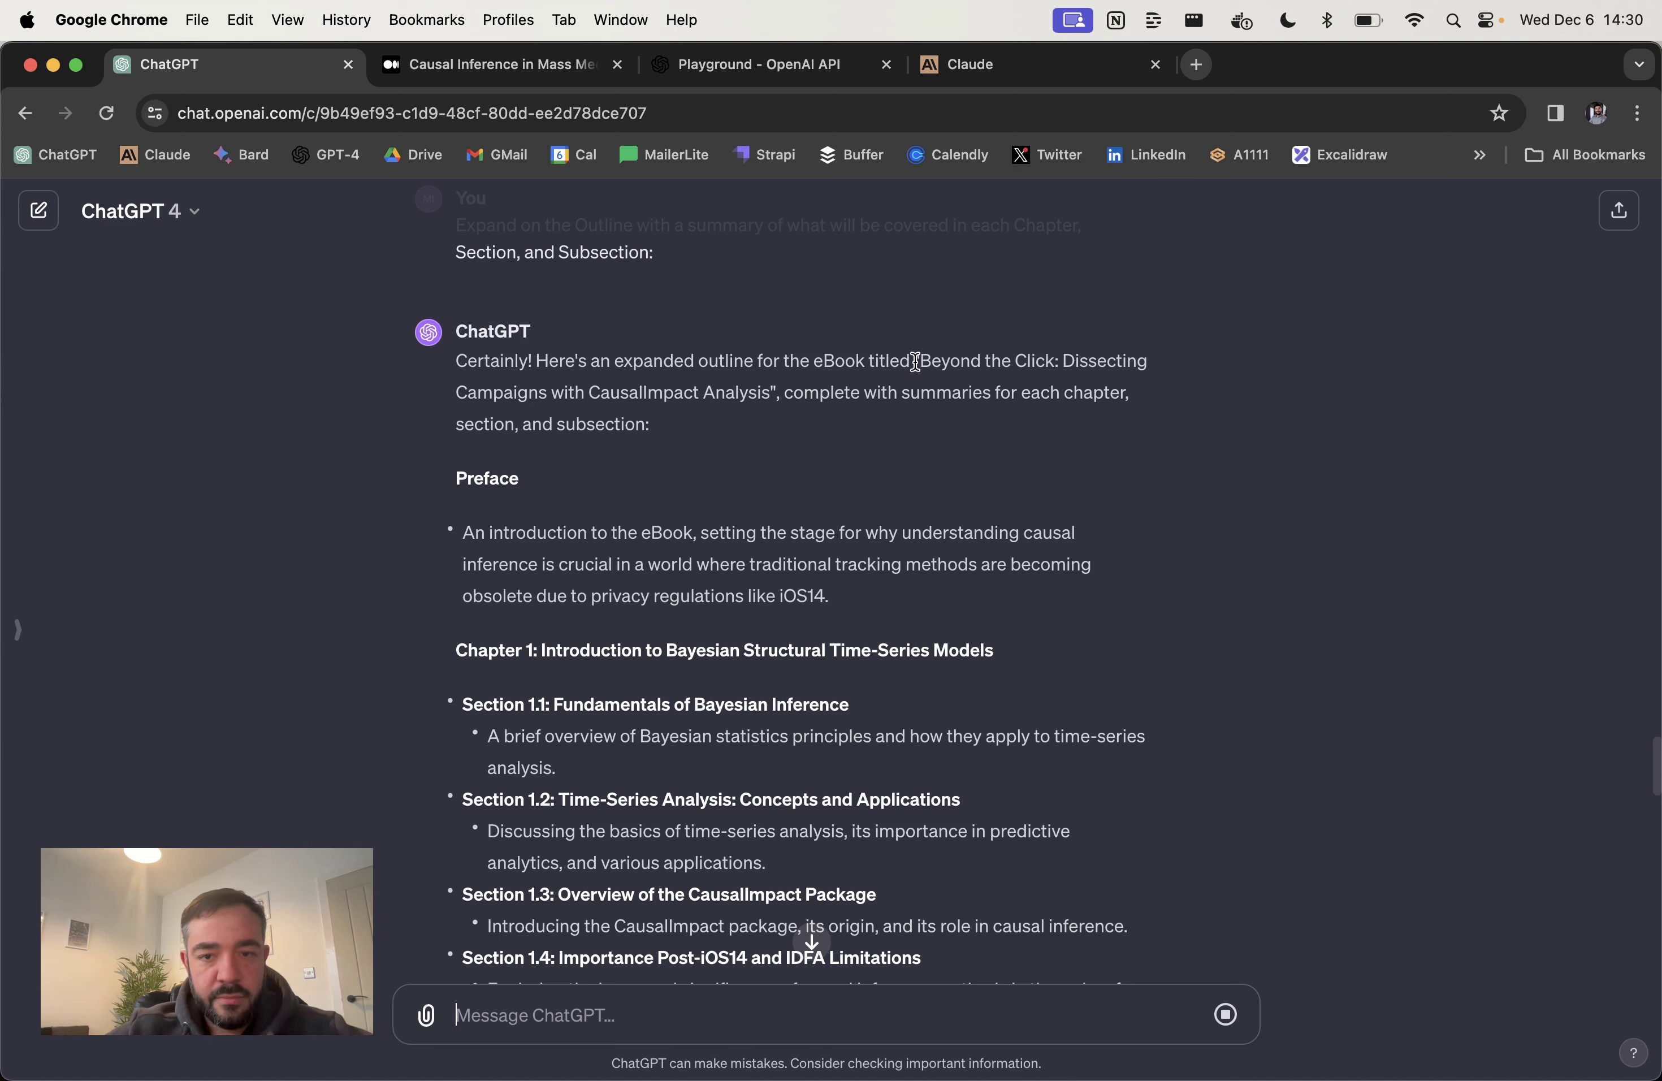
{"action": "left_click_drag", "start_coordinate": [921, 362], "coordinate": [772, 395]}
{"action": "key", "text": "super+c"}
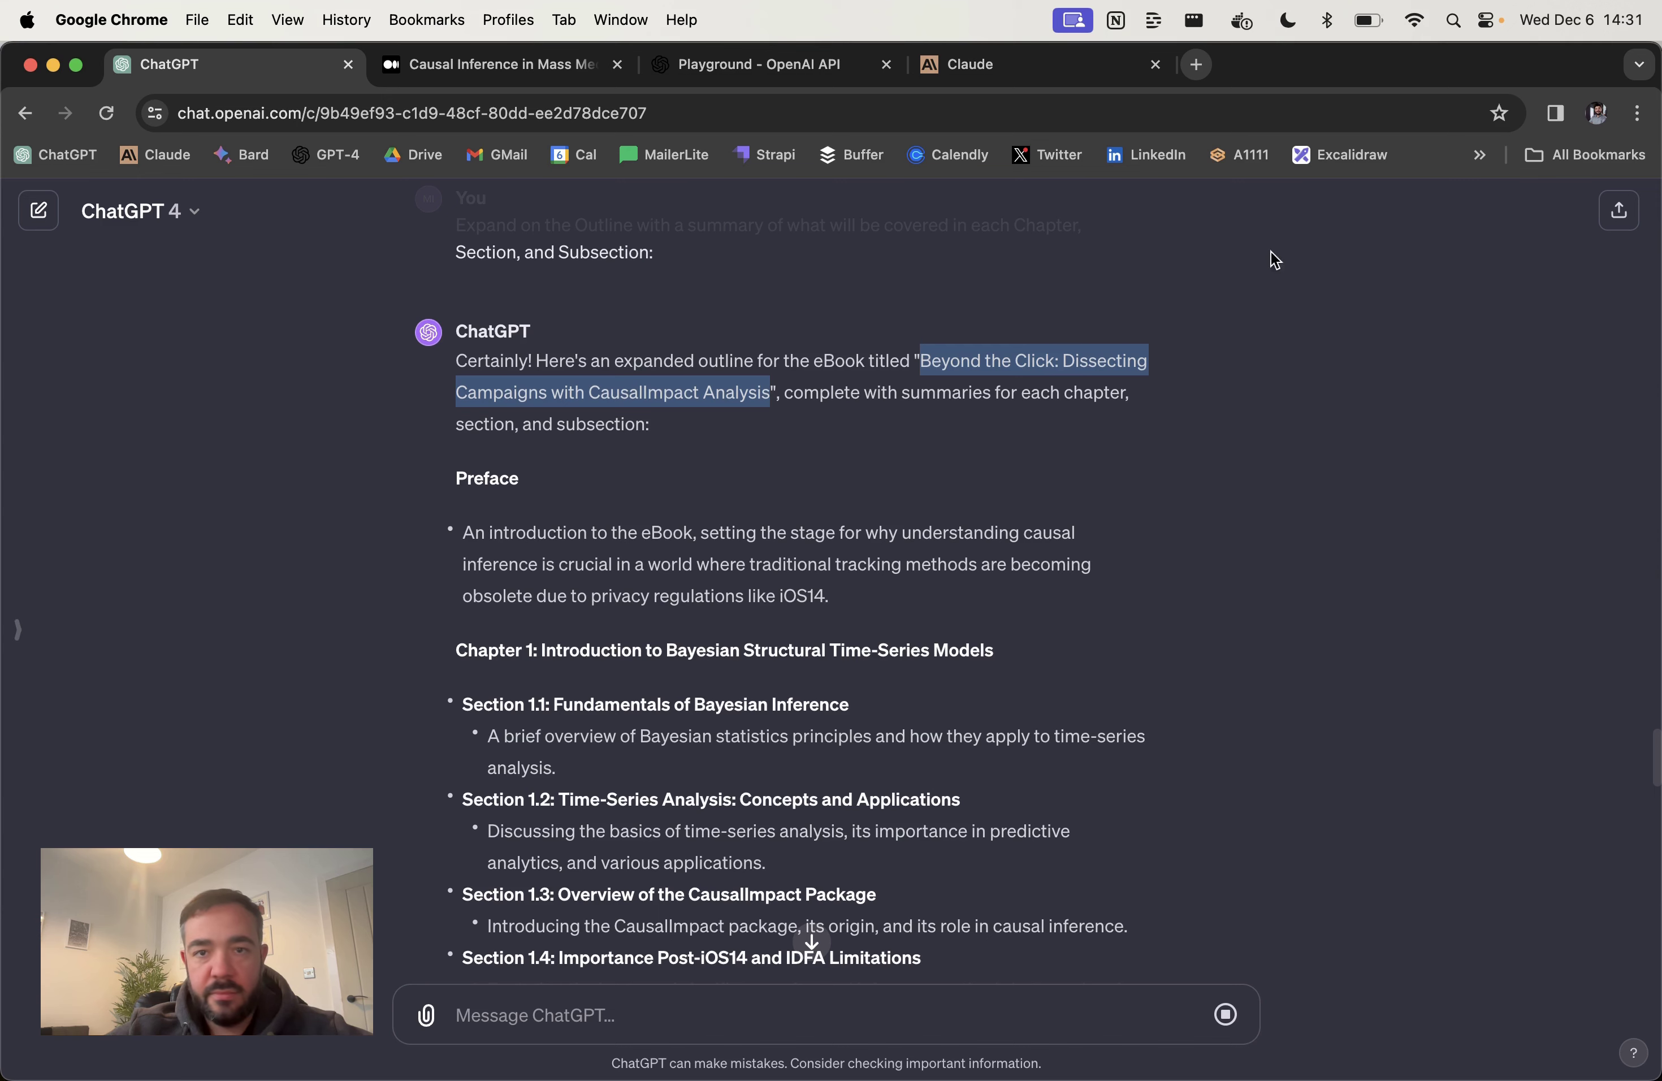
Step: Replace the Playground {outline} placeholder with 'Title: Beyond the Click: Dissecting Campaigns with CausalImpact Analysis'
{"action": "left_click", "coordinate": [793, 65]}
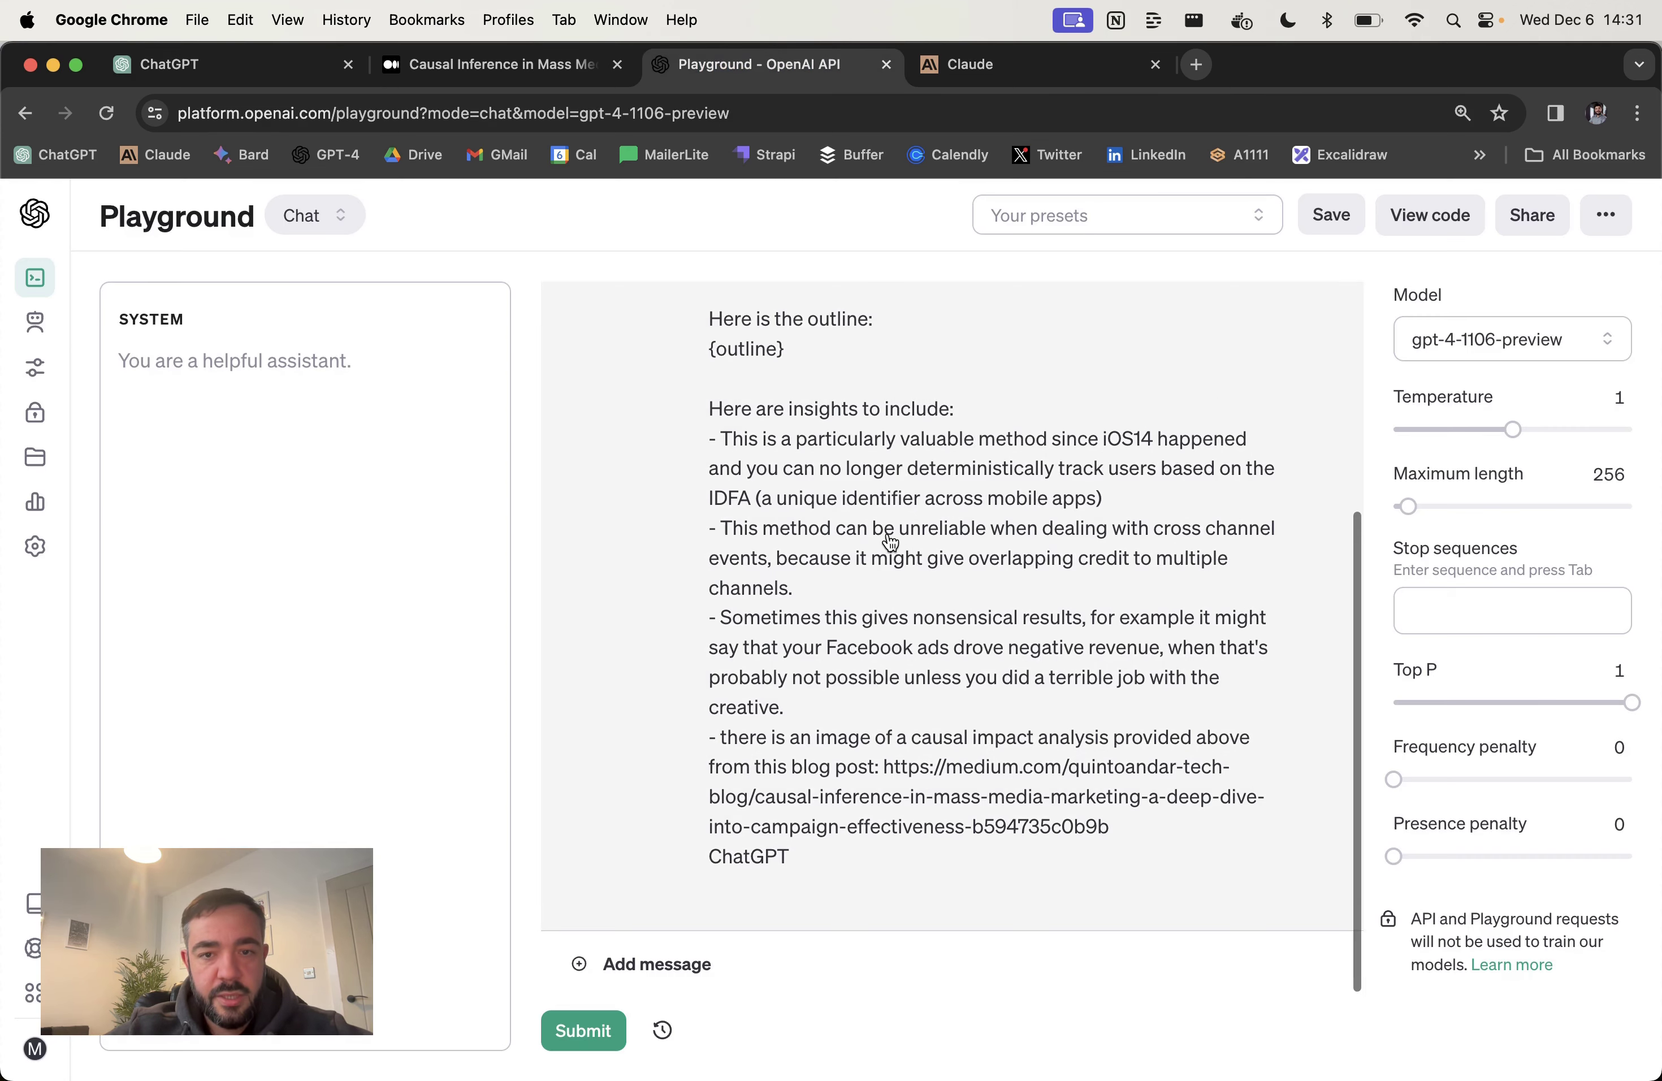
{"action": "left_click", "coordinate": [890, 541]}
{"action": "scroll", "coordinate": [811, 433], "scroll_direction": "up", "scroll_amount": 2}
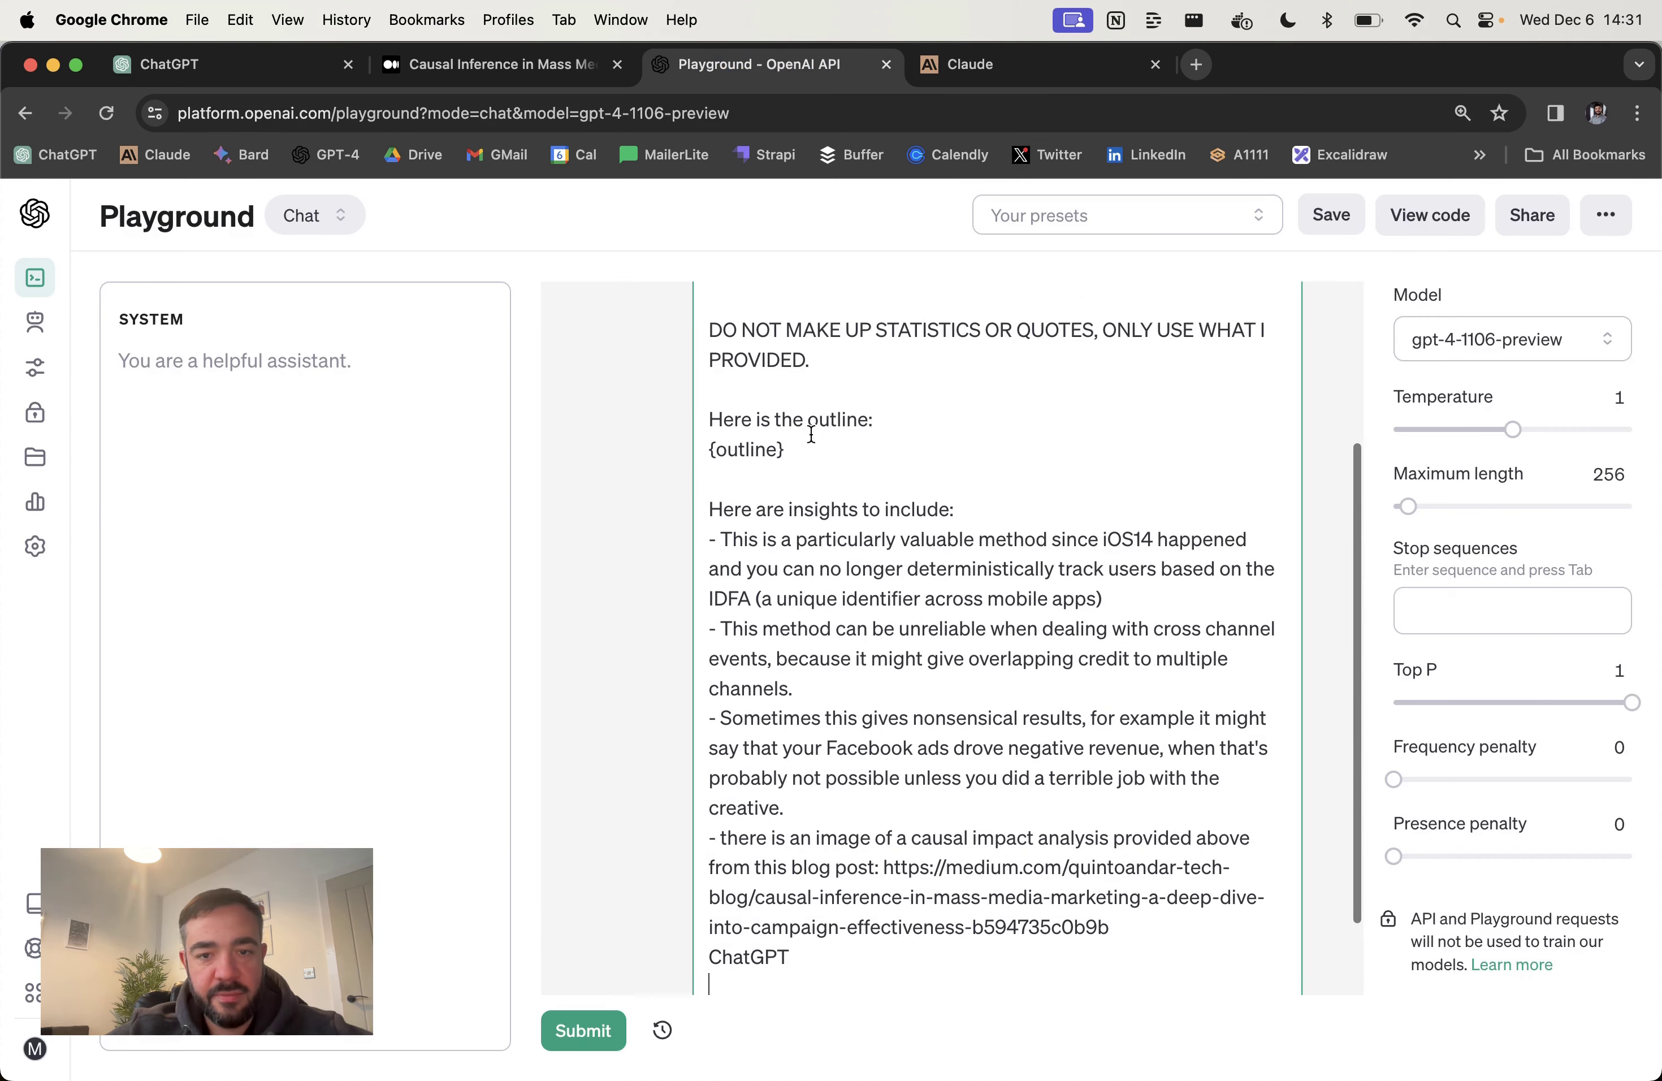
{"action": "triple_click", "coordinate": [810, 437]}
{"action": "type", "text": "Title"}
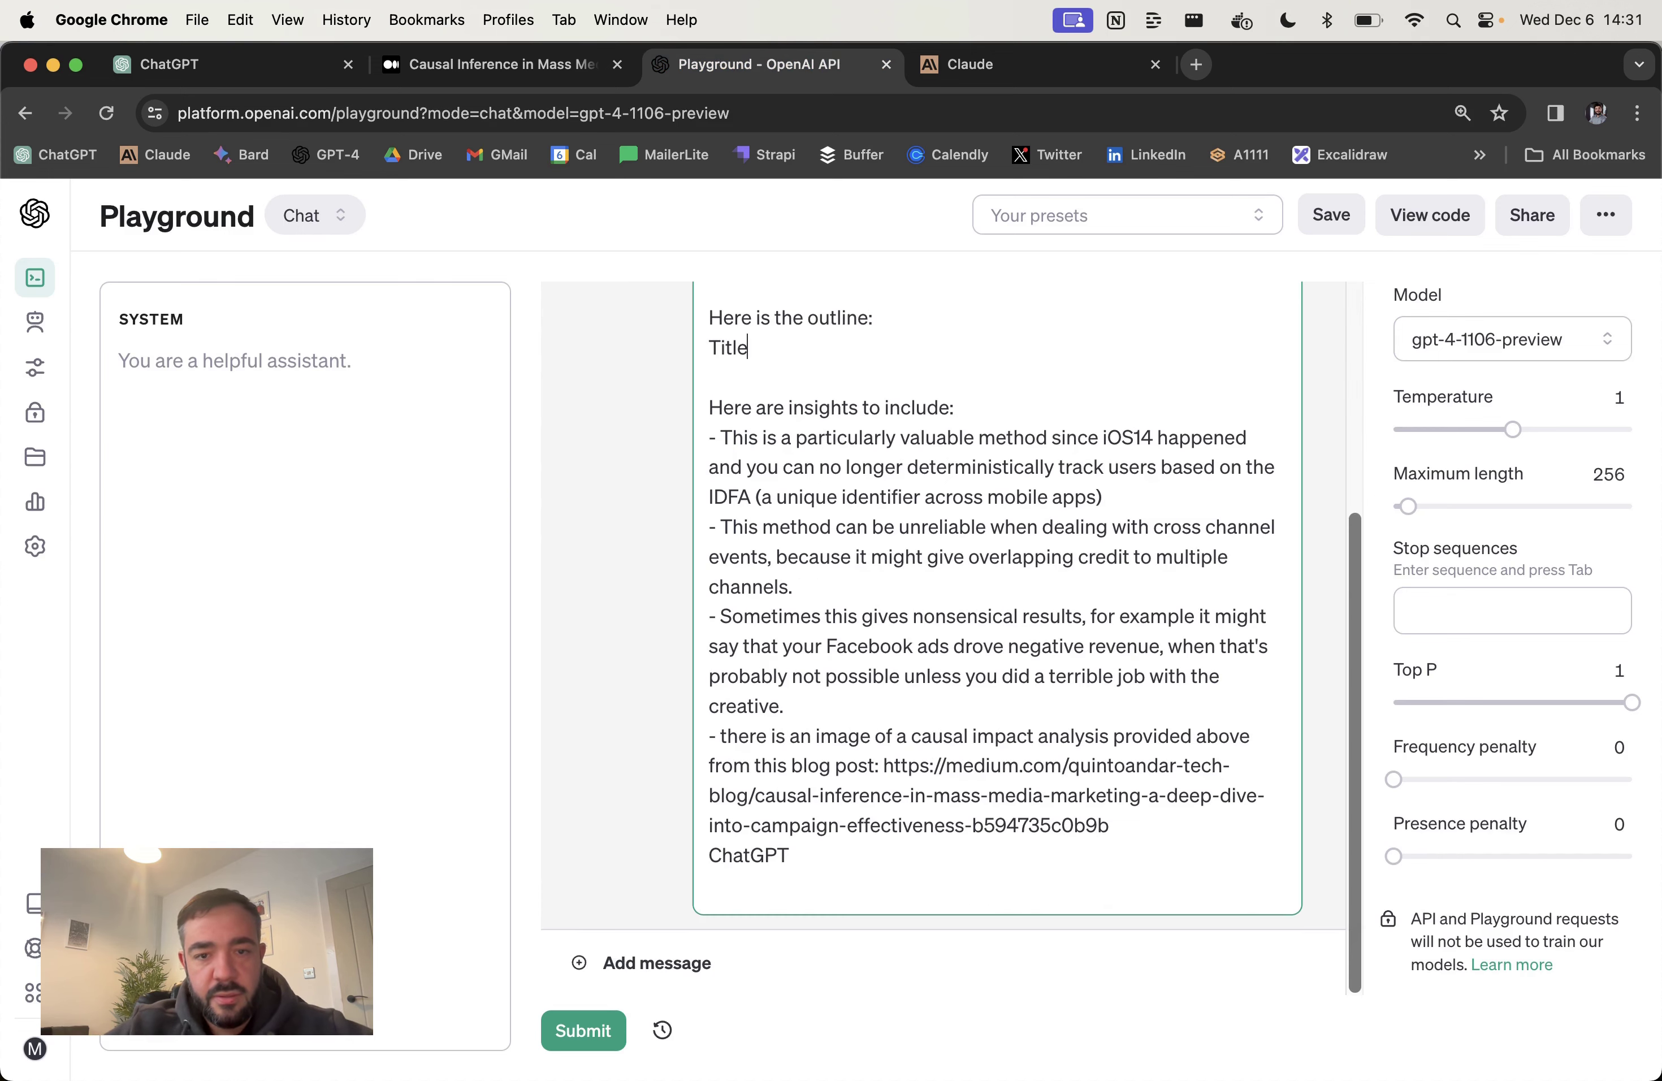
{"action": "type", "text": ":"}
{"action": "key", "text": "super+v"}
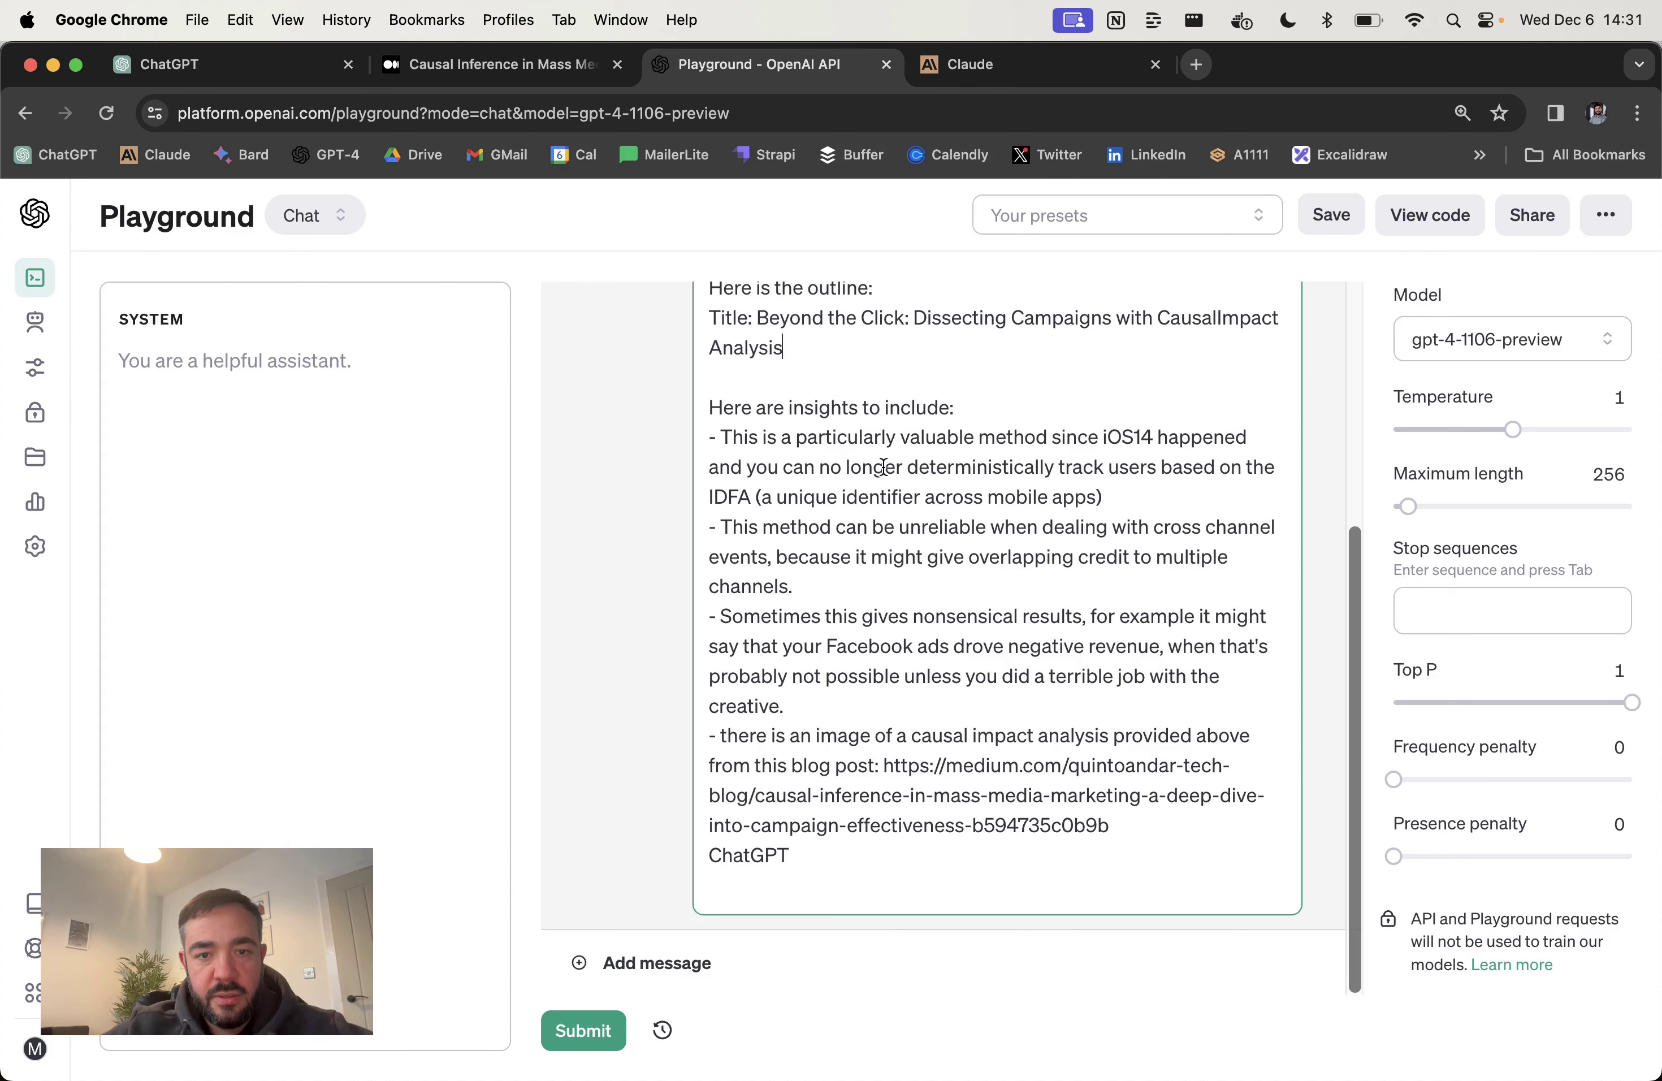
{"action": "left_click", "coordinate": [246, 67]}
{"action": "left_click", "coordinate": [802, 445]}
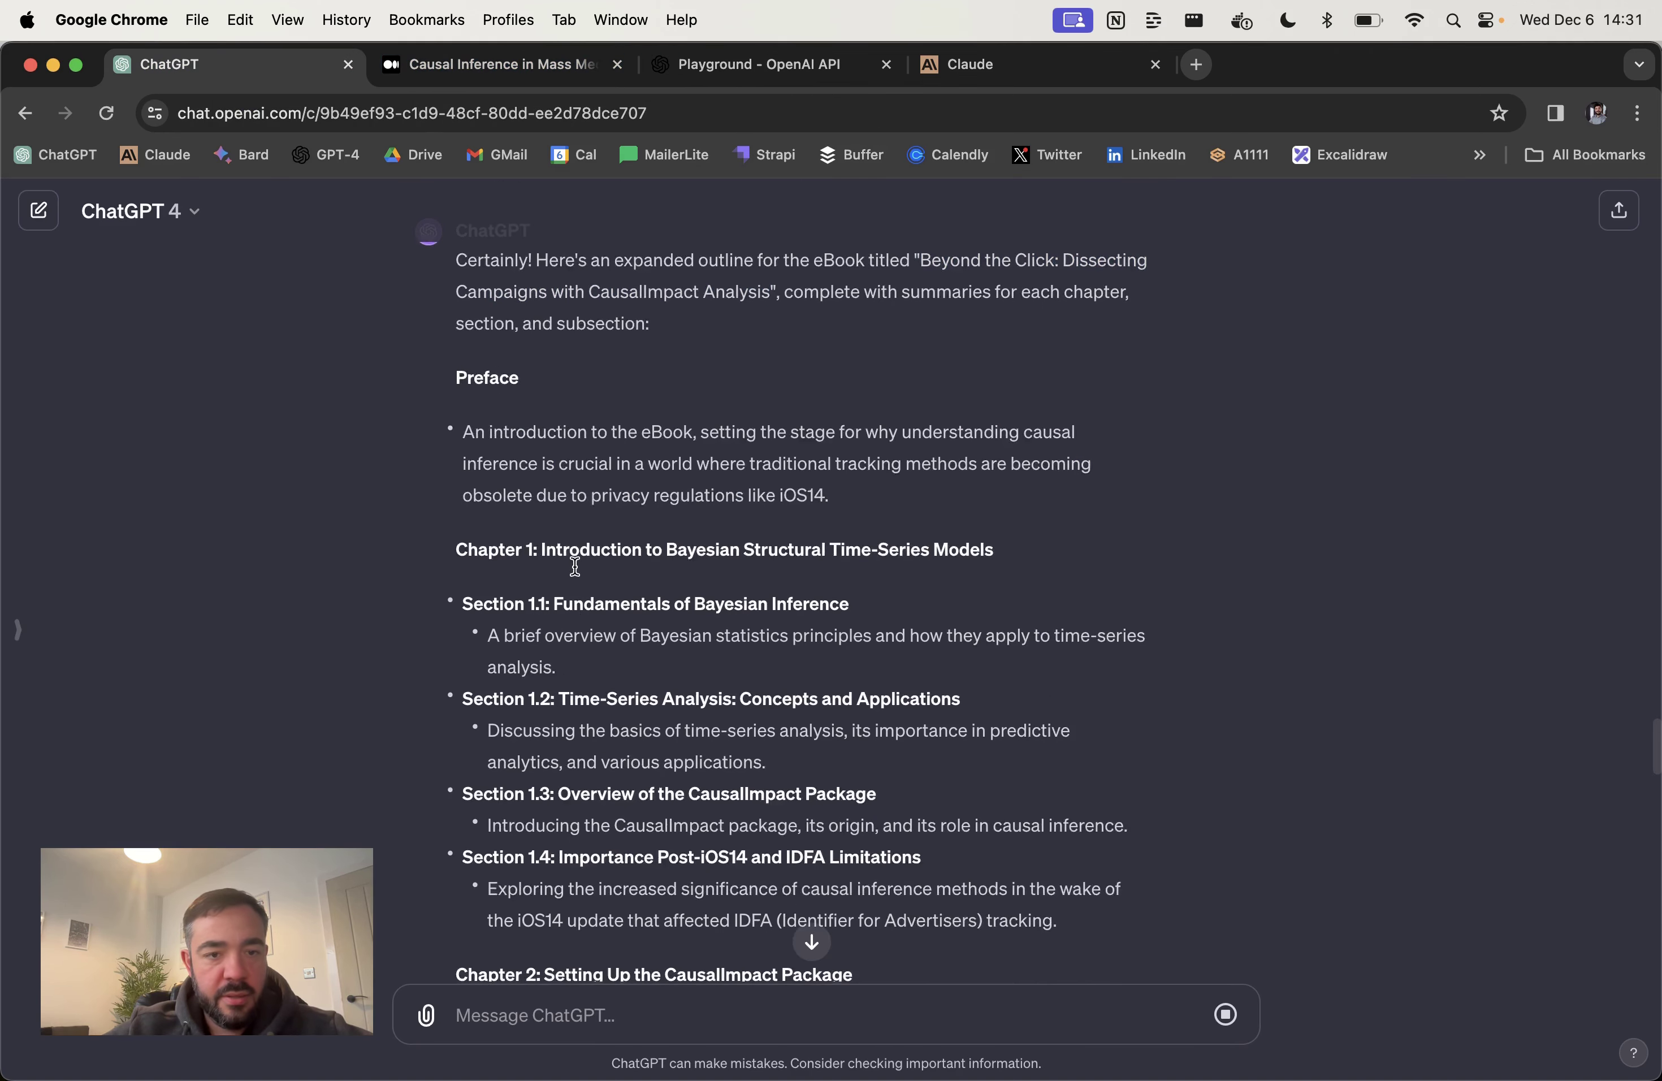
Step: Select ChatGPT's complete finished outline, from Preface through Chapter 8, Appendix and Index
{"action": "left_click", "coordinate": [455, 330]}
{"action": "left_click_drag", "start_coordinate": [455, 330], "coordinate": [761, 654]}
{"action": "scroll", "coordinate": [766, 658], "scroll_direction": "down", "scroll_amount": 15}
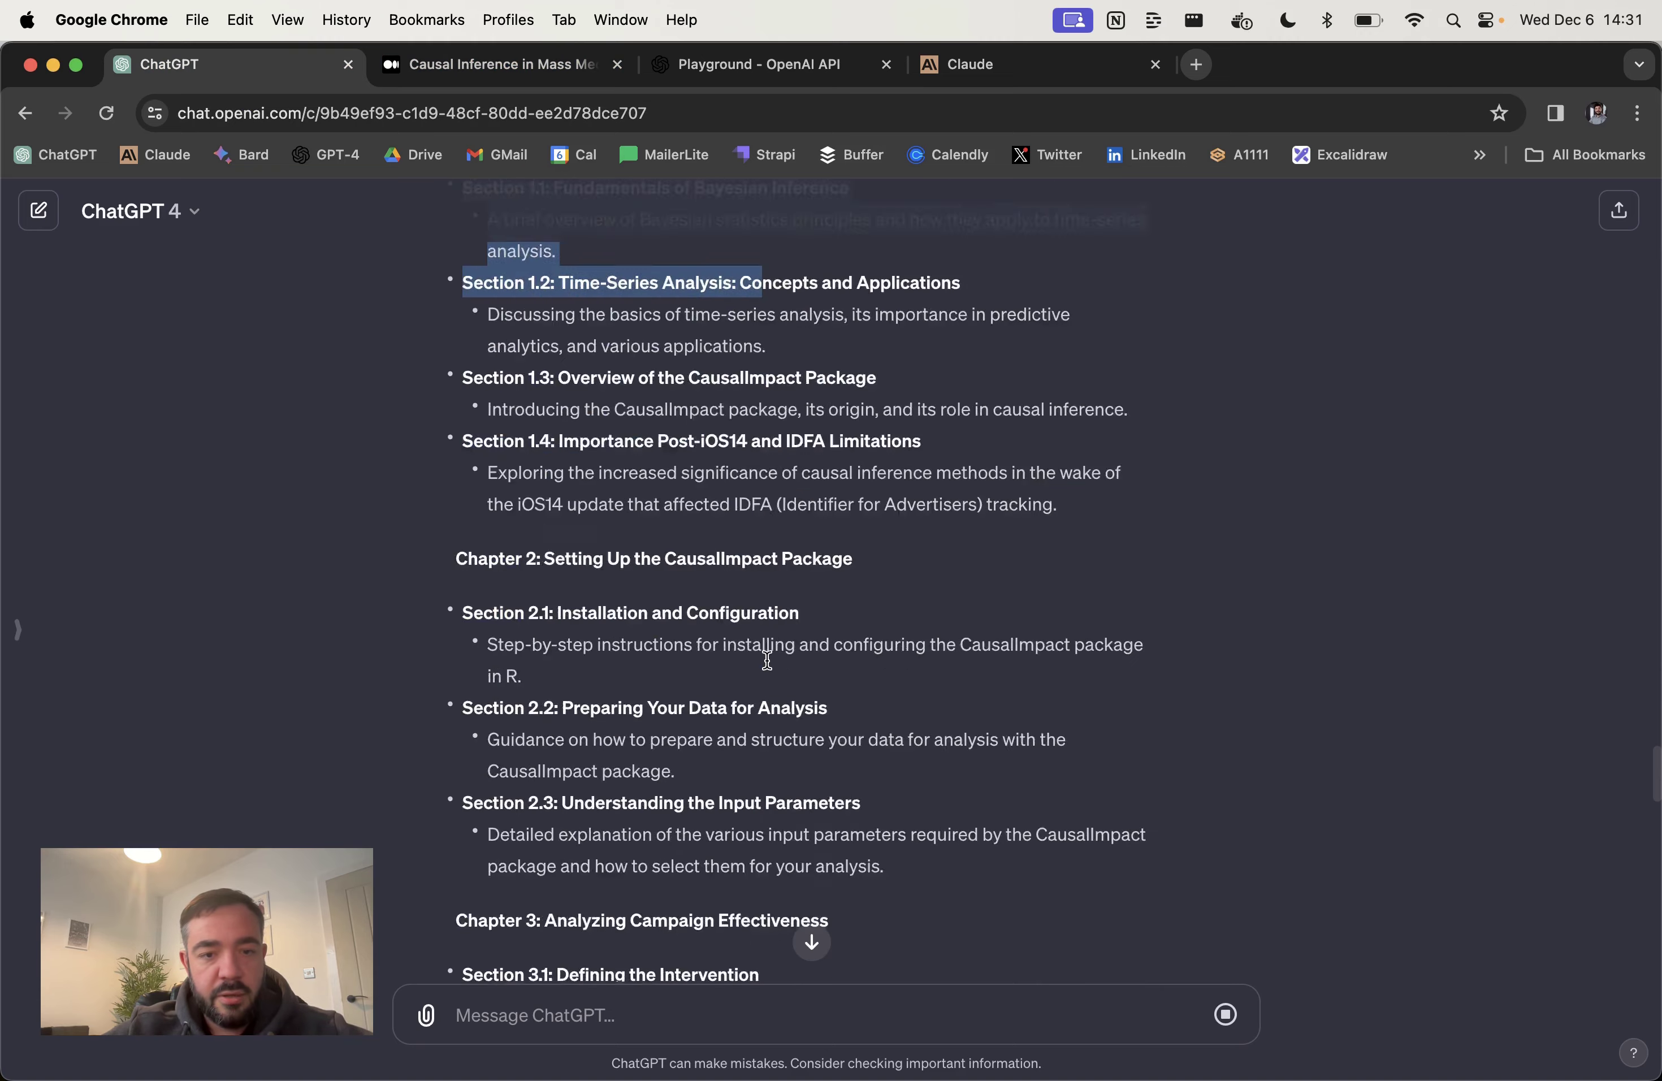
{"action": "scroll", "coordinate": [767, 658], "scroll_direction": "down", "scroll_amount": 15}
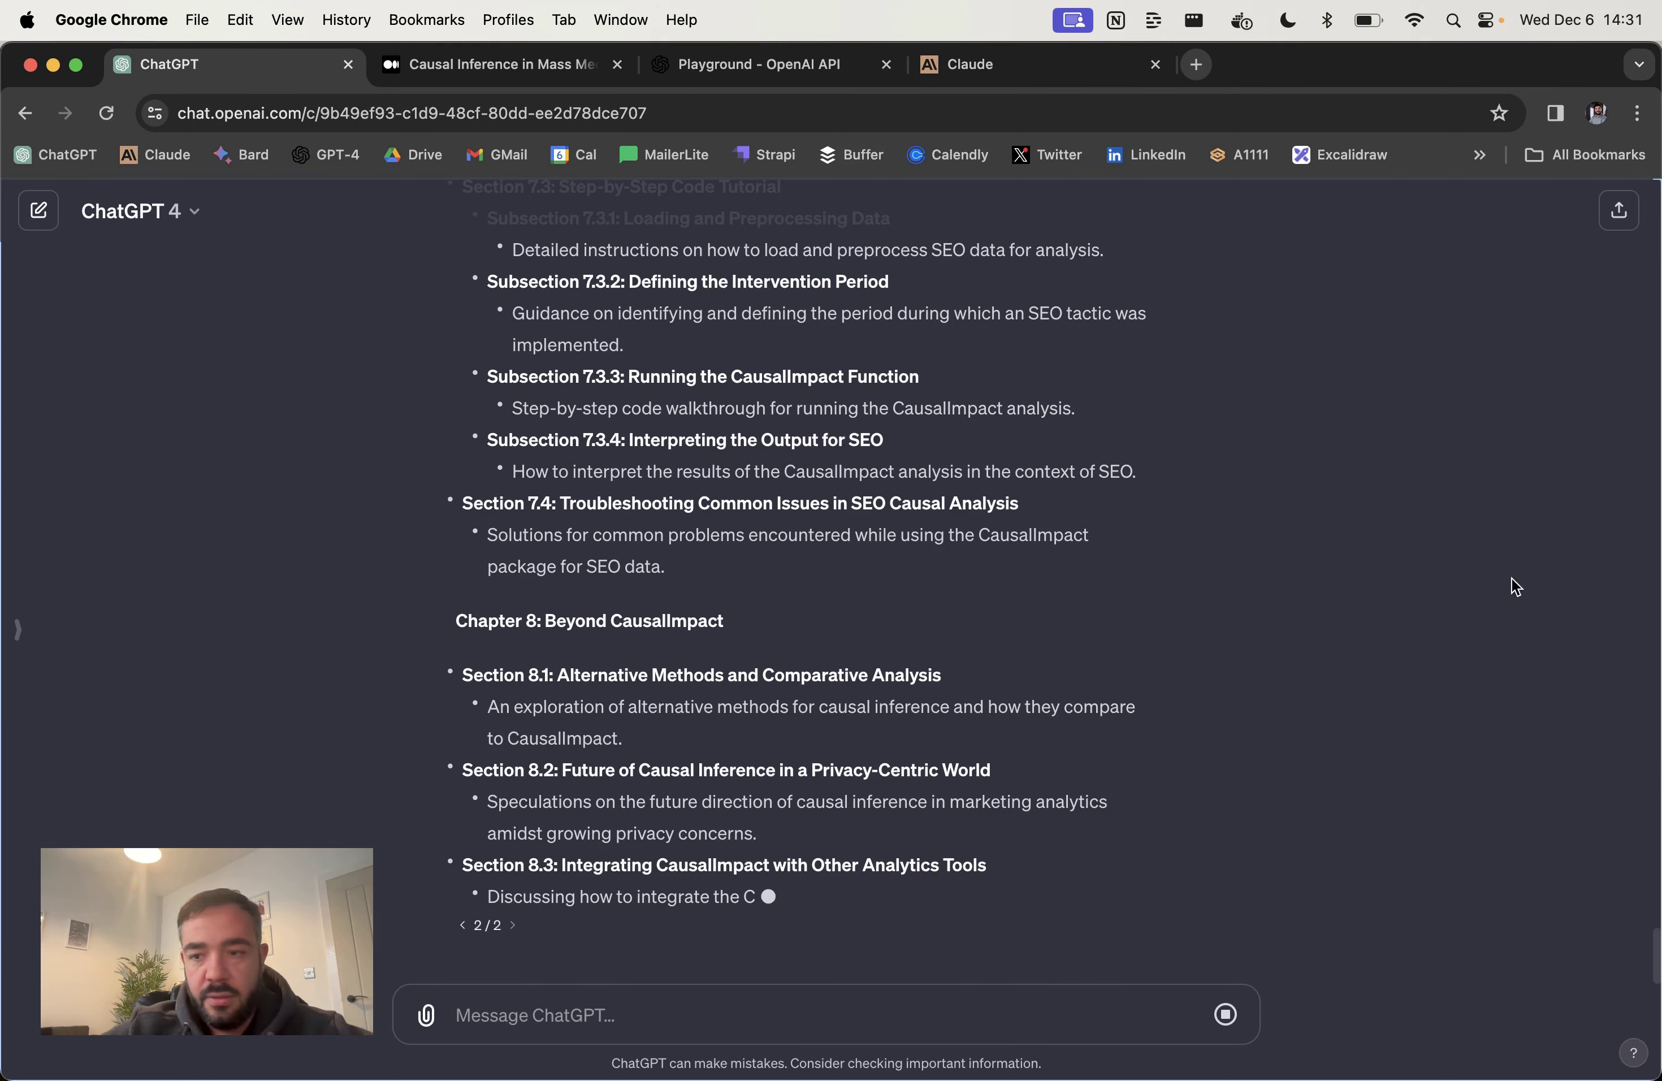
{"action": "scroll", "coordinate": [950, 601], "scroll_direction": "up", "scroll_amount": 15}
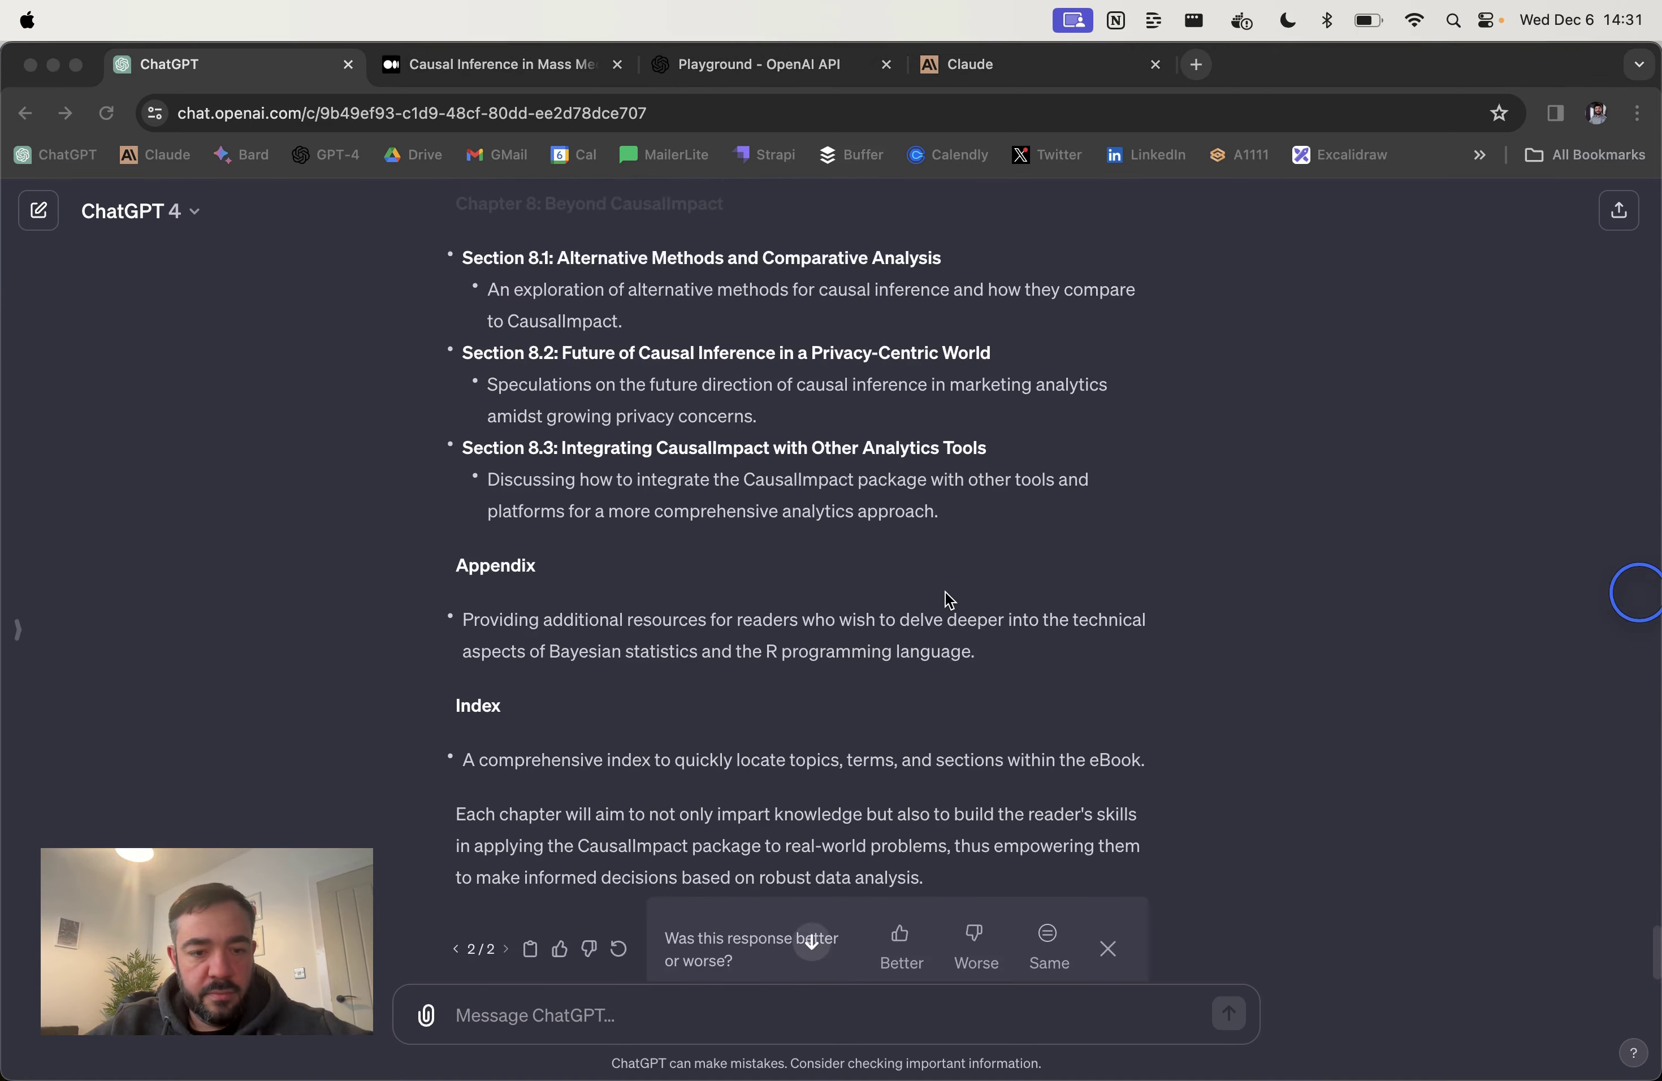
{"action": "scroll", "coordinate": [949, 600], "scroll_direction": "up", "scroll_amount": 20}
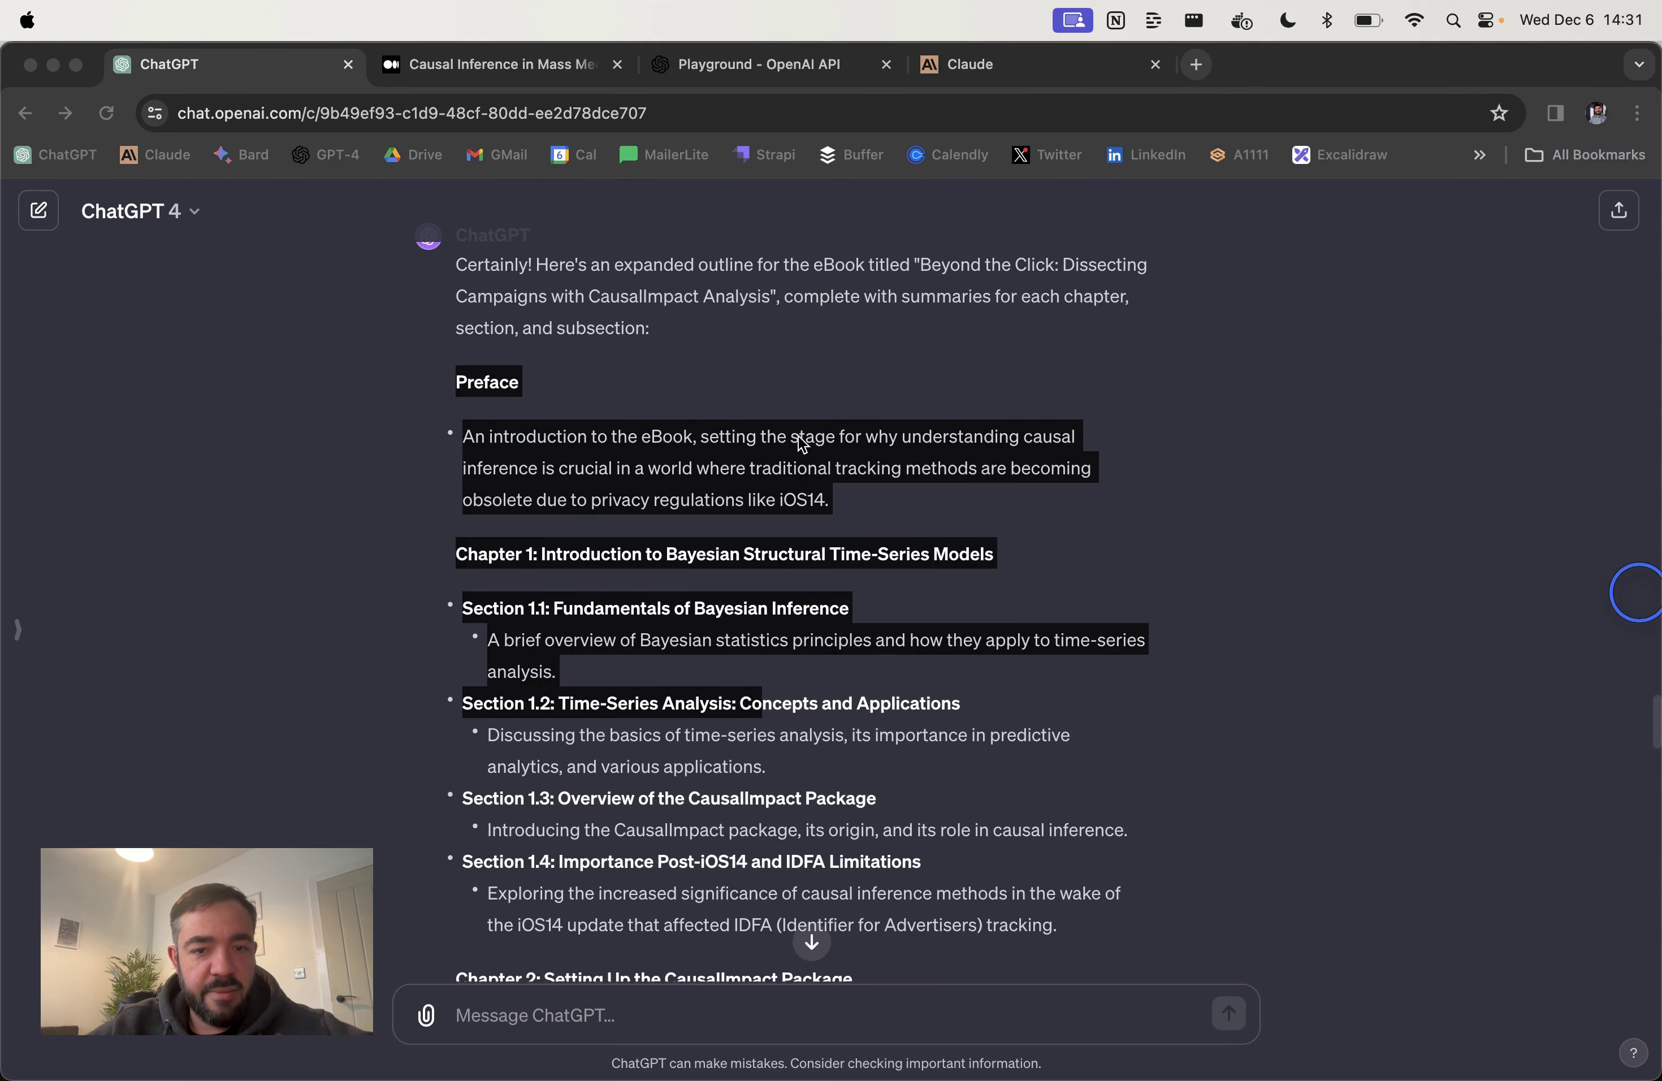
{"action": "left_click", "coordinate": [471, 383]}
{"action": "left_click_drag", "start_coordinate": [457, 379], "coordinate": [1004, 818]}
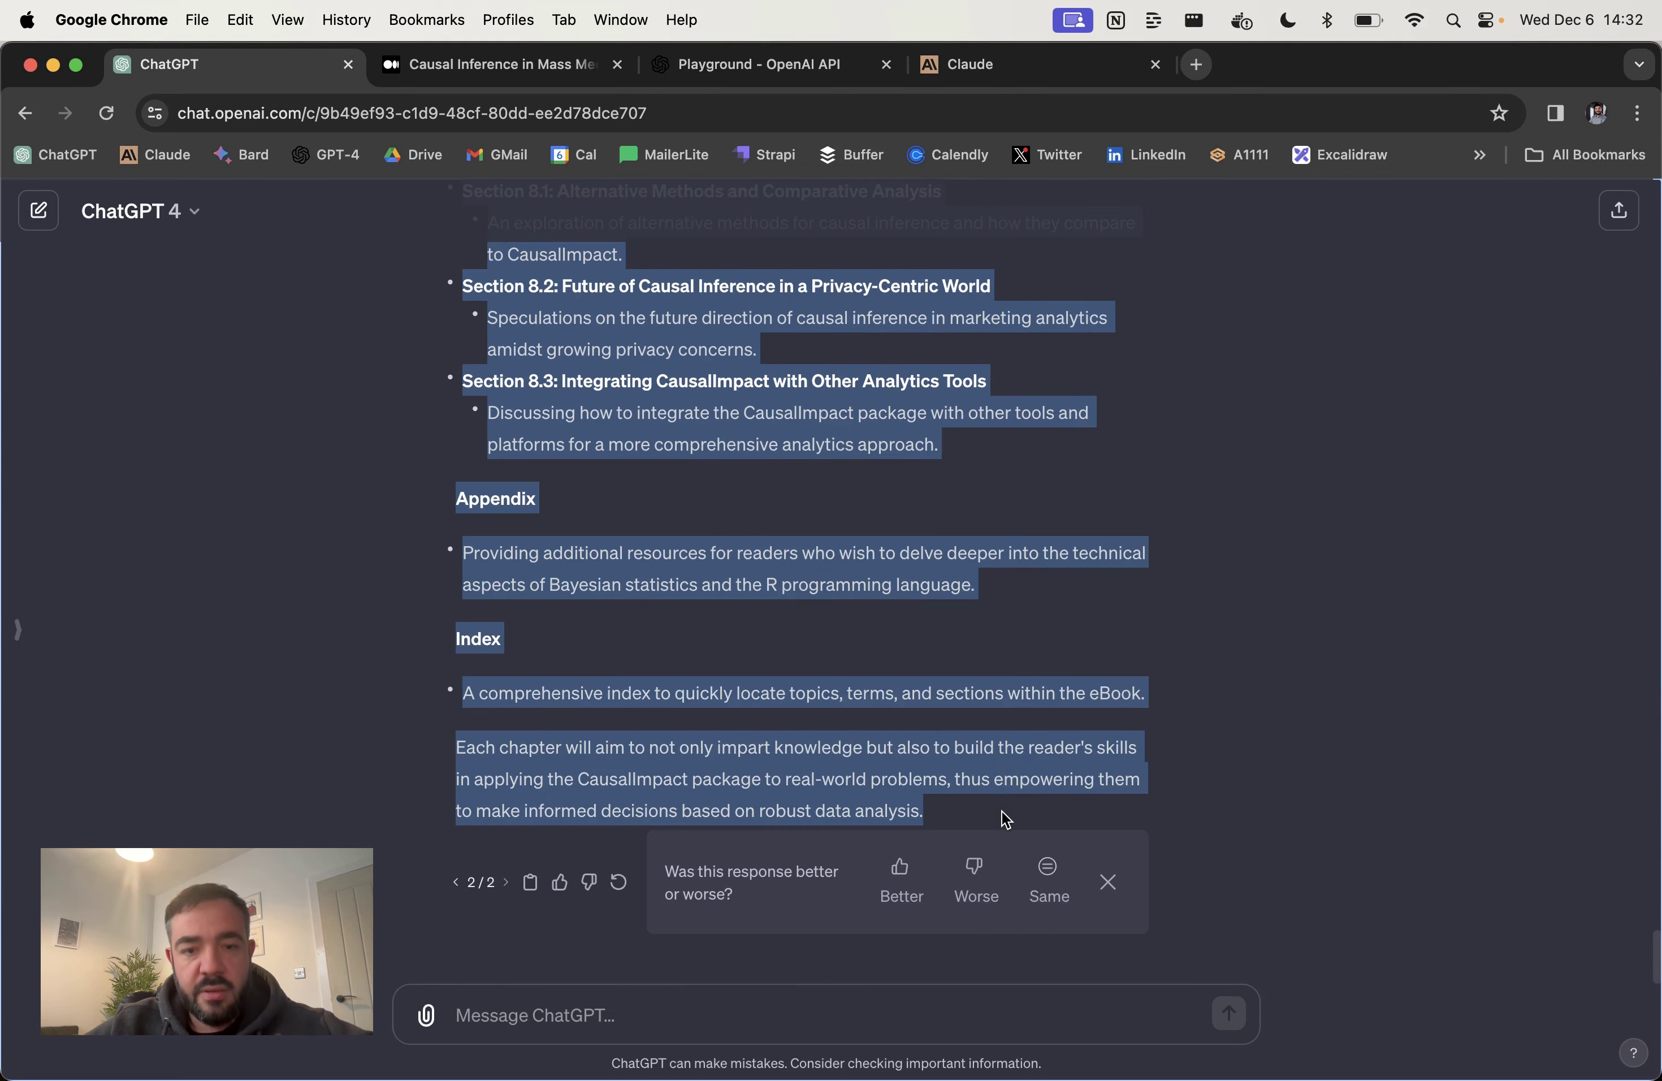
{"action": "left_click", "coordinate": [747, 64]}
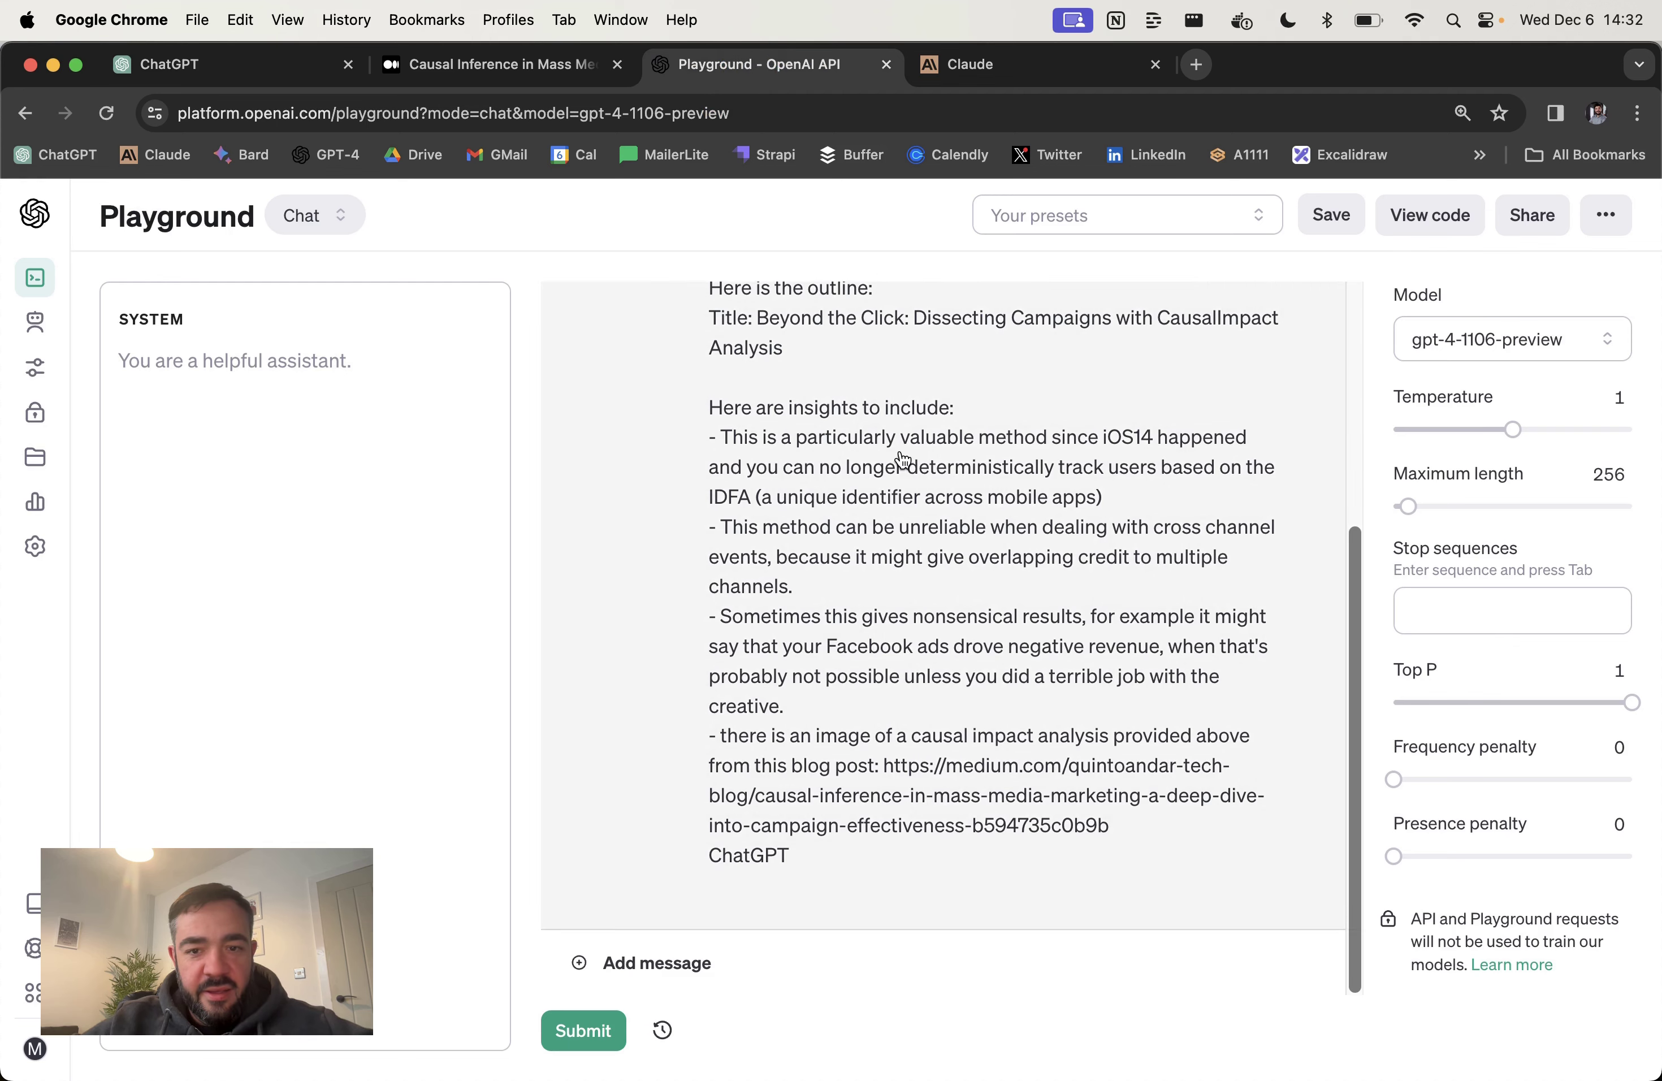
Step: Replace the Playground prompt's title line with the full outline, then select the entire prompt
{"action": "scroll", "coordinate": [903, 460], "scroll_direction": "up", "scroll_amount": 1}
{"action": "left_click", "coordinate": [824, 460]}
{"action": "left_click_drag", "start_coordinate": [784, 479], "coordinate": [678, 469]}
{"action": "key", "text": "super+v"}
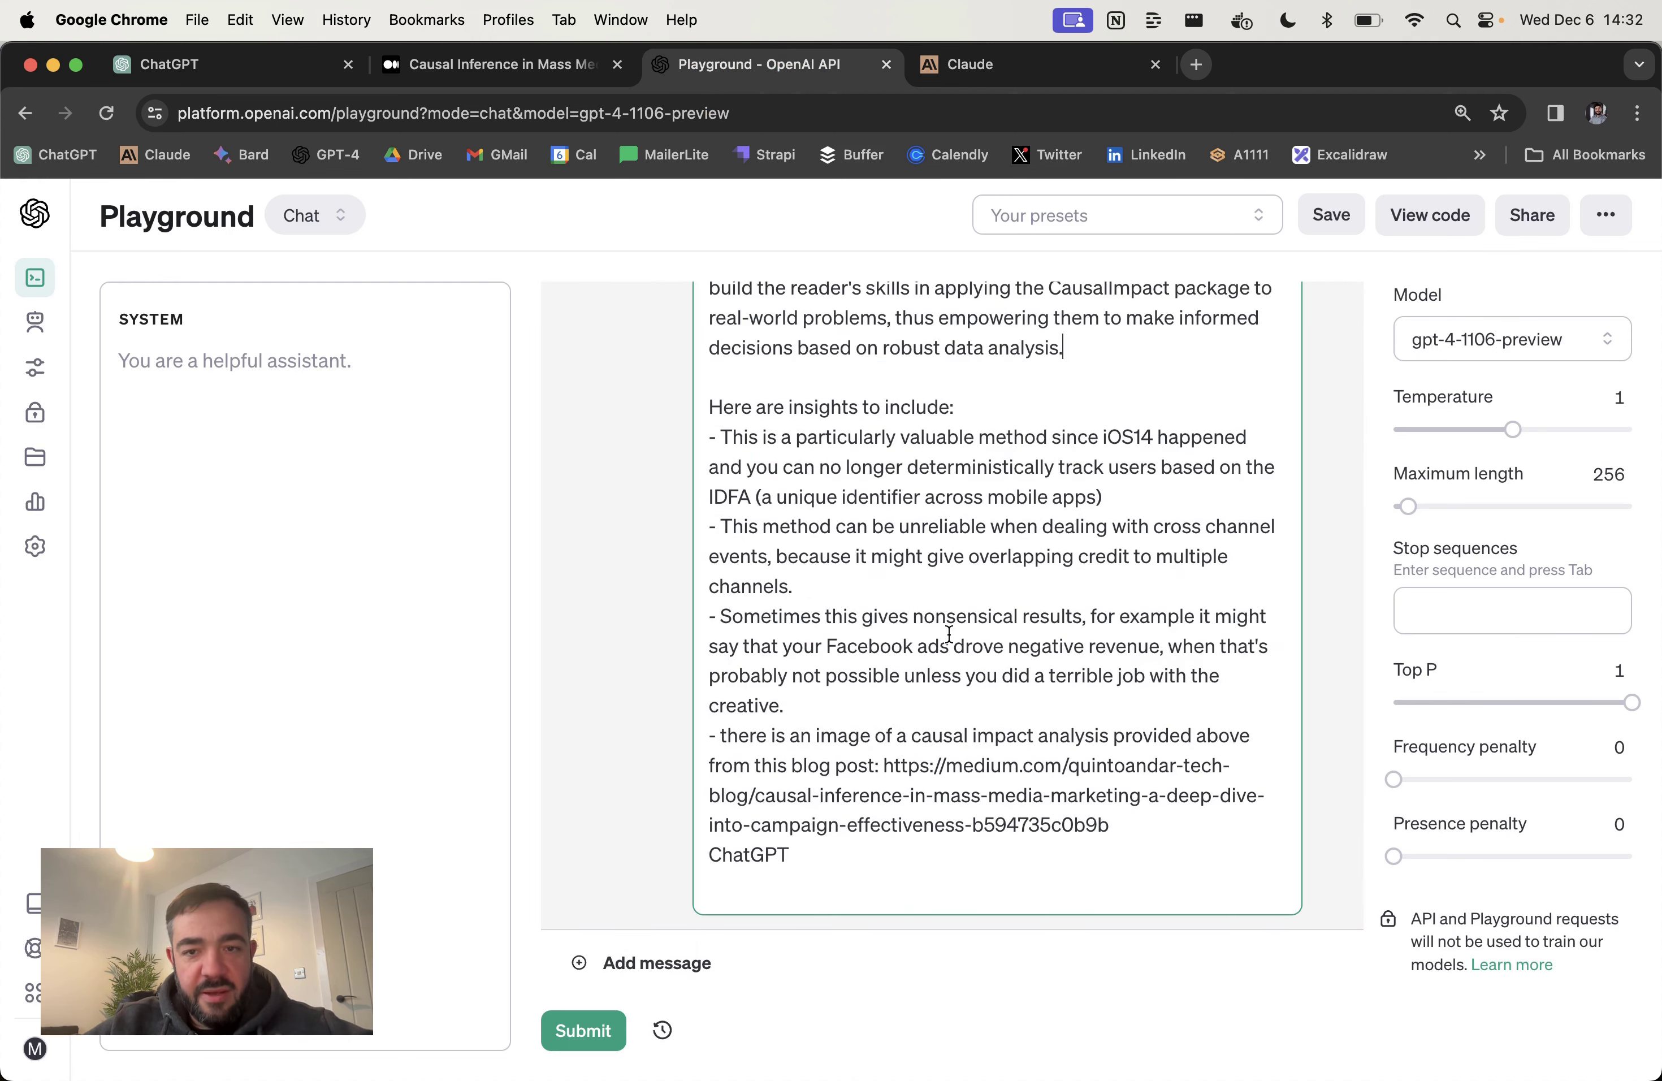
{"action": "scroll", "coordinate": [949, 634], "scroll_direction": "up", "scroll_amount": 10}
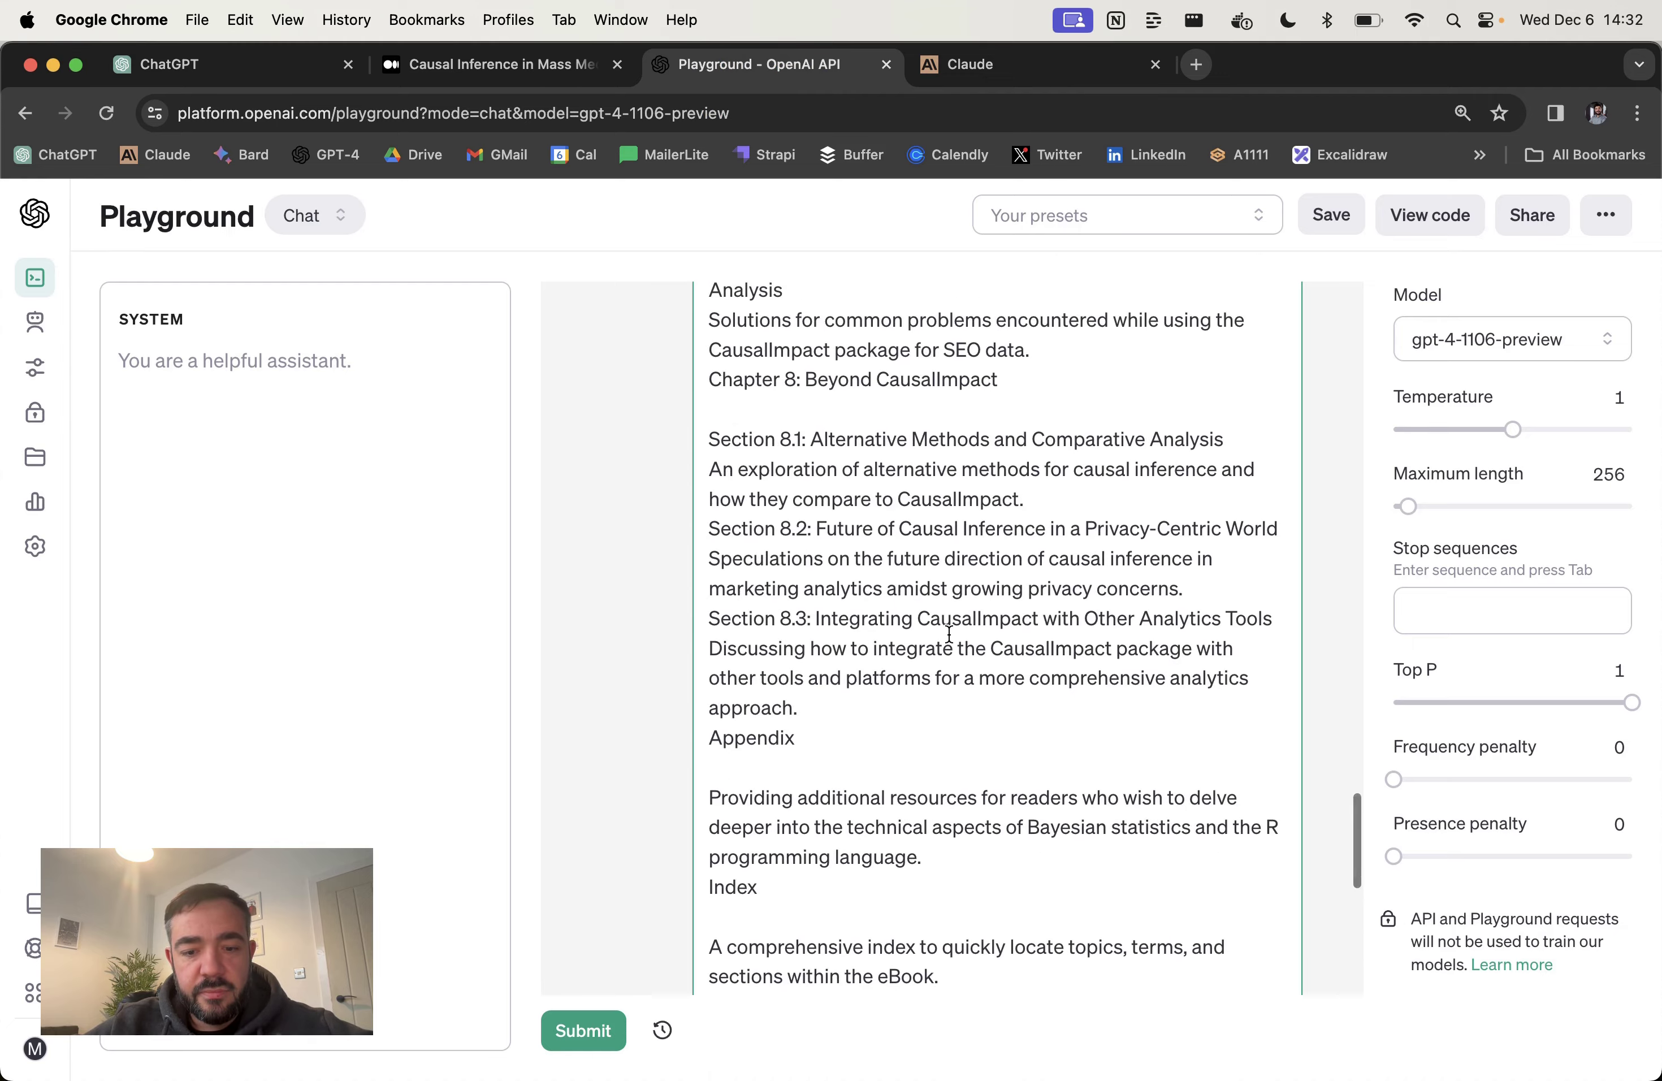
{"action": "scroll", "coordinate": [949, 633], "scroll_direction": "up", "scroll_amount": 20}
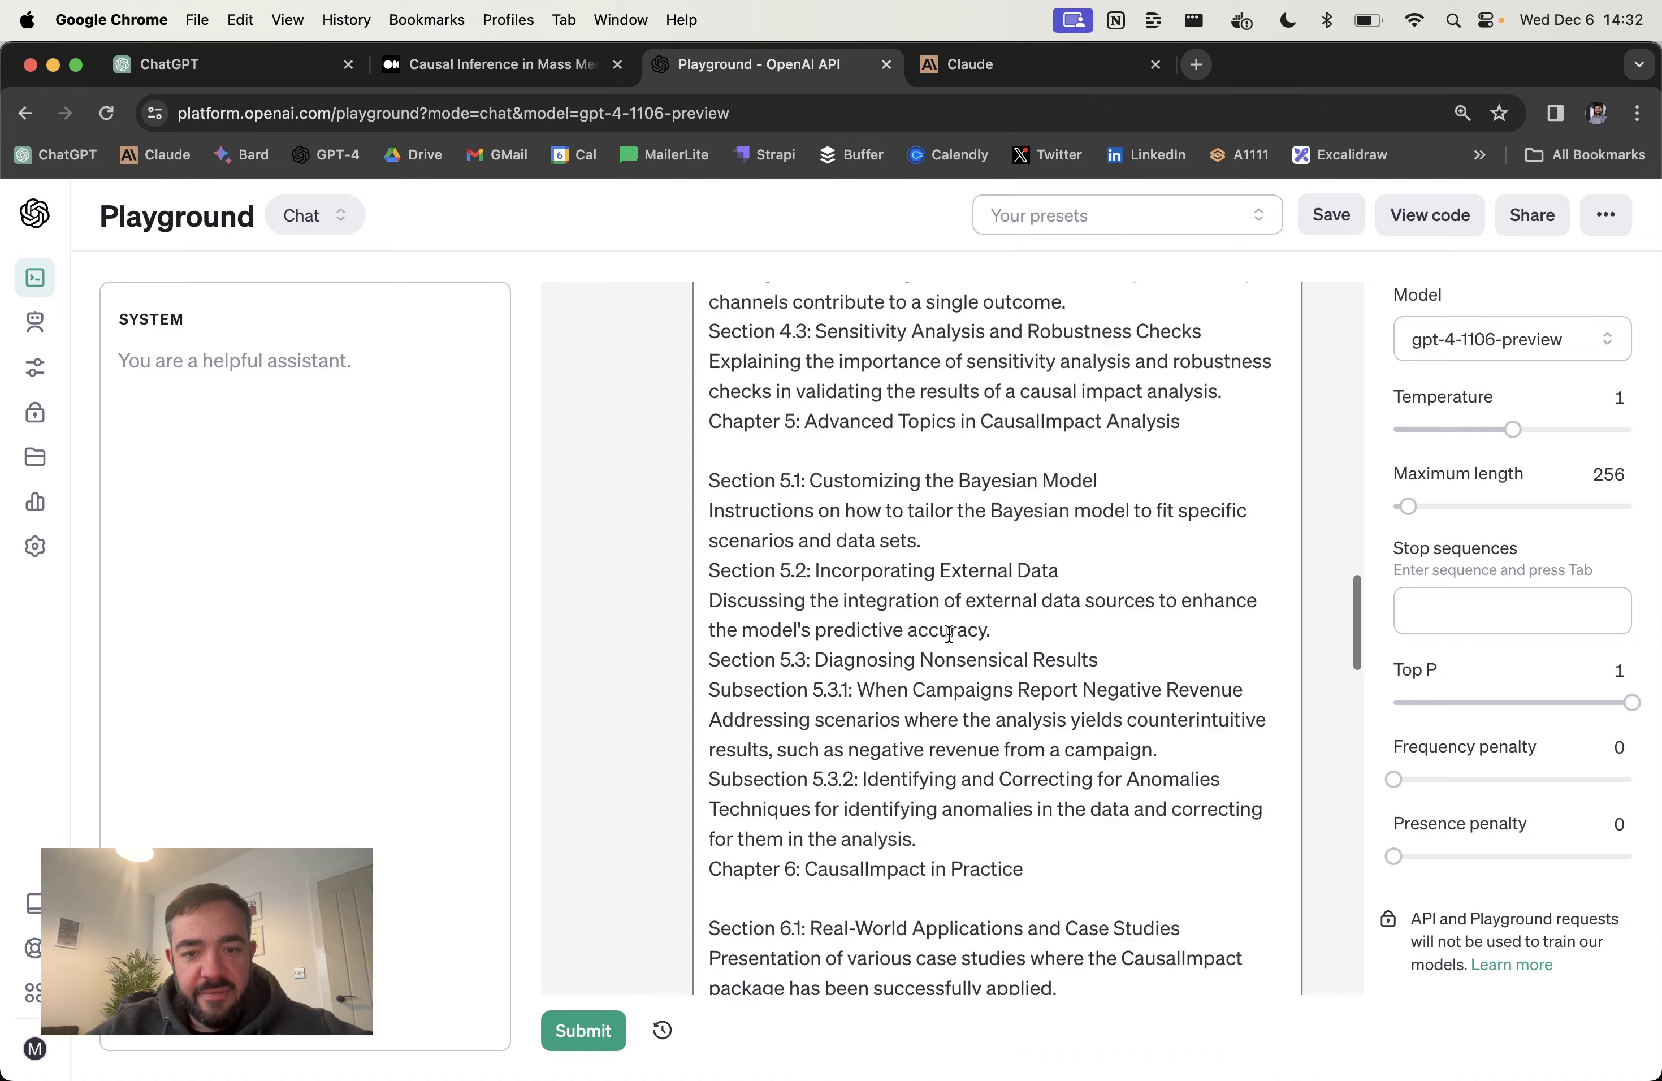
{"action": "scroll", "coordinate": [912, 618], "scroll_direction": "up", "scroll_amount": 6}
{"action": "scroll", "coordinate": [981, 475], "scroll_direction": "up", "scroll_amount": 20}
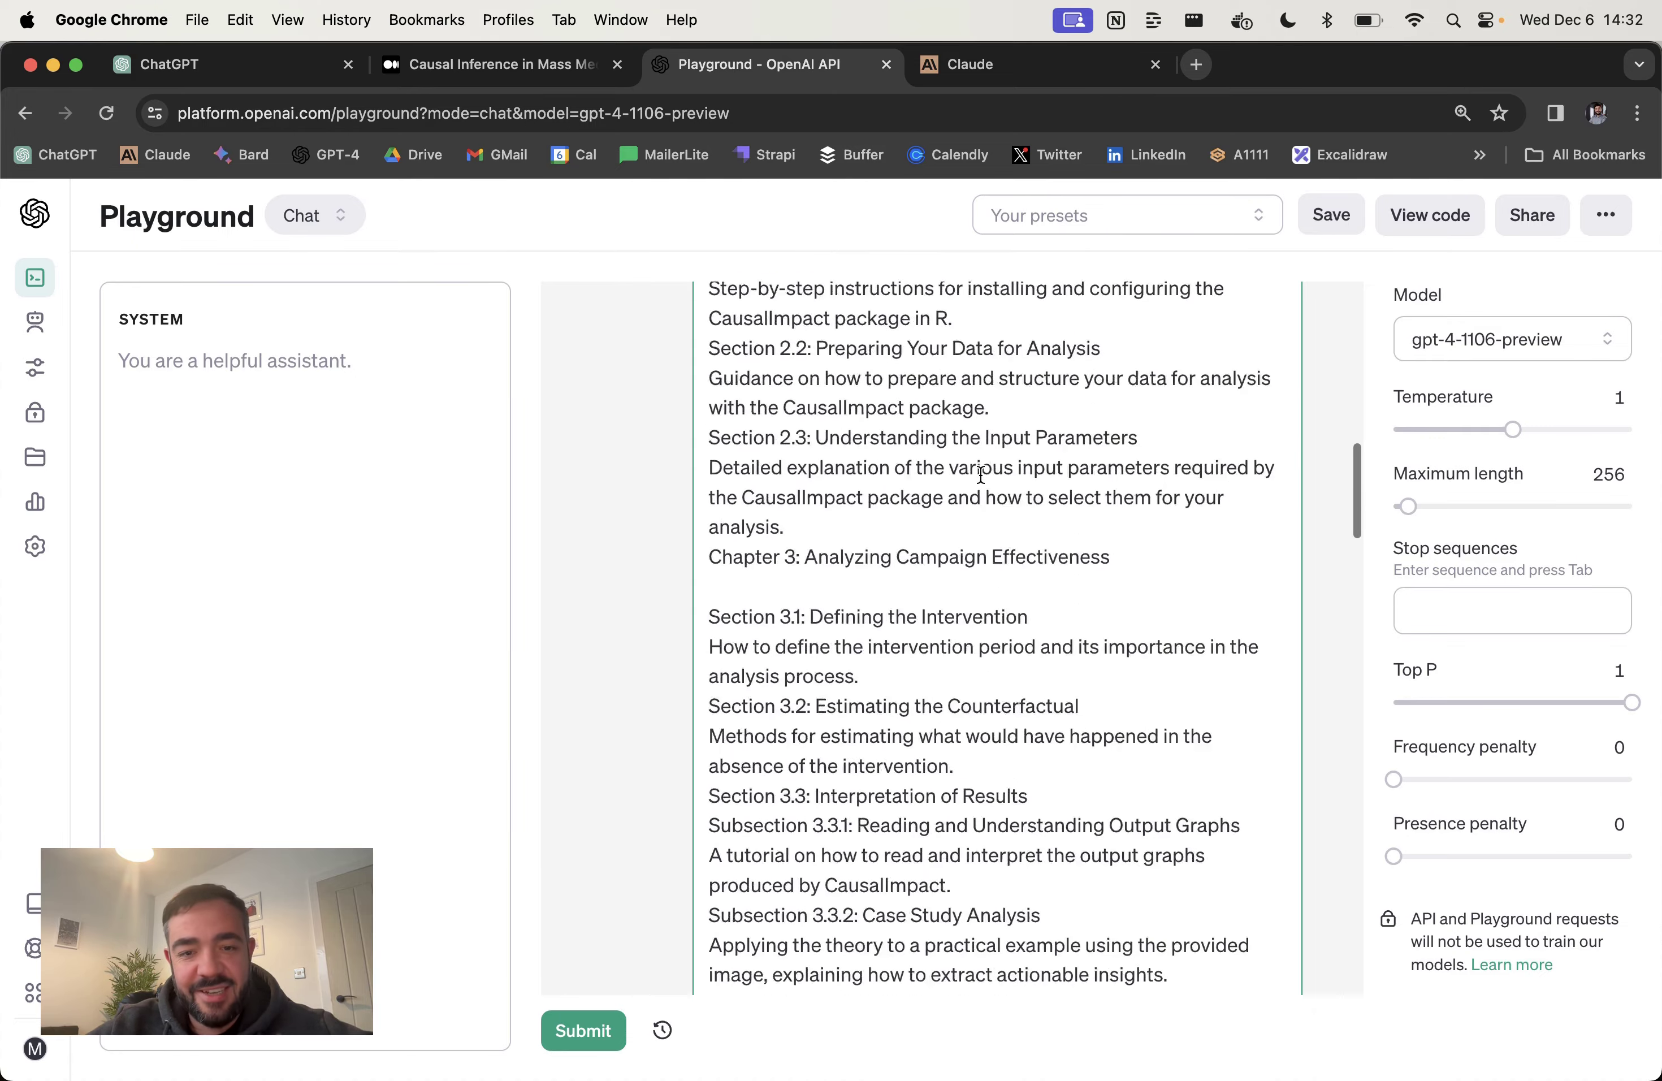
{"action": "scroll", "coordinate": [980, 476], "scroll_direction": "up", "scroll_amount": 8}
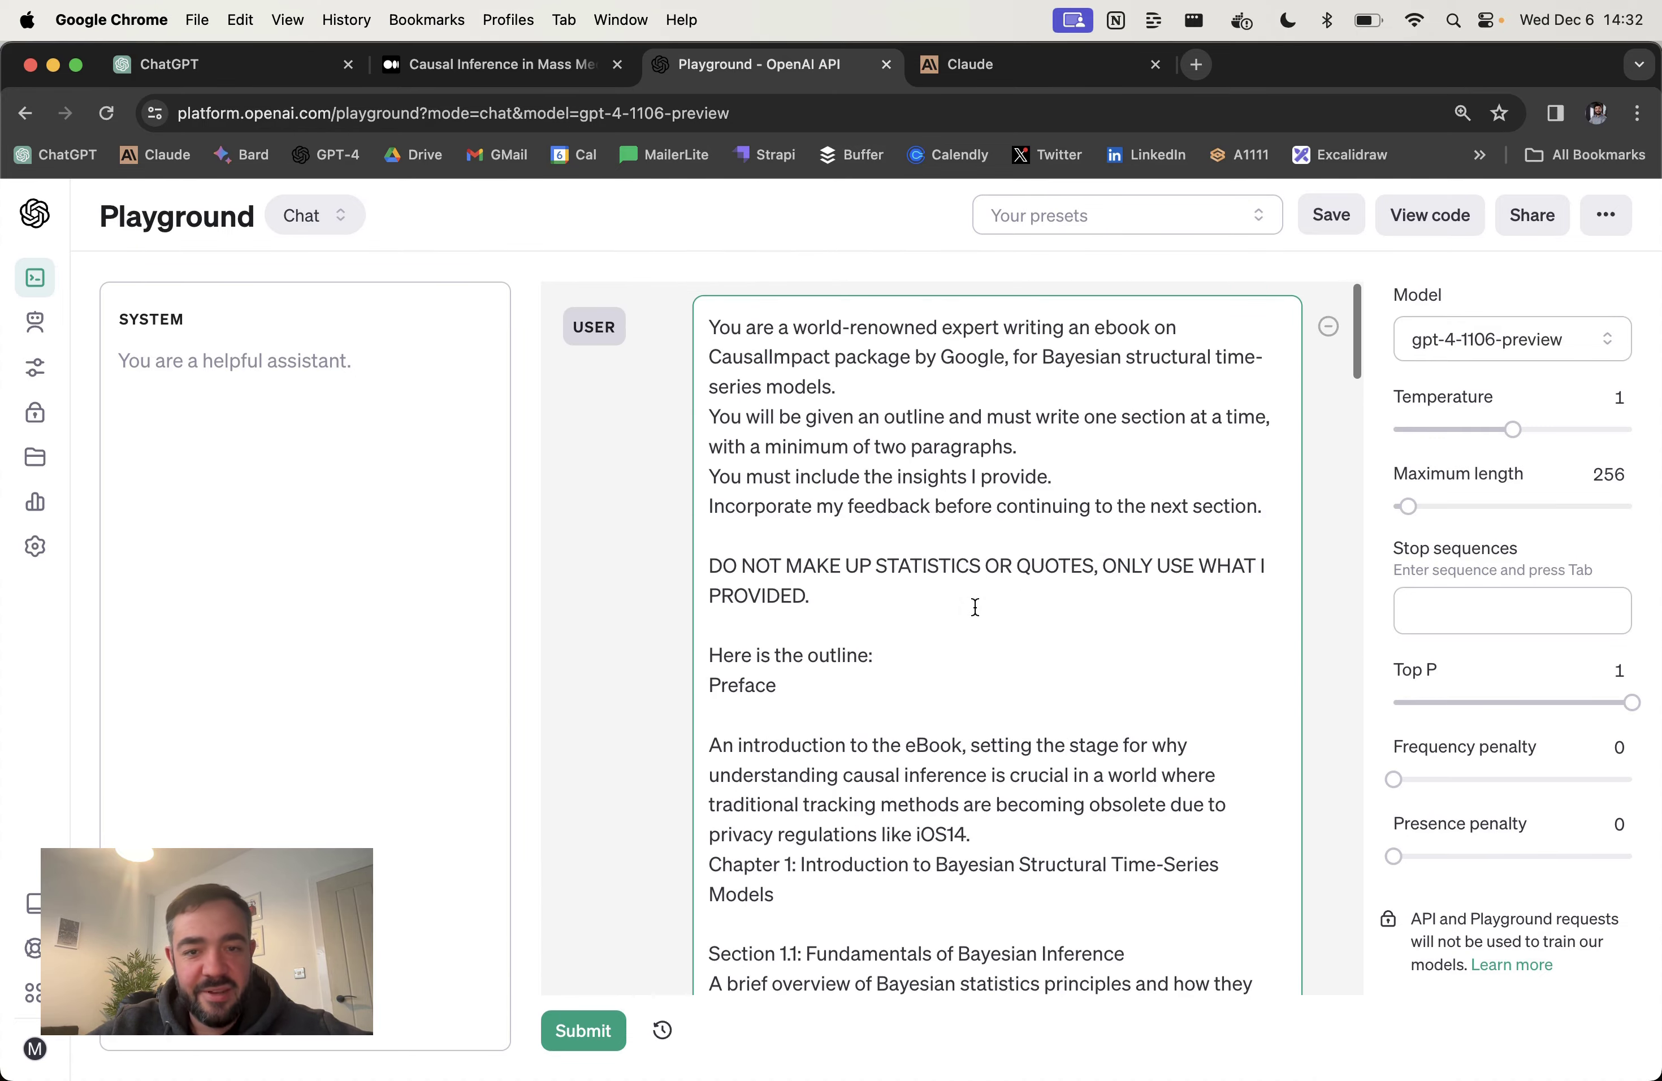
{"action": "key", "text": "super+a"}
{"action": "scroll", "coordinate": [863, 538], "scroll_direction": "down", "scroll_amount": 20}
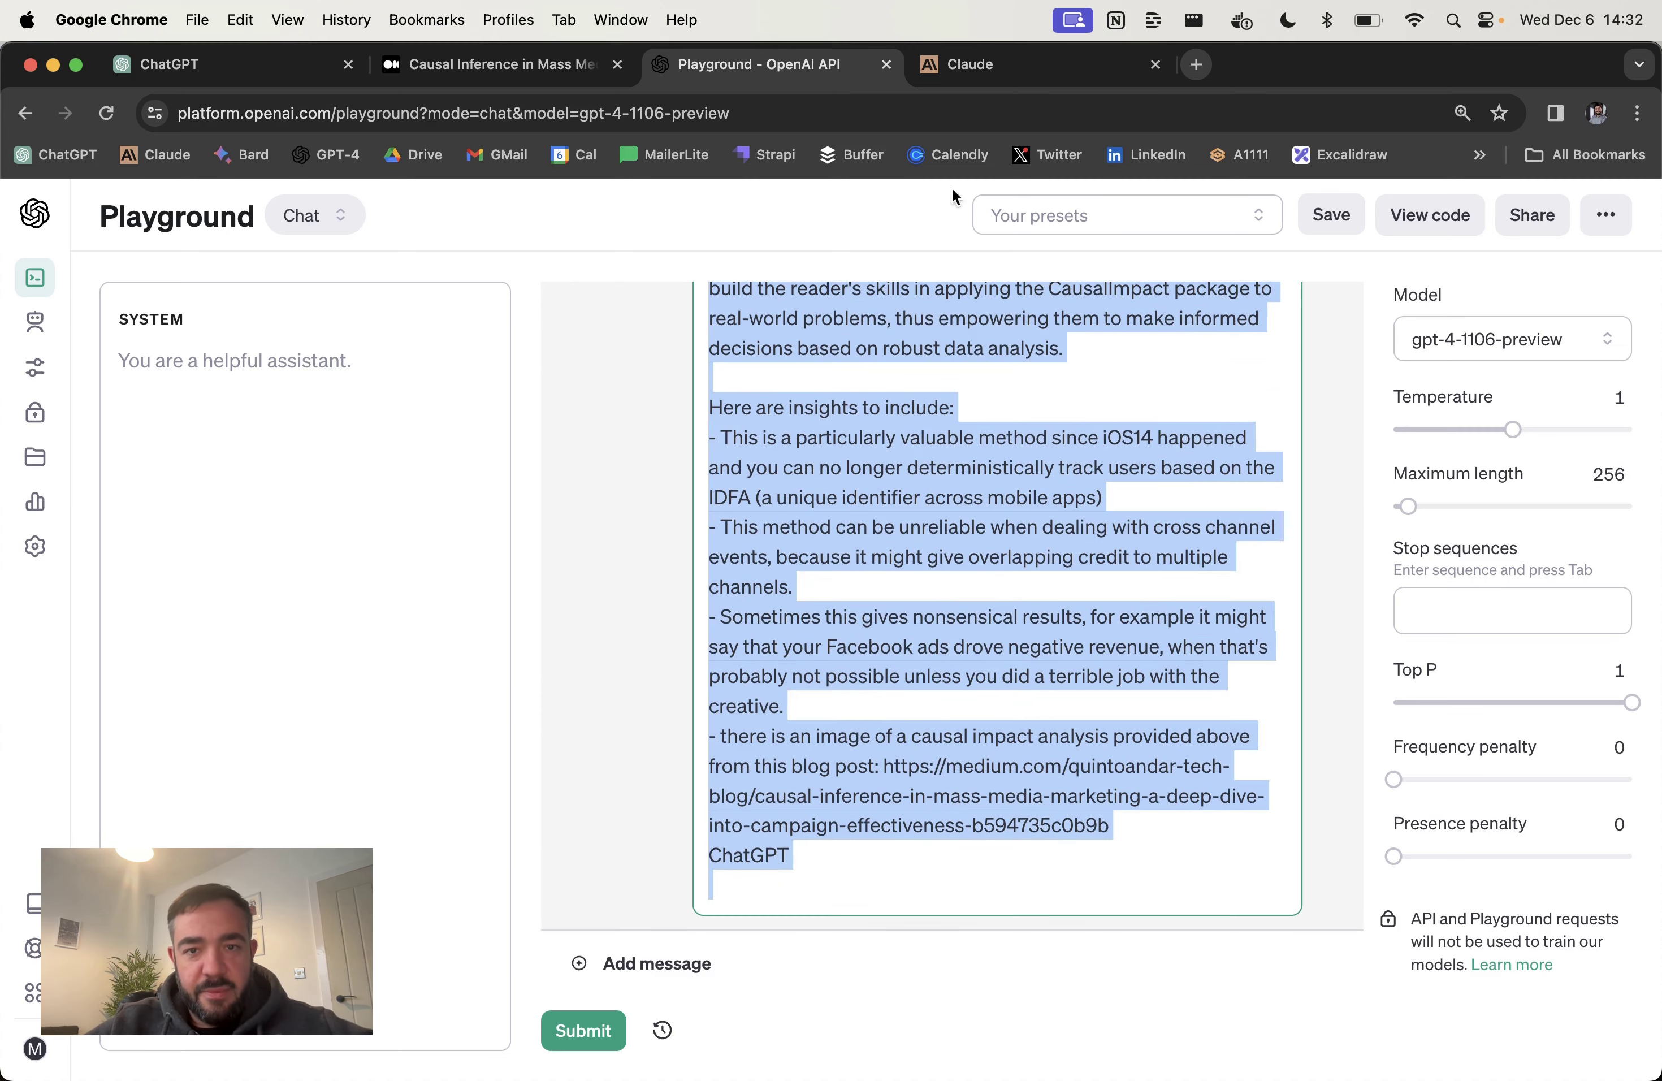
Step: Paste the full ebook prompt into the new Claude chat and send it to get the Preface
{"action": "left_click", "coordinate": [1003, 63]}
{"action": "left_click", "coordinate": [649, 1028]}
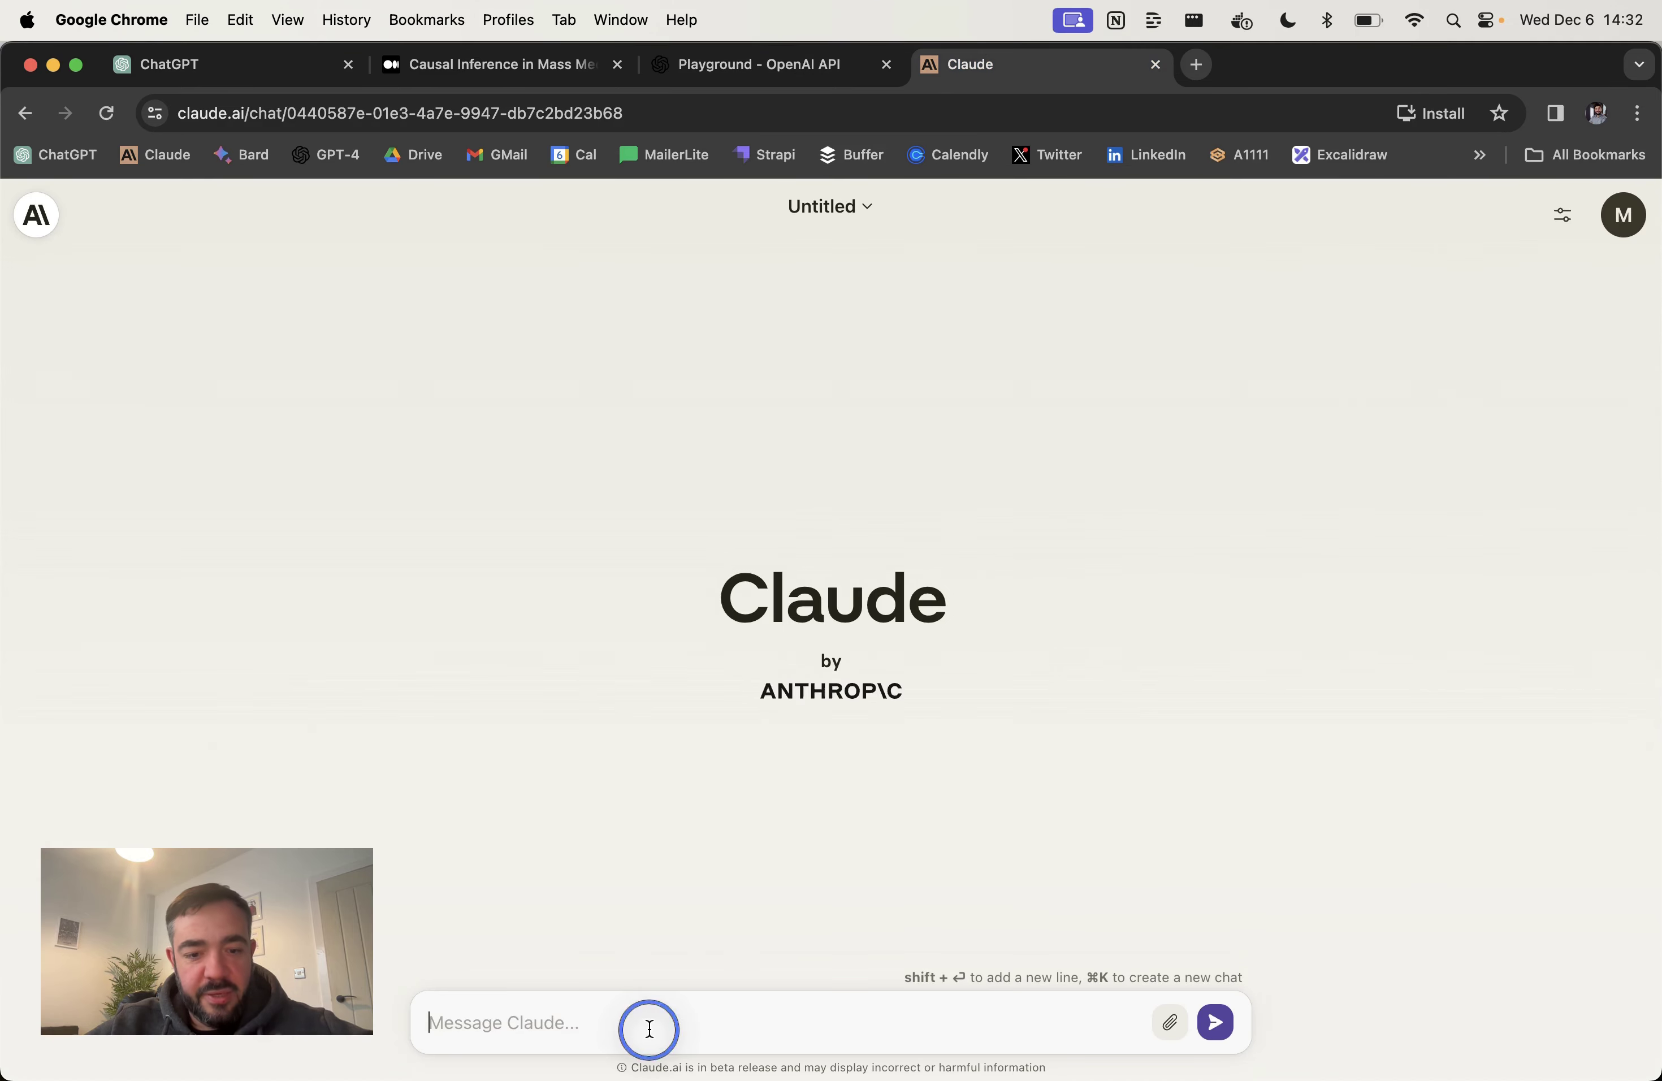
{"action": "key", "text": "super+v"}
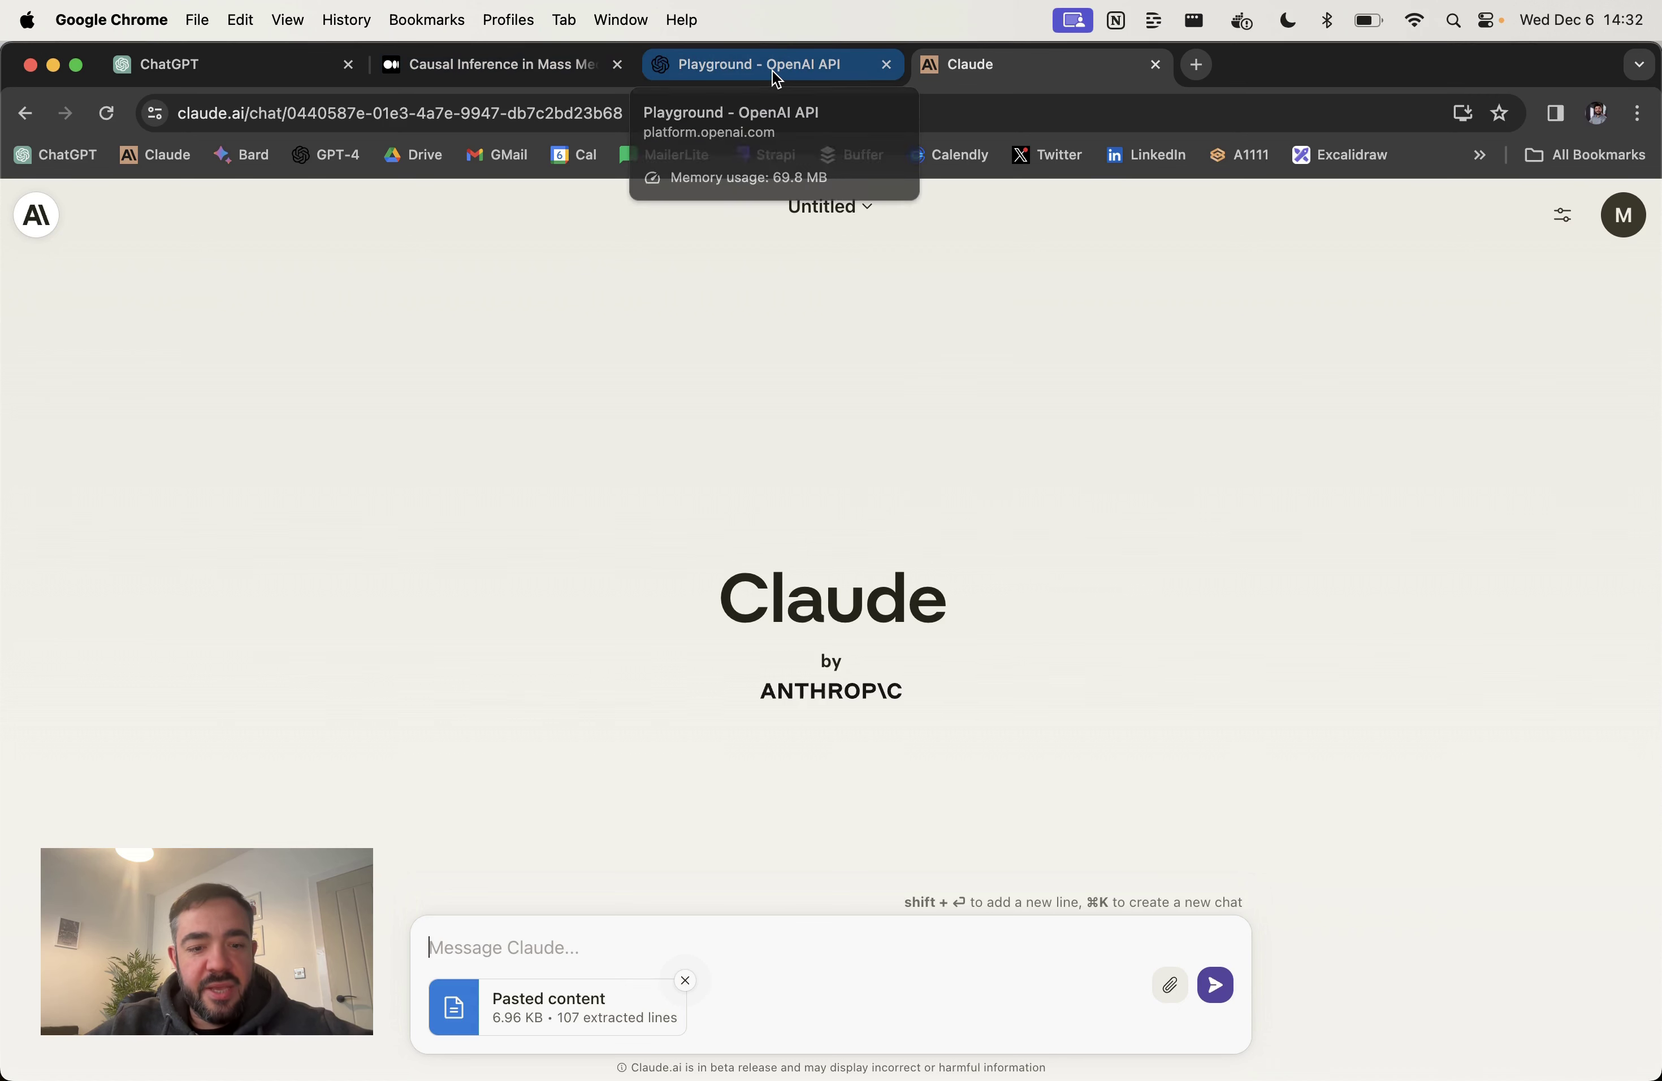
{"action": "left_click", "coordinate": [683, 981]}
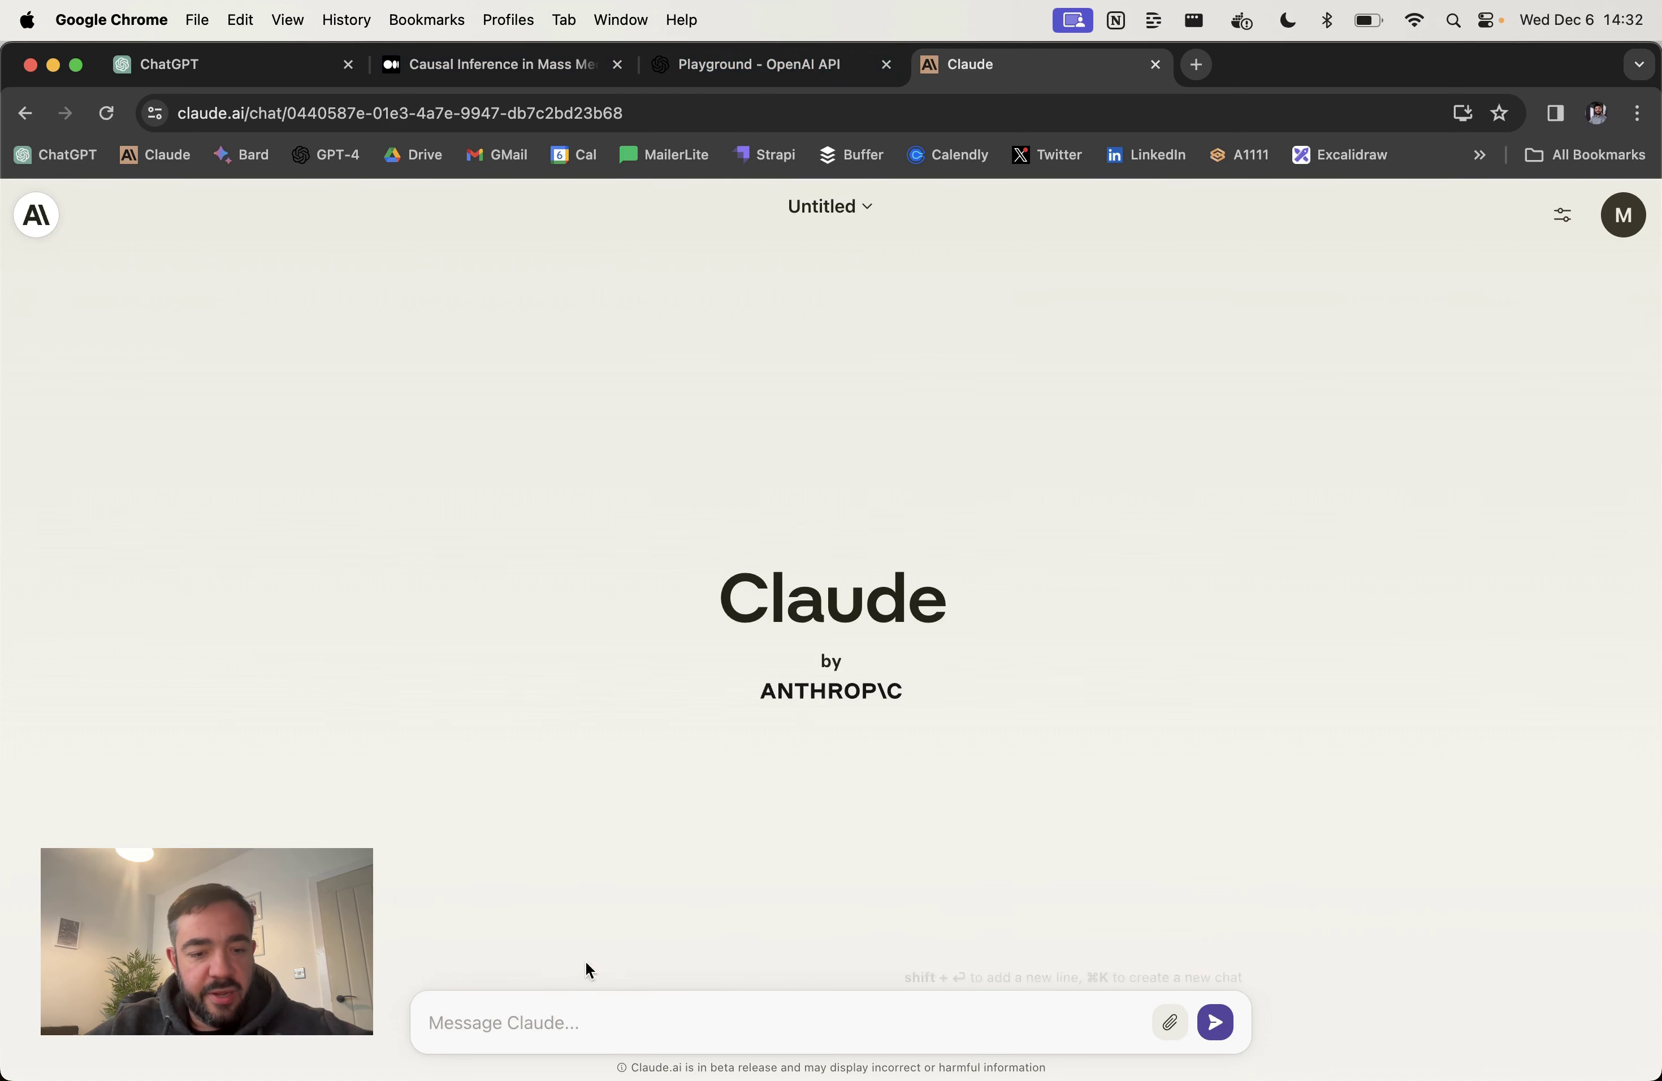
{"action": "left_click", "coordinate": [533, 1026]}
{"action": "key", "text": "super+v"}
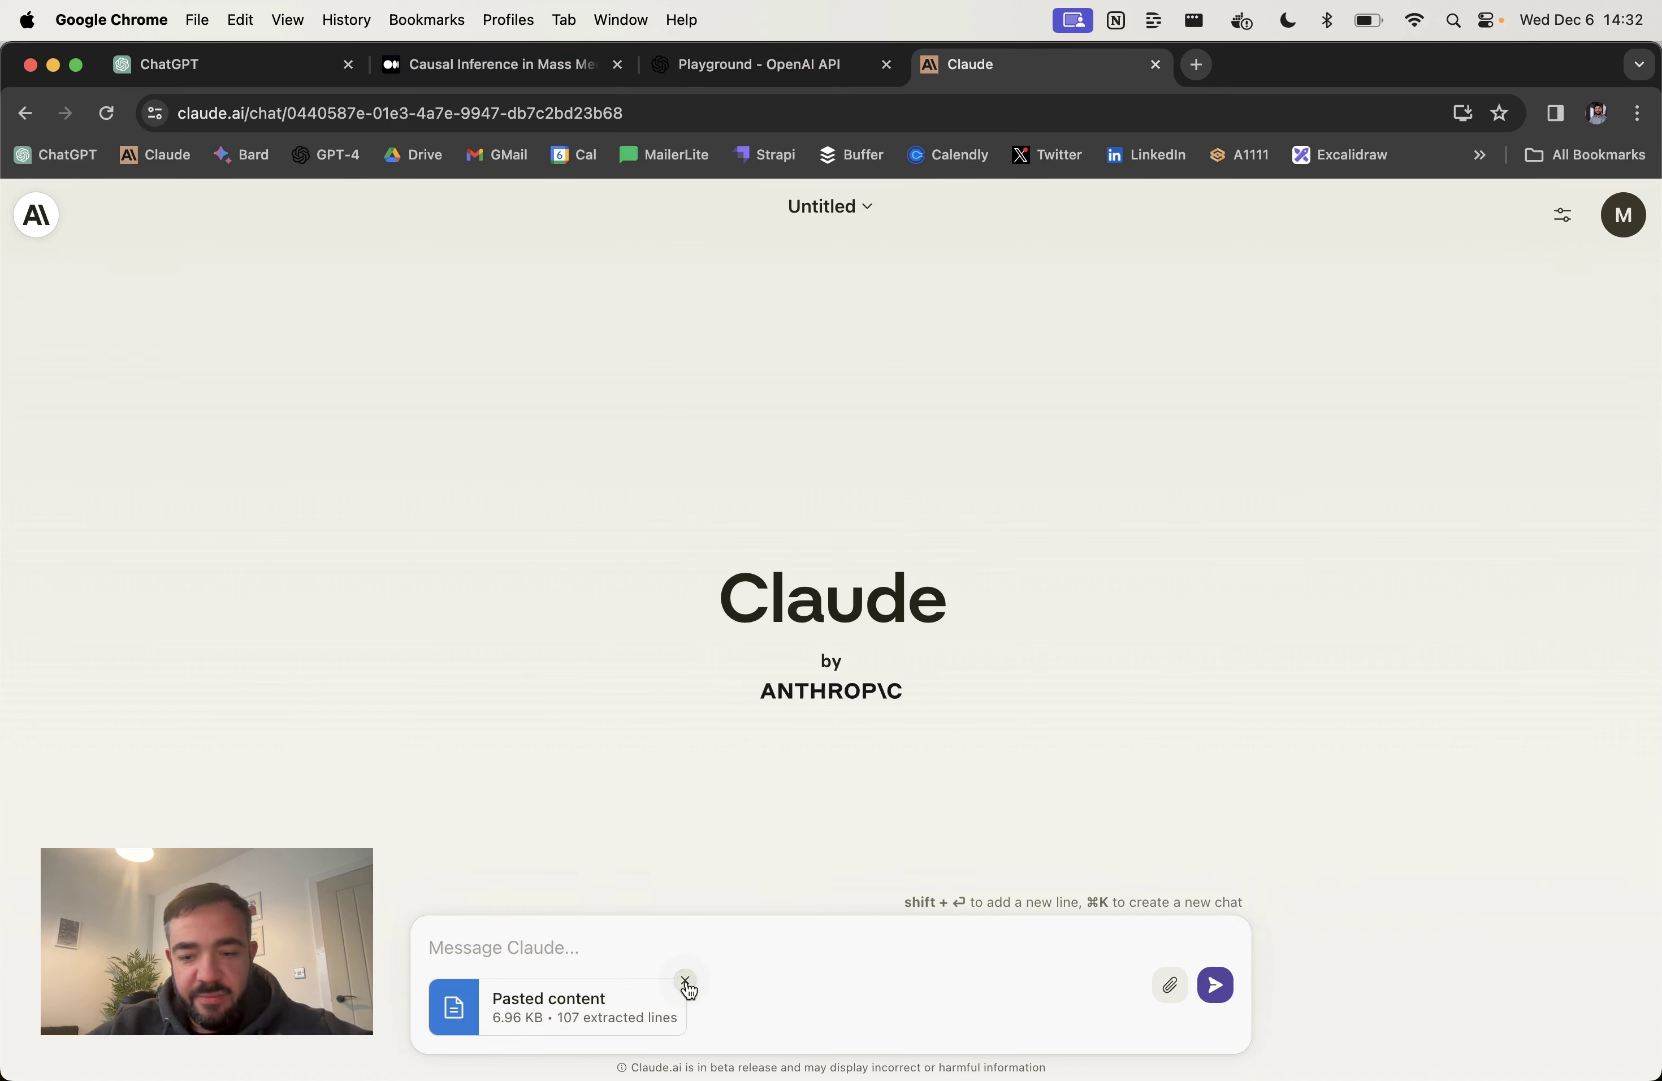
{"action": "left_click", "coordinate": [1214, 985]}
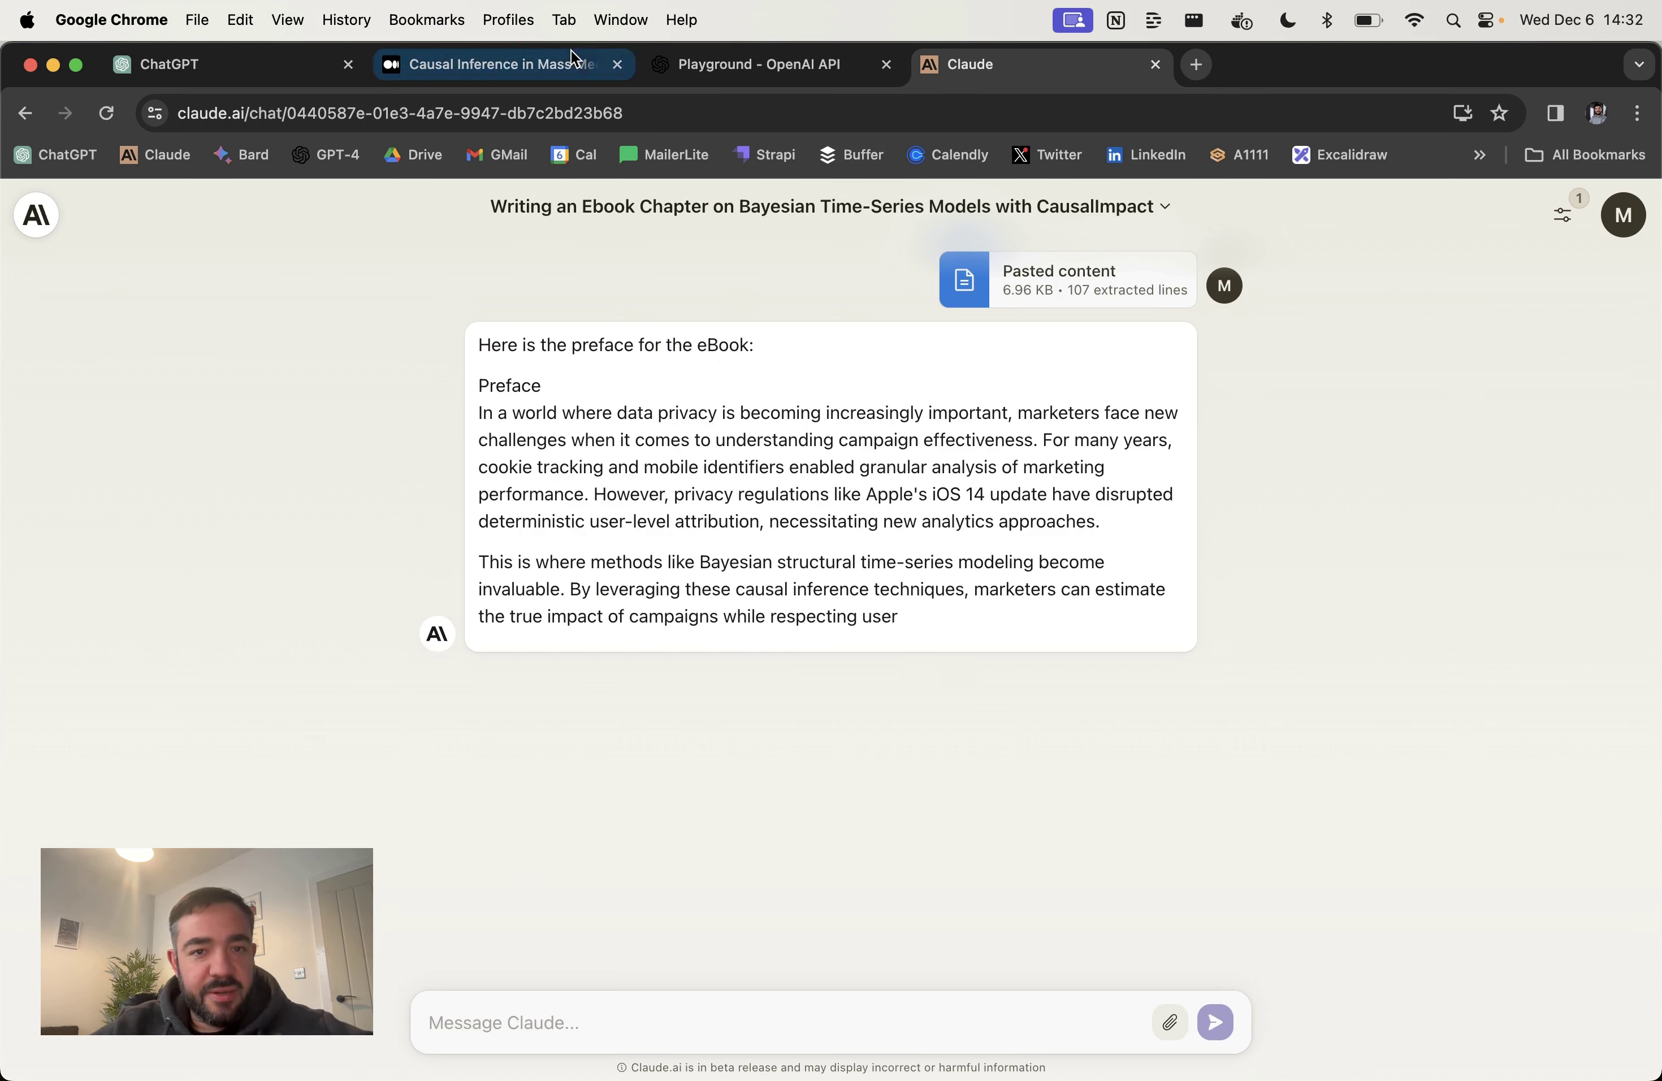
{"action": "left_click", "coordinate": [730, 65]}
{"action": "scroll", "coordinate": [951, 675], "scroll_direction": "up", "scroll_amount": 20}
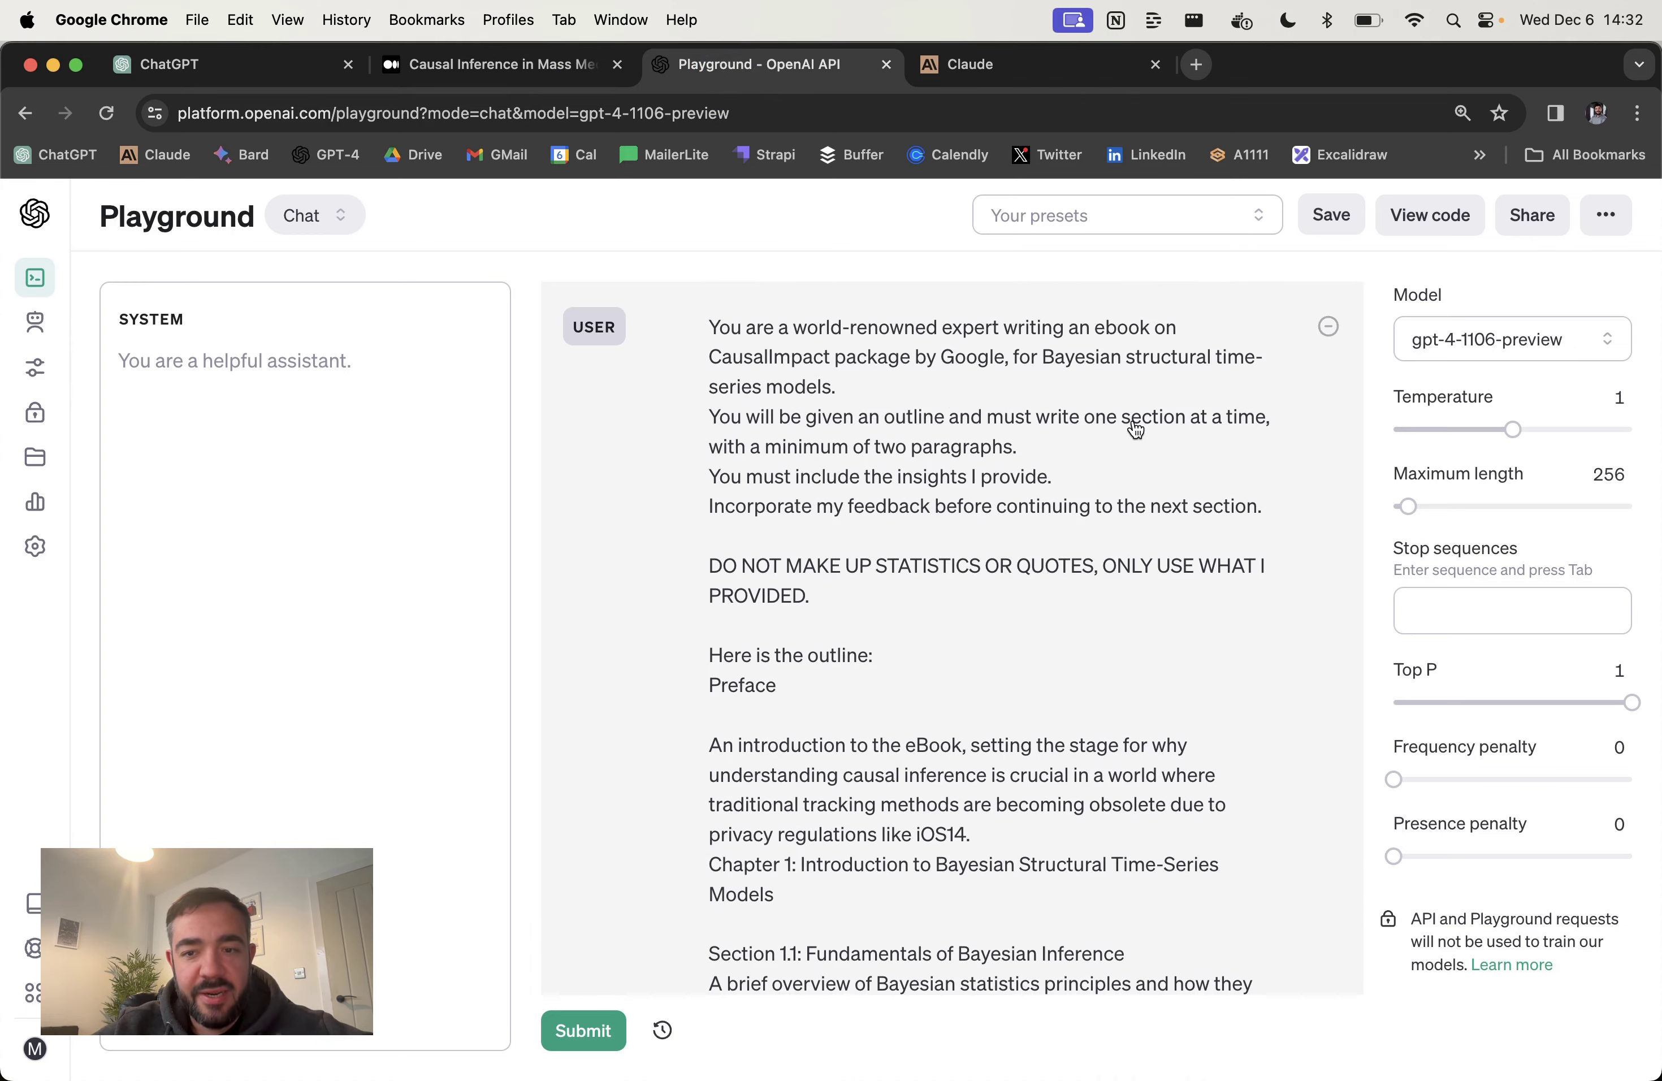
{"action": "key", "text": "ctrl+Tab"}
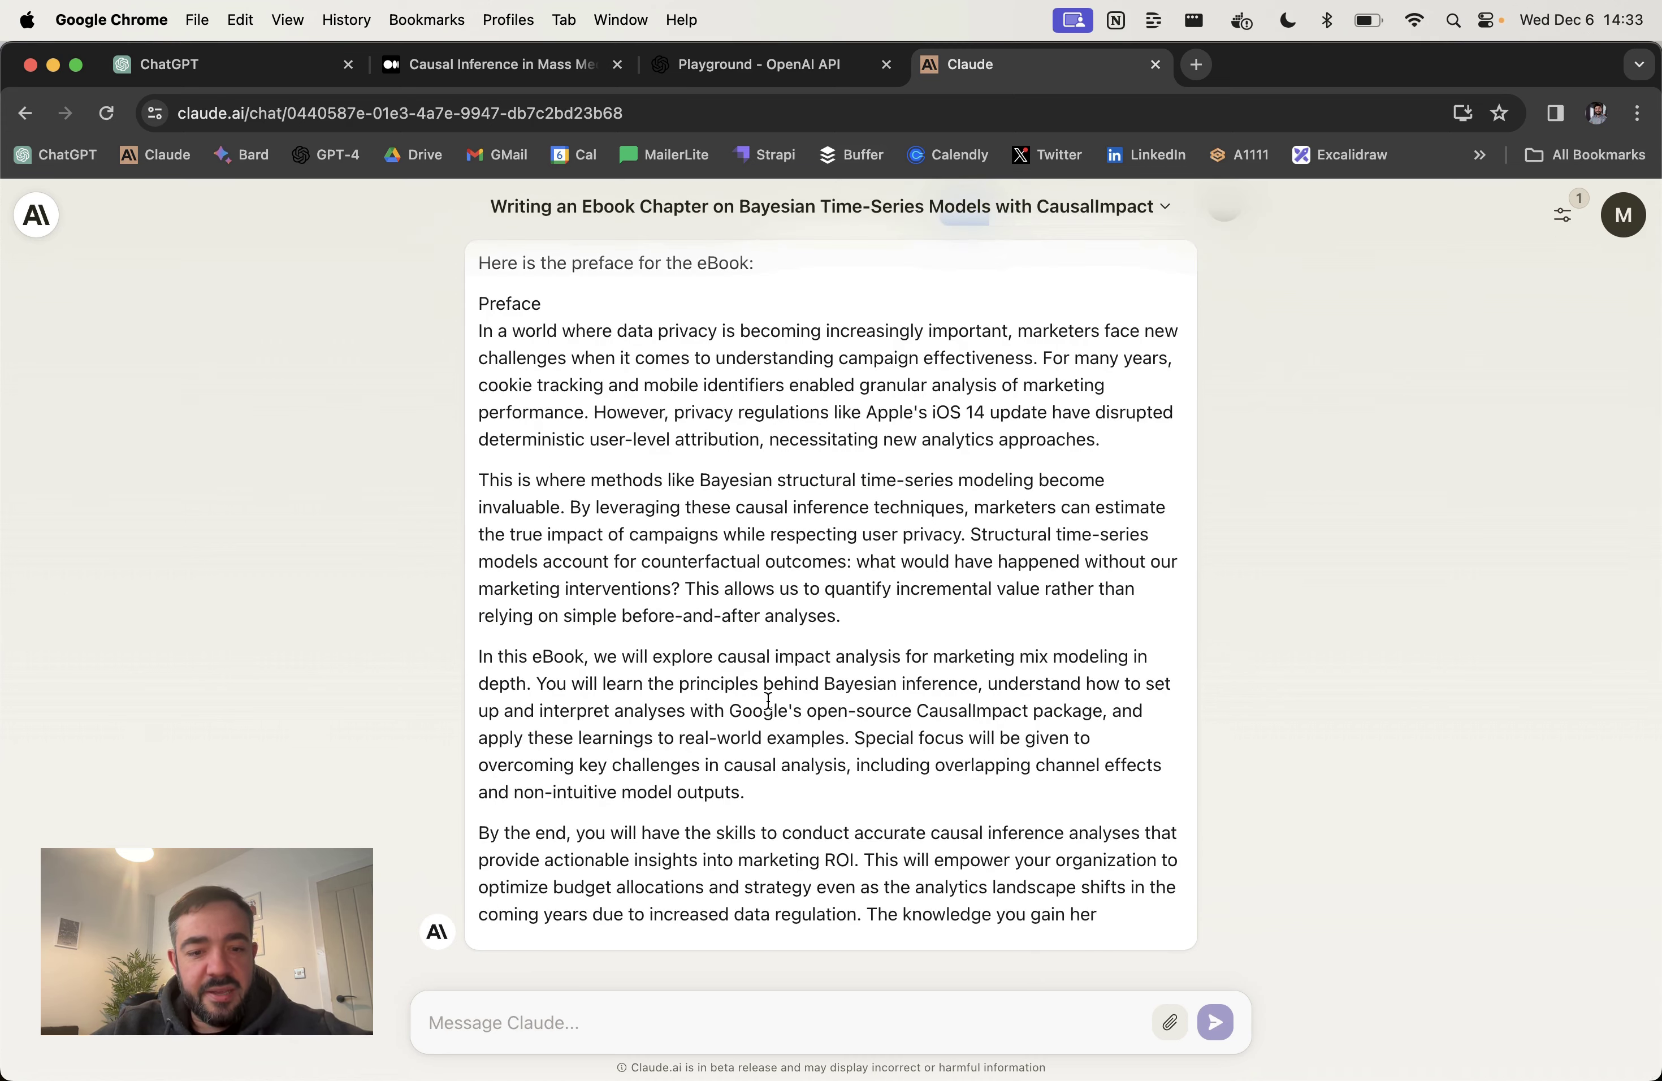
Step: Ask Claude to continue so it writes Section 1.1: Fundamentals of Bayesian Inference
{"action": "scroll", "coordinate": [725, 541], "scroll_direction": "up", "scroll_amount": 3}
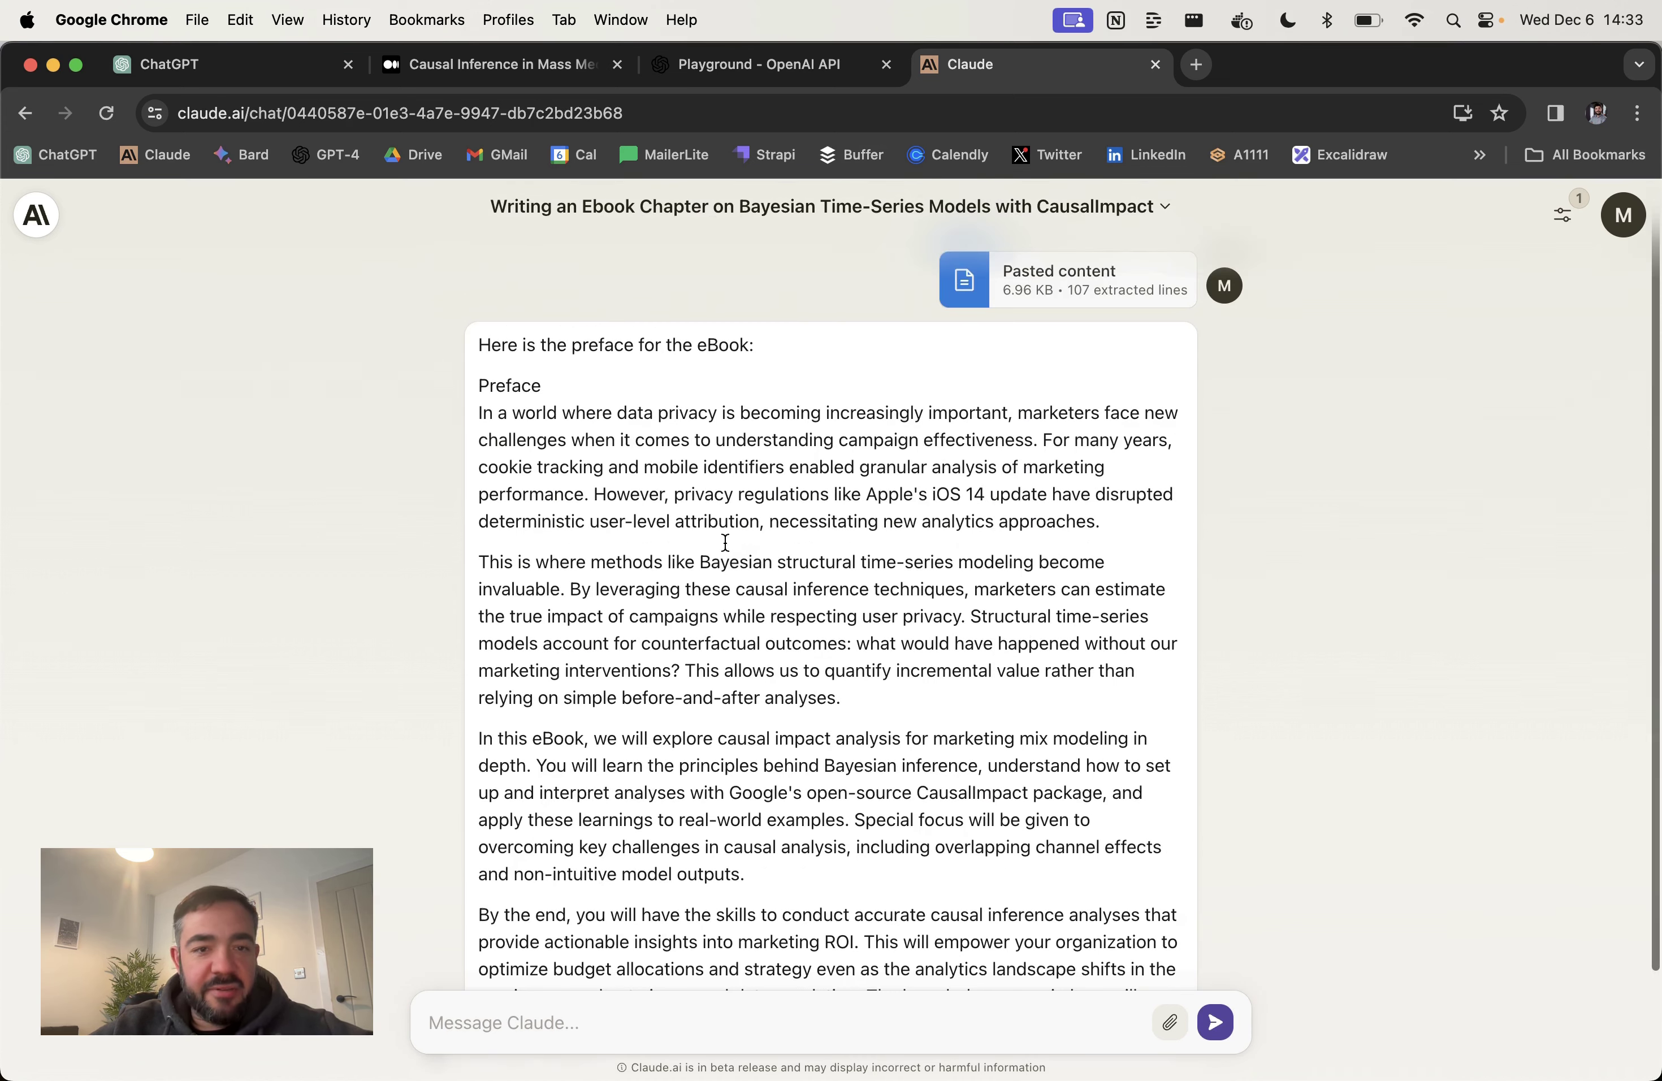
{"action": "scroll", "coordinate": [666, 346], "scroll_direction": "down", "scroll_amount": 3}
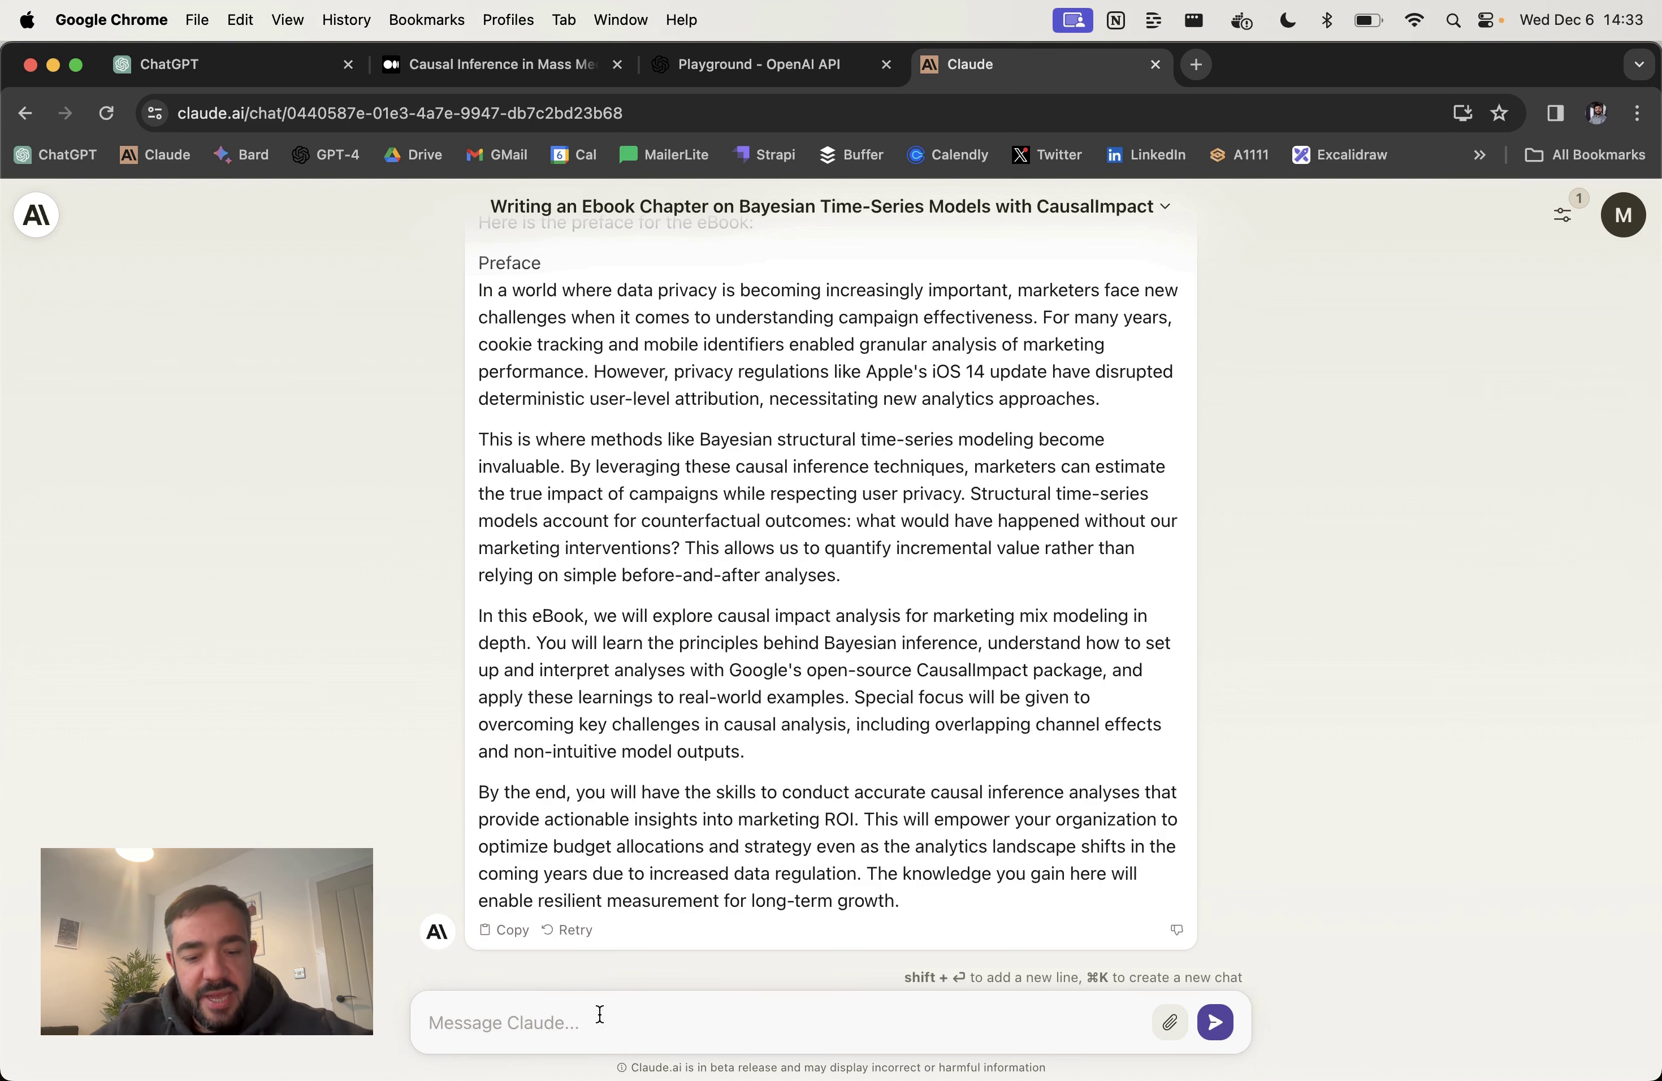
{"action": "type", "text": "continue"}
{"action": "key", "text": "super+a"}
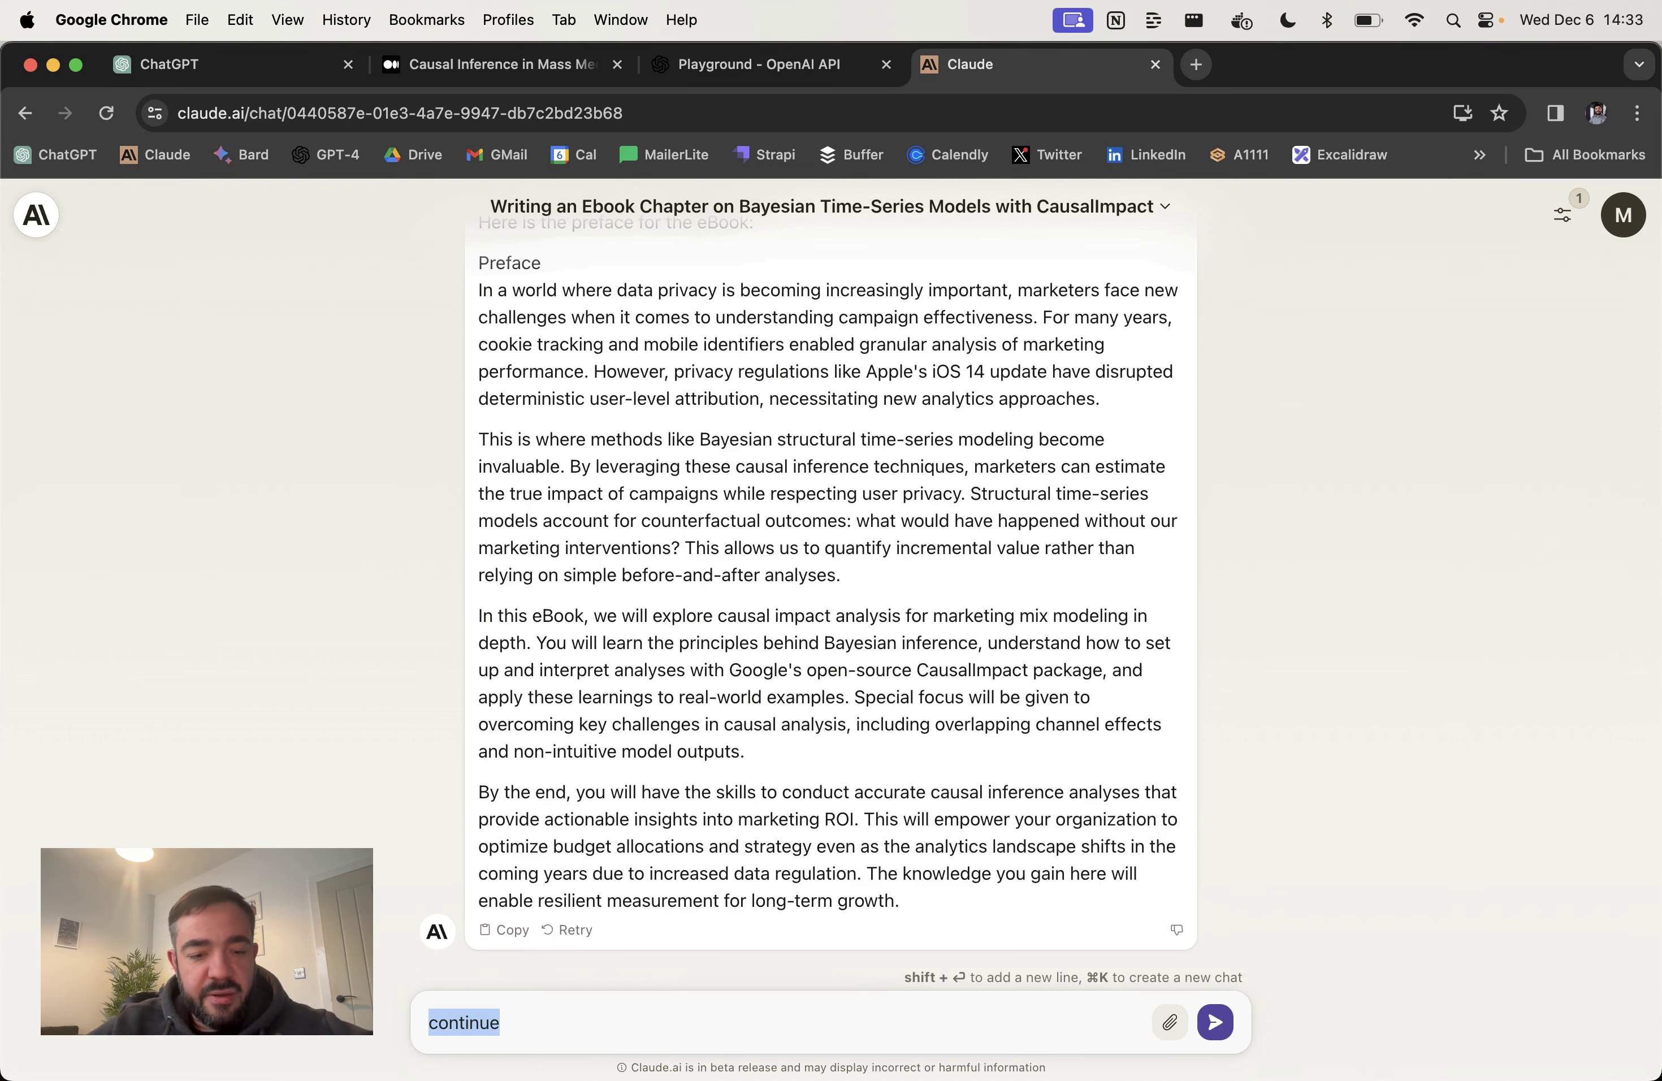
{"action": "key", "text": "Return"}
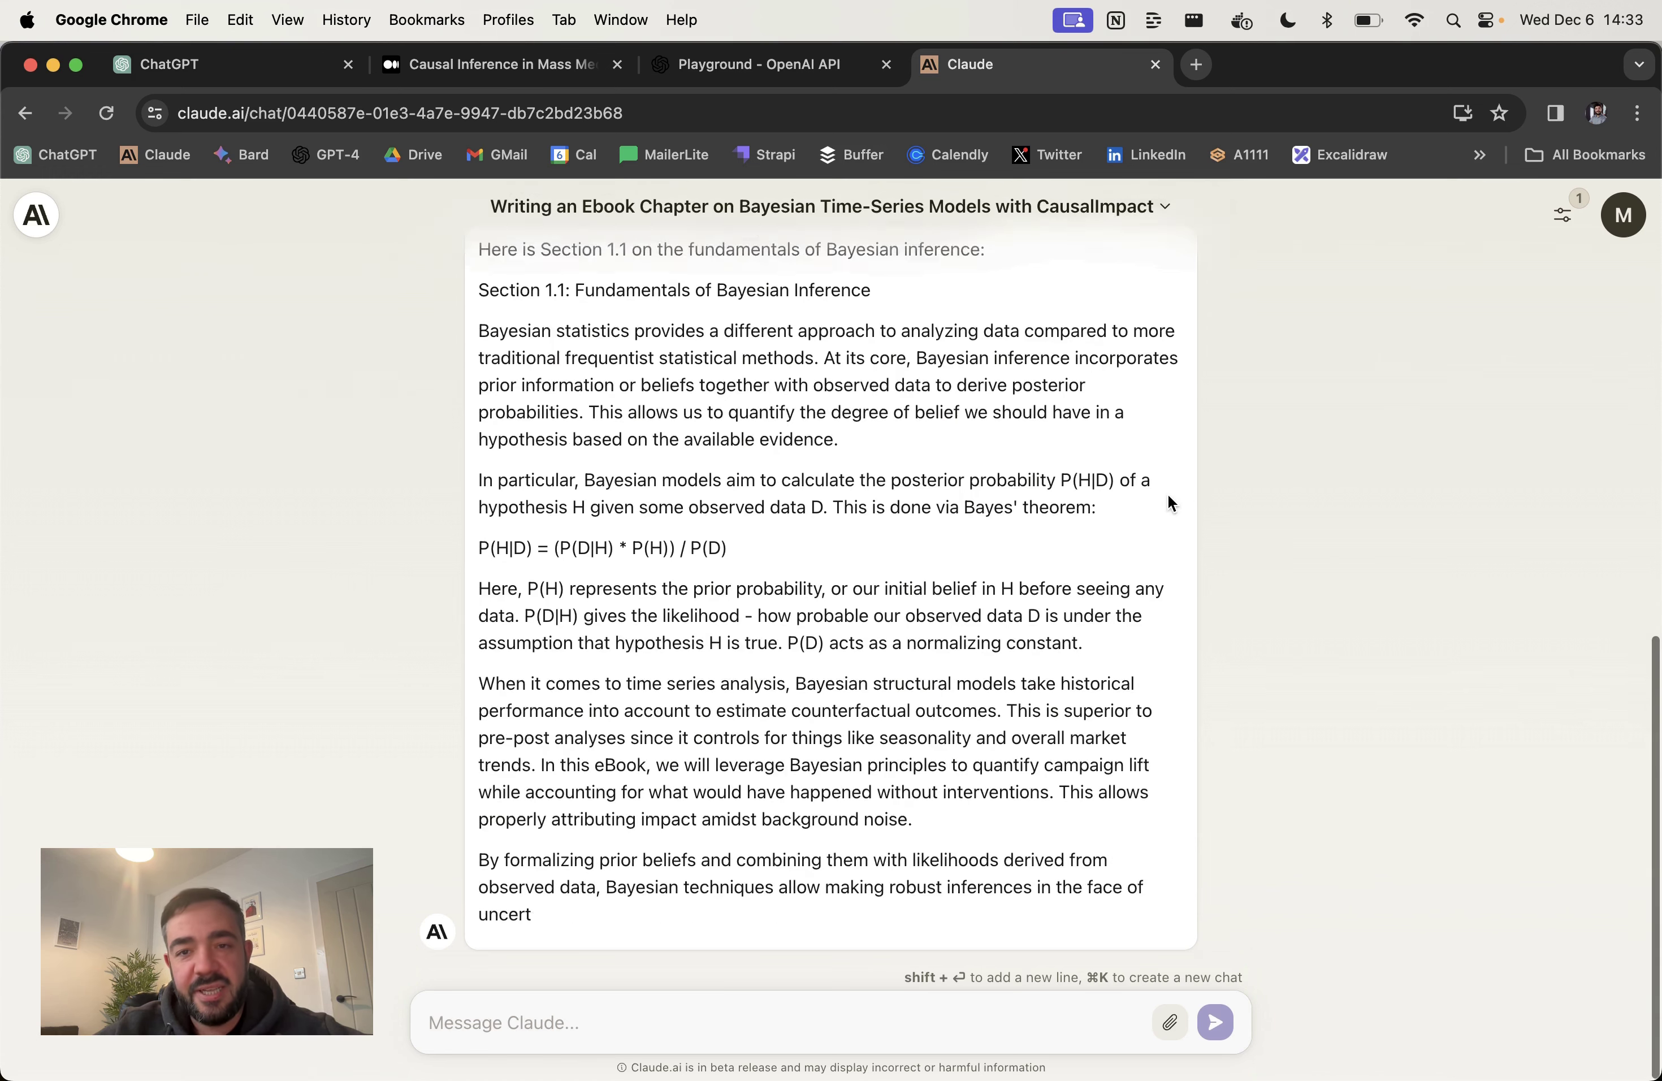
Step: Send Claude a 'make this longer' request for Section 1.1
{"action": "scroll", "coordinate": [934, 590], "scroll_direction": "down", "scroll_amount": 3}
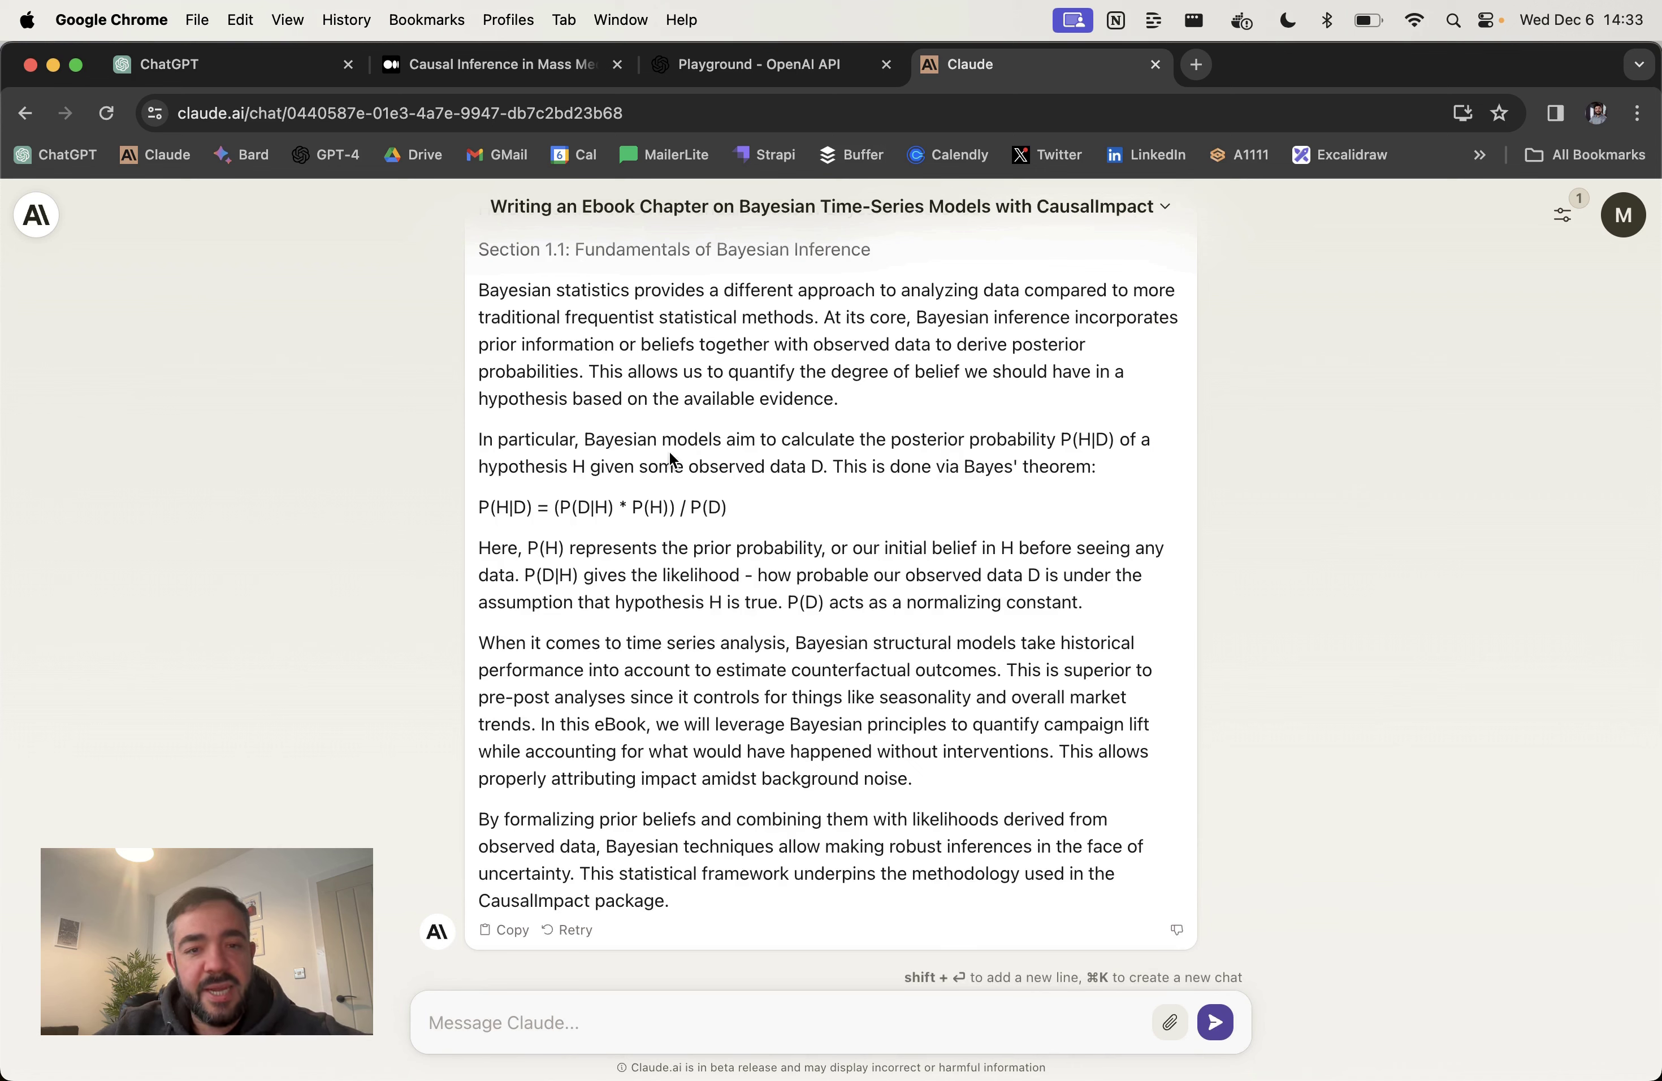
{"action": "left_click", "coordinate": [544, 1027]}
{"action": "type", "text": "mak"}
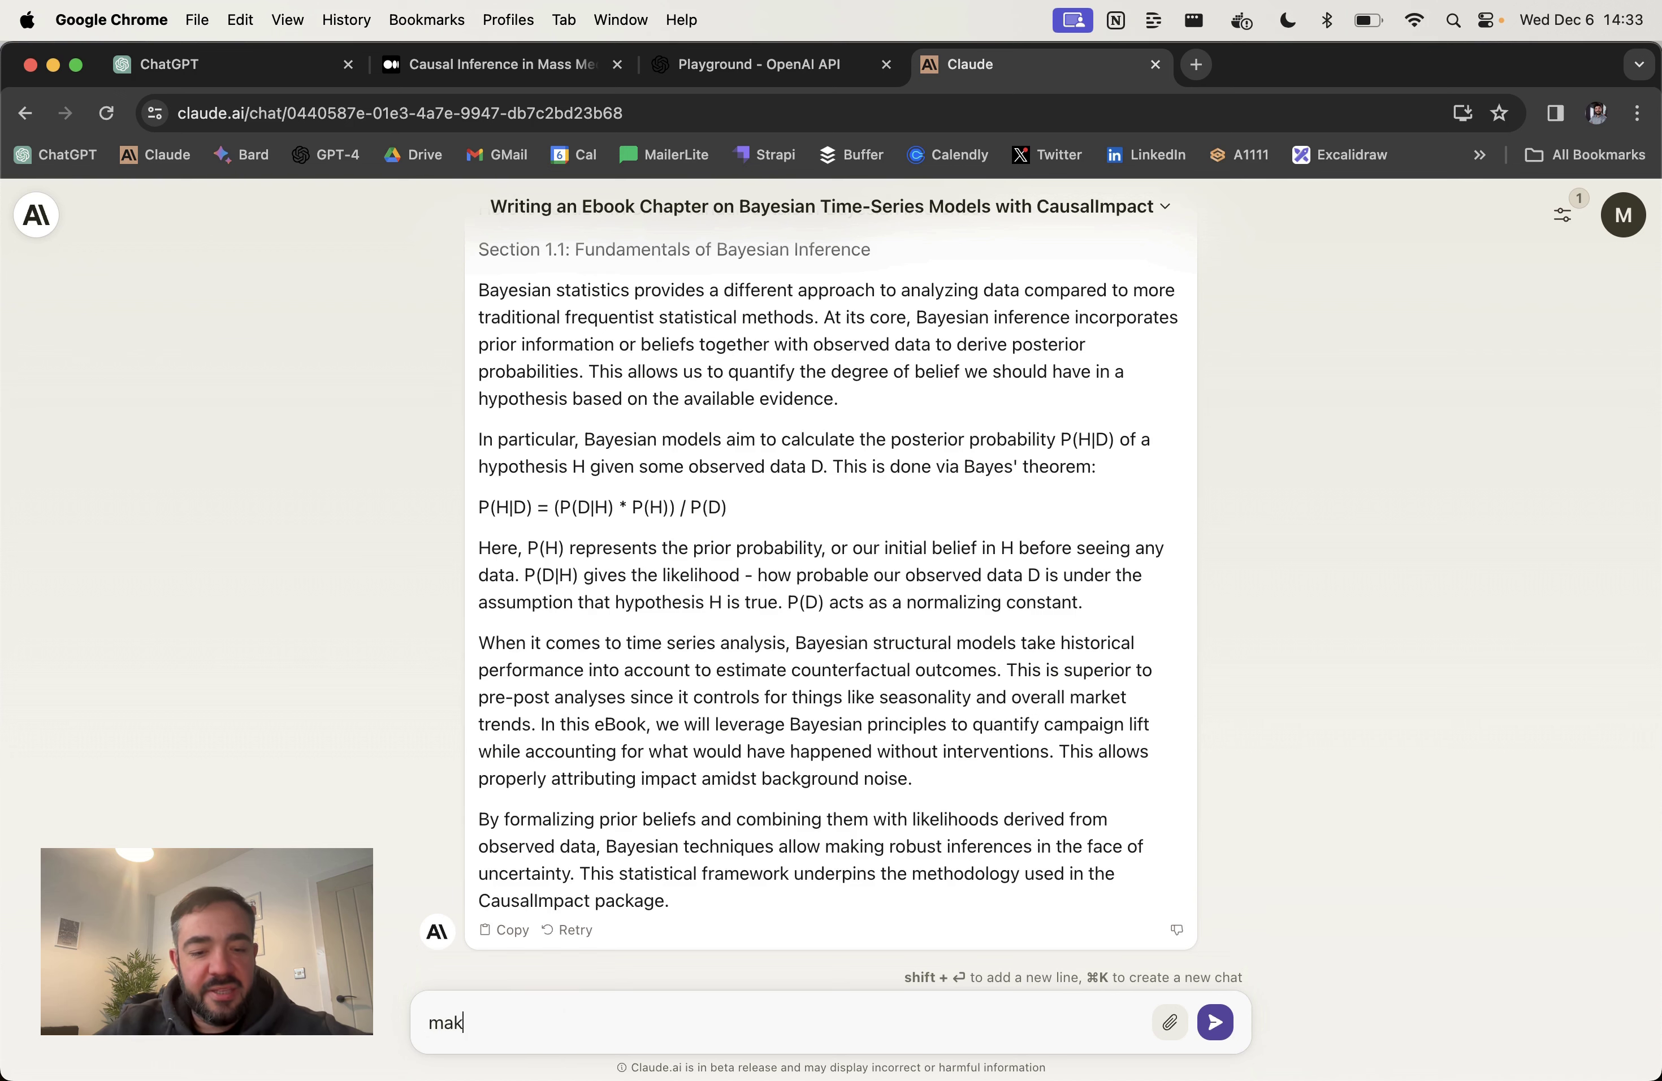
{"action": "type", "text": "e this longe"}
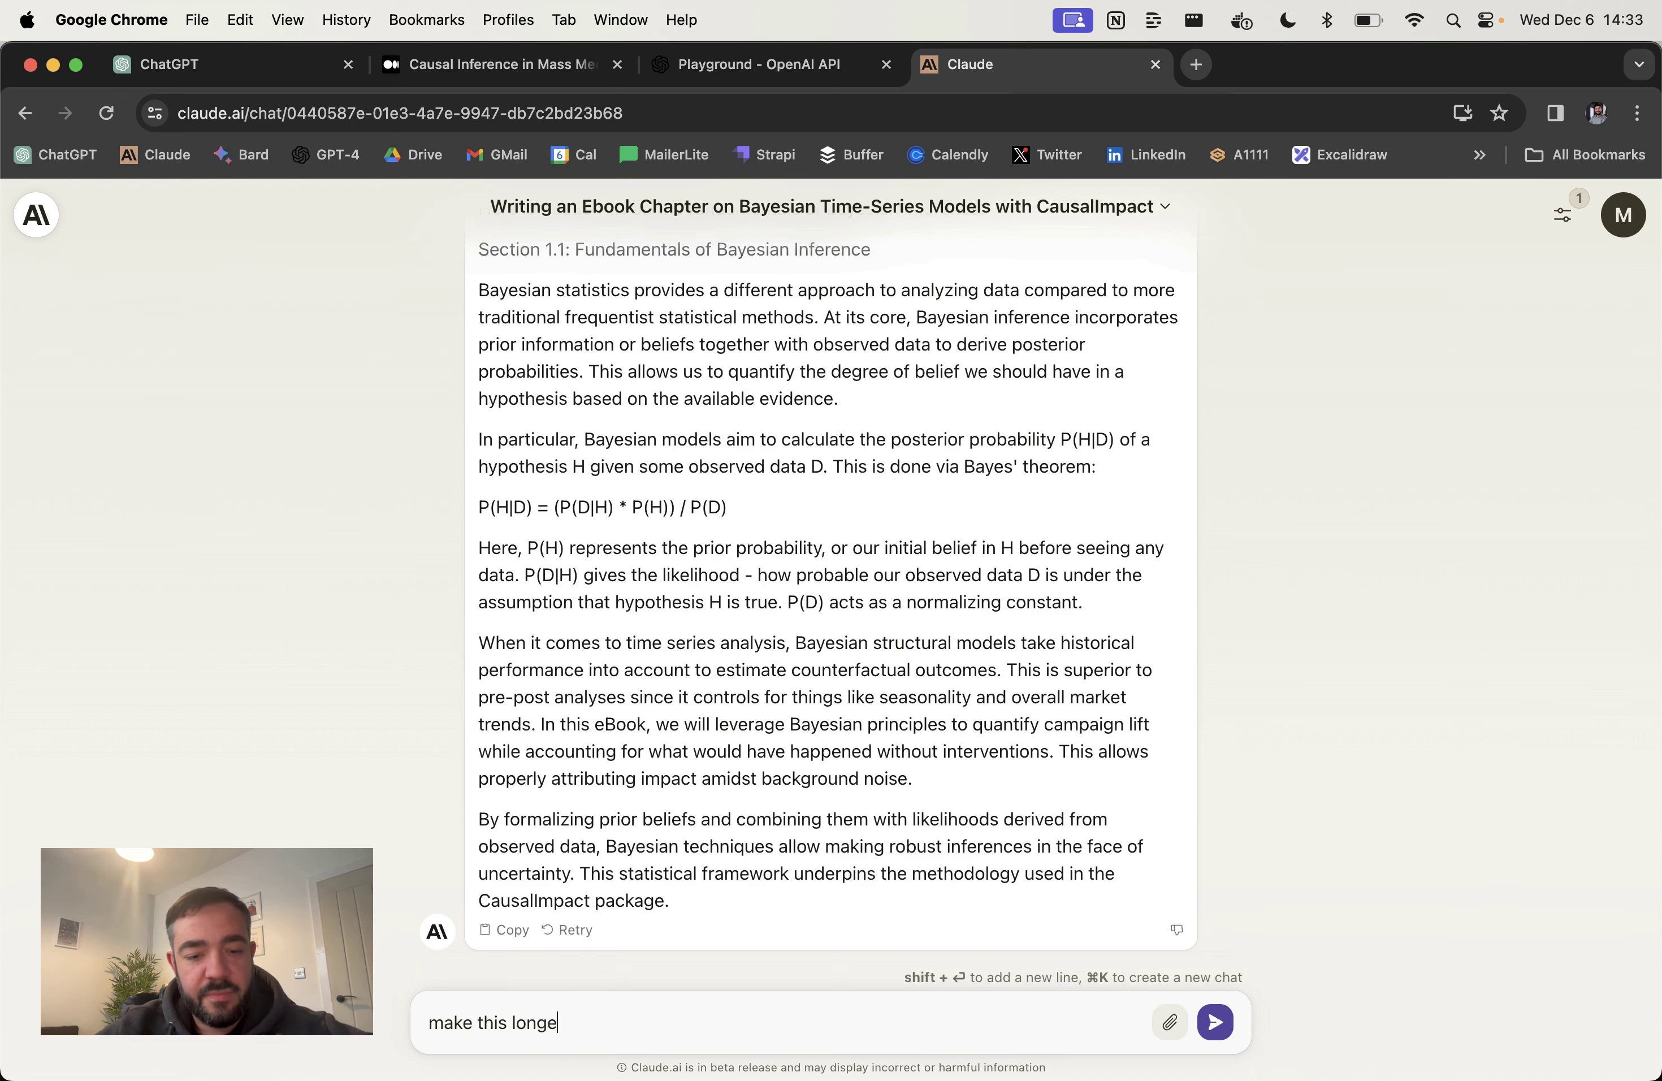
{"action": "type", "text": "r"}
{"action": "key", "text": "Return"}
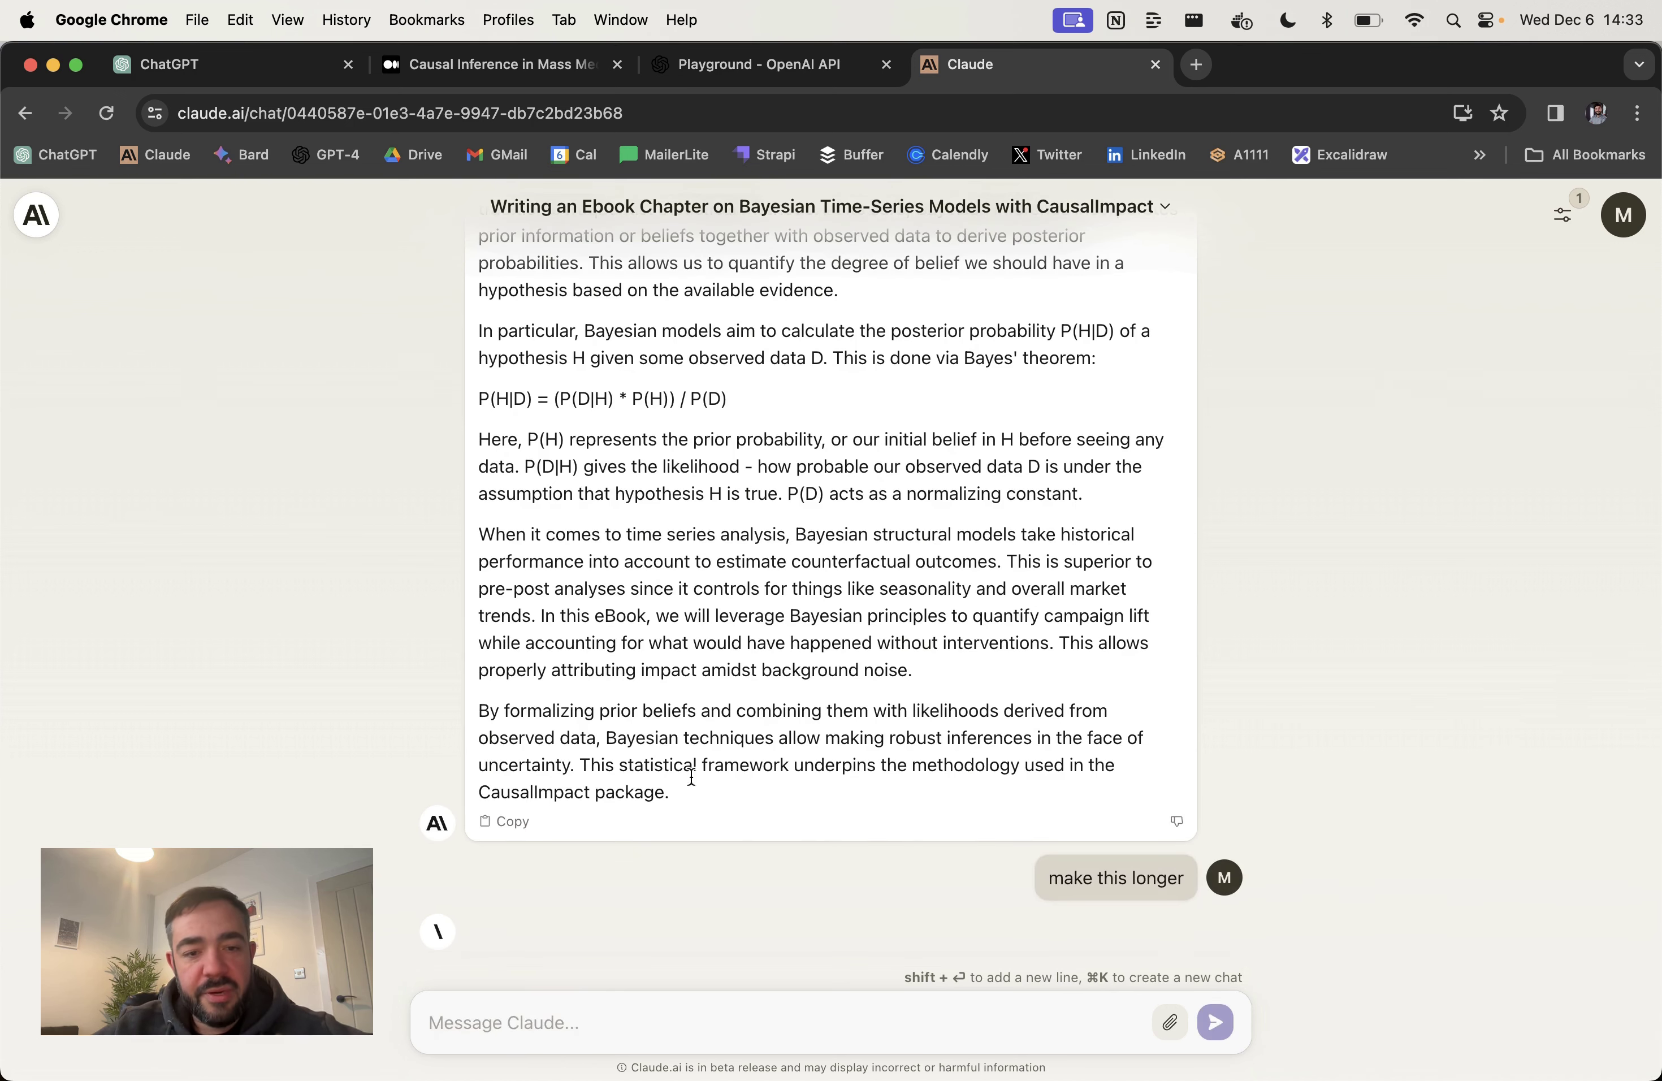
Step: Submit the ebook prompt in OpenAI Playground so gpt-4-1106-preview starts writing the Preface
{"action": "left_click", "coordinate": [740, 67]}
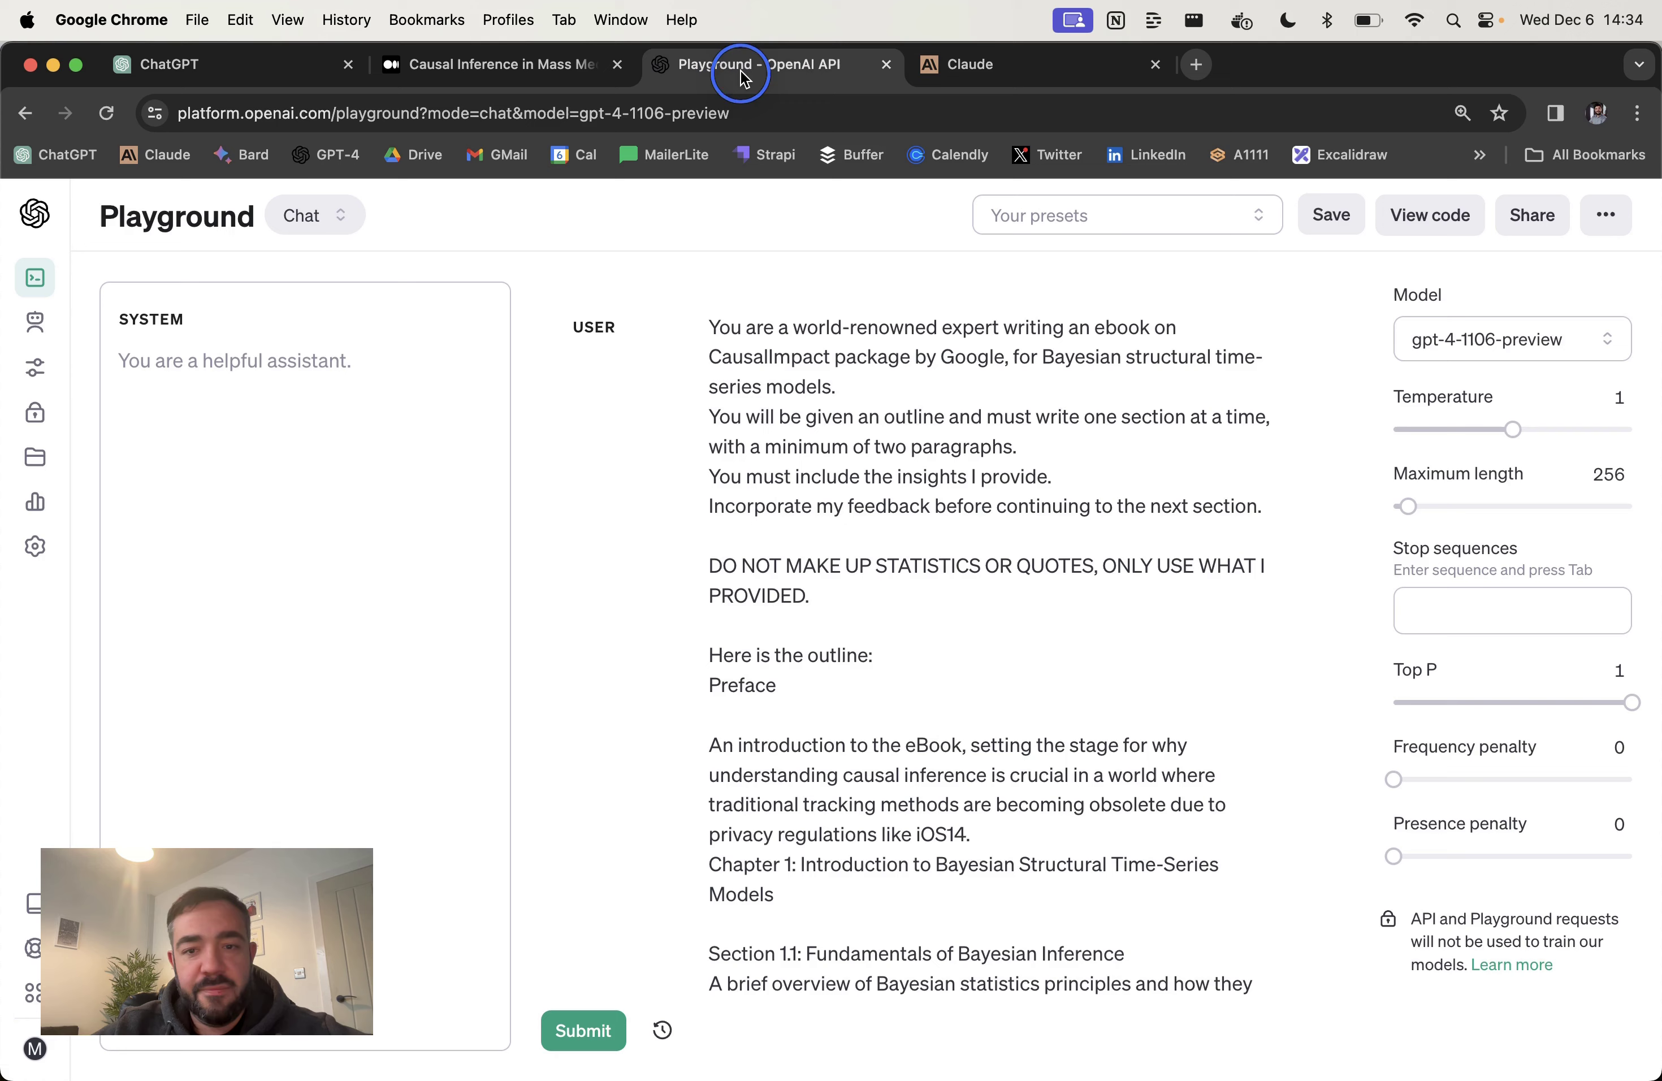
{"action": "scroll", "coordinate": [1070, 679], "scroll_direction": "down", "scroll_amount": 20}
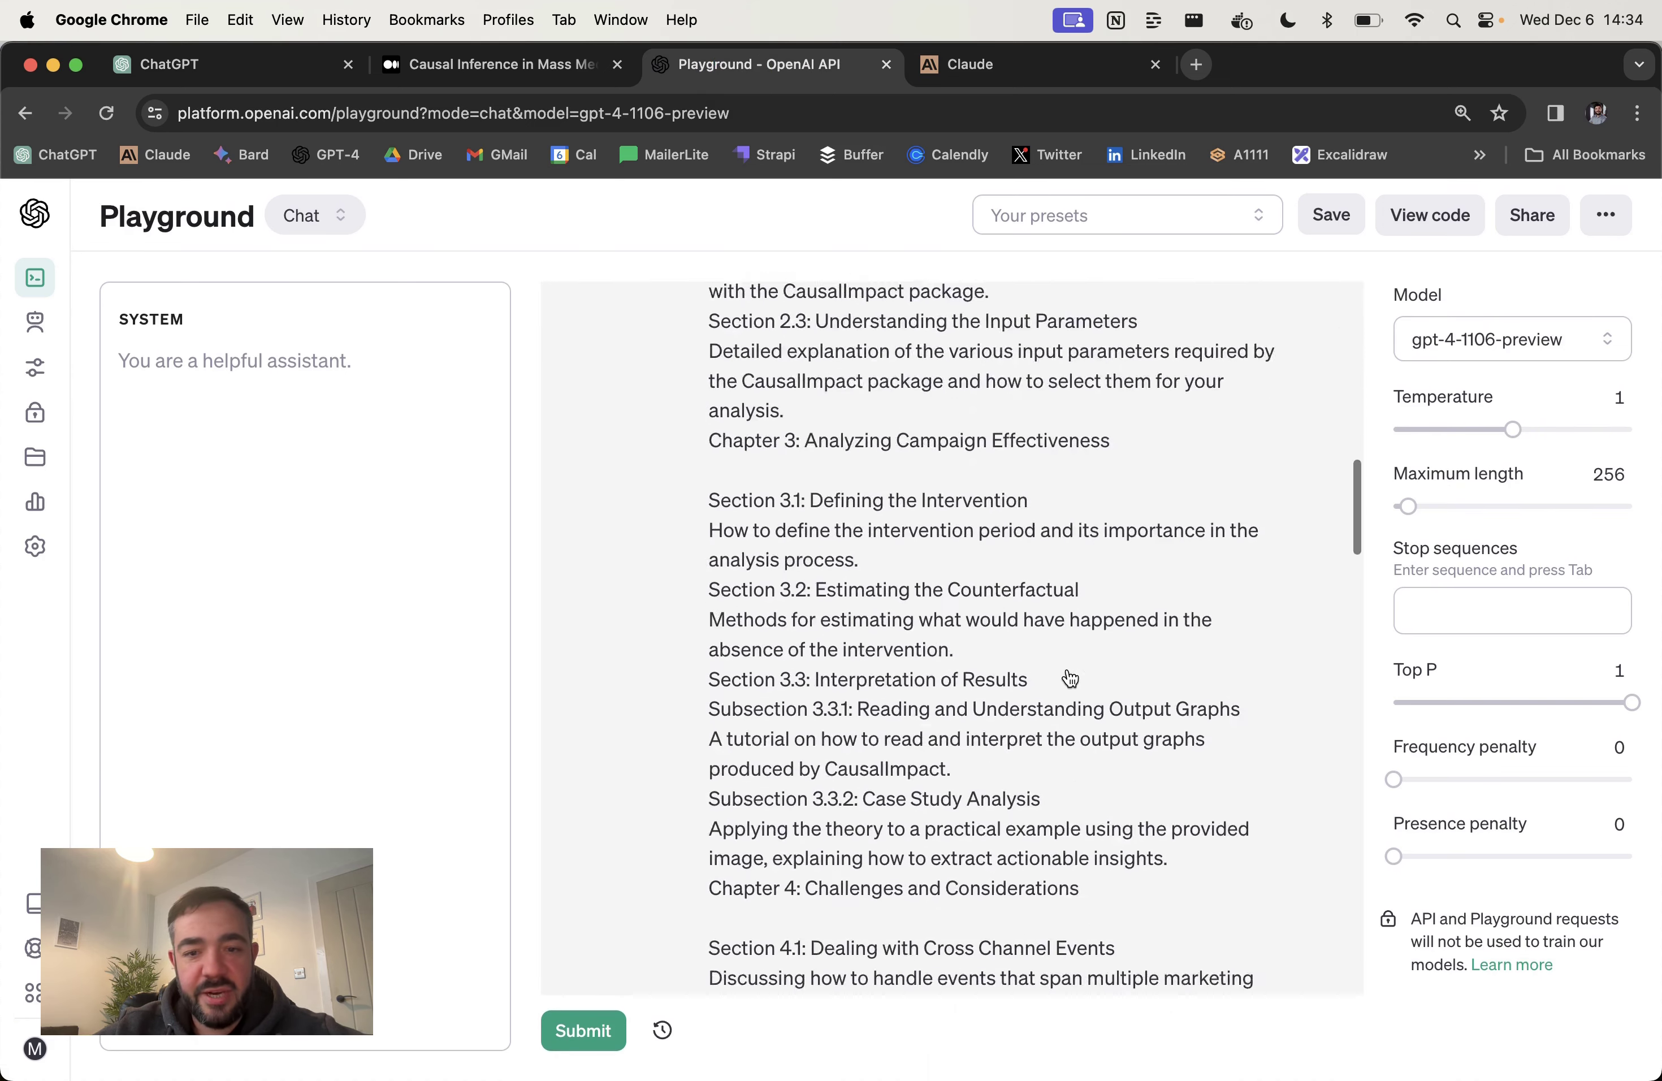
{"action": "scroll", "coordinate": [1069, 679], "scroll_direction": "down", "scroll_amount": 3}
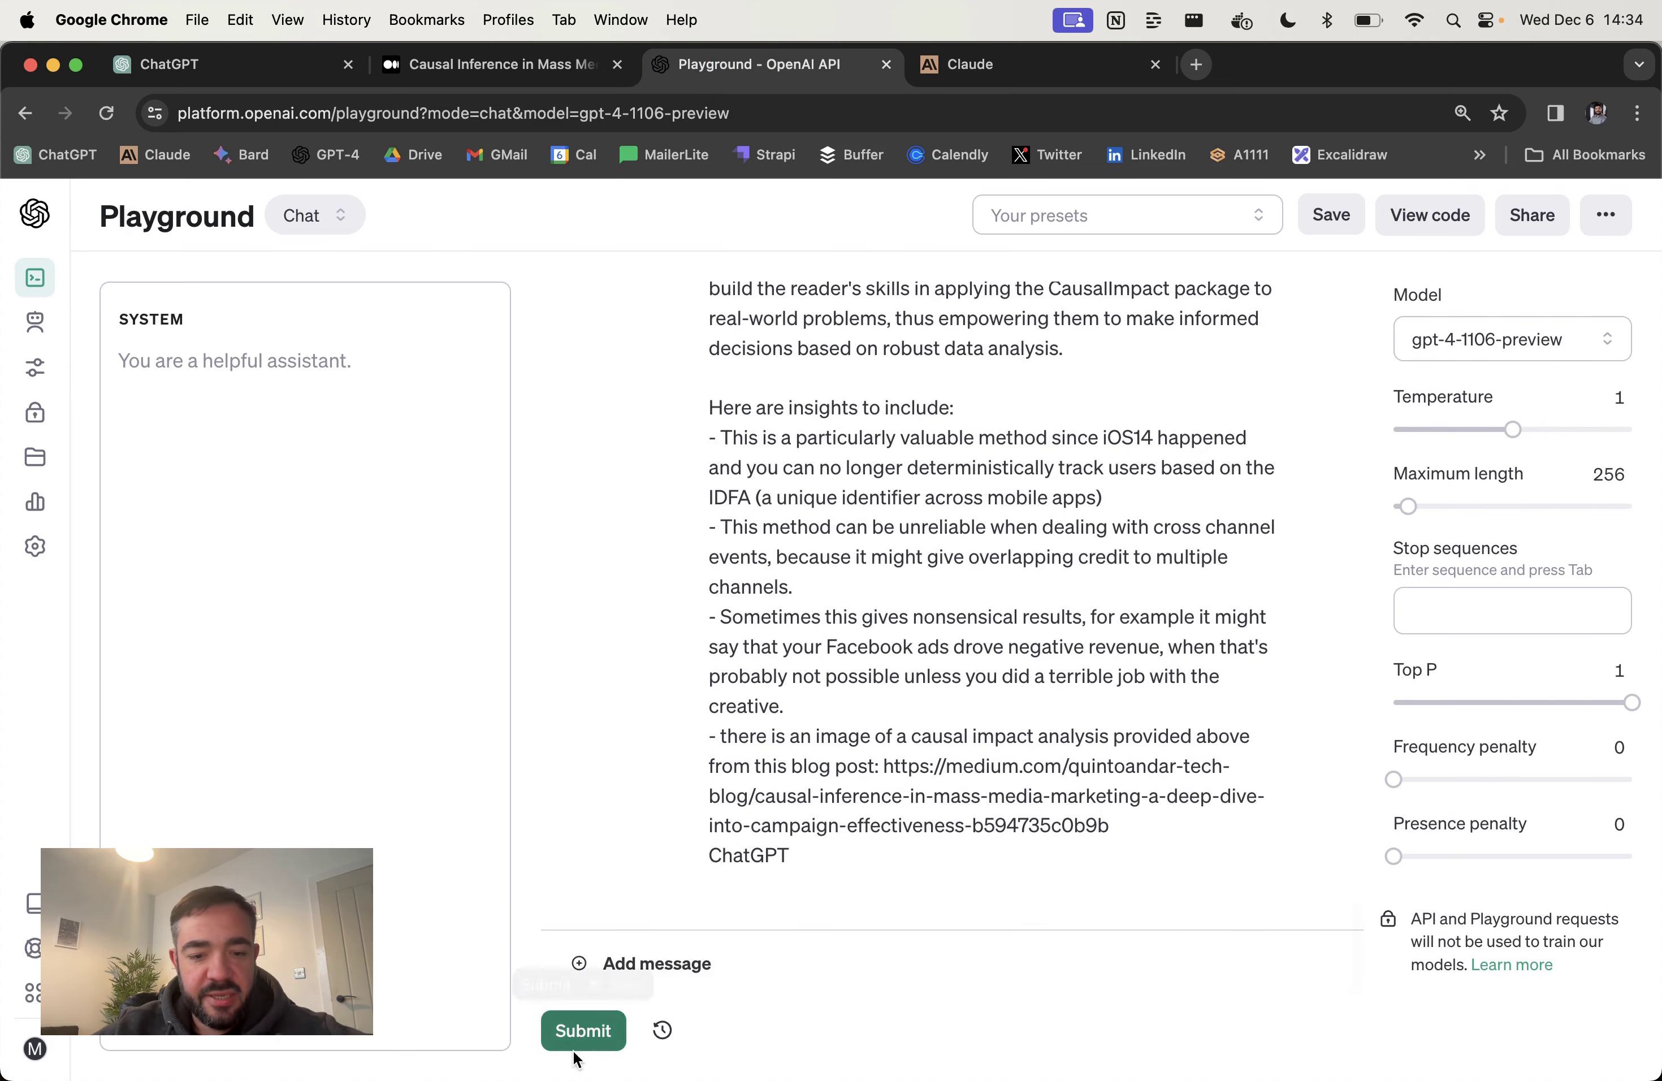
{"action": "left_click", "coordinate": [581, 1031]}
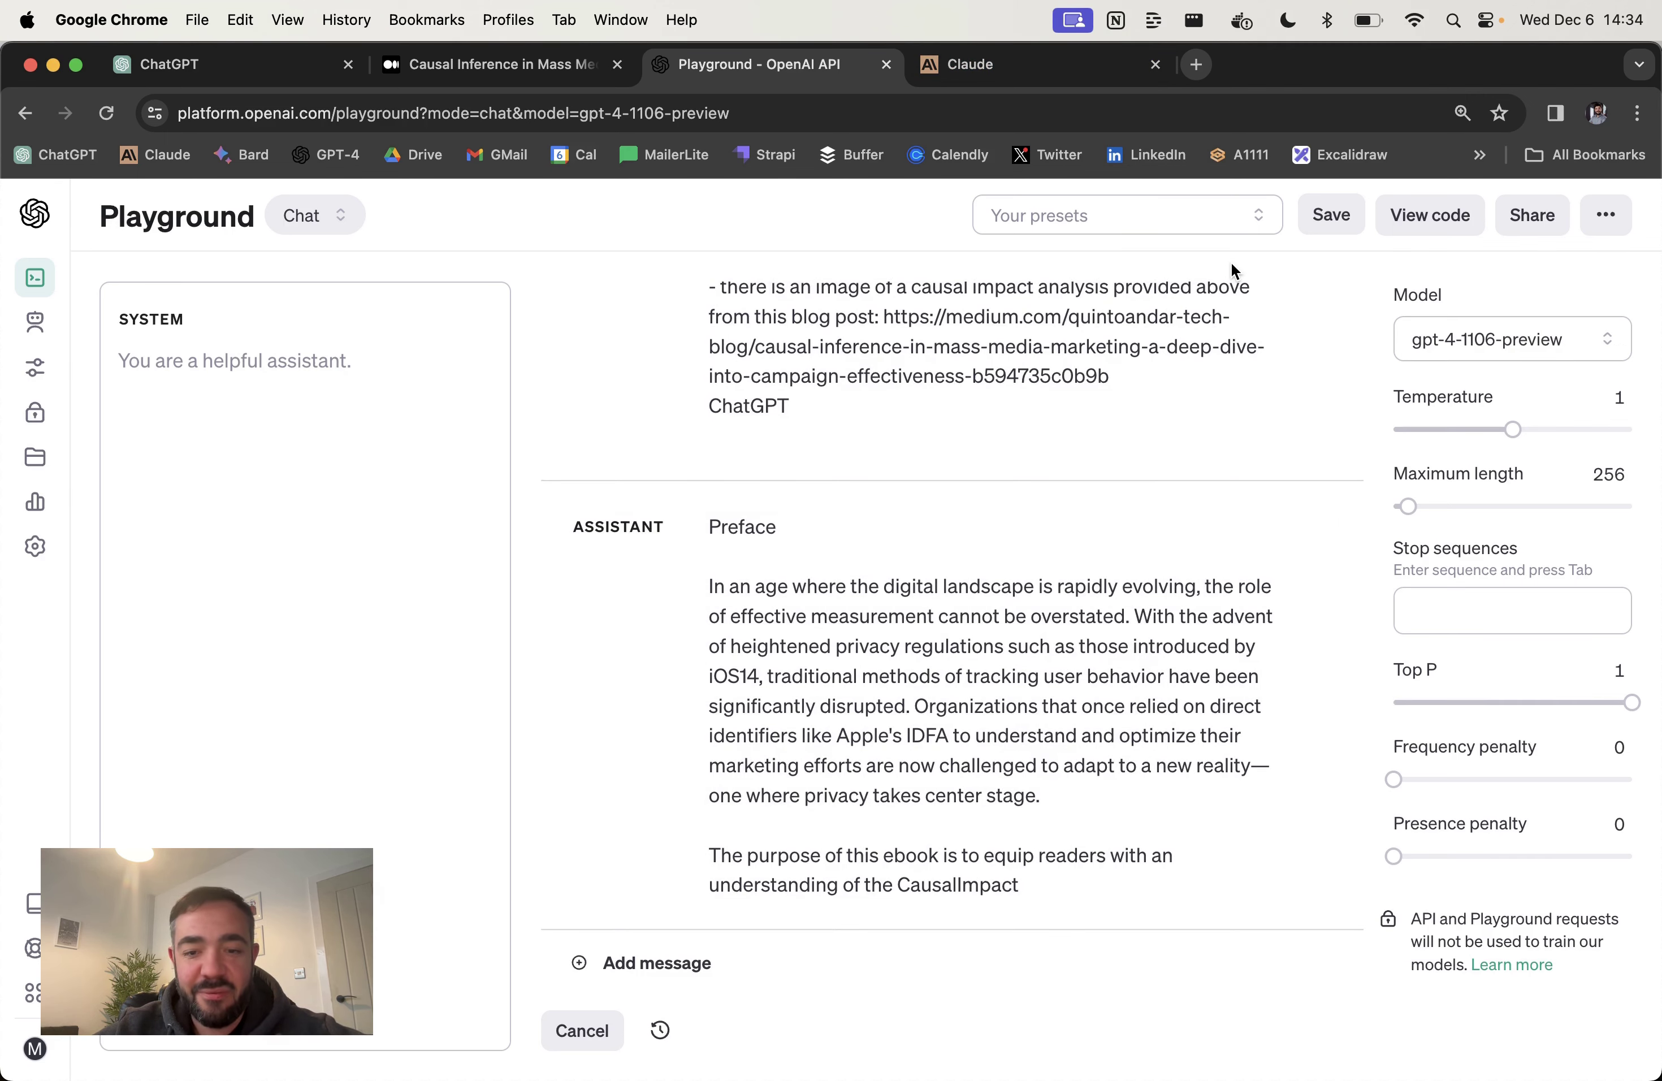
{"action": "left_click", "coordinate": [1072, 66]}
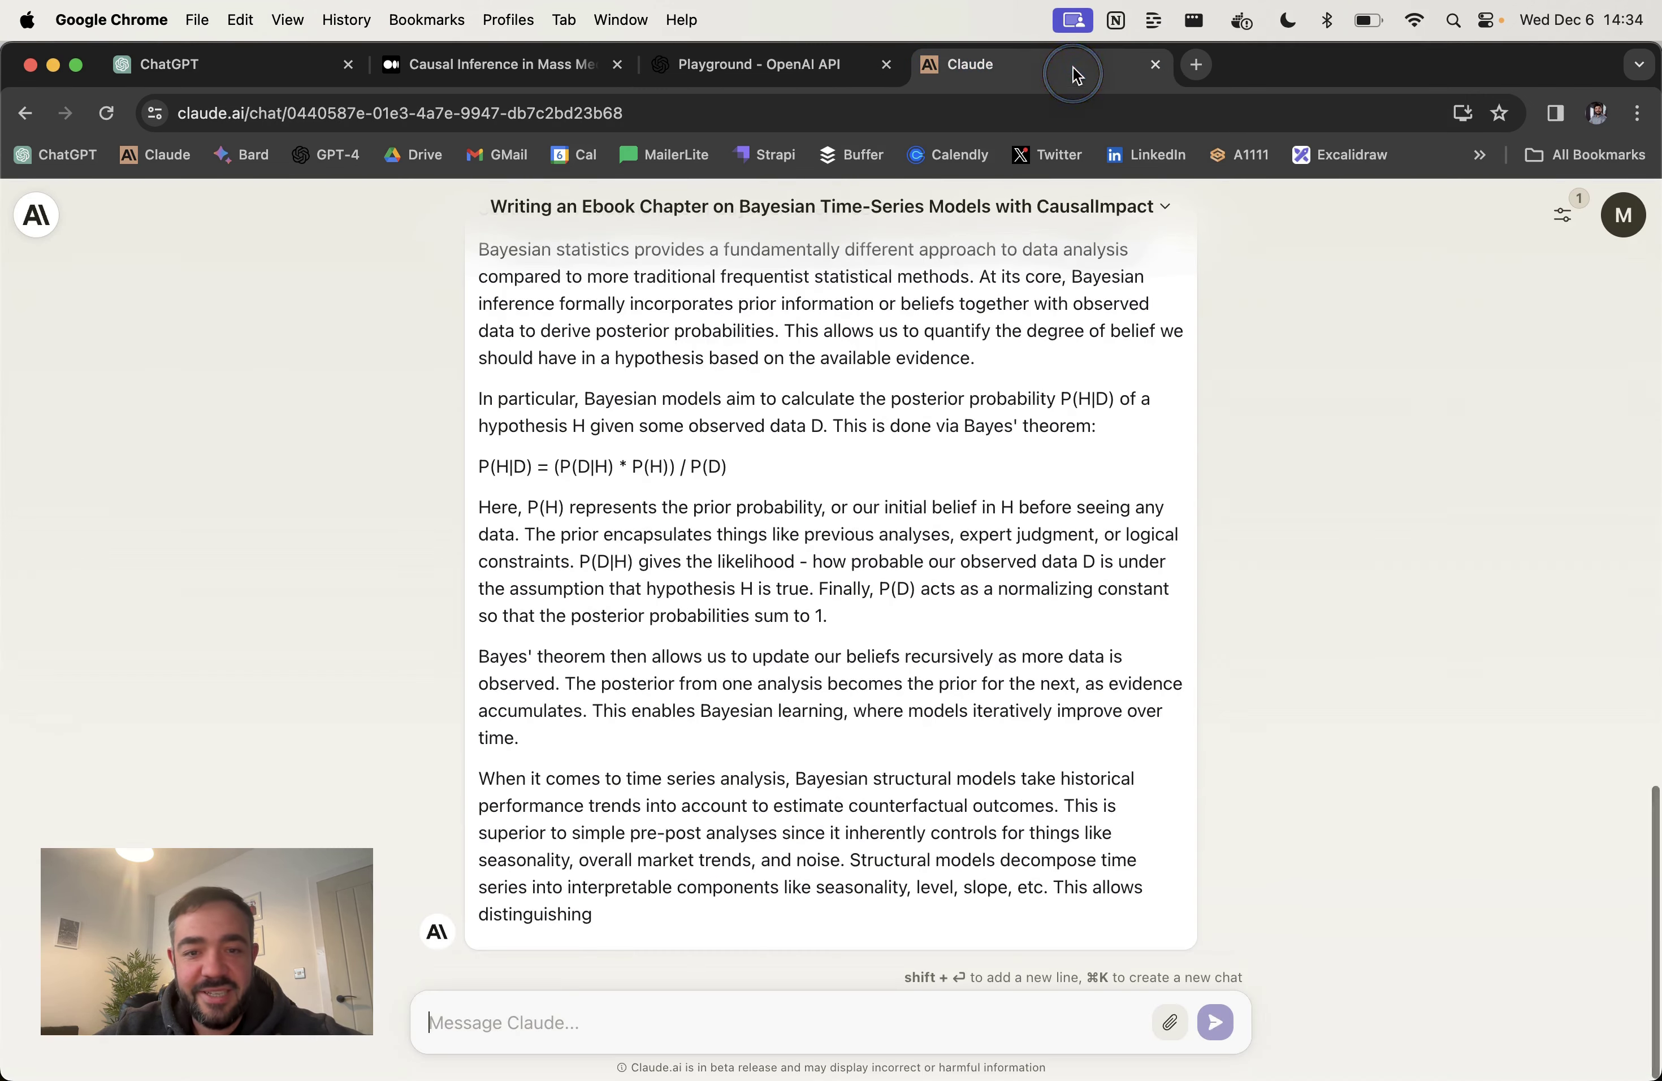
{"action": "scroll", "coordinate": [831, 523], "scroll_direction": "up", "scroll_amount": 20}
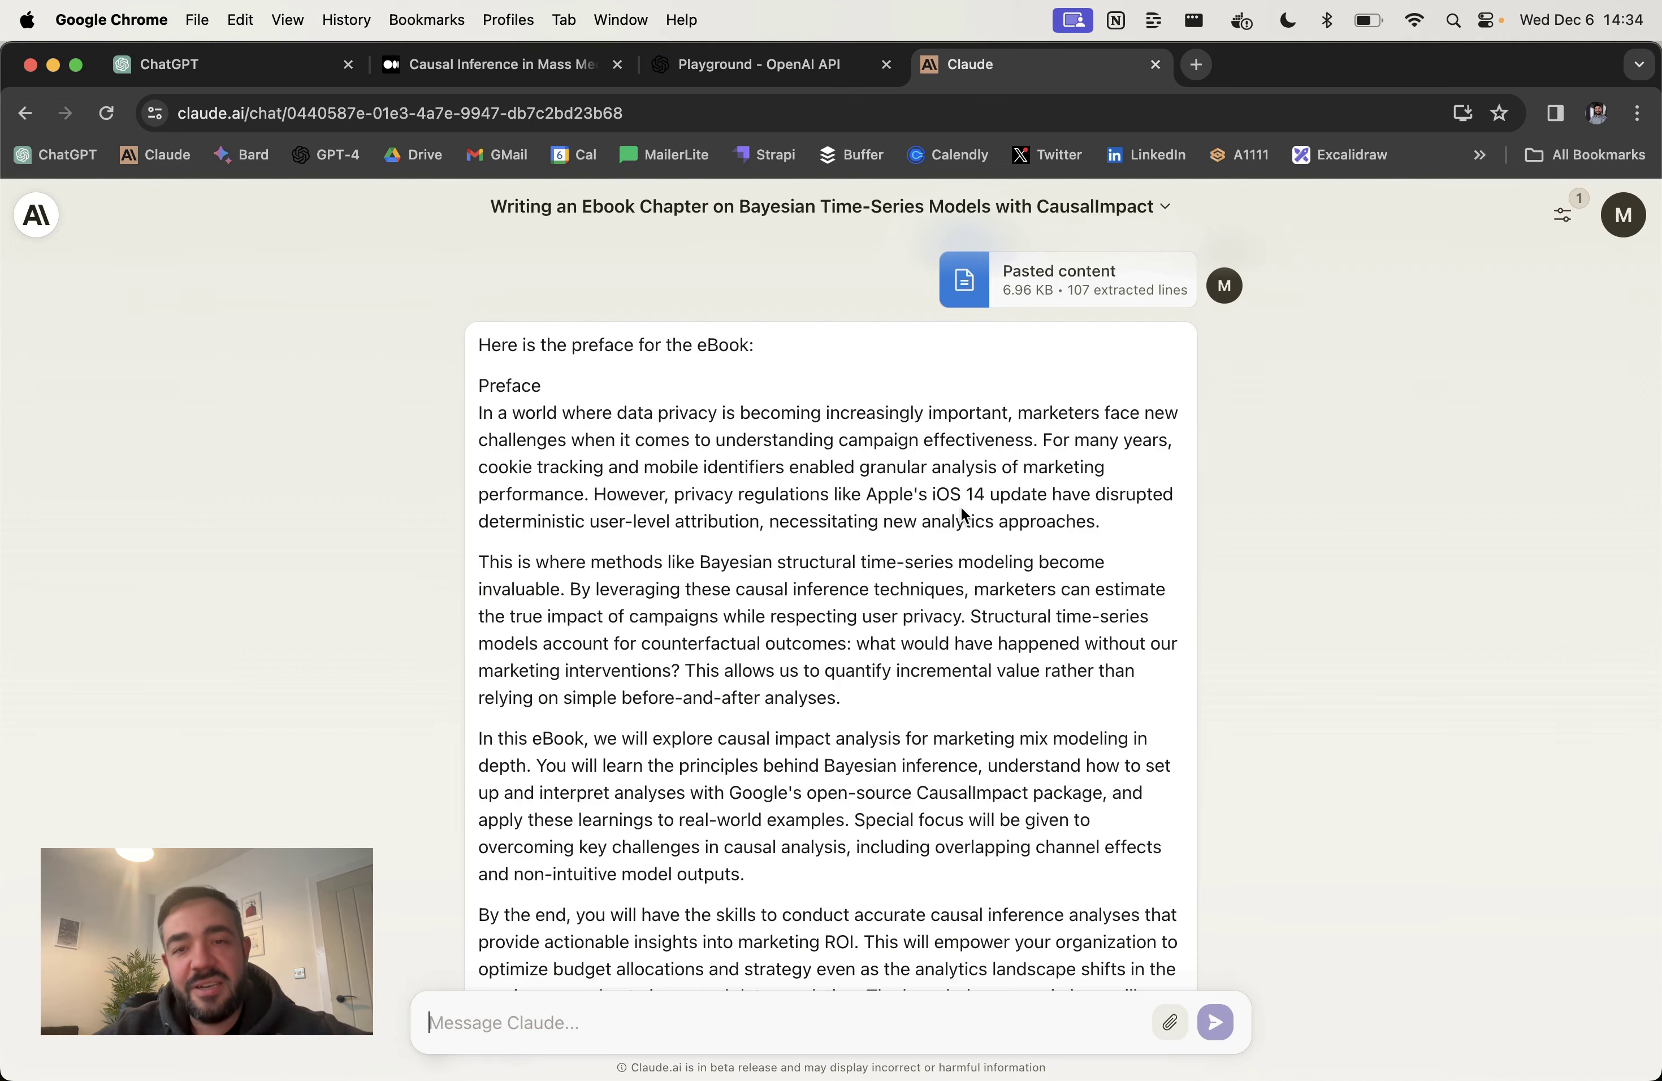
{"action": "scroll", "coordinate": [936, 726], "scroll_direction": "down", "scroll_amount": 20}
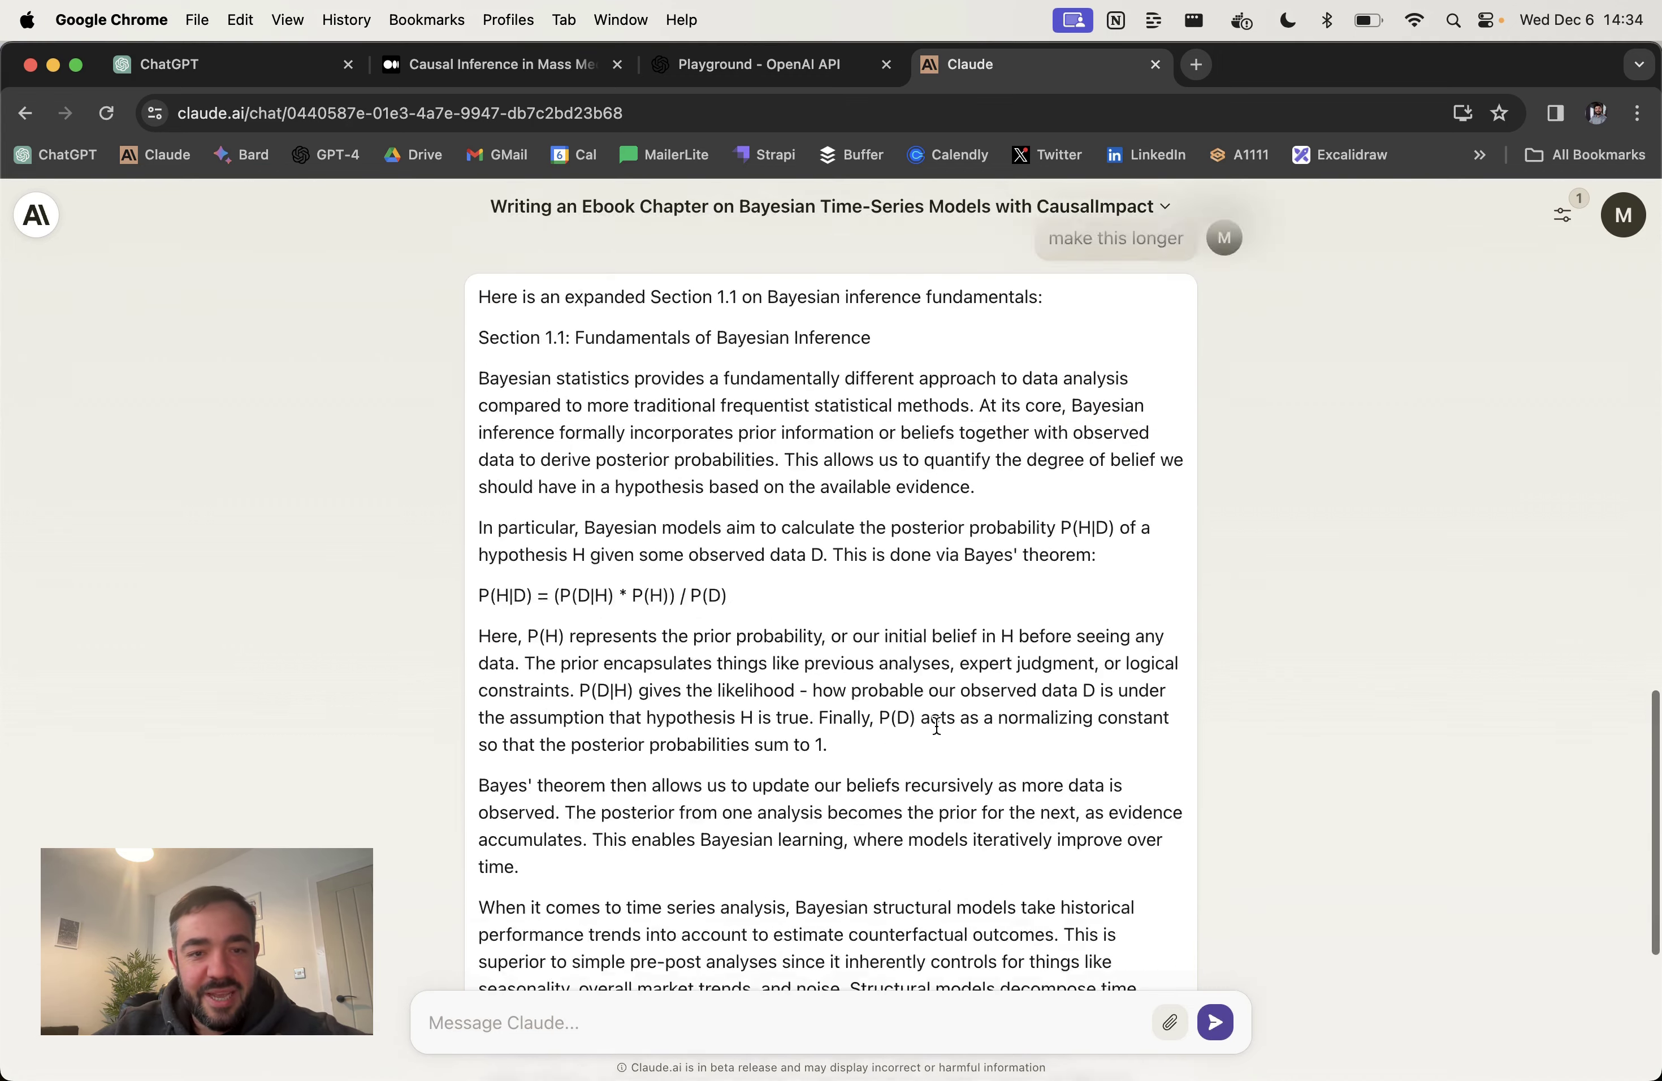
{"action": "scroll", "coordinate": [776, 489], "scroll_direction": "down", "scroll_amount": 6}
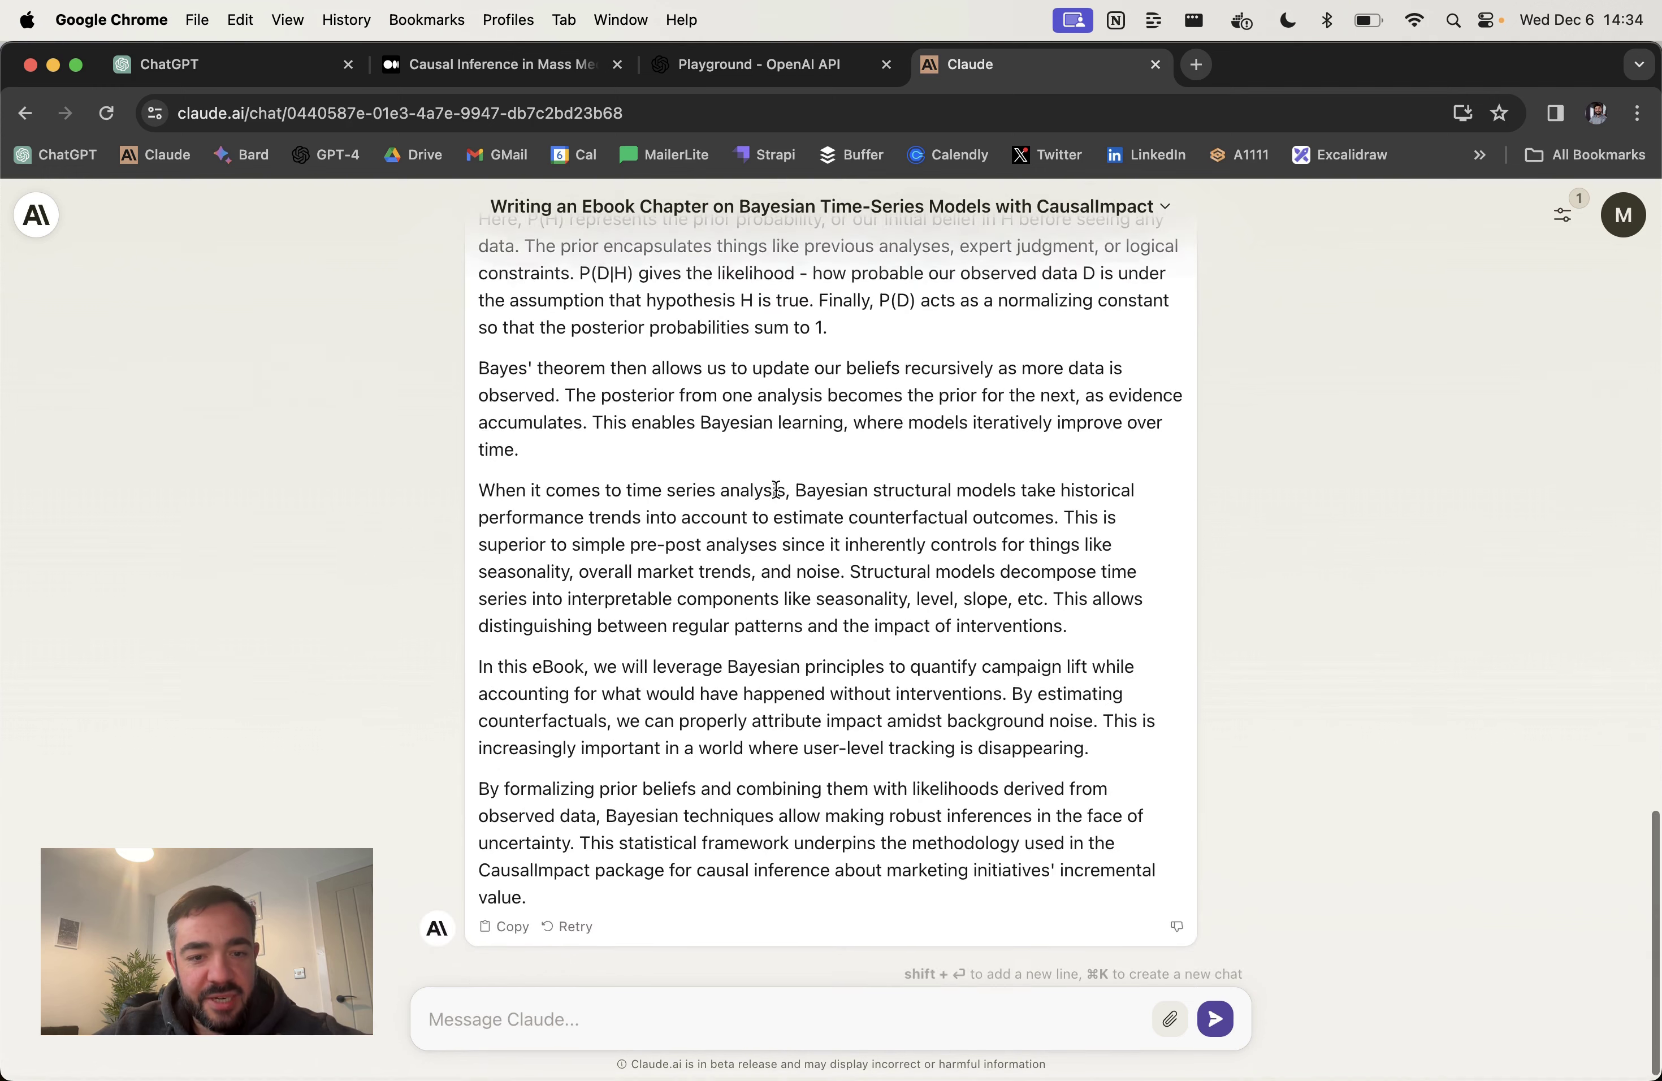
{"action": "scroll", "coordinate": [738, 631], "scroll_direction": "up", "scroll_amount": 4}
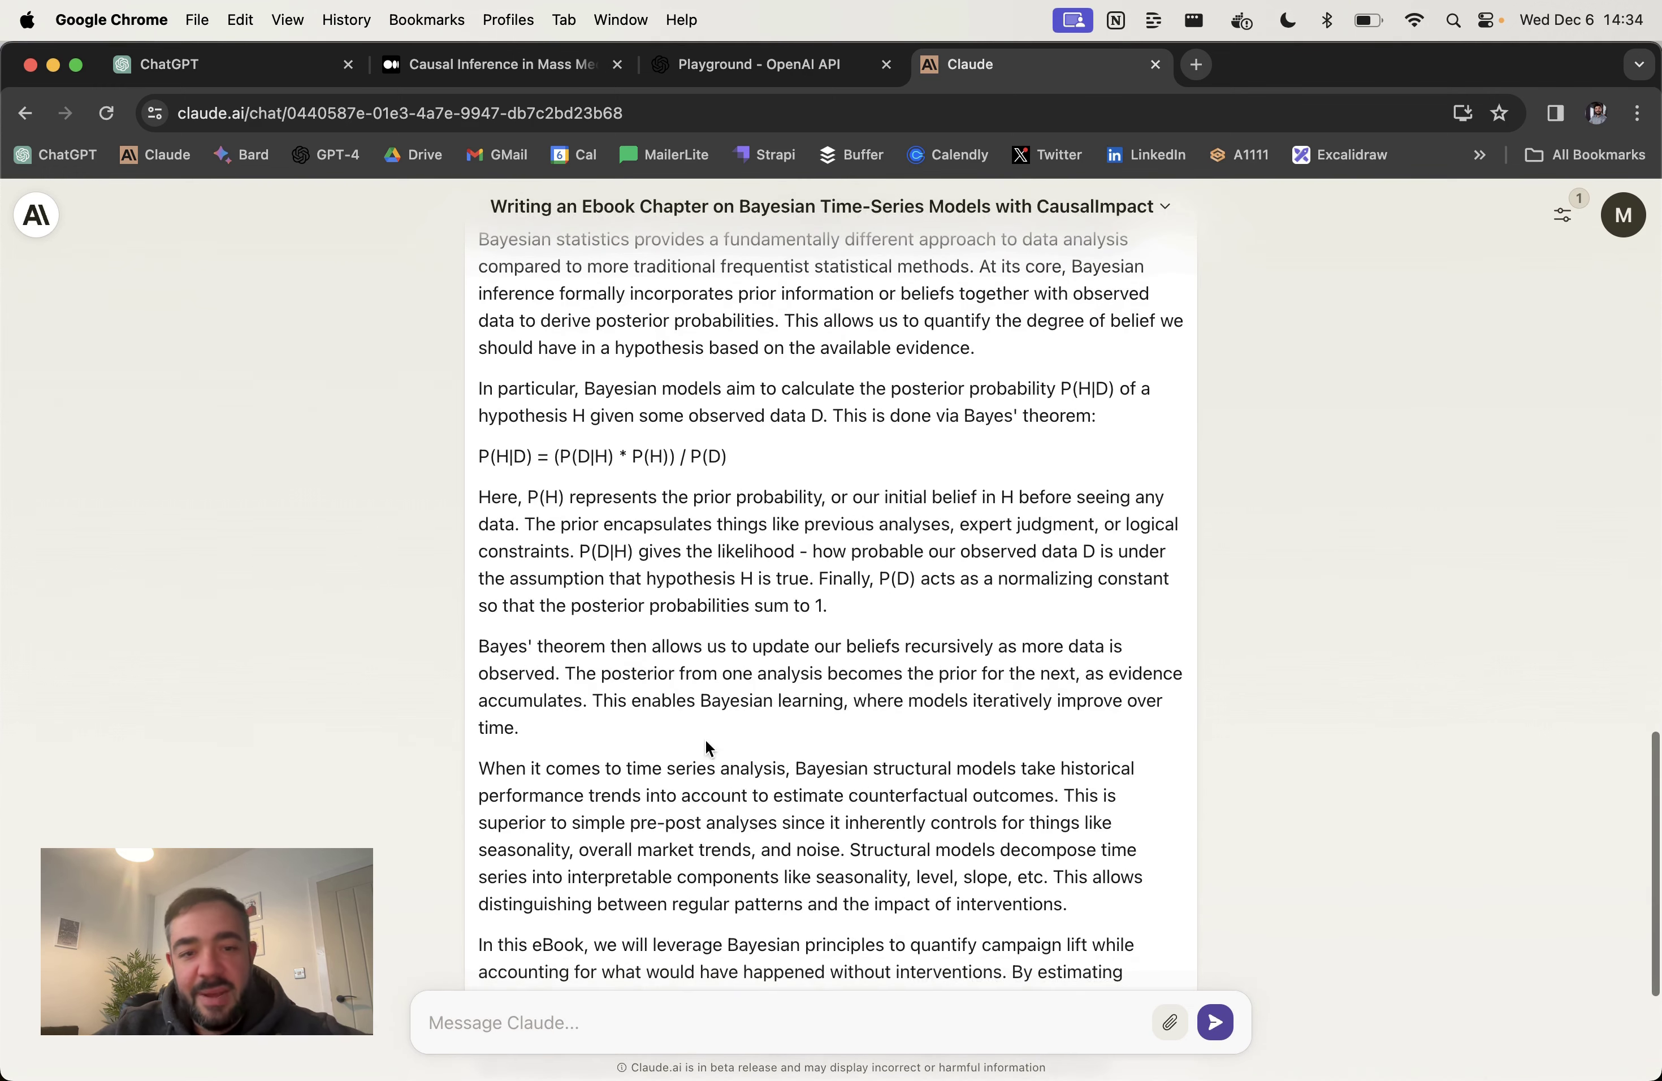
{"action": "scroll", "coordinate": [653, 551], "scroll_direction": "up", "scroll_amount": 4}
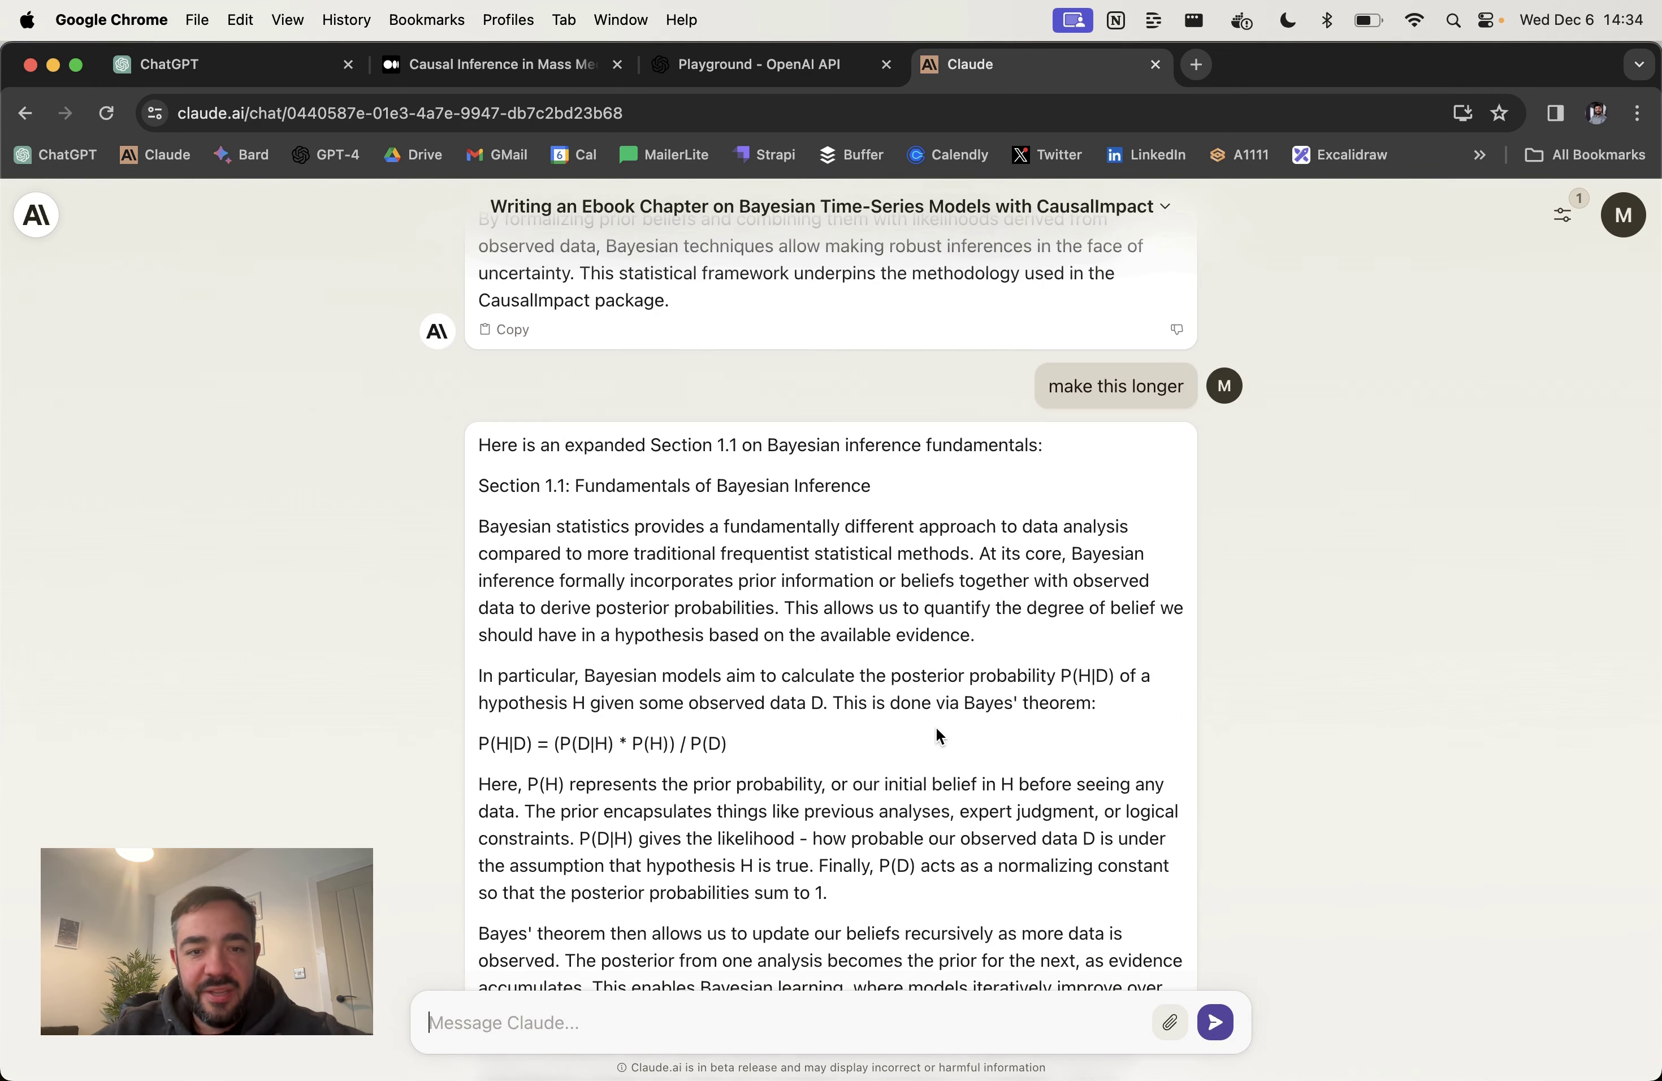
{"action": "left_click", "coordinate": [723, 70]}
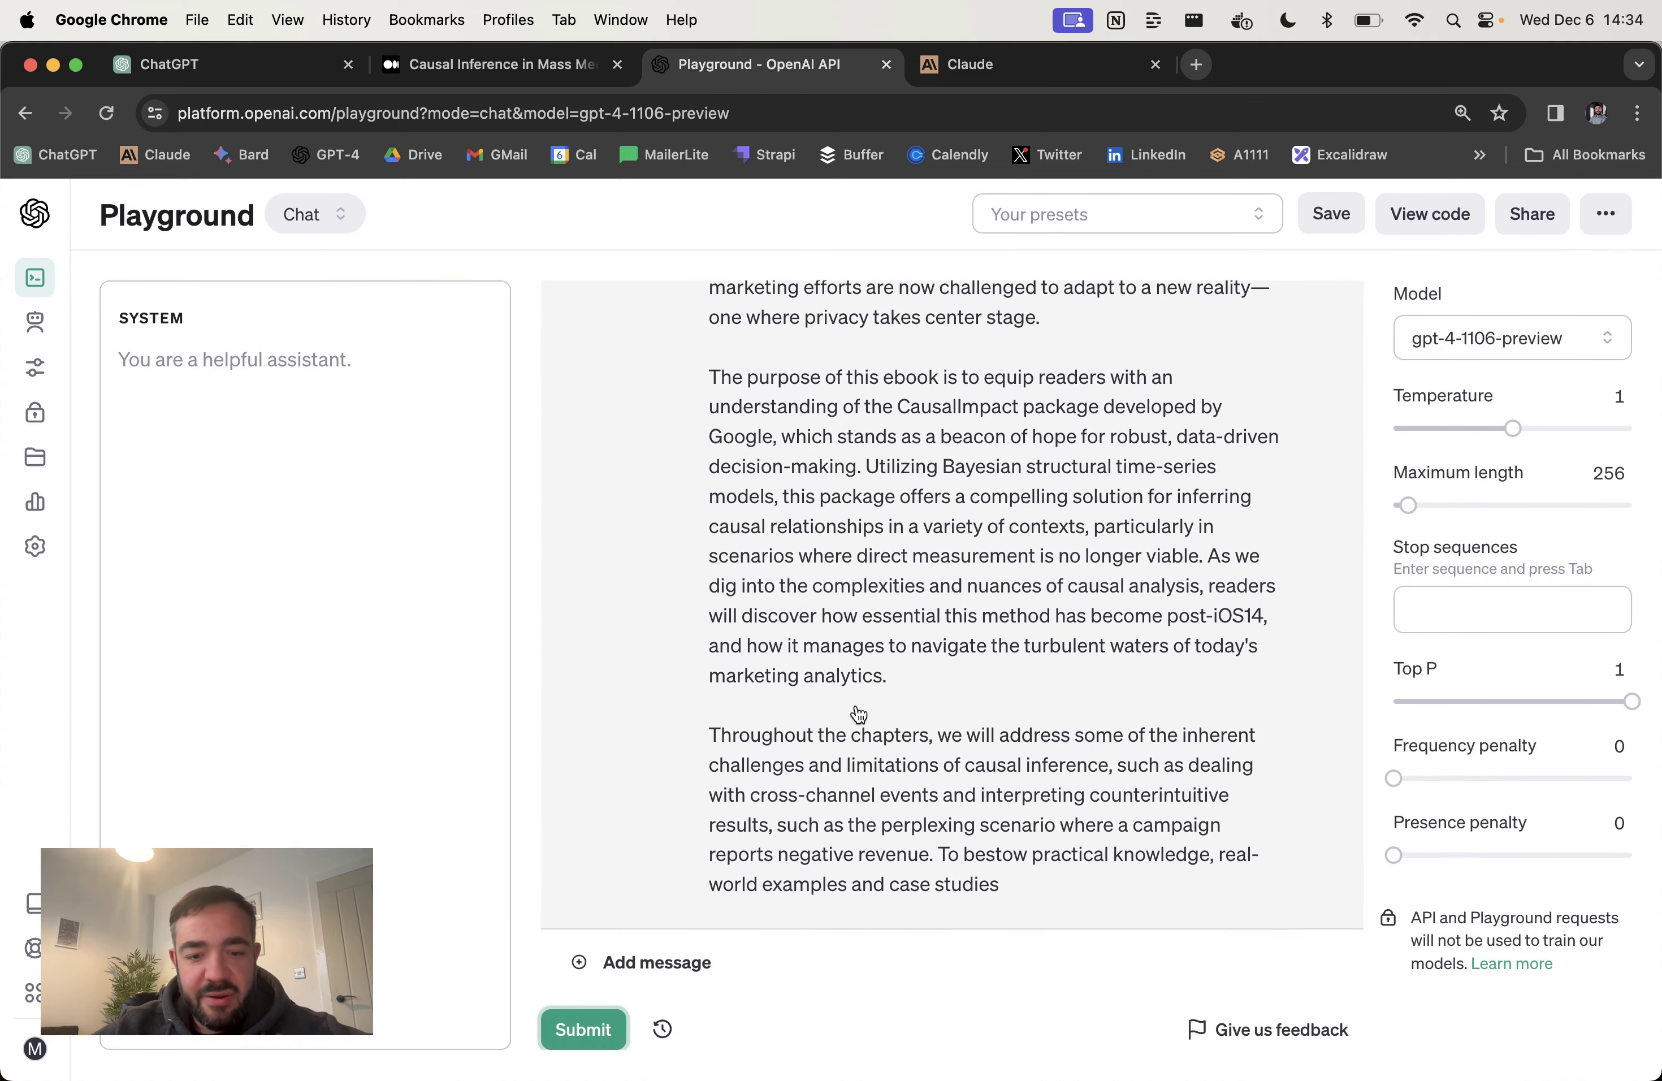
Step: Add a 'continue' user message in the Playground to extend the preface reply
{"action": "left_click", "coordinate": [684, 965]}
{"action": "type", "text": "con tin"}
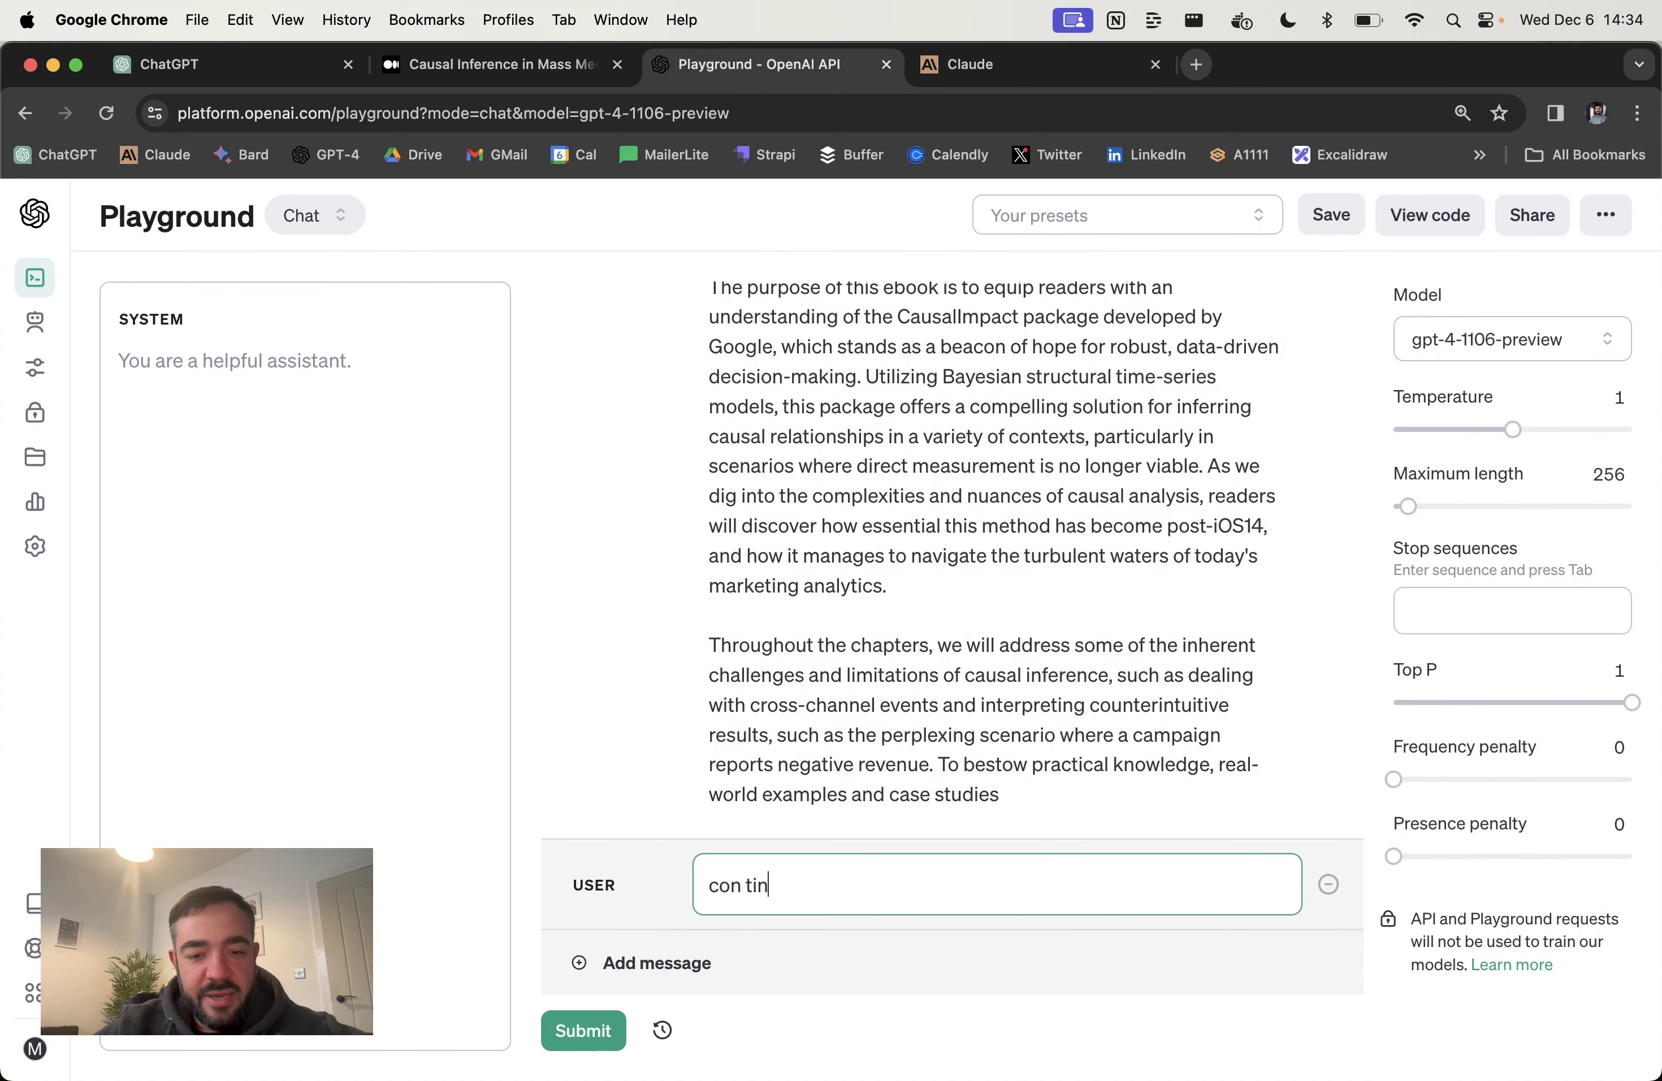
{"action": "type", "text": "ue"}
{"action": "key", "text": "super+Return"}
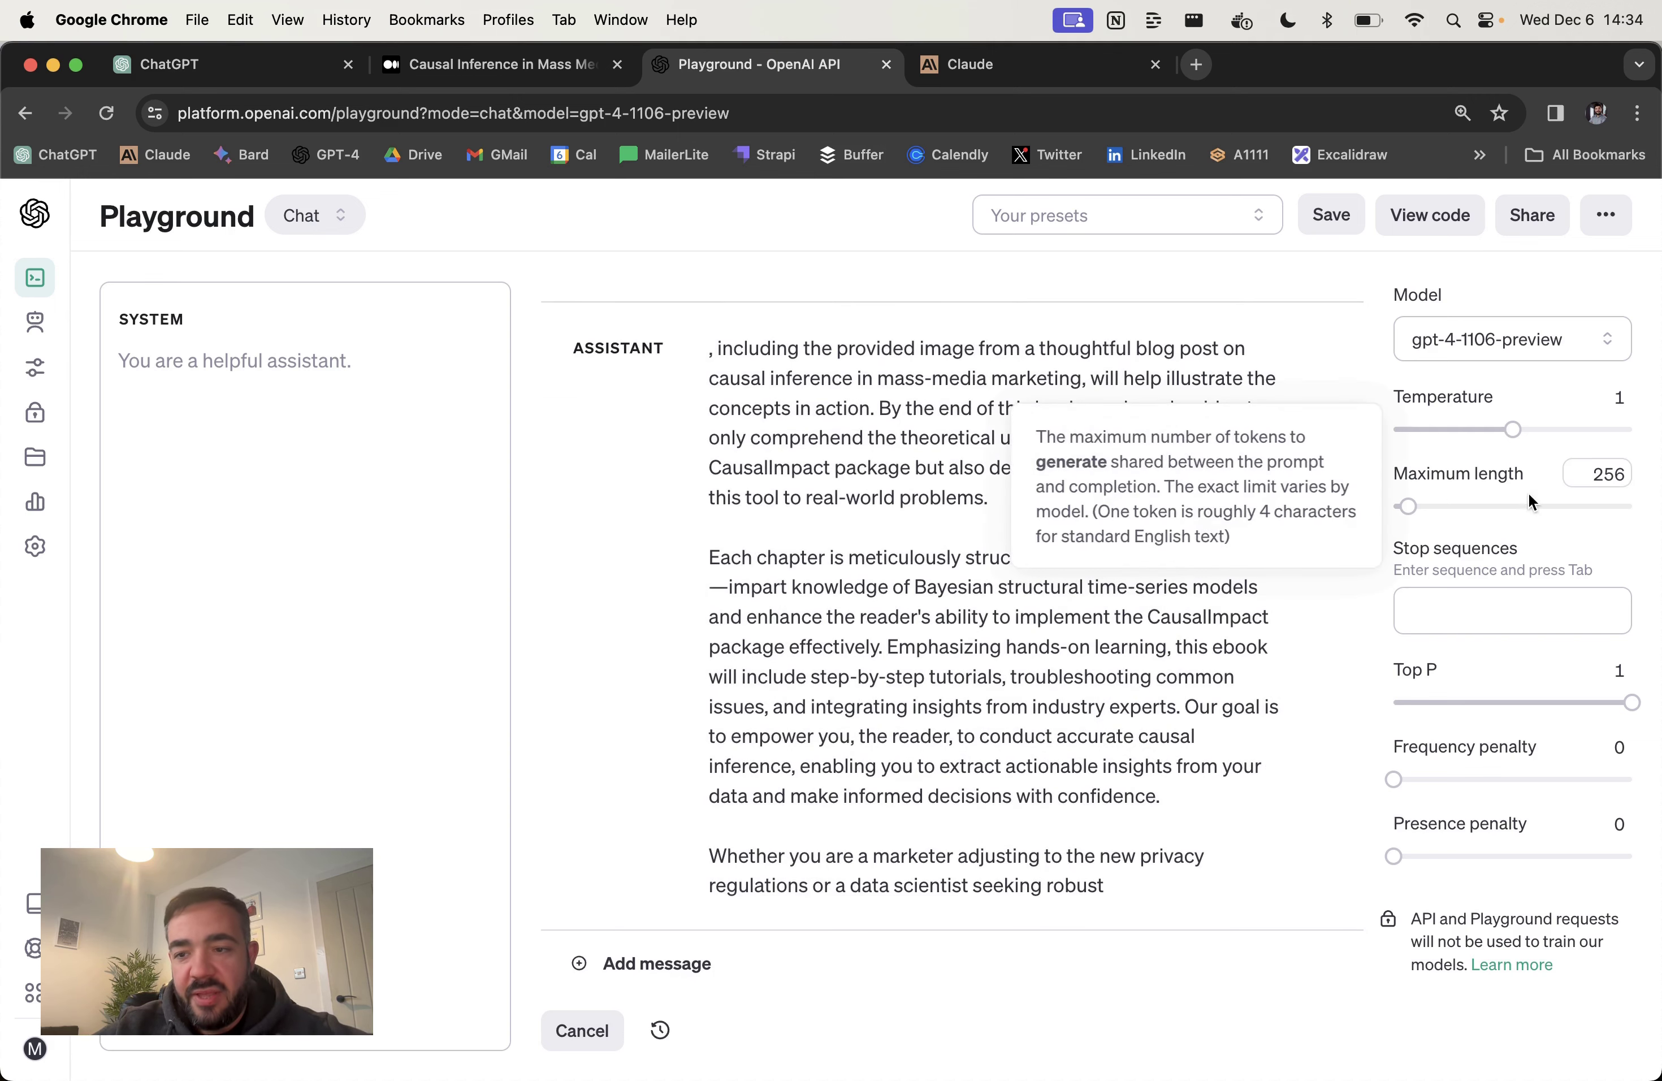
Step: Set Maximum length to 1000 and send a 'next section' message
{"action": "double_click", "coordinate": [1572, 471]}
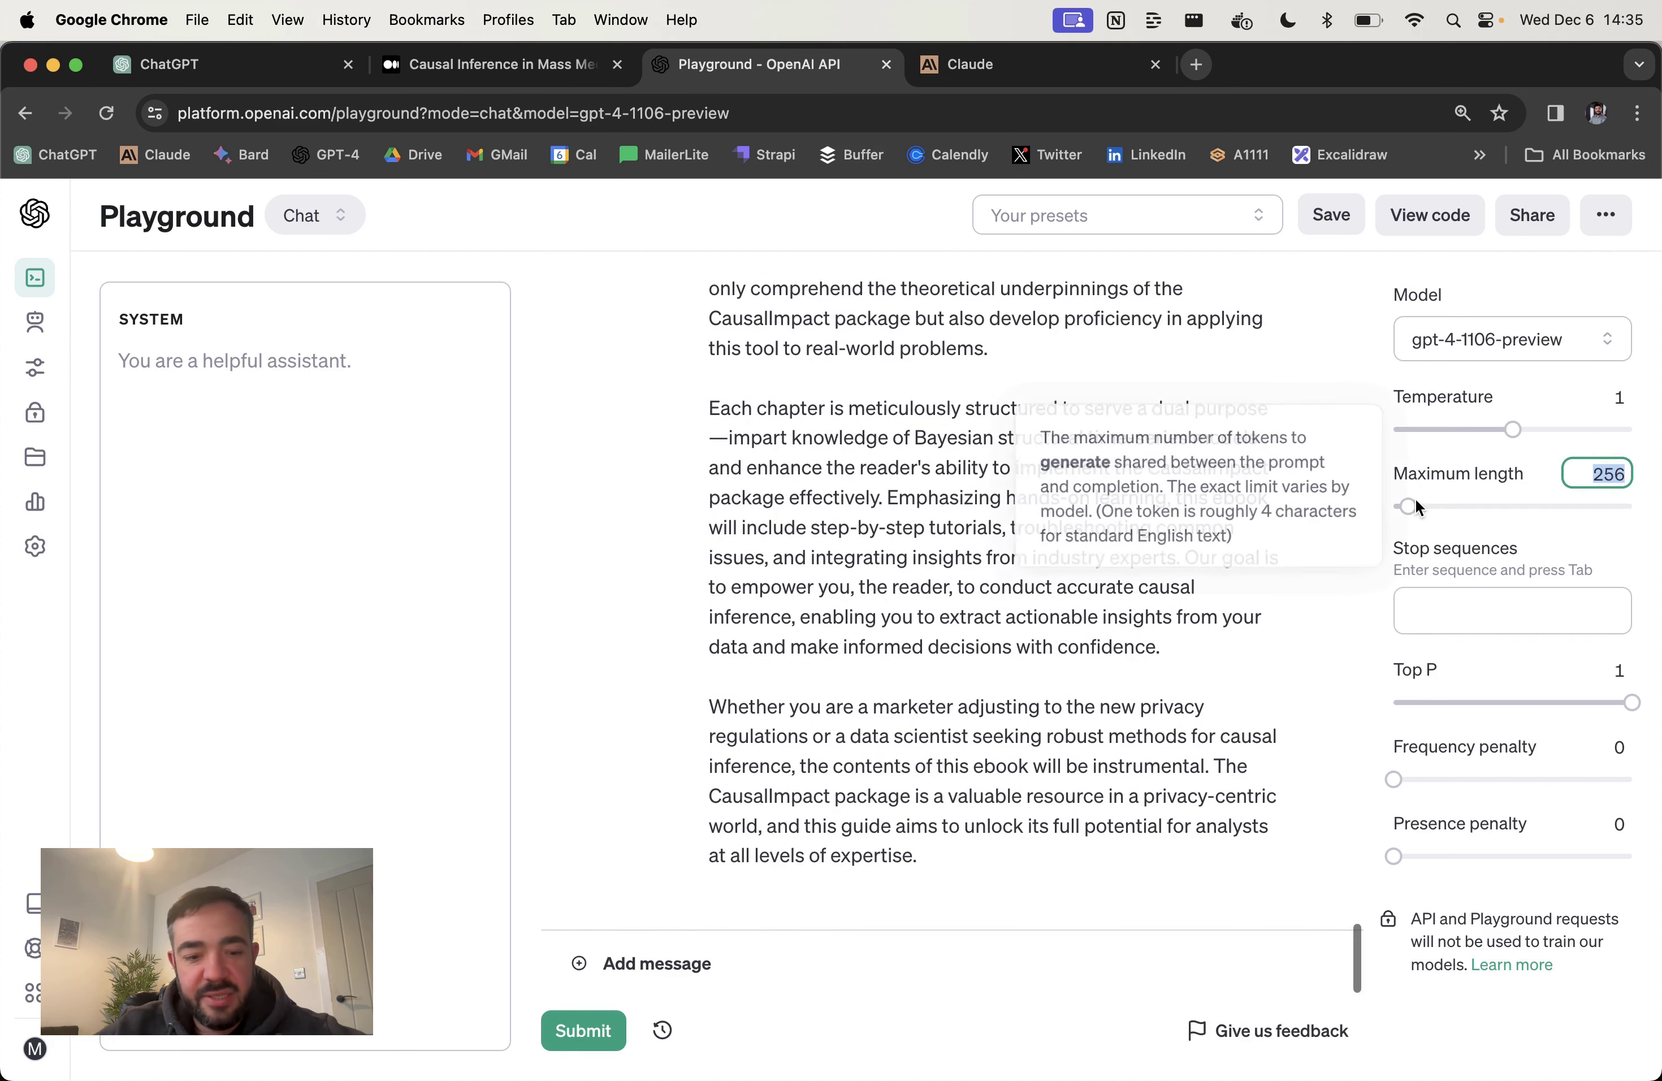
{"action": "type", "text": "1000"}
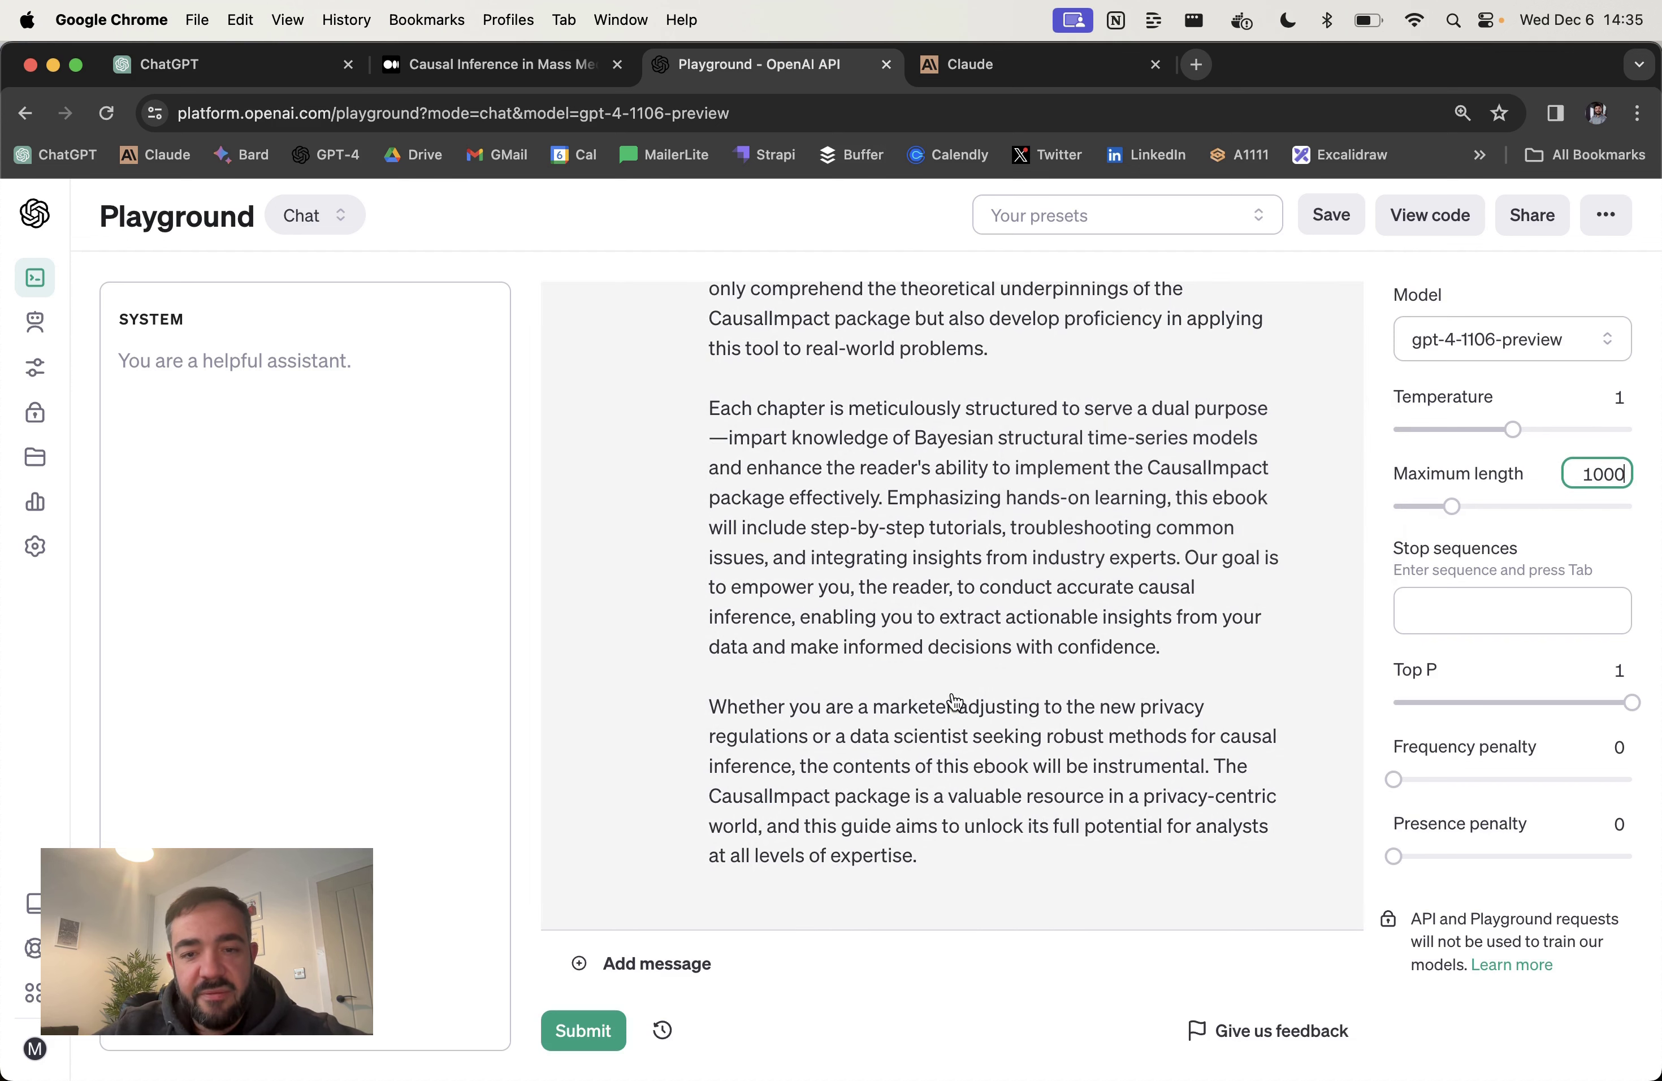
{"action": "left_click", "coordinate": [657, 963]}
{"action": "type", "text": "next section"}
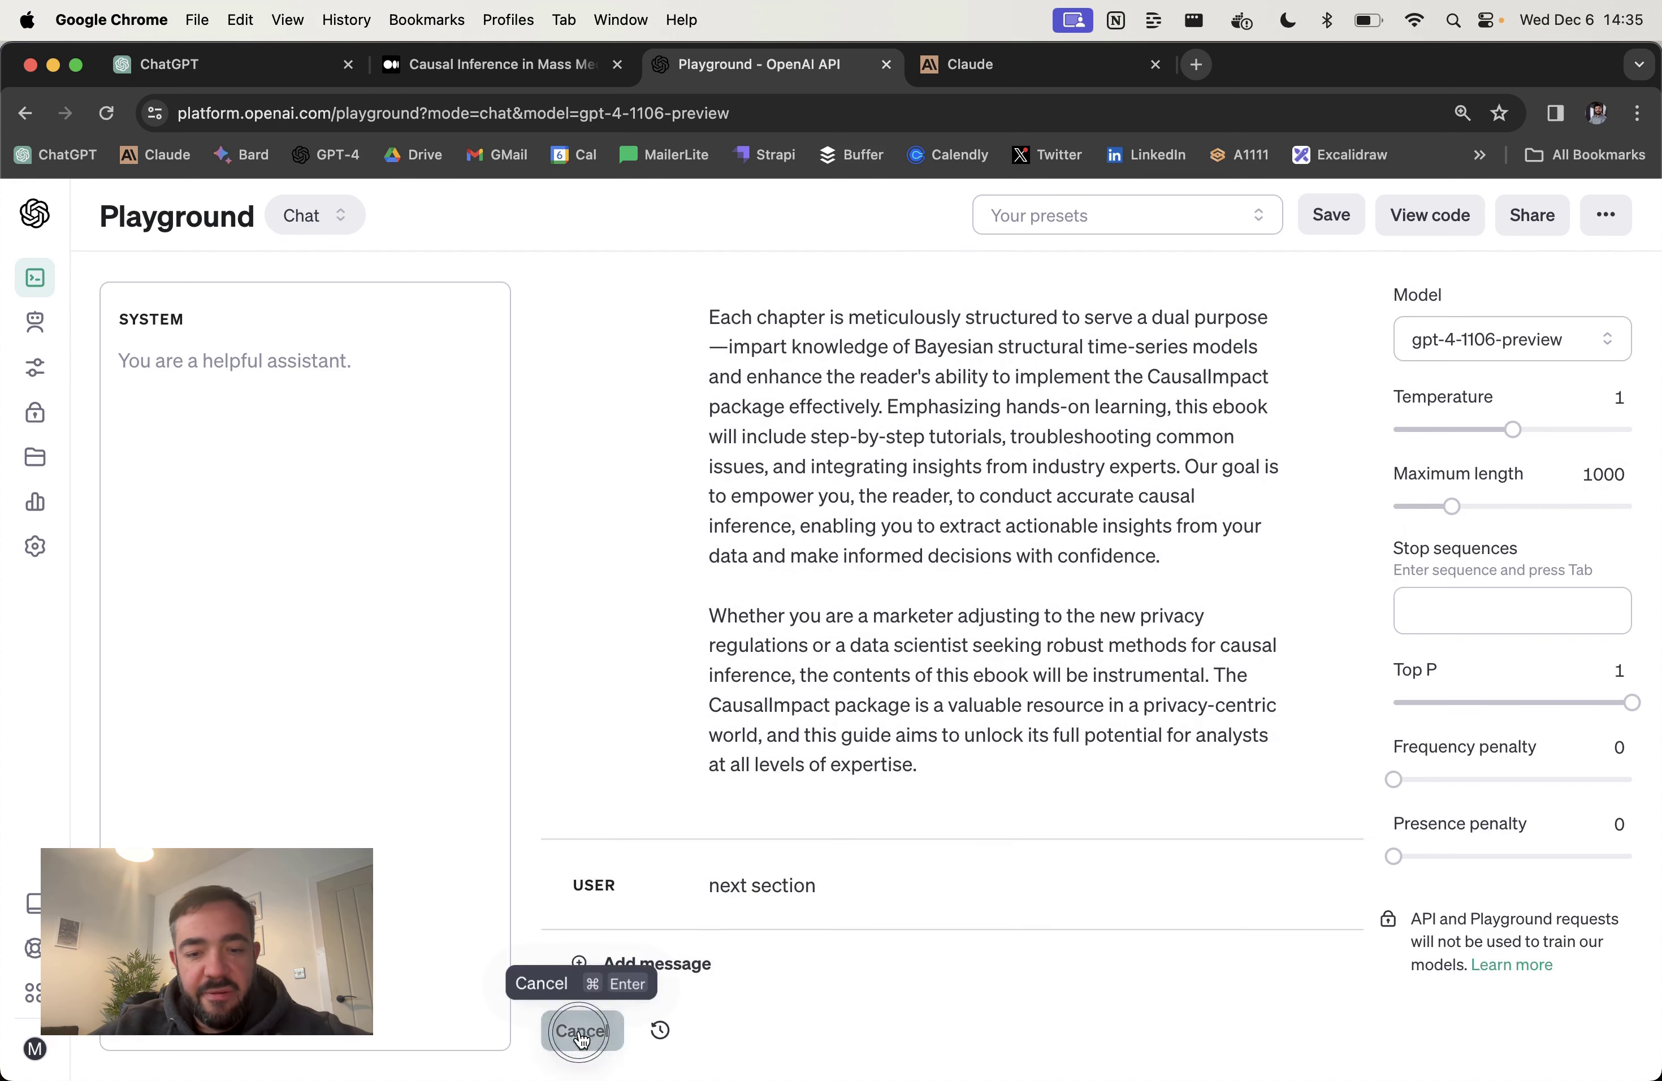
{"action": "left_click", "coordinate": [581, 1029]}
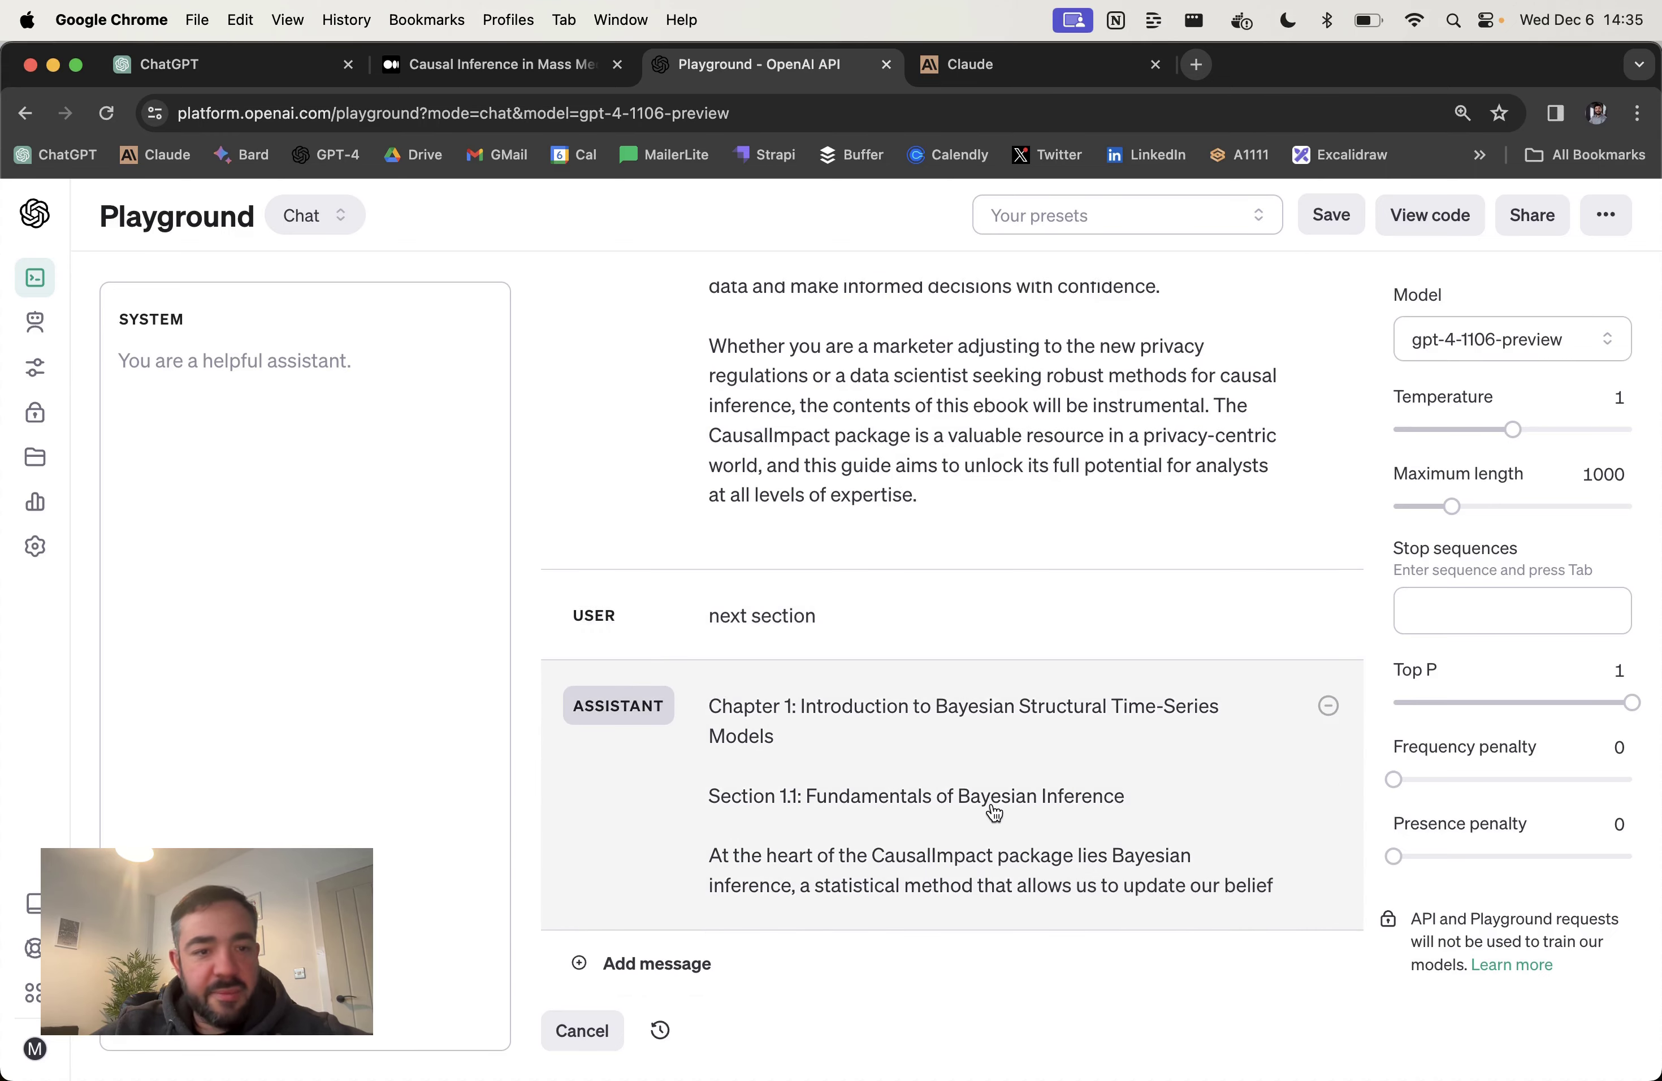
Step: Generate Section 1.1 in the Playground and select its entire text
{"action": "left_click", "coordinate": [303, 363]}
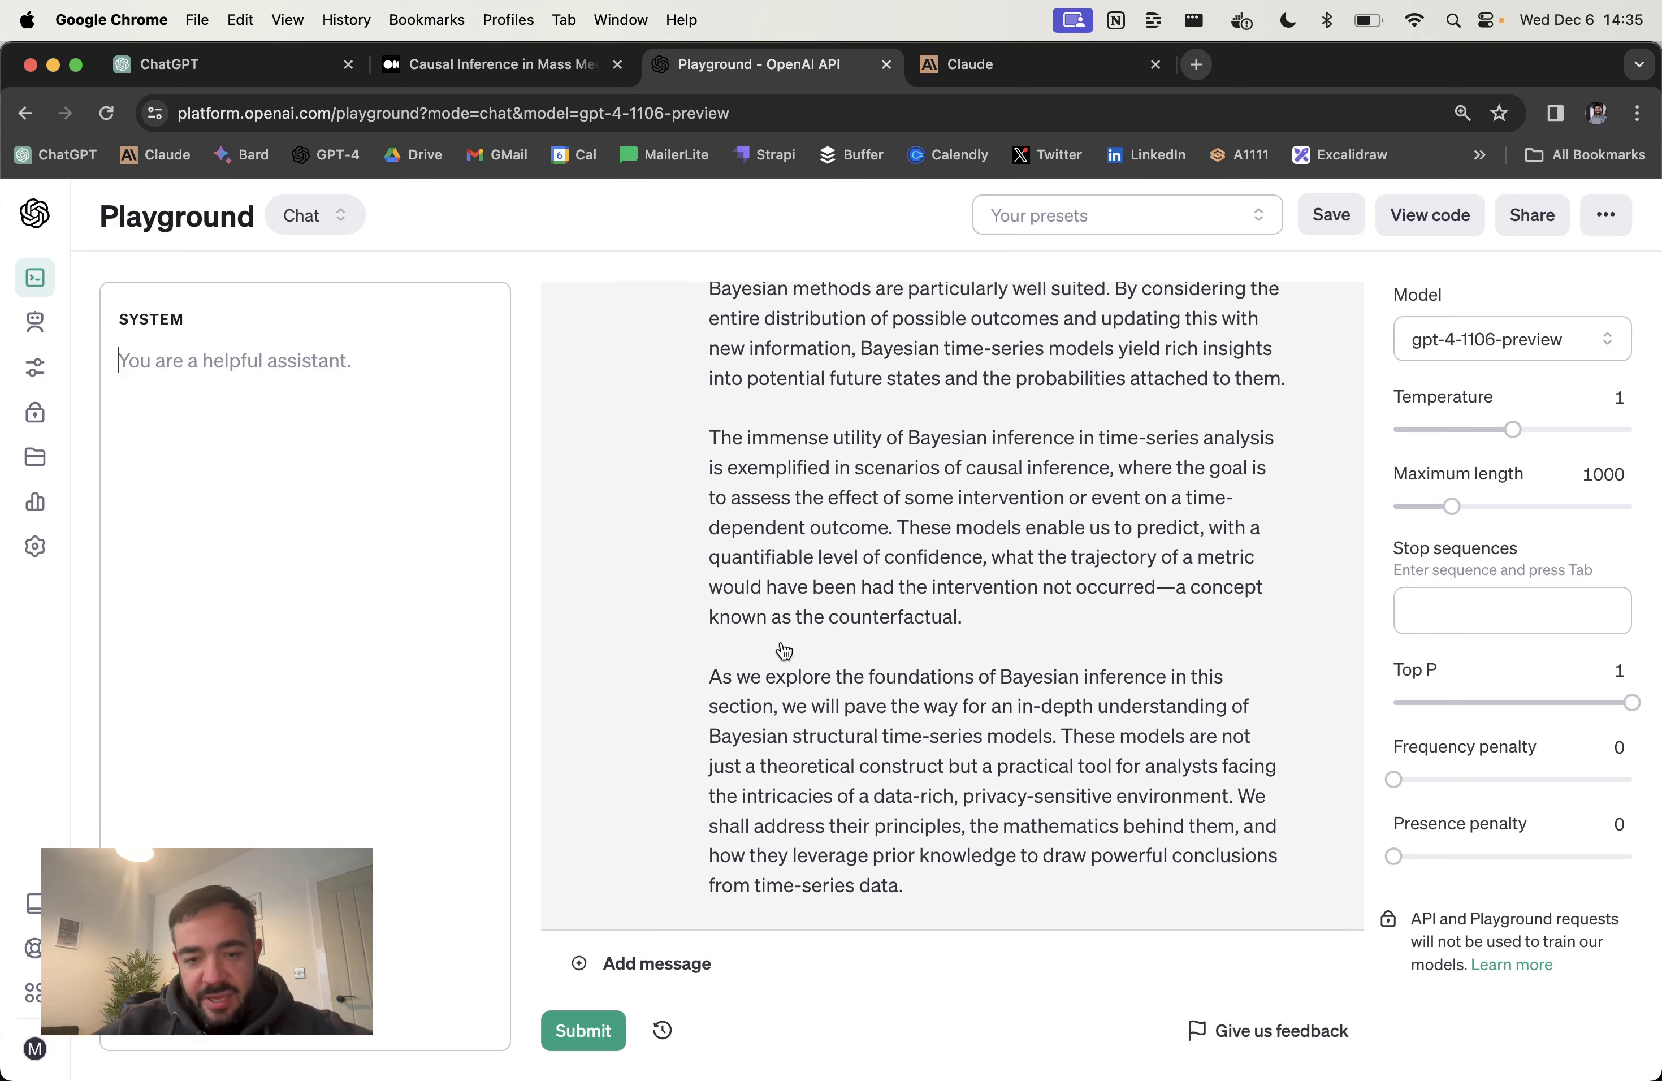
{"action": "scroll", "coordinate": [786, 649], "scroll_direction": "up", "scroll_amount": 10}
{"action": "scroll", "coordinate": [828, 691], "scroll_direction": "down", "scroll_amount": 10}
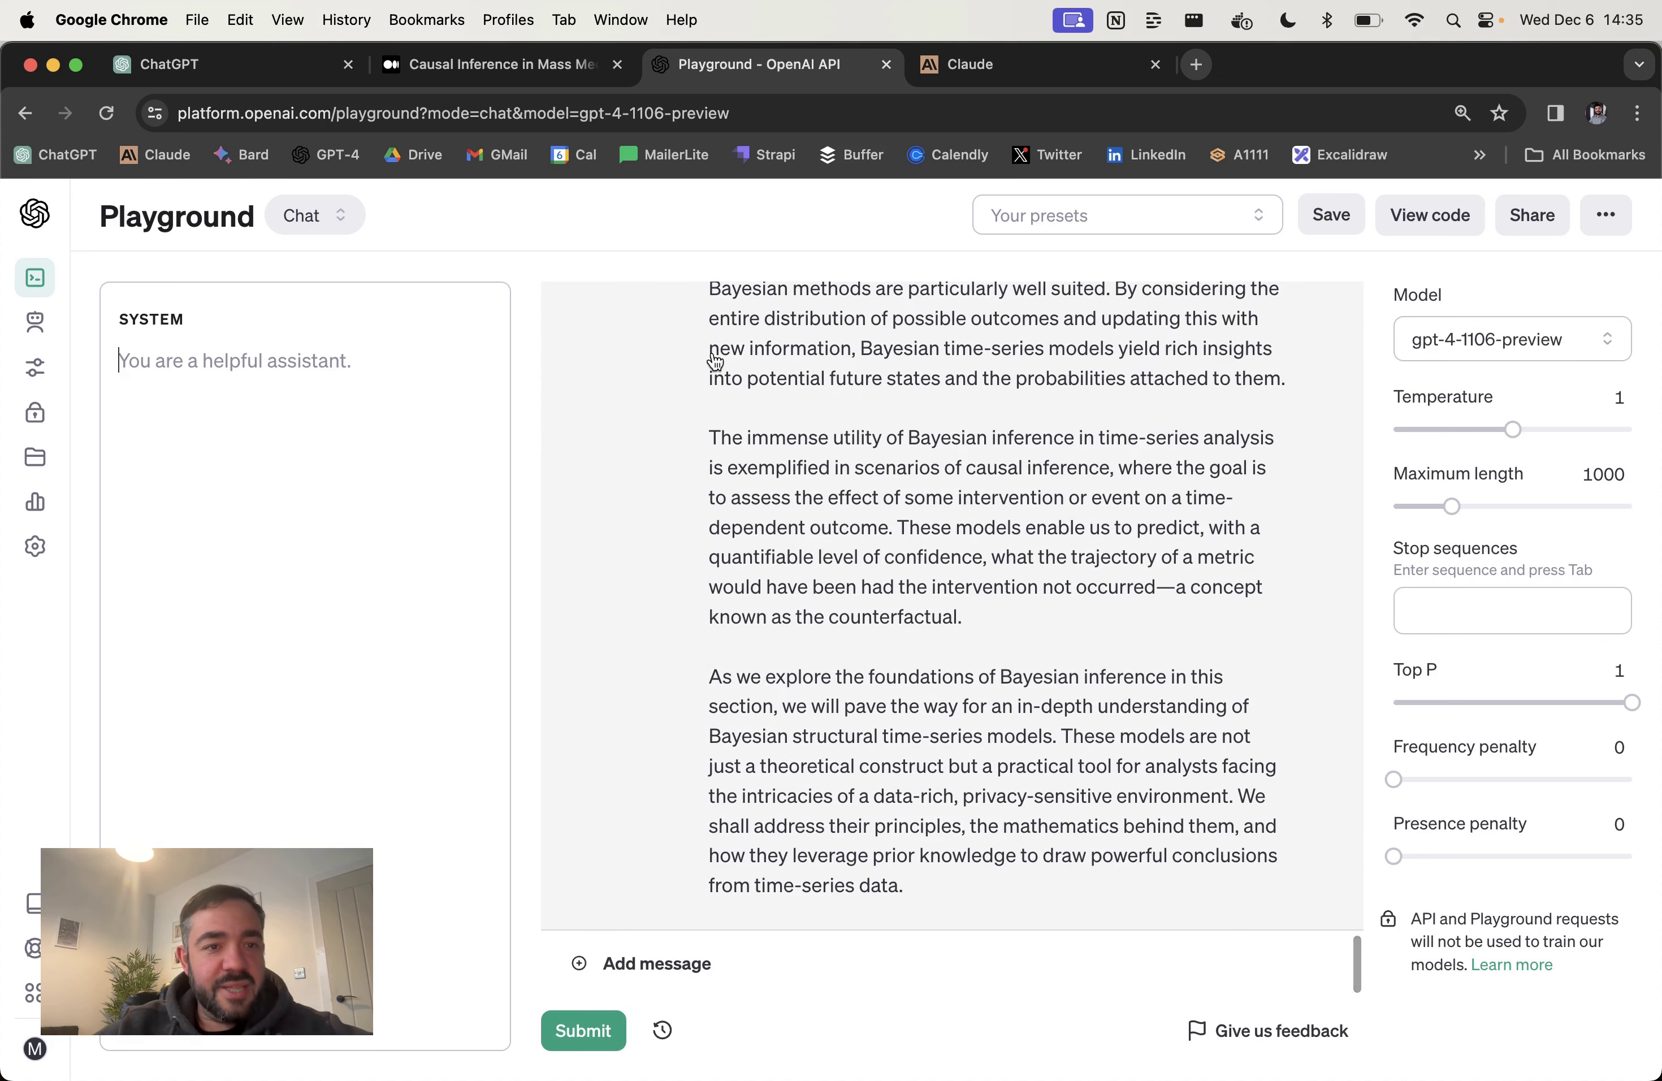
{"action": "scroll", "coordinate": [824, 471], "scroll_direction": "up", "scroll_amount": 7}
{"action": "left_click", "coordinate": [877, 715]}
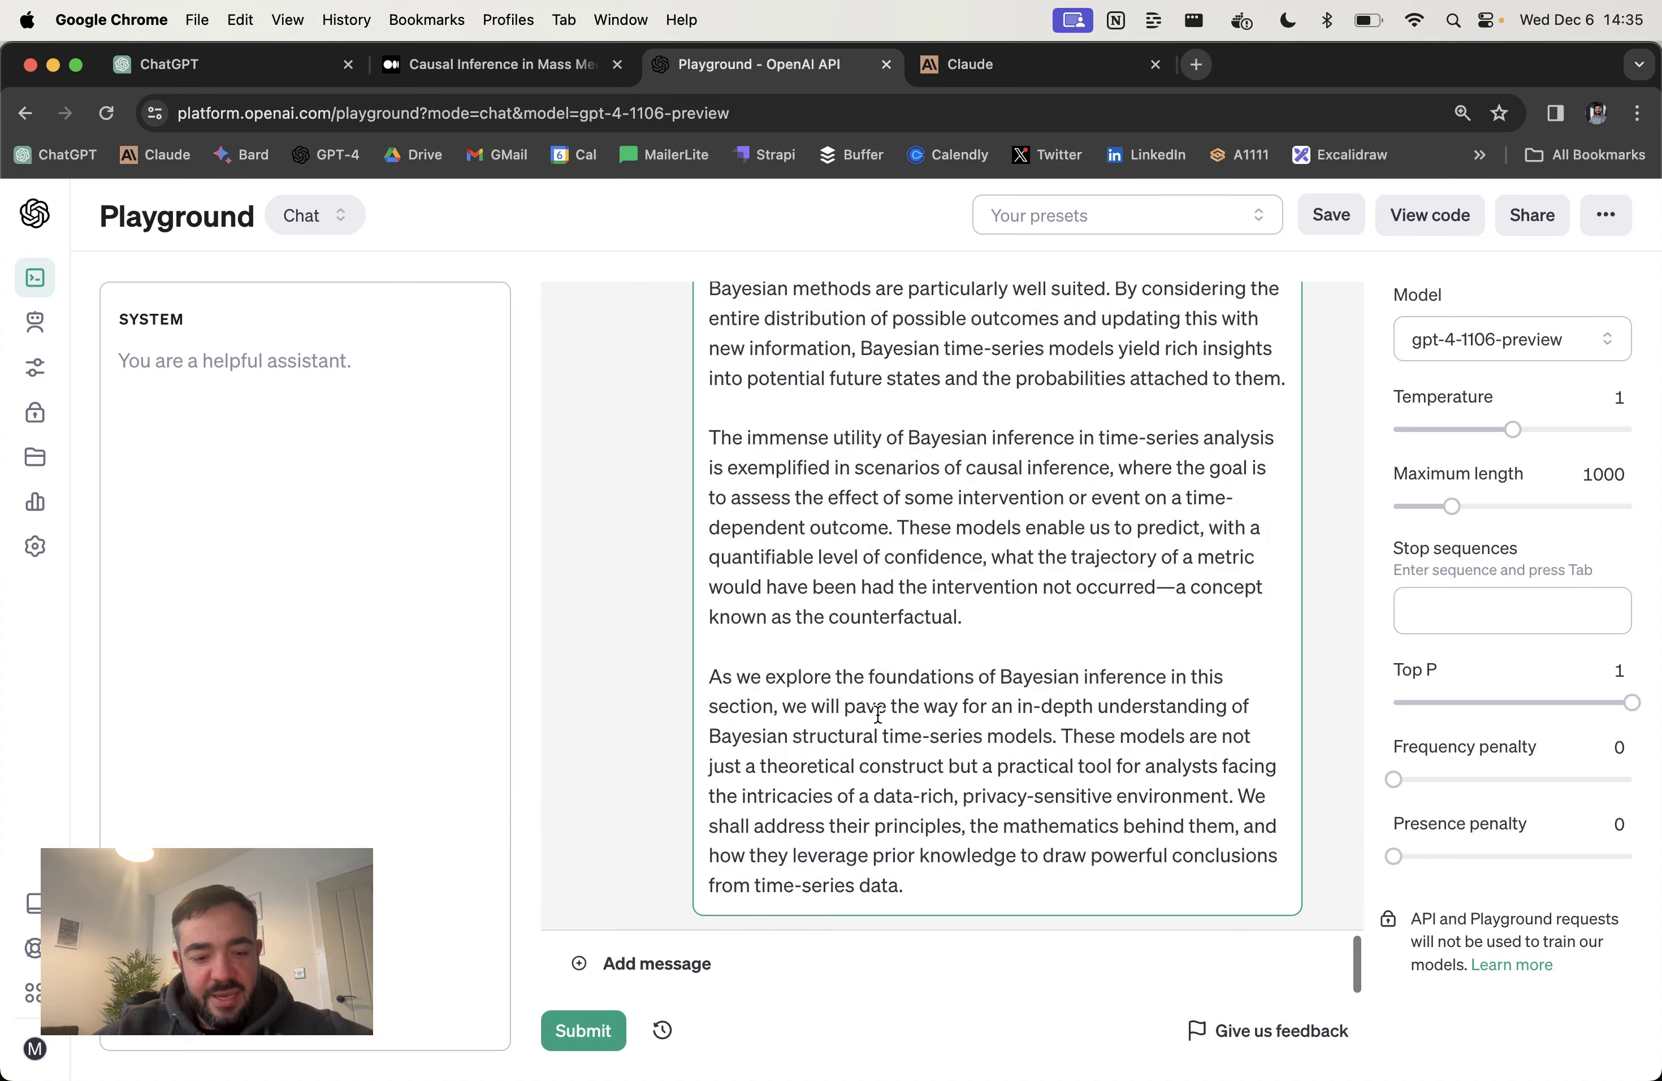
{"action": "key", "text": "super+a"}
Step: Paste Section 1.1 into wordcounter.net (288 words, 1,984 characters), then return to the Playground
{"action": "left_click", "coordinate": [1198, 63]}
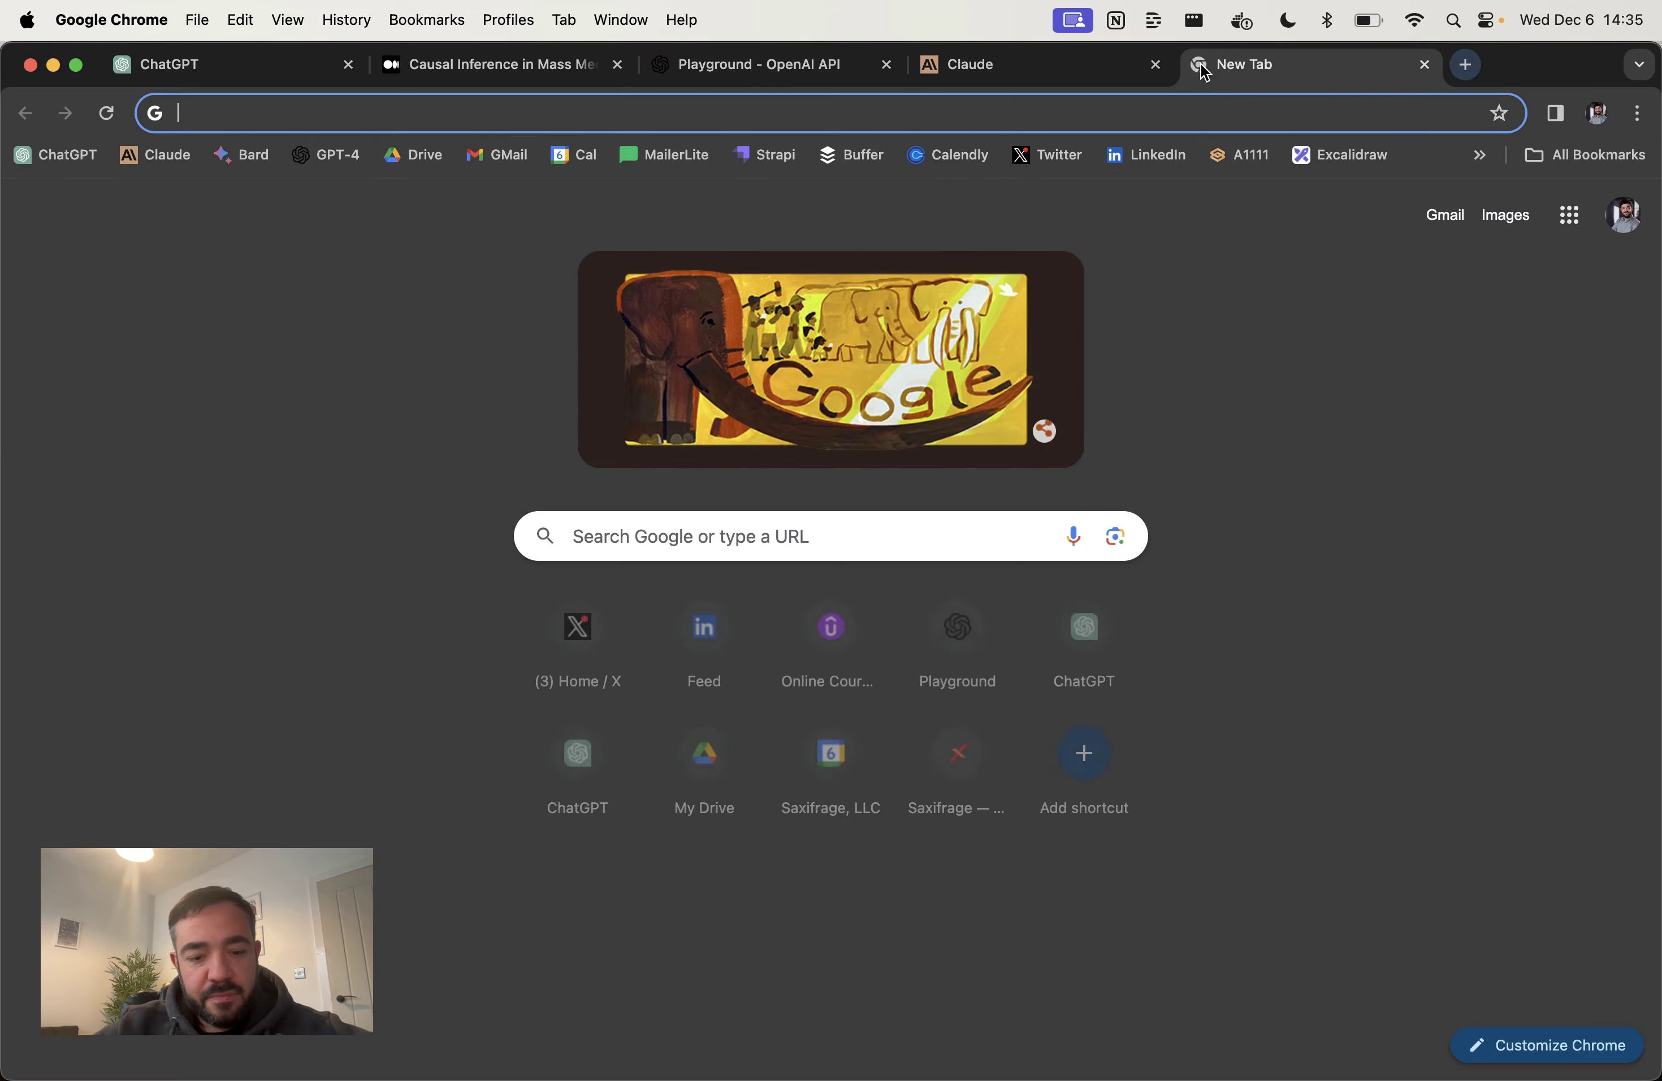
{"action": "type", "text": "wordcounter.net"}
{"action": "key", "text": "Return"}
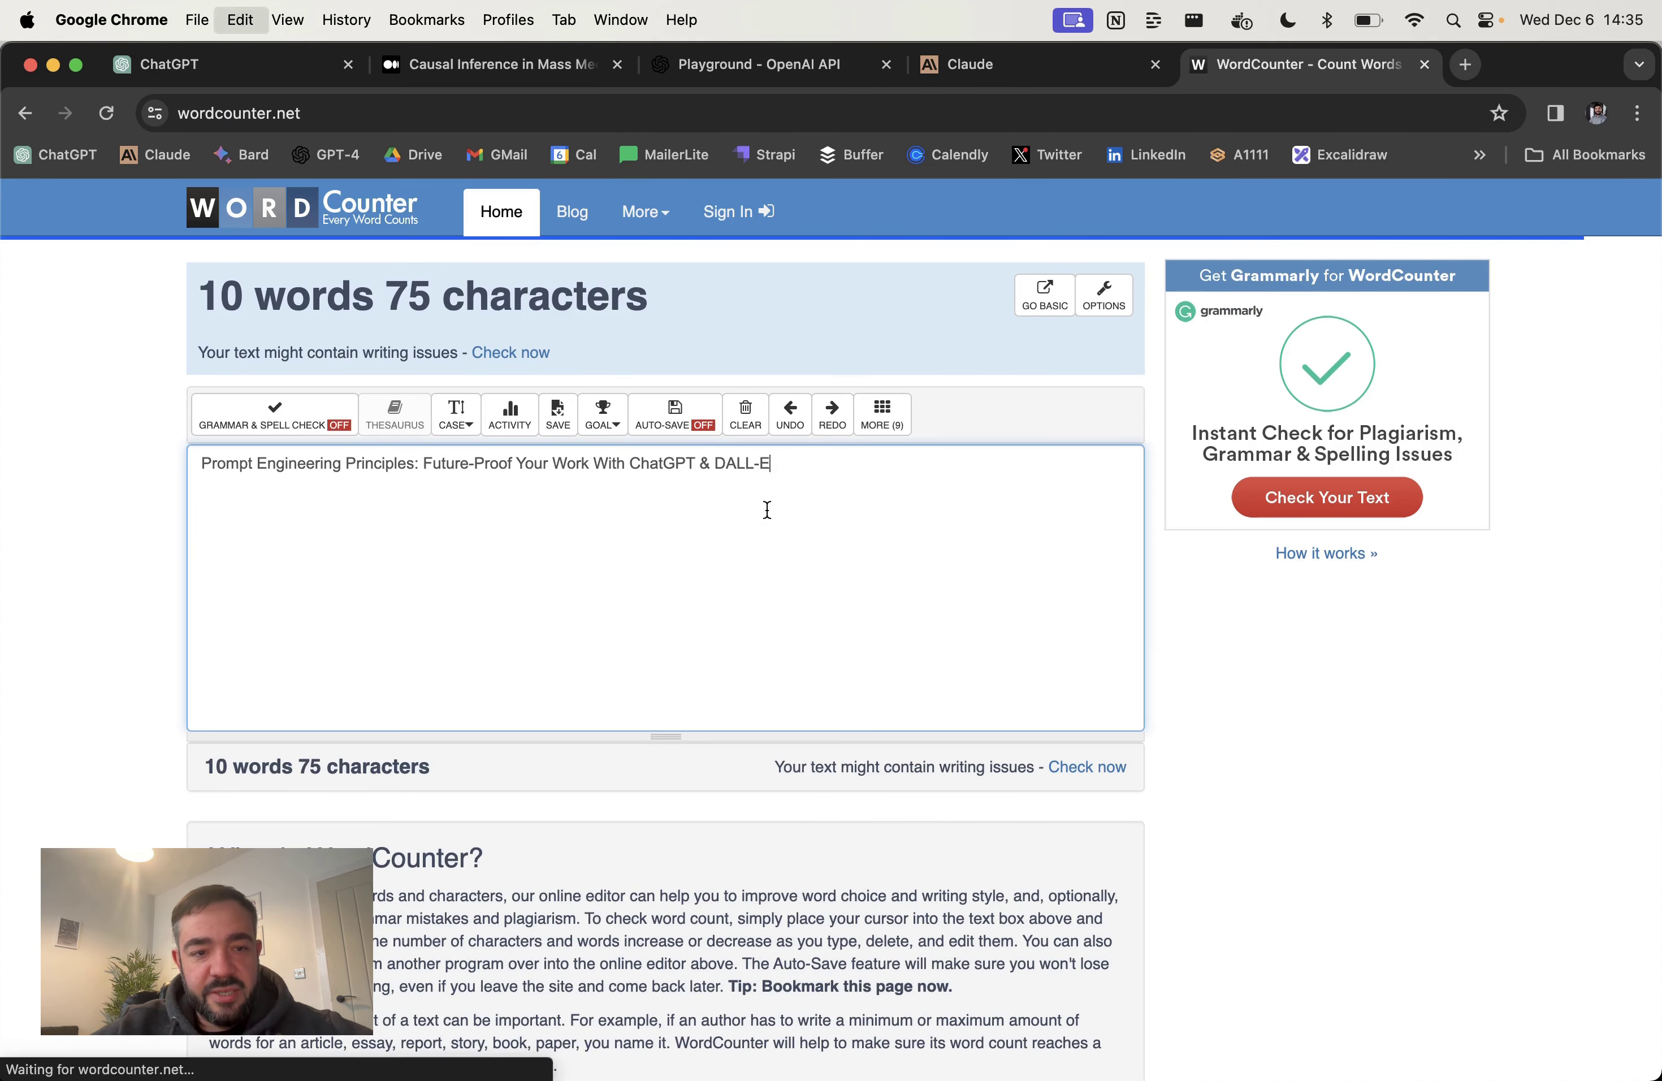
{"action": "key", "text": "super+v"}
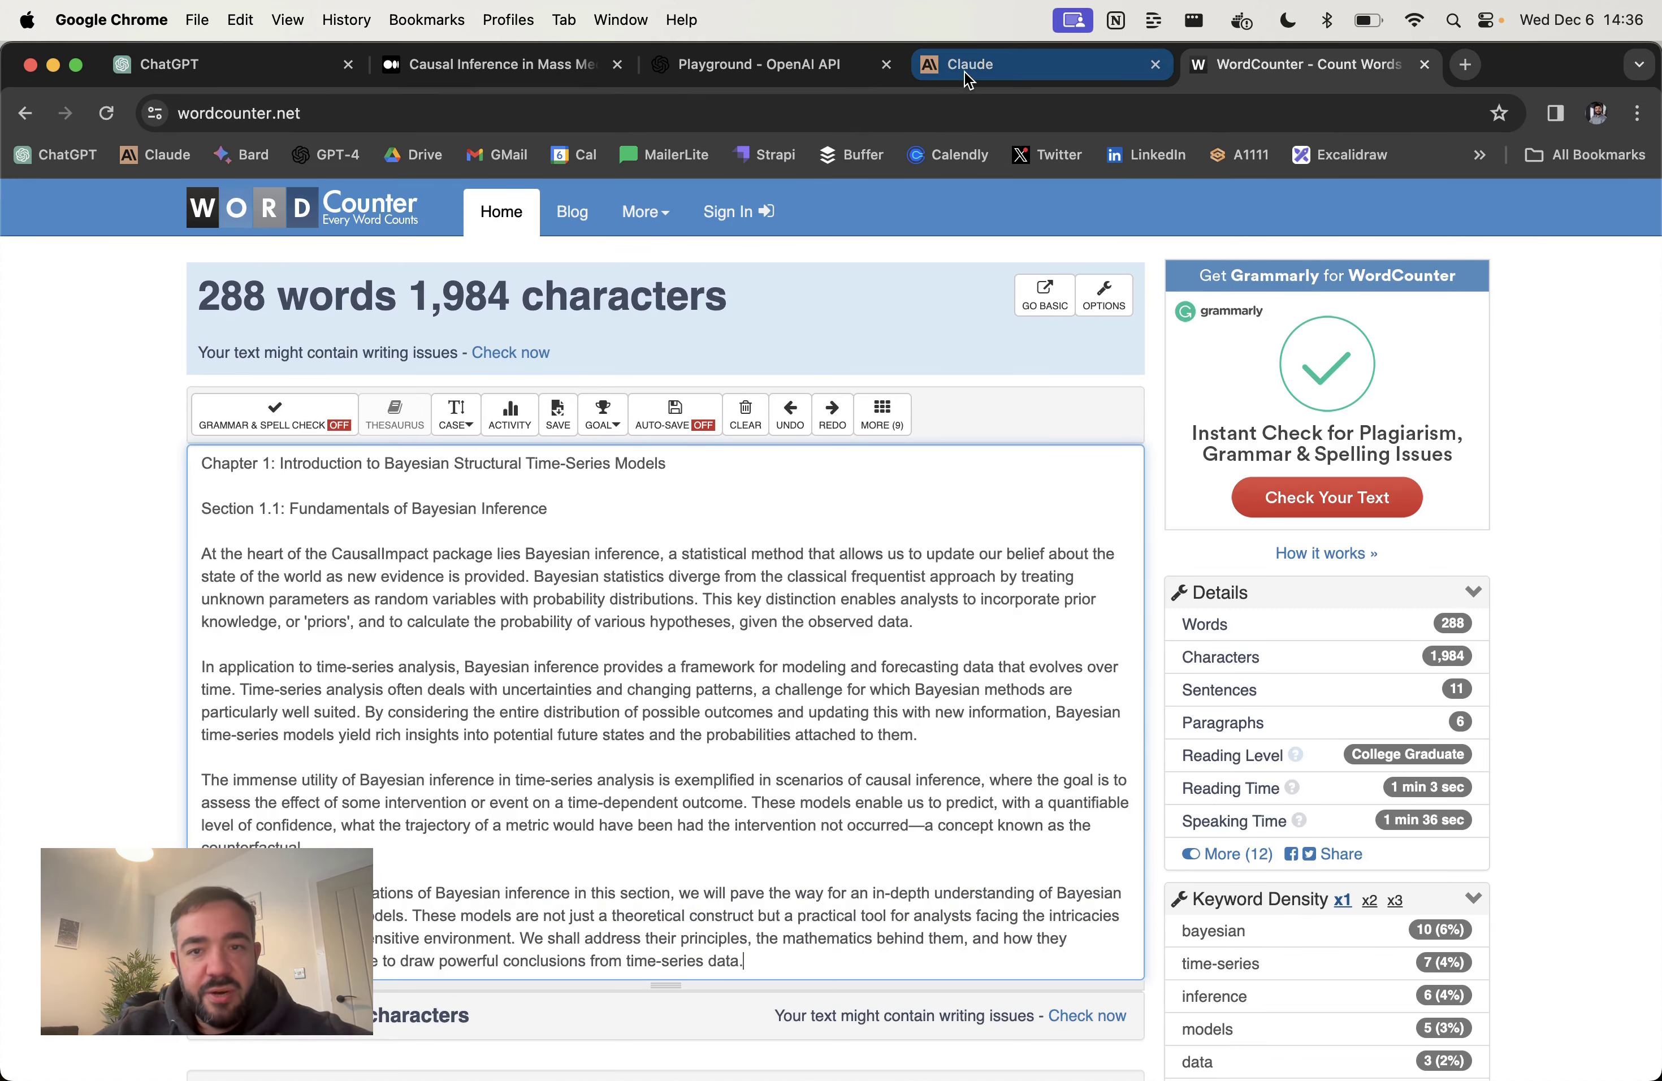
{"action": "left_click", "coordinate": [800, 60]}
{"action": "scroll", "coordinate": [904, 586], "scroll_direction": "up", "scroll_amount": 10}
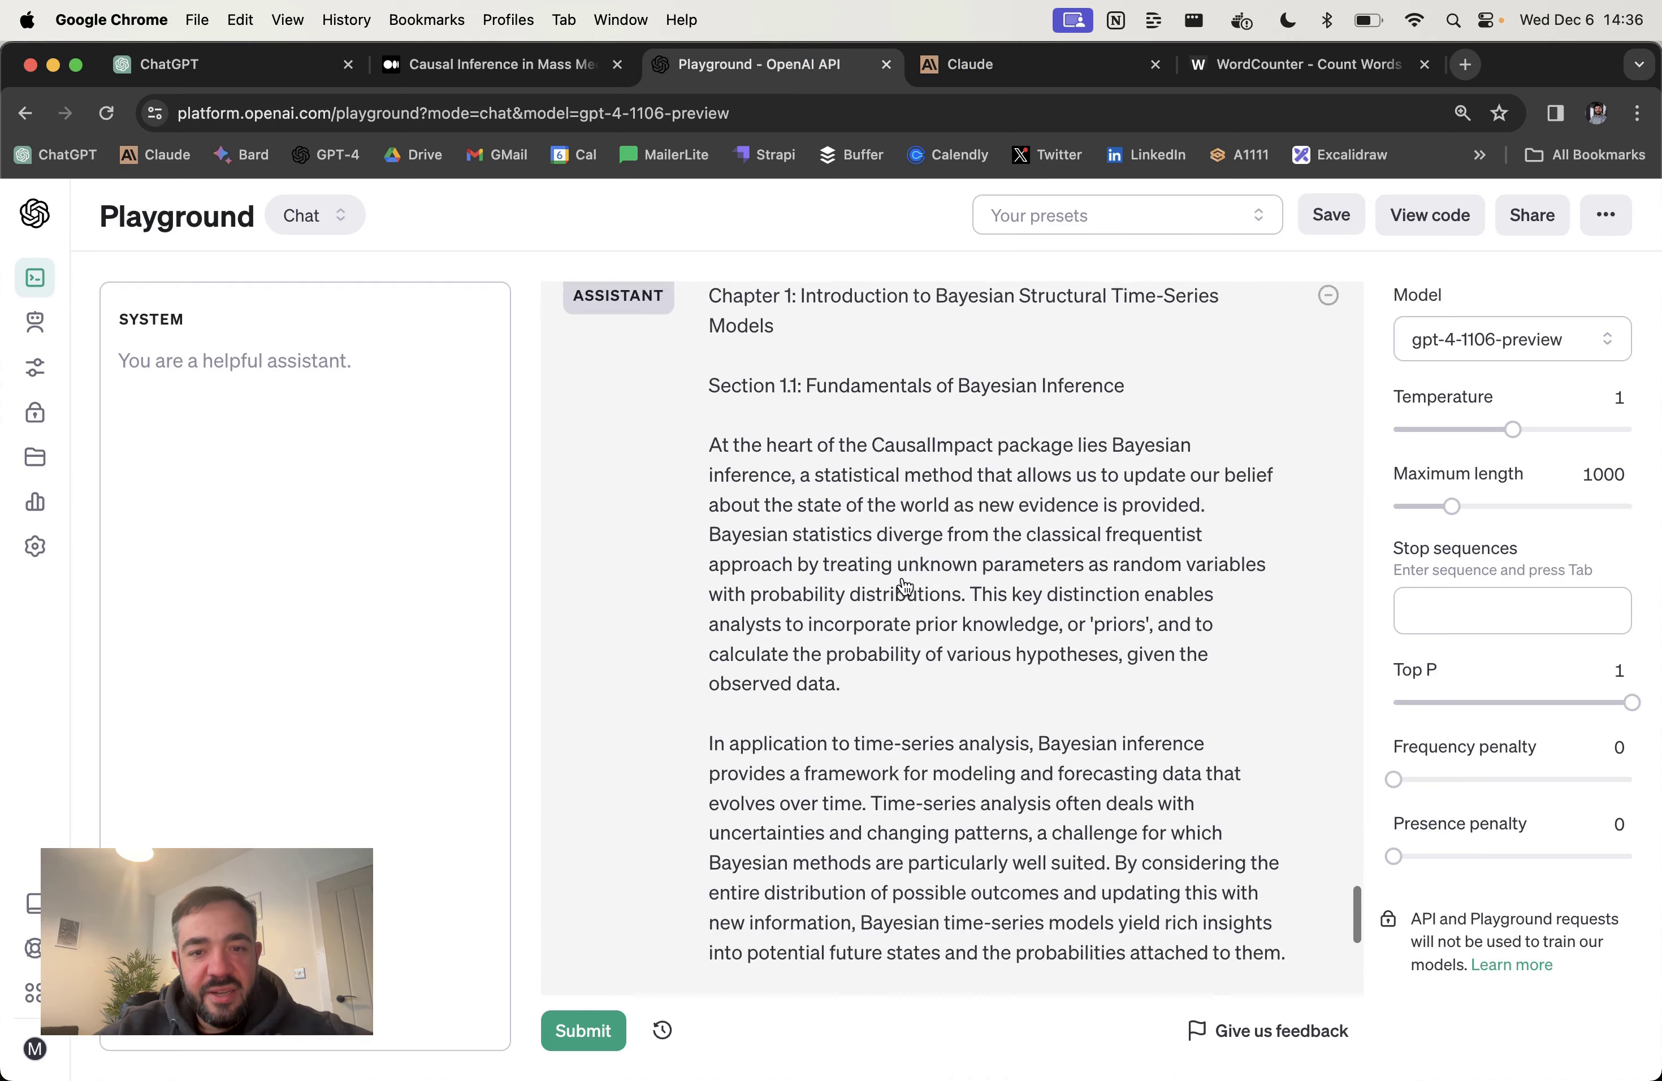
{"action": "scroll", "coordinate": [906, 533], "scroll_direction": "up", "scroll_amount": 3}
{"action": "scroll", "coordinate": [857, 326], "scroll_direction": "up", "scroll_amount": 10}
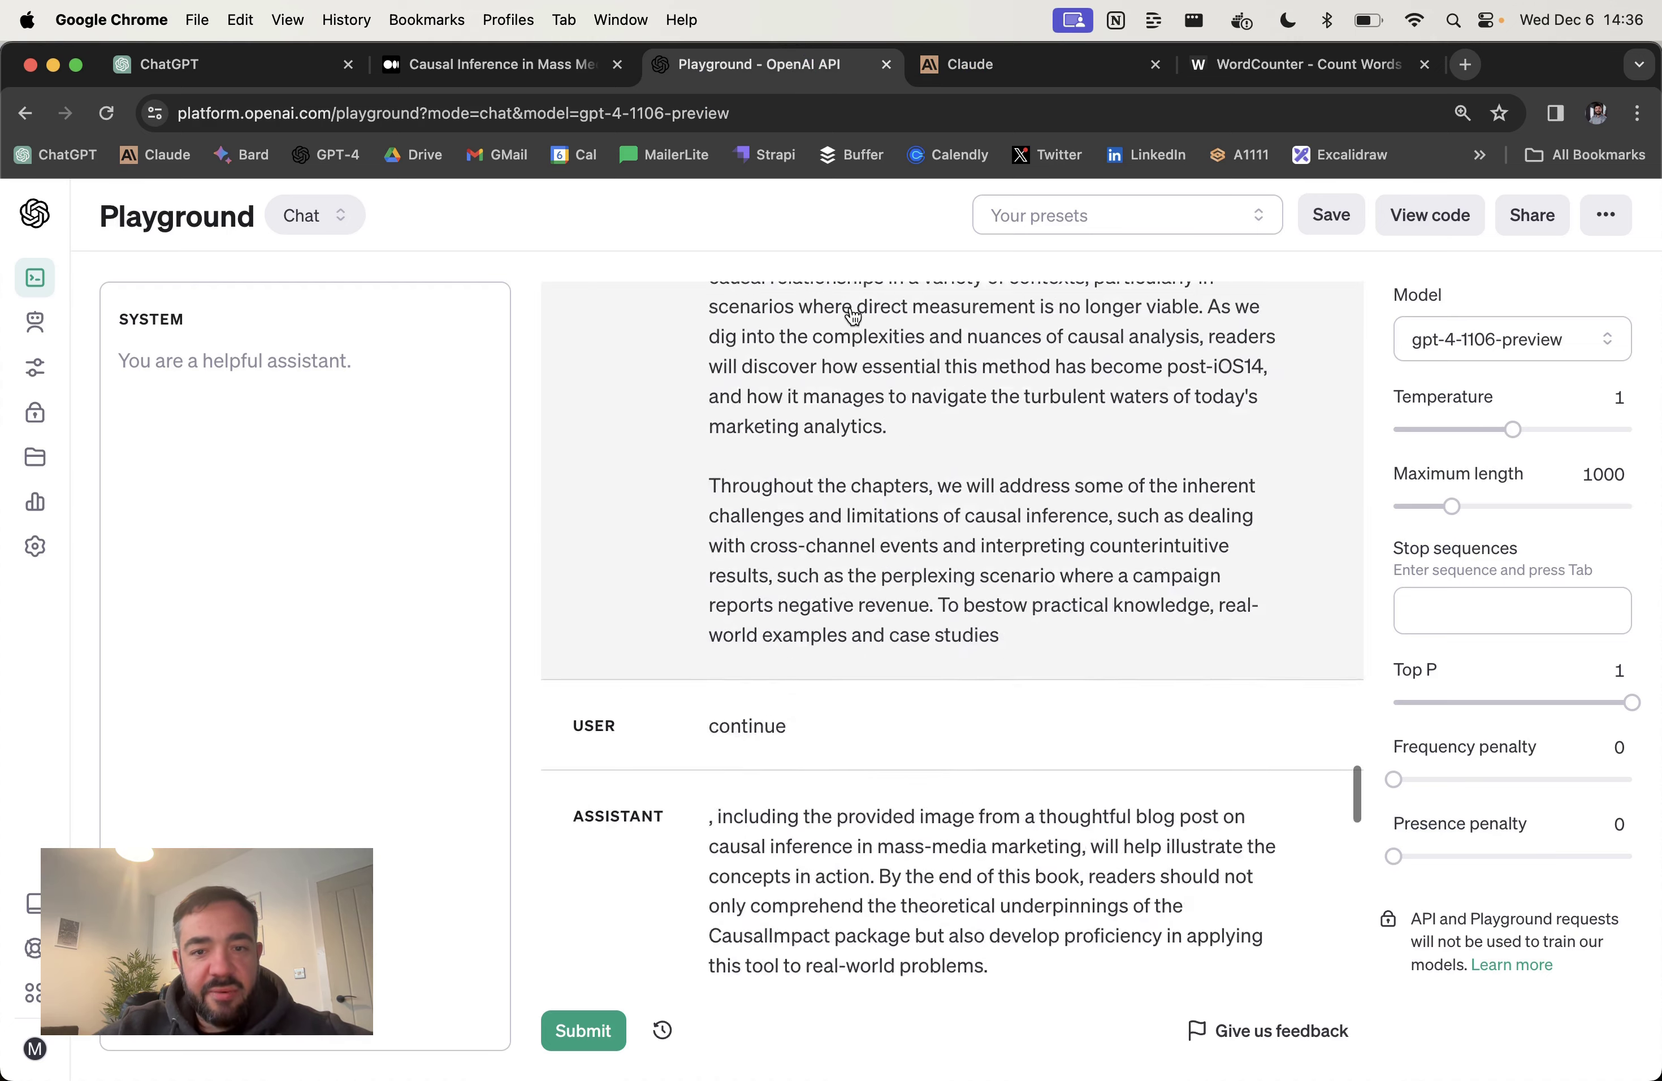
{"action": "scroll", "coordinate": [852, 316], "scroll_direction": "up", "scroll_amount": 15}
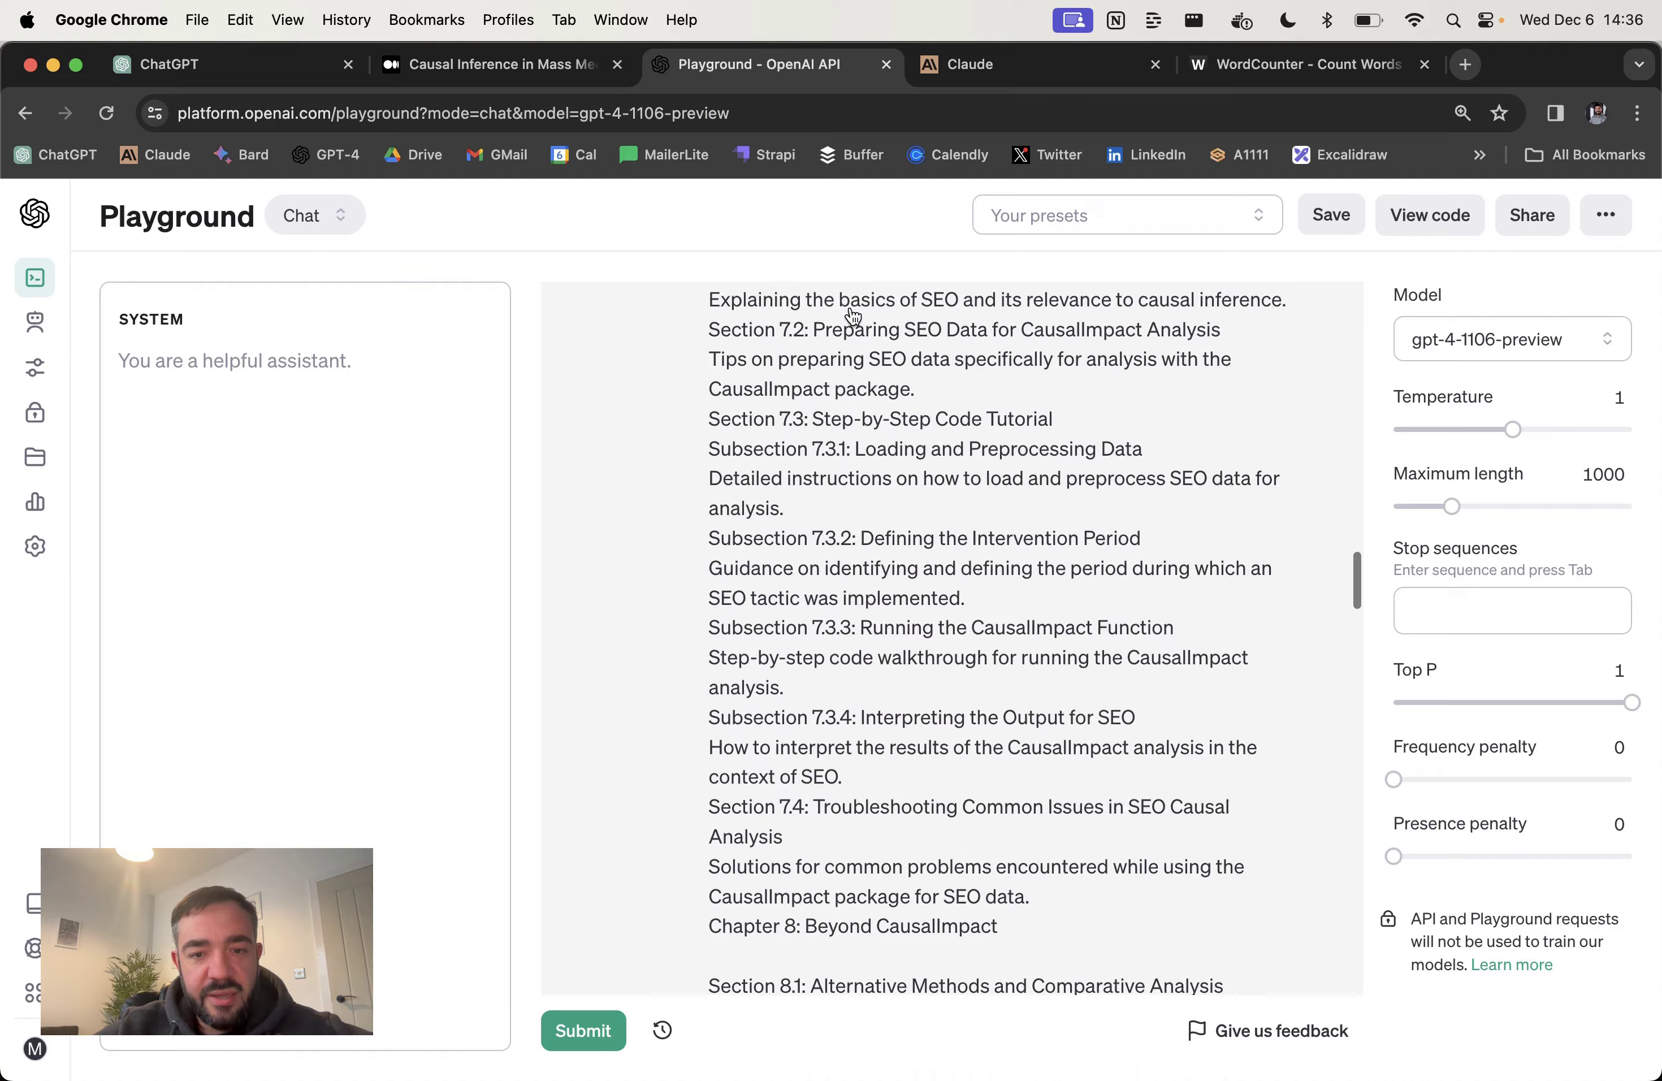
{"action": "scroll", "coordinate": [852, 317], "scroll_direction": "up", "scroll_amount": 20}
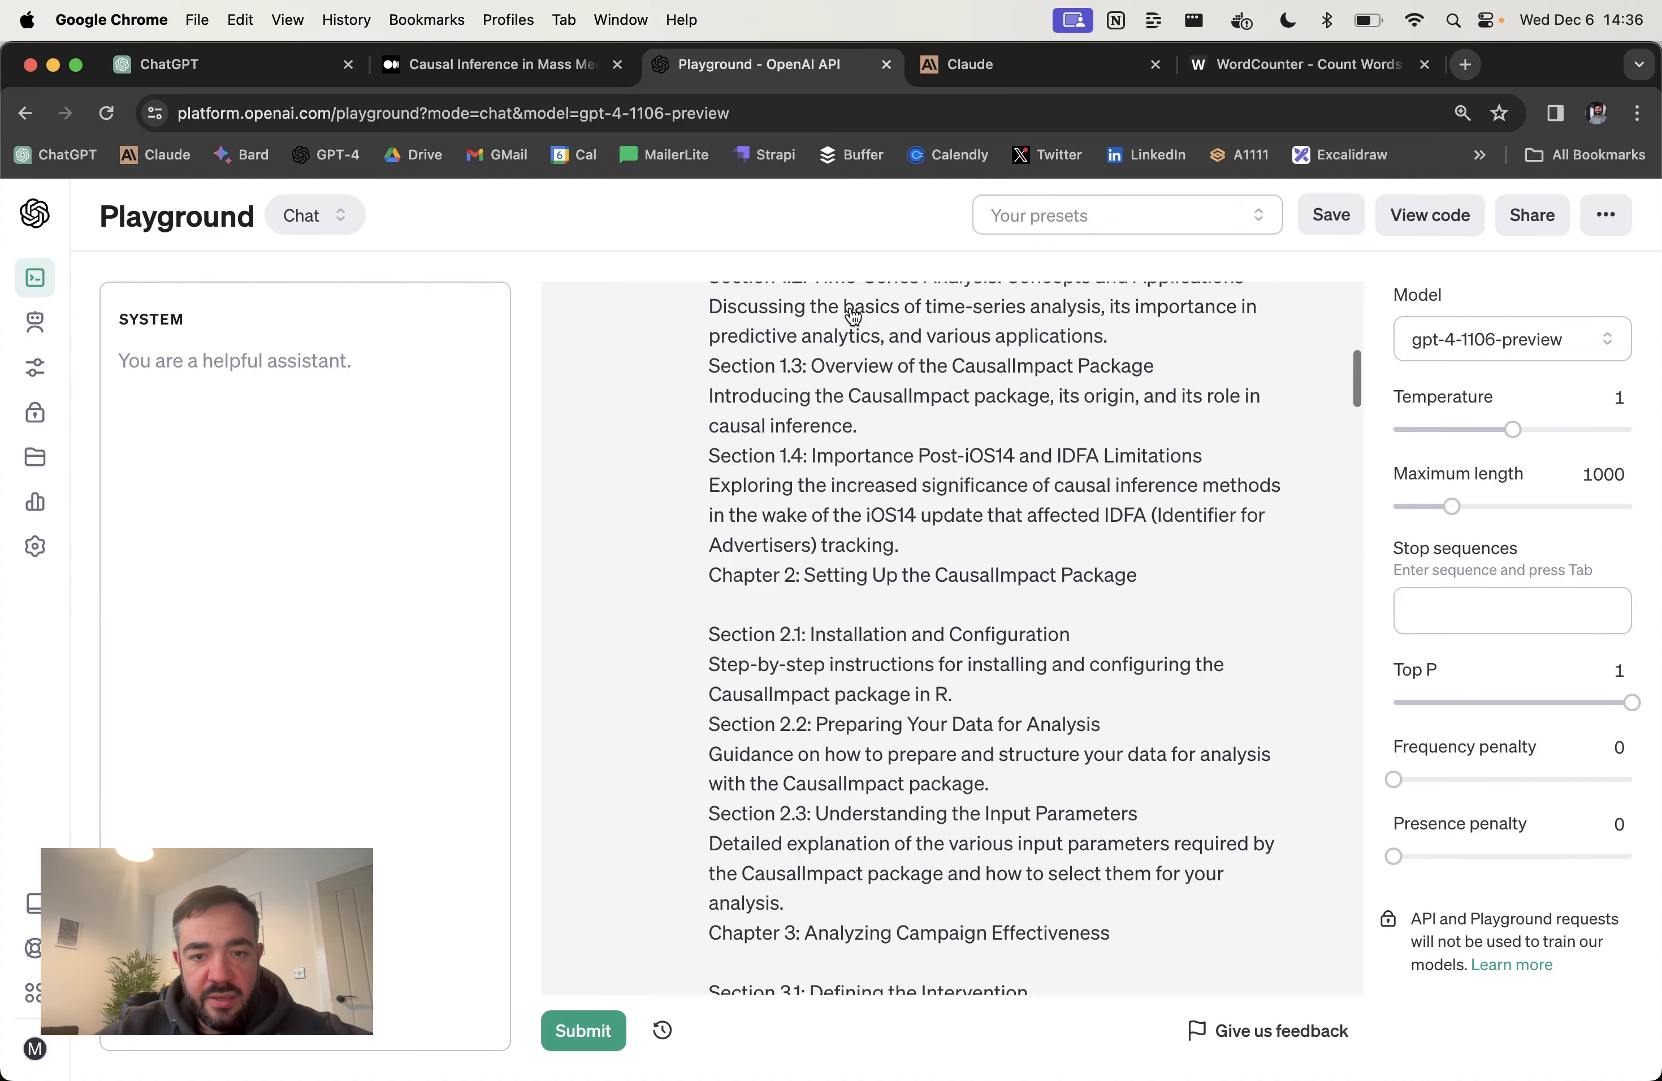
{"action": "scroll", "coordinate": [853, 317], "scroll_direction": "up", "scroll_amount": 5}
{"action": "scroll", "coordinate": [852, 317], "scroll_direction": "down", "scroll_amount": 12}
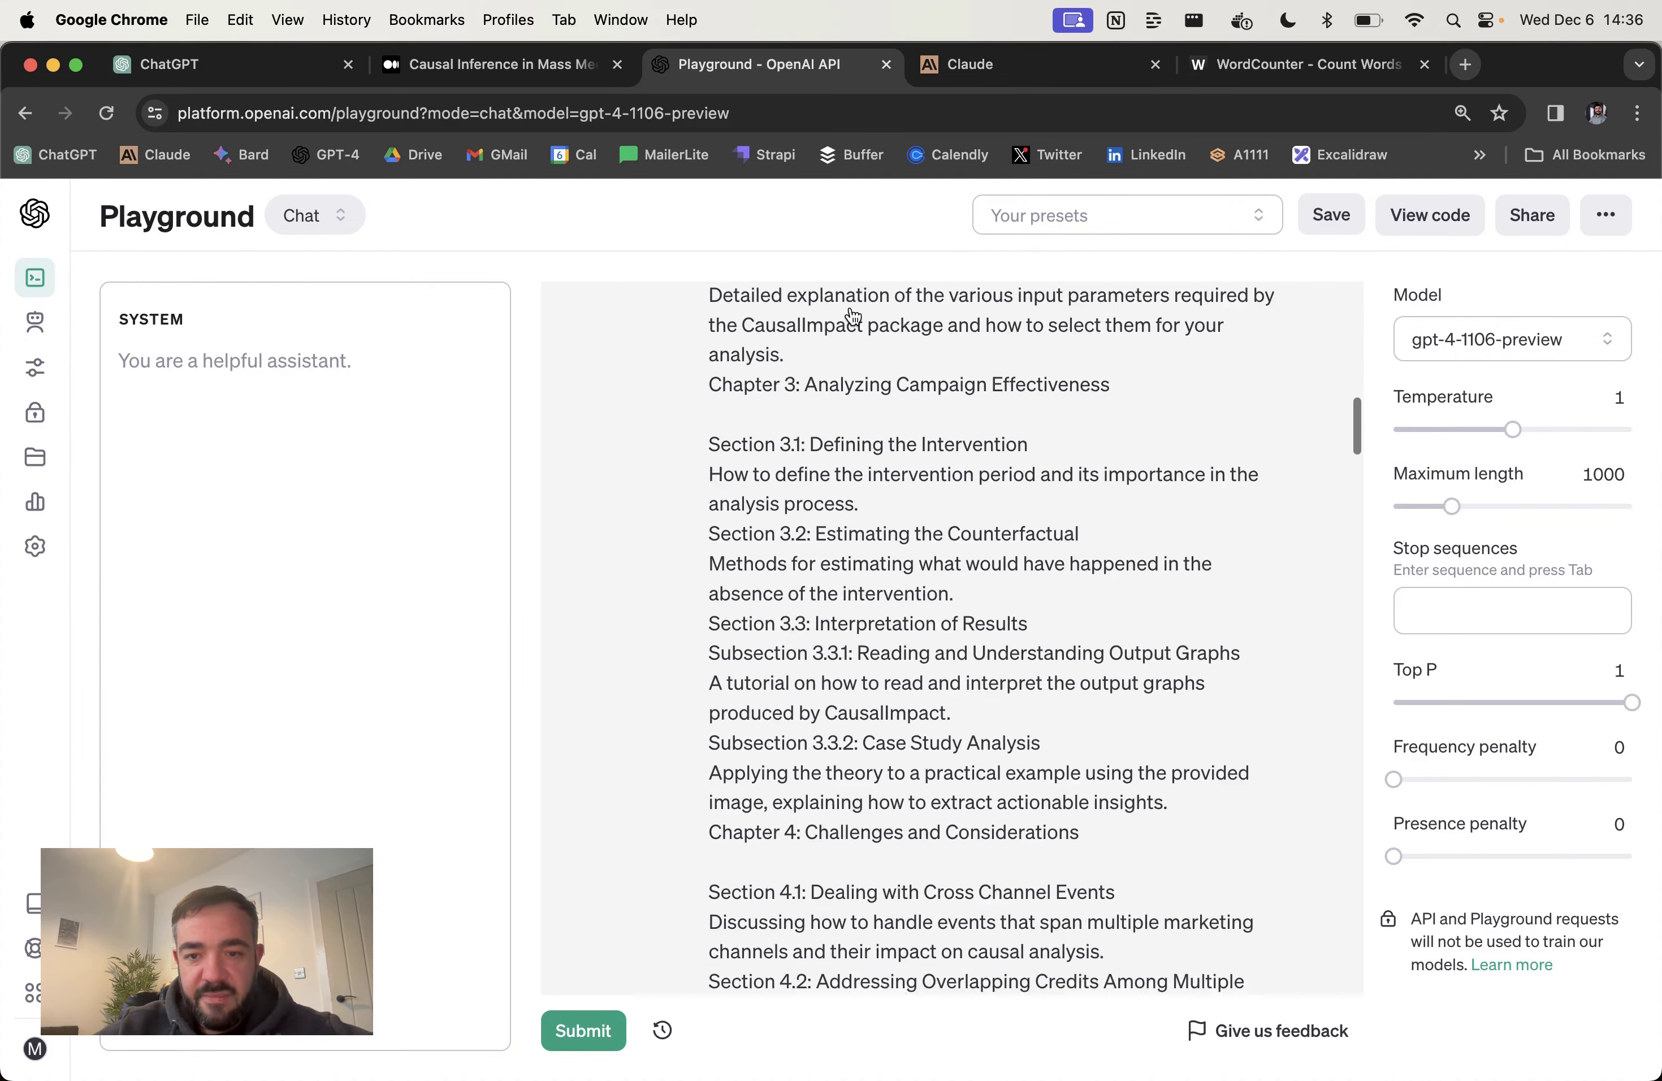
{"action": "scroll", "coordinate": [853, 317], "scroll_direction": "down", "scroll_amount": 15}
{"action": "mouse_move", "coordinate": [363, 1028]}
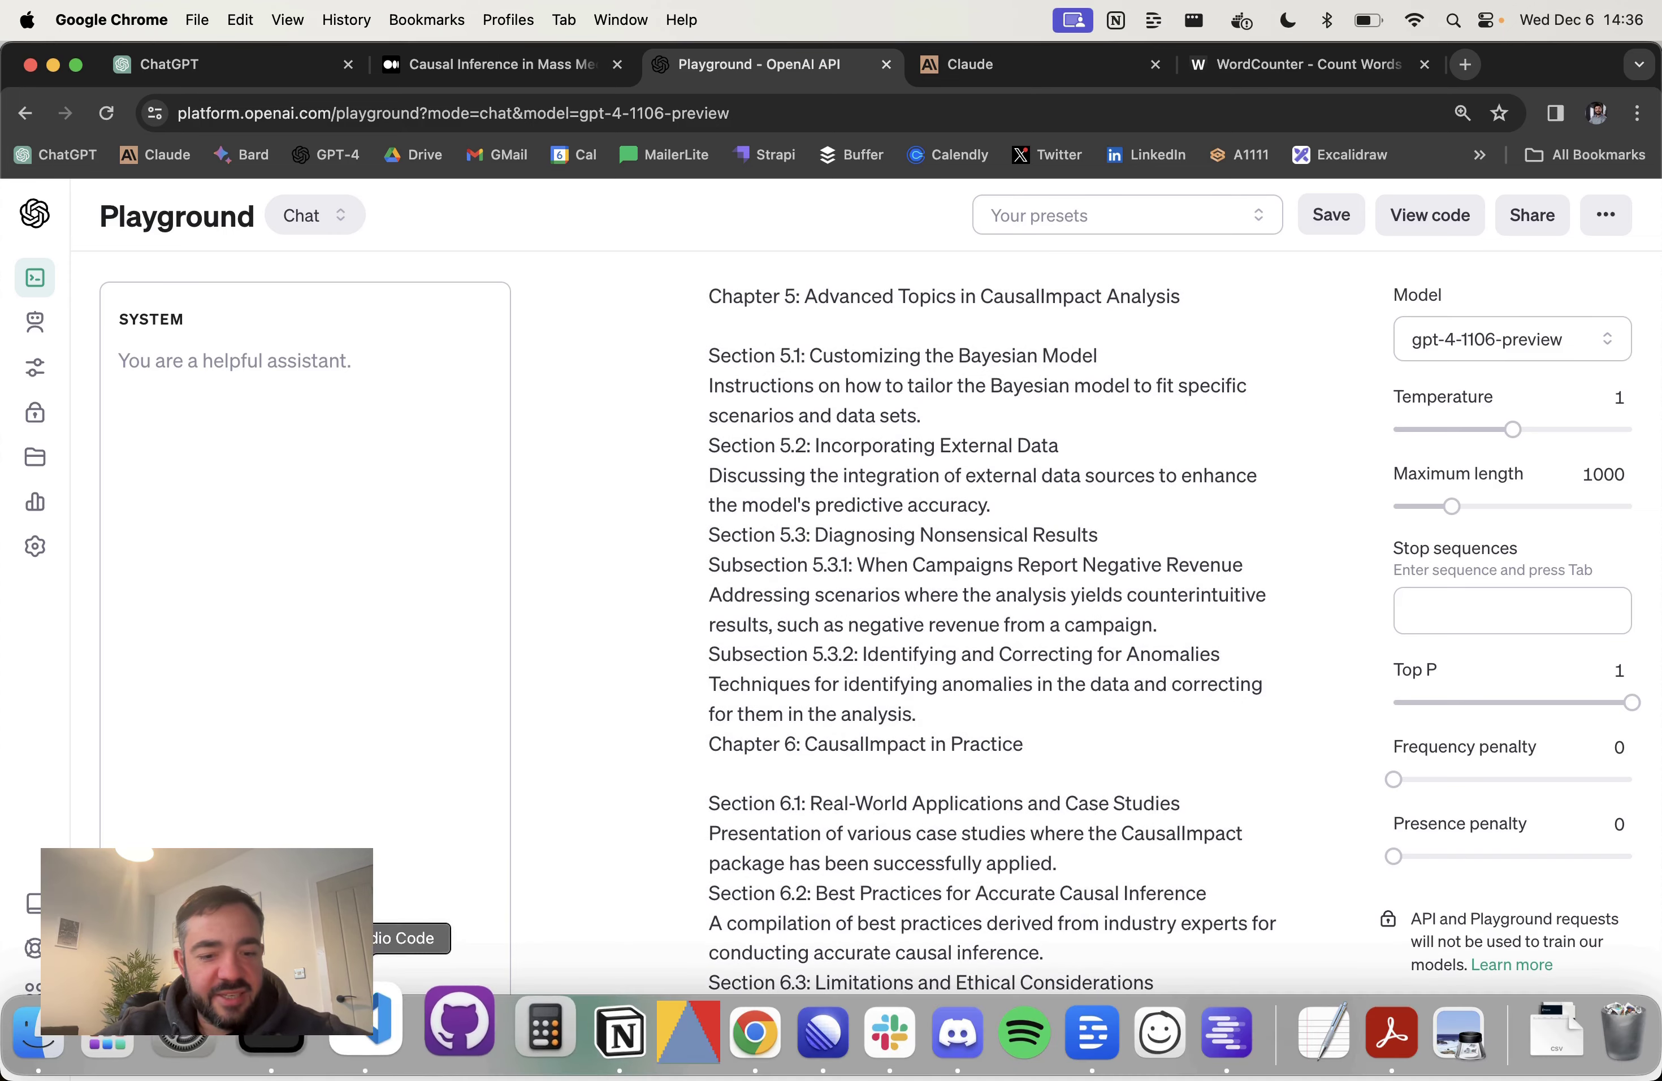
Step: Enter 25 × in Calculator to start the ebook word-count estimate
{"action": "left_click", "coordinate": [544, 1028]}
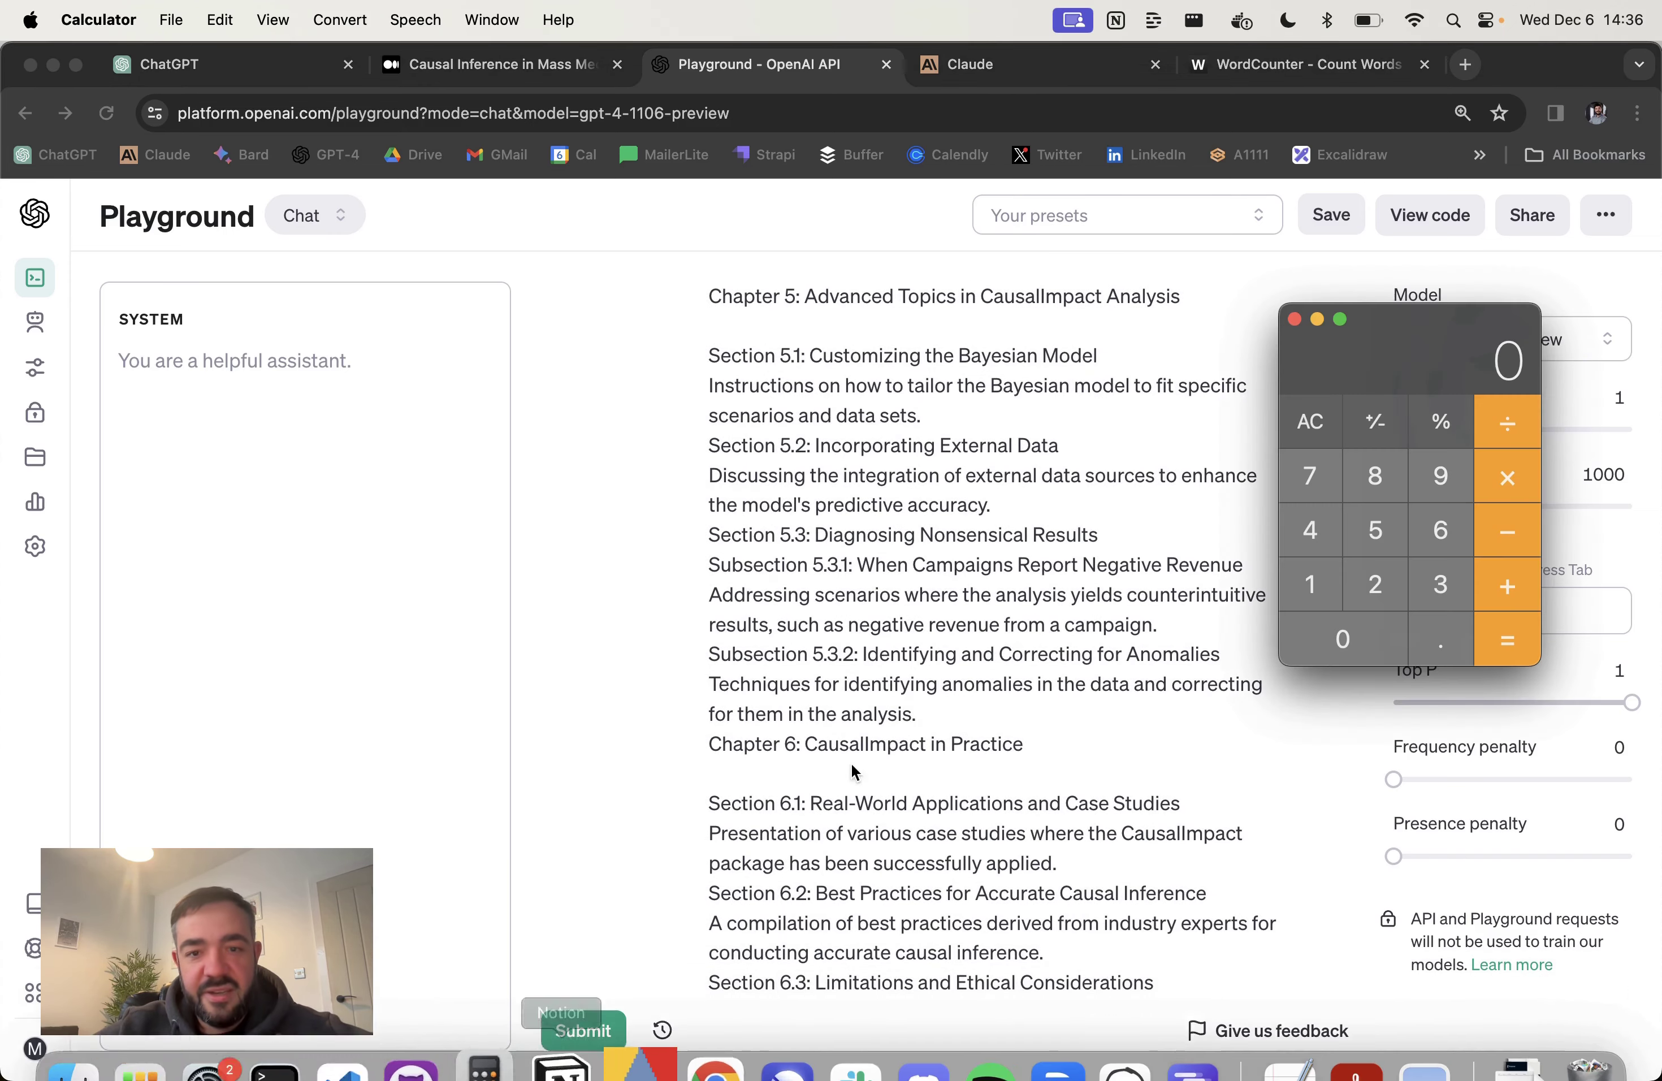
{"action": "left_click", "coordinate": [1381, 583]}
{"action": "left_click", "coordinate": [1376, 529]}
{"action": "left_click", "coordinate": [1506, 477]}
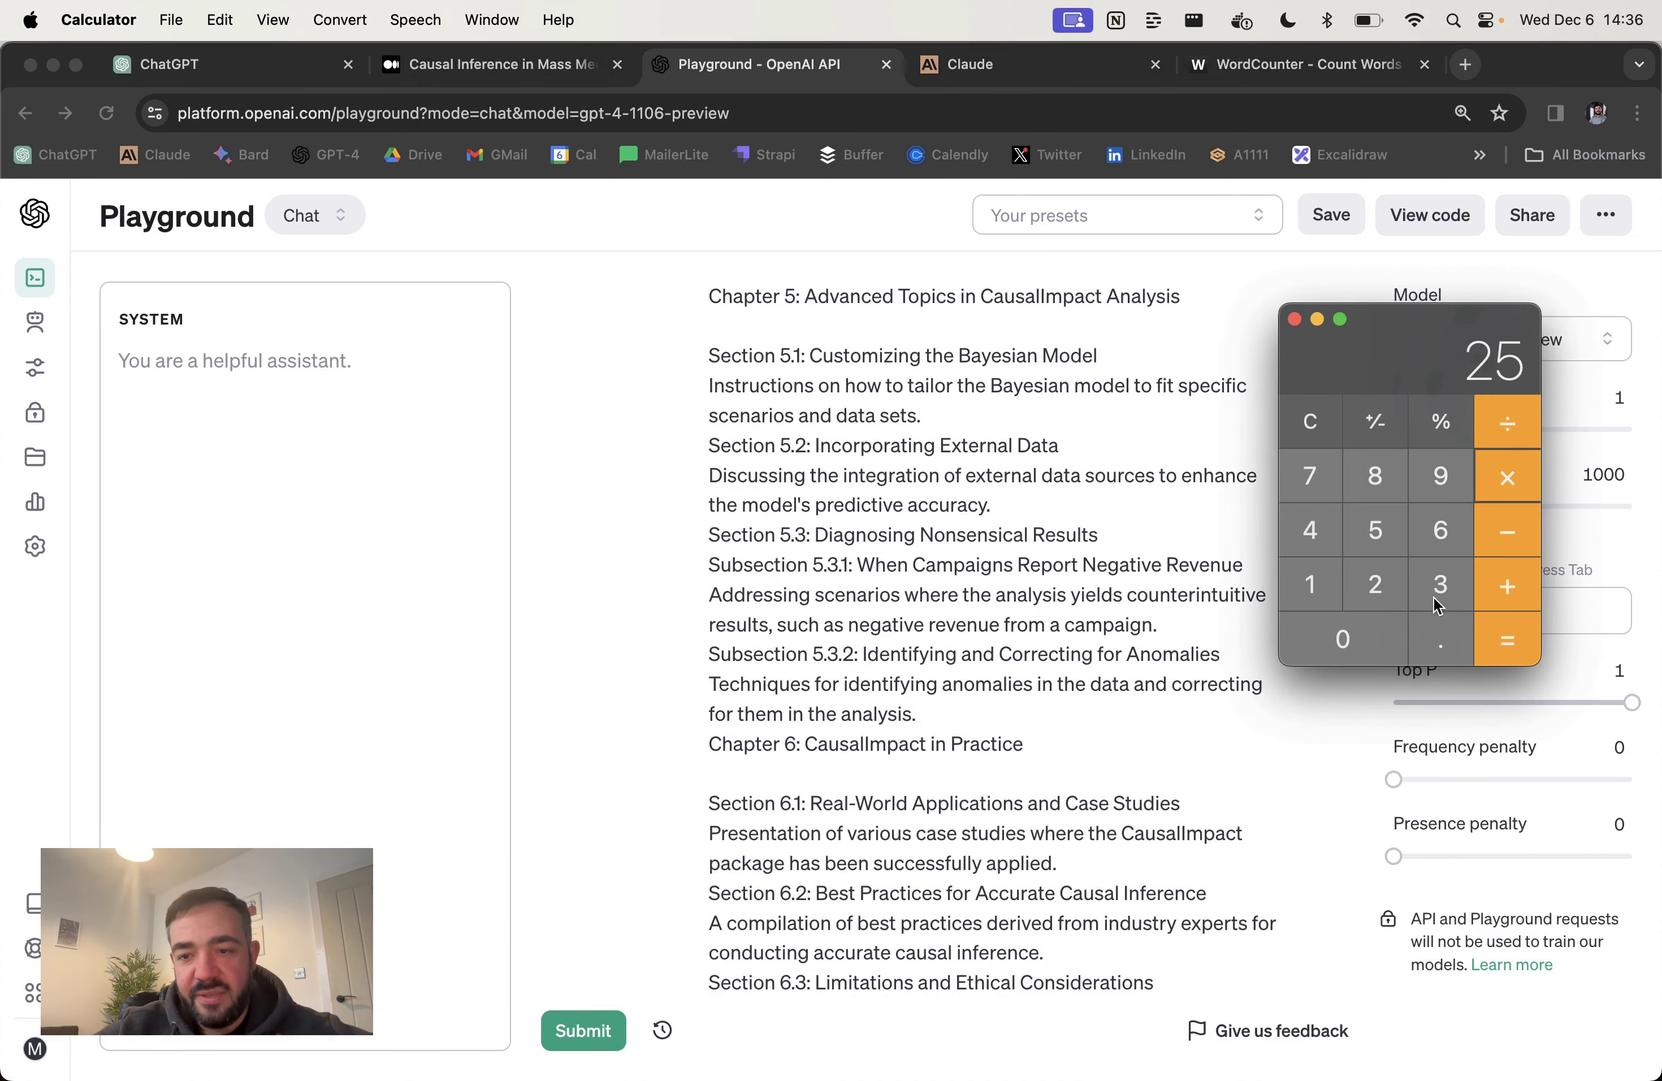
Step: Check WordCounter's 288, compute 25 × 288 = 7200, then clear the display
{"action": "key", "text": "super+Tab"}
{"action": "key", "text": "super+9"}
{"action": "mouse_move", "coordinate": [849, 1074]}
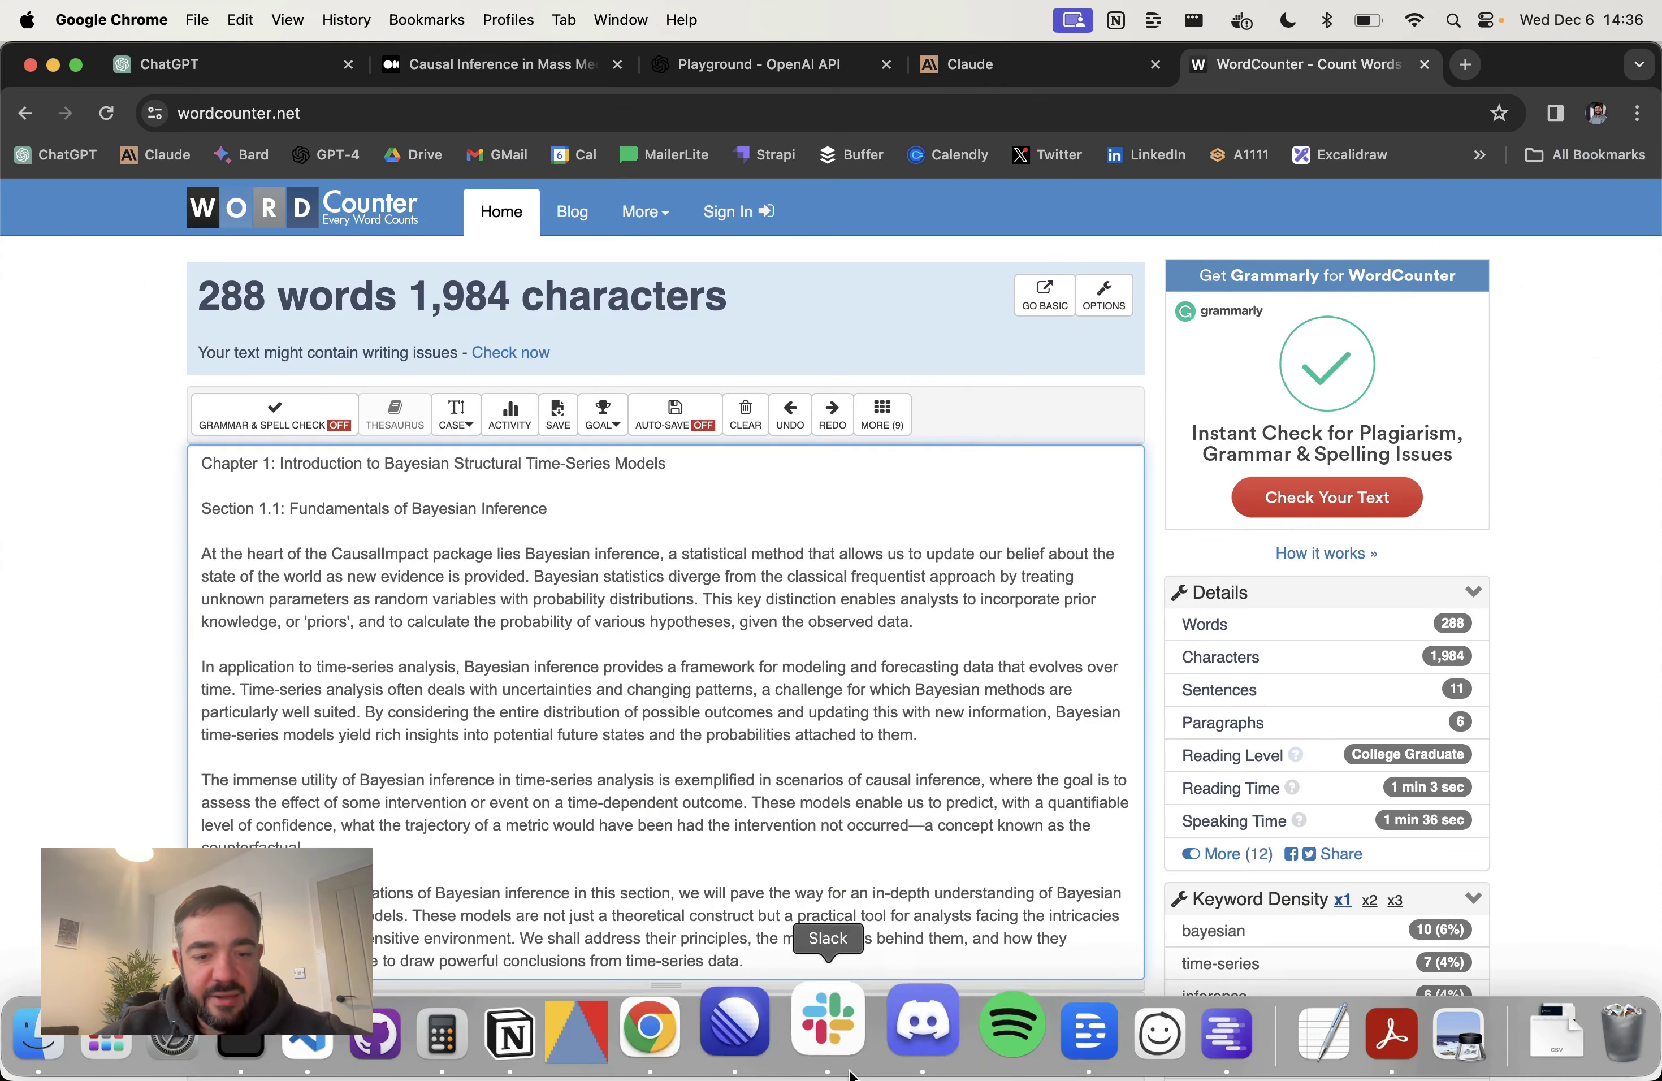
{"action": "left_click", "coordinate": [450, 1031]}
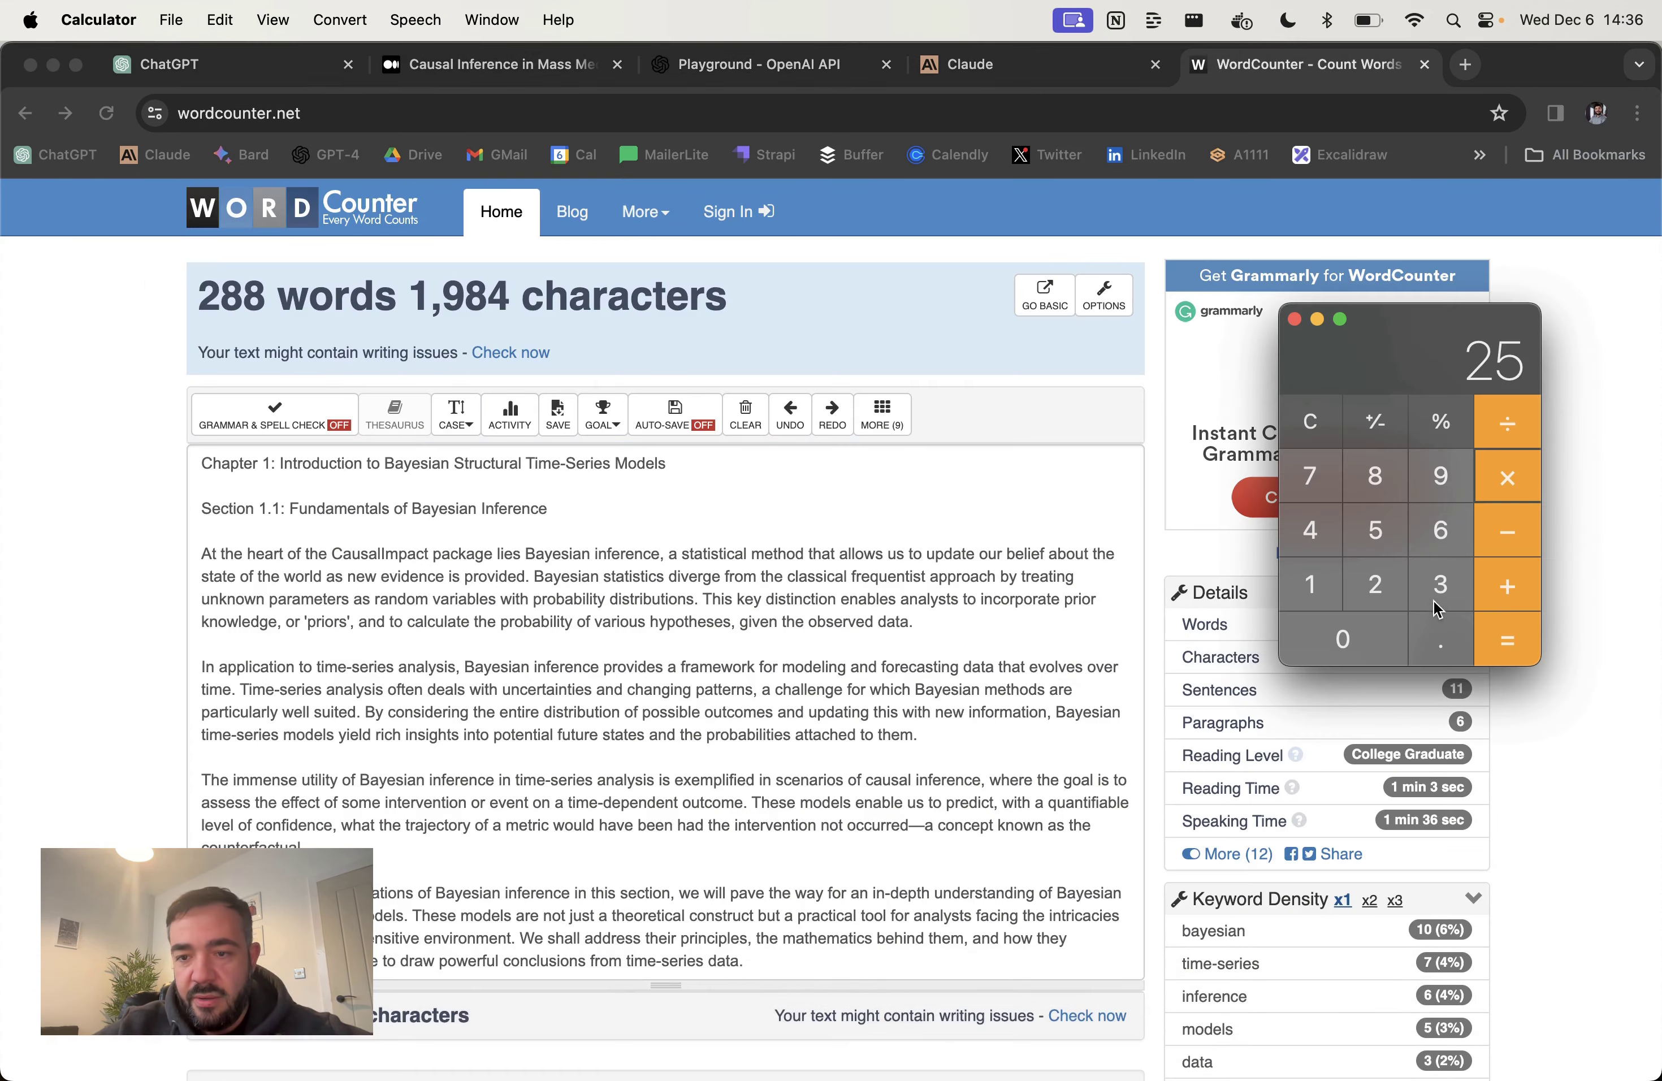
{"action": "left_click", "coordinate": [1378, 585]}
{"action": "left_click", "coordinate": [1377, 476]}
{"action": "left_click", "coordinate": [1377, 476]}
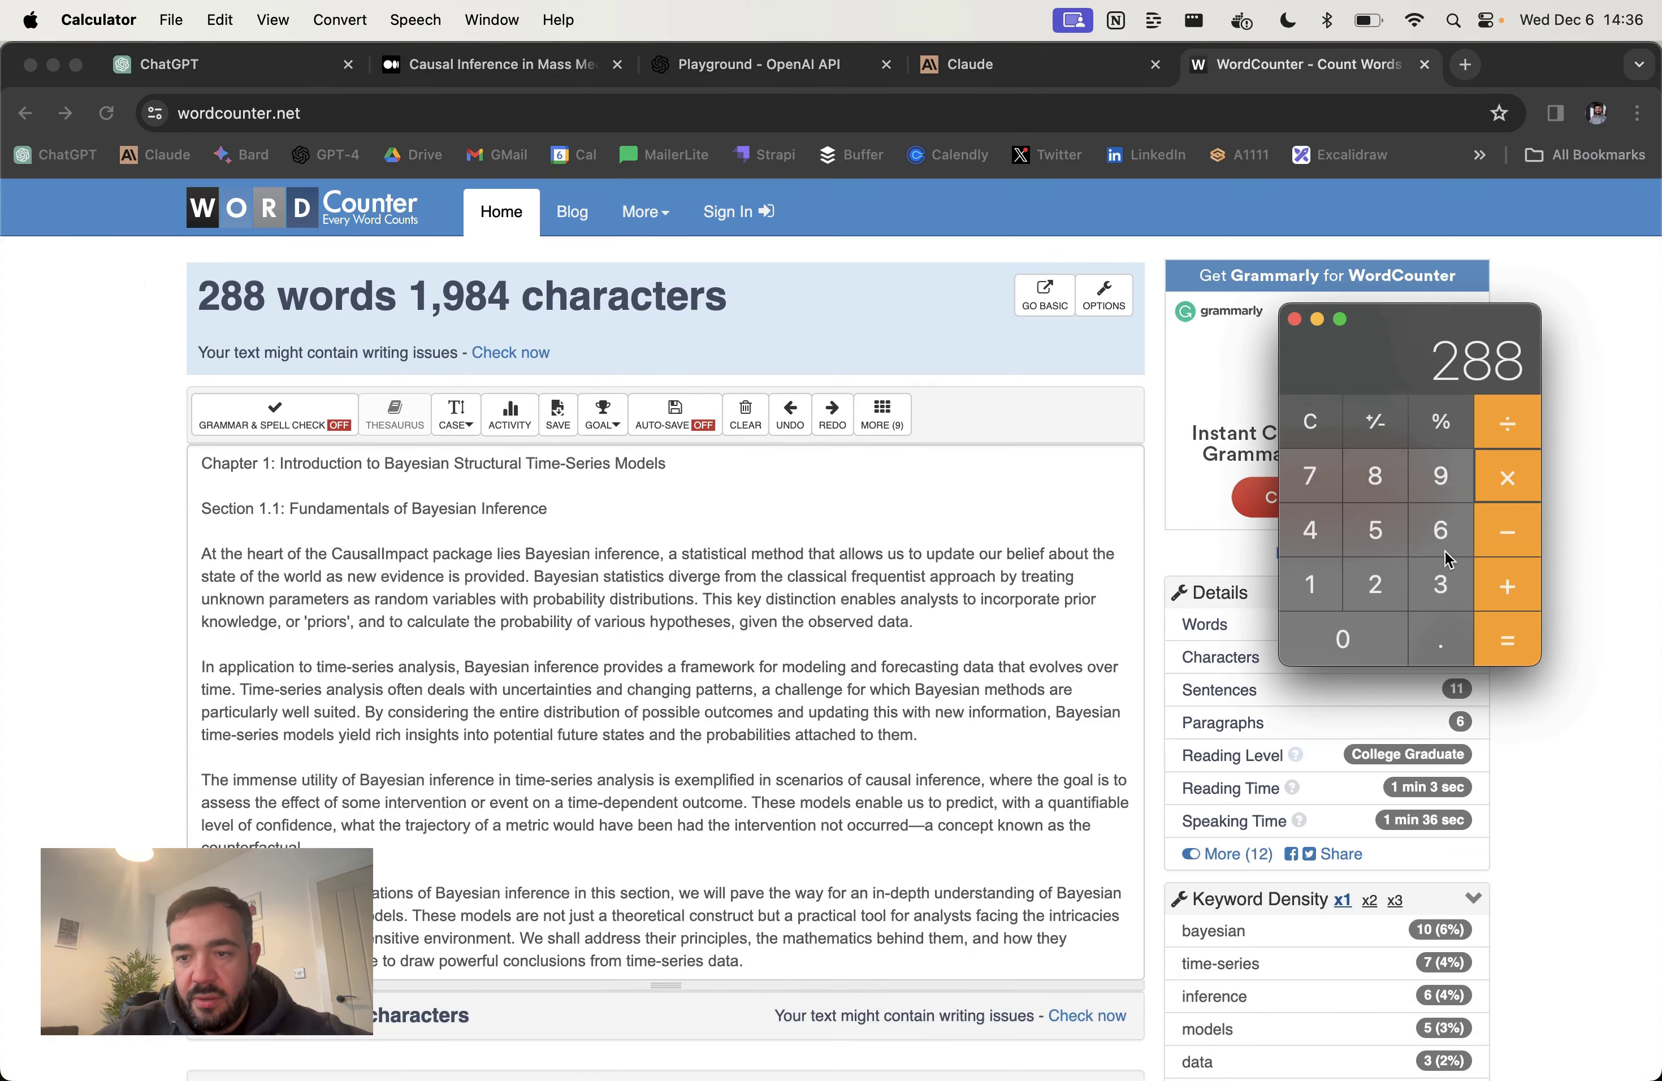
{"action": "left_click", "coordinate": [1502, 642]}
{"action": "left_click", "coordinate": [1307, 423]}
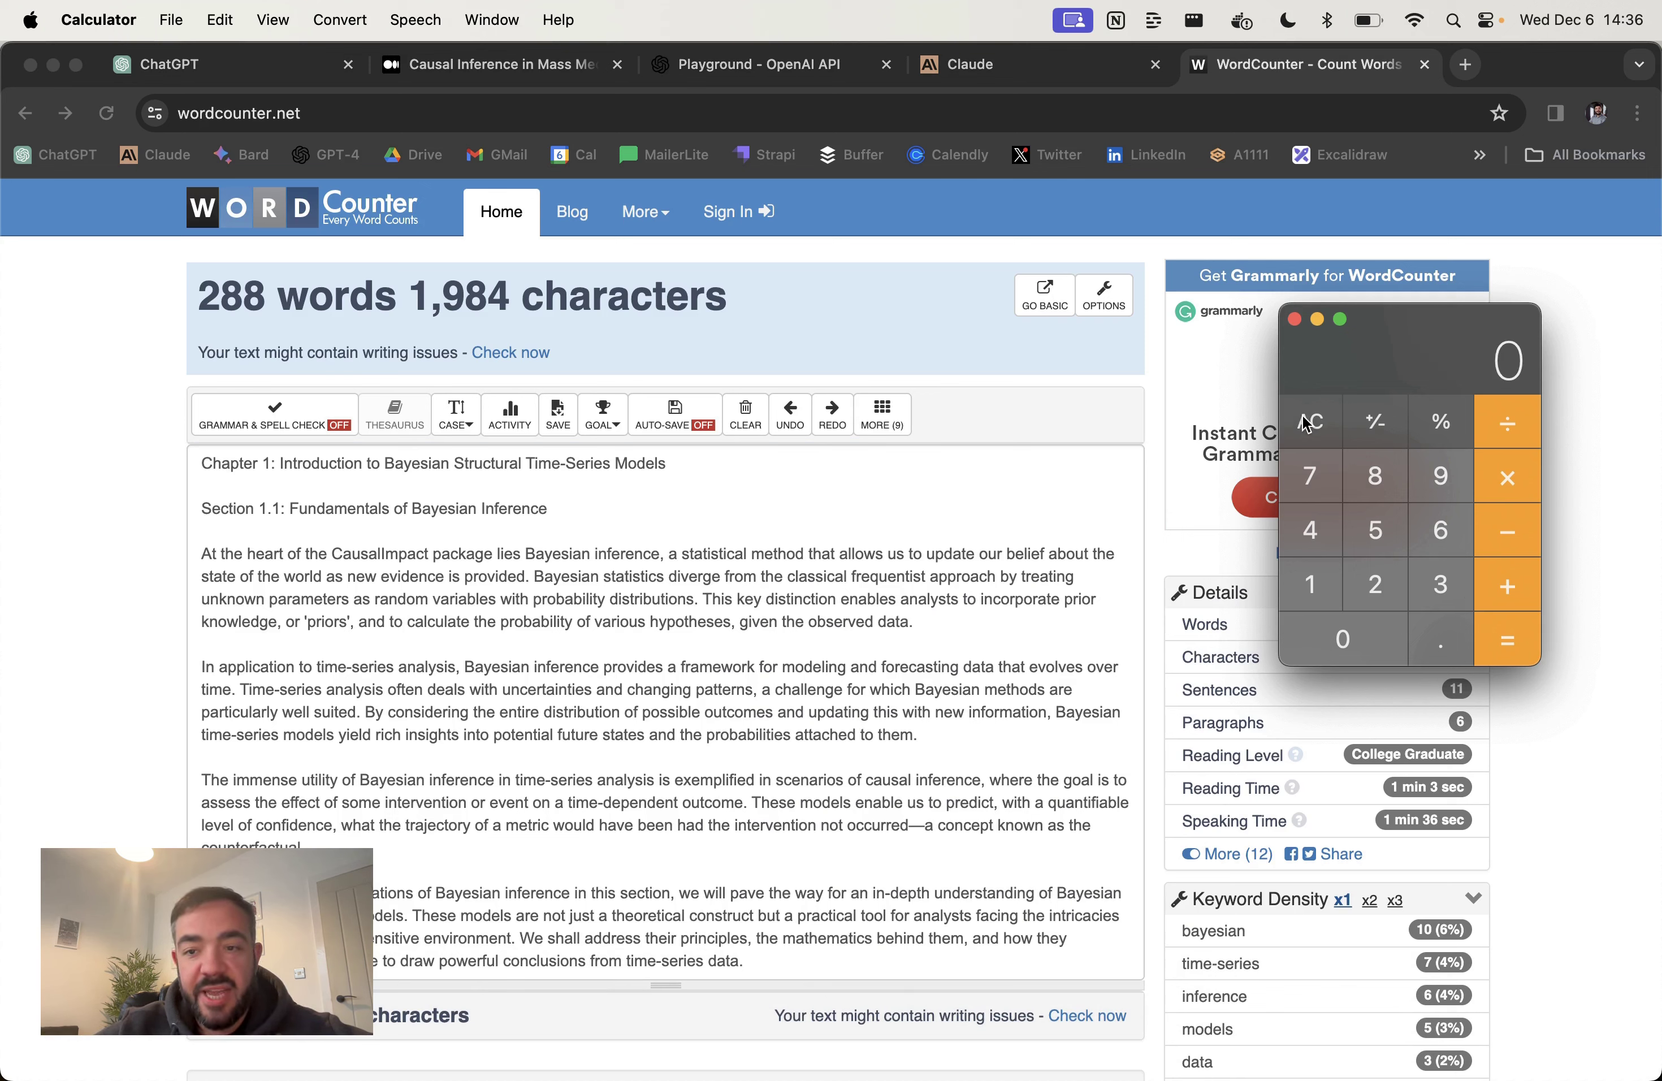
Step: Close Calculator to reveal WordCounter's 288-word, 1,984-character count for Section 1.1
{"action": "left_click", "coordinate": [1295, 320]}
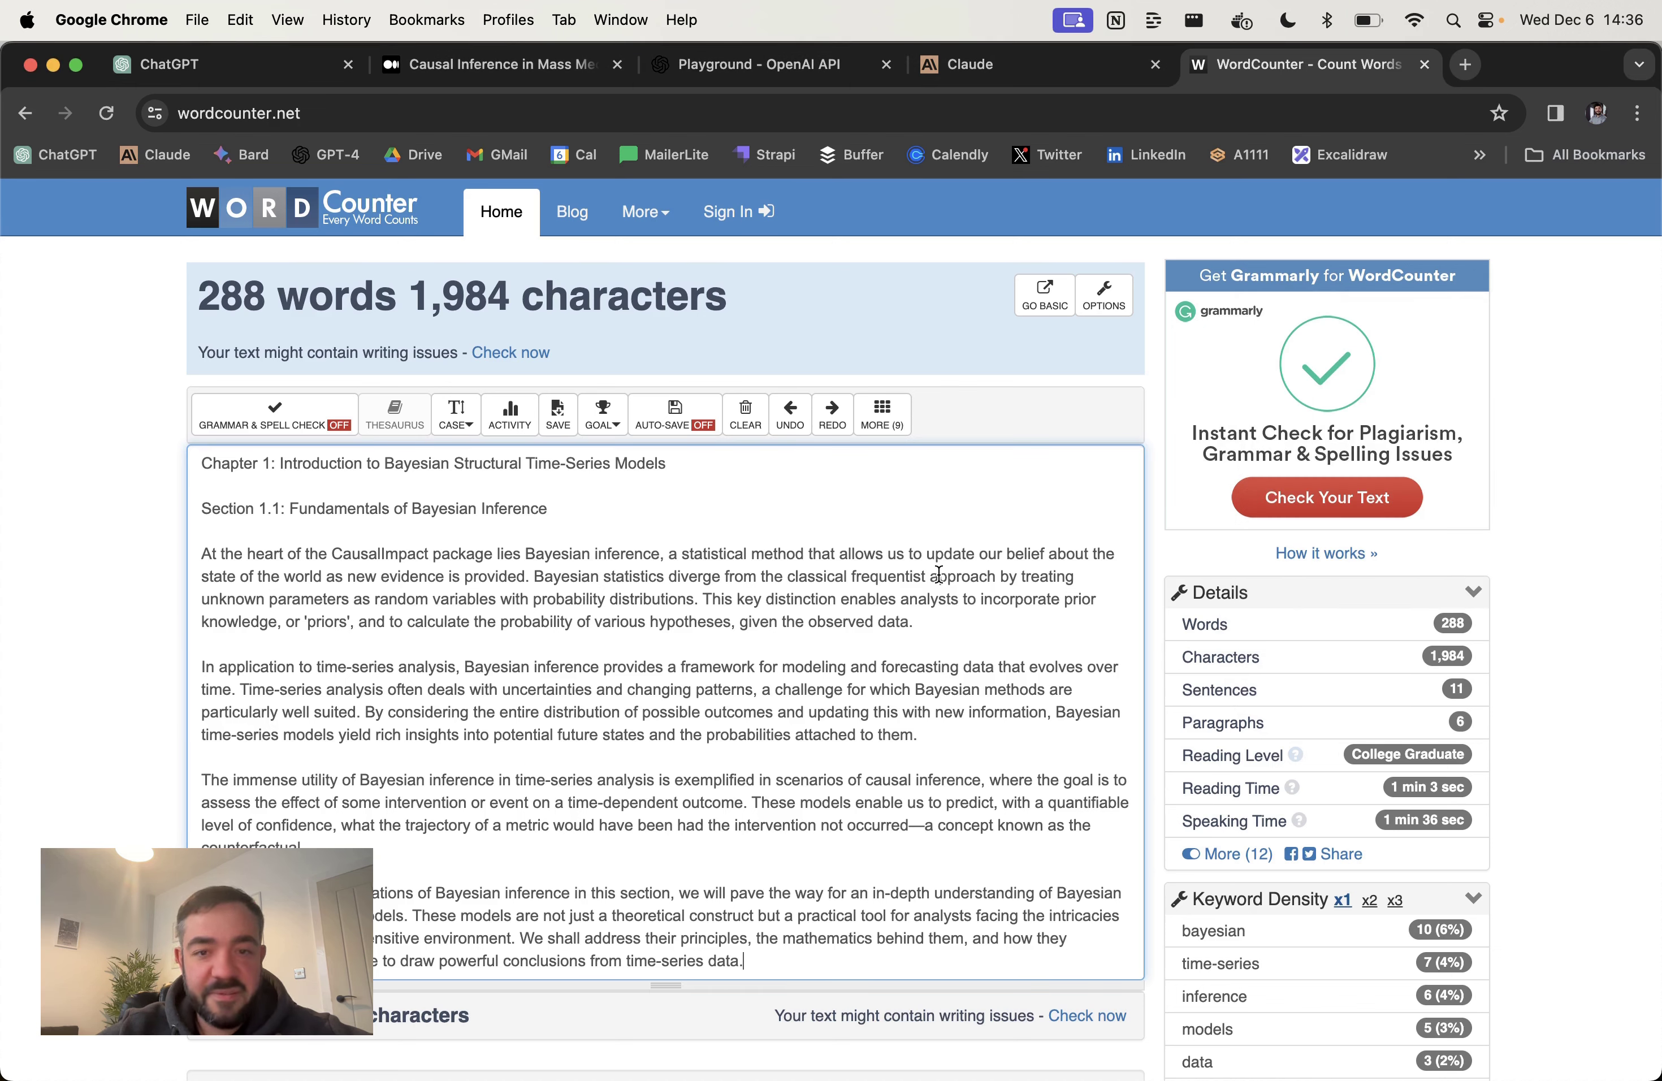